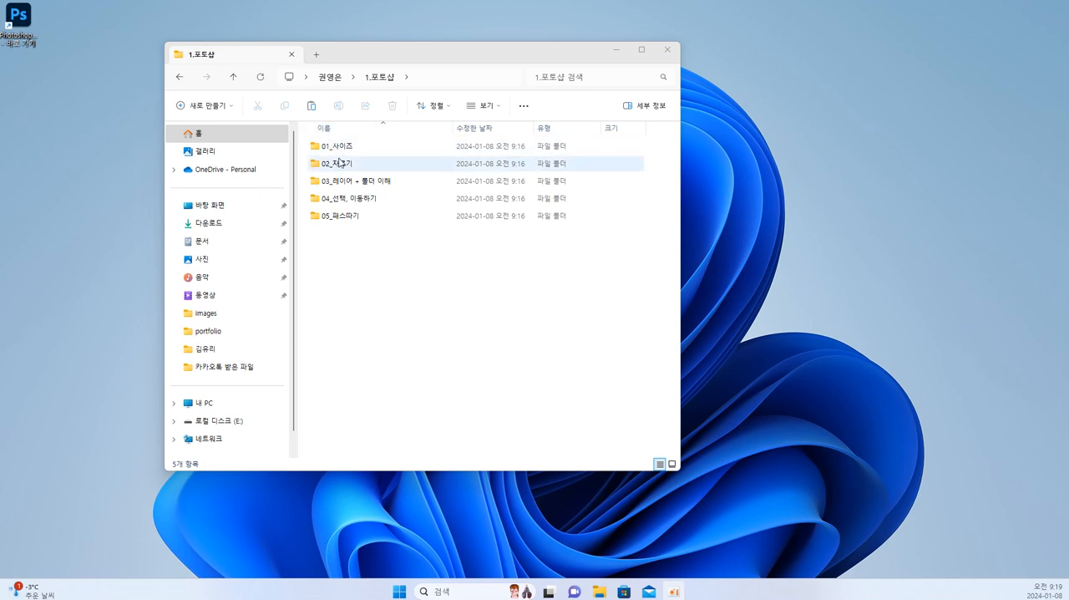
Launch Photoshop from its desktop shortcut and minimize the 1.포토샵 folder window.
left_click(18, 27)
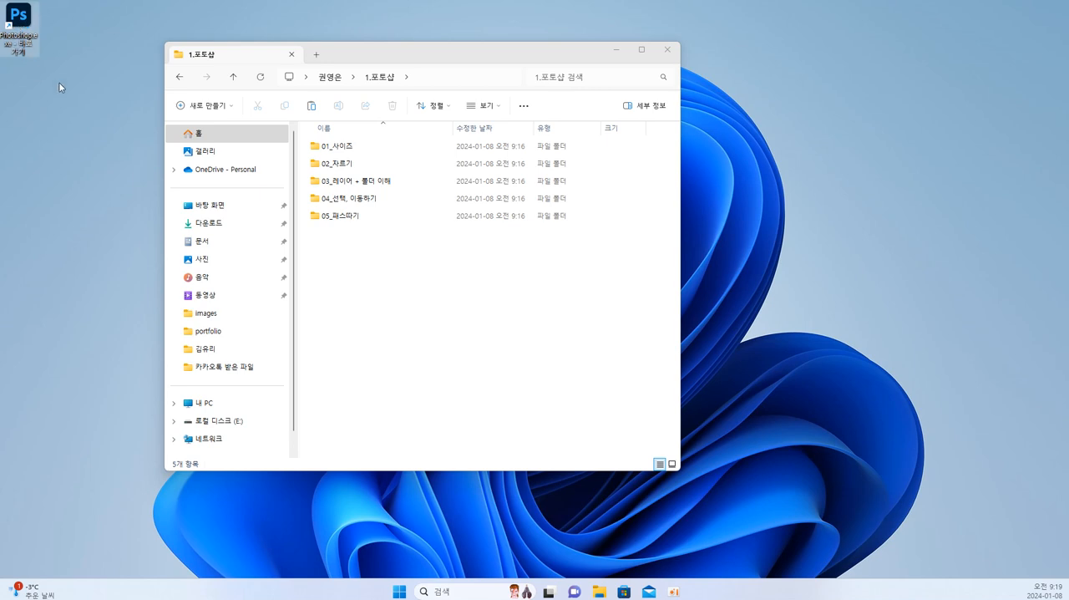
double_click(15, 41)
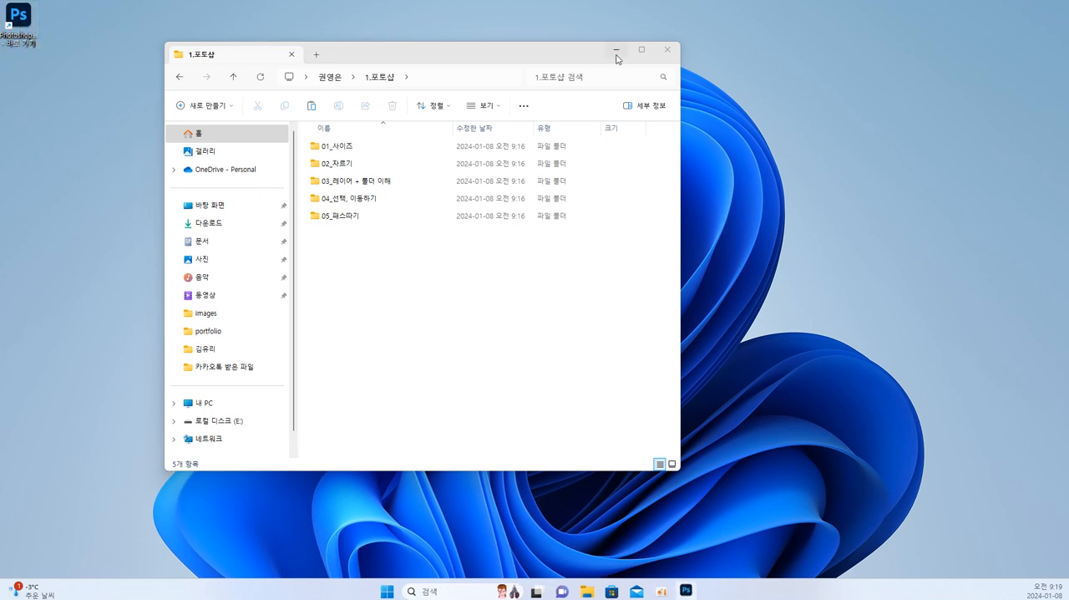
left_click_drag(488, 56, 1068, 134)
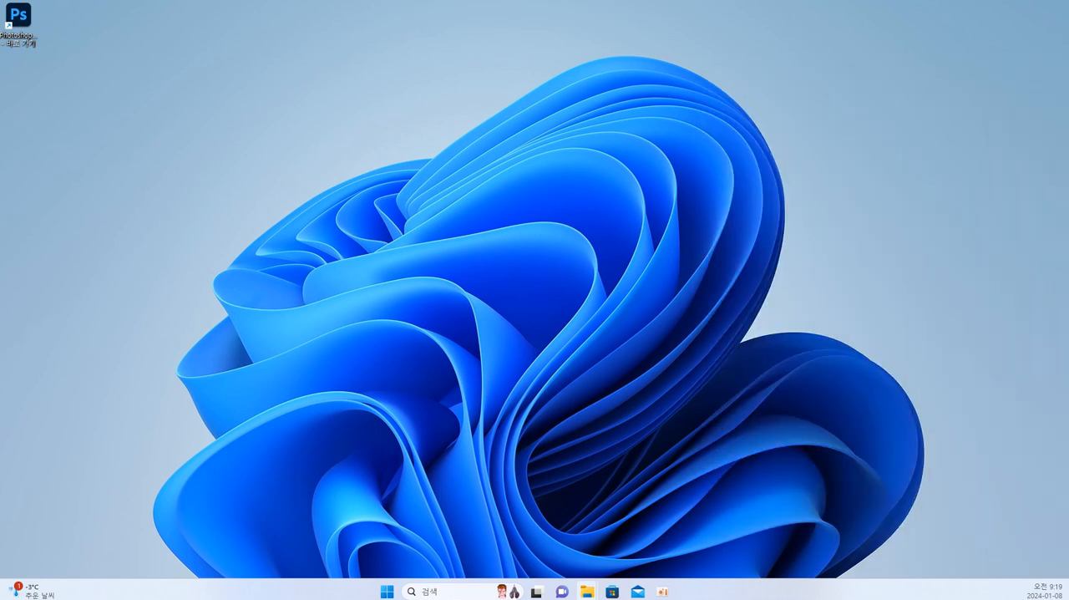
left_click_drag(1066, 21, 478, 41)
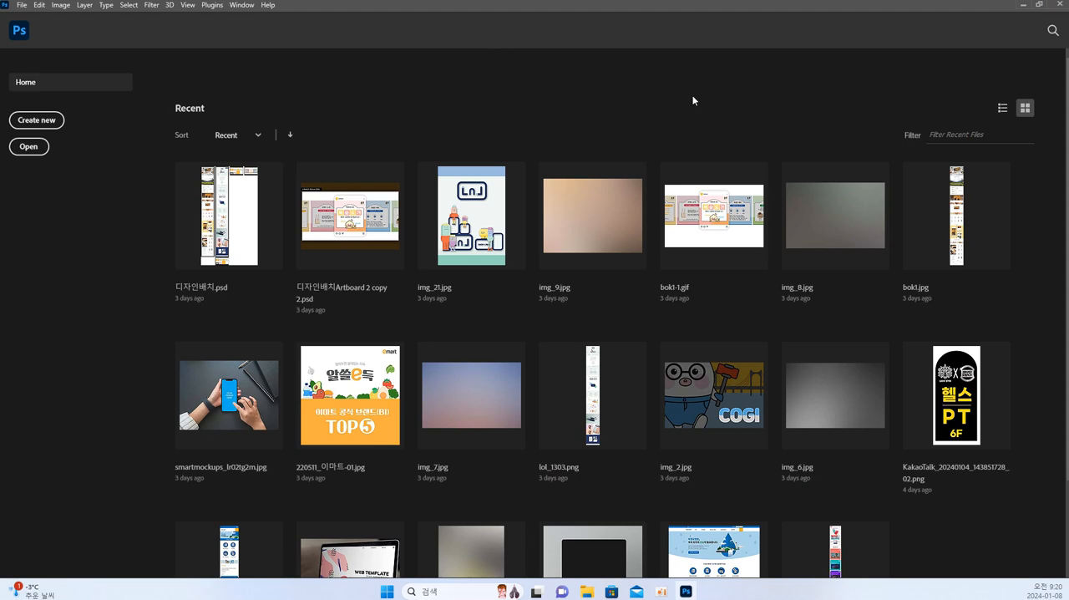
Close Photoshop and relaunch it with its settings file deleted to restore the default preferences.
left_click(1056, 5)
double_click(21, 25, "ctrl+alt+shift")
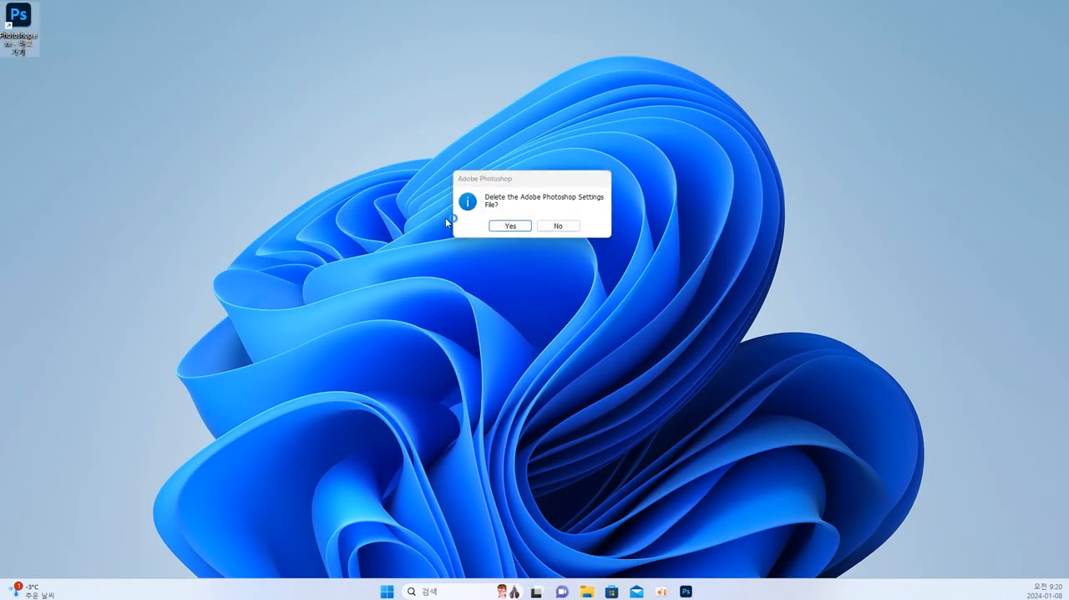
left_click(495, 225)
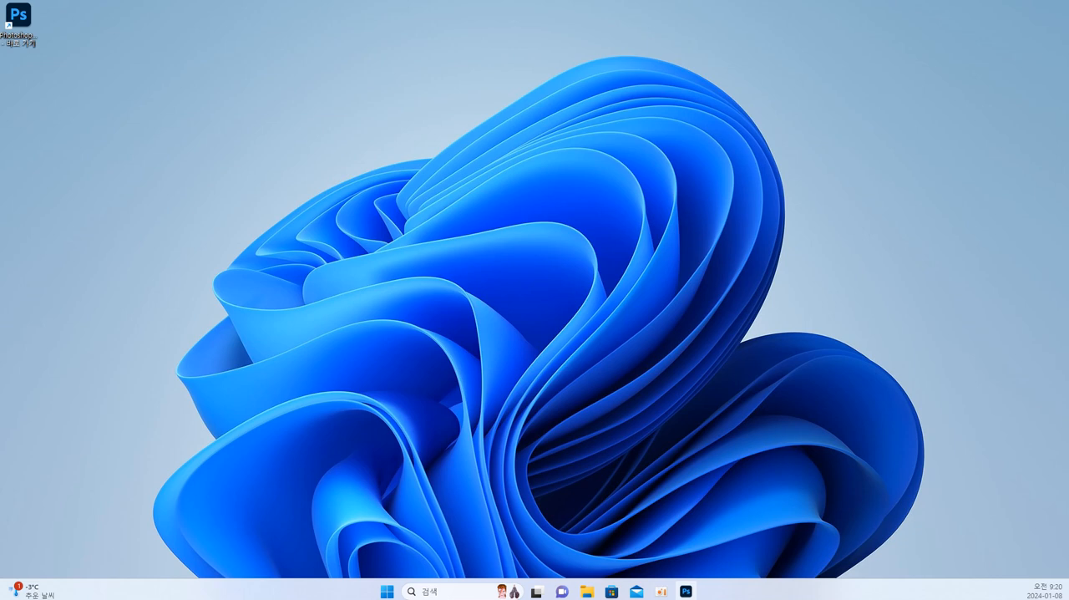
left_click_drag(1068, 134, 665, 85)
double_click(666, 86)
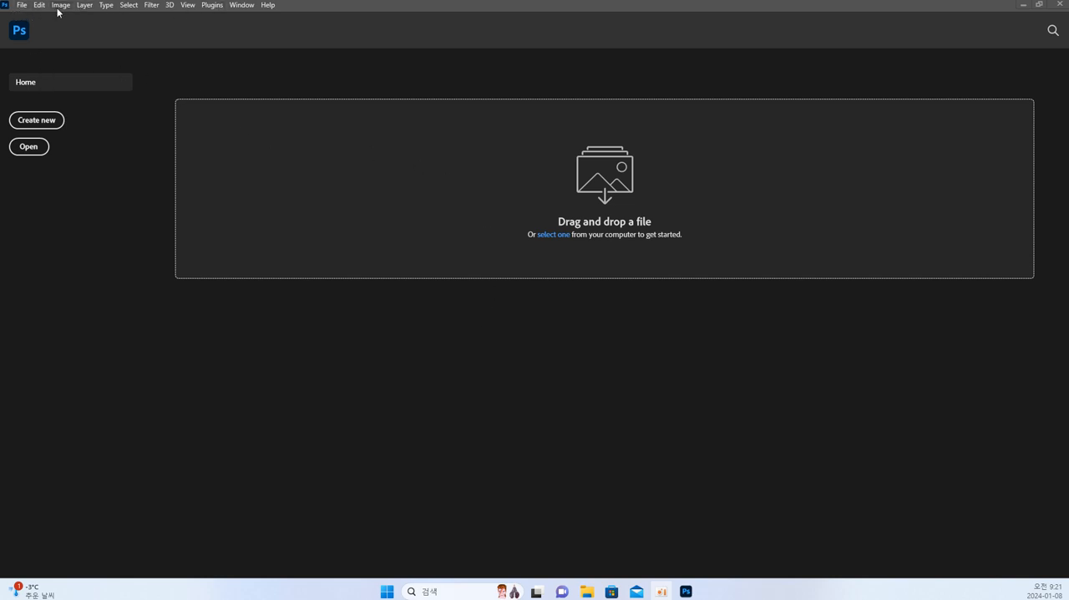
Start a new document and switch its size units to Pixels.
left_click(47, 122)
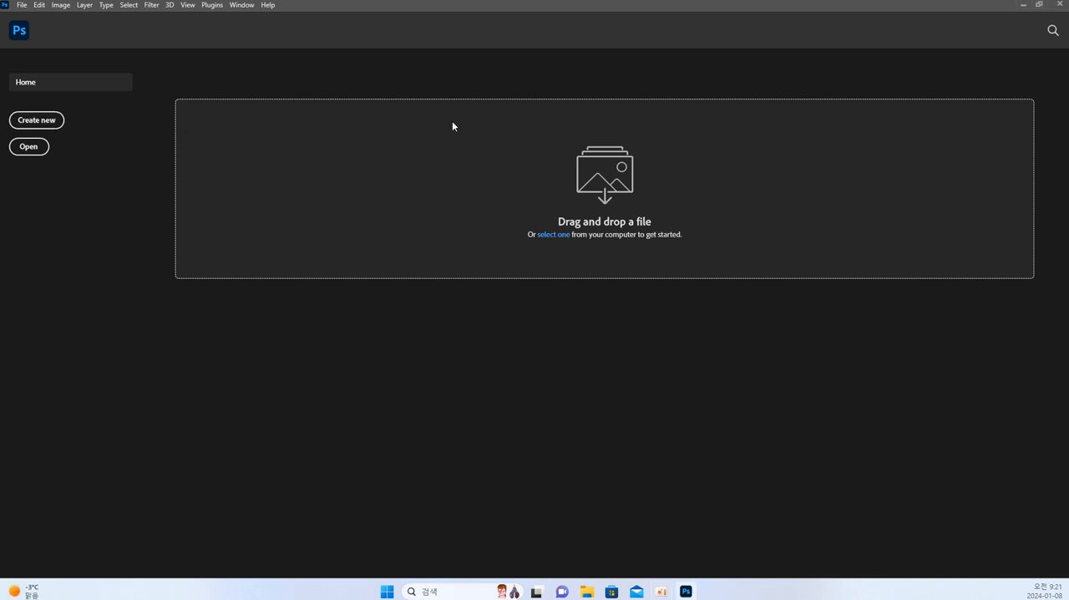
left_click_drag(1068, 110, 321, 73)
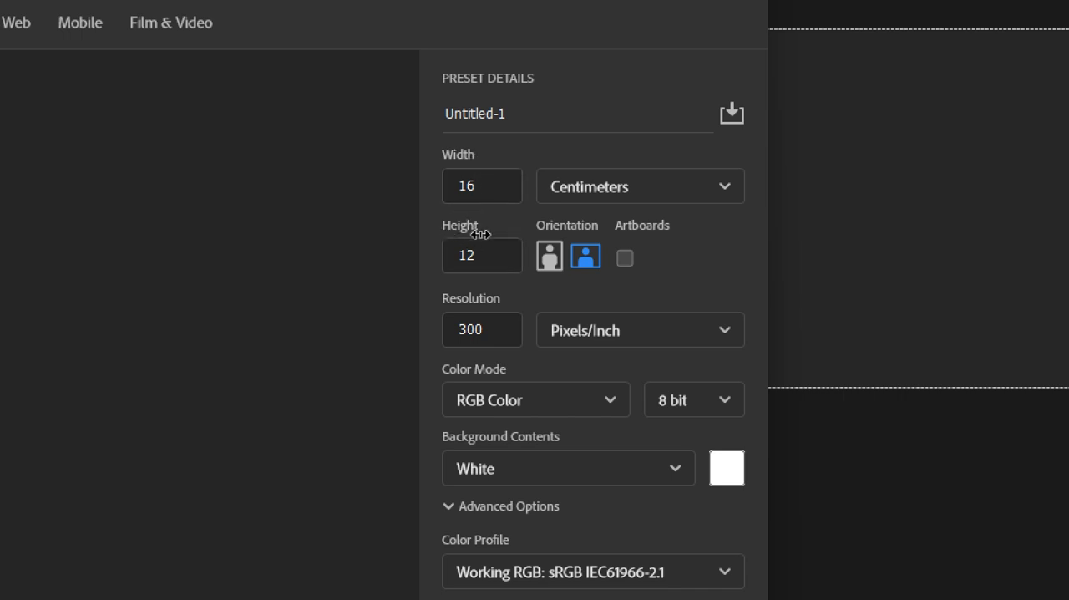
double_click(492, 186)
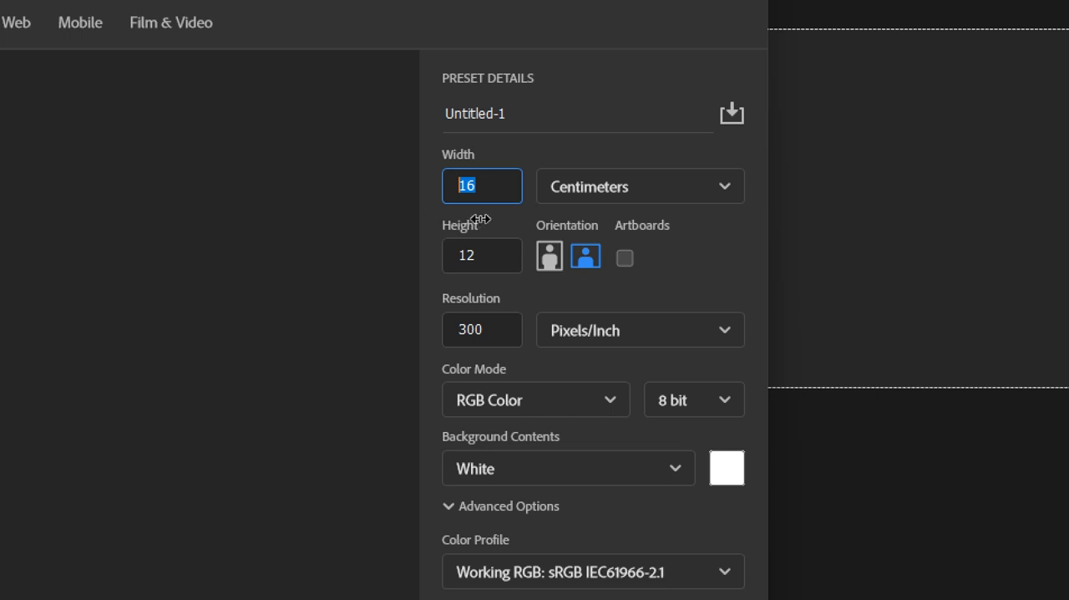
type("500")
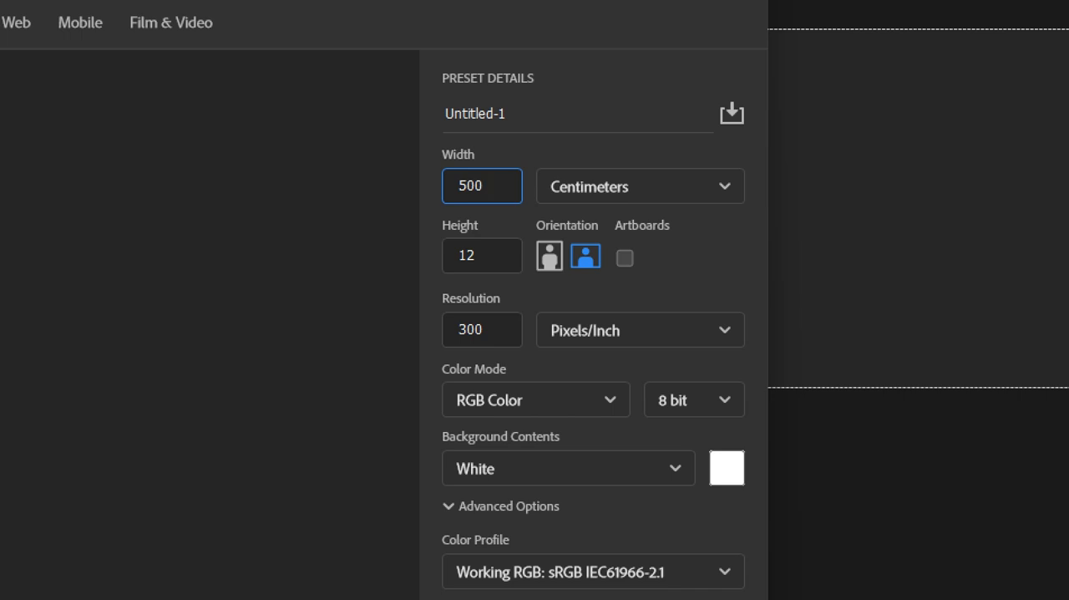
left_click(589, 191)
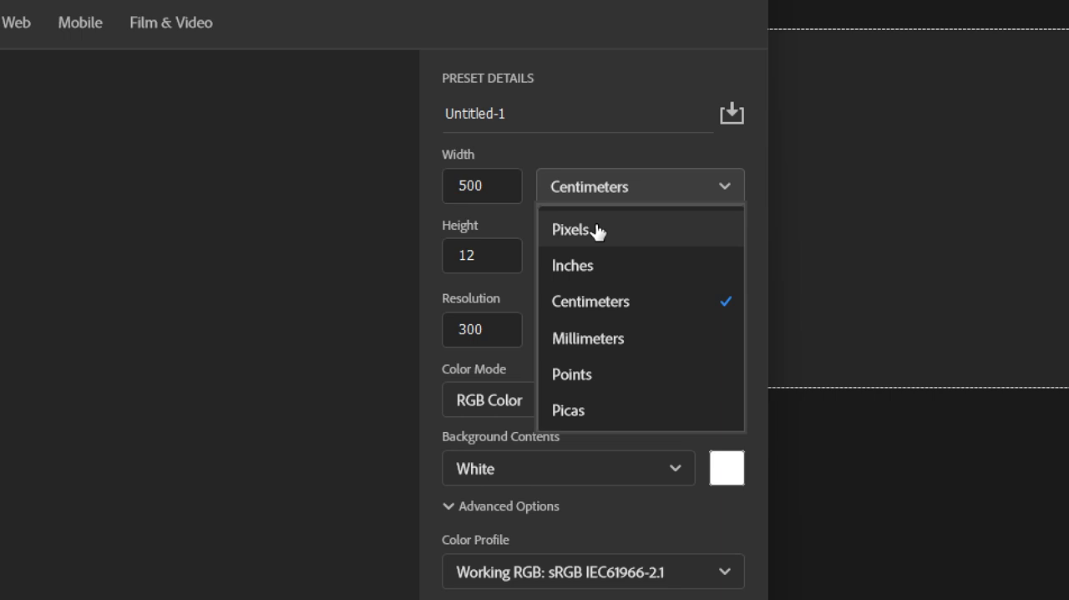
left_click(596, 231)
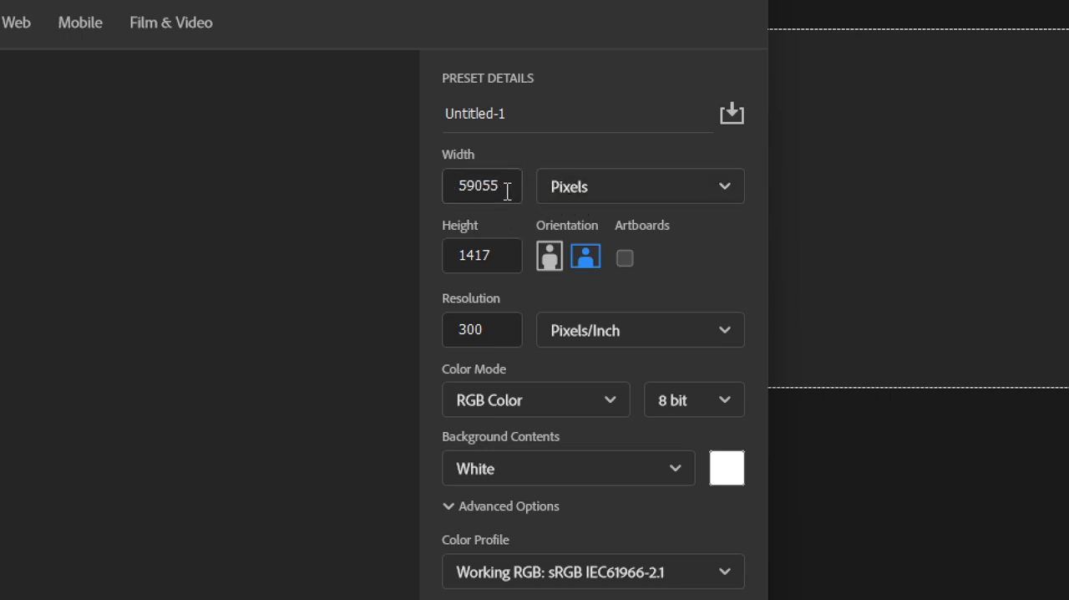
Set the new document's width to 500 and height to 350 pixels in landscape orientation.
left_click_drag(507, 185, 444, 184)
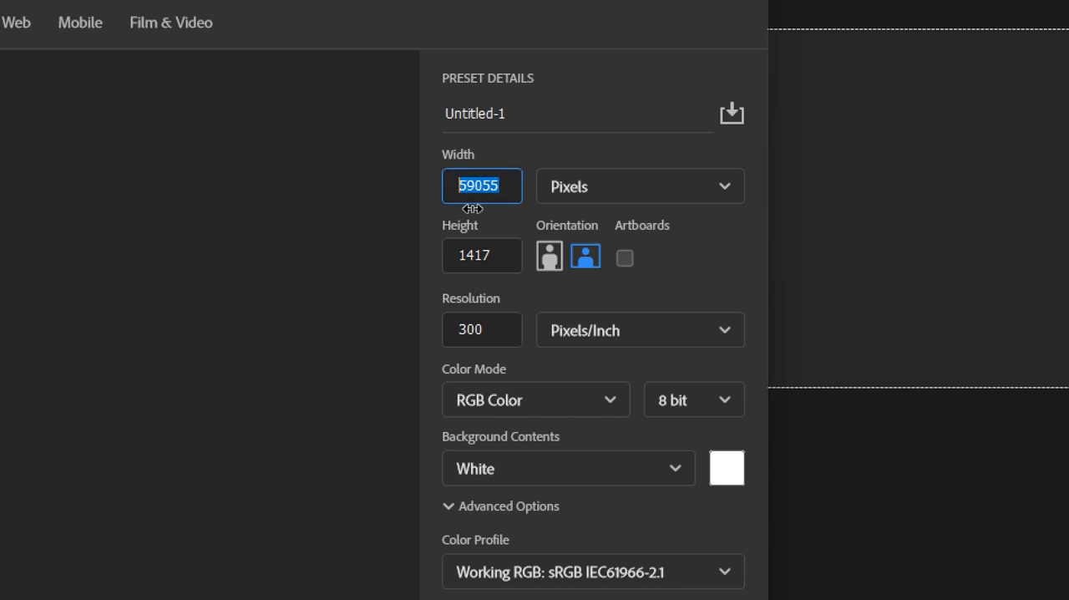
type("500")
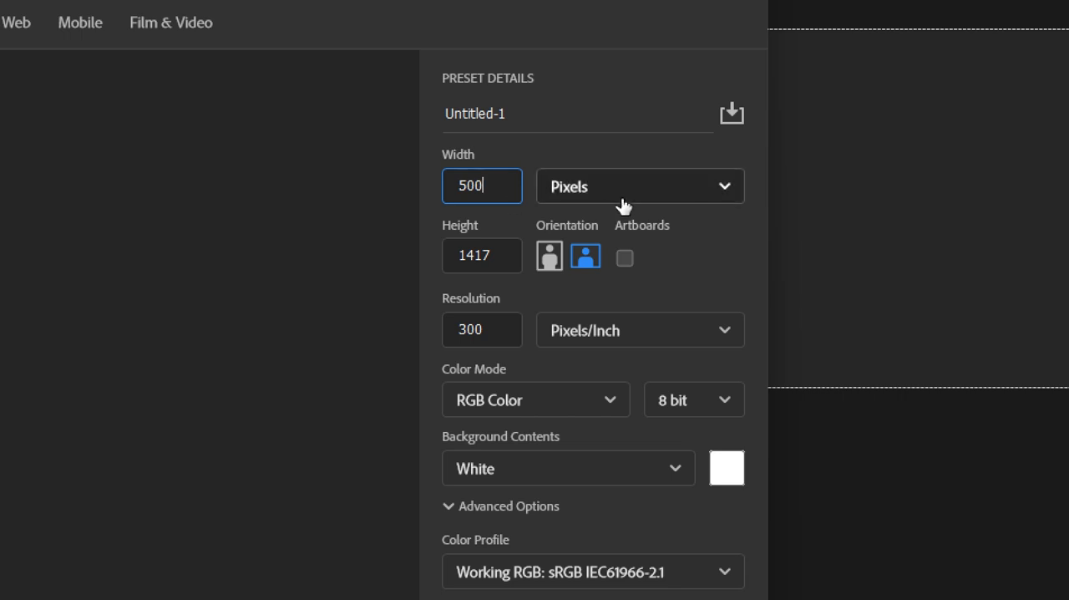
left_click_drag(495, 254, 447, 253)
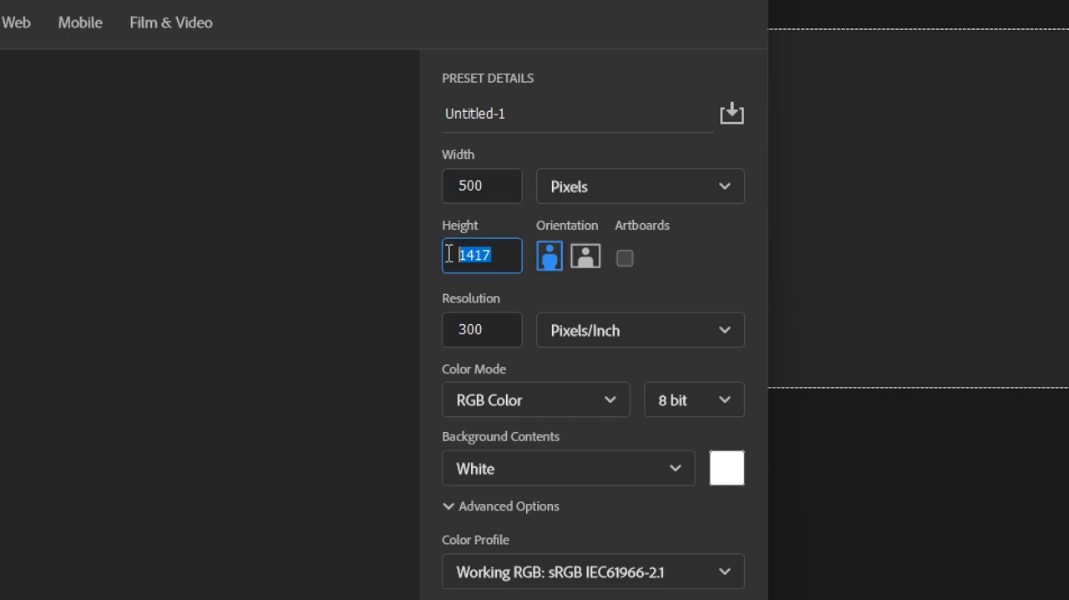
type("350")
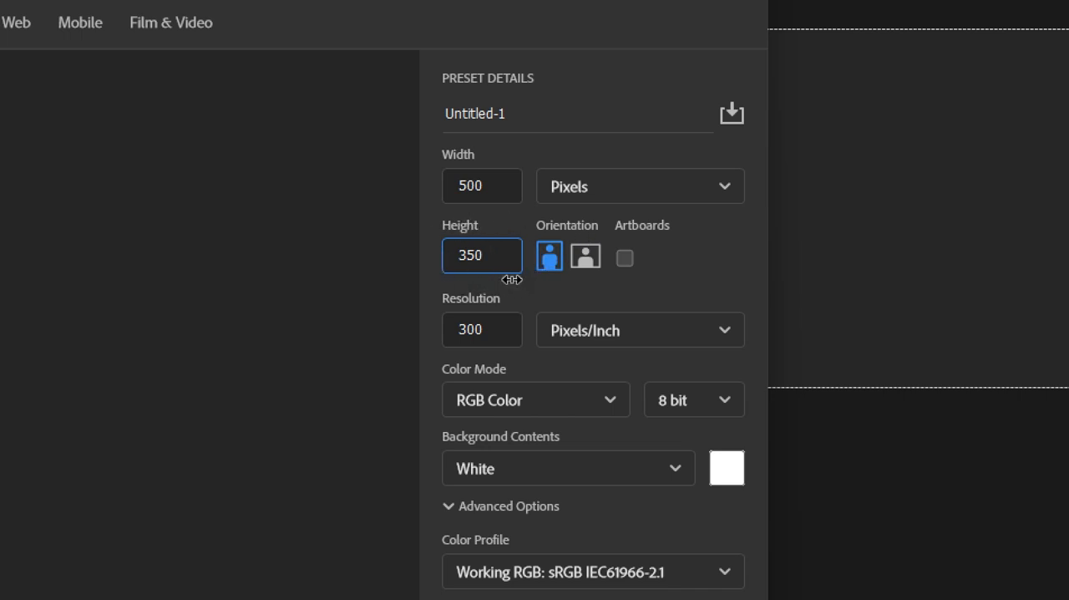
left_click(587, 266)
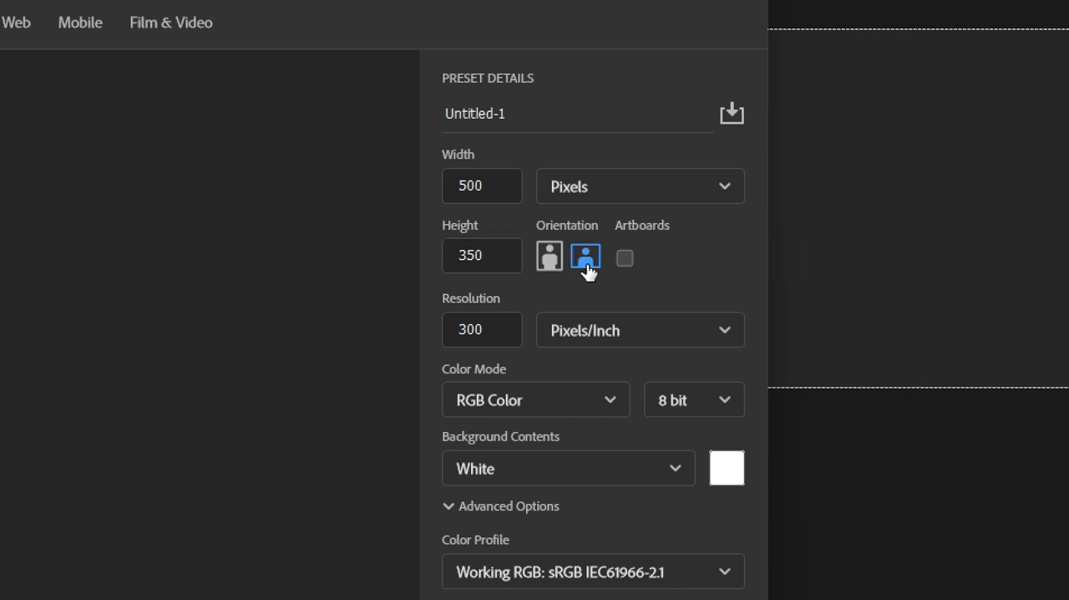
Switch the new document's orientation back and forth between portrait and landscape, ending on landscape.
left_click(551, 260)
left_click(588, 264)
left_click(551, 259)
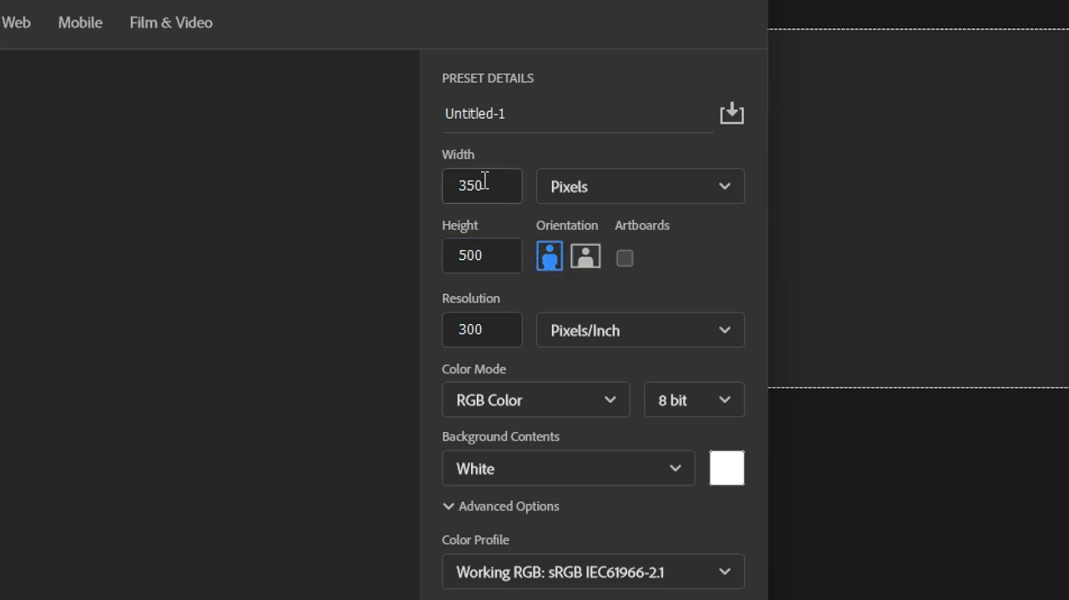
left_click(583, 265)
left_click(552, 261)
left_click(585, 259)
left_click(547, 261)
left_click(584, 259)
left_click(551, 262)
left_click(585, 259)
left_click(551, 259)
left_click(584, 259)
left_click(551, 258)
left_click(585, 257)
left_click(552, 259)
left_click(585, 259)
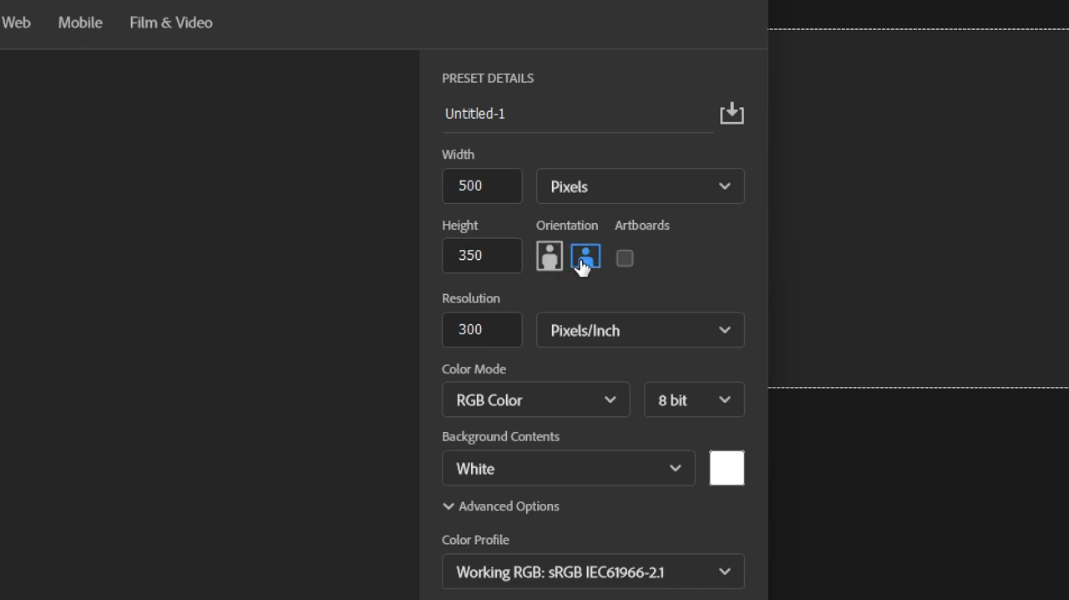
left_click(550, 259)
left_click(584, 258)
Set the new document's resolution to 72 Pixels/Inch.
left_click(480, 329)
left_click_drag(490, 329, 447, 329)
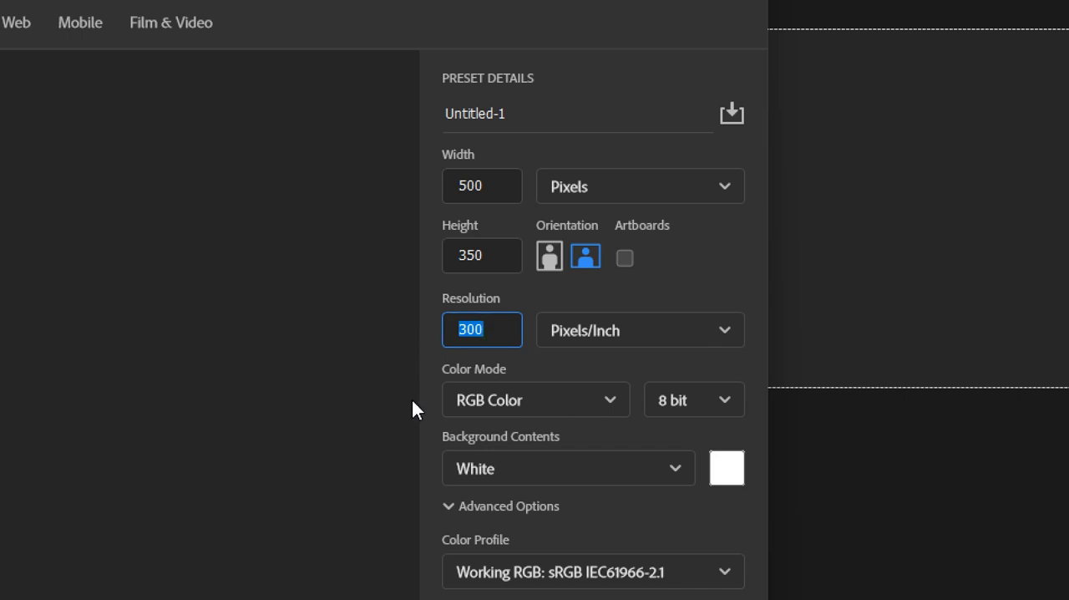
left_click(480, 330)
left_click_drag(487, 330, 440, 330)
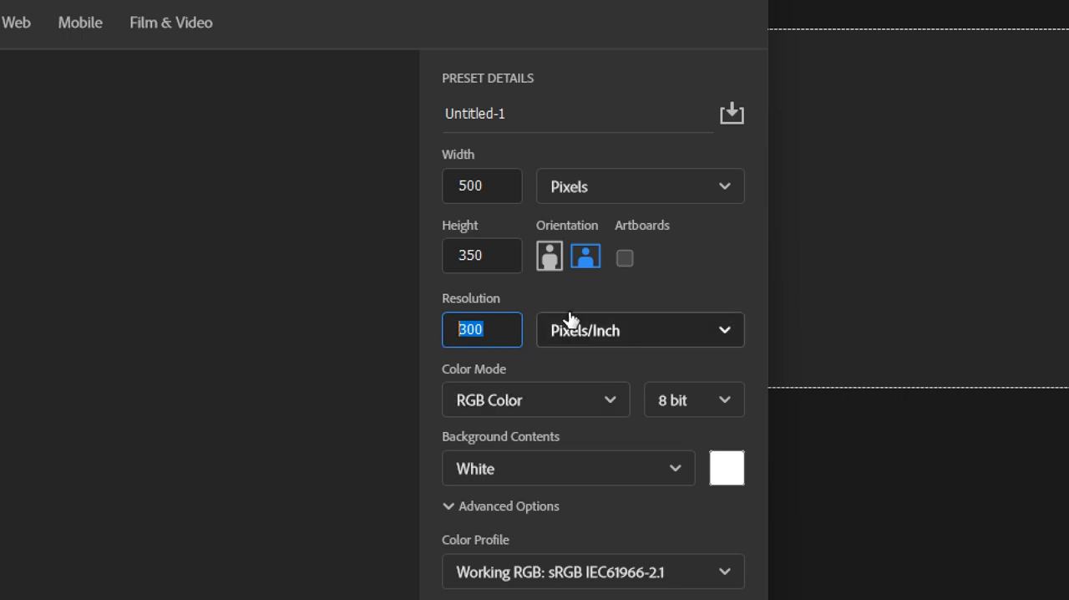
type("72")
left_click(677, 336)
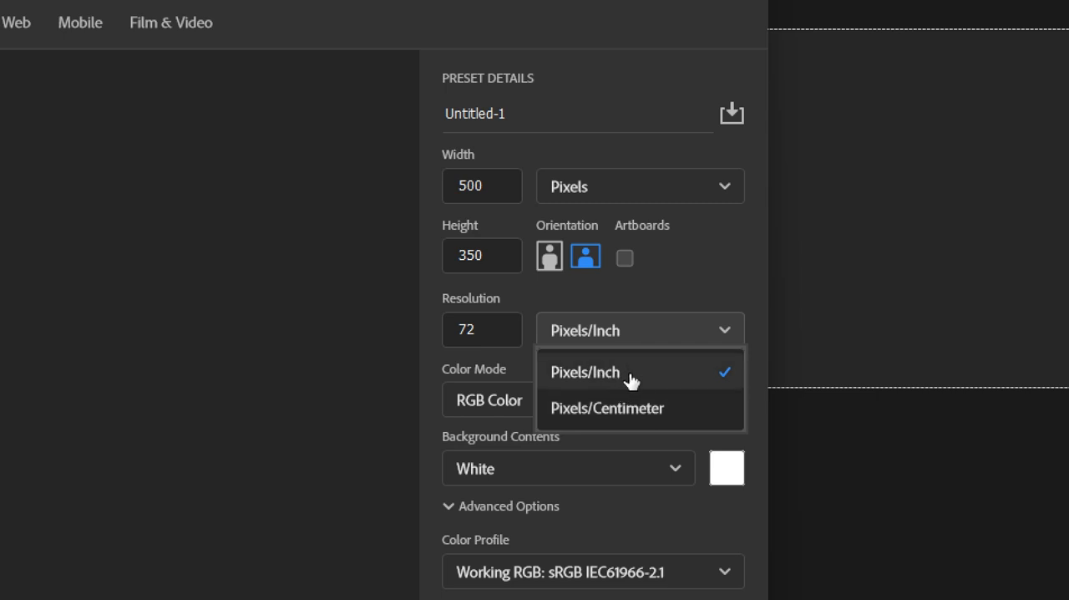
left_click(639, 335)
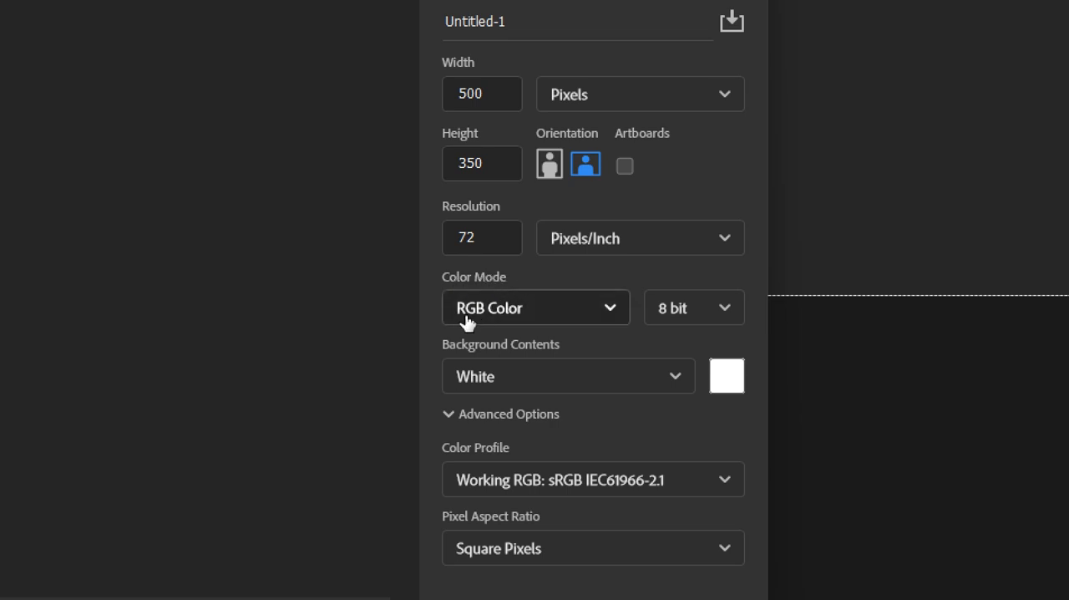
Check the color and background options, keep RGB Color, 8 bit and White, and create the document.
left_click(579, 309)
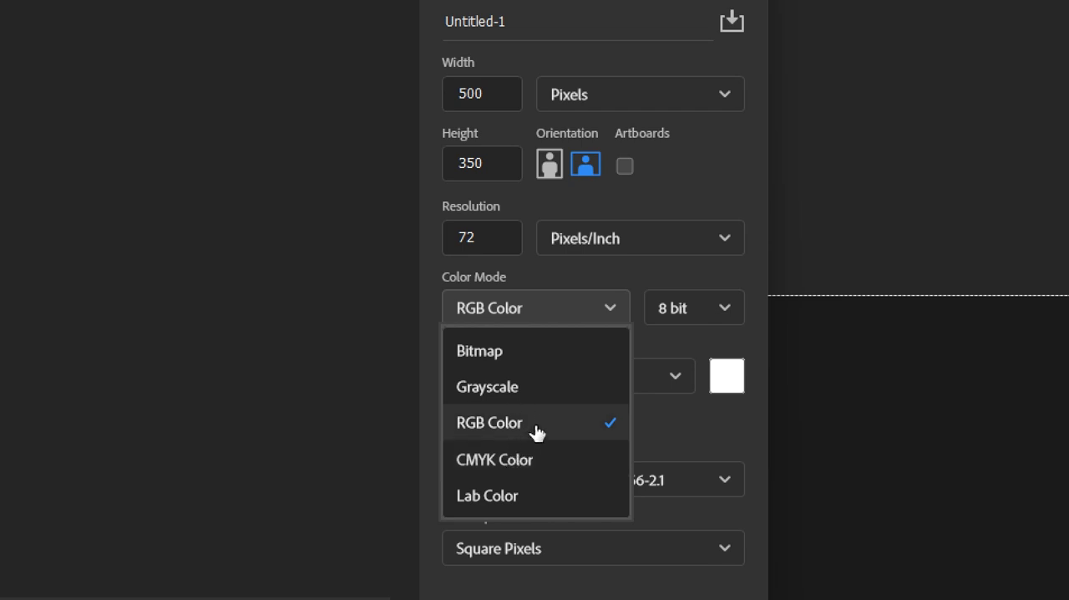
left_click(686, 311)
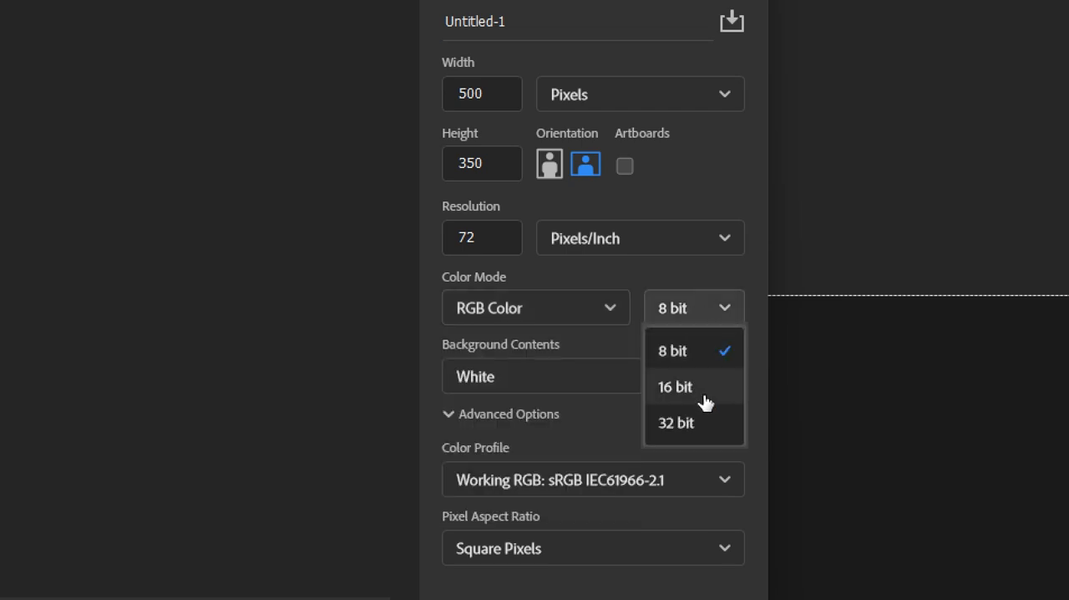
left_click(707, 315)
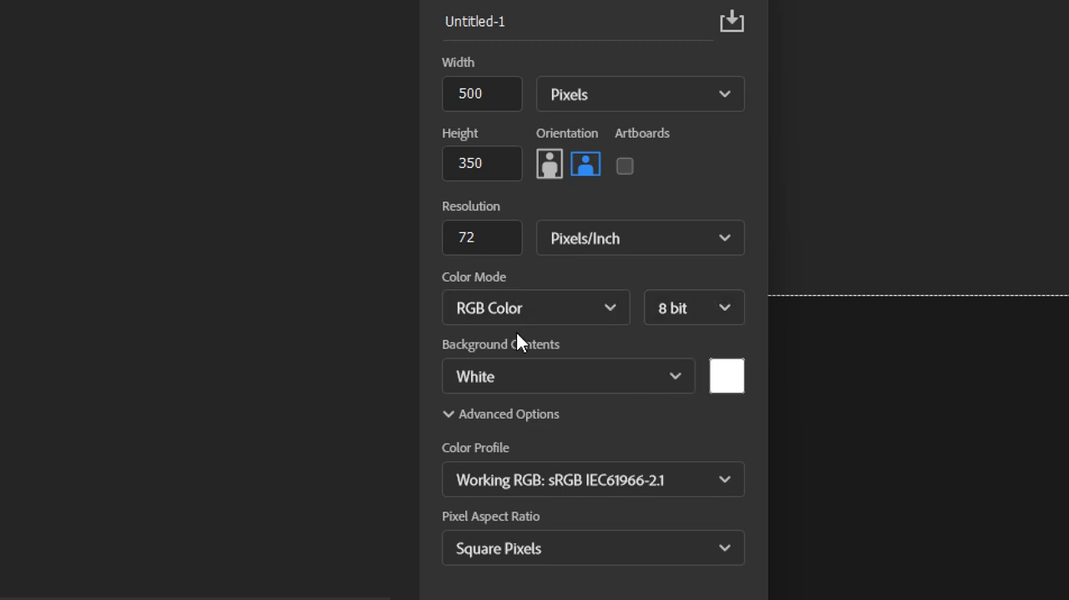
left_click(674, 377)
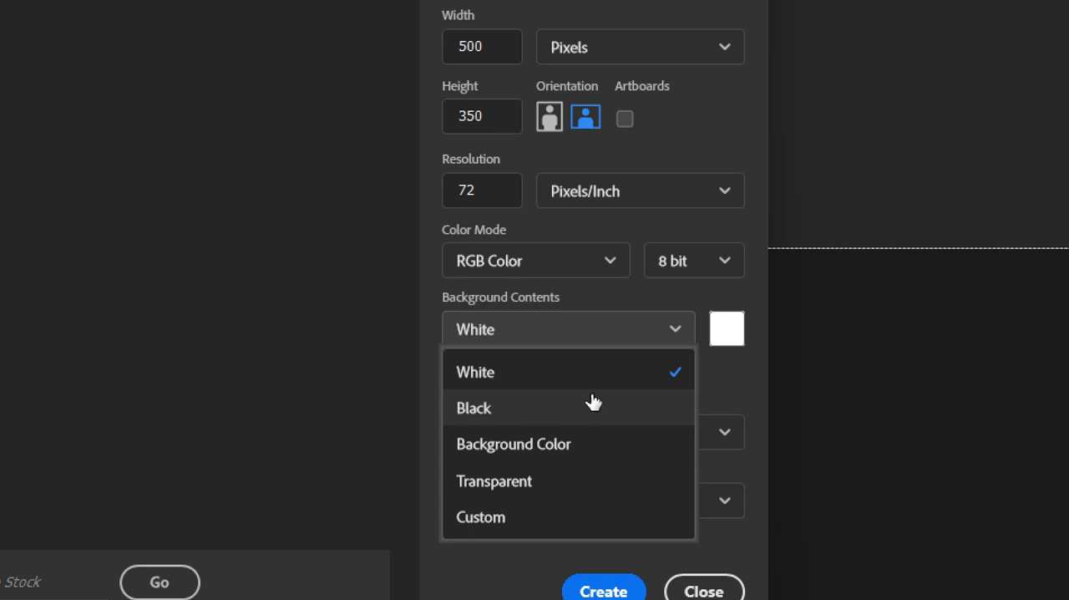
left_click(625, 324)
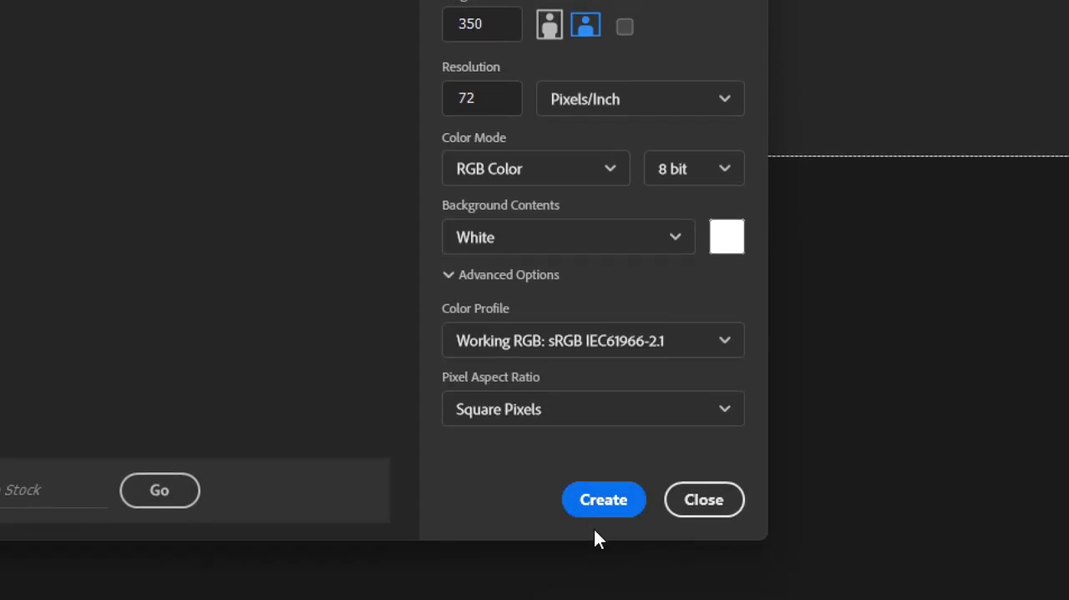
left_click(619, 493)
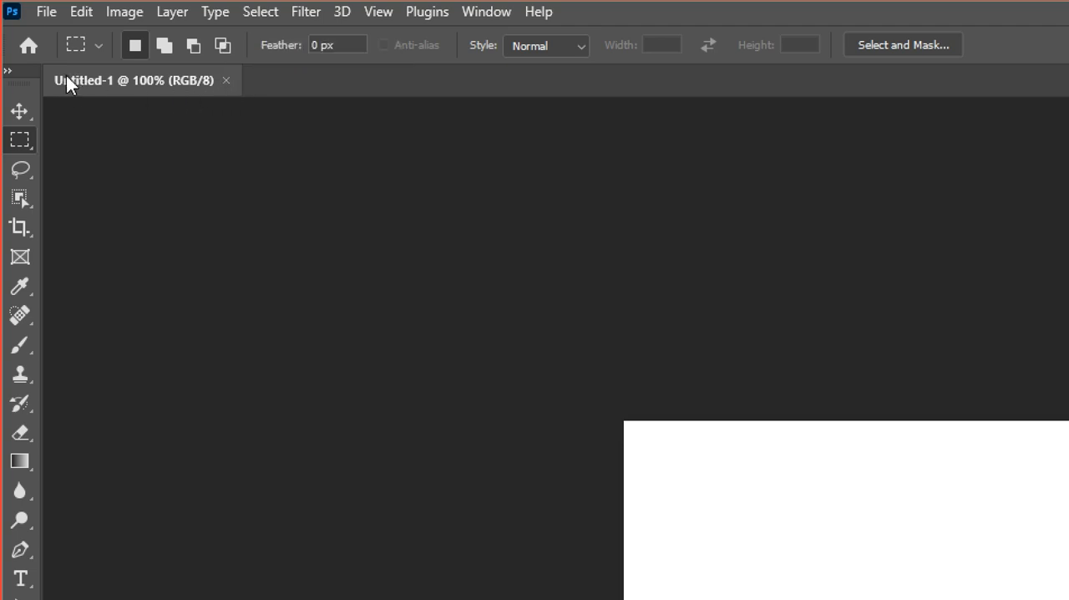
Float the Untitled-1 document in its own window and dock it back as a tab, repeating this several times.
left_click_drag(66, 75, 143, 145)
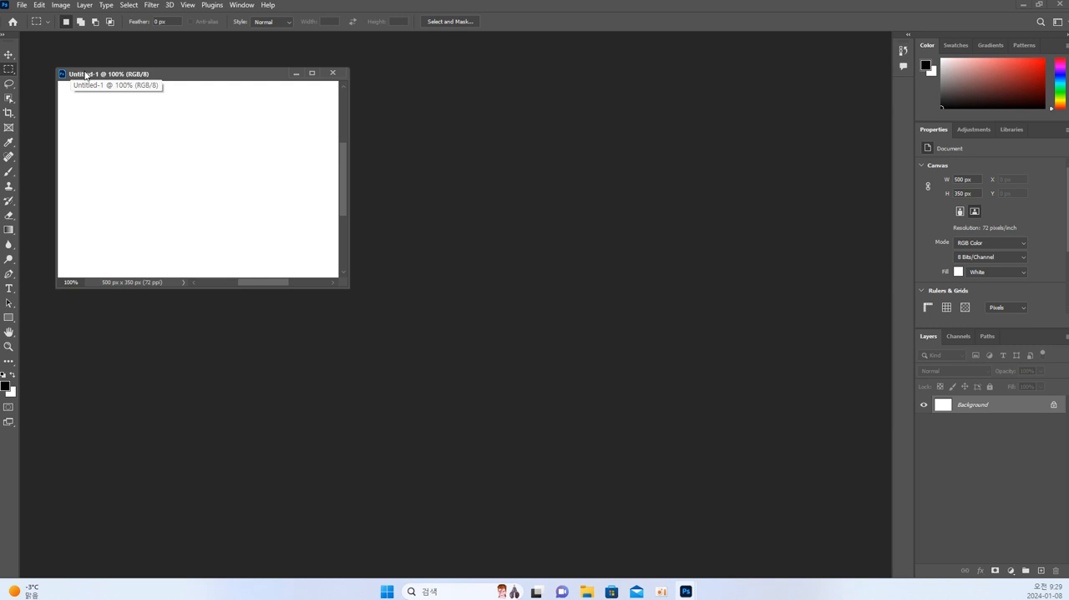
left_click_drag(84, 75, 40, 40)
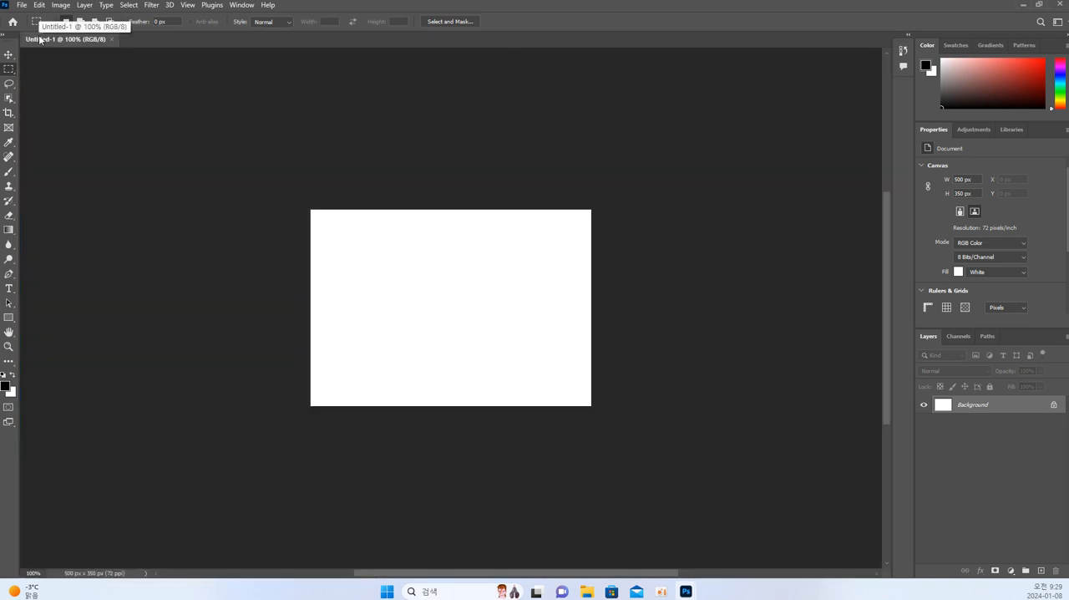
left_click_drag(39, 39, 142, 115)
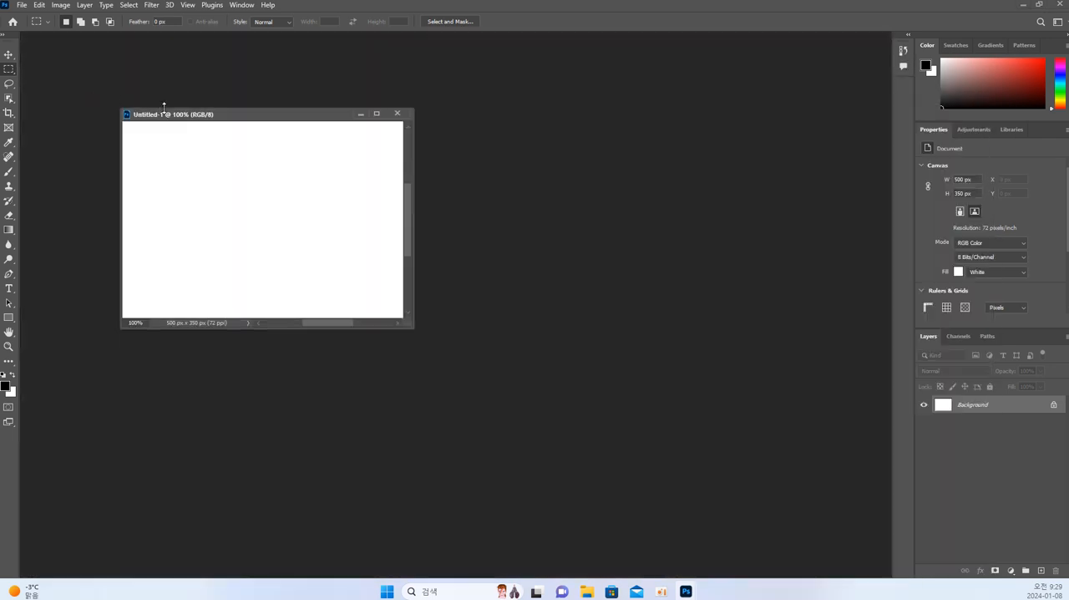
left_click_drag(170, 113, 89, 41)
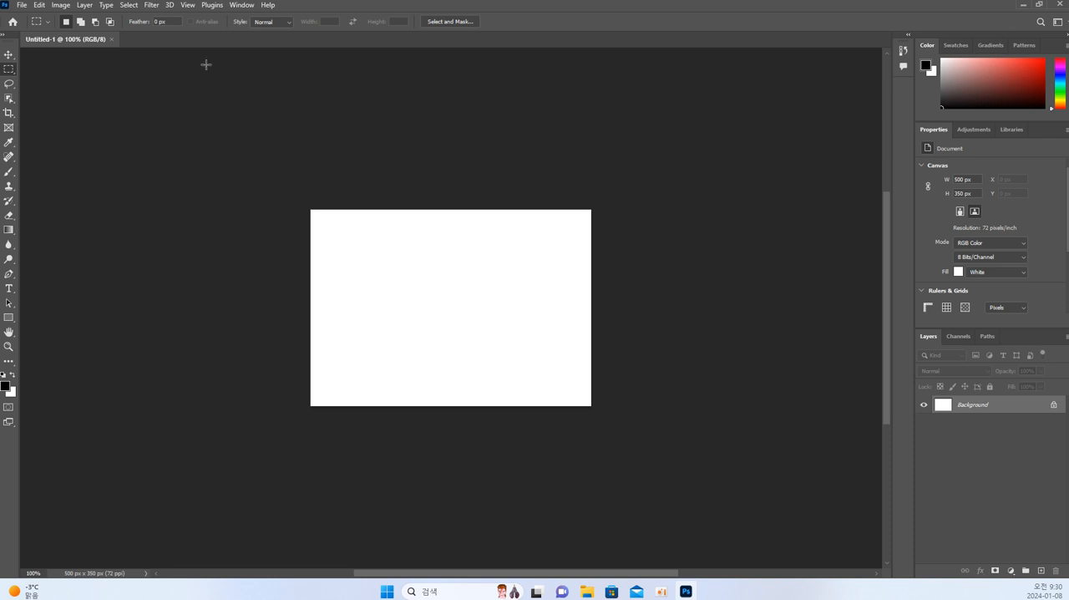
left_click_drag(66, 38, 125, 77)
left_click_drag(193, 127, 86, 39)
mouse_move(66, 40)
left_mouse_down()
mouse_move(112, 89)
mouse_move(67, 56)
mouse_move(62, 38)
left_mouse_up()
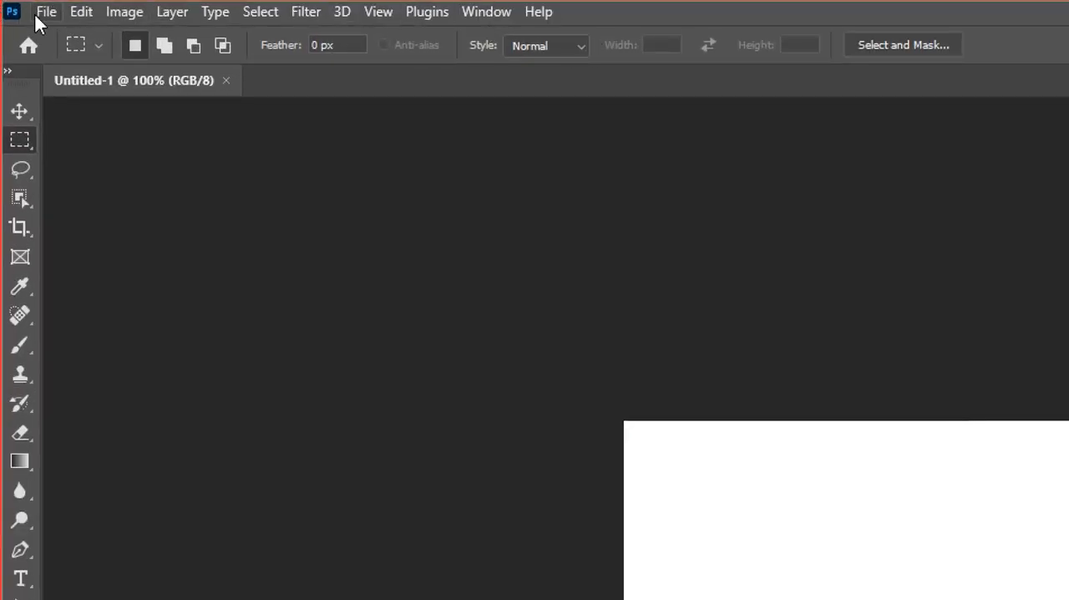
Open the Save As dialog for the new document and check the file format choices.
left_click(42, 11)
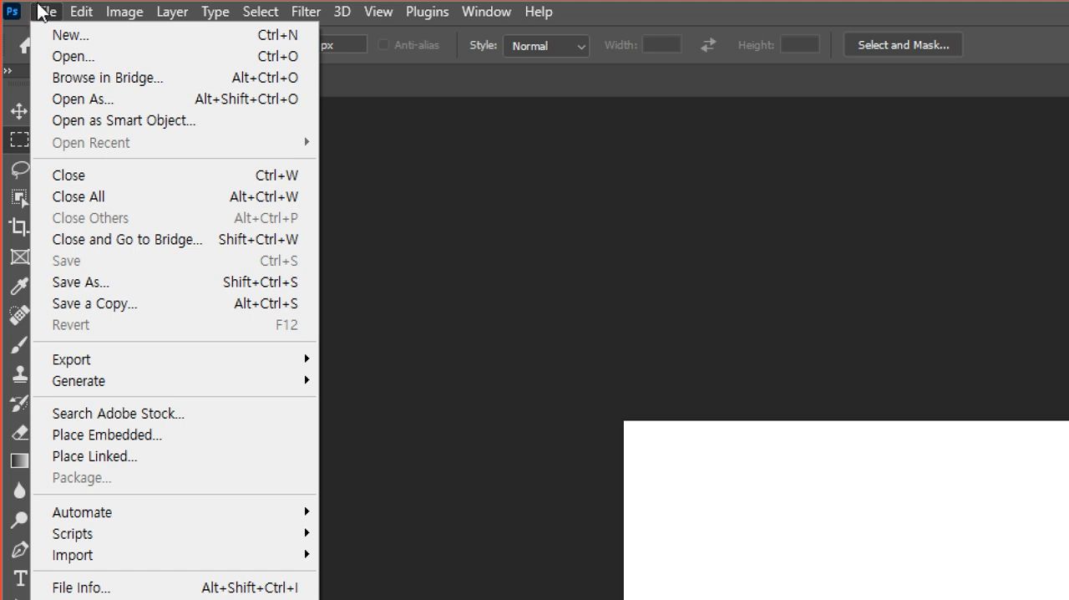
left_click(45, 14)
left_click(45, 12)
left_click(115, 284)
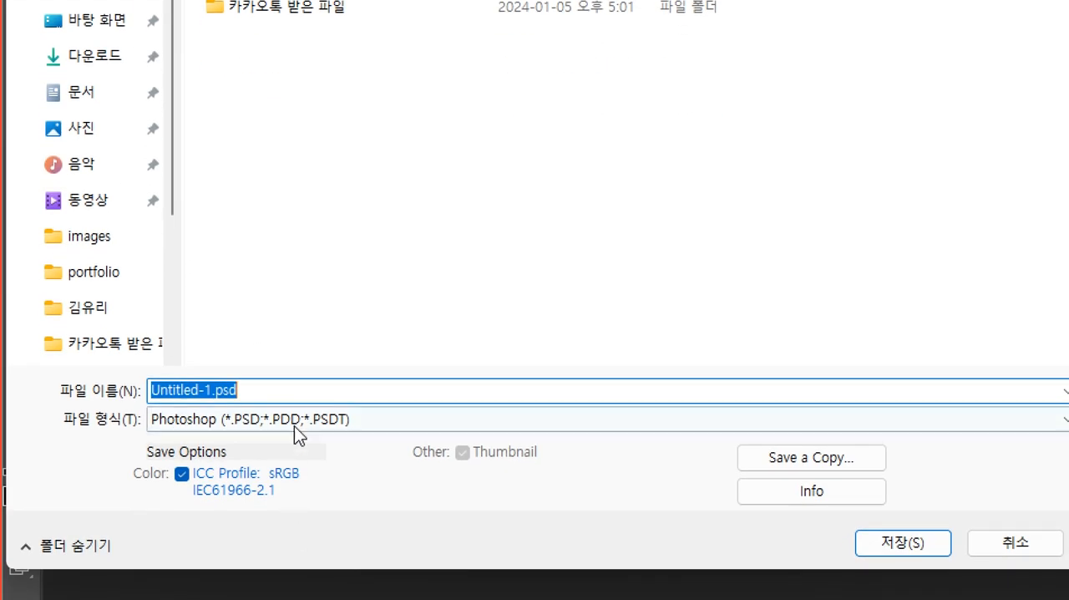
left_click(296, 419)
left_click(296, 419)
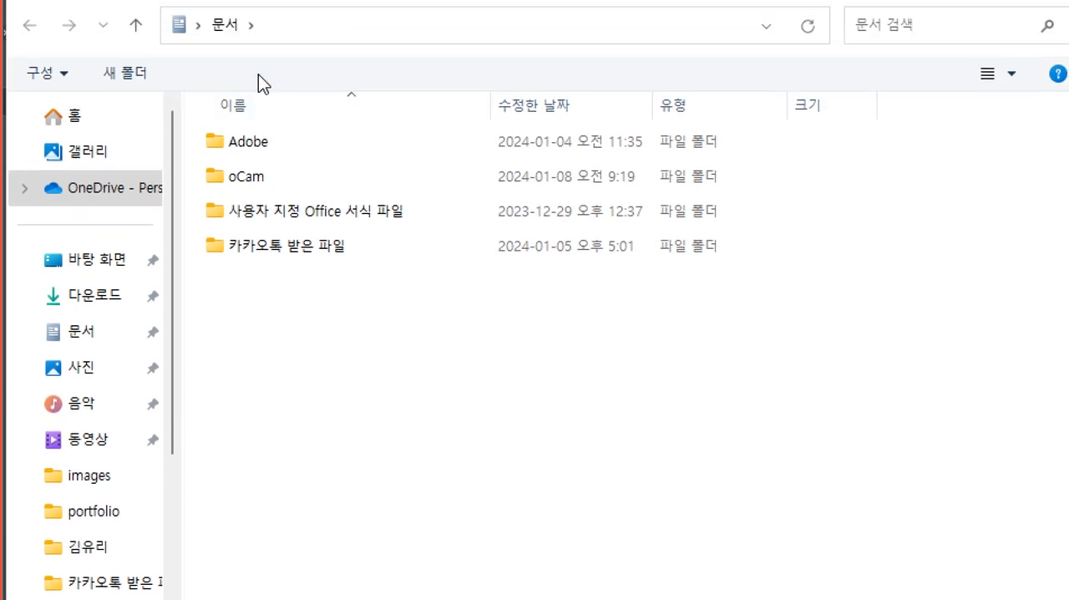
Set the save location to the 1.포토샵 folder inside the personally named folder on the Desktop.
left_click(103, 264)
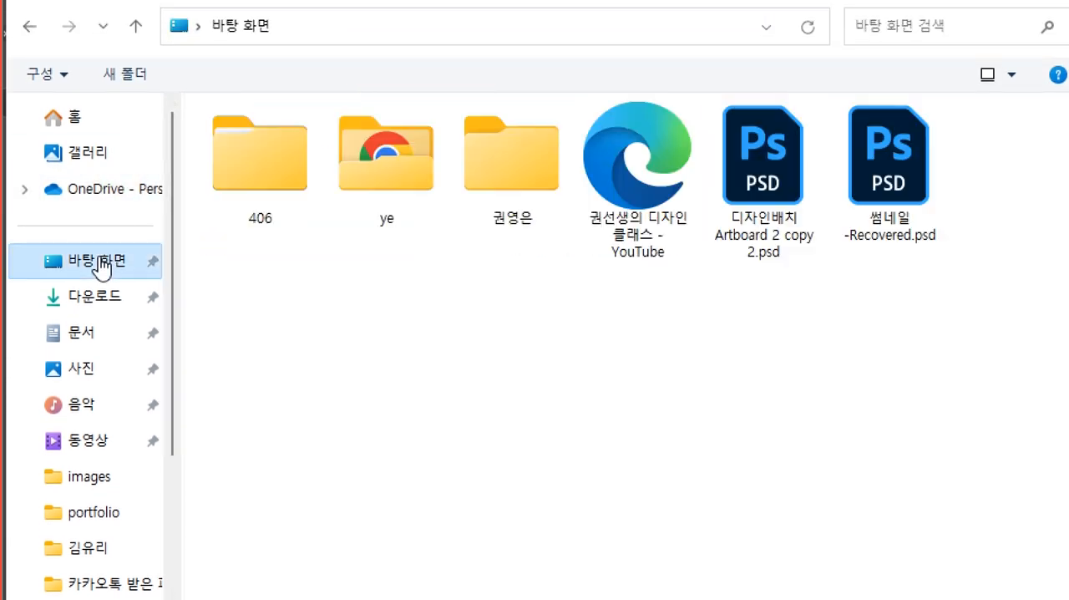
double_click(526, 166)
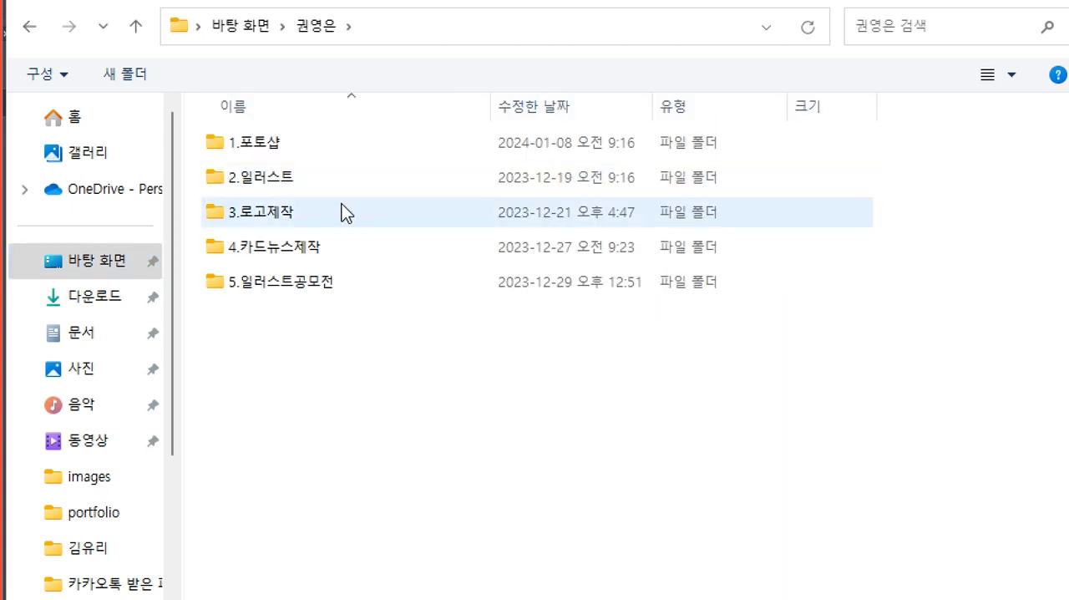
double_click(267, 147)
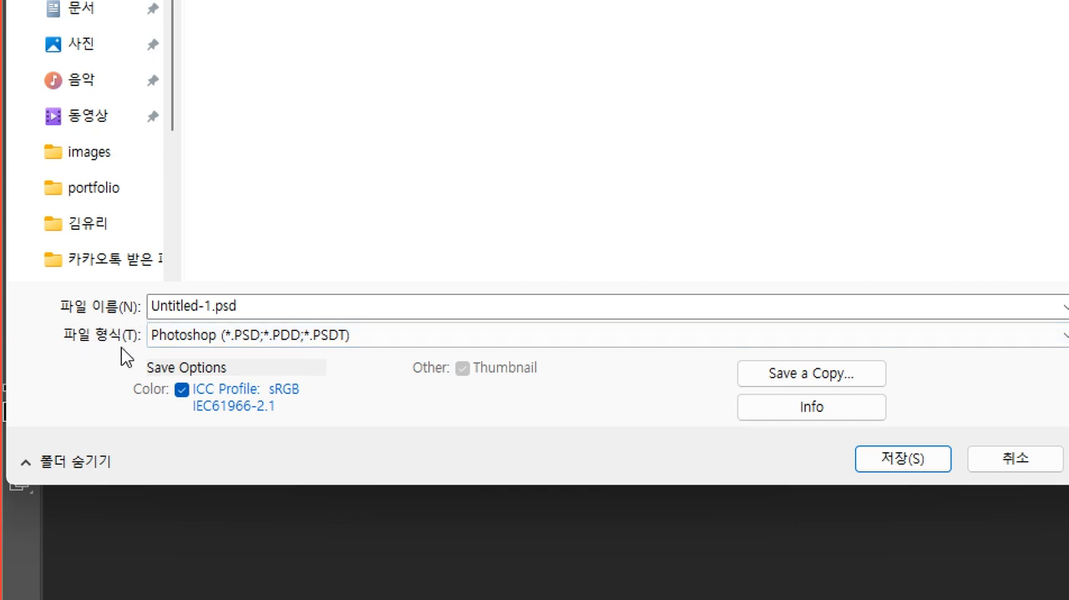
Name the file test and review the list of available file formats.
double_click(224, 305)
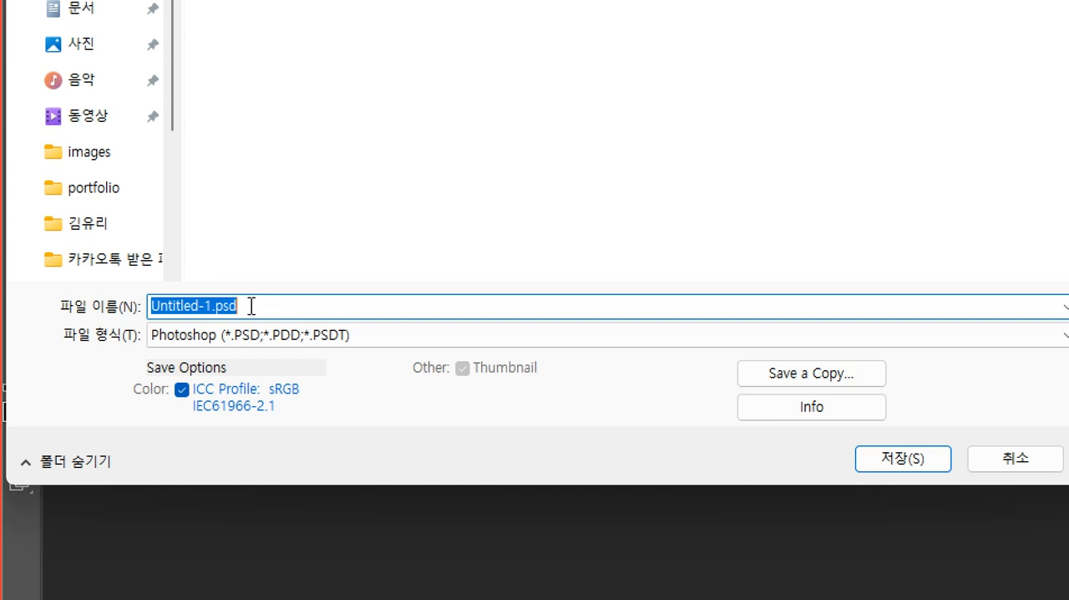
type("test")
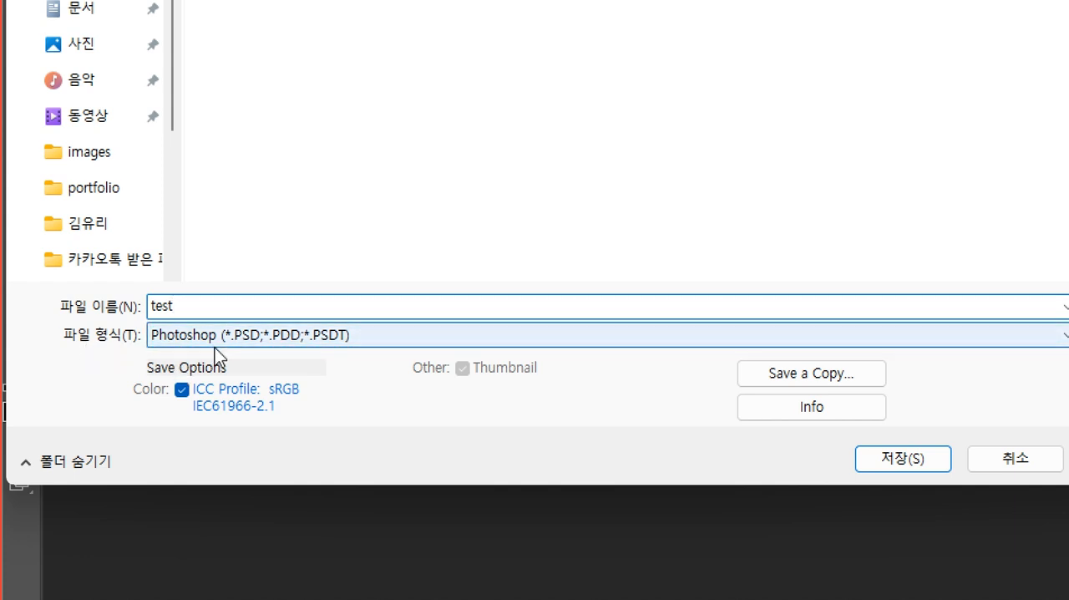
left_click(258, 338)
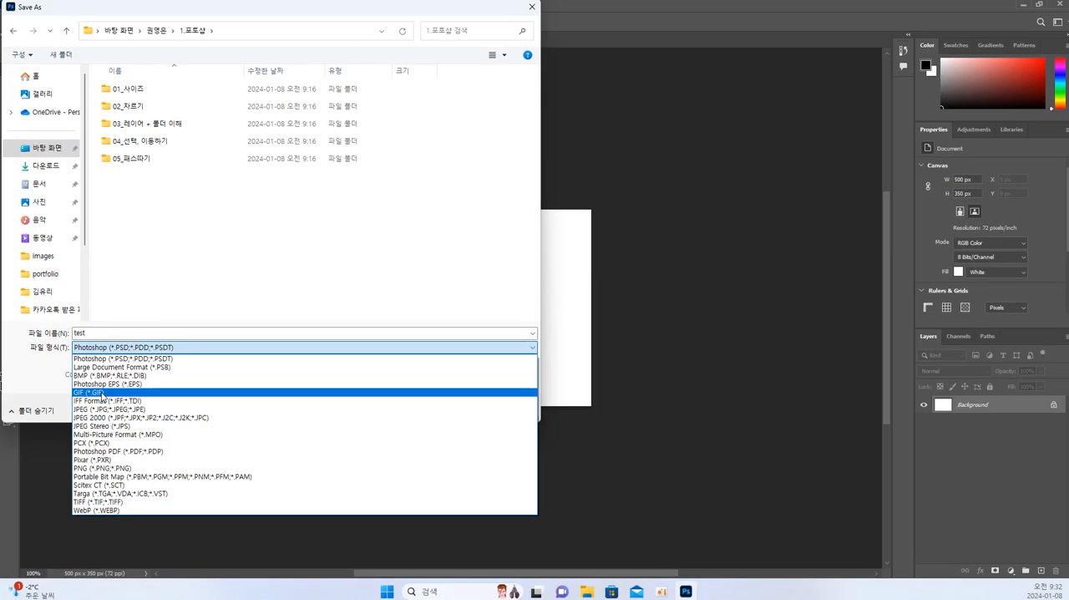
Switch to Google Chrome and search the web for 러브패리스.
left_click(465, 595)
type("g")
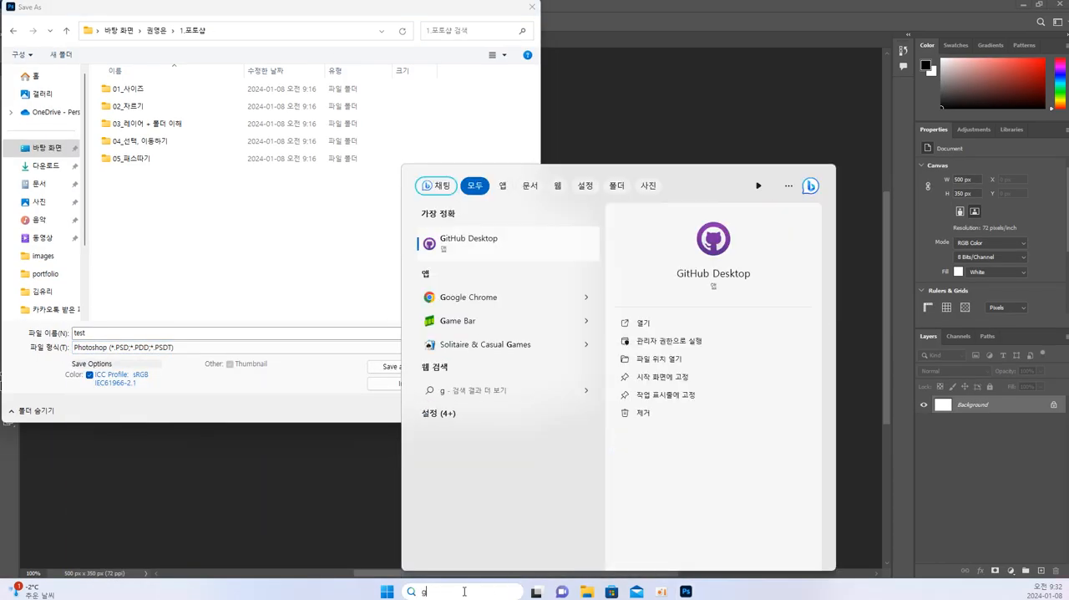
key("BackSpace")
type("c")
key("Return")
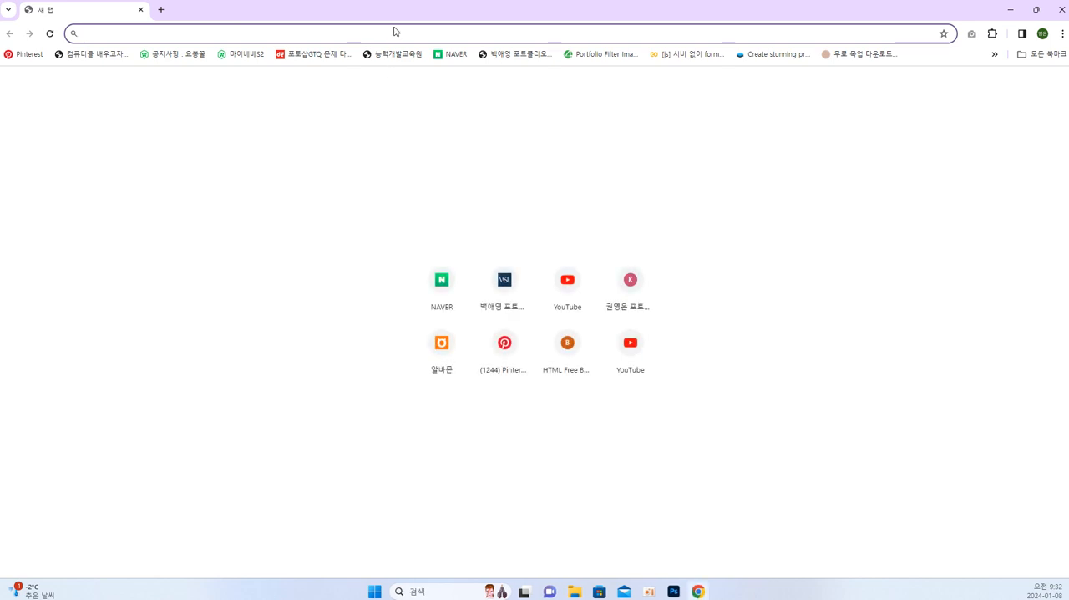
type("러브패")
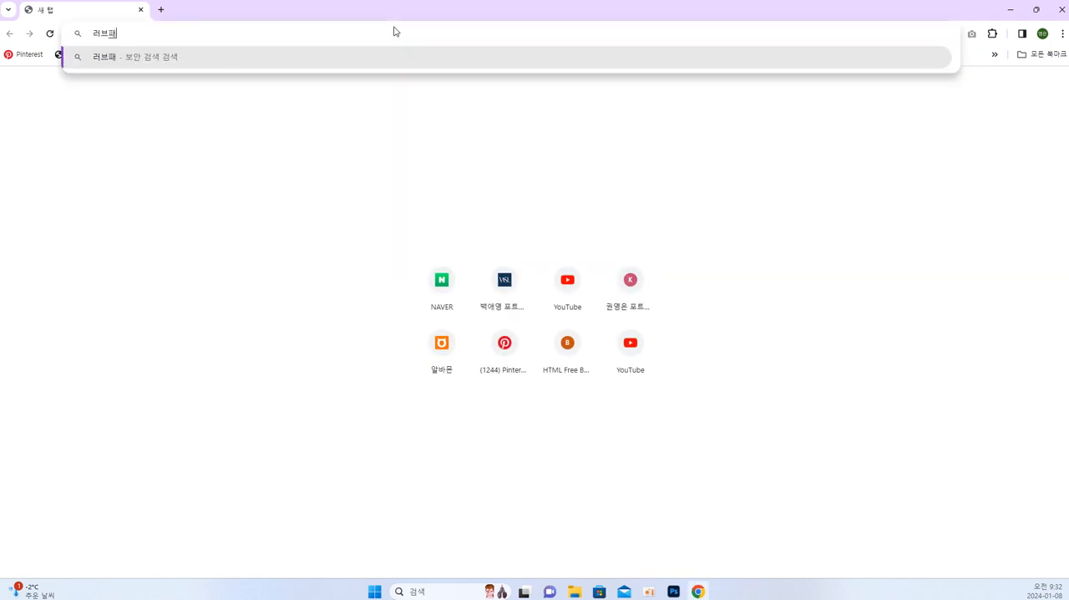
type("리스")
key("Return")
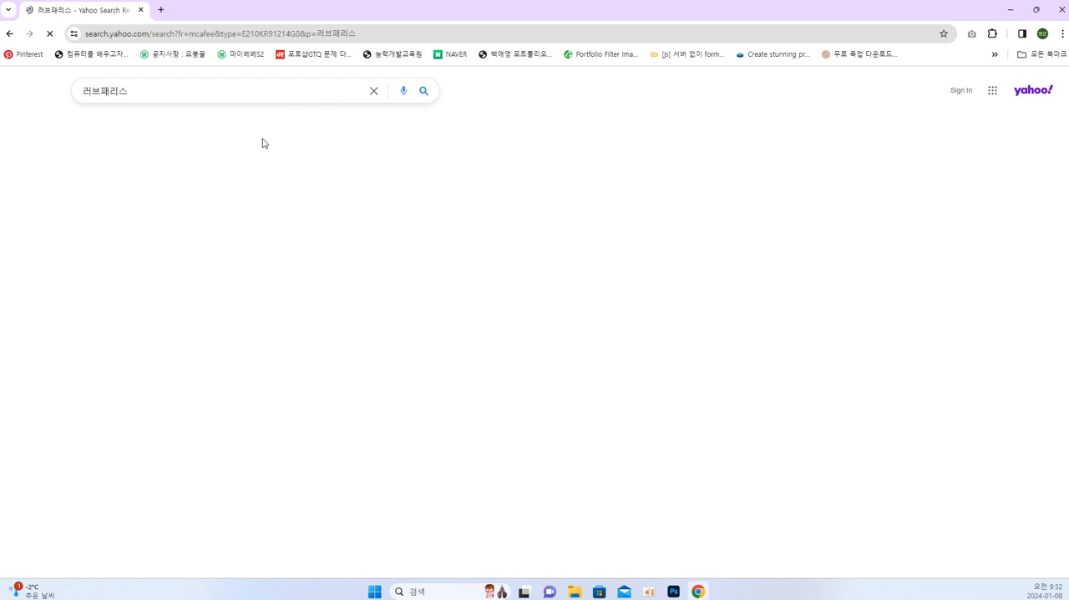
Examine the banner and product images on the LOVE,PARIS shop site, and return to Photoshop's file format choices.
left_click(181, 182)
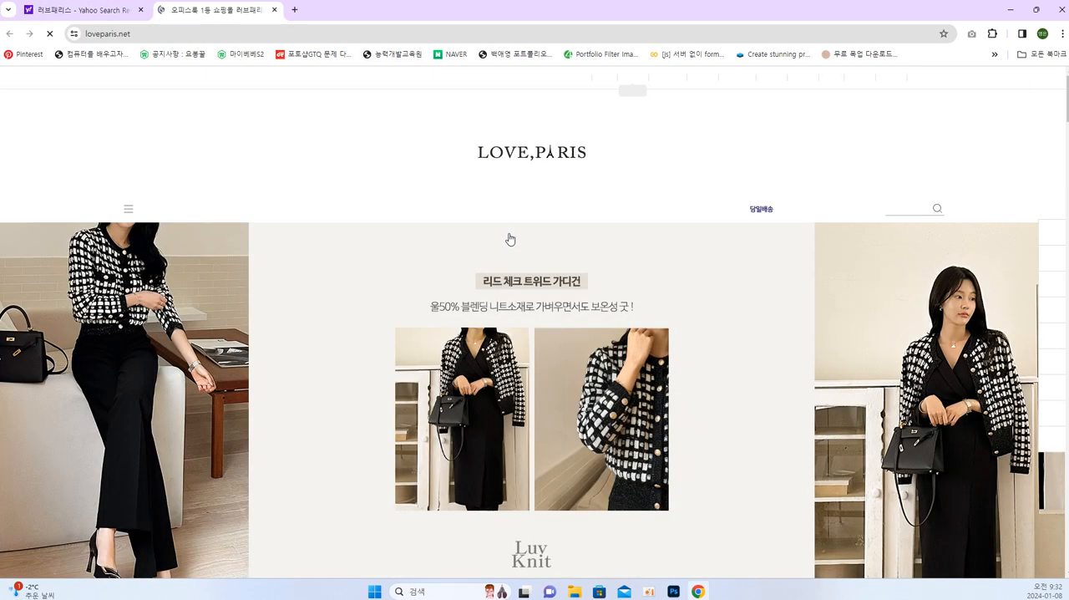
scroll(883, 231, "down", 6)
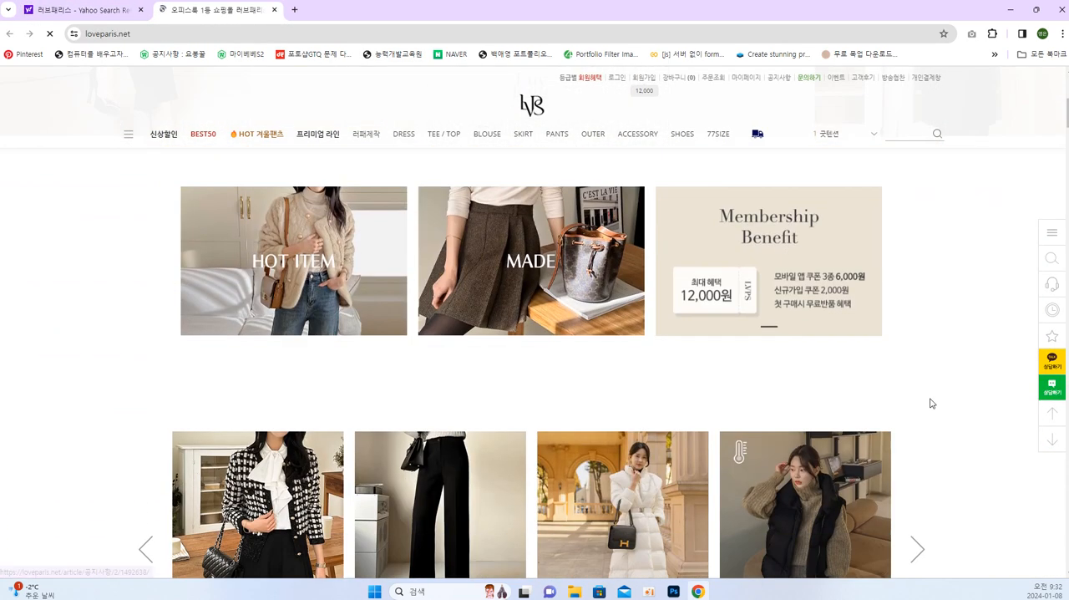
scroll(931, 403, "down", 6)
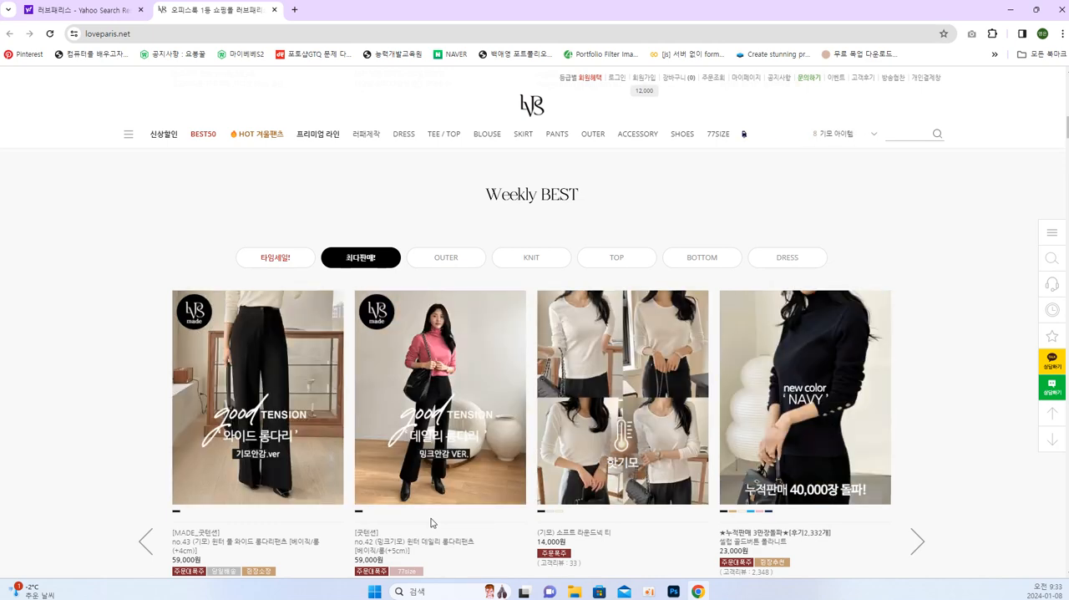
scroll(322, 506, "down", 1)
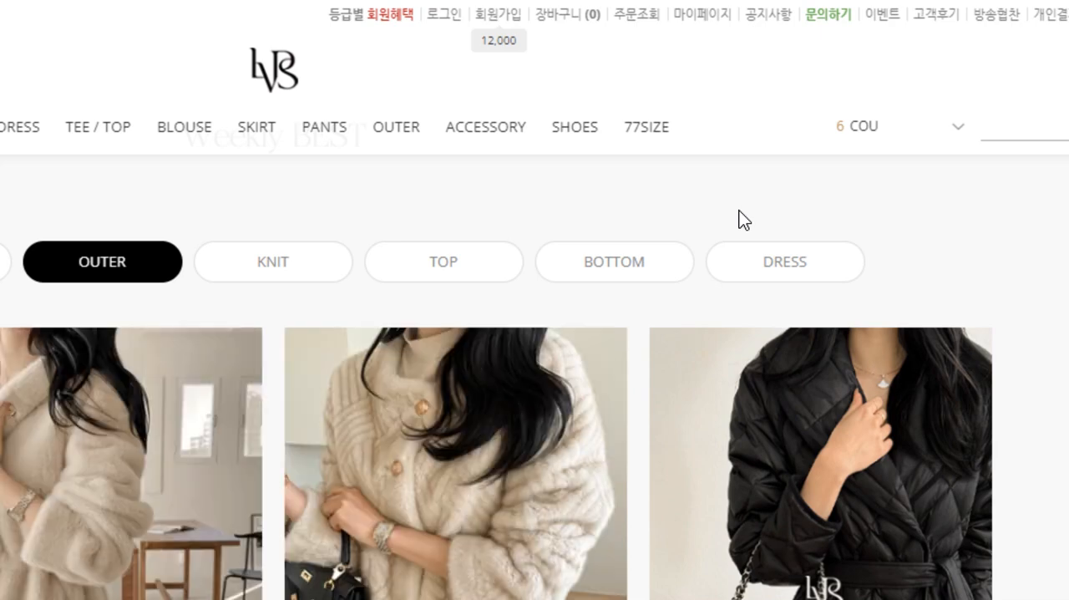
scroll(902, 322, "down", 10)
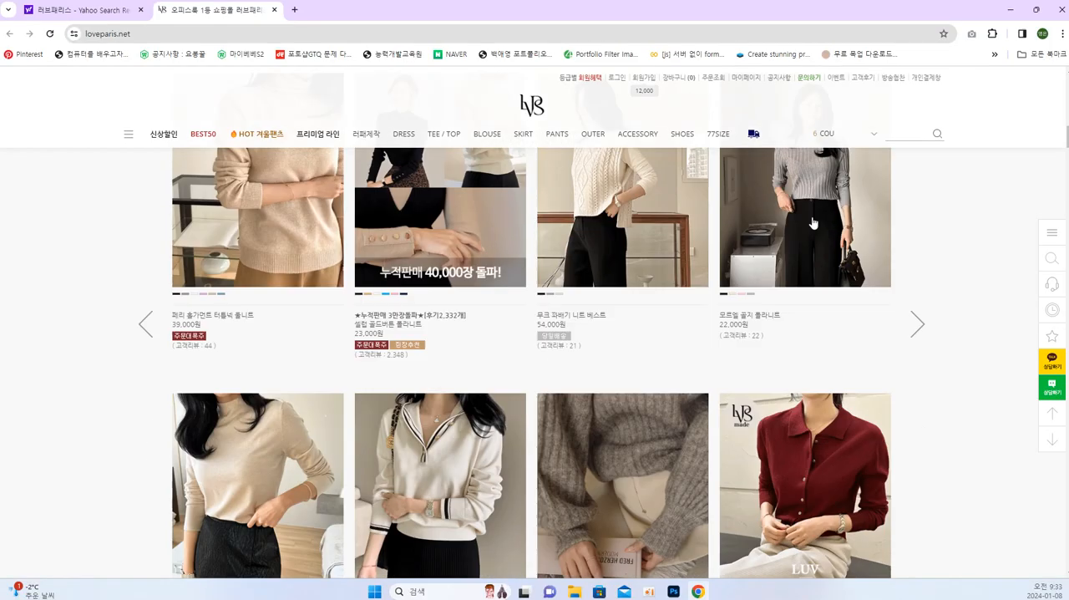
scroll(903, 323, "up", 3)
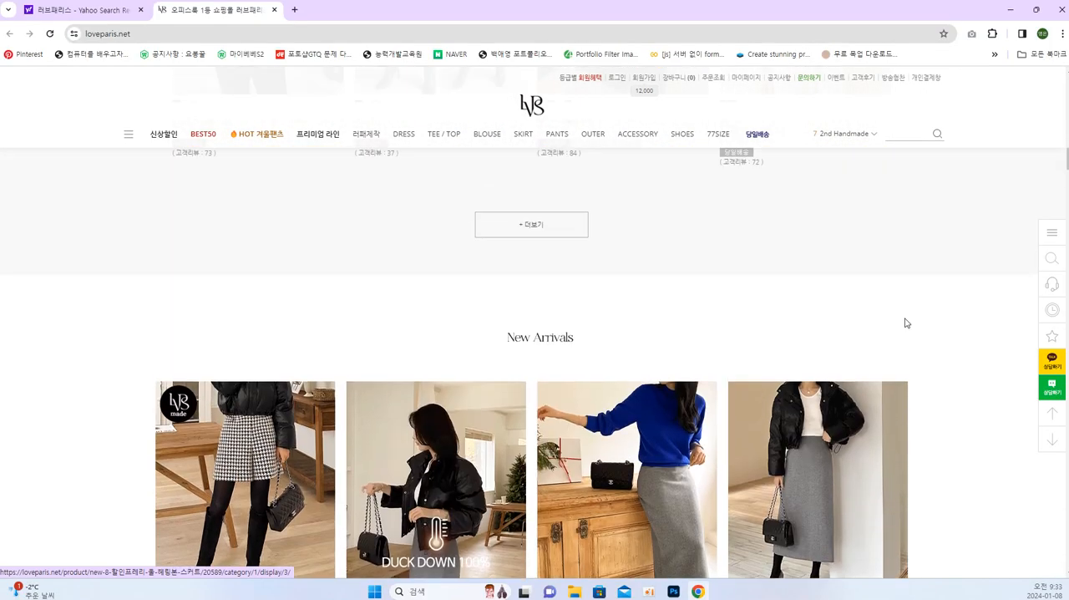
scroll(907, 323, "down", 5)
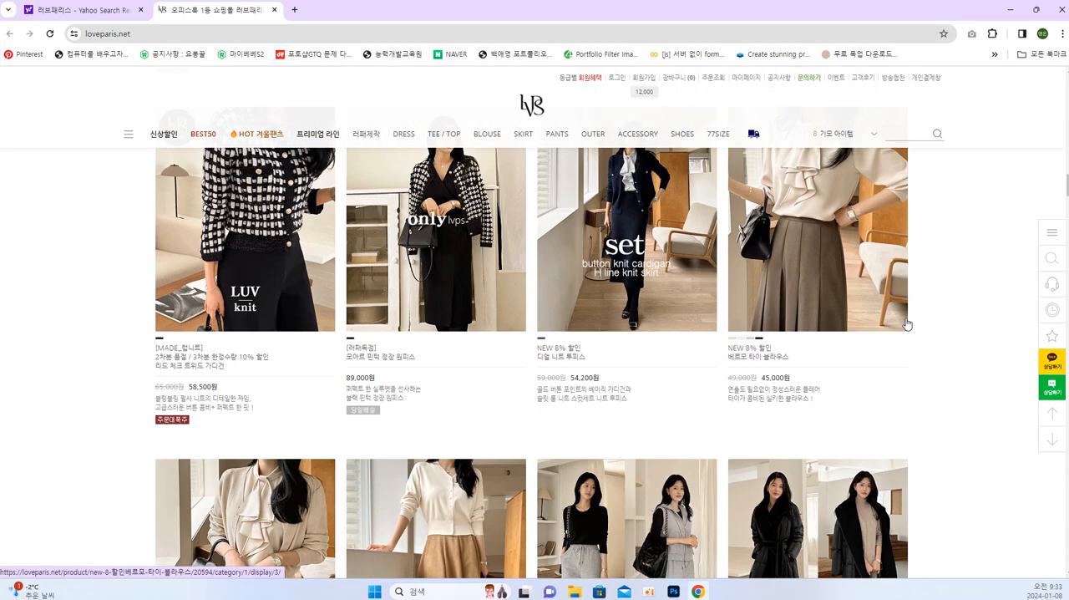
scroll(904, 329, "down", 5)
left_click(1017, 25)
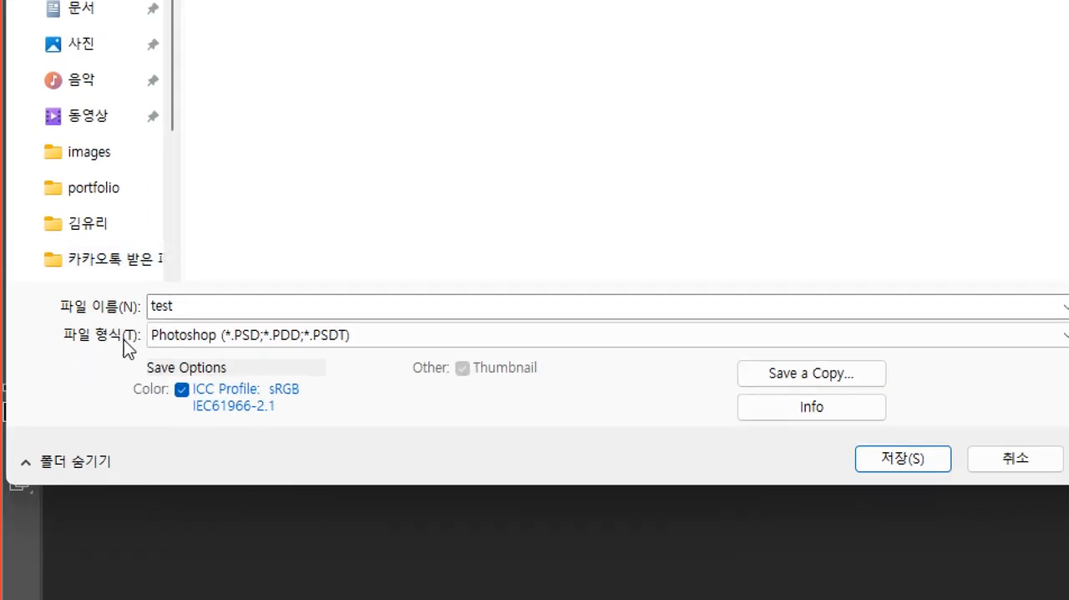
left_click(169, 336)
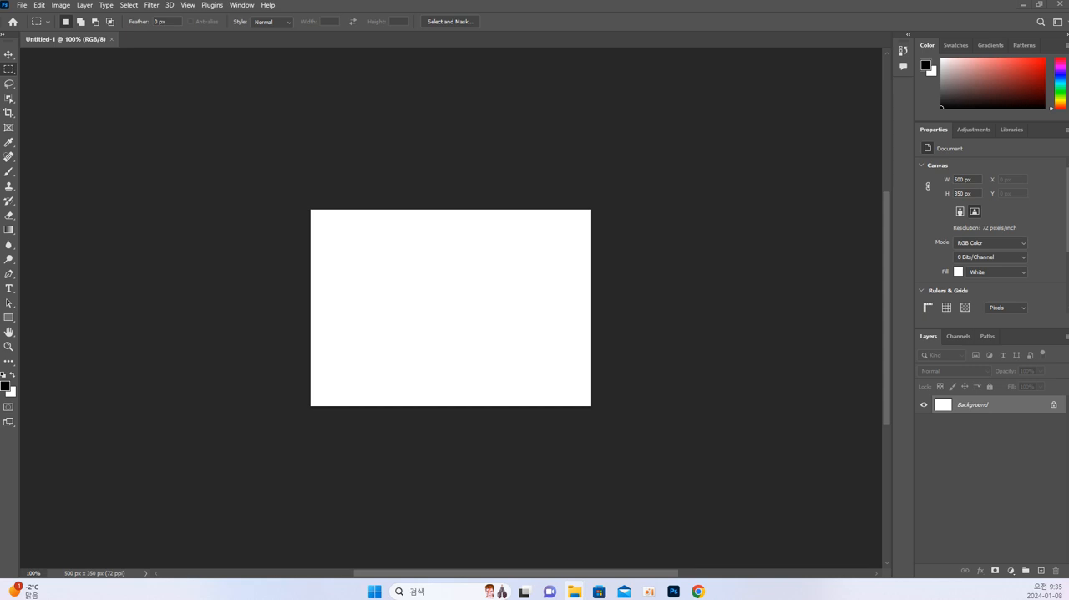
Open free-icon-speech-bubble-2462781.png in Photoshop from its folder and float it in its own window.
left_click_drag(979, 243, 822, 24)
left_click_drag(270, 40, 285, 62)
left_click_drag(437, 194, 700, 197)
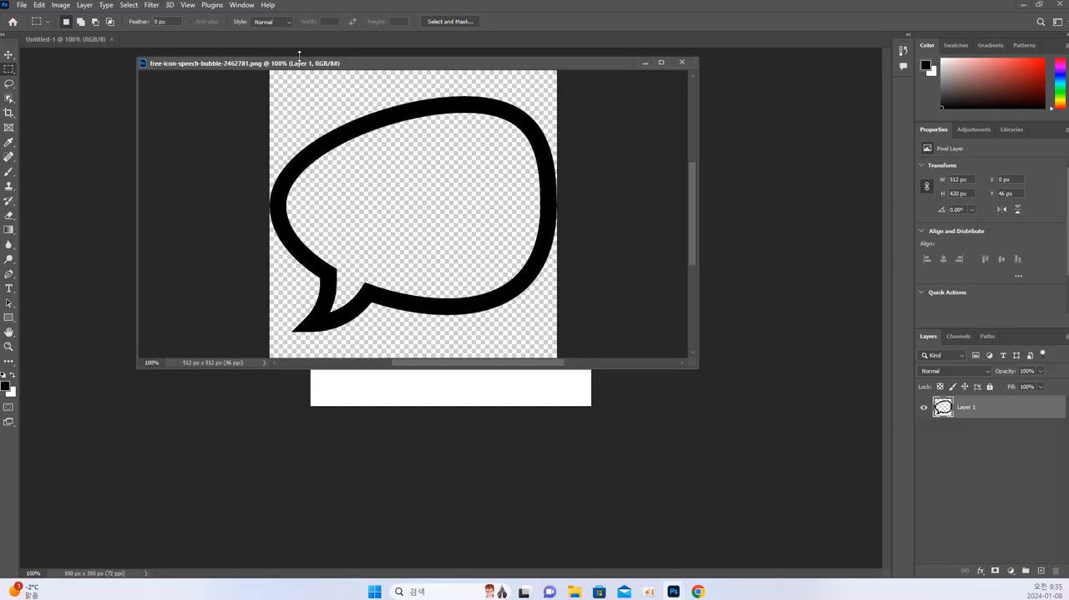
Place the speech bubble window over the workspace, and float Untitled-1 in its own window enlarged to show the whole canvas.
left_click_drag(299, 55, 703, 192)
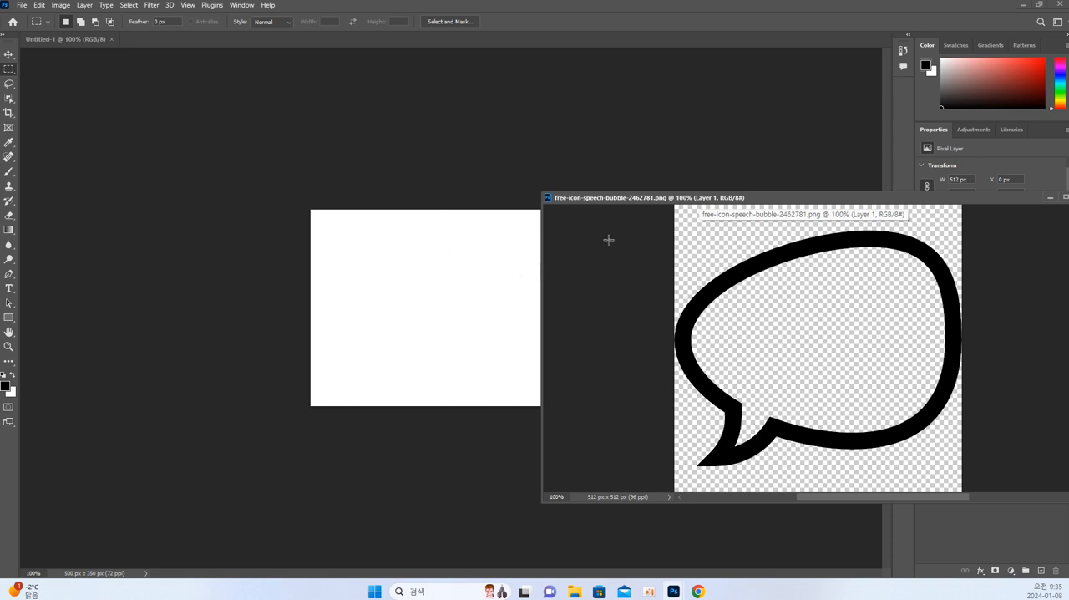
left_click_drag(667, 202, 333, 99)
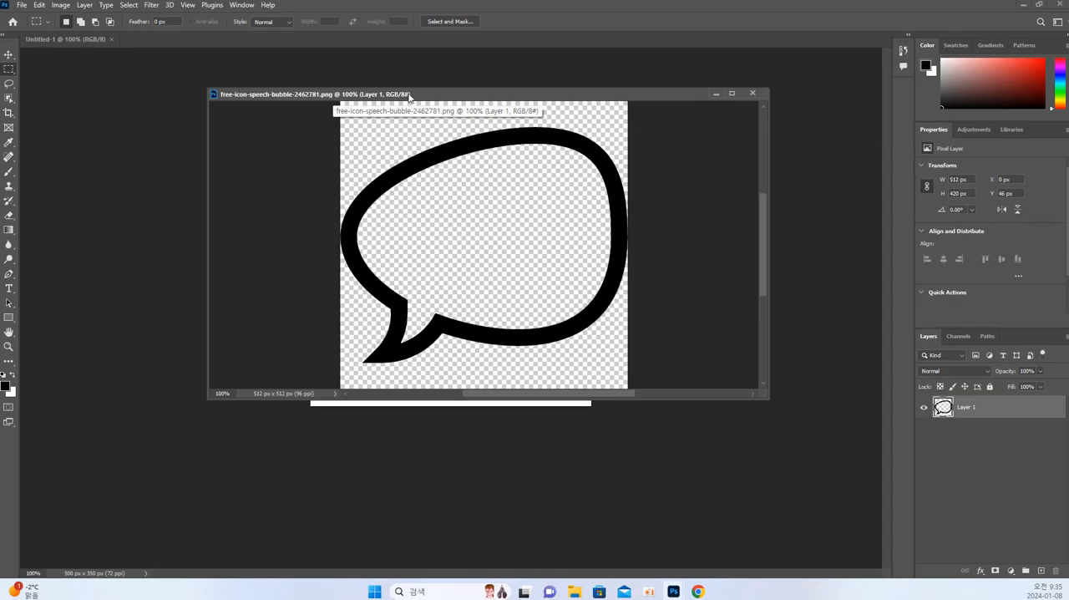
left_click_drag(408, 98, 534, 112)
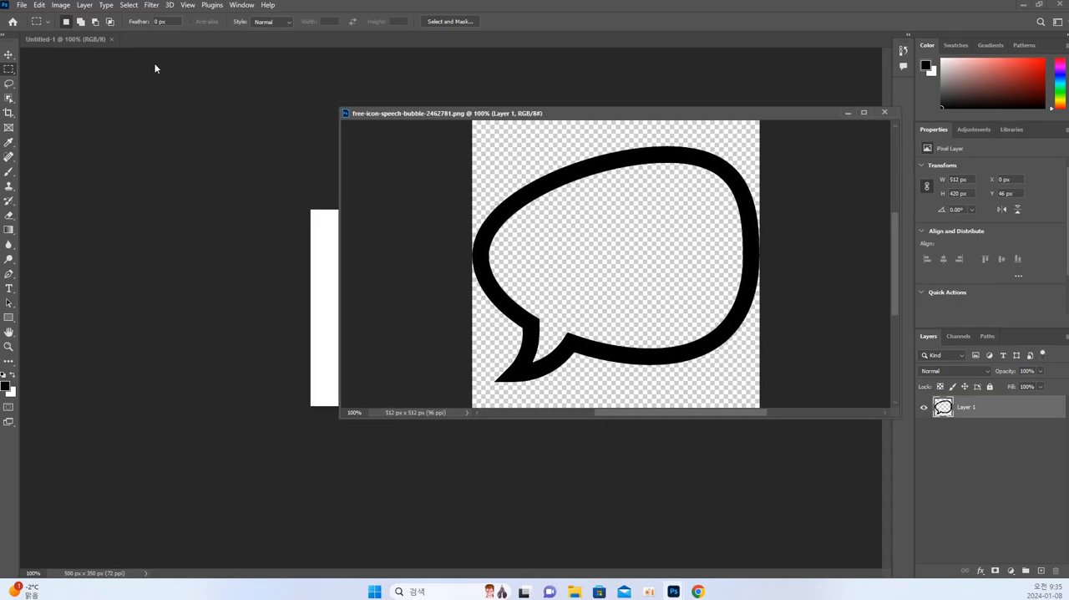
left_click_drag(72, 41, 93, 79)
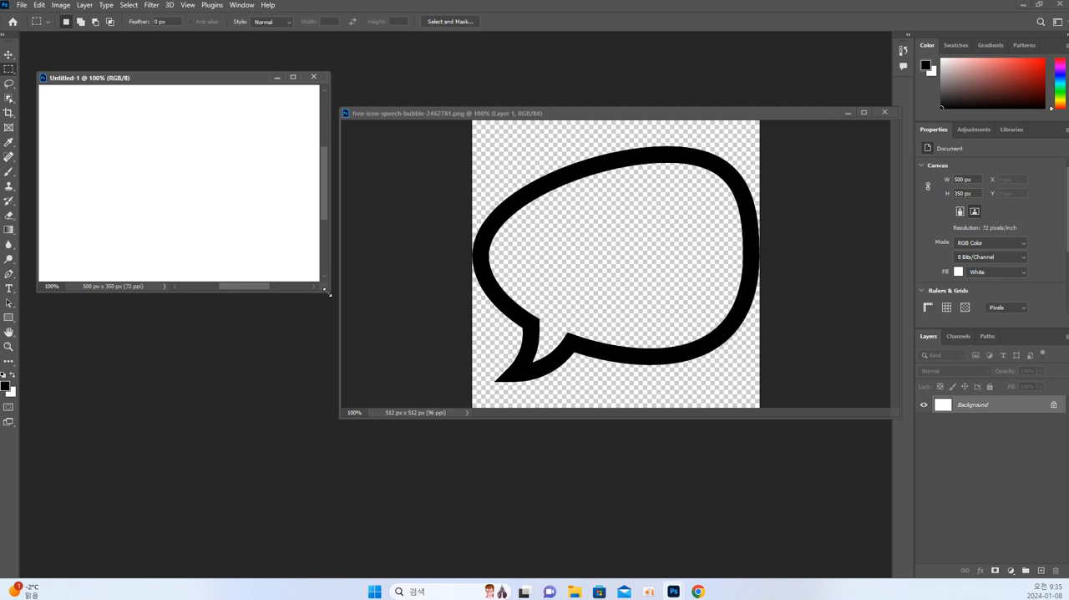
left_click_drag(326, 288, 496, 466)
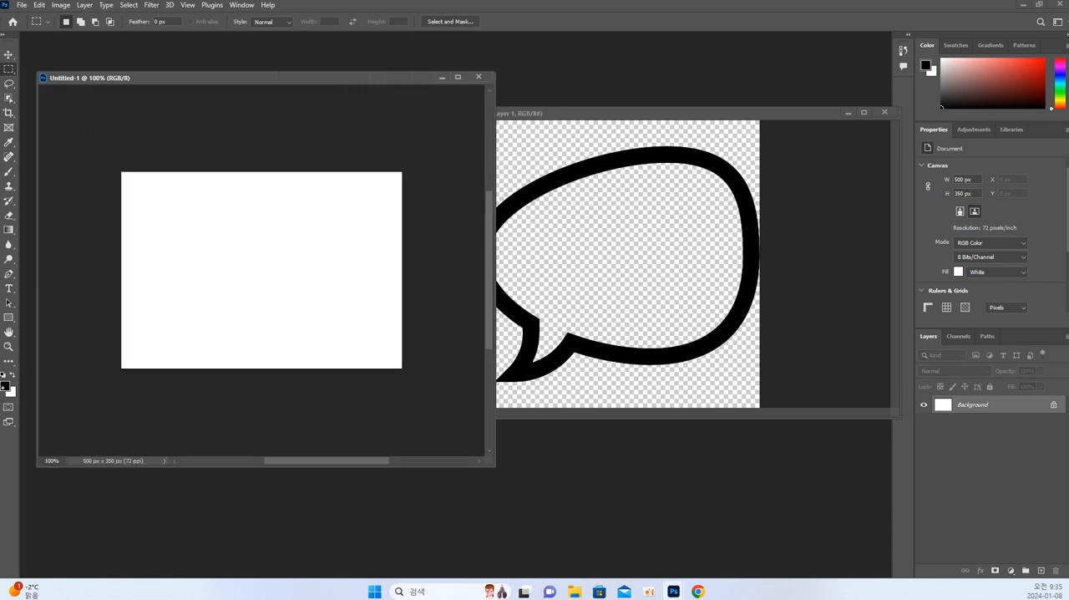
Set the foreground color to ff8181 and fill the Untitled-1 background with it.
left_click(5, 385)
left_click_drag(424, 222, 458, 132)
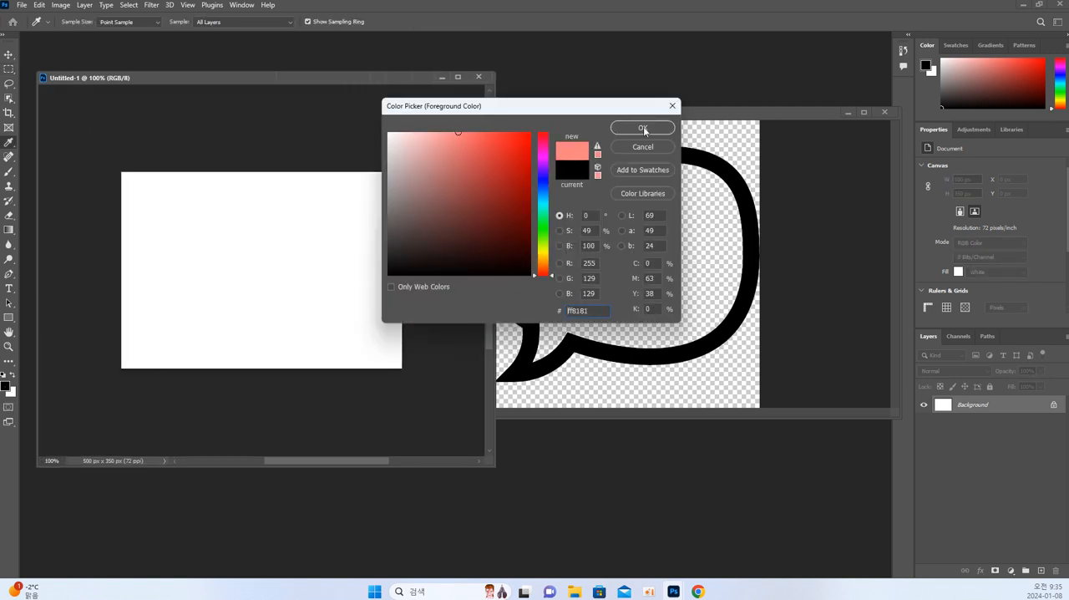
left_click(644, 128)
key("alt+Delete")
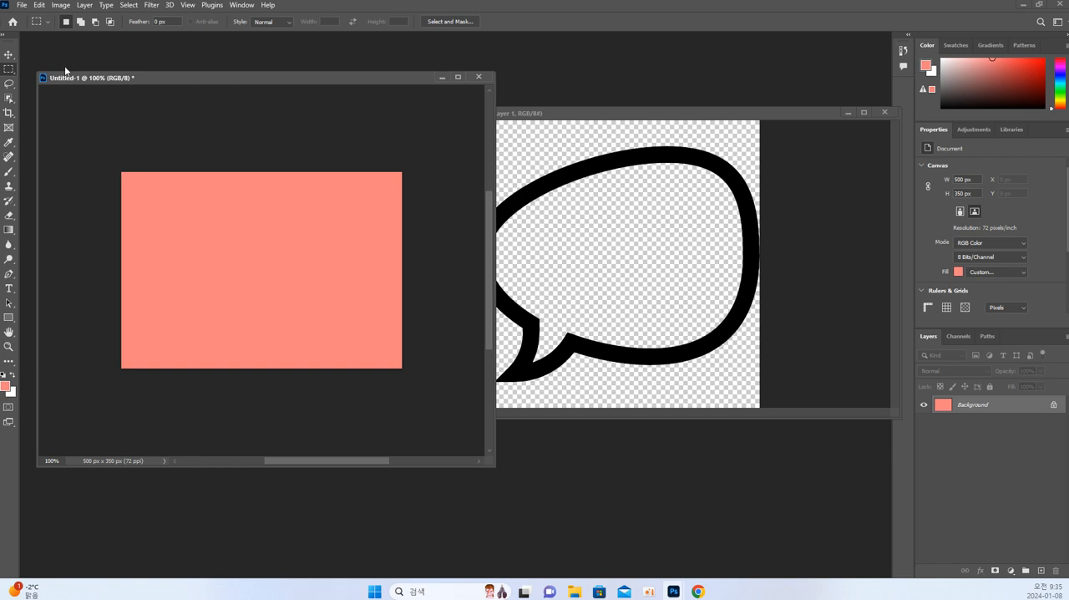
Copy the speech bubble from its PNG window onto the Untitled-1 canvas with the Move tool.
left_click(8, 54)
left_click(546, 219)
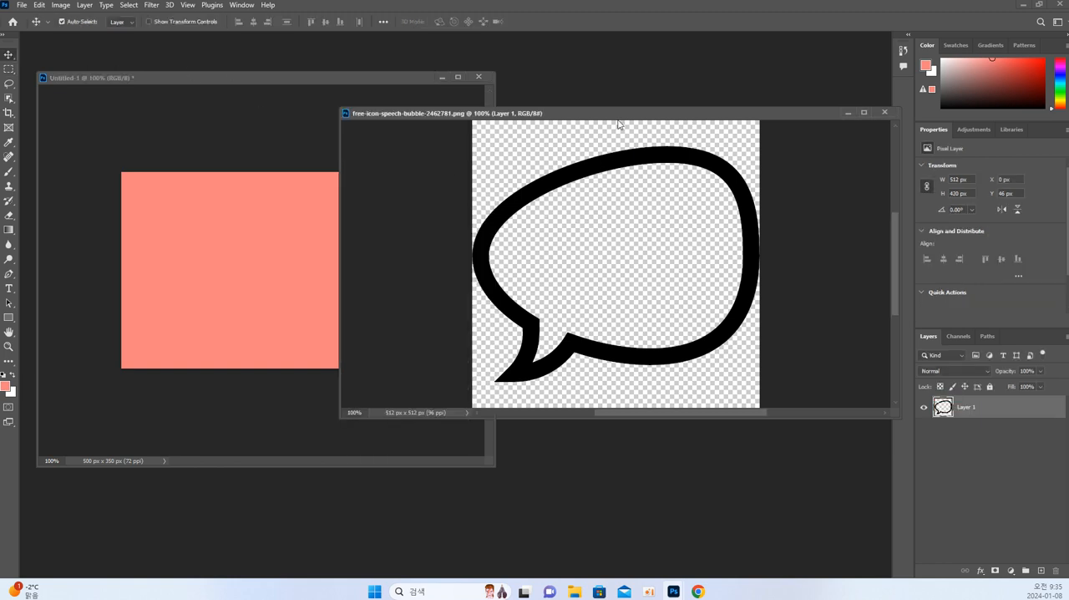
left_click_drag(622, 112, 681, 104)
left_click_drag(683, 151, 298, 182)
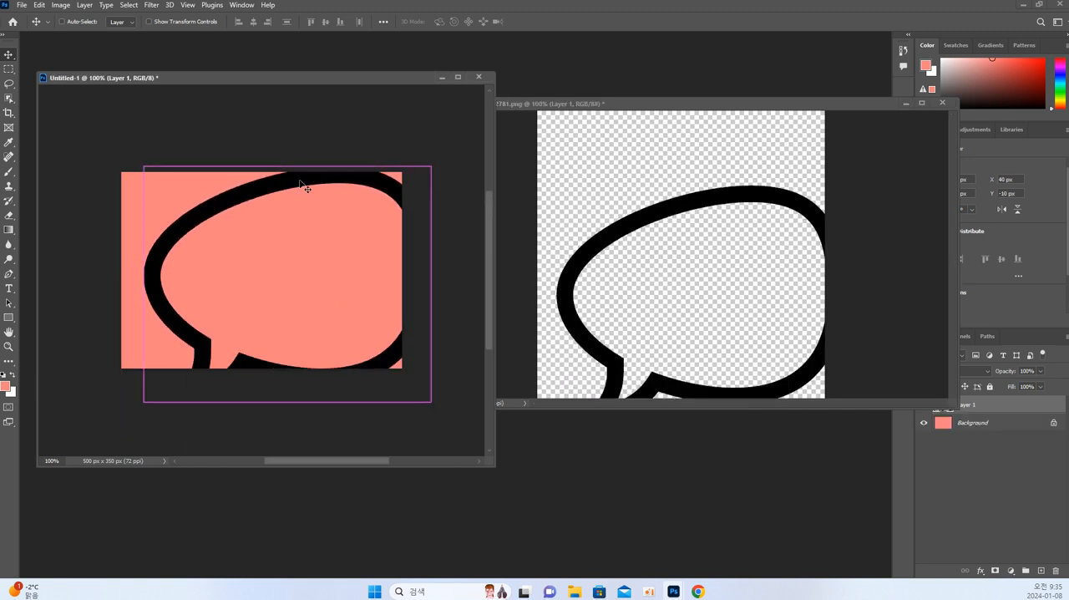
Scale the copied speech bubble to about 335 × 275 px, place it near the canvas center, and activate the PNG window.
key("ctrl+t")
left_click_drag(429, 167, 386, 177)
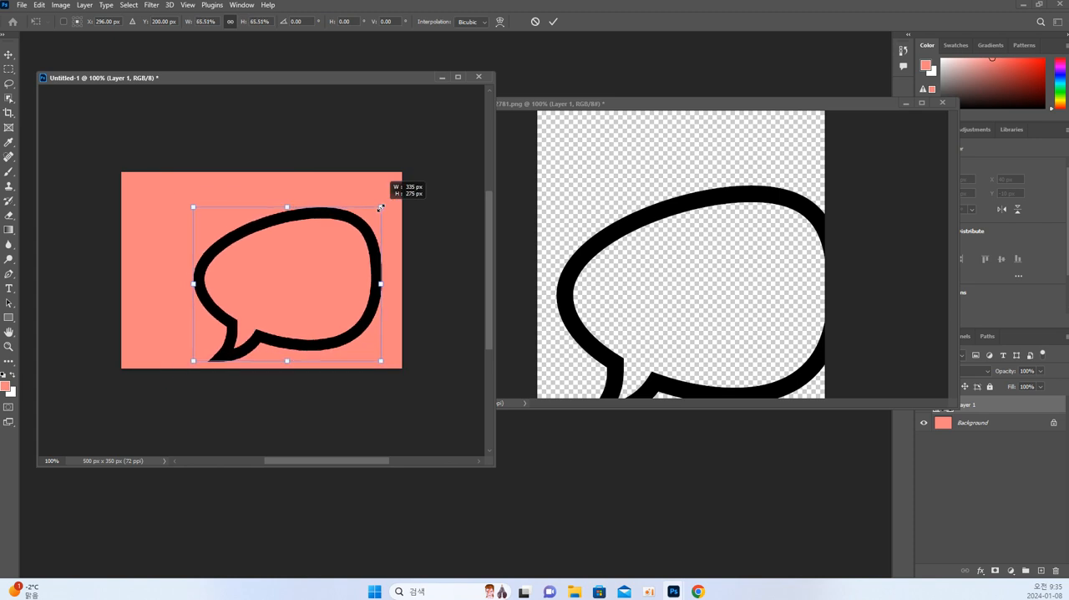
left_click_drag(356, 249, 353, 224)
key("Return")
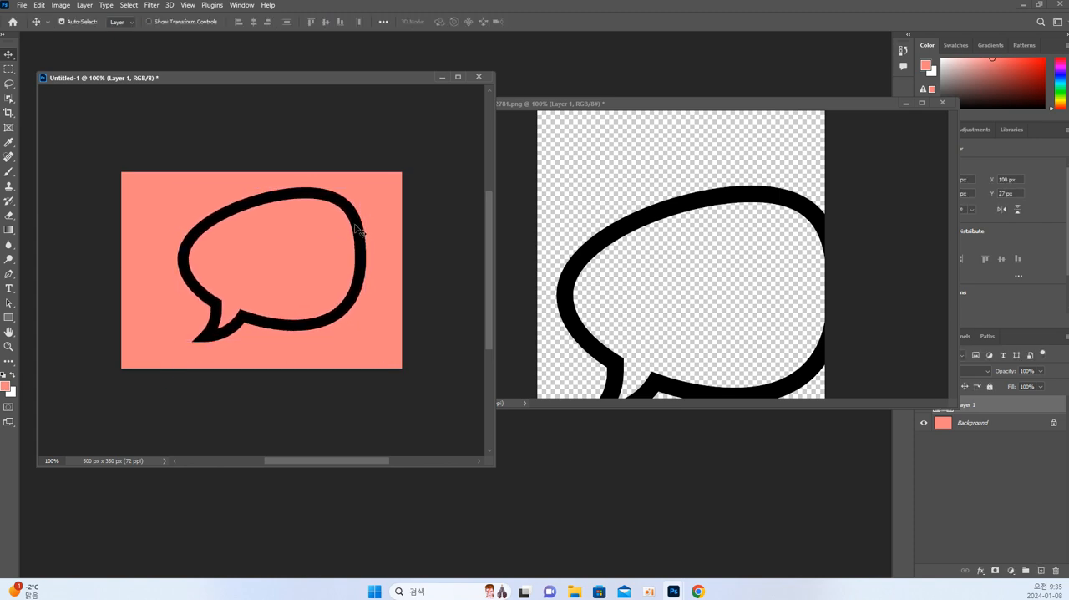
left_click(568, 216)
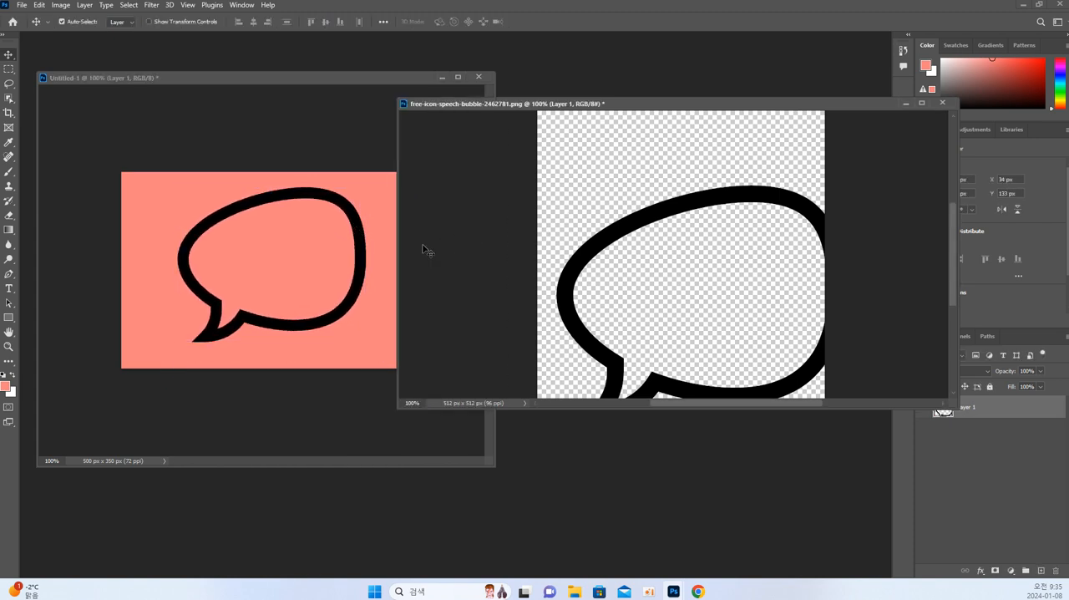
Move the speech bubble fully into view on the PNG canvas, deselect it, and activate the Untitled-1 window.
left_click_drag(630, 237, 603, 186)
left_click(653, 194)
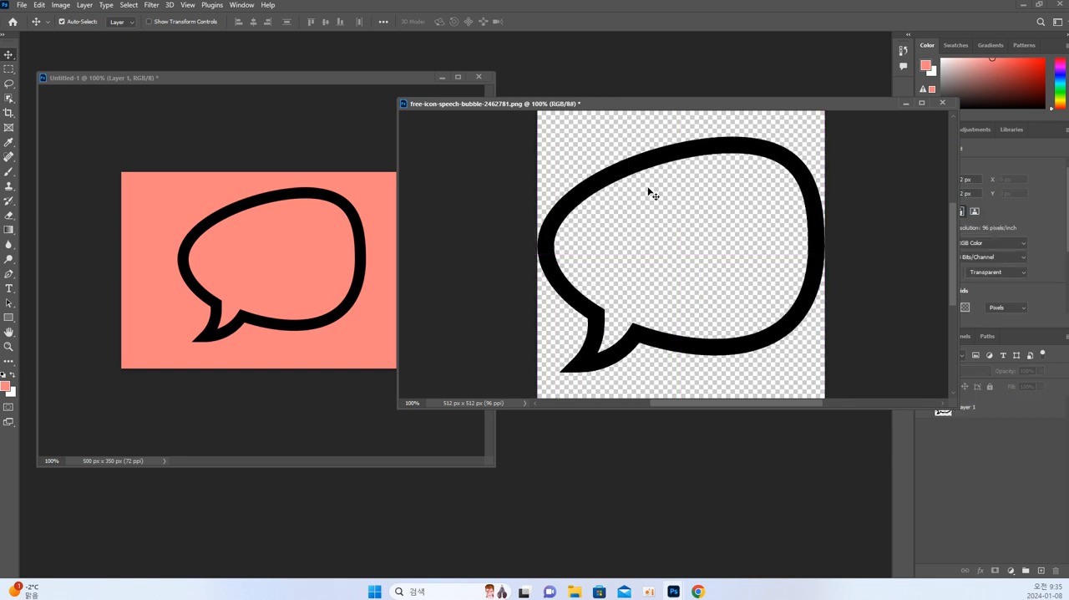
left_click(308, 162)
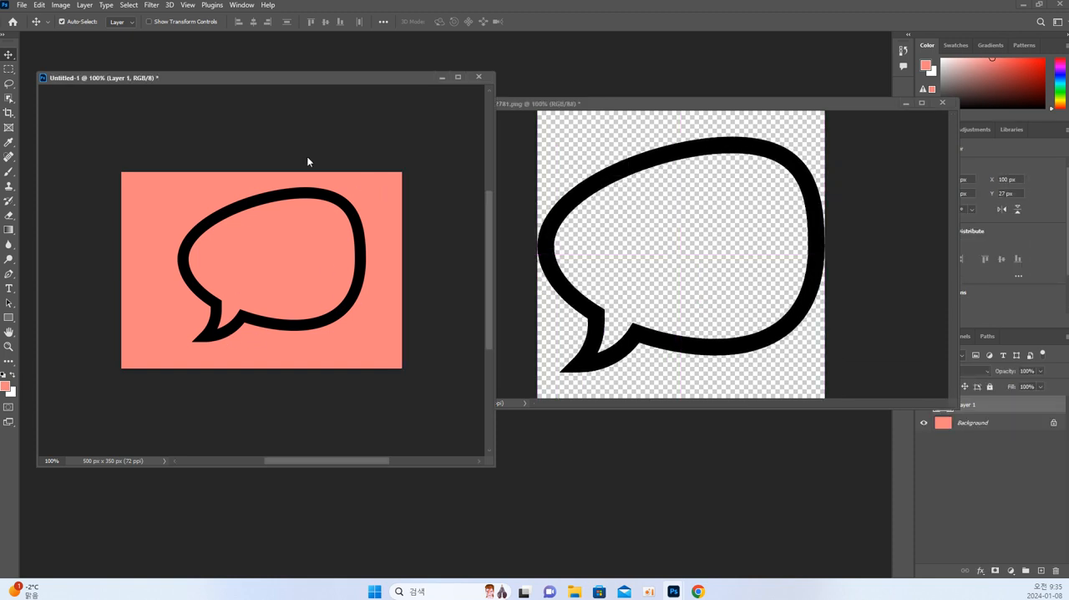
key("ctrl+s")
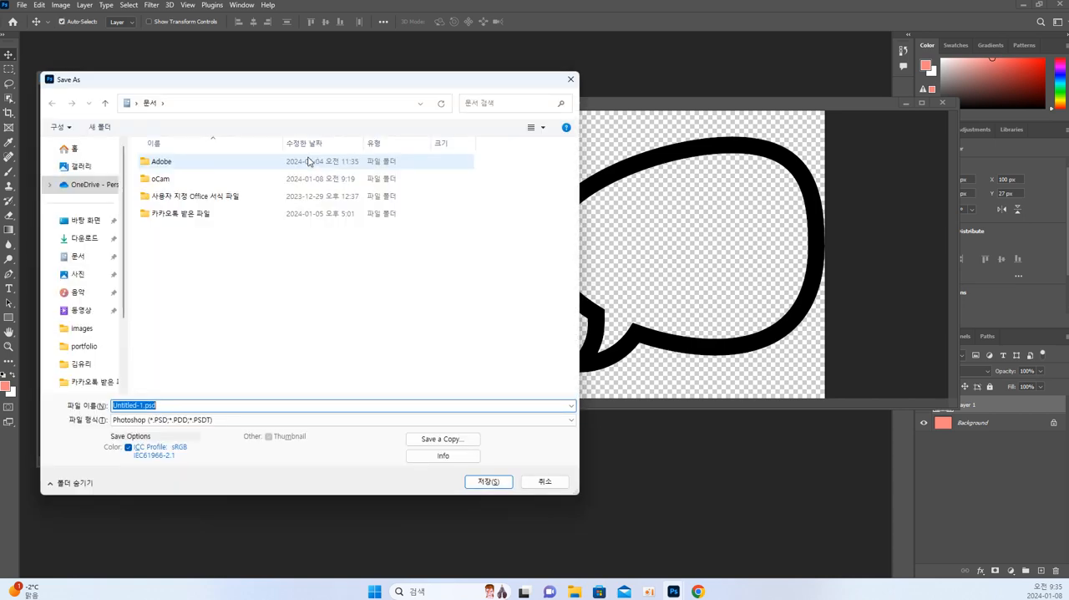
left_click(167, 420)
key("Escape")
key("Escape")
Undo the speech bubble scaling, its copying and the background fill in Untitled-1 back to the blank white canvas.
key("ctrl+z")
key("ctrl+z")
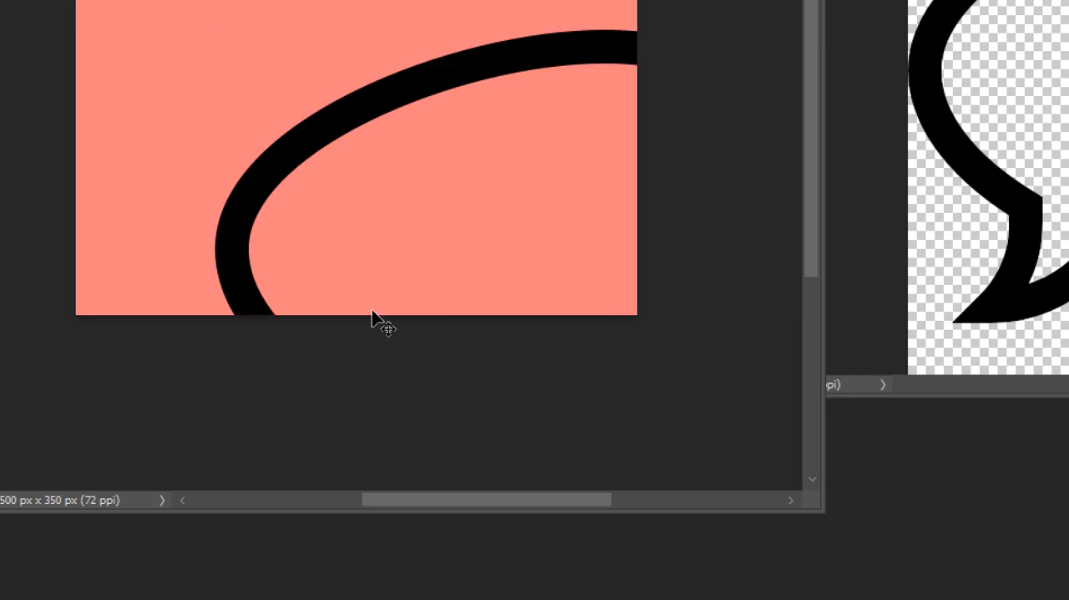
key("ctrl+z")
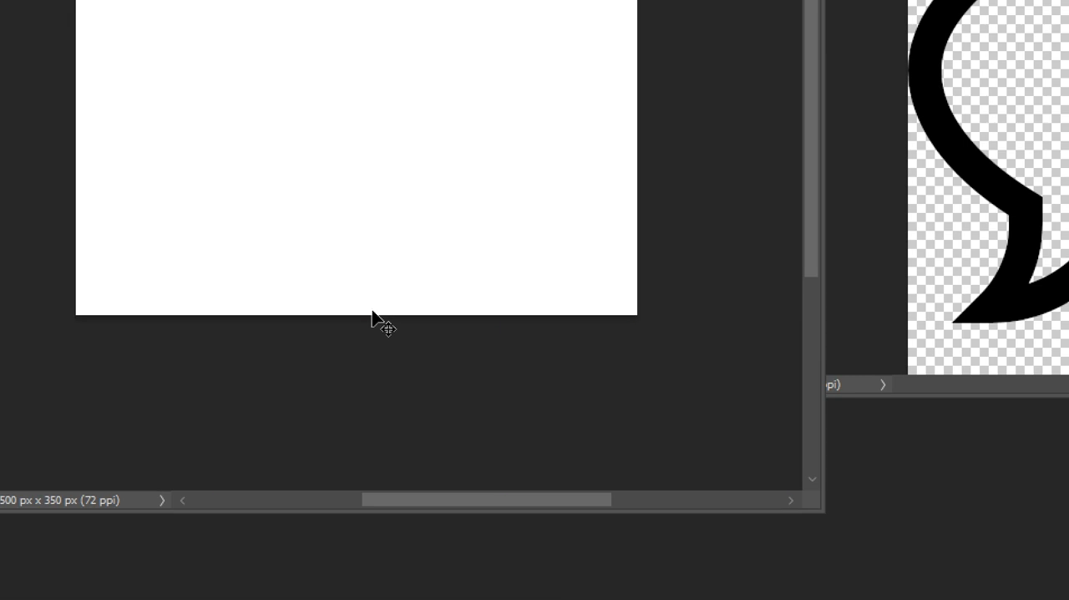
Save the blank Untitled-1 document in the Documents folder as test in the Photoshop (PSD) format.
key("ctrl+shift+s")
left_click(135, 416)
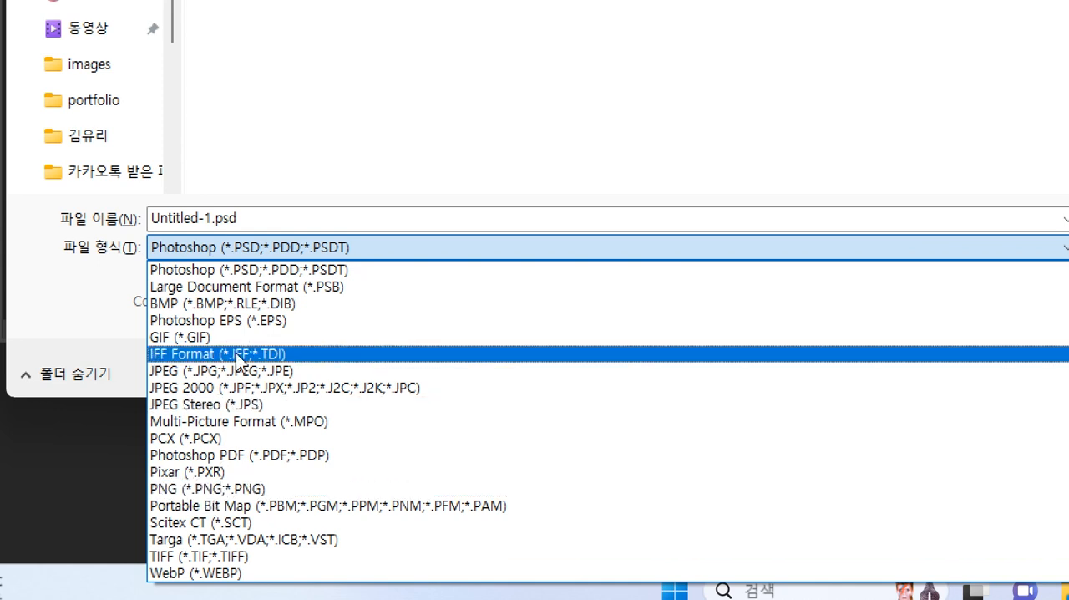
left_click(258, 220)
left_click(257, 218)
type("test")
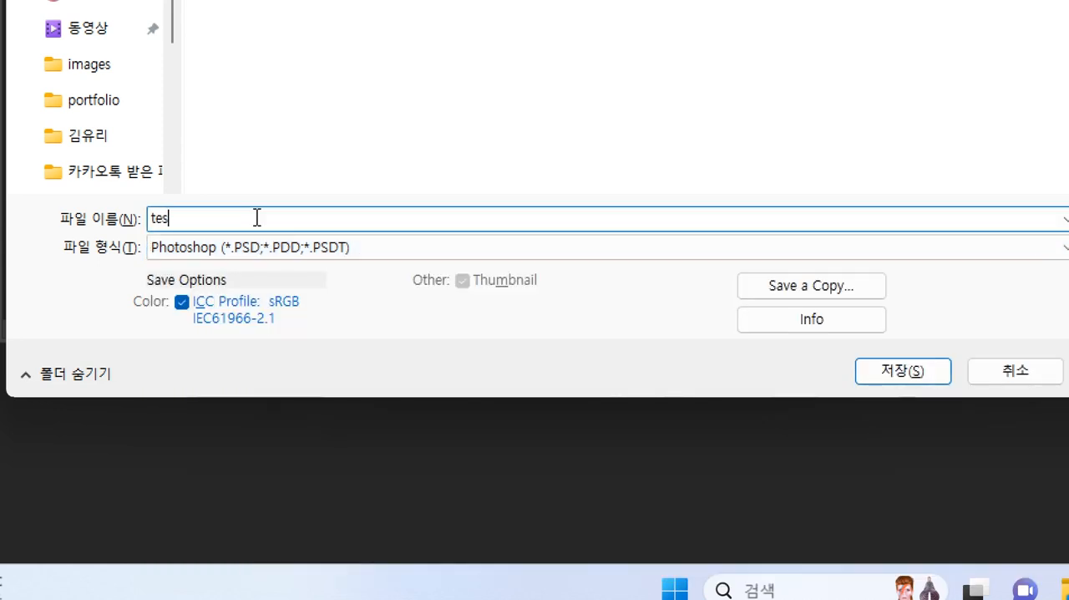
left_click(208, 247)
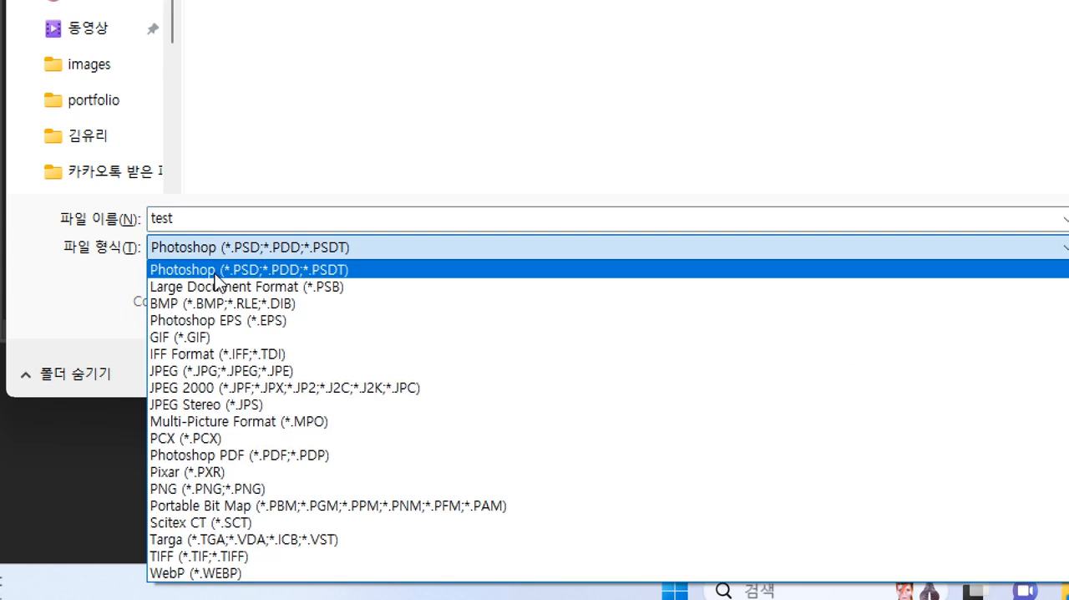
left_click(215, 273)
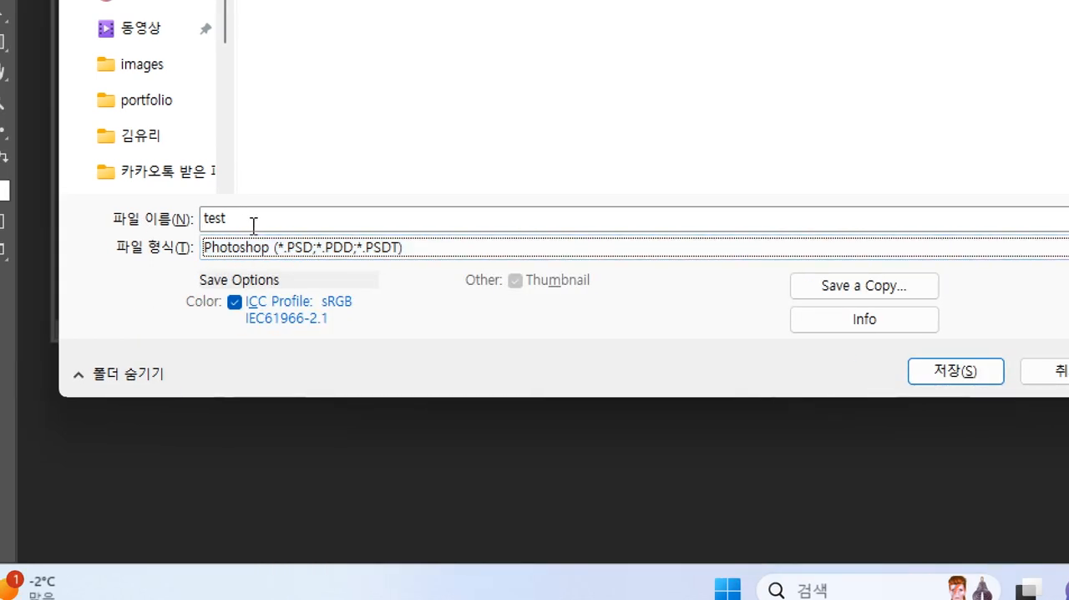
left_click(226, 253)
left_click(226, 253)
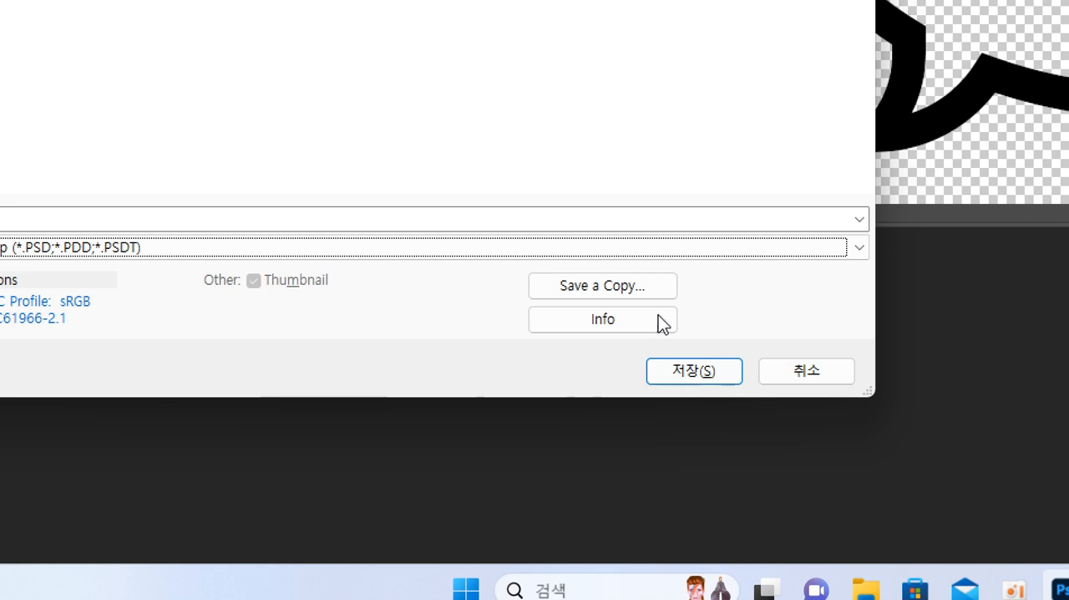
left_click(673, 373)
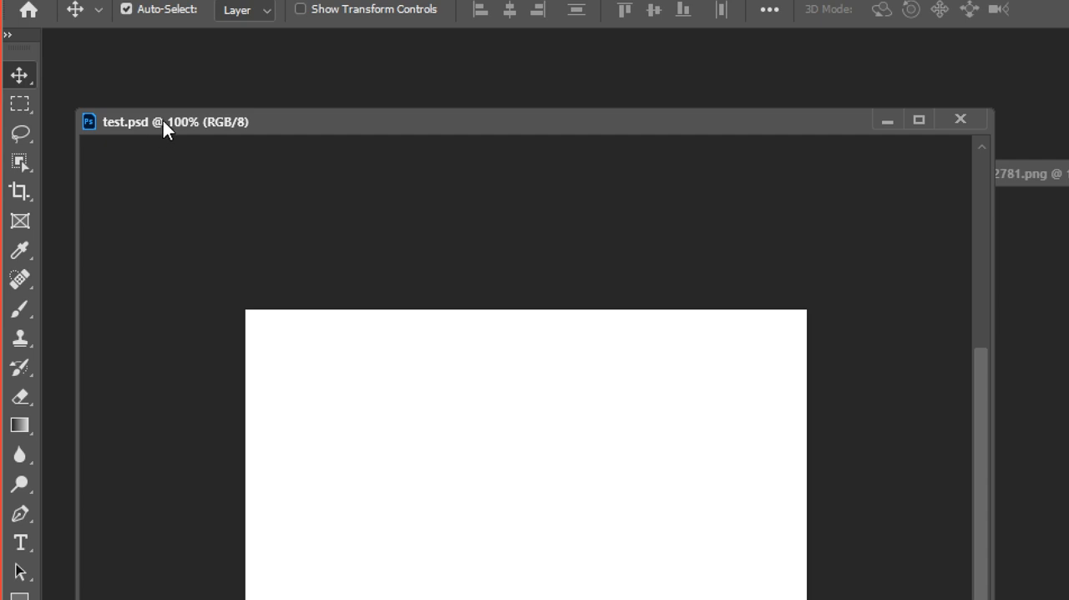
Dock the test.psd window as a tab, and close both it and the speech bubble PNG without saving the PNG's changes.
left_click_drag(164, 120, 155, 111)
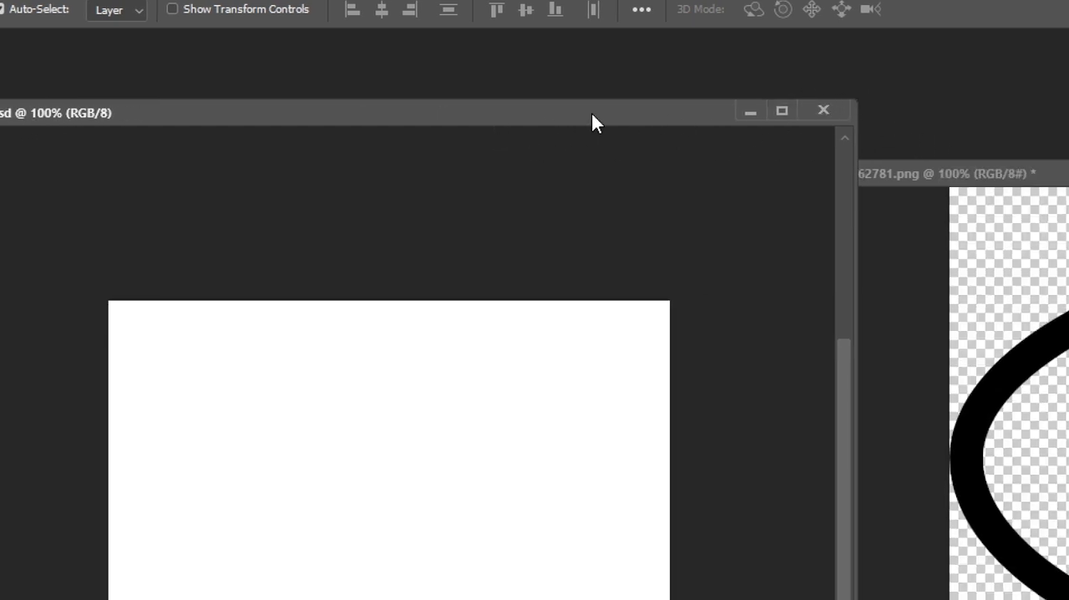
left_click_drag(105, 110, 100, 77)
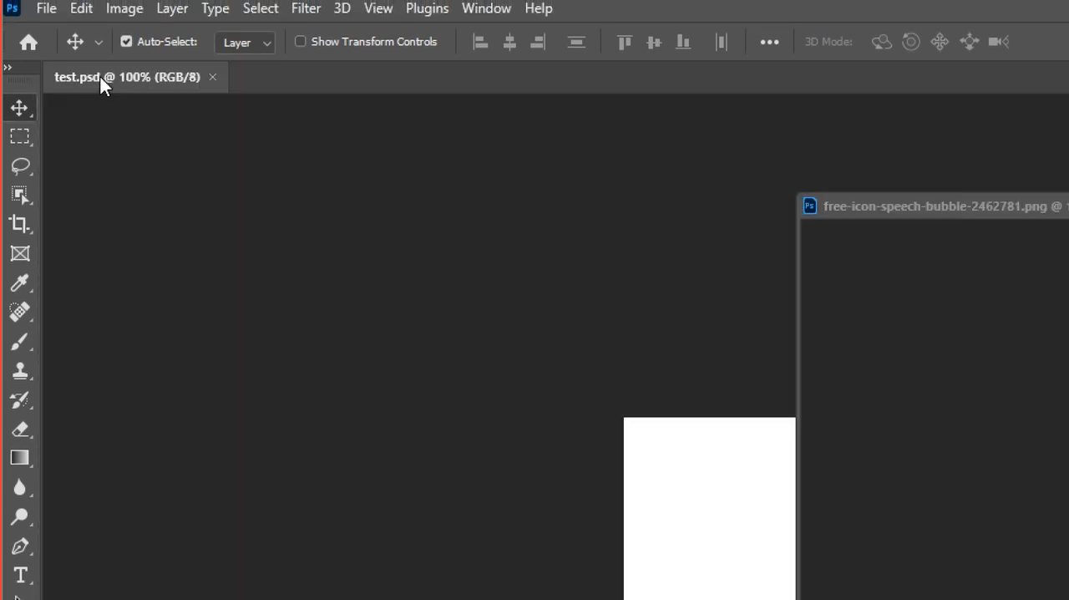
left_click(213, 80)
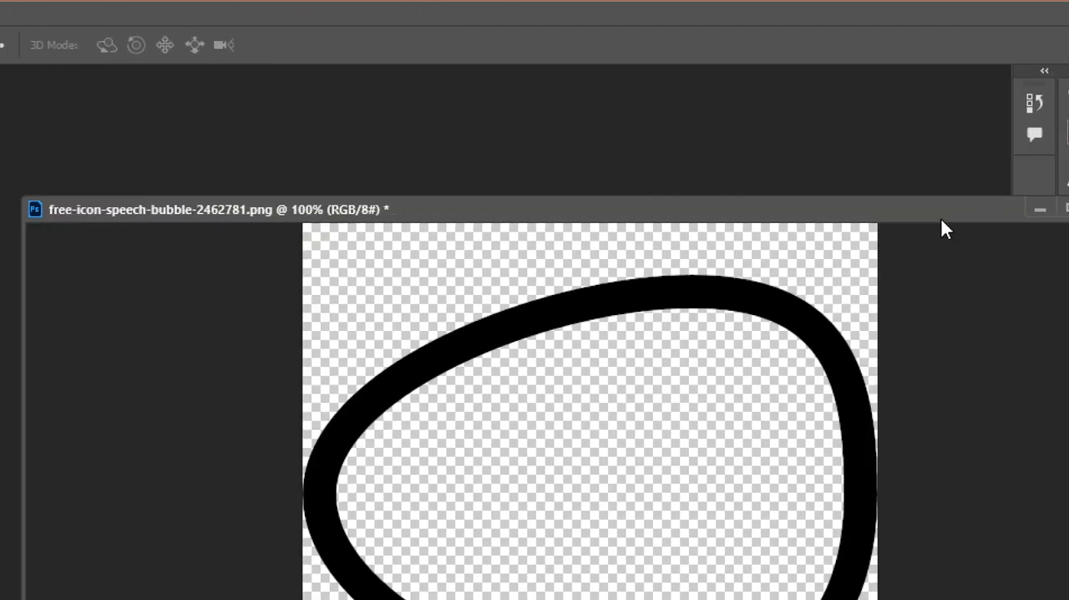
left_click(944, 209)
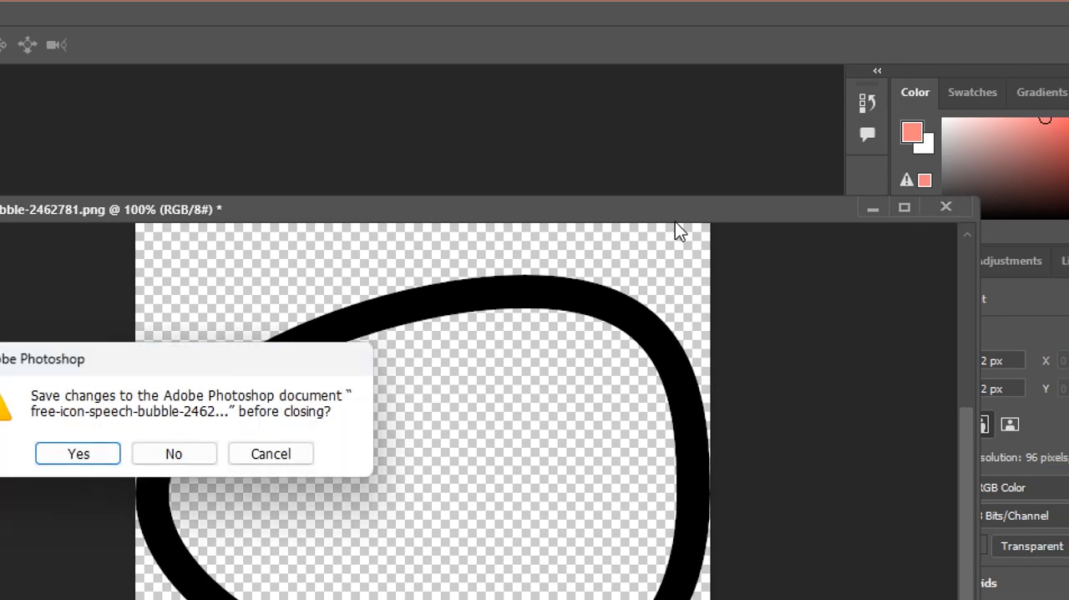
left_click(185, 459)
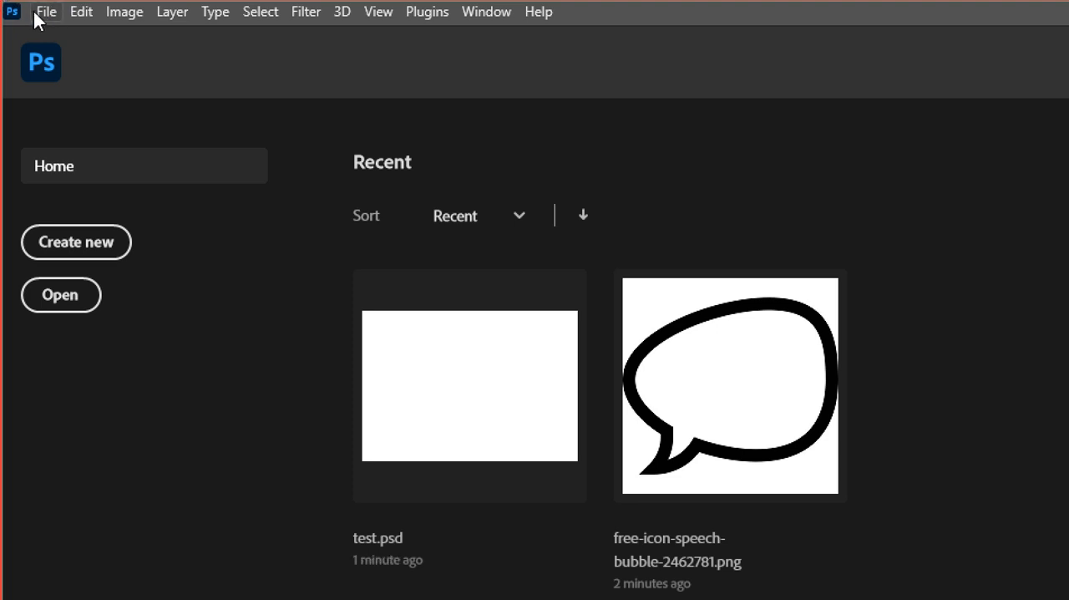
Browse for files to open in the Desktop's person-named folder, through 1.포토샵 to the 01_사이즈 images and back, and cancel.
left_click(43, 14)
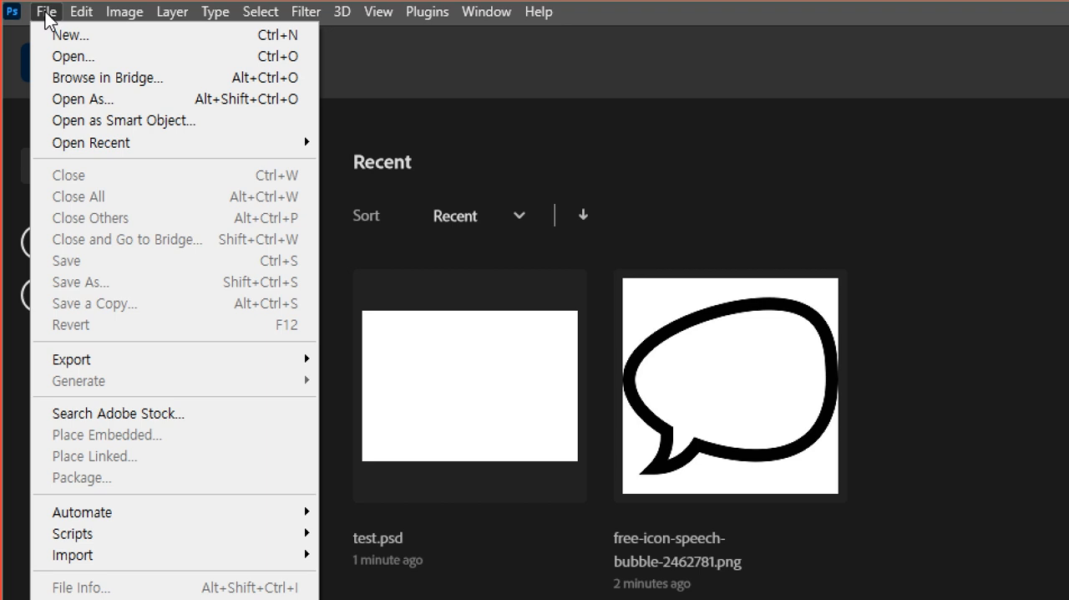
left_click(52, 59)
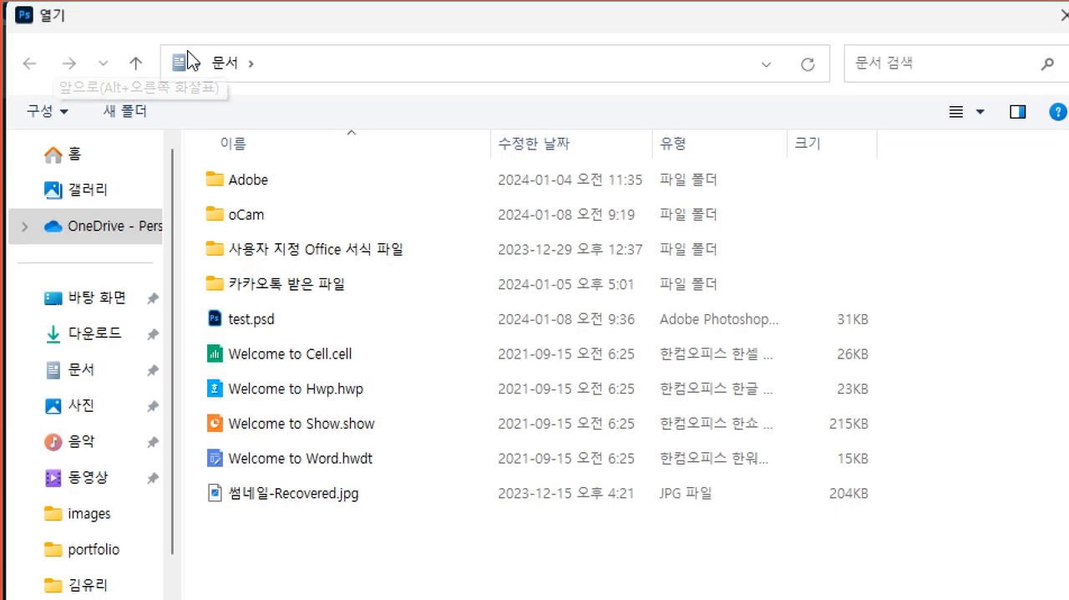
left_click(93, 310)
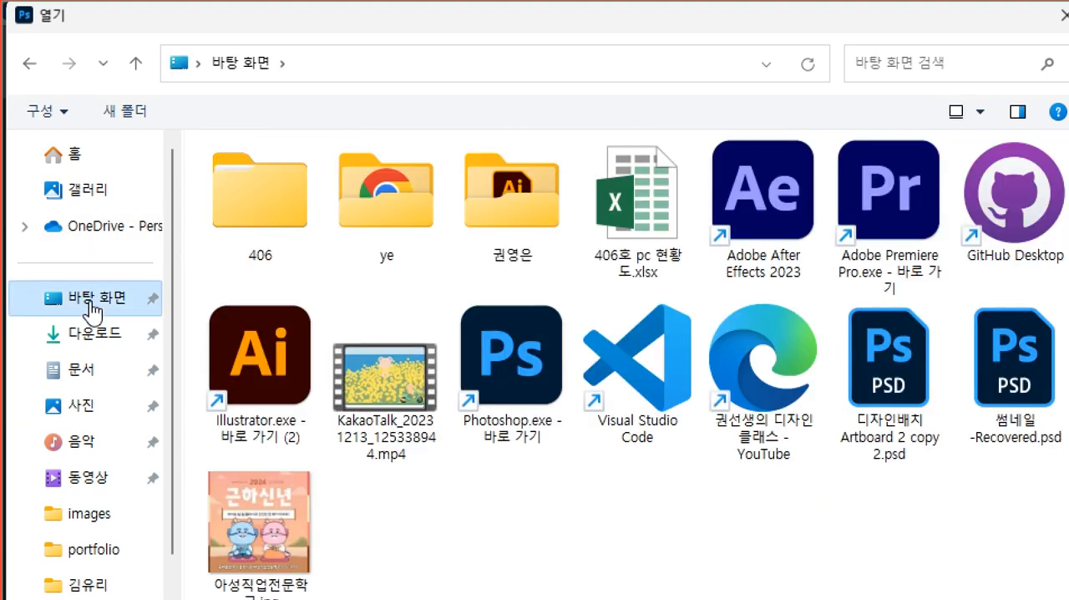
double_click(532, 200)
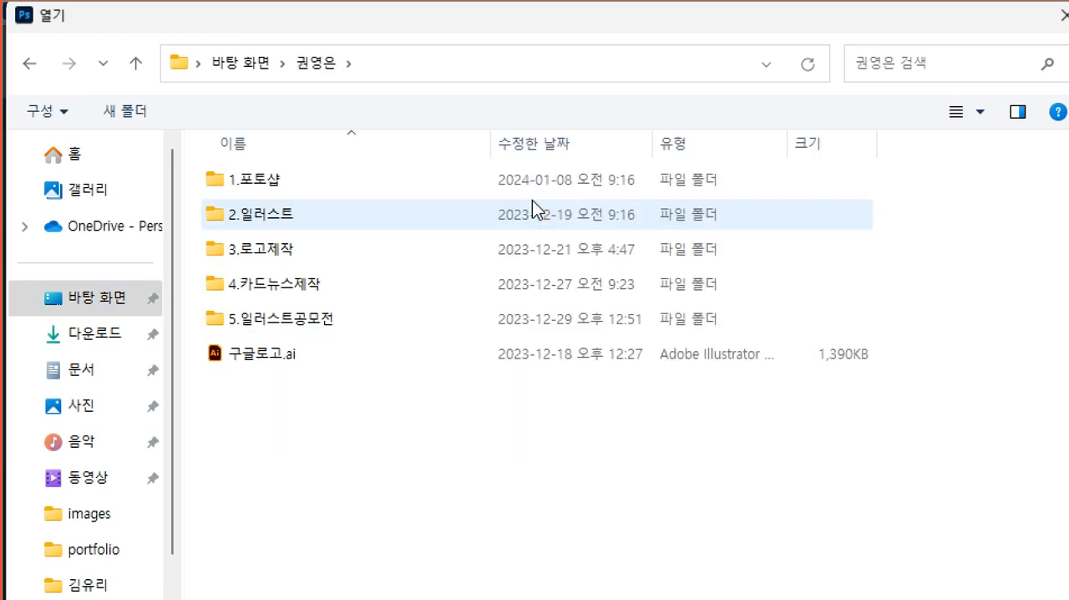
double_click(275, 182)
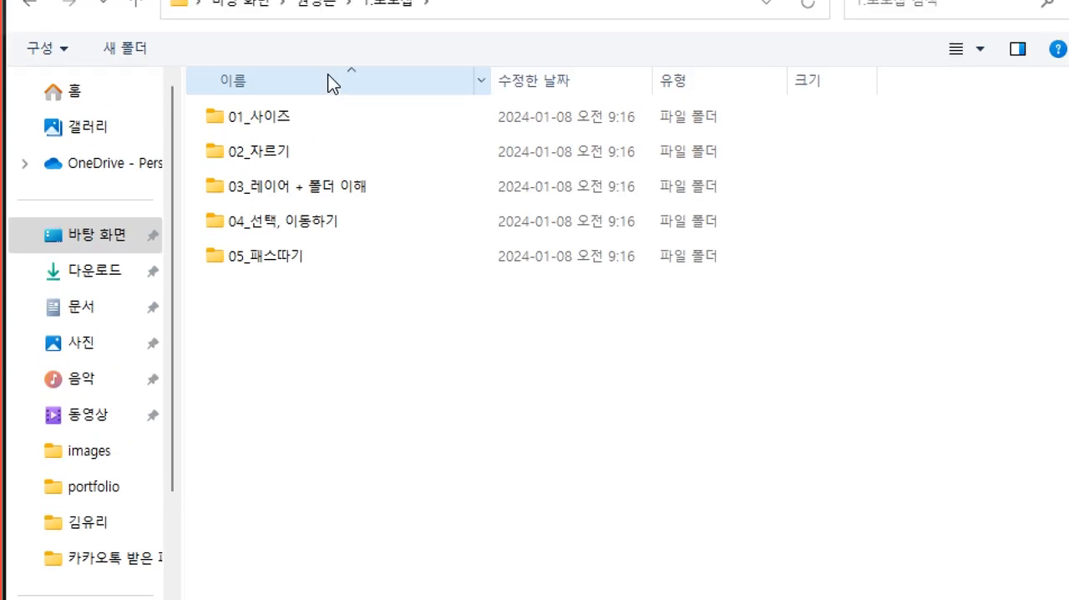
left_click(322, 66)
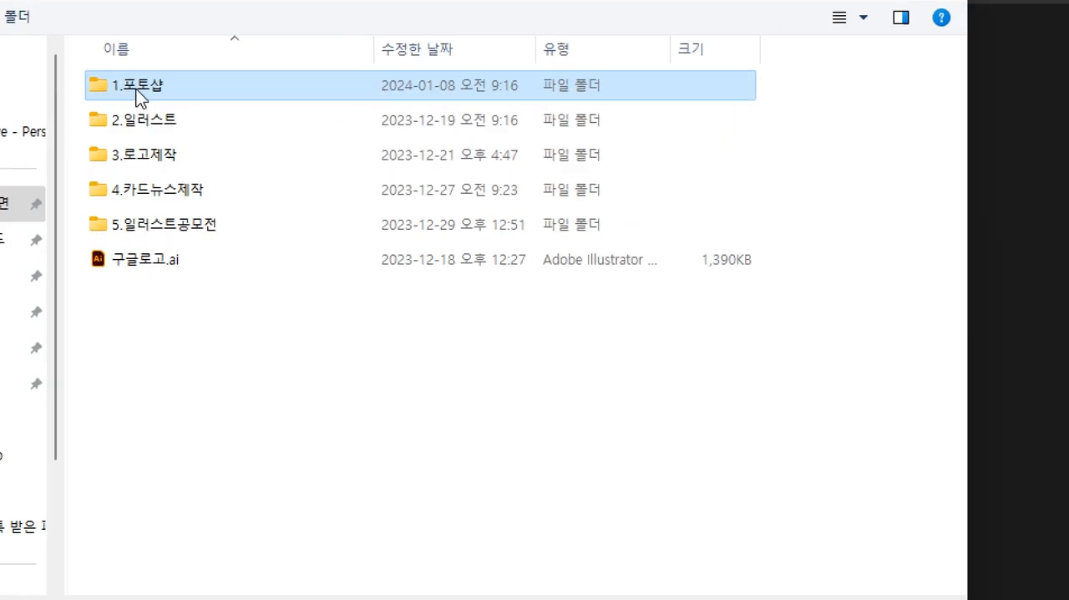
double_click(120, 92)
double_click(121, 91)
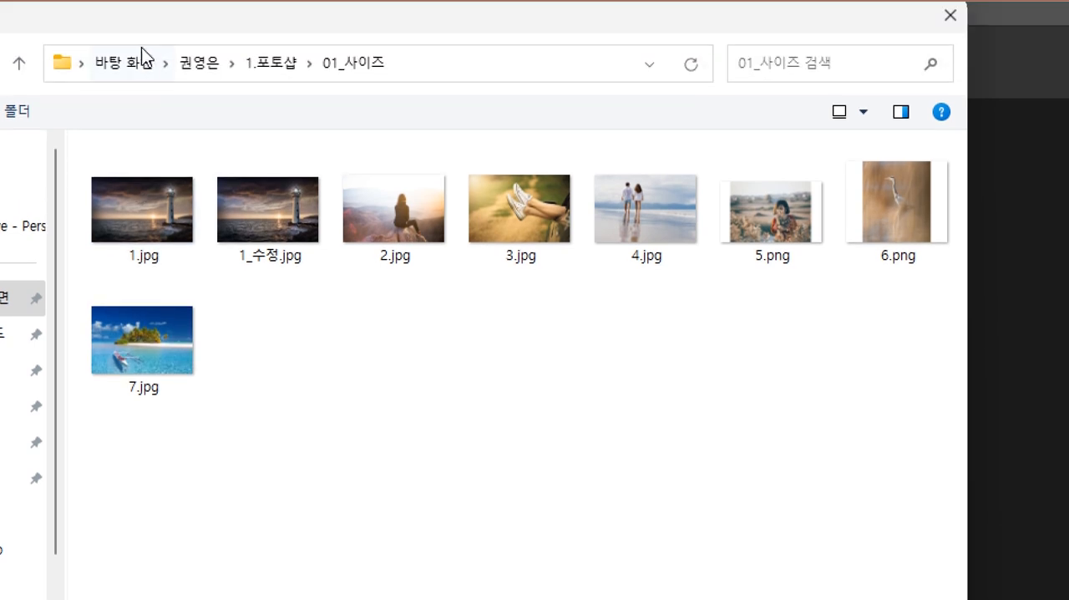
left_click(266, 64)
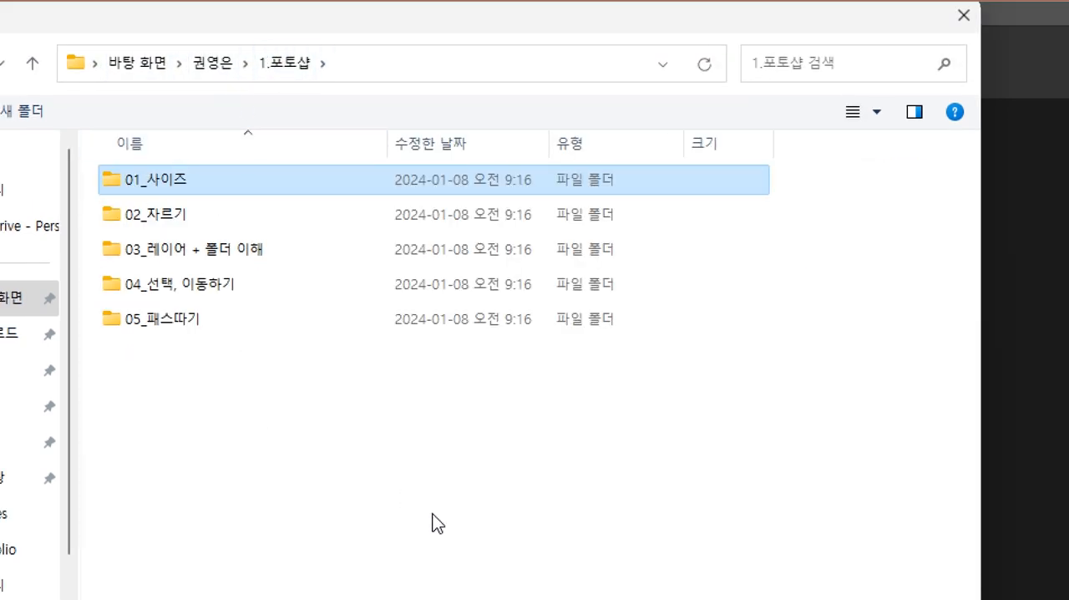
left_click(944, 501)
Open test.psd from the recent files and close it again.
left_click(283, 110)
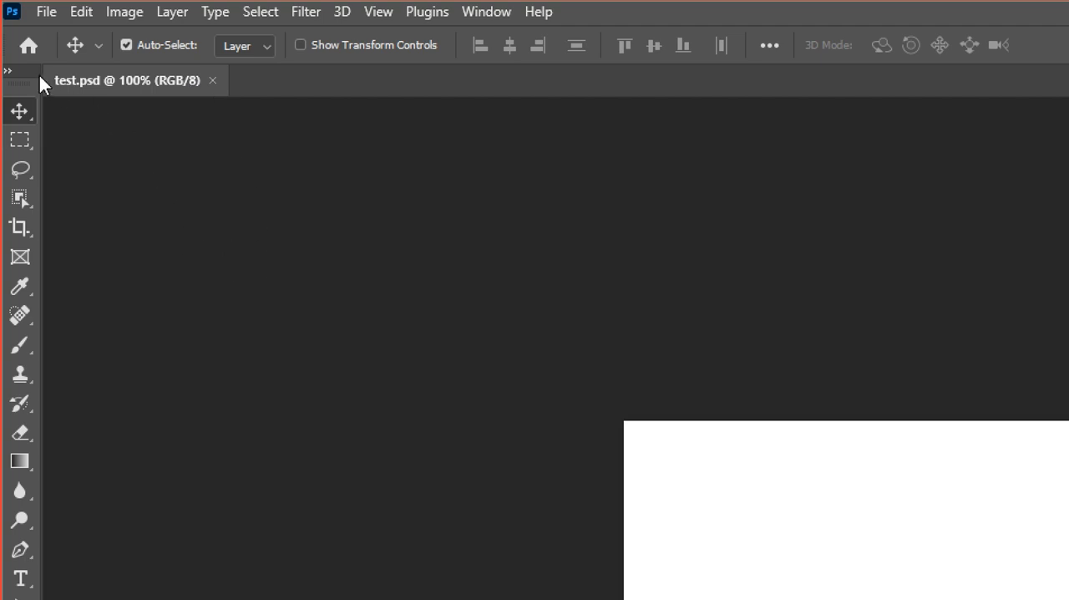
left_click(213, 80)
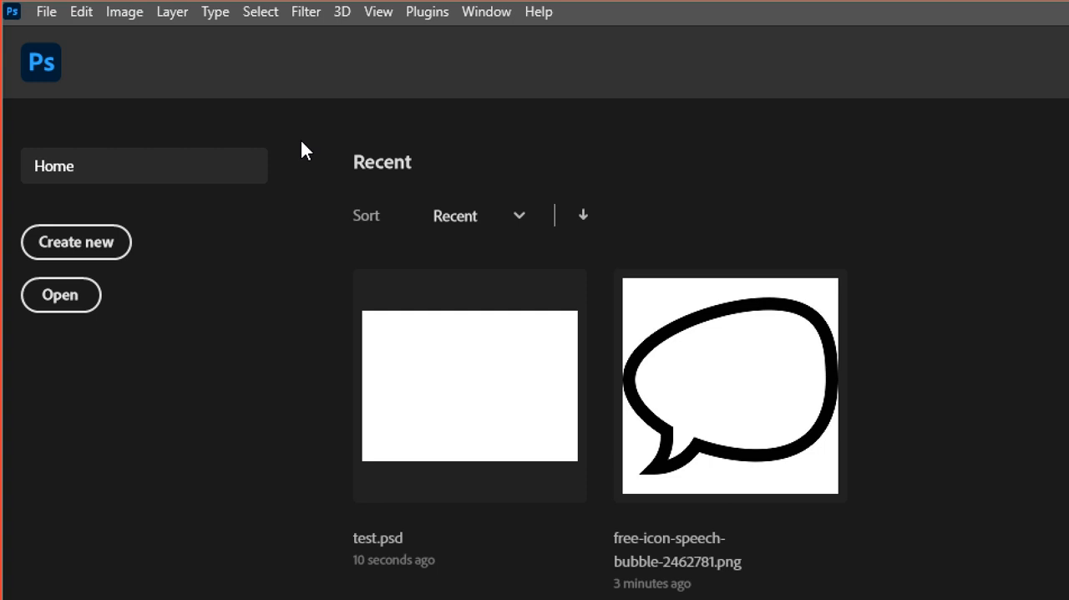
Start opening a file from the home screen and browse to the 1.포토샵 folder inside the person-named folder on the Desktop.
left_click(53, 302)
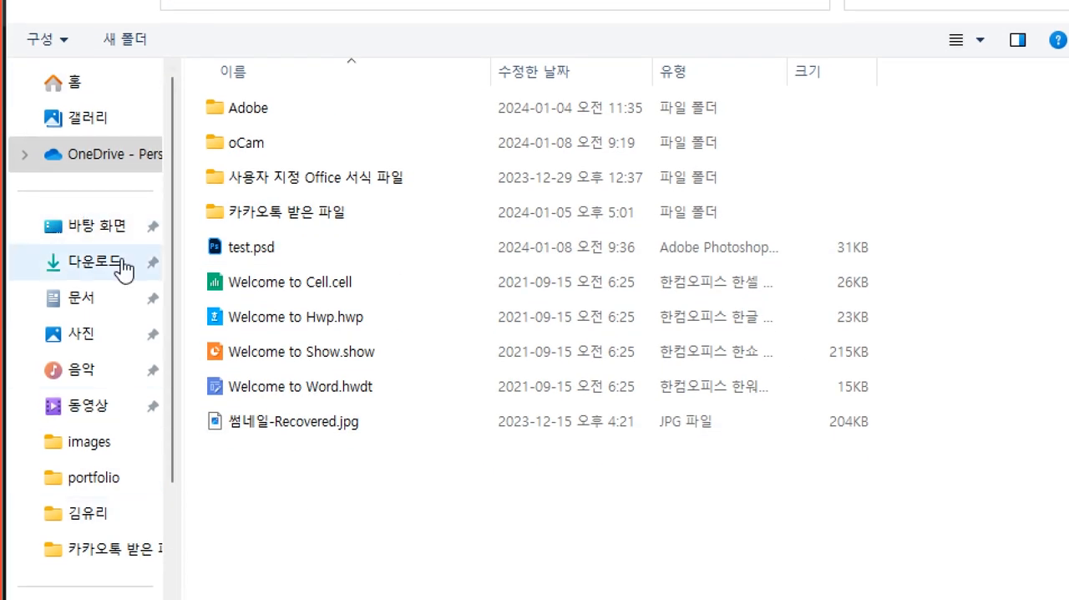
left_click(111, 244)
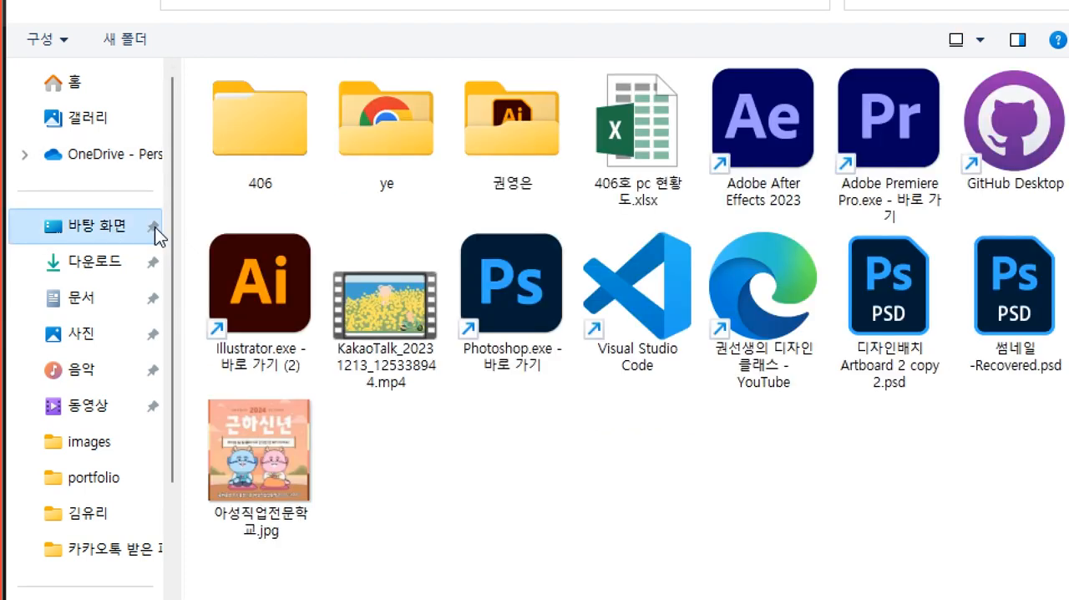
left_click(533, 132)
double_click(531, 126)
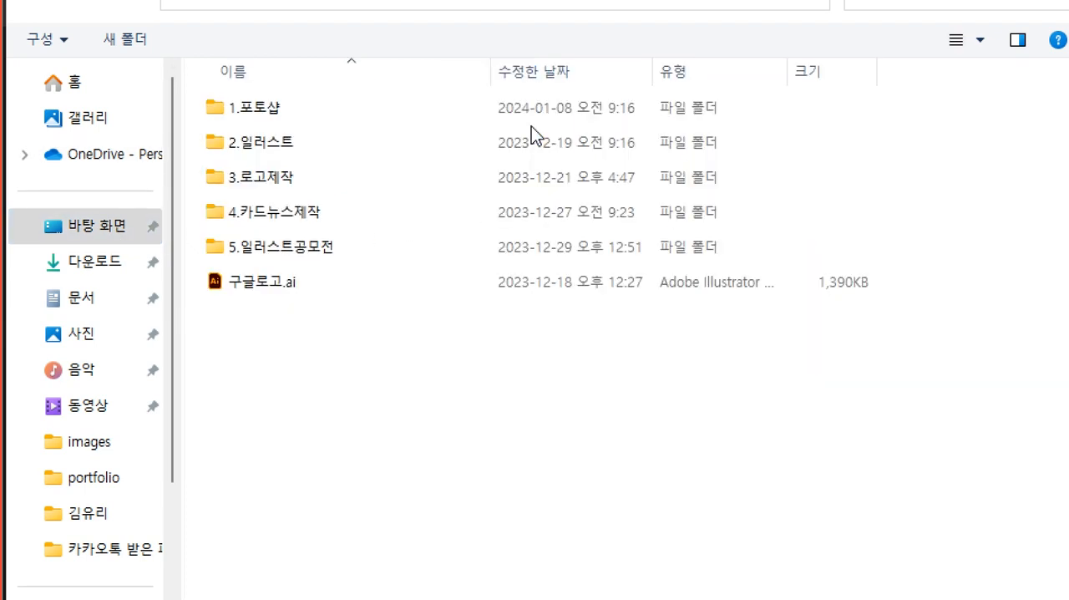
double_click(262, 114)
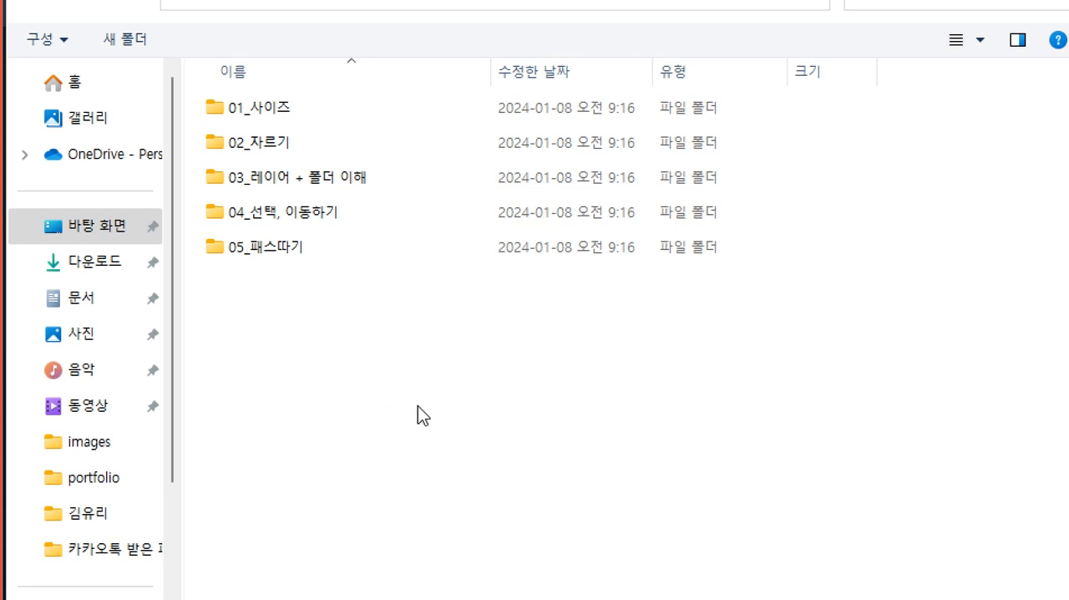
Browse between the Desktop, its person-named folder and the 1.포토샵 folder inside it, and cancel opening a file.
left_click(155, 224)
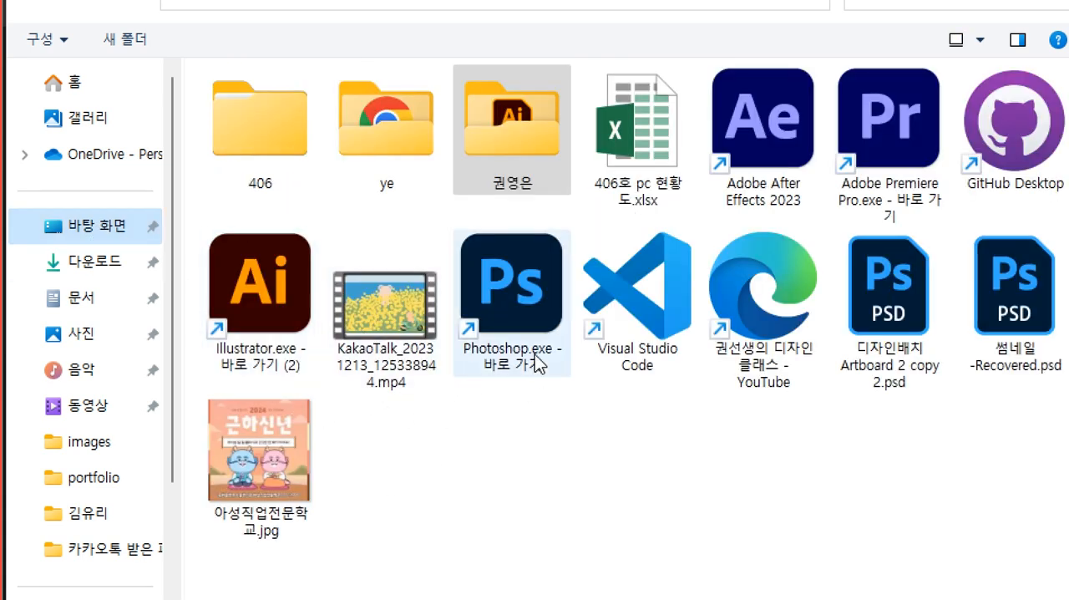
double_click(506, 140)
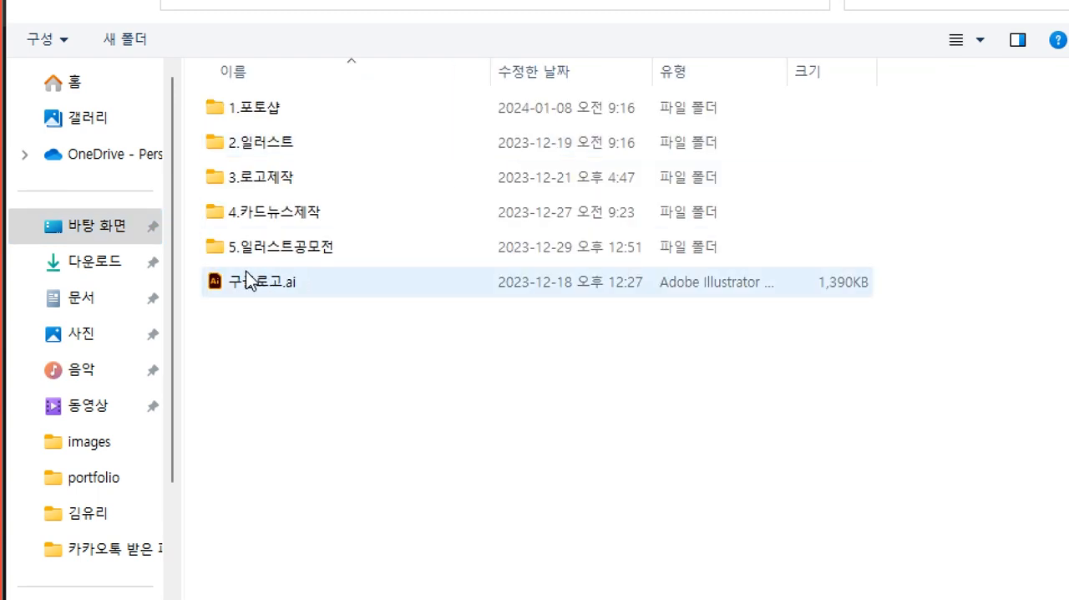
left_click(95, 233)
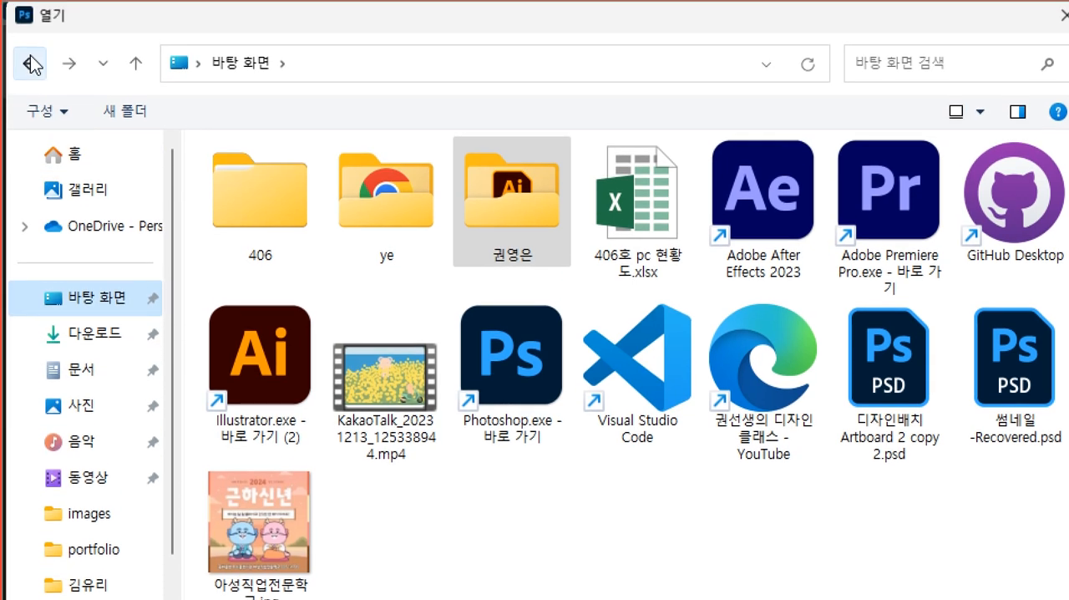
left_click(29, 35)
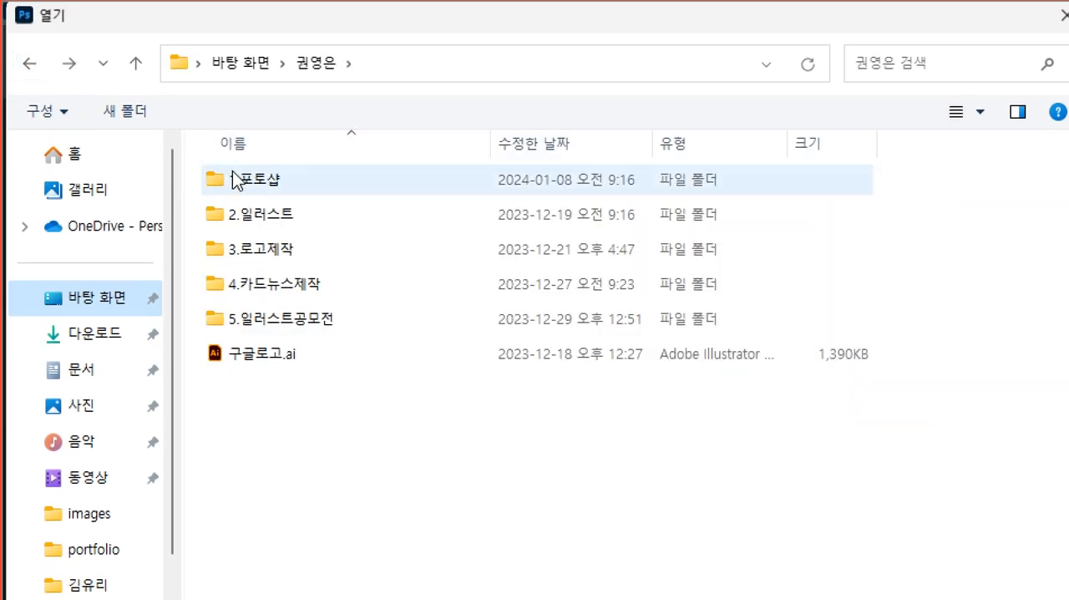
left_click(84, 305)
double_click(511, 200)
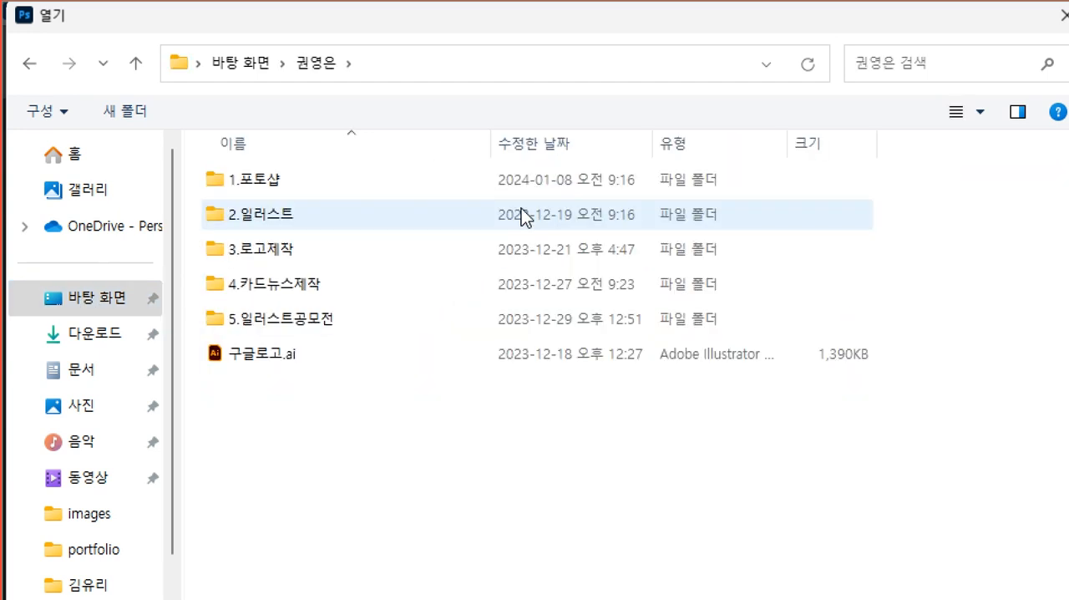
left_click(280, 182)
double_click(279, 179)
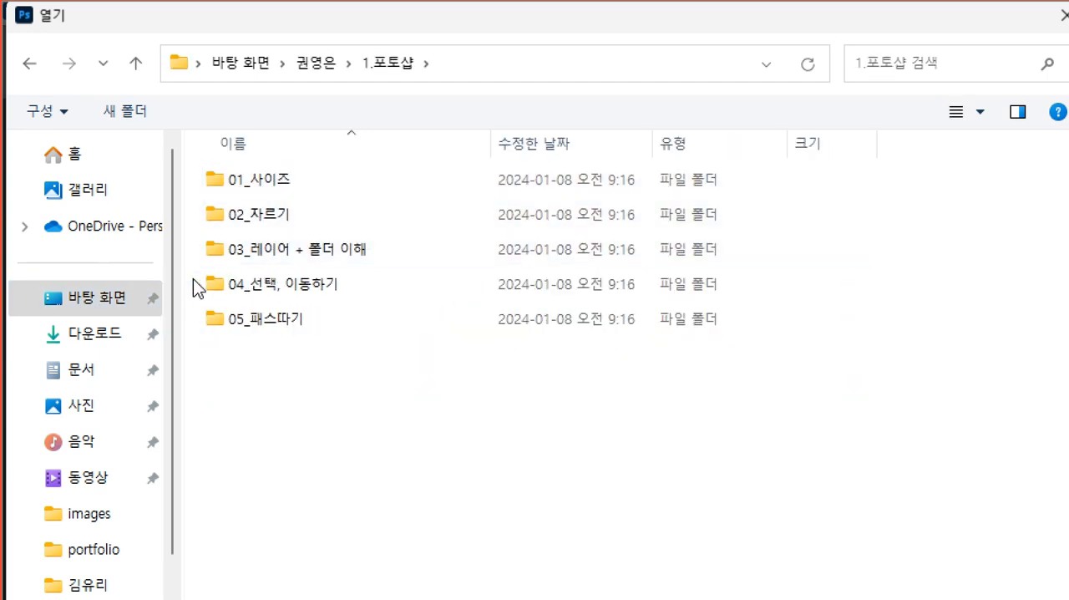
key("Escape")
Open test.psd from the recent files, close it, and reopen it from the same list.
left_click(474, 381)
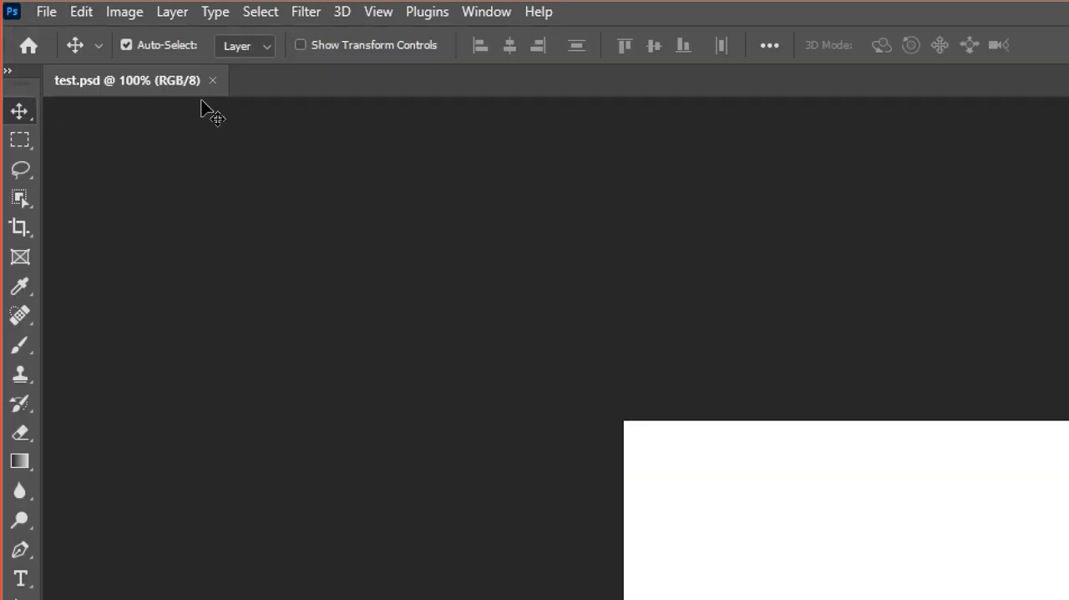
left_click(210, 81)
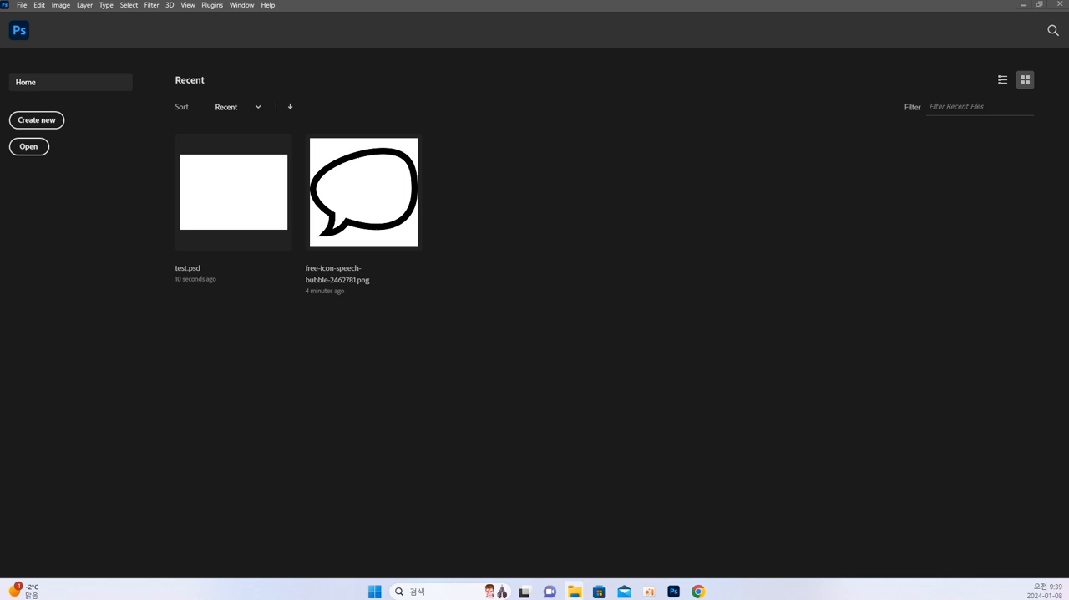
left_click(258, 211)
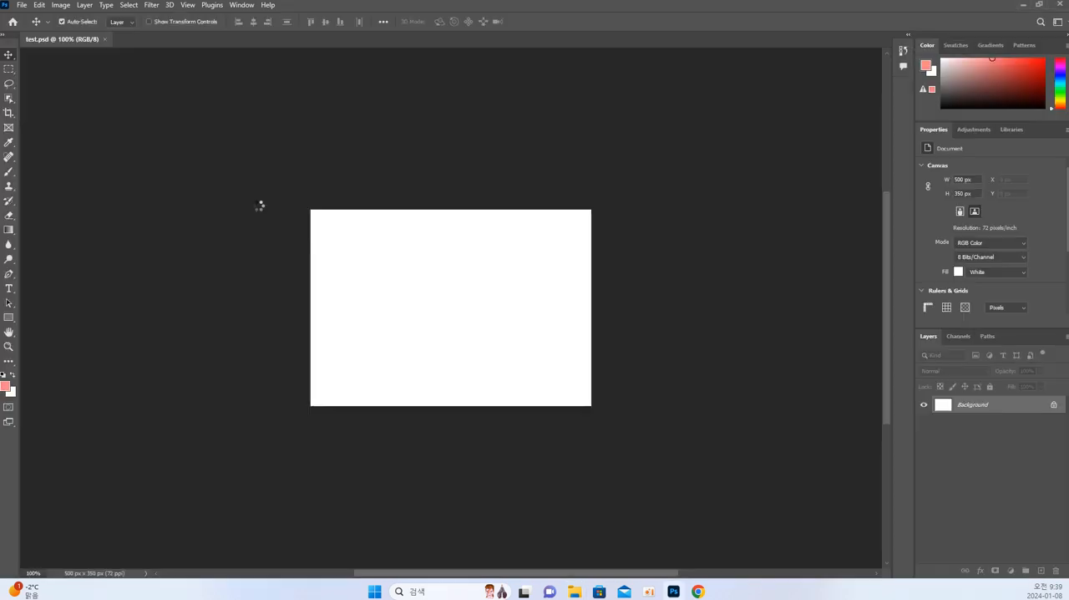
Save test.psd under the same name in the 1.포토샵 folder inside the person-named Desktop folder, and close the document.
key("ctrl+shift+s")
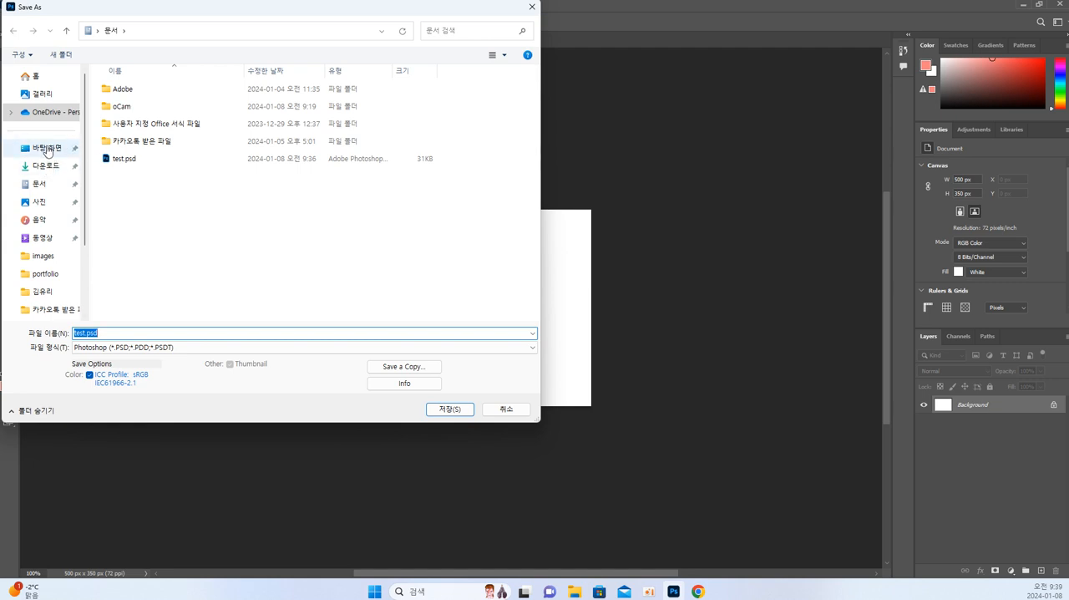
left_click(46, 148)
double_click(253, 93)
double_click(135, 89)
left_click(448, 408)
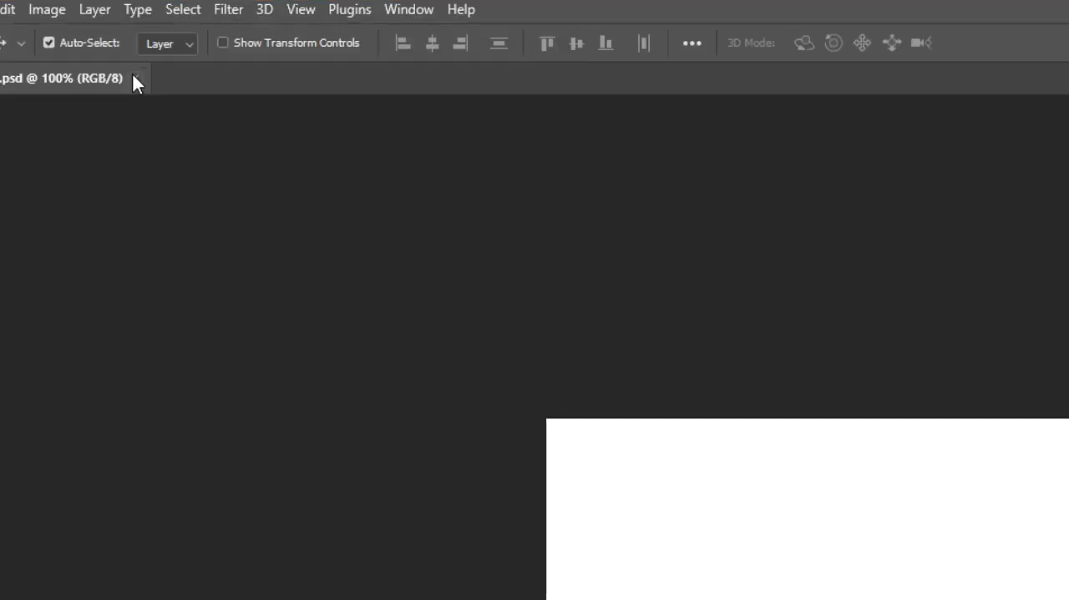
left_click(103, 39)
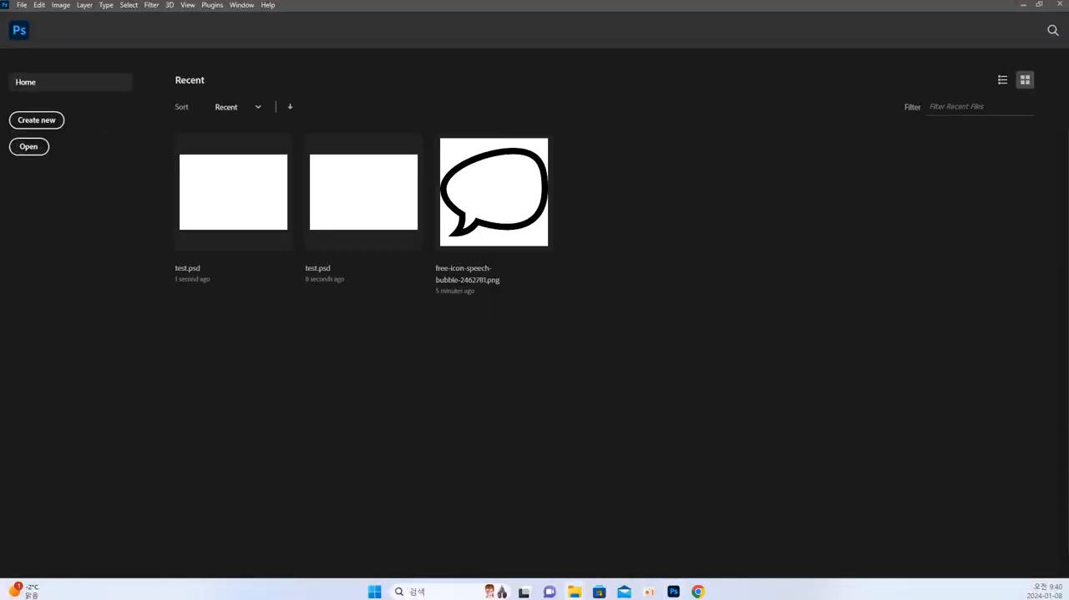
Switch to File Explorer, open test.psd from the 1.포토샵 folder inside the person-named Desktop folder, and close it again.
left_click(574, 592)
left_click_drag(931, 151, 410, 50)
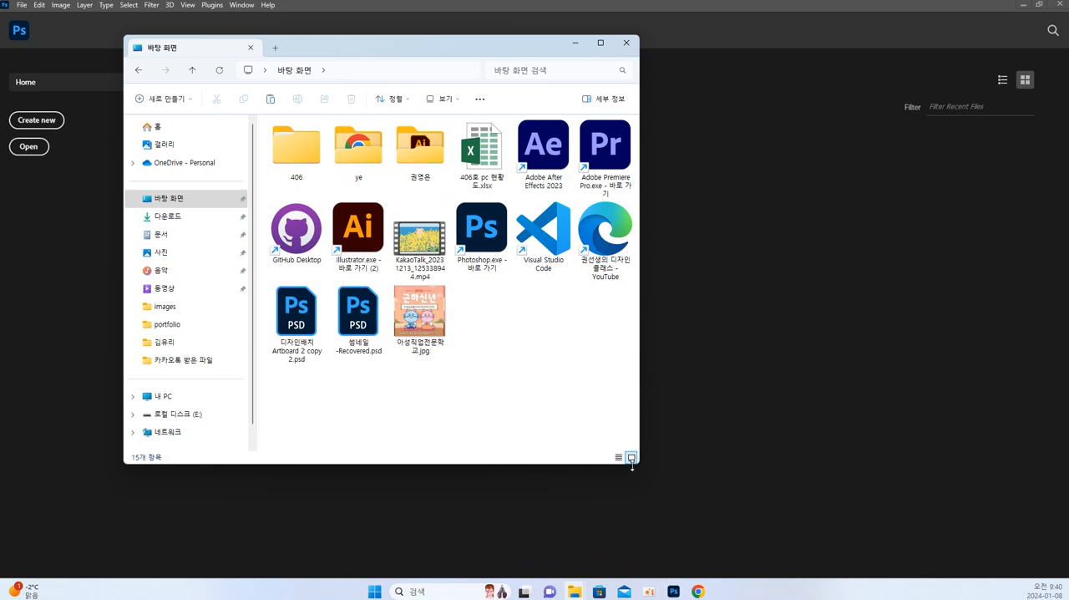
left_click_drag(639, 467, 775, 526)
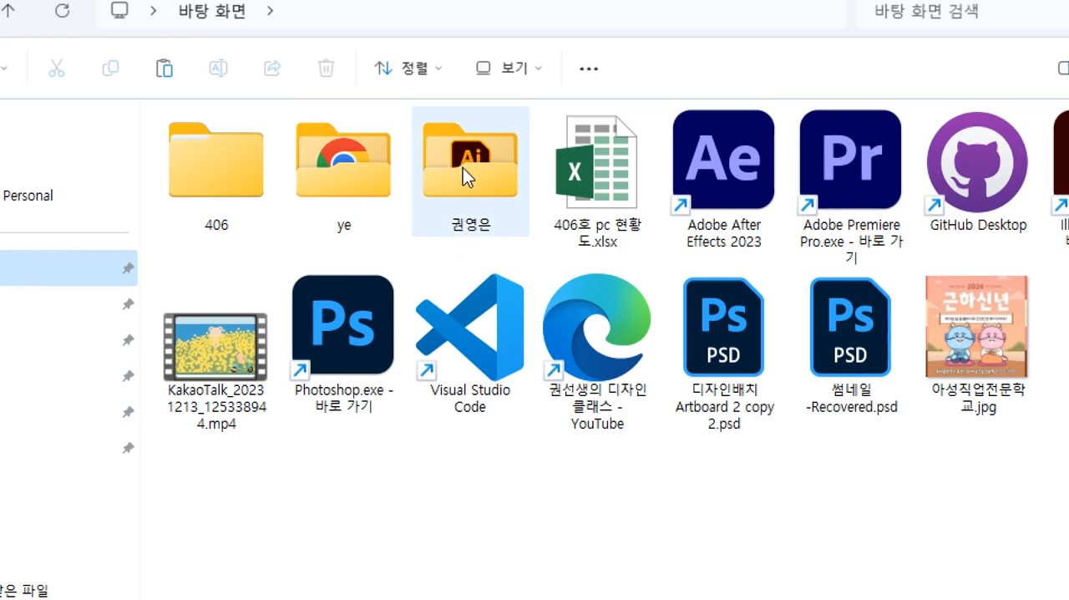
double_click(423, 155)
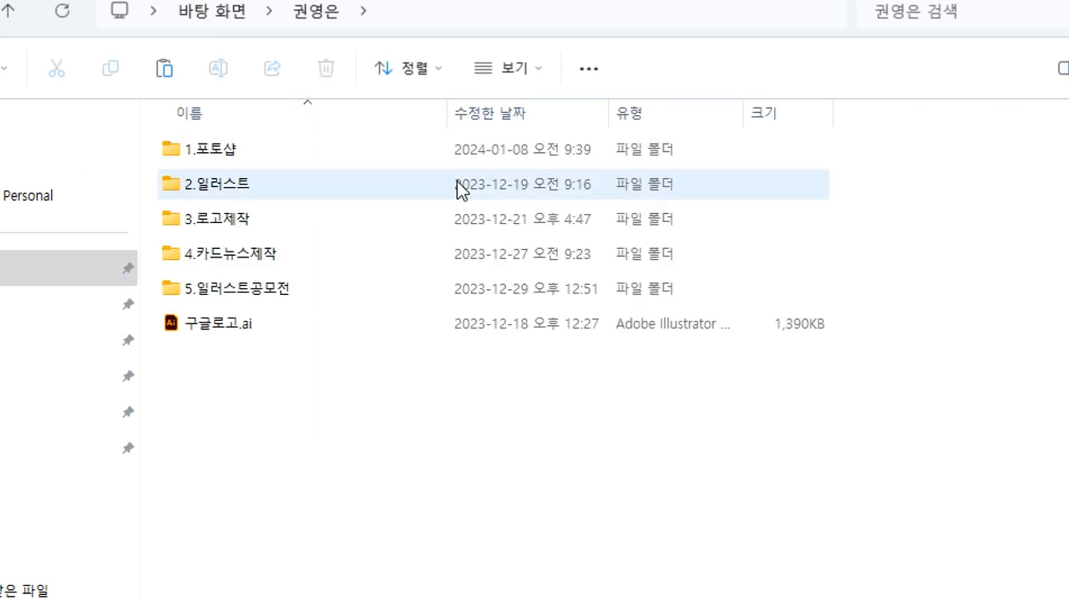
double_click(200, 150)
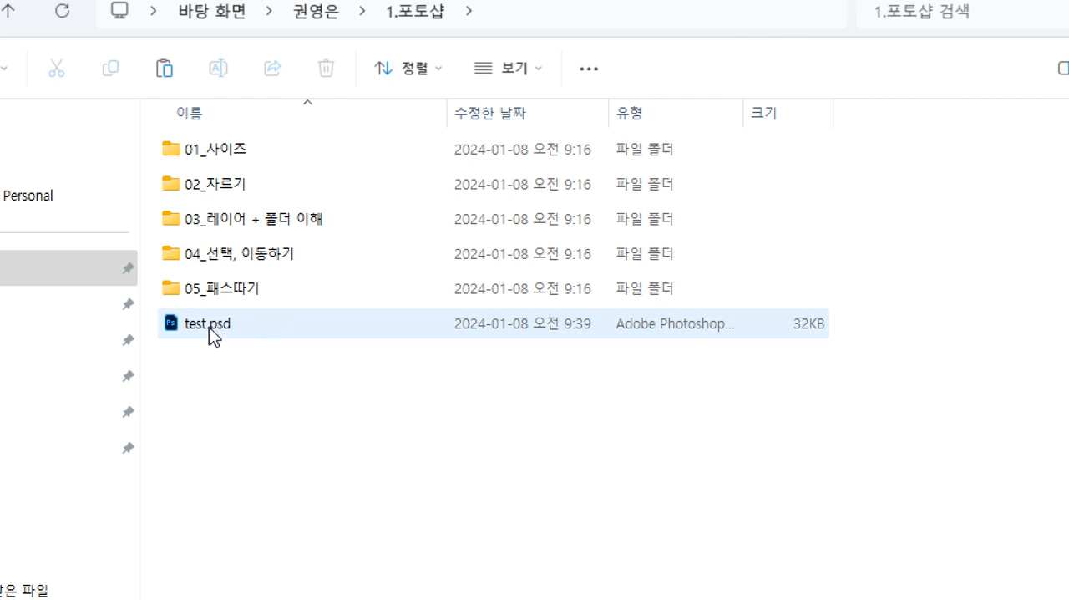
double_click(202, 327)
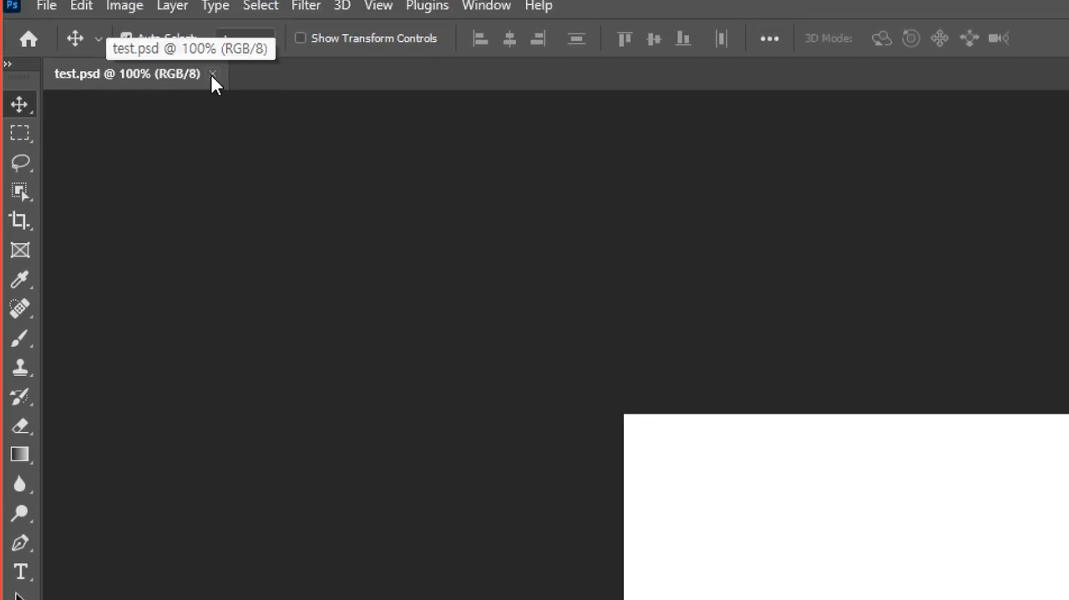
left_click(212, 75)
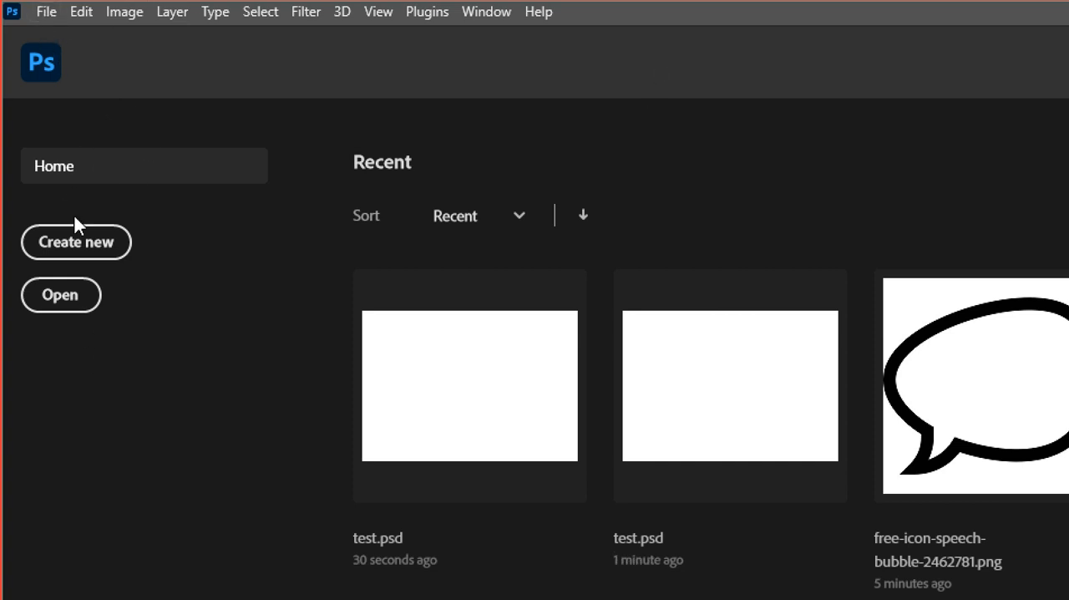
Open the lighthouse image 1.jpg from the 01_사이즈 folder inside 1.포토샵.
left_click(67, 303)
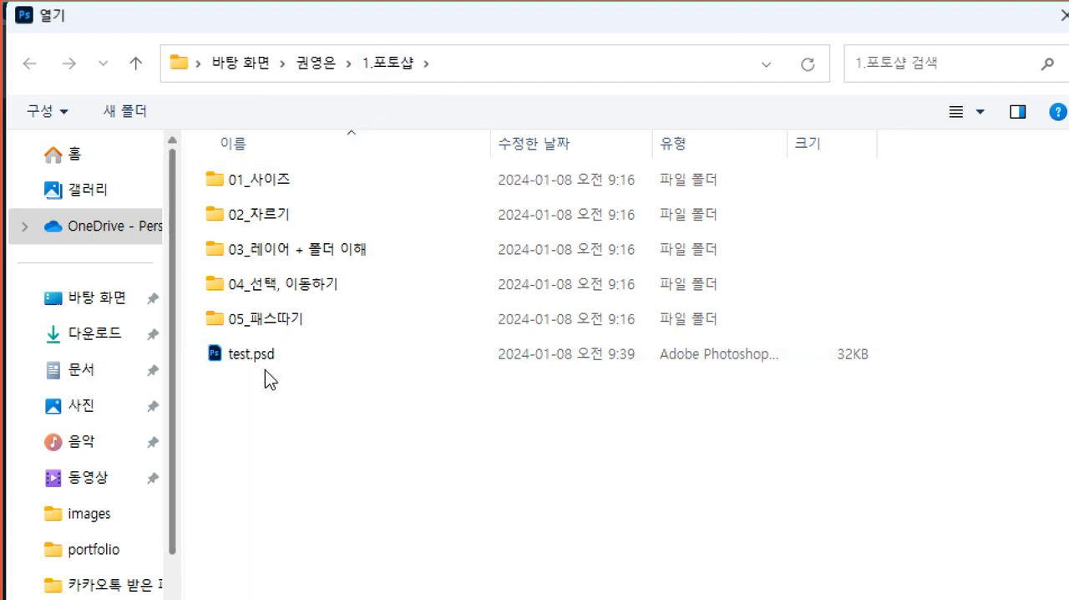
double_click(272, 179)
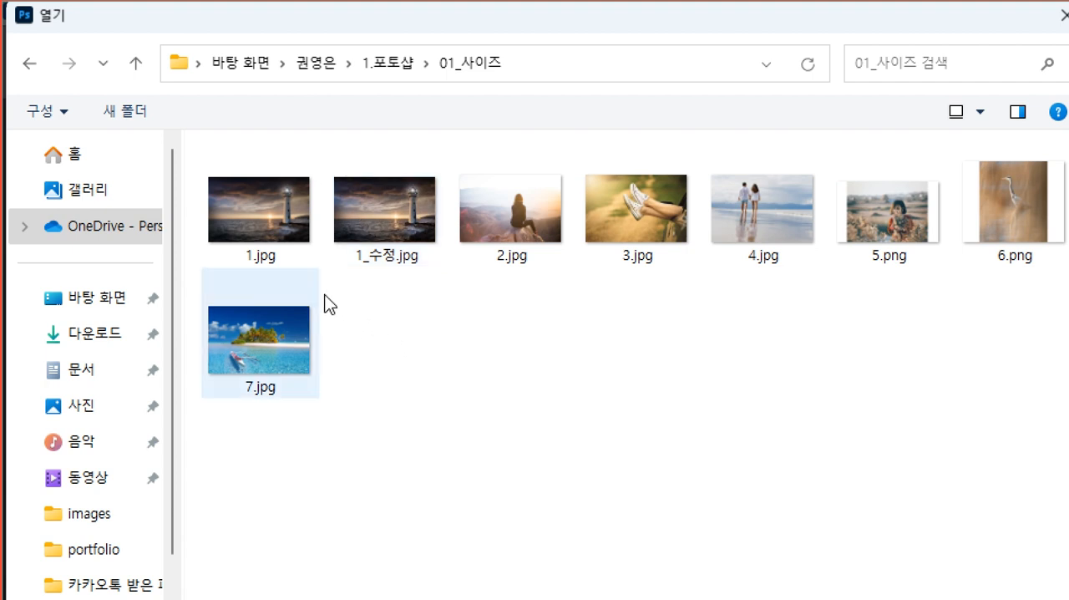
left_click(269, 208)
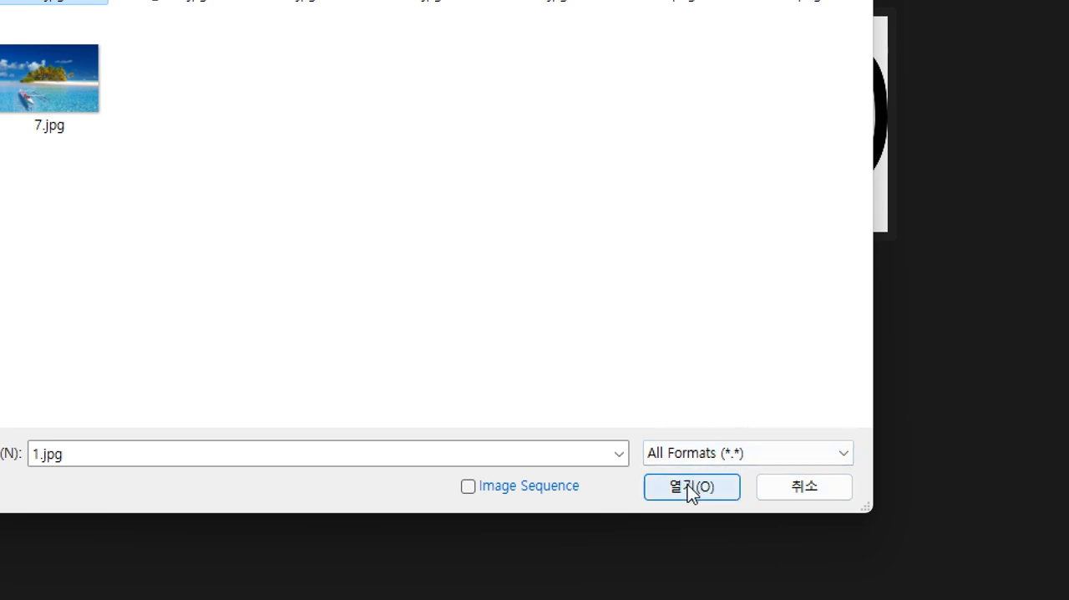
left_click(688, 484)
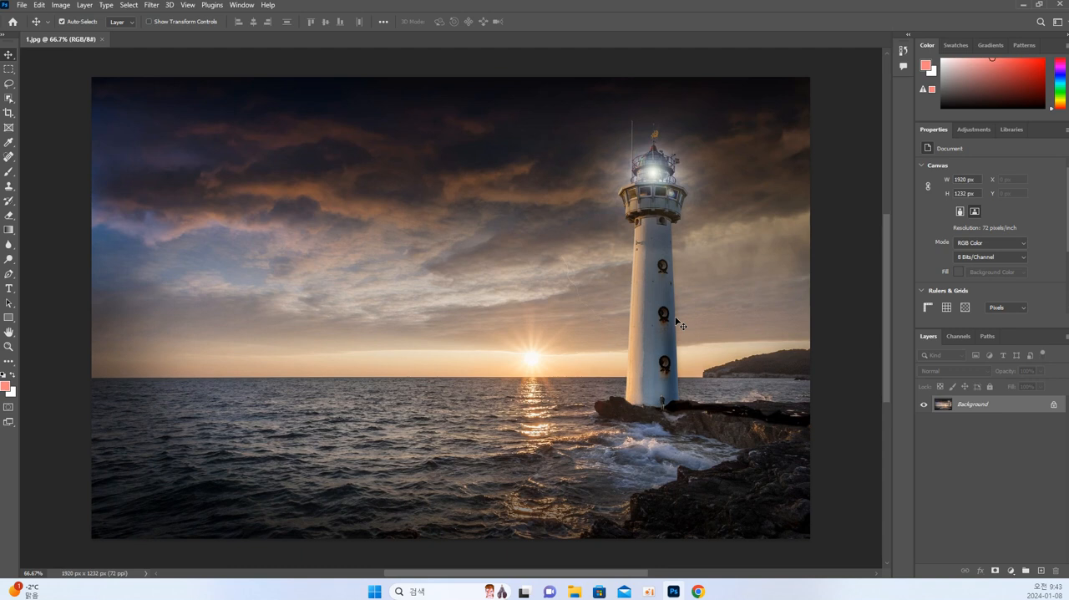
Magnify 1.jpg in stages up to 1200% to examine its individual pixels.
key("ctrl")
key("ctrl+plus")
key("ctrl+plus")
key("ctrl+plus")
key("ctrl+plus")
key("ctrl+plus")
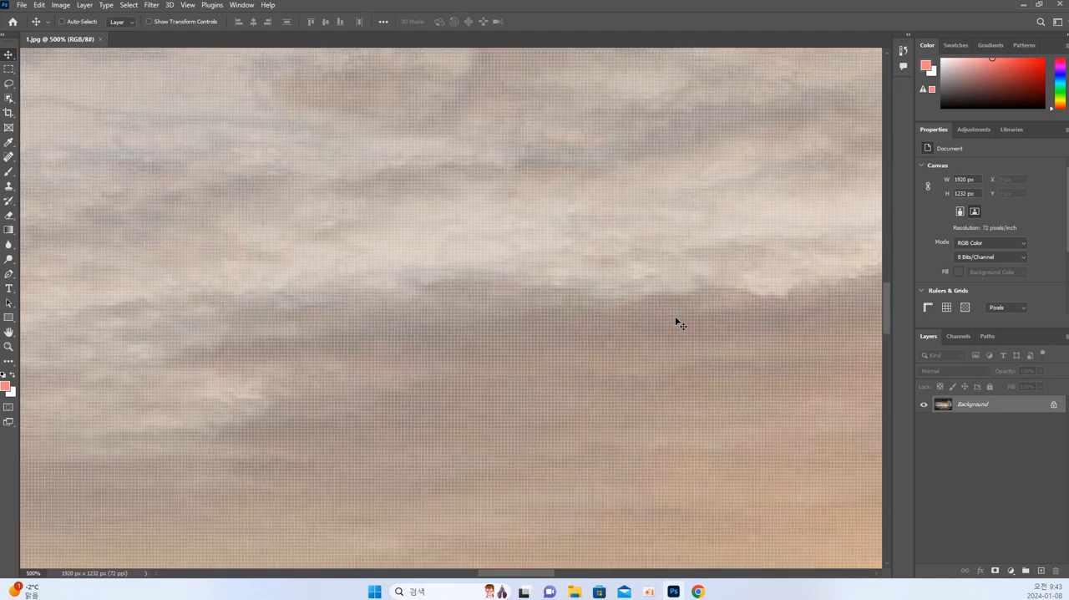
key("ctrl+plus")
key("ctrl+plus")
key("ctrl+plus")
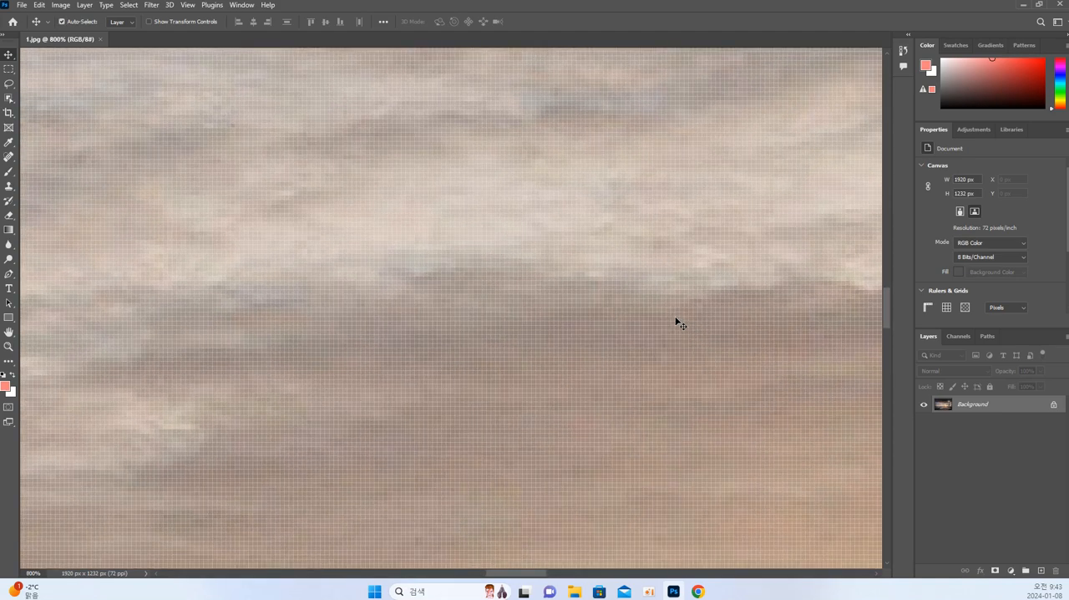
key("ctrl+plus")
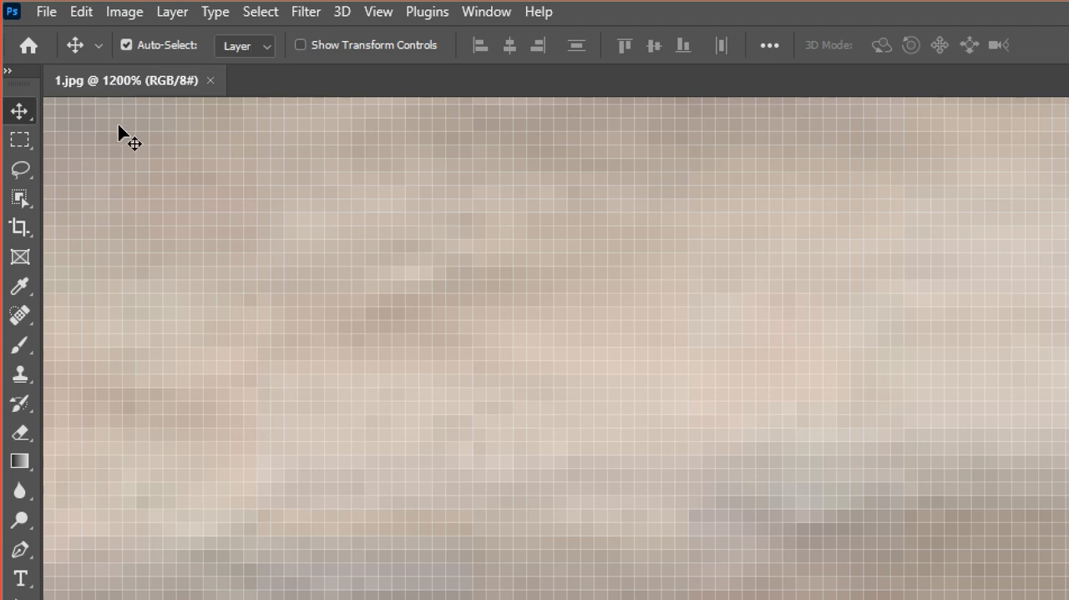
Zoom 1.jpg back out in stages from the pixel view to 100%.
key("ctrl")
key("ctrl+minus")
key("ctrl+minus")
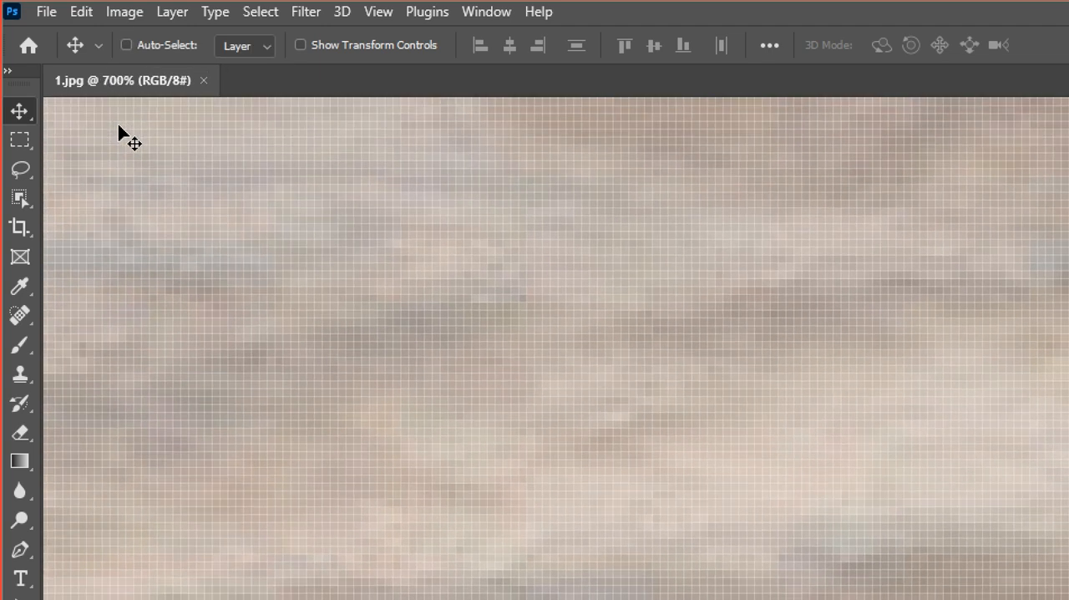
key("ctrl+minus")
key("ctrl+minus")
key("ctrl+minus")
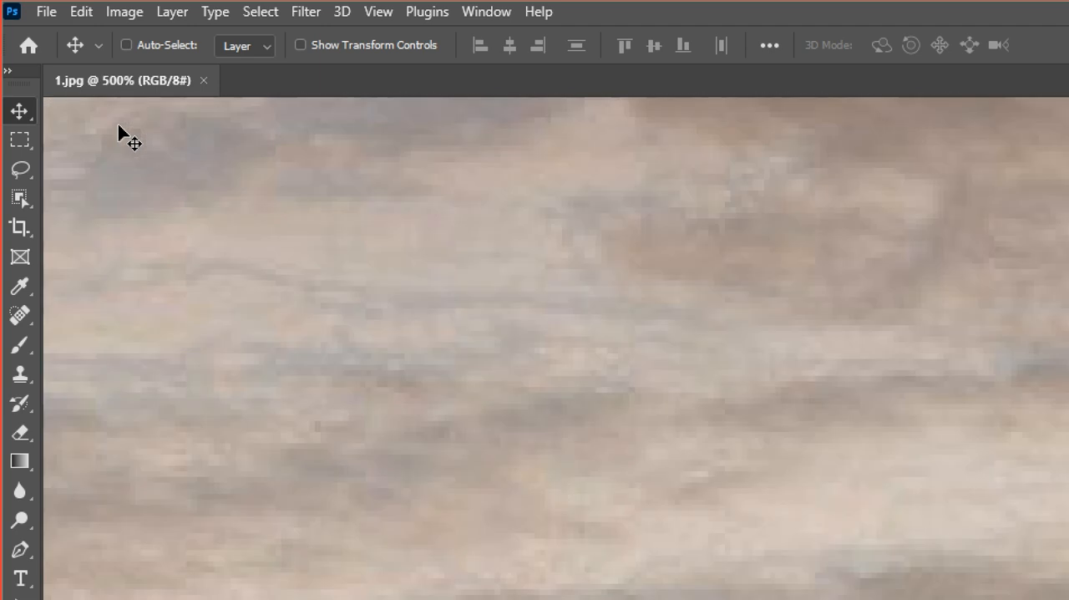
key("ctrl+minus")
key("ctrl+minus")
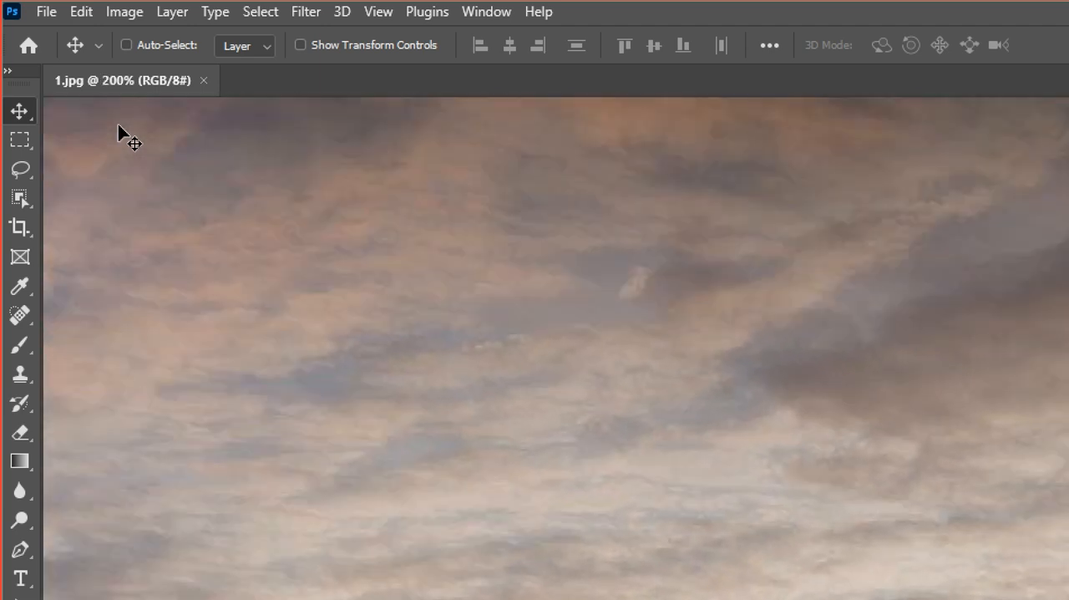
key("ctrl+minus")
Practise zooming in and out of 1.jpg repeatedly, finishing with the image at 100%.
key("ctrl+plus")
key("ctrl+plus")
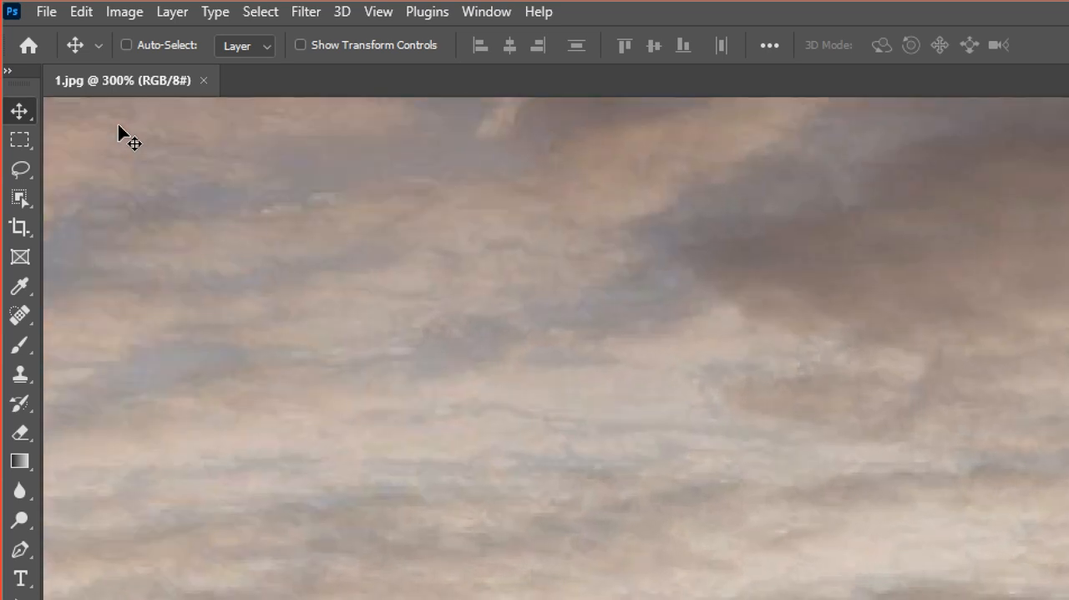
key("ctrl+minus")
key("ctrl+plus")
key("ctrl+plus")
key("ctrl+plus")
key("ctrl+minus")
key("ctrl+minus")
key("ctrl+minus")
key("ctrl+minus")
key("ctrl")
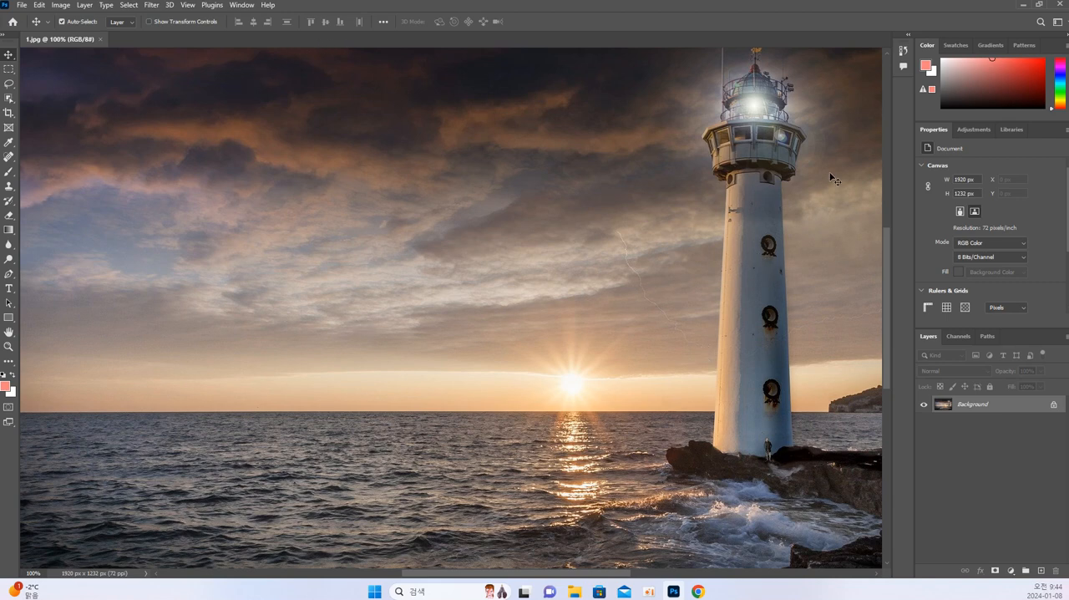
Scroll 1.jpg vertically and horizontally to view different areas around the lighthouse, and zoom in to 200%.
mouse_move(890, 248)
left_mouse_down()
mouse_move(888, 230)
mouse_move(890, 268)
mouse_move(886, 91)
mouse_move(886, 242)
left_mouse_up()
mouse_move(627, 578)
left_mouse_down()
mouse_move(694, 578)
mouse_move(515, 580)
mouse_move(849, 579)
mouse_move(491, 574)
mouse_move(640, 579)
mouse_move(554, 580)
mouse_move(618, 579)
left_mouse_up()
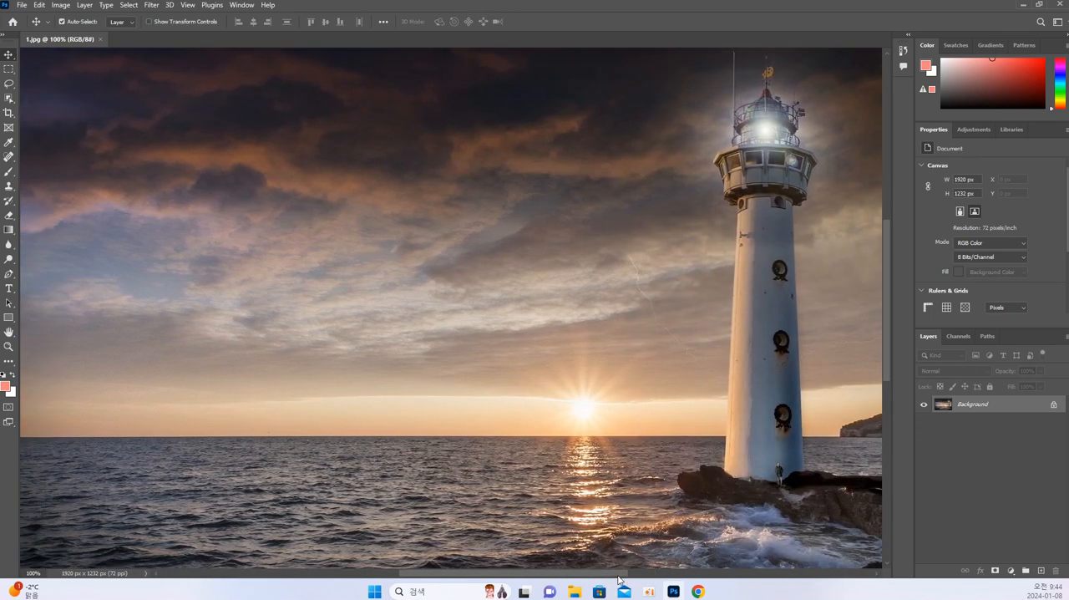
left_click_drag(597, 575, 660, 575)
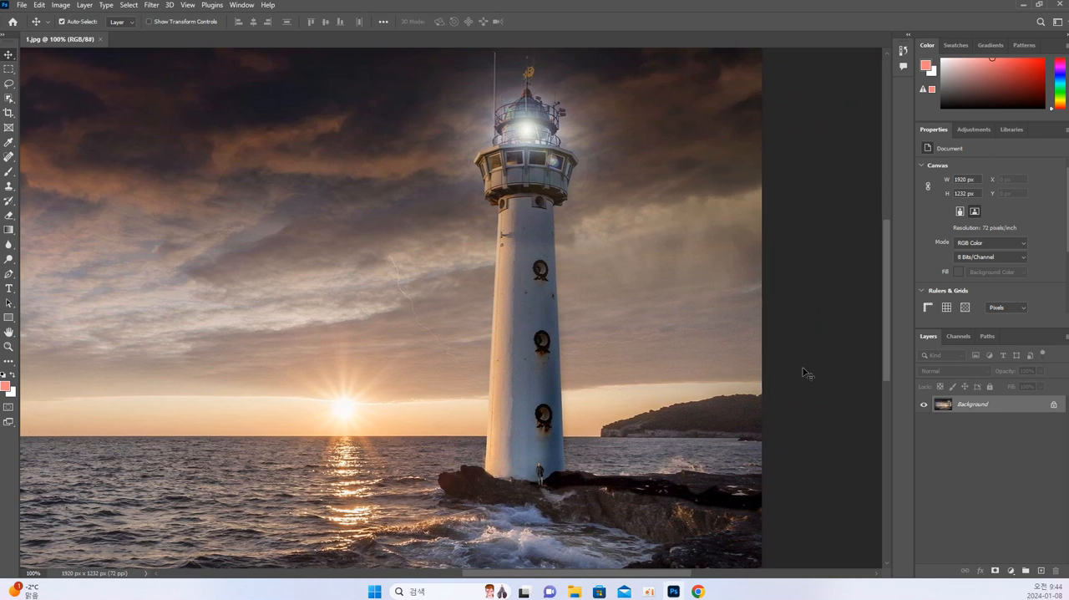
left_click_drag(884, 306, 886, 269)
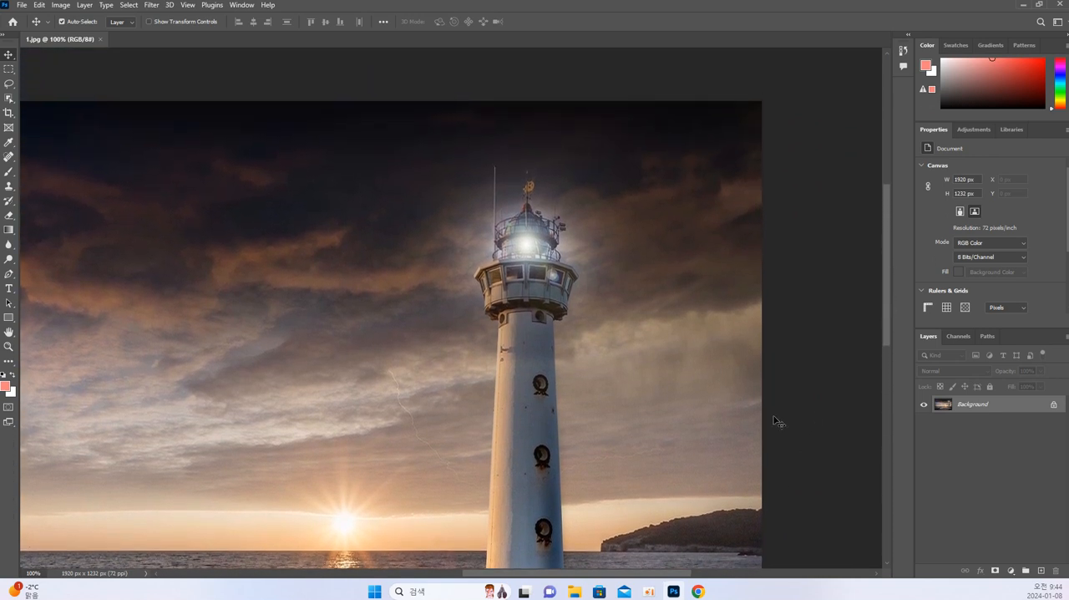
left_click_drag(669, 574, 570, 572)
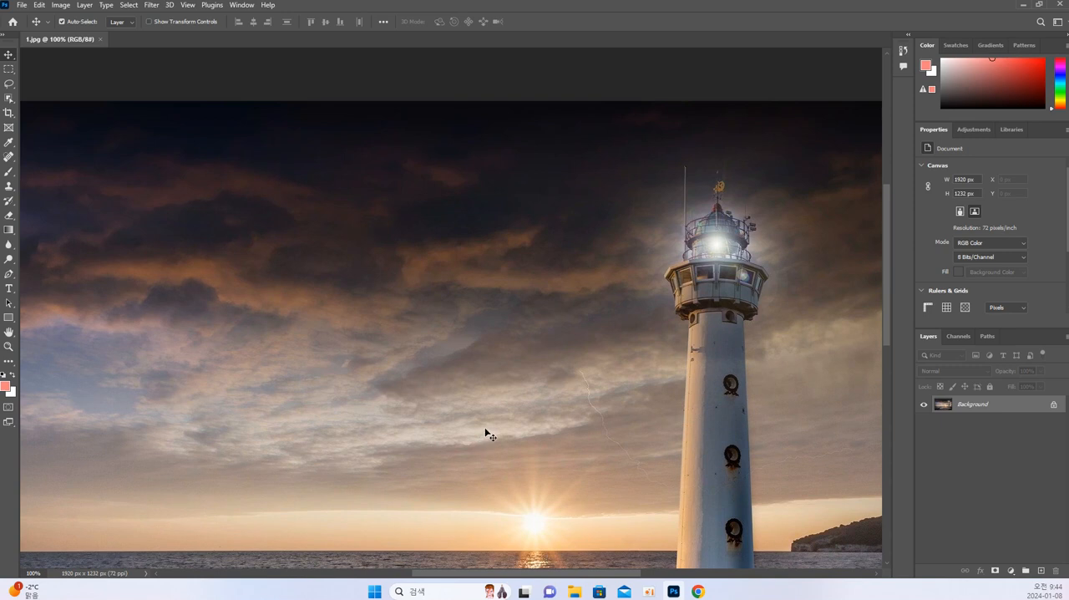
key("ctrl+plus")
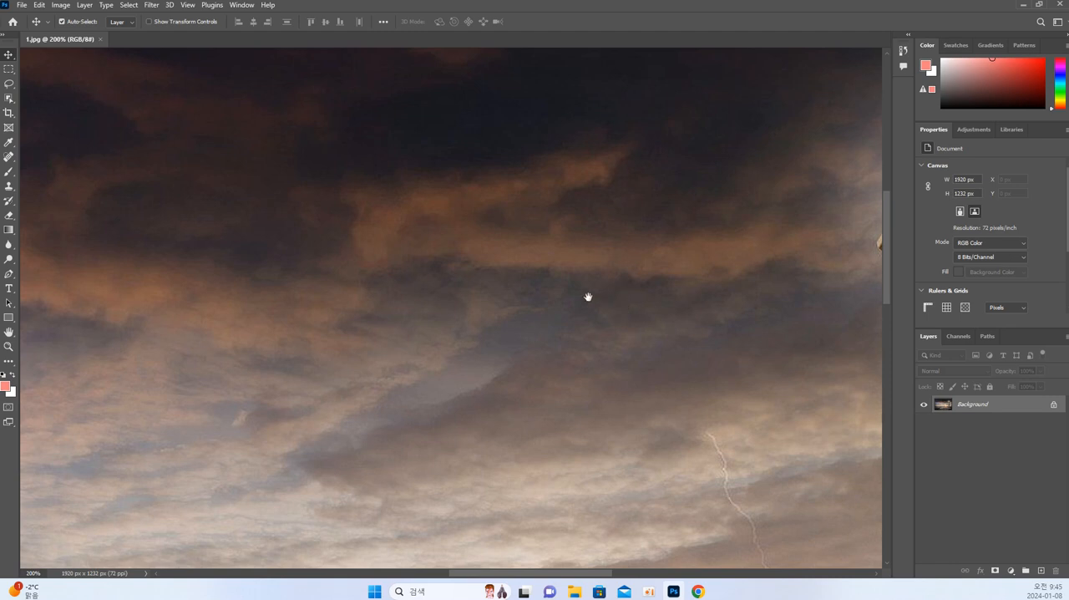
Pan 1.jpg with the Hand tool from the cloudy sky to the lighthouse lamp and down the tower to its rocky base.
left_click_drag(598, 341, 367, 333)
left_click_drag(773, 309, 625, 384)
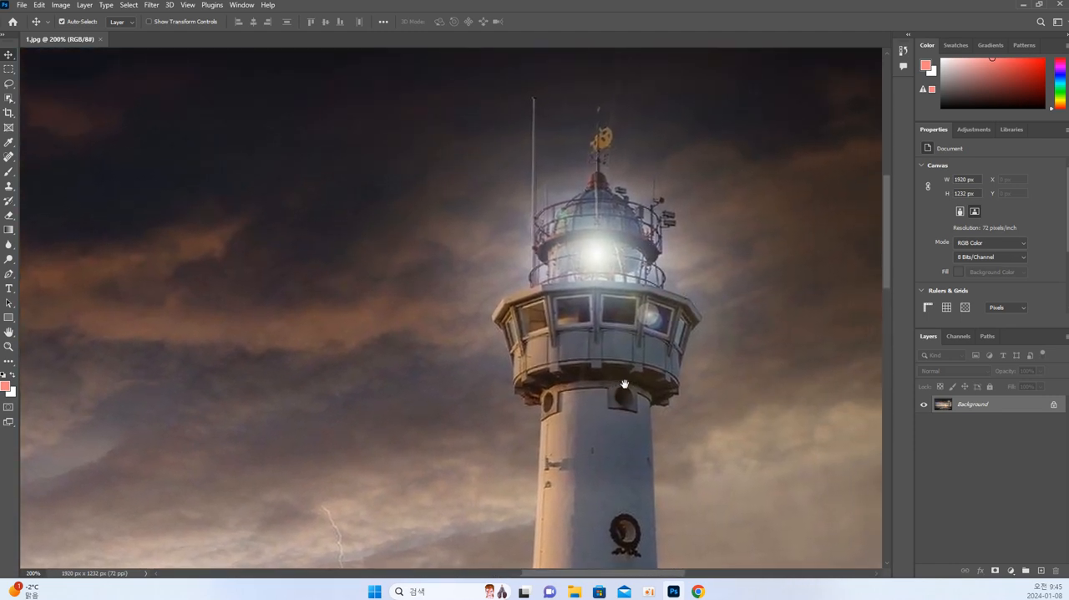
left_click_drag(675, 314, 576, 219)
left_click_drag(589, 399, 618, 177)
left_click_drag(586, 443, 642, 239)
left_click_drag(601, 416, 633, 368)
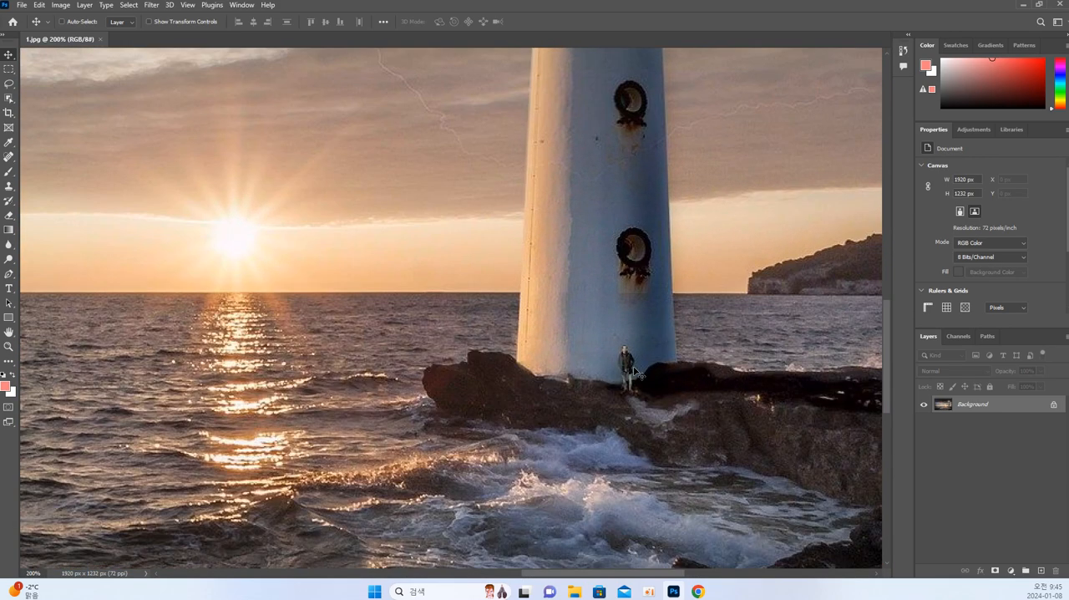
Magnify the lighthouse base to 400% and return the magnification to 200%.
key("ctrl+plus")
key("ctrl+plus")
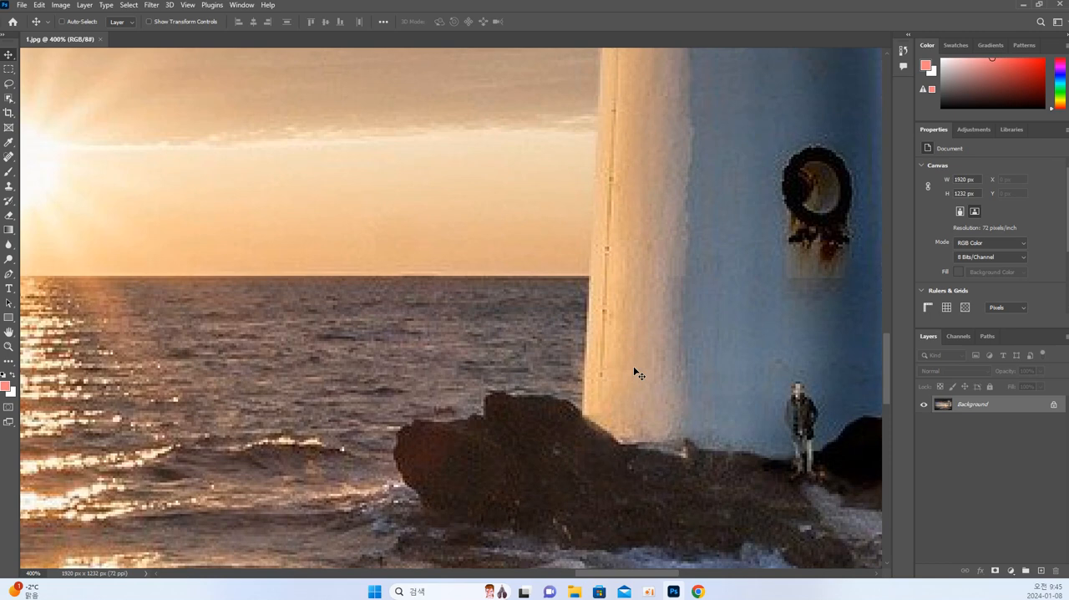
key("ctrl+minus")
key("ctrl+minus")
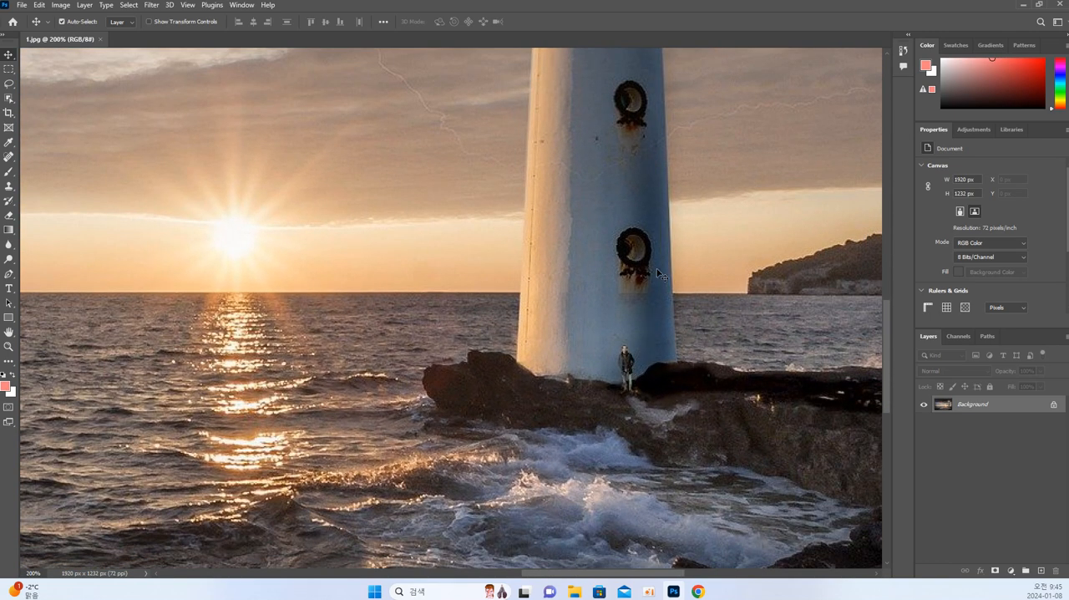
Pan back up the tower with the Hand tool and shift the view around the lighthouse lamp in several directions.
left_click_drag(673, 208, 684, 464)
left_click_drag(687, 184, 657, 416)
left_click_drag(660, 318, 655, 386)
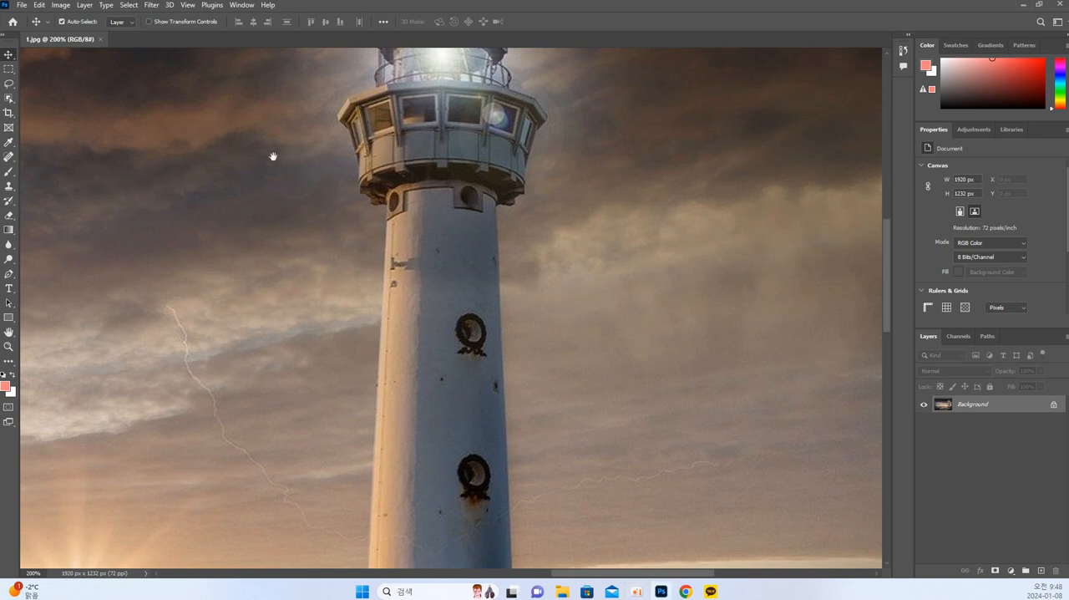
left_click_drag(270, 153, 313, 204)
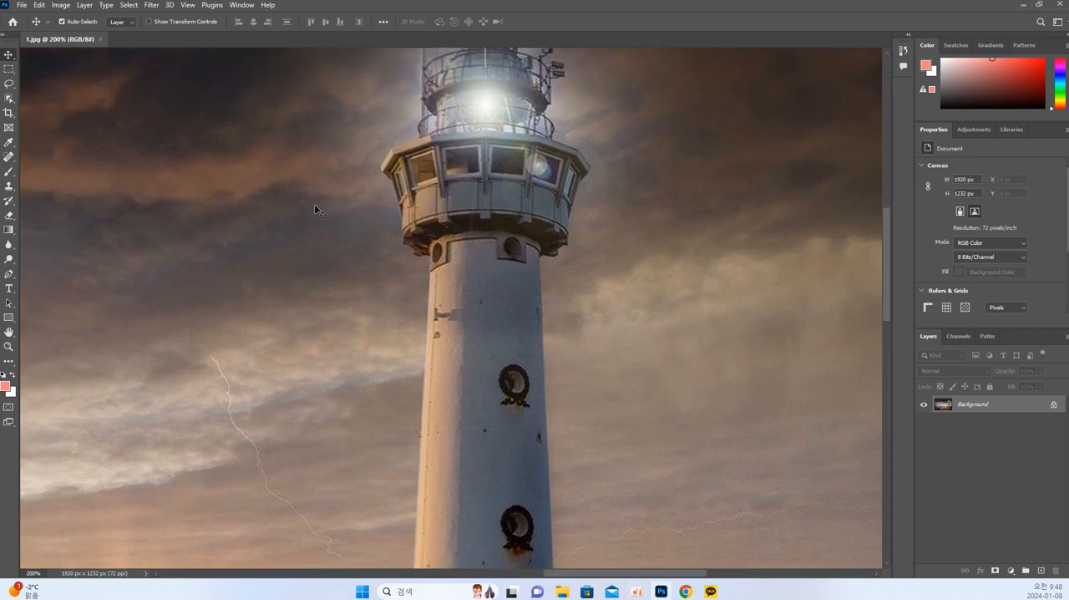
left_click_drag(539, 202, 478, 273)
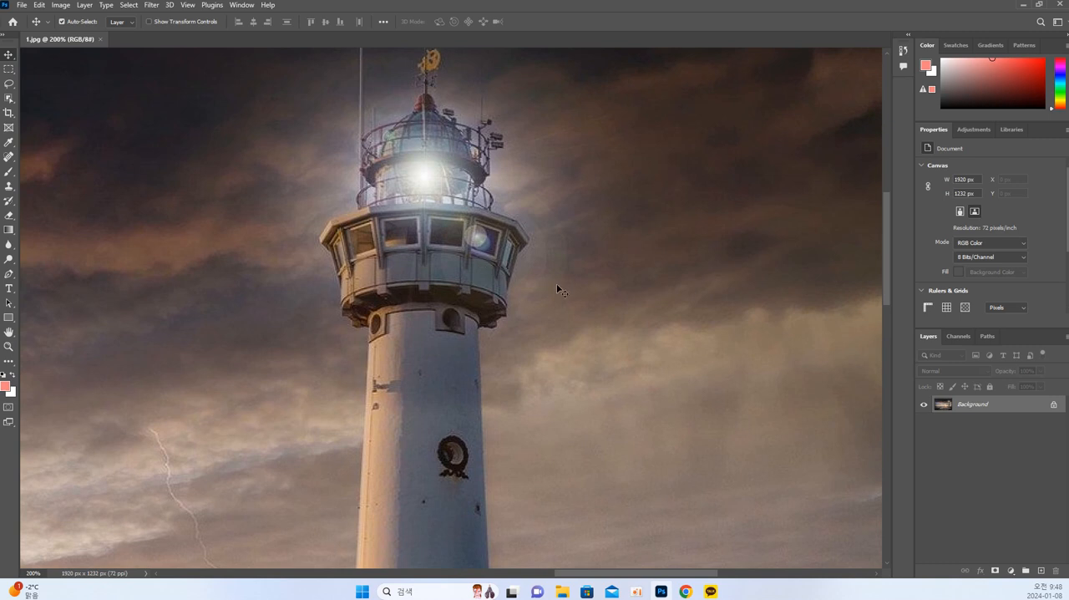
left_click_drag(593, 217, 594, 292)
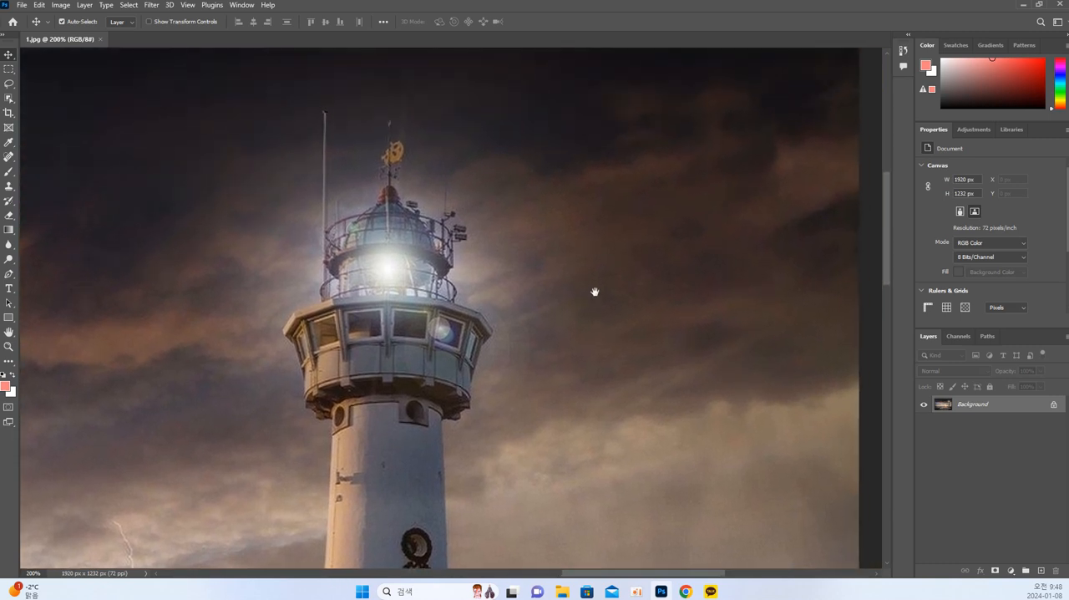
left_click_drag(566, 258, 591, 216)
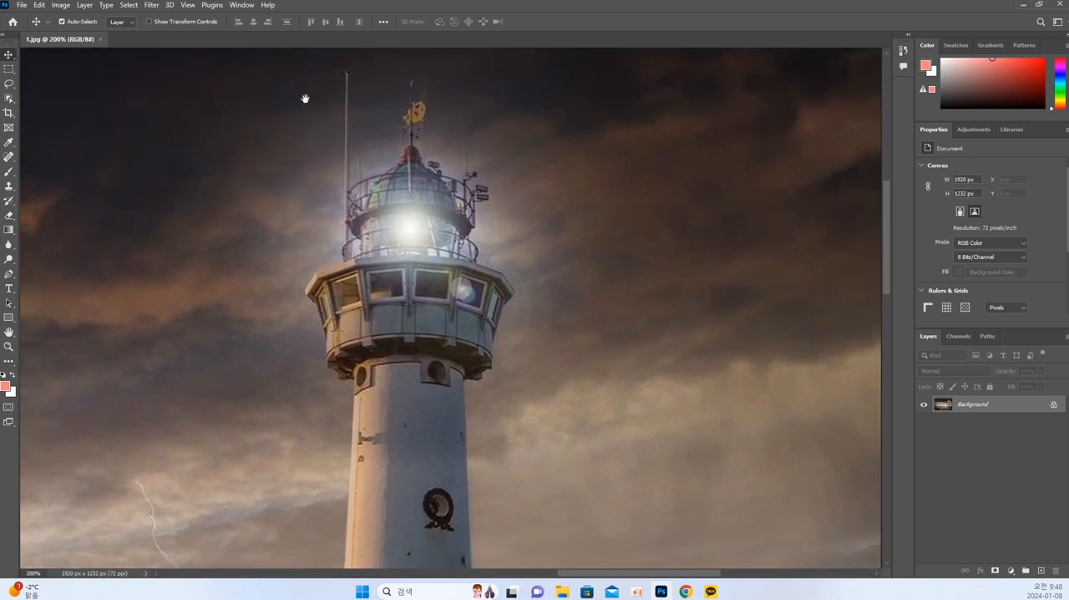
left_click_drag(261, 121, 329, 102)
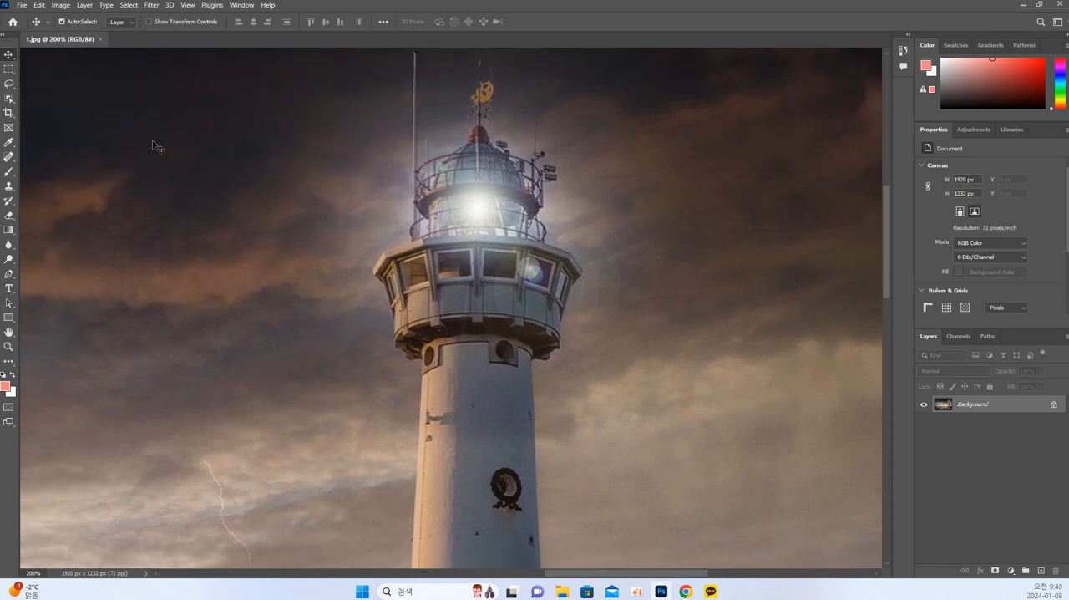
Zoom 1.jpg out to 100% and pan across the sky to its far edge and back towards the lighthouse.
key("ctrl+minus")
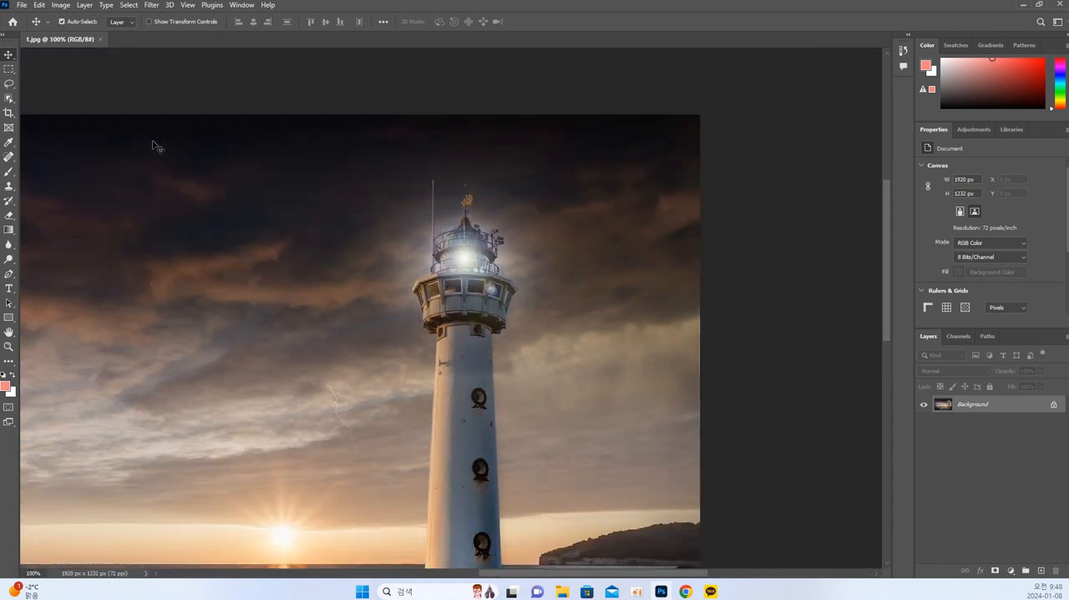
left_click_drag(167, 205, 649, 305)
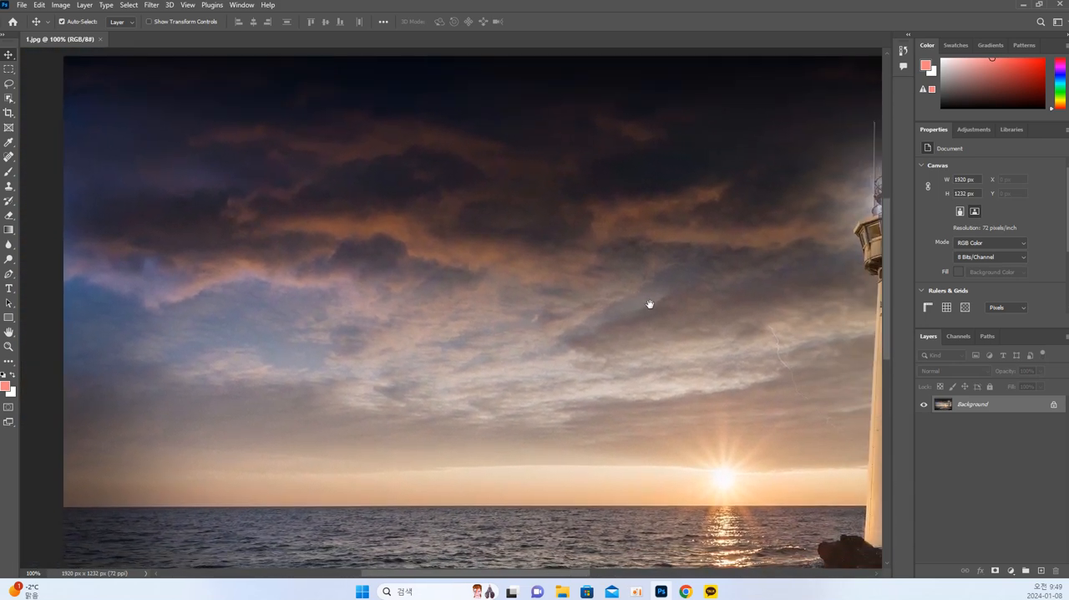
left_click_drag(737, 262, 558, 206)
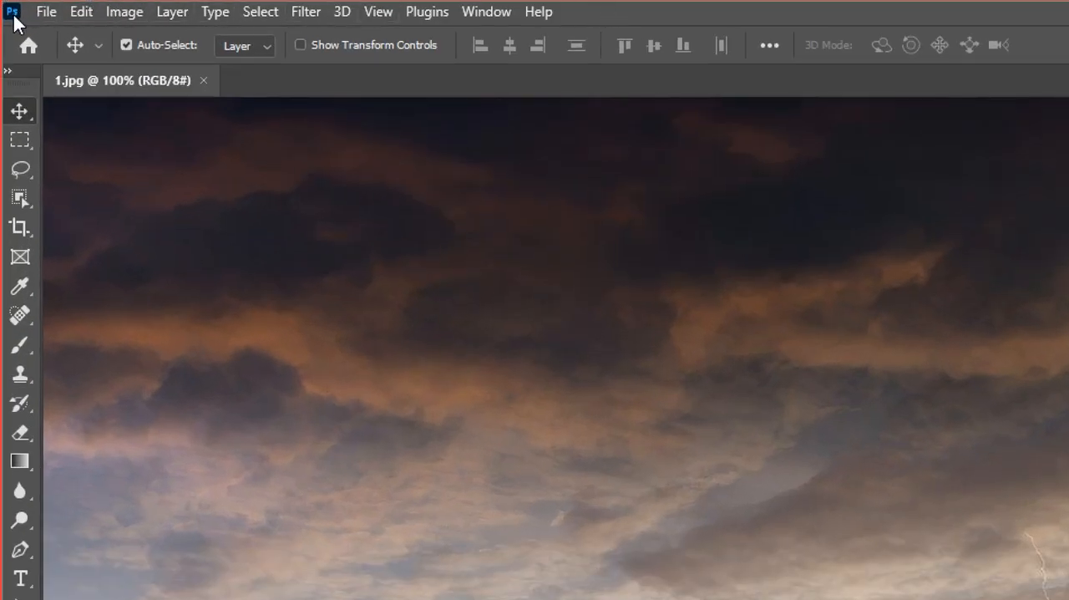
In the Image Size settings of 1.jpg, switch the width and height units to Pixels and enter a width of 600.
left_click(125, 12)
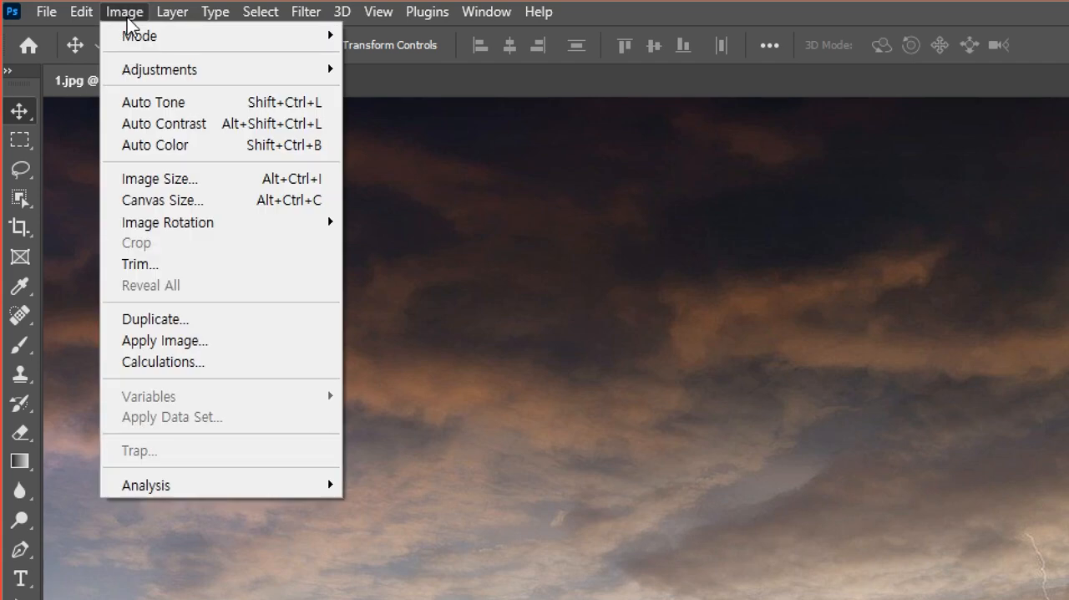
left_click(166, 192)
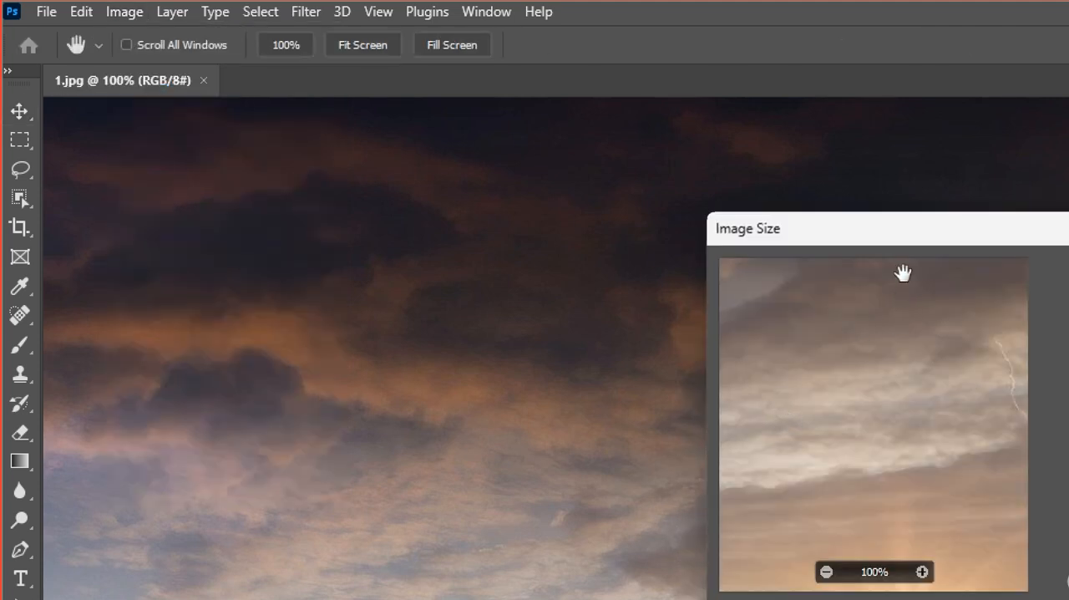
left_click_drag(902, 242, 291, 133)
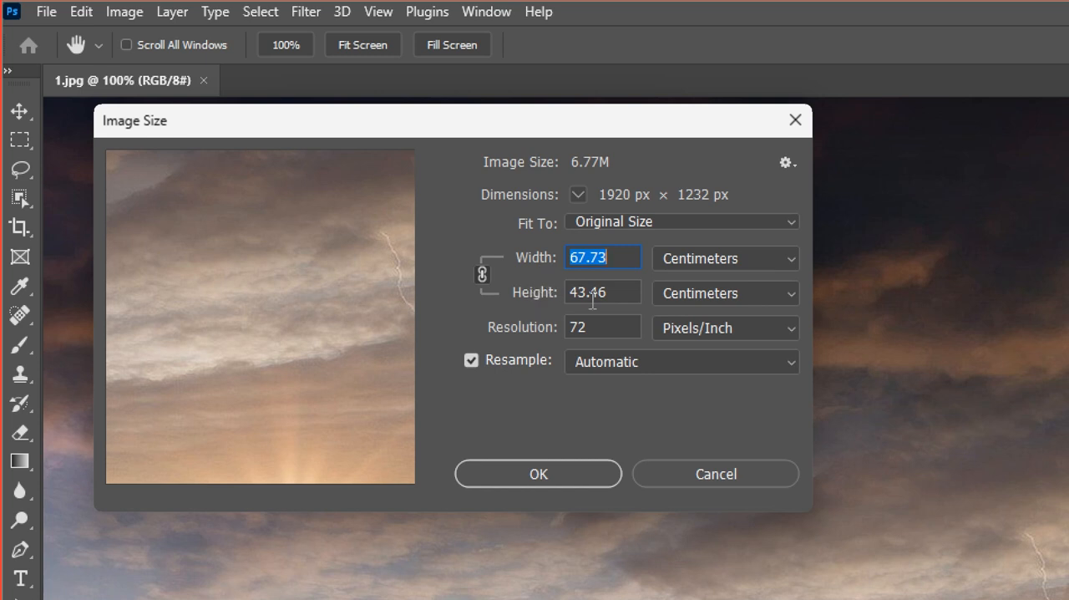
left_click(700, 259)
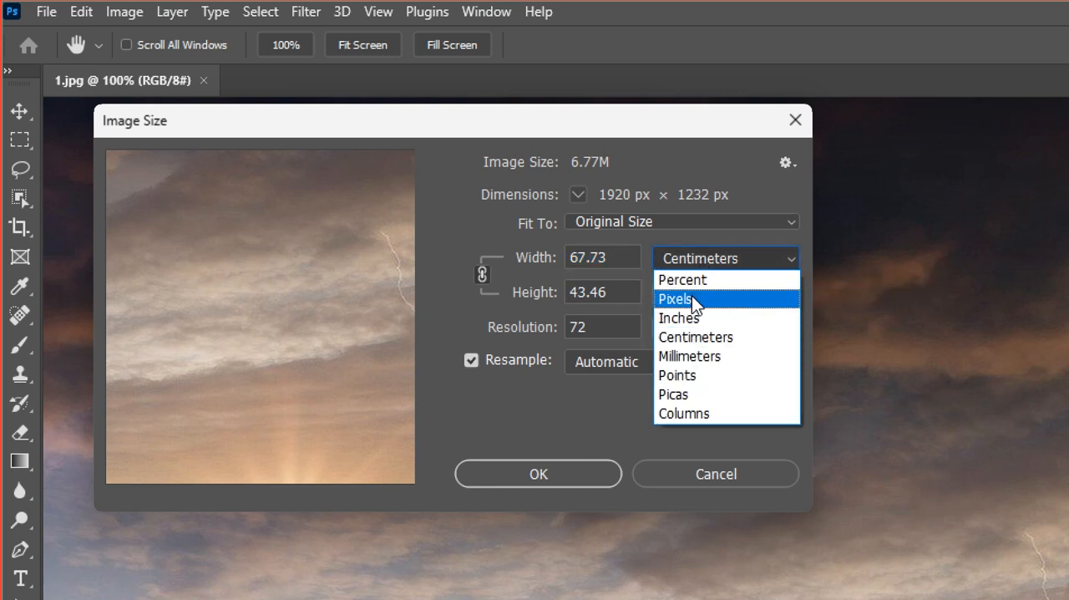
left_click(691, 299)
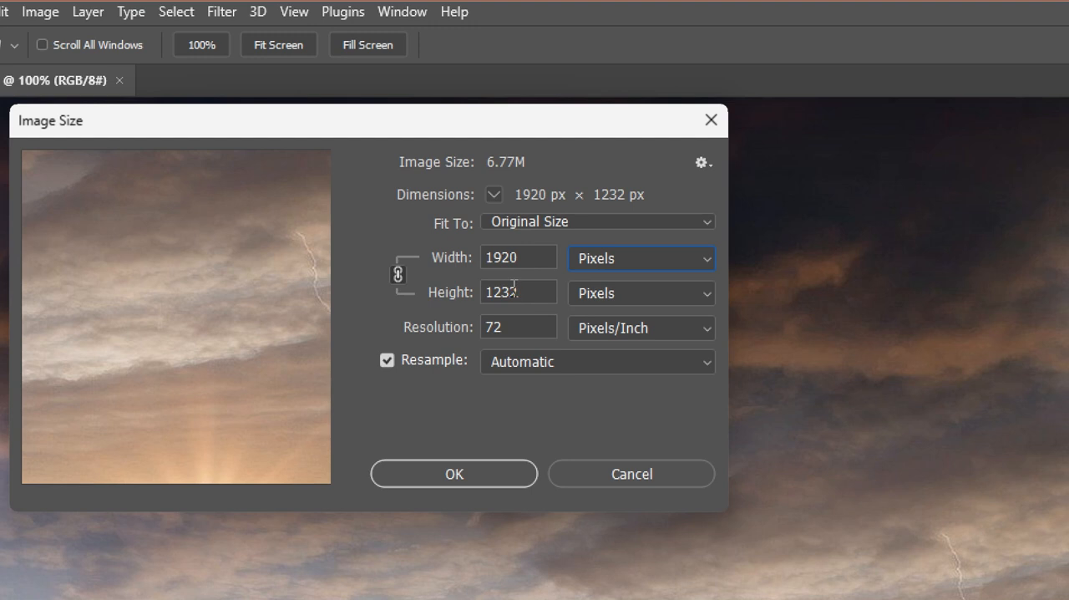
left_click_drag(531, 261, 486, 255)
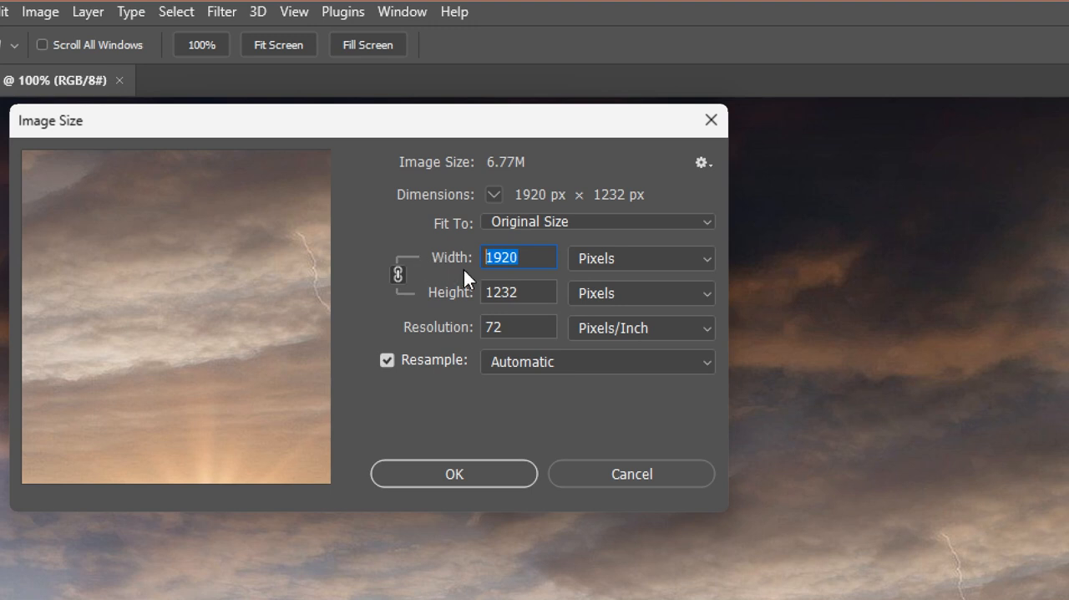
type("600")
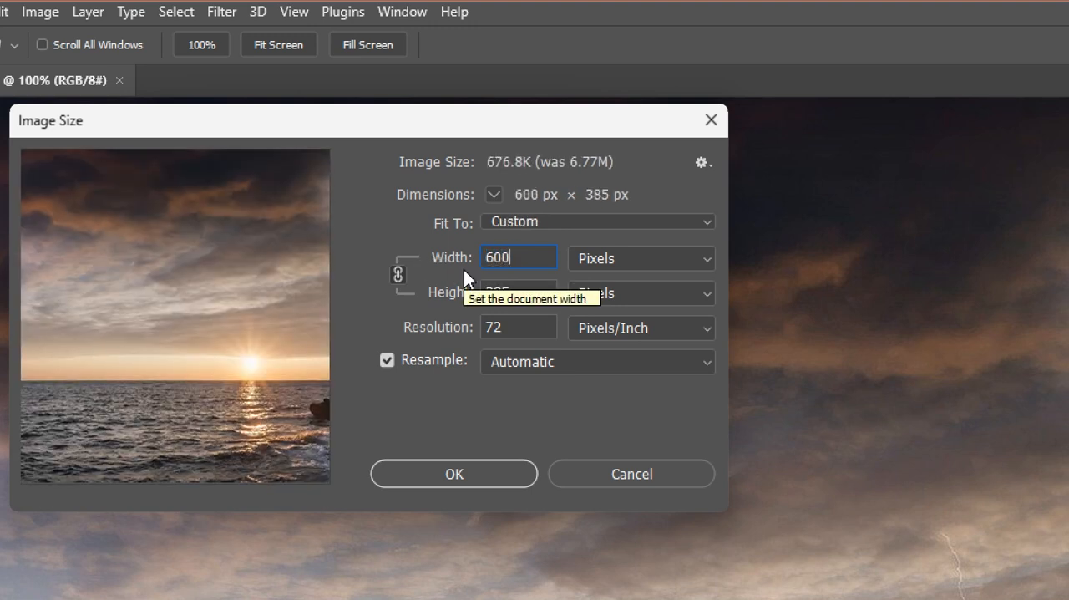
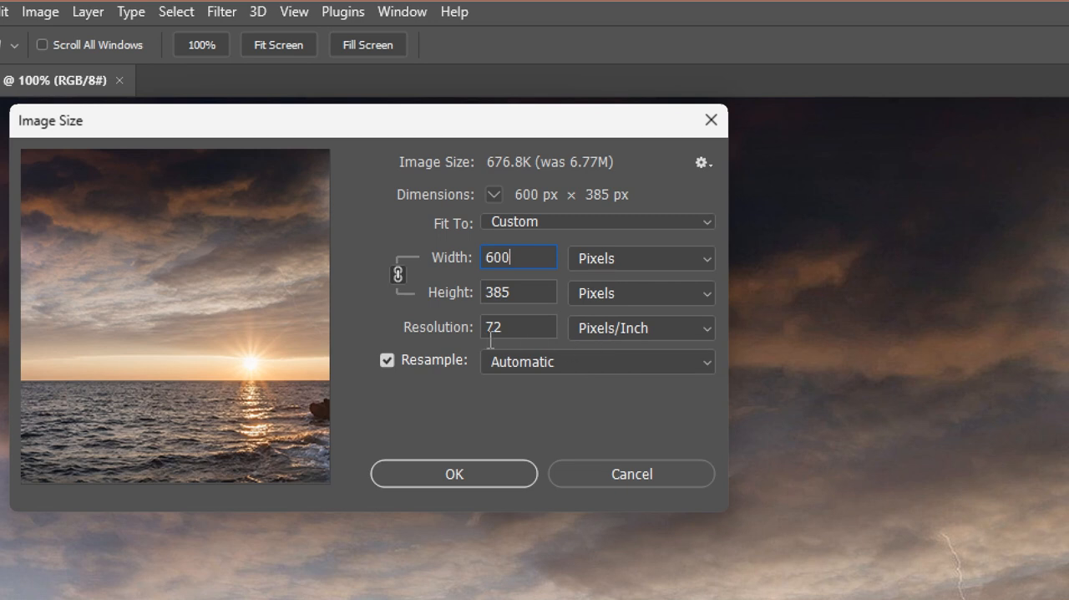
Apply the 600-pixel-wide resize to 1.jpg and reposition the image in the view.
left_click(467, 473)
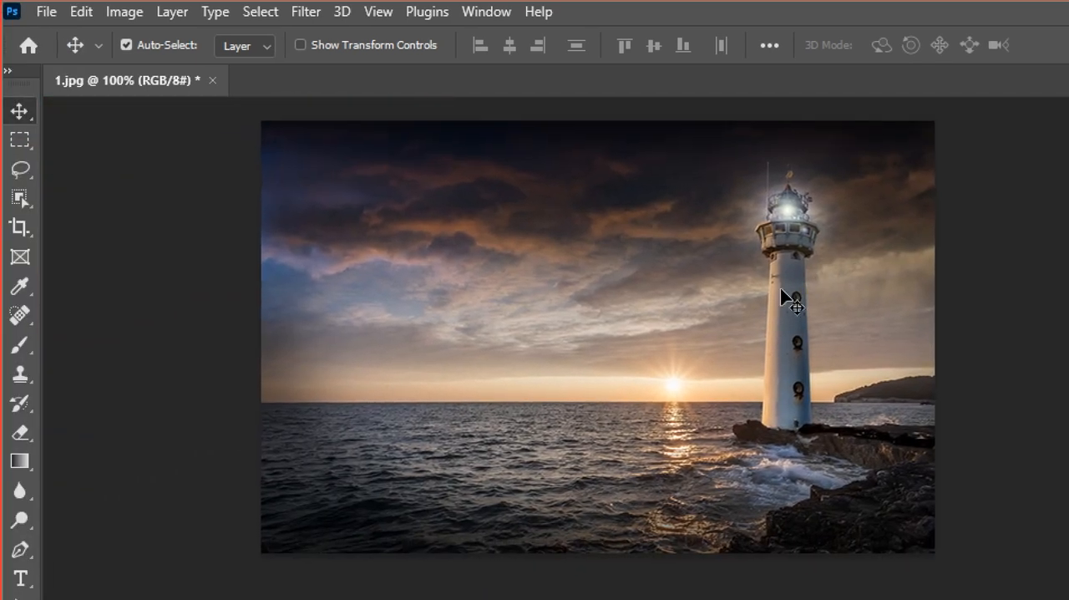
key("space")
left_click_drag(706, 306, 668, 315)
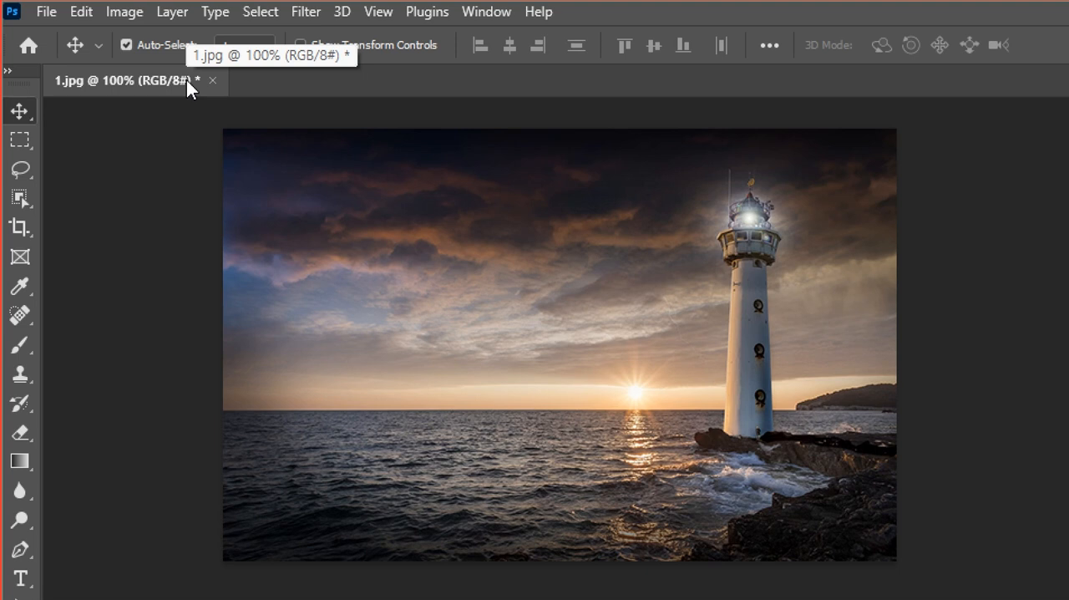
Save the resized image under the new file name 1_0108 in JPEG format.
left_click(46, 13)
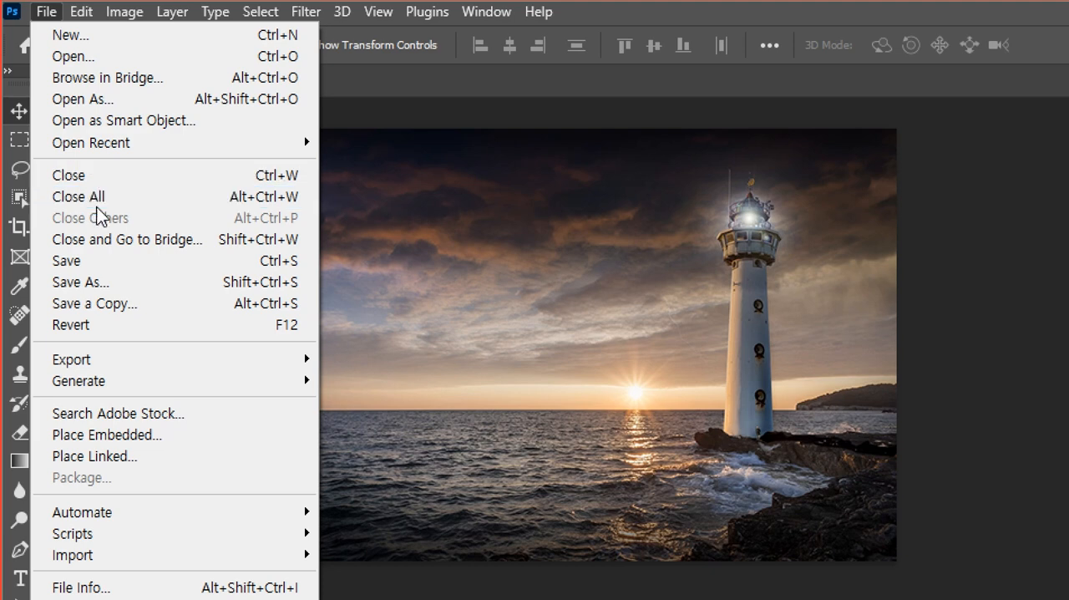
left_click(103, 292)
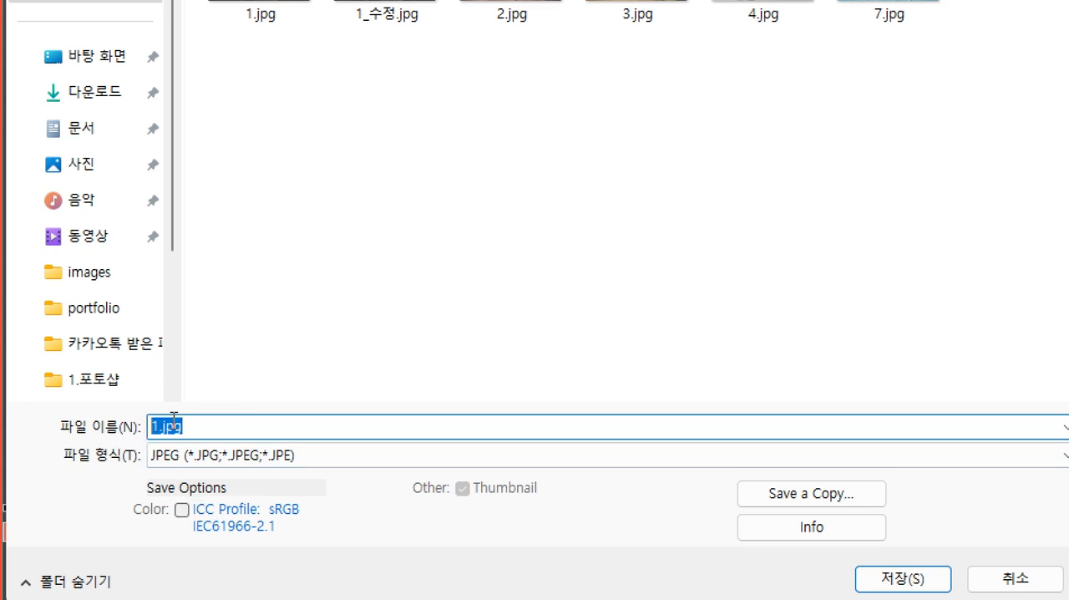
type("1")
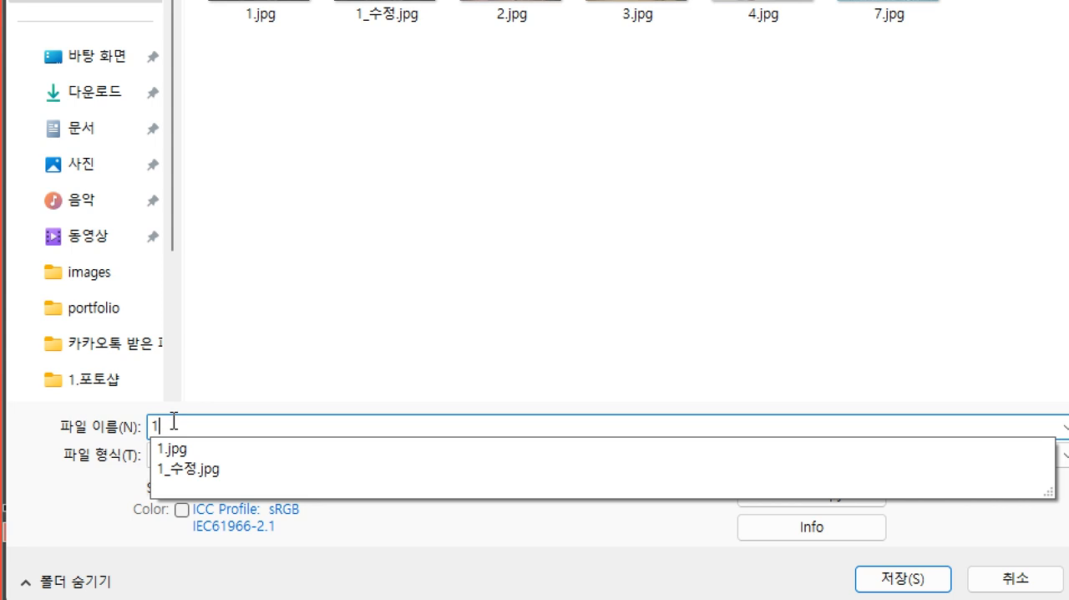
type("_")
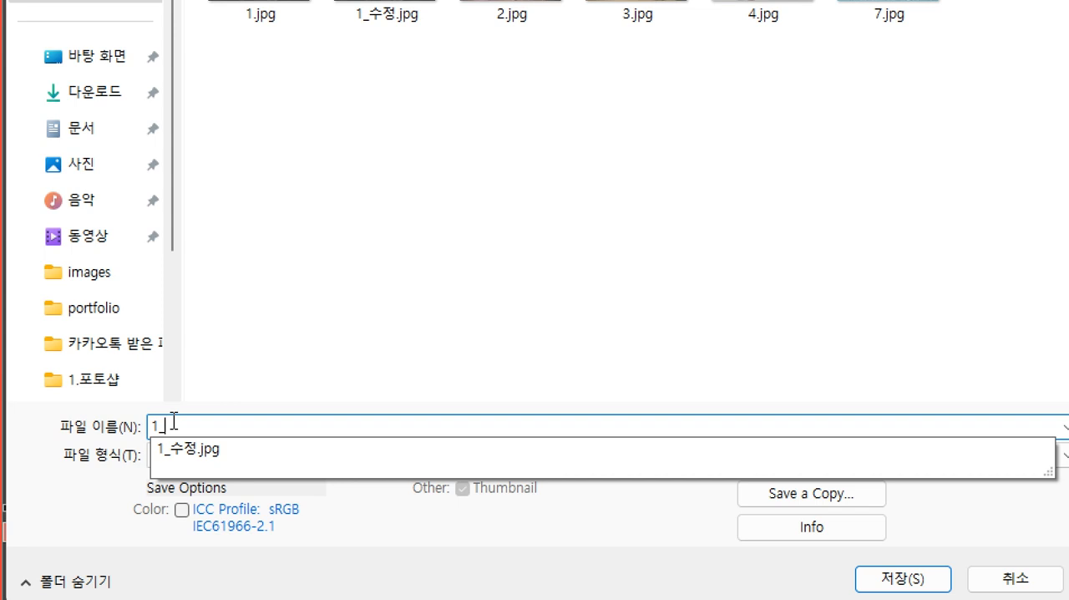
type("0108")
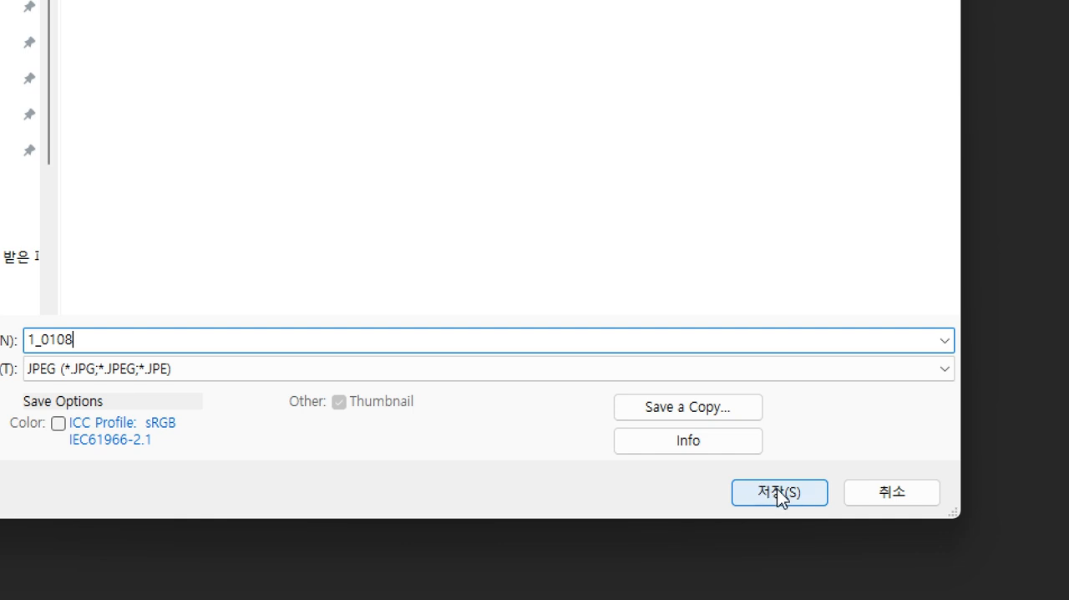
left_click(776, 488)
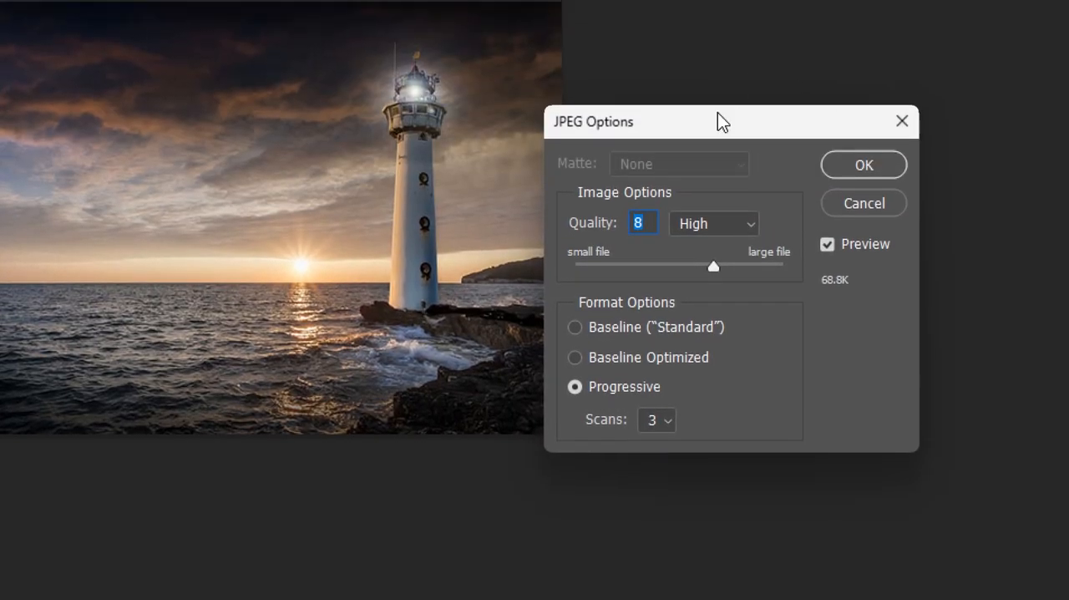
Raise the JPEG quality to the Maximum level, at the large-file end of the scale, and confirm the save options.
left_click_drag(718, 57, 370, 63)
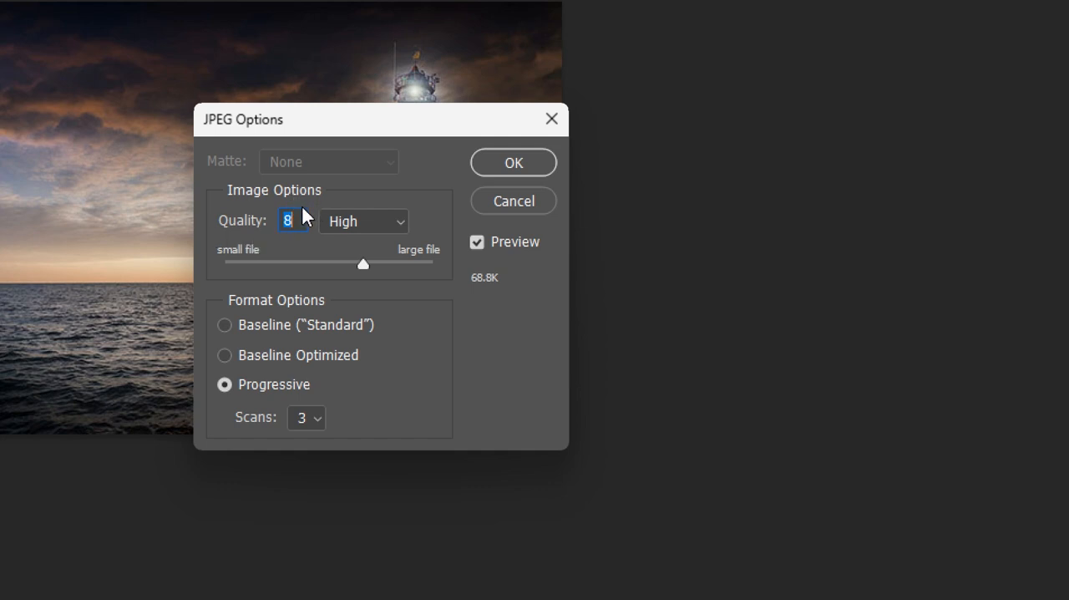
left_click_drag(364, 261, 394, 263)
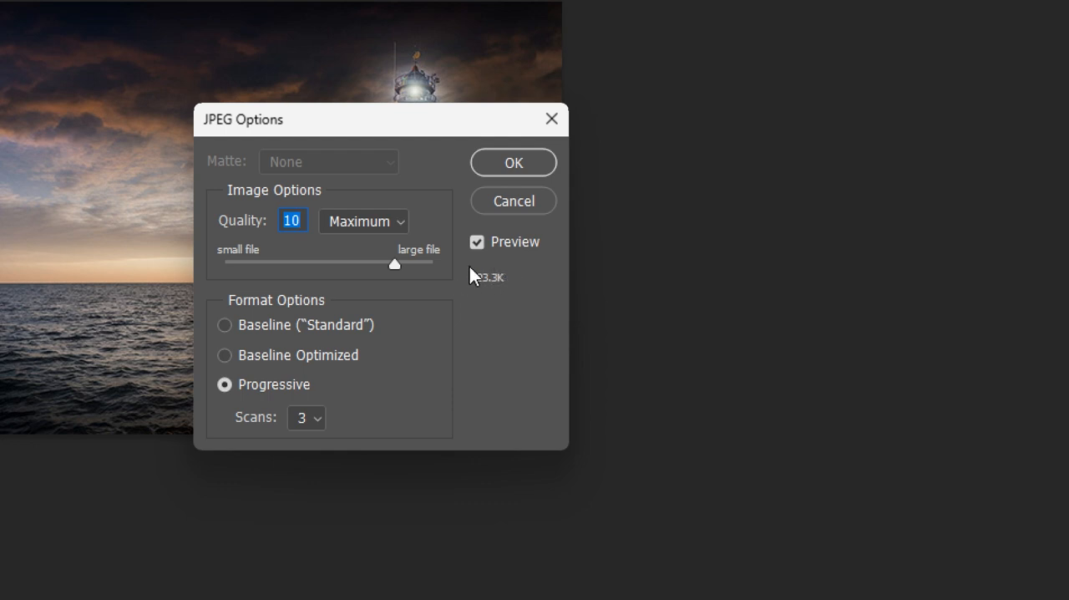
left_click_drag(395, 265, 411, 269)
left_click_drag(412, 267, 459, 267)
left_click(498, 163)
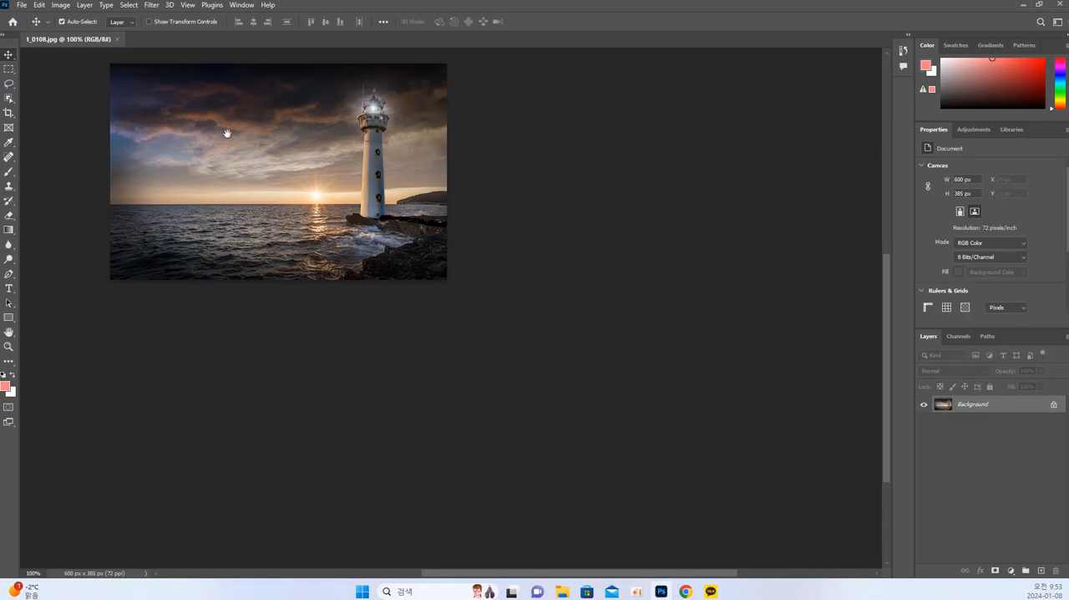
Open 2.jpg from the 01_사이즈 folder alongside 1_0108.jpg.
left_click_drag(222, 137, 334, 276)
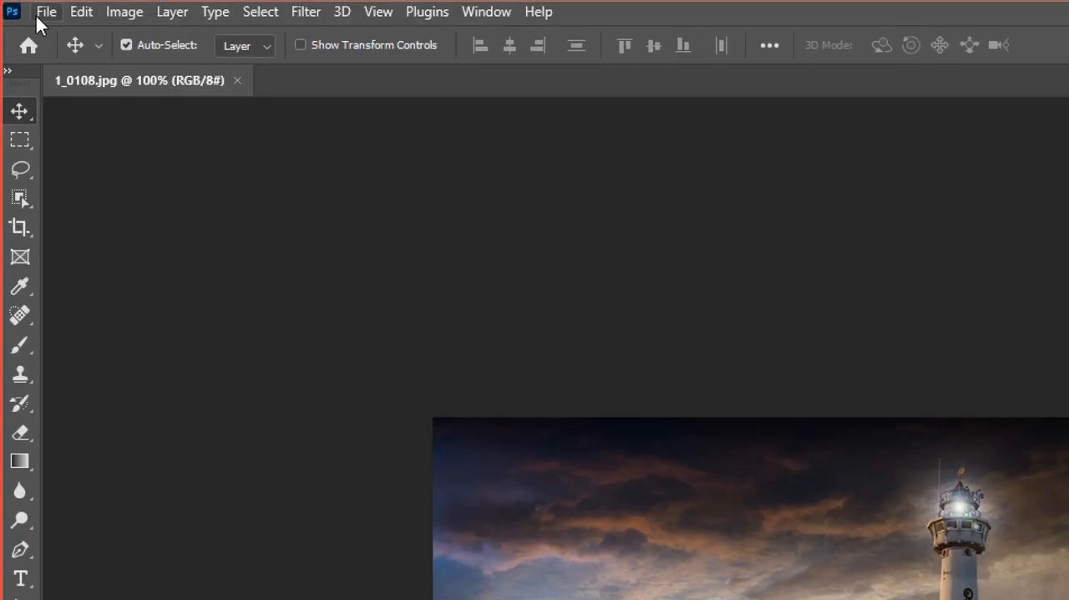
left_click(44, 12)
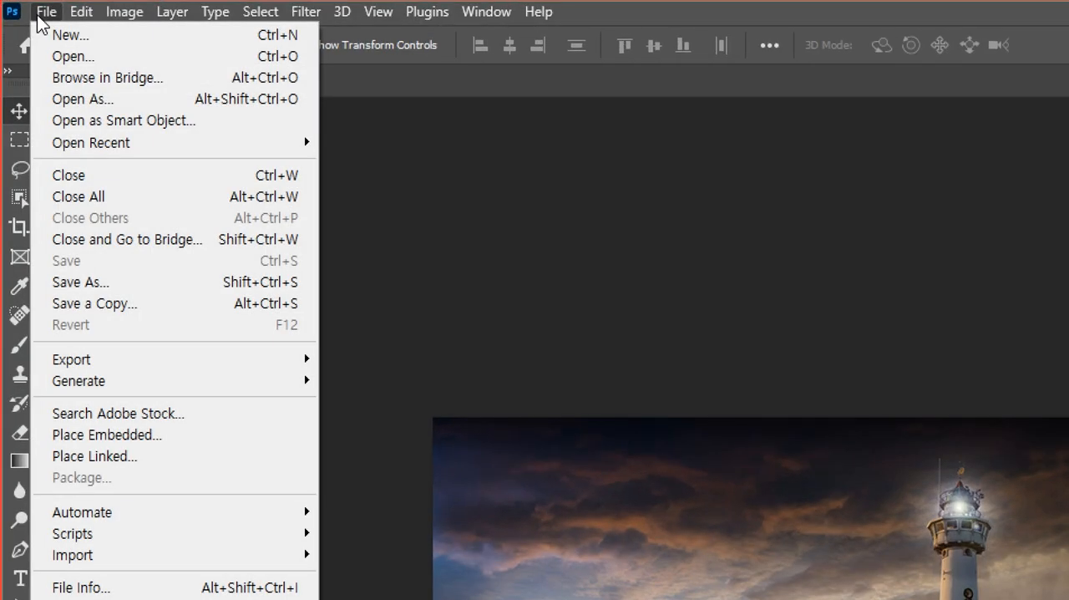
left_click(38, 15)
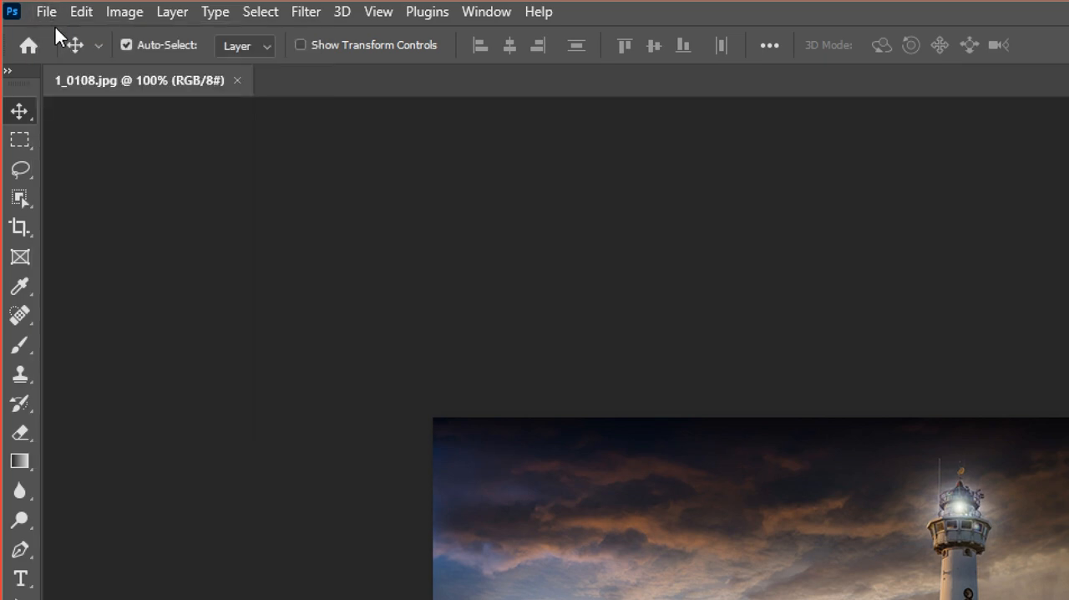
left_click(47, 15)
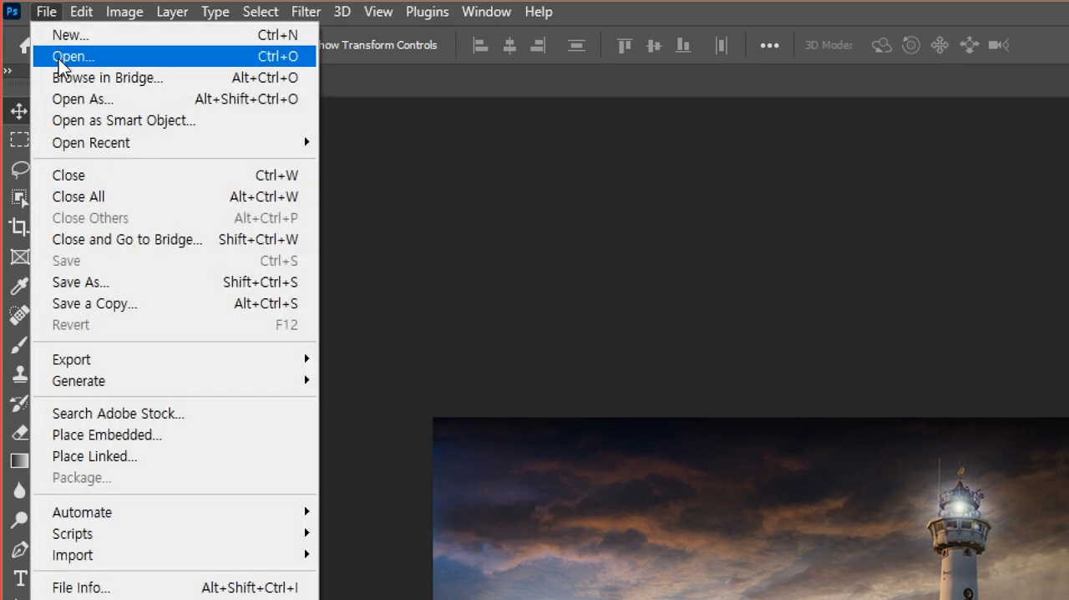
left_click(59, 58)
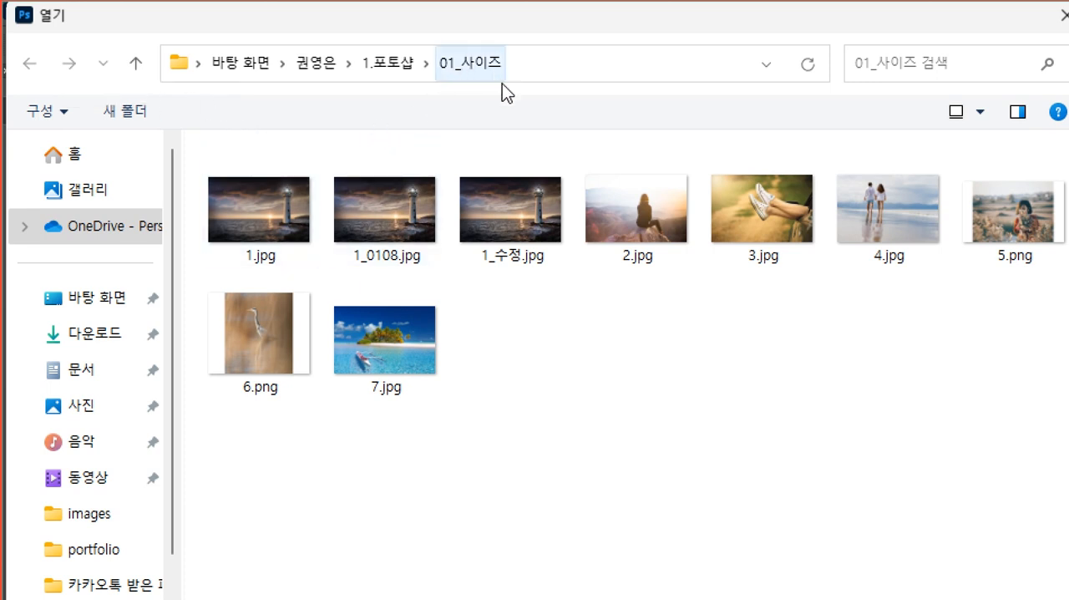
left_click(669, 215)
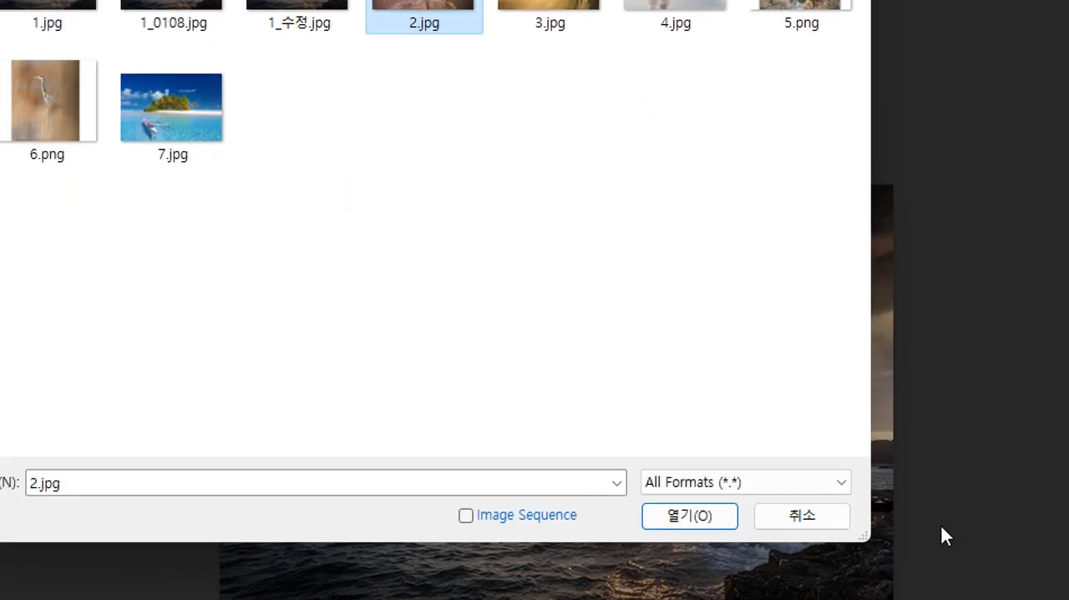
left_click(698, 508)
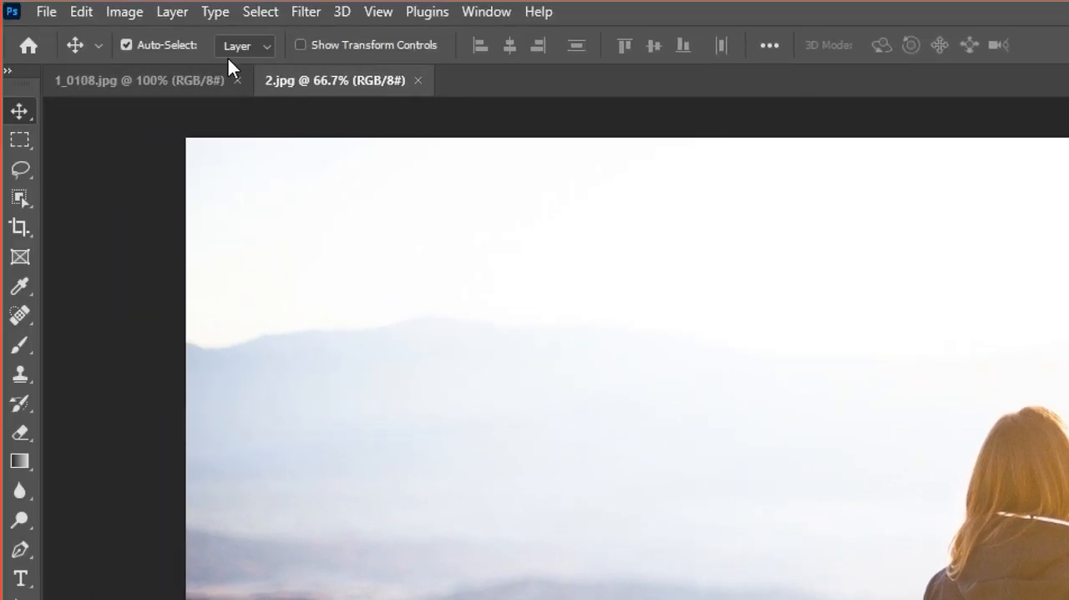
Switch back and forth between the open documents 1_0108.jpg and 2.jpg, ending on 2.jpg.
left_click(114, 77)
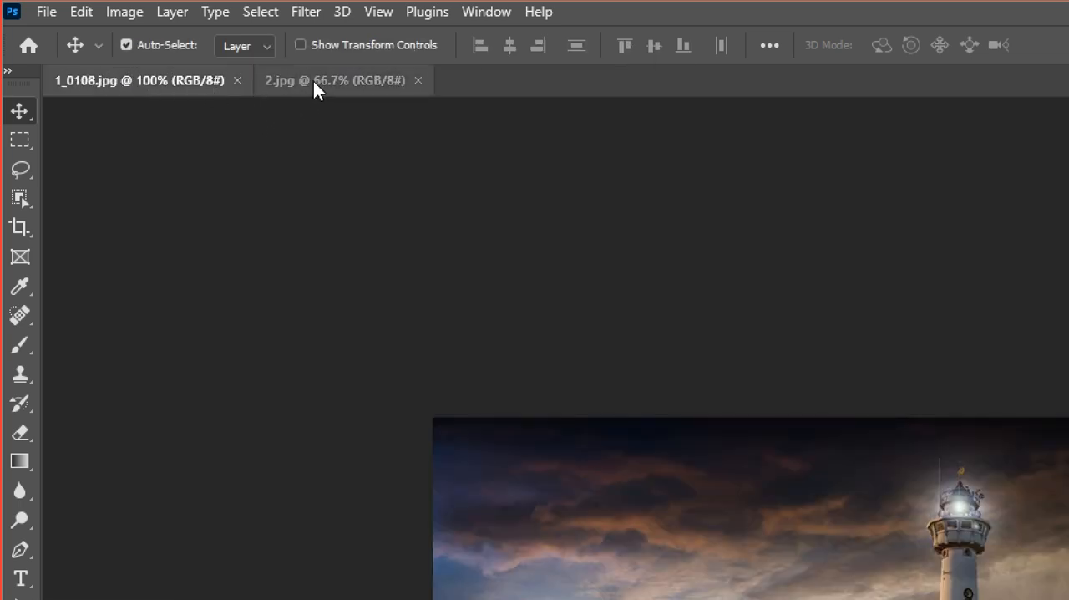
left_click(313, 81)
left_click(189, 81)
left_click(283, 84)
left_click(187, 84)
left_click(284, 85)
left_click(219, 85)
left_click(310, 85)
left_click(139, 86)
left_click(310, 83)
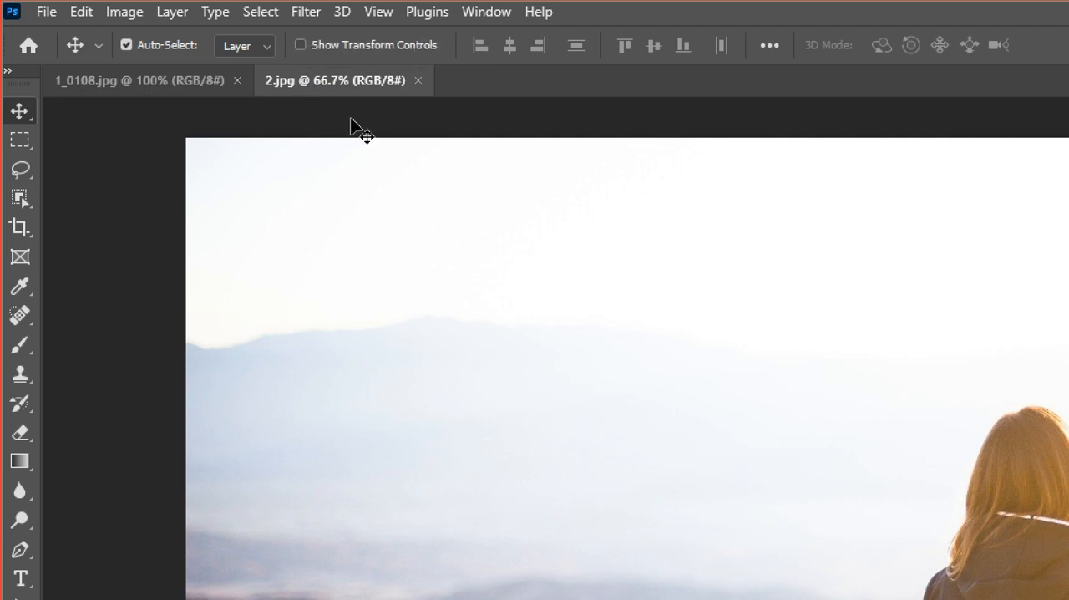
Detach 2.jpg and 1_0108.jpg into separate floating windows and place the 2.jpg window partly over the lighthouse image.
left_click_drag(343, 89, 469, 163)
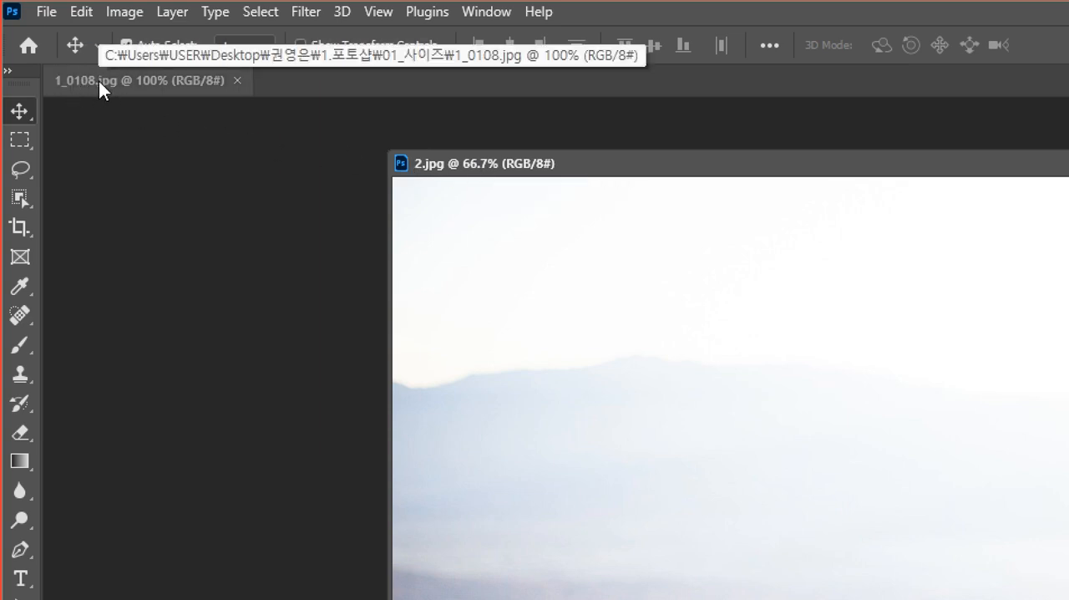
left_click_drag(87, 77, 130, 114)
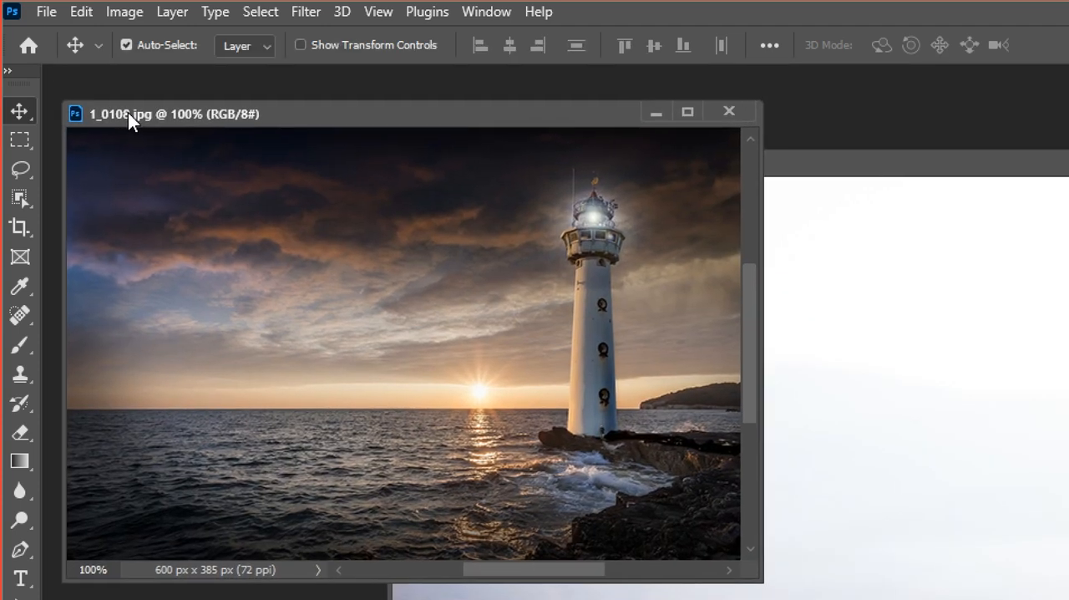
left_click_drag(870, 164, 651, 195)
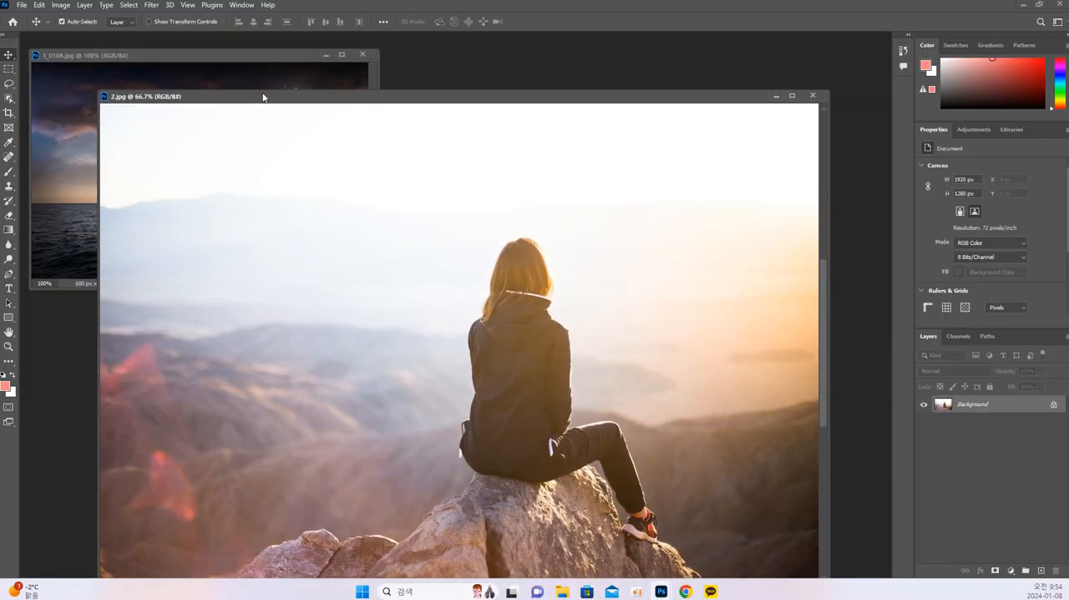
left_click_drag(543, 197, 633, 171)
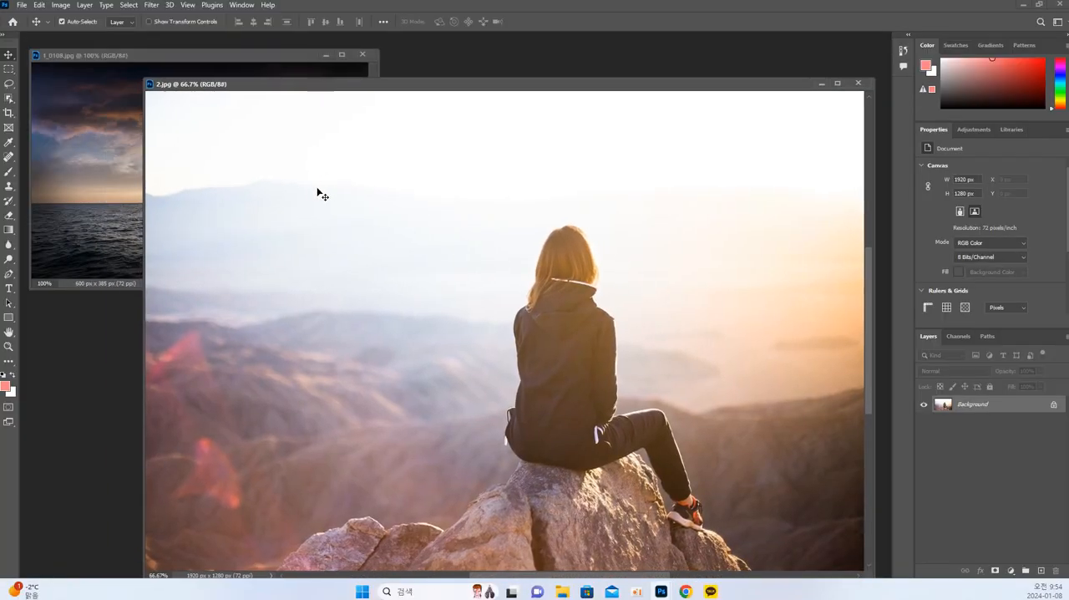
Show 2.jpg at 100% magnification, view the rocks at its lower edge and shift its floating window closer to 1_0108.jpg.
scroll(347, 229, "down", 2)
scroll(345, 226, "up", 2)
scroll(345, 227, "up", 2)
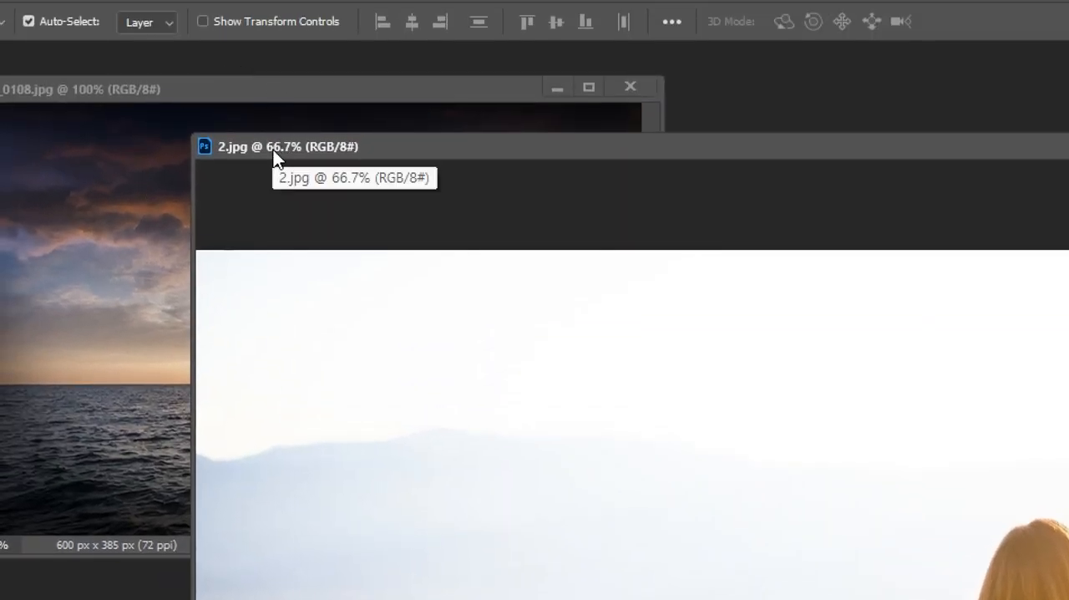
left_click_drag(281, 147, 275, 147)
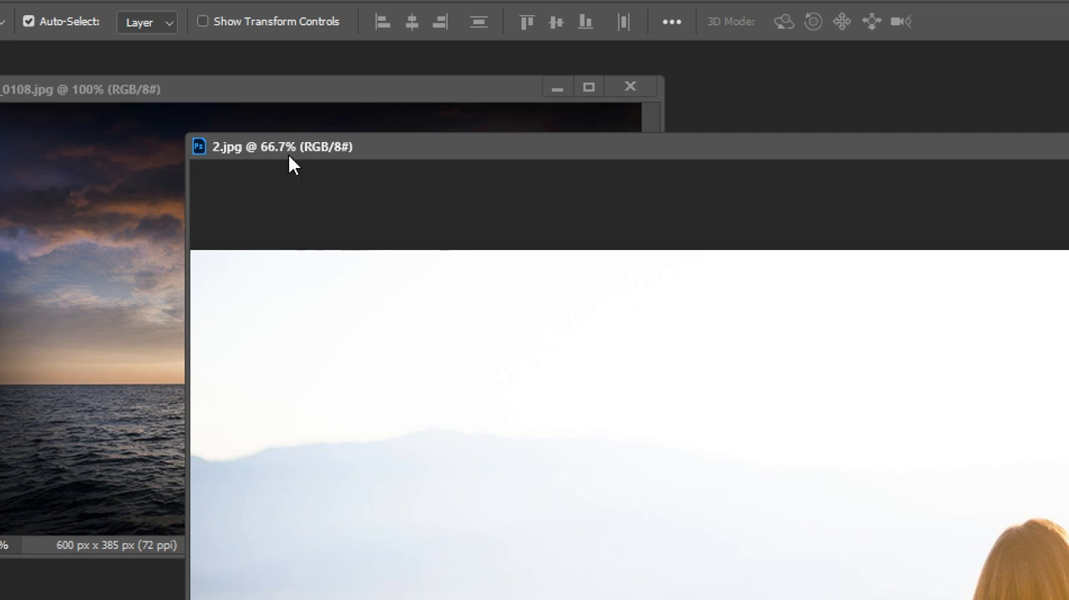
key("ctrl")
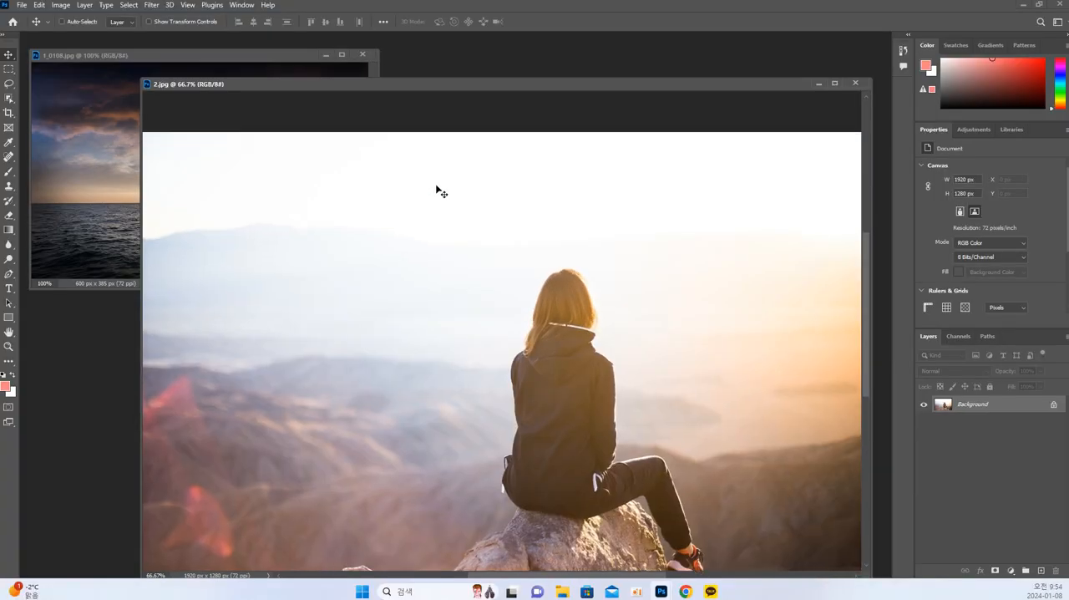
key("ctrl+1")
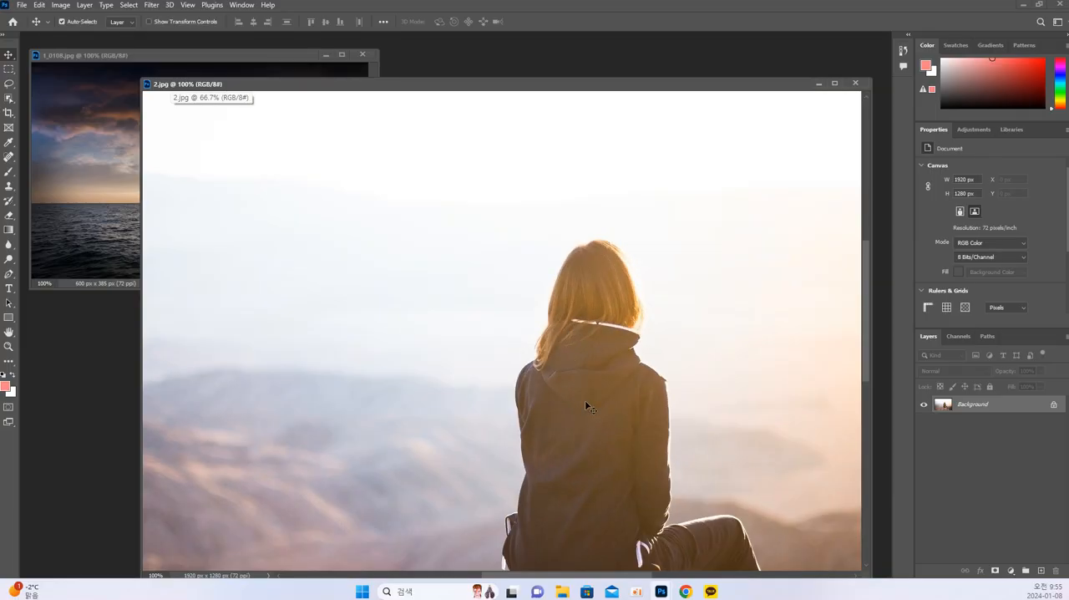
scroll(775, 400, "down", 2)
scroll(777, 403, "down", 5)
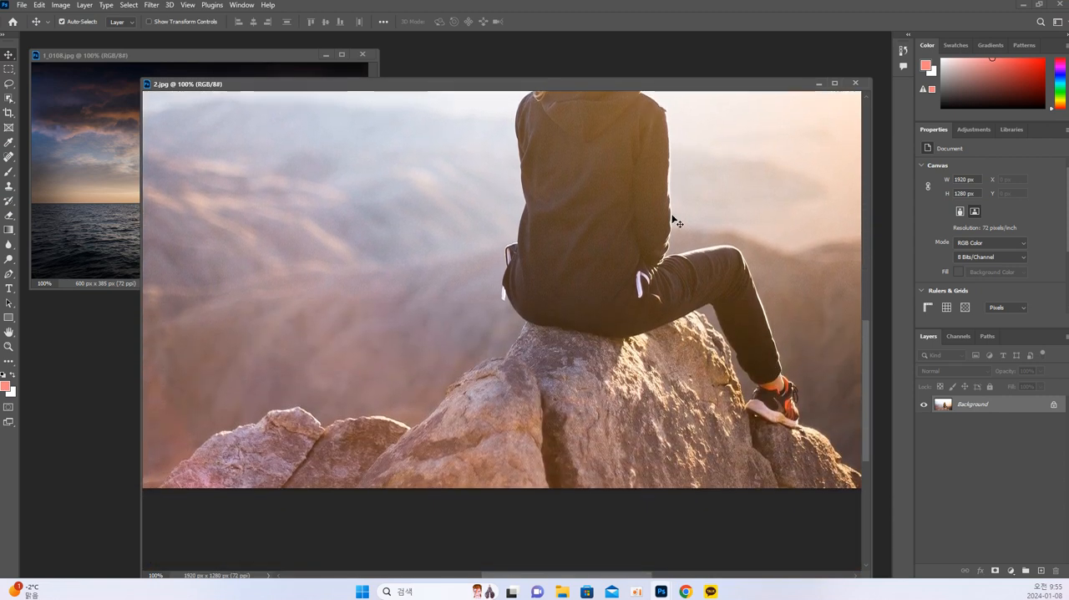
left_click_drag(564, 83, 514, 75)
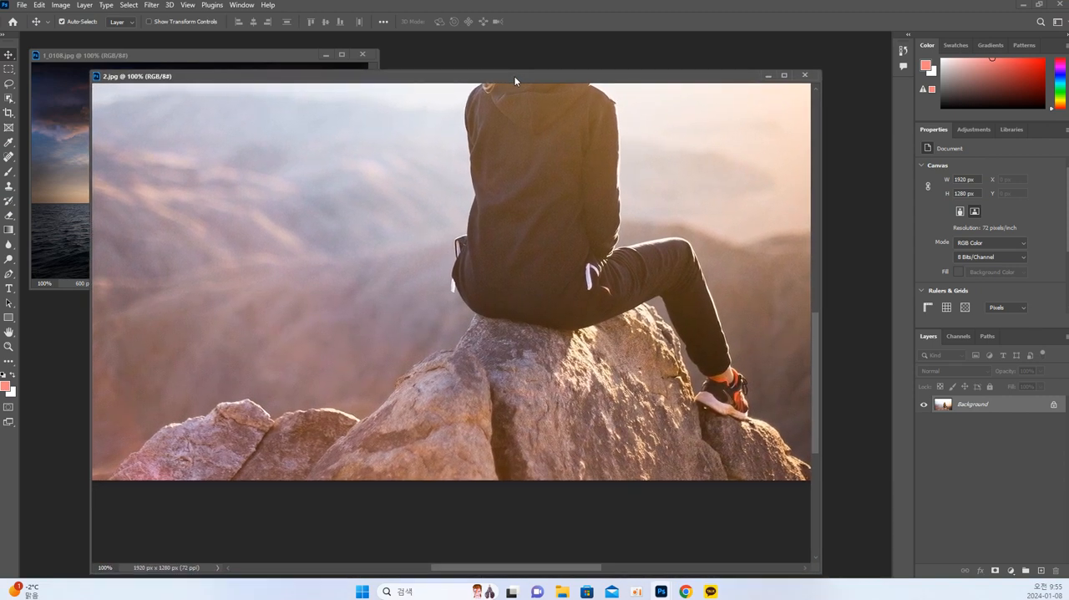
key("ctrl")
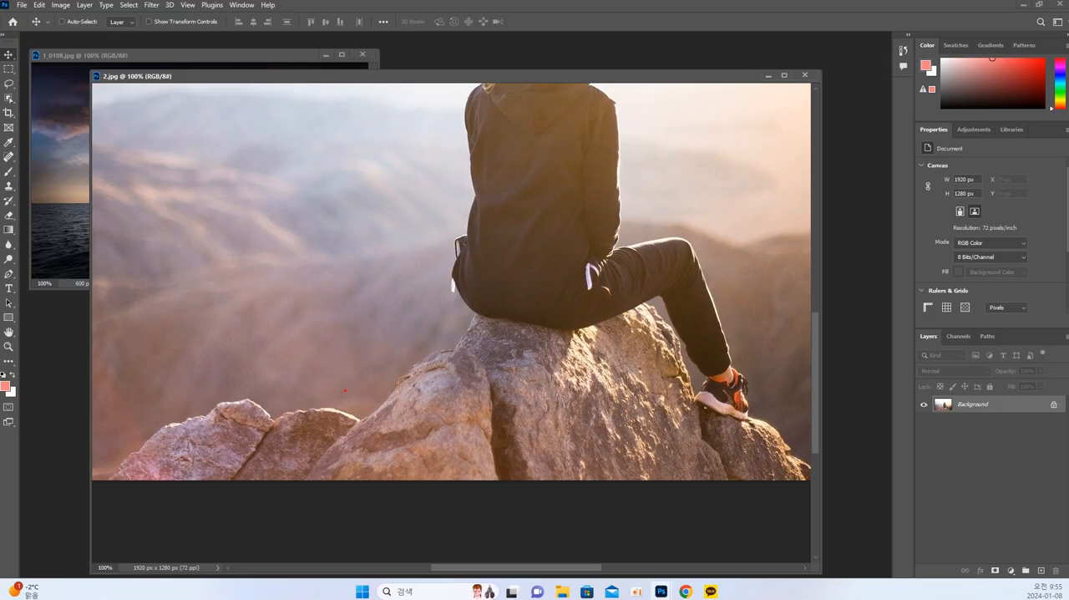
mouse_move(338, 369)
left_mouse_down()
mouse_move(365, 420)
mouse_move(386, 376)
mouse_move(399, 393)
mouse_move(404, 379)
mouse_move(390, 378)
left_mouse_up()
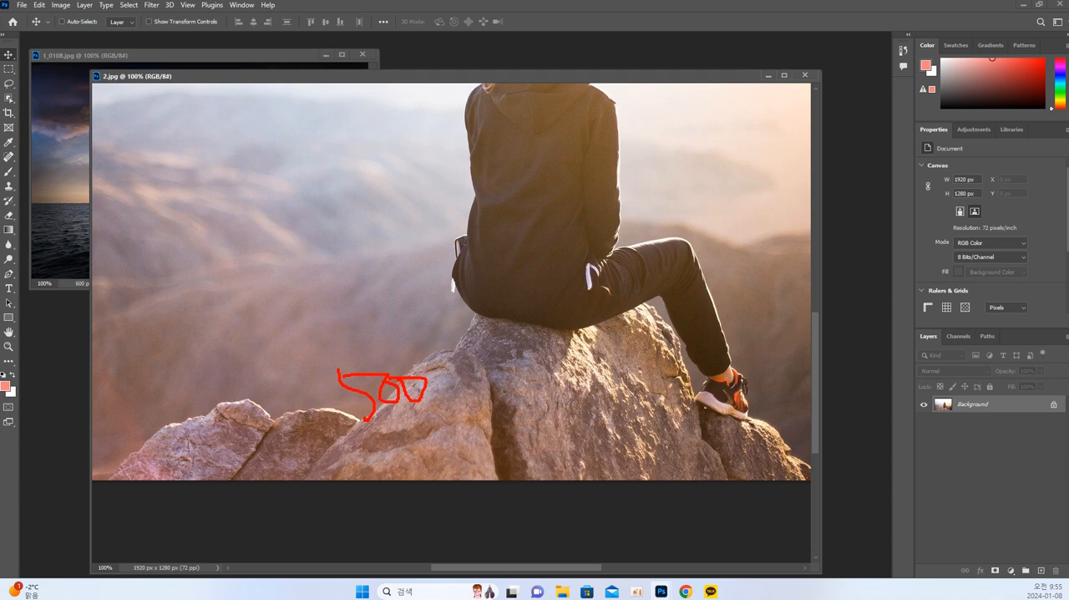
key("Escape")
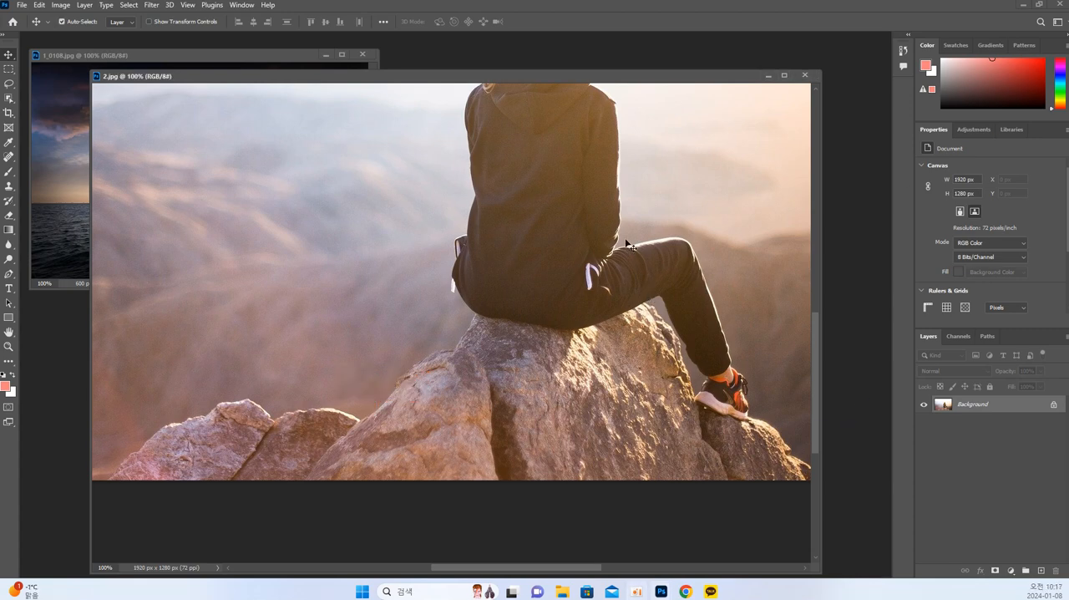
Nudge the floating 2.jpg window and pan its image to show more of the seated woman's upper body.
left_click_drag(222, 81, 233, 78)
left_click_drag(269, 195, 303, 248)
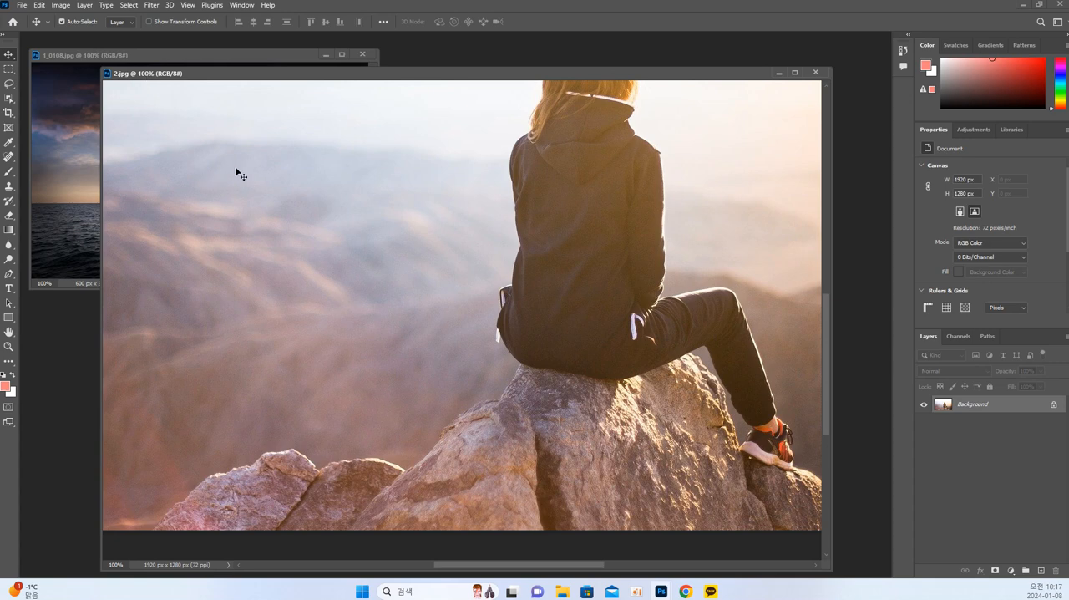
left_click_drag(217, 71, 223, 77)
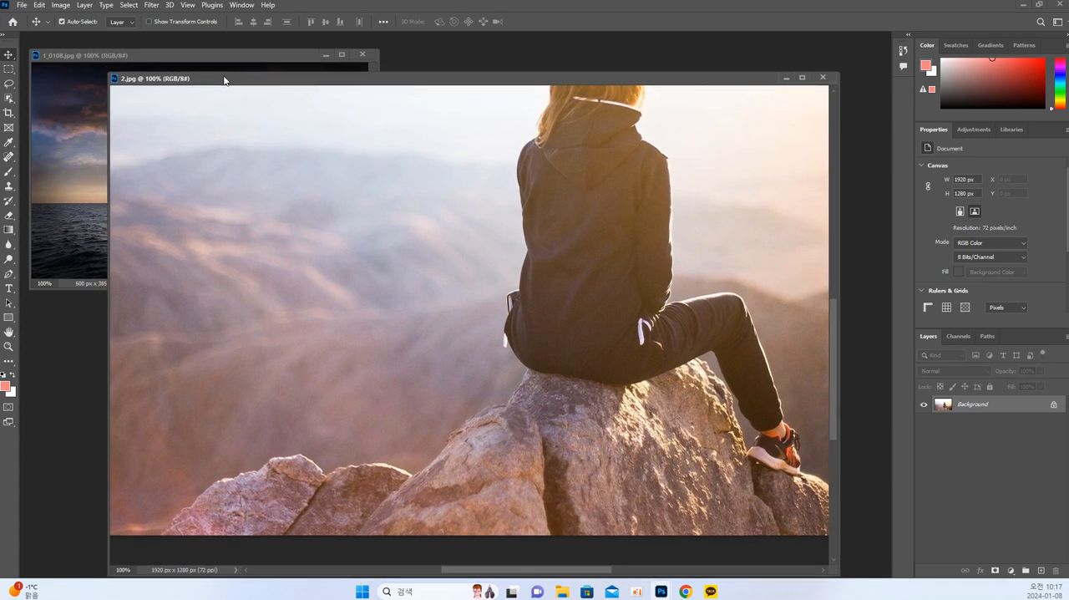
Resize 2.jpg to a width of 500 pixels with its proportions kept.
scroll(237, 155, "up", 3)
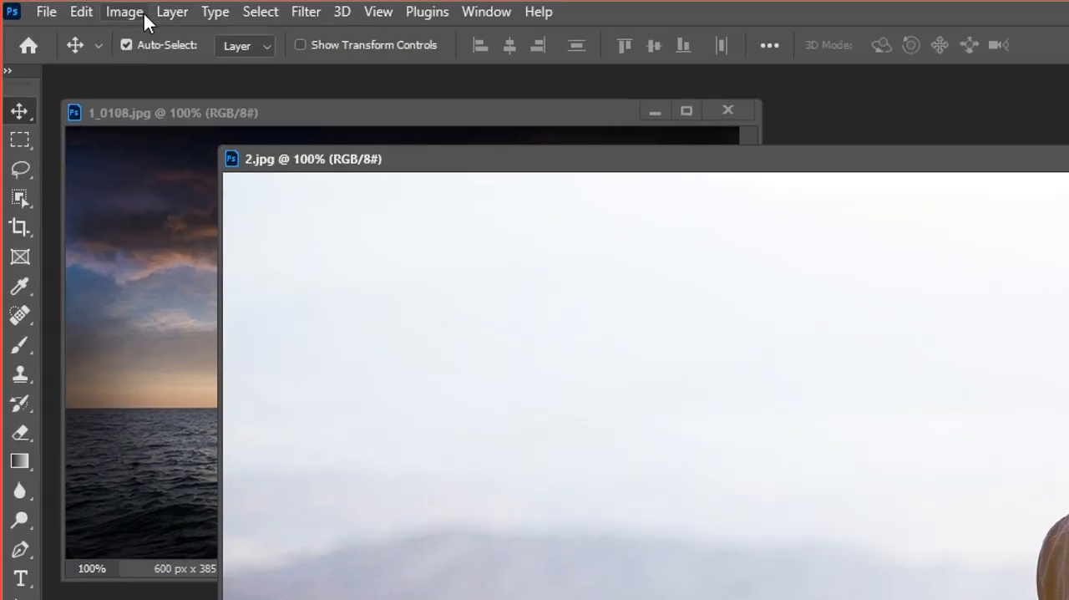
left_click(65, 5)
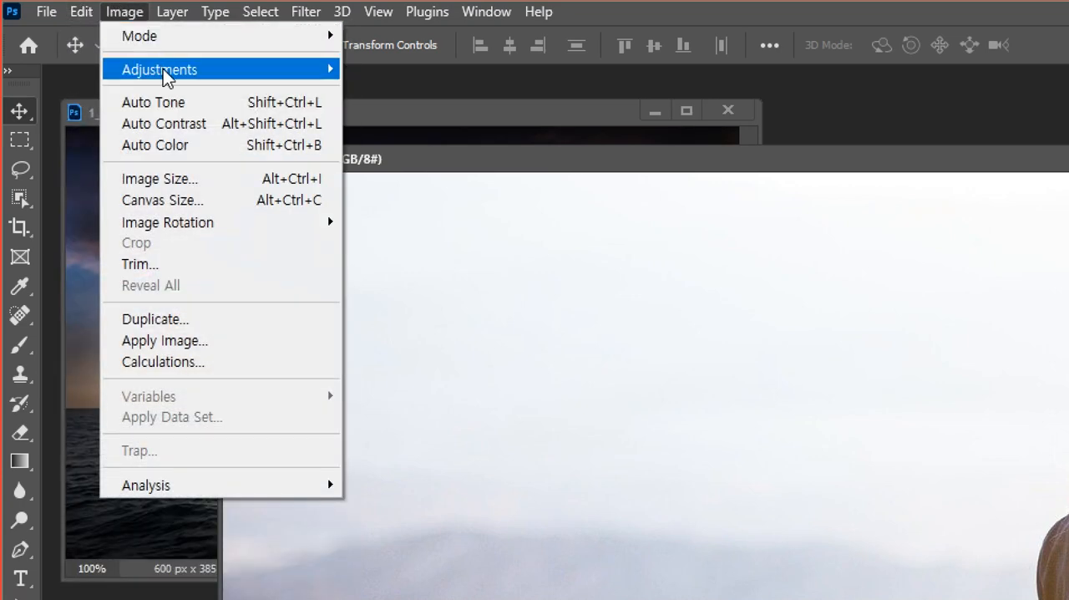
left_click(183, 185)
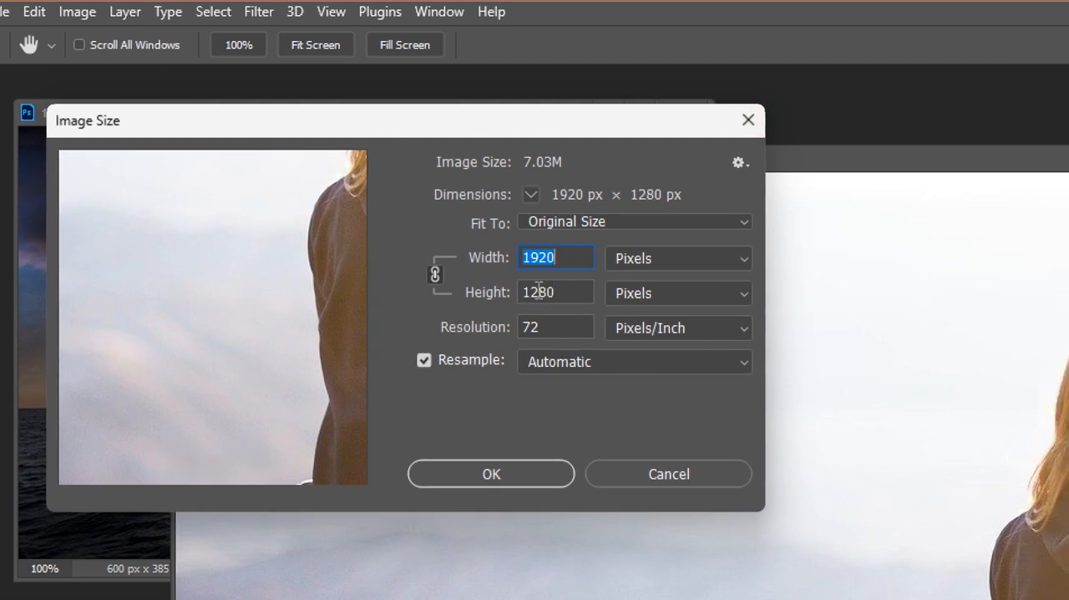
left_click(566, 261)
left_click_drag(566, 260, 515, 256)
type("500")
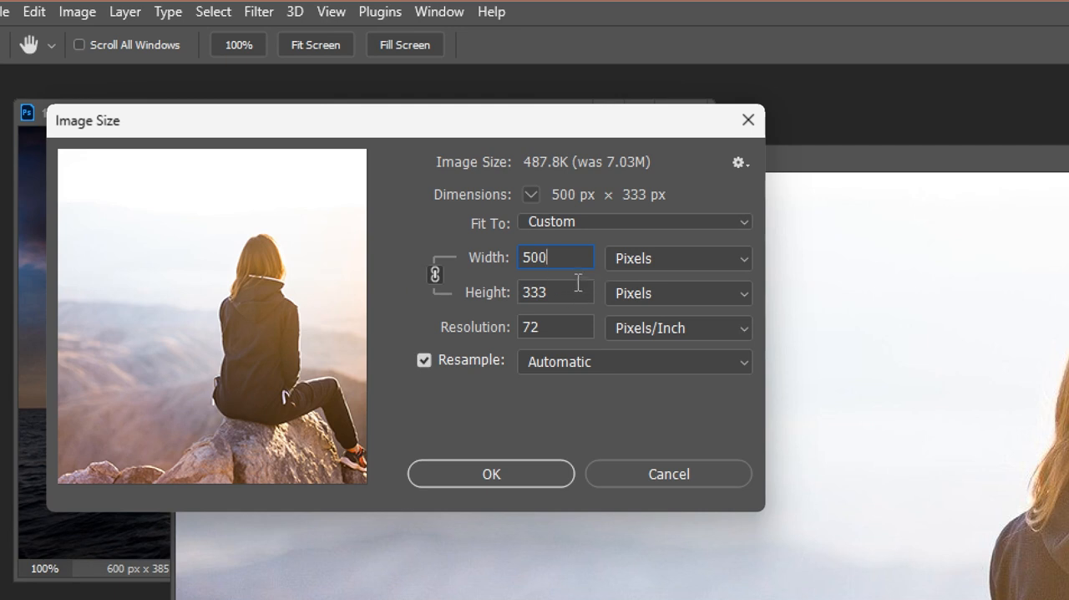
left_click(538, 475)
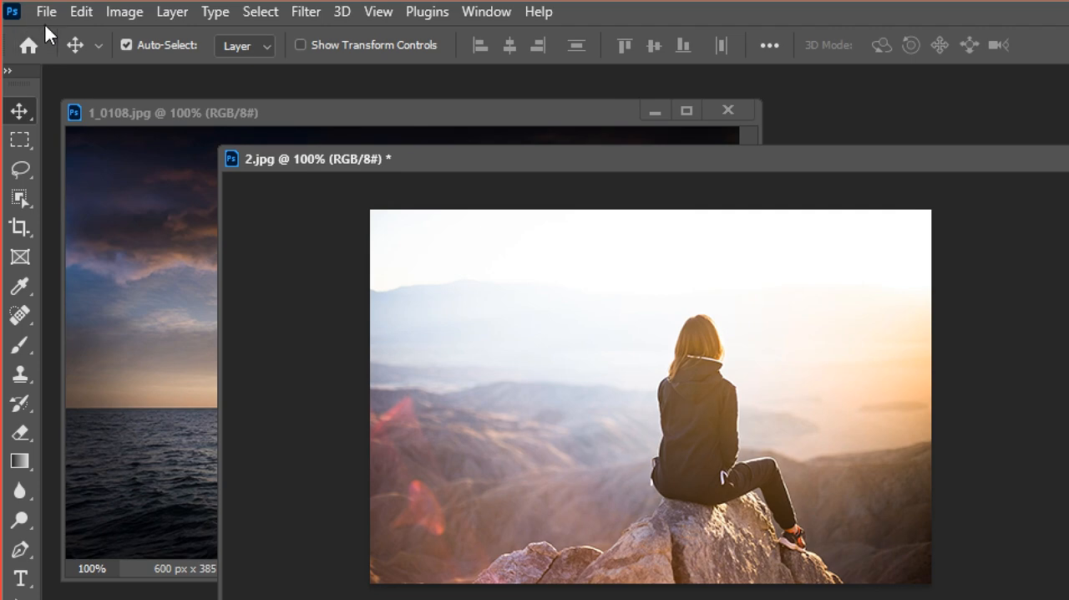
Save the resized image as a separate JPEG named 2_0108 at maximum quality 12.
left_click(44, 12)
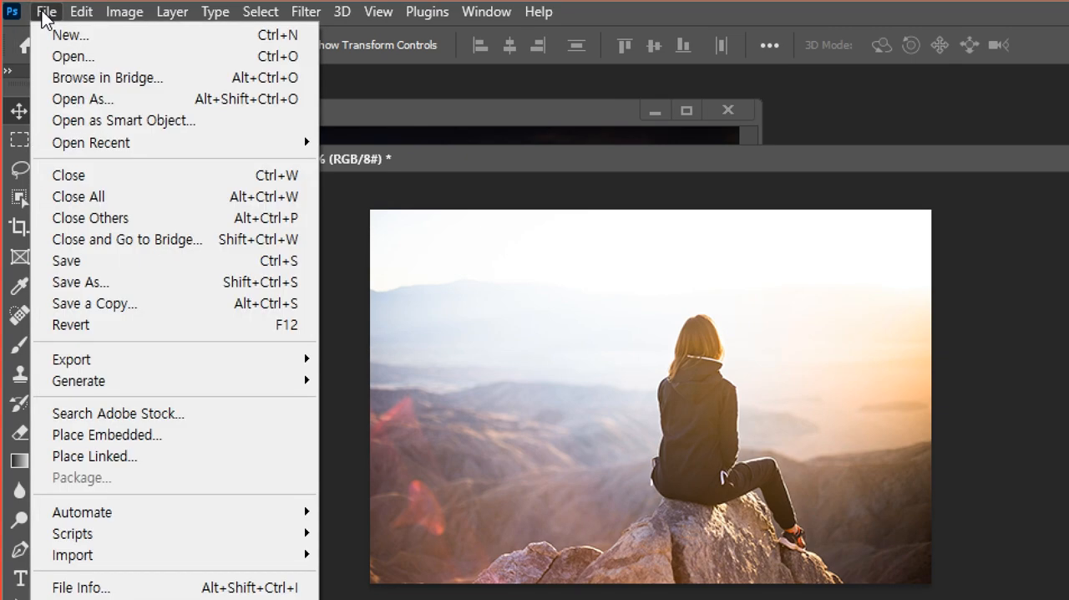
left_click(92, 284)
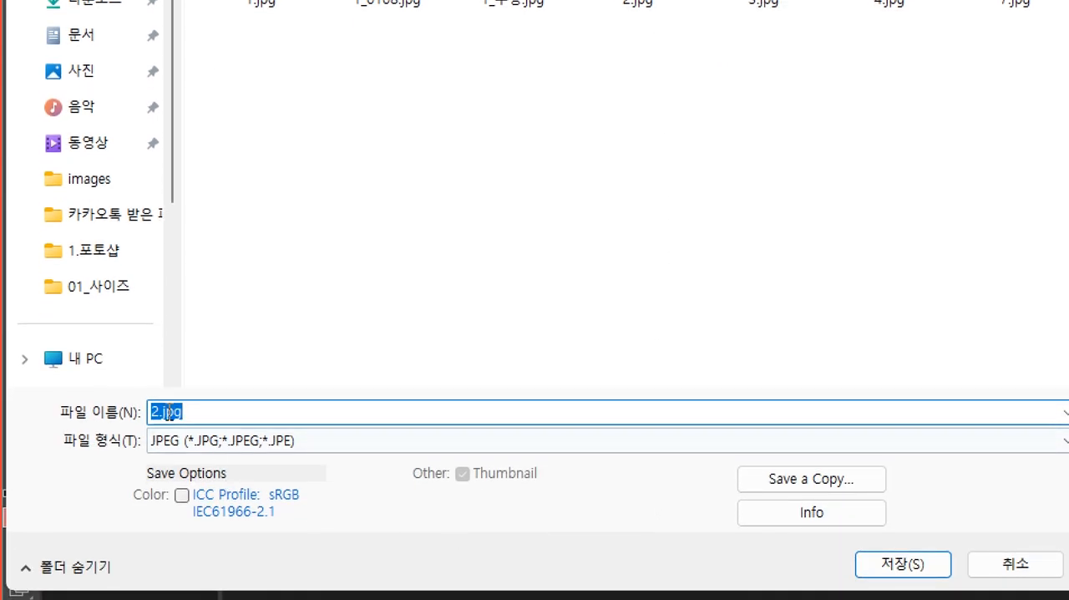
type("2")
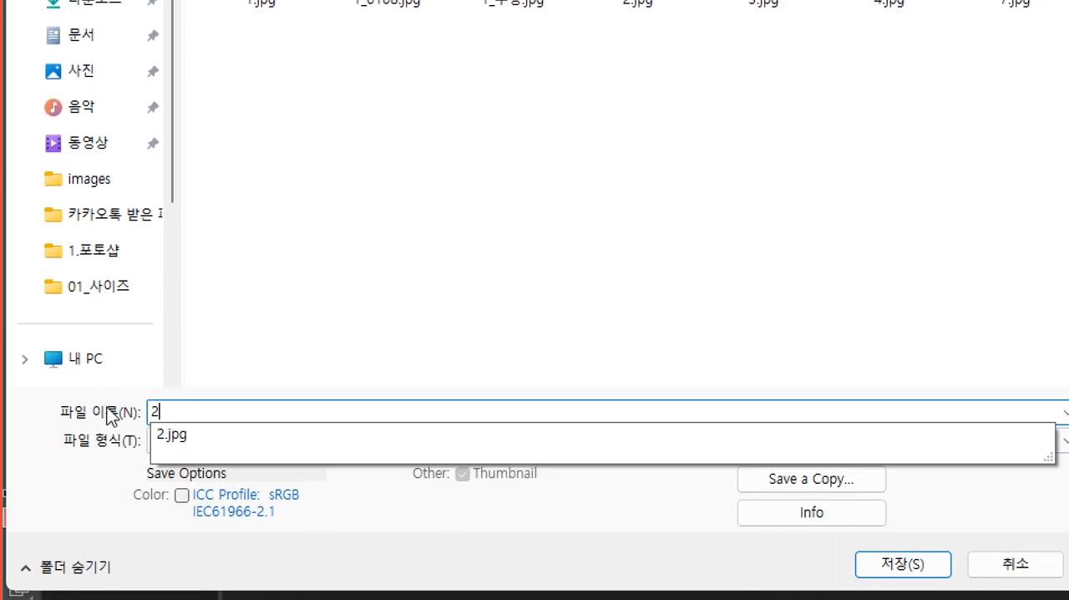
type("_010")
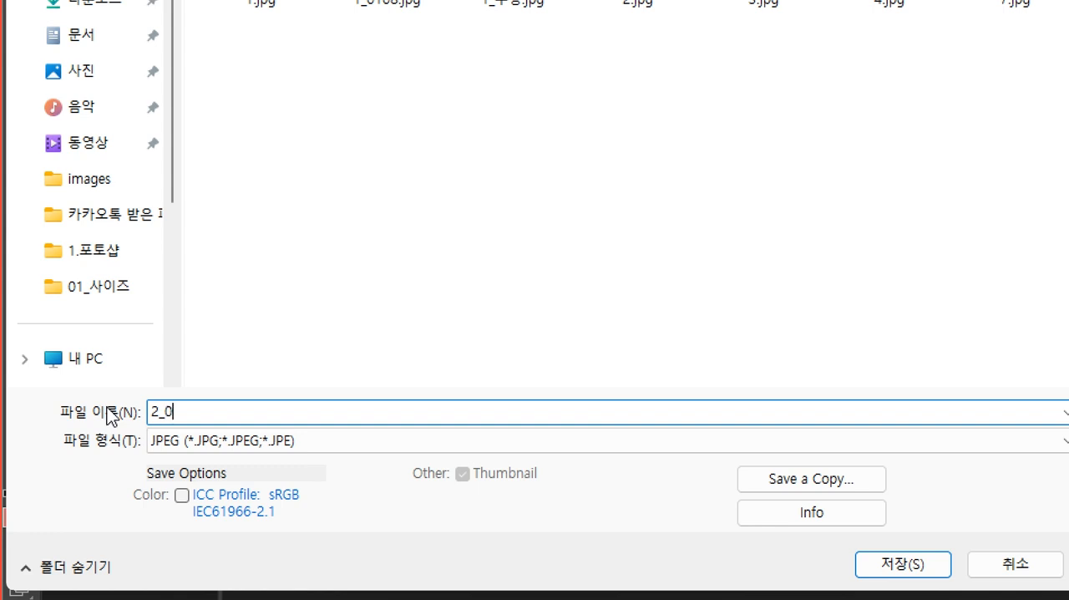
type("8")
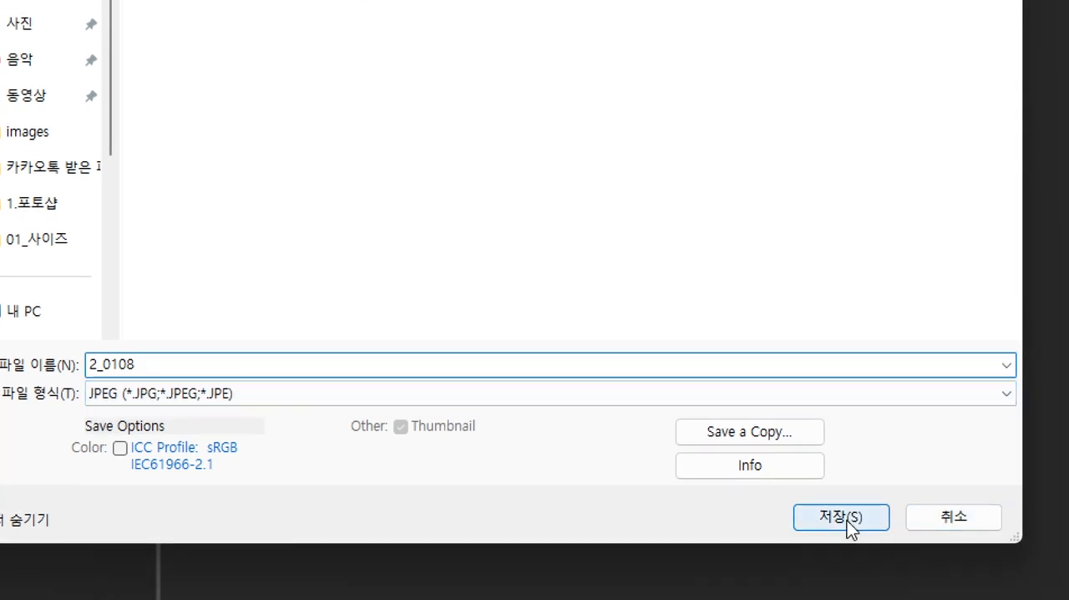
left_click(847, 520)
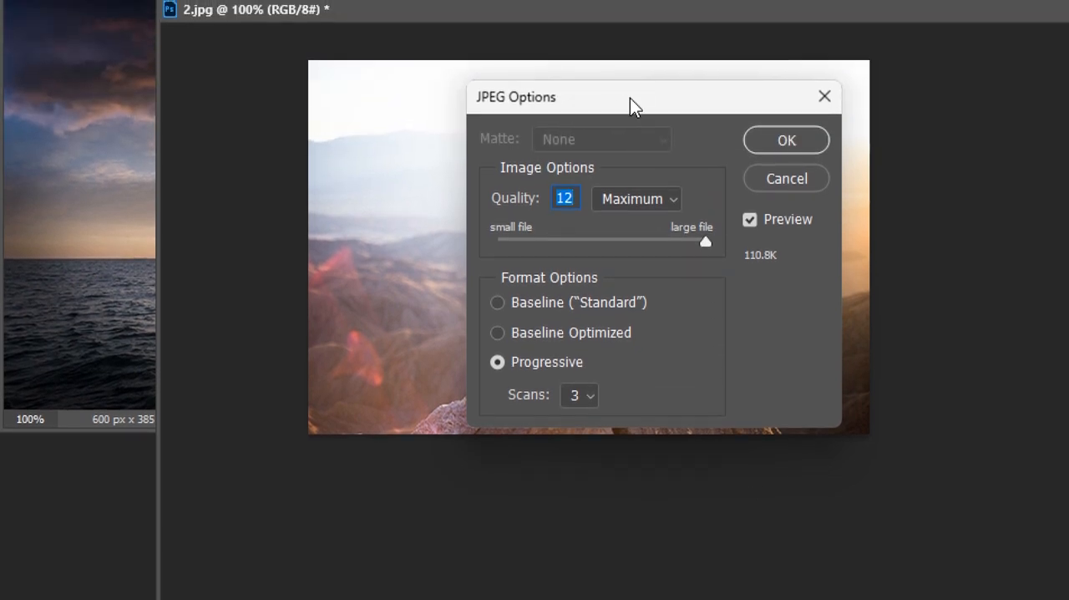
left_click_drag(629, 0, 584, 0)
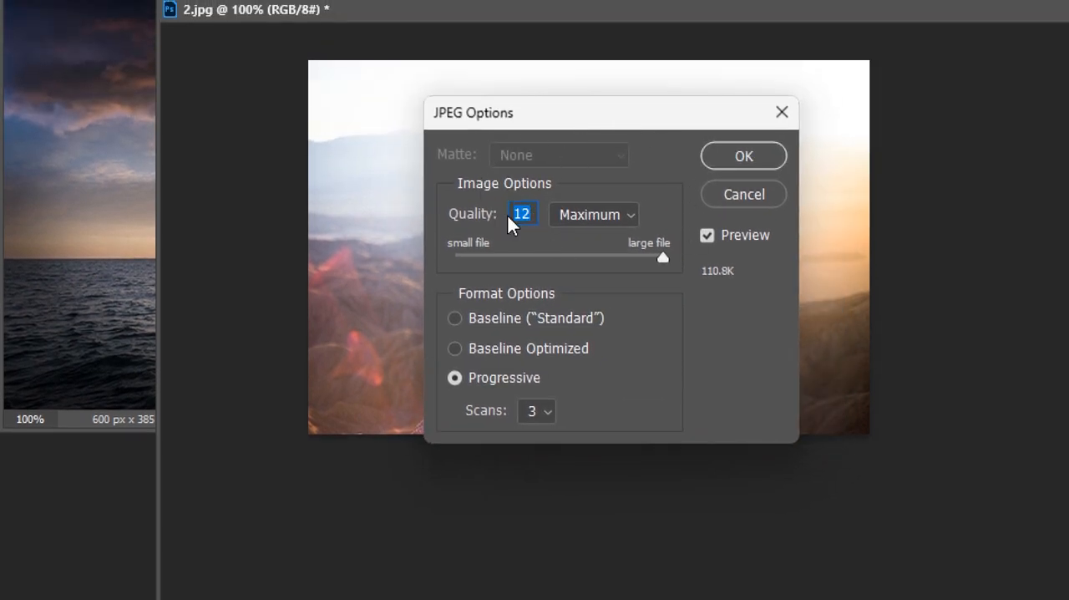
left_click(663, 257)
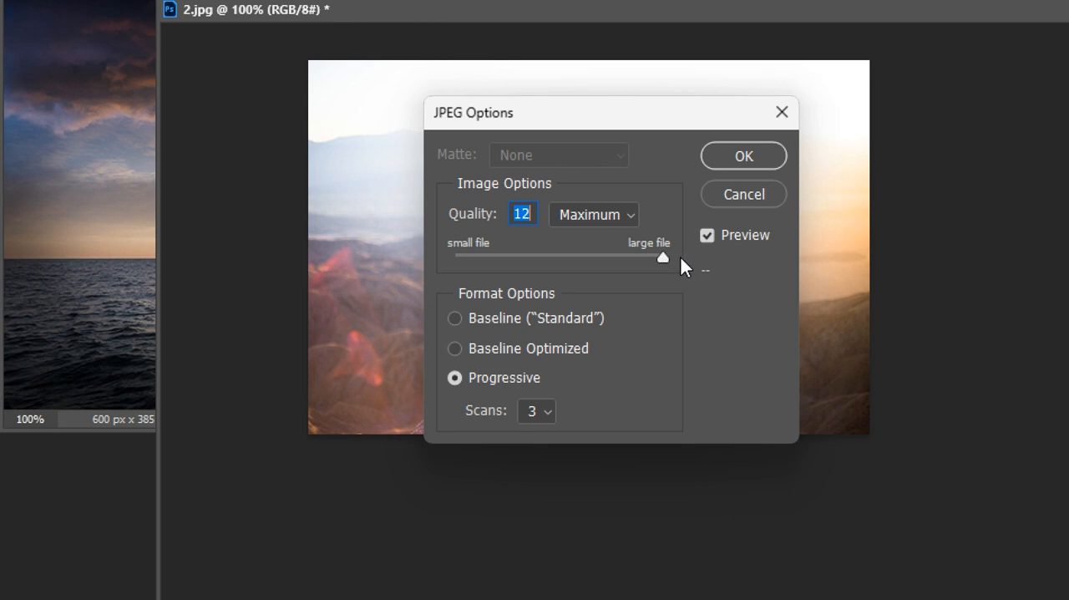
left_click(743, 156)
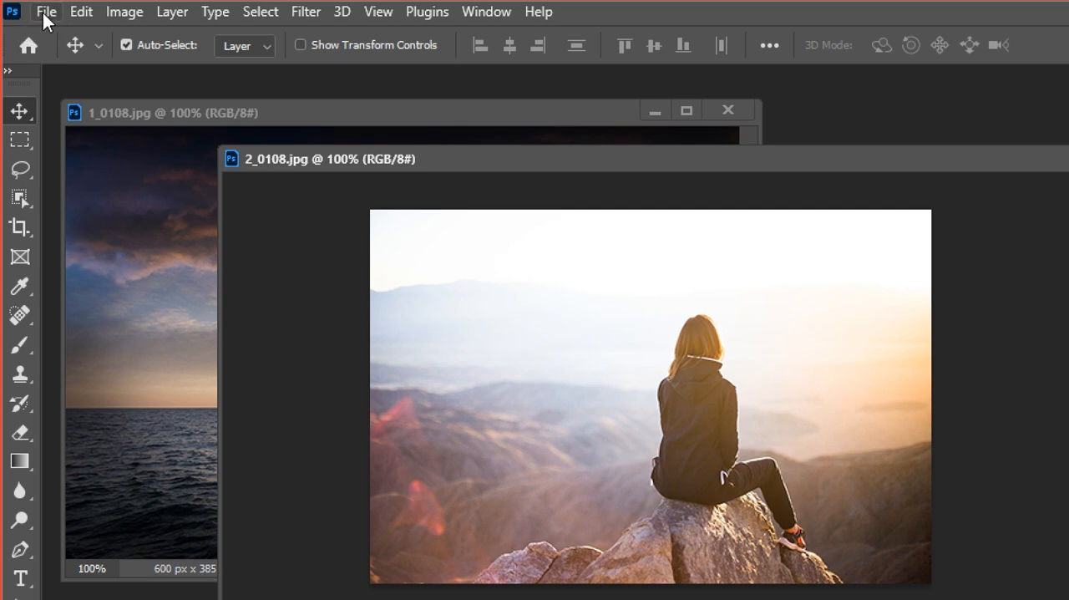
left_click(52, 15)
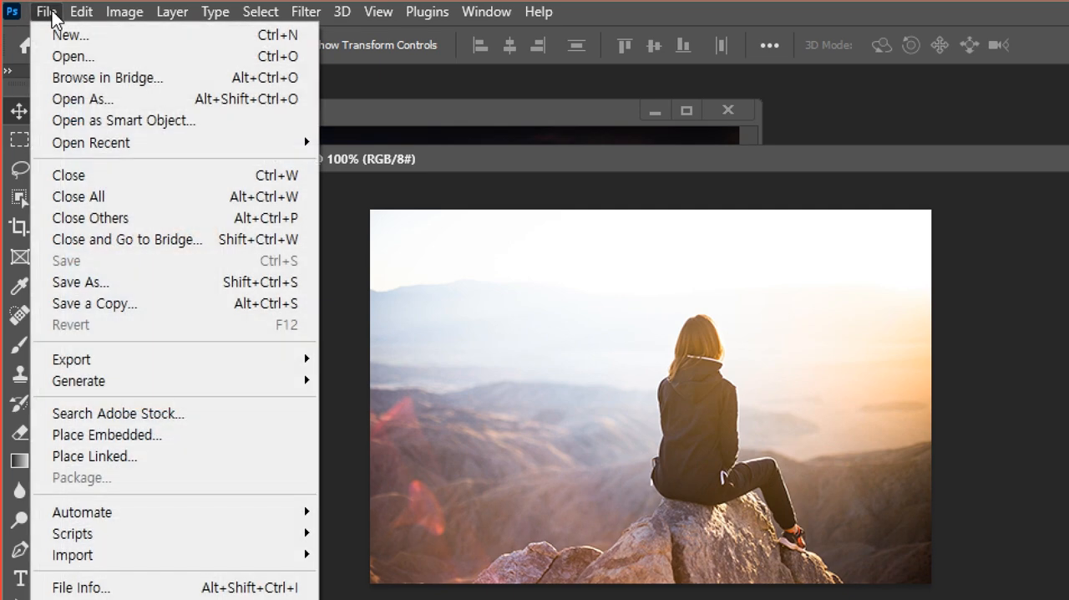
left_click(58, 57)
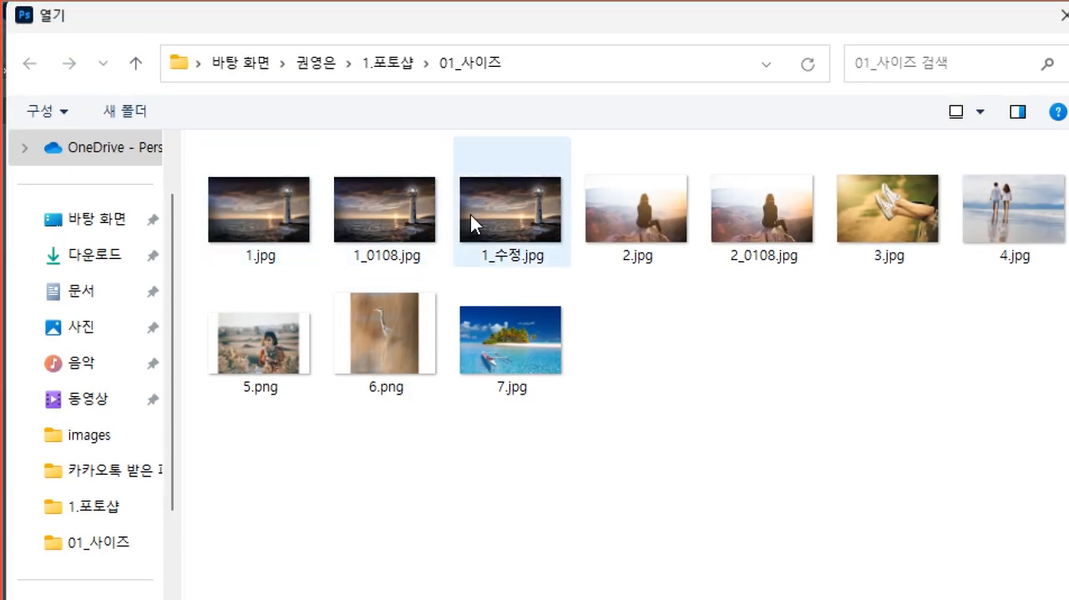
left_click(868, 219)
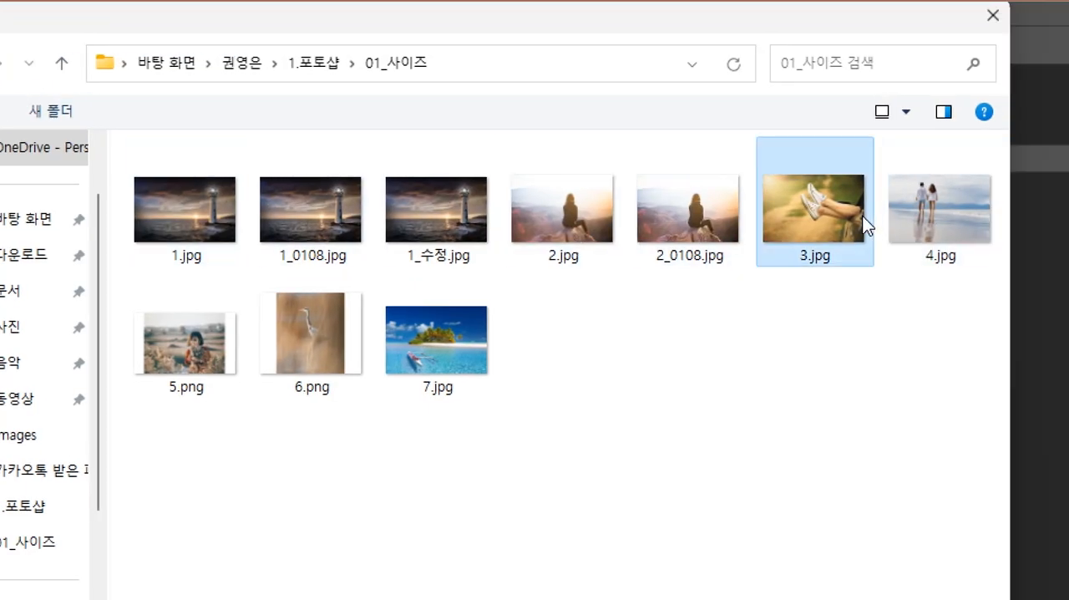
left_click(939, 227)
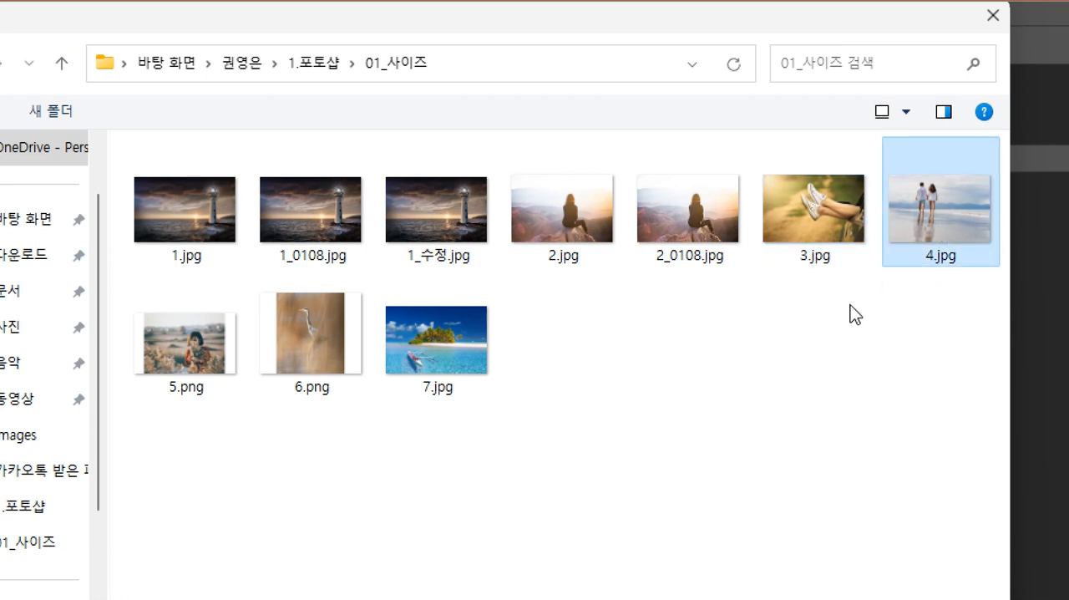
left_click(819, 218)
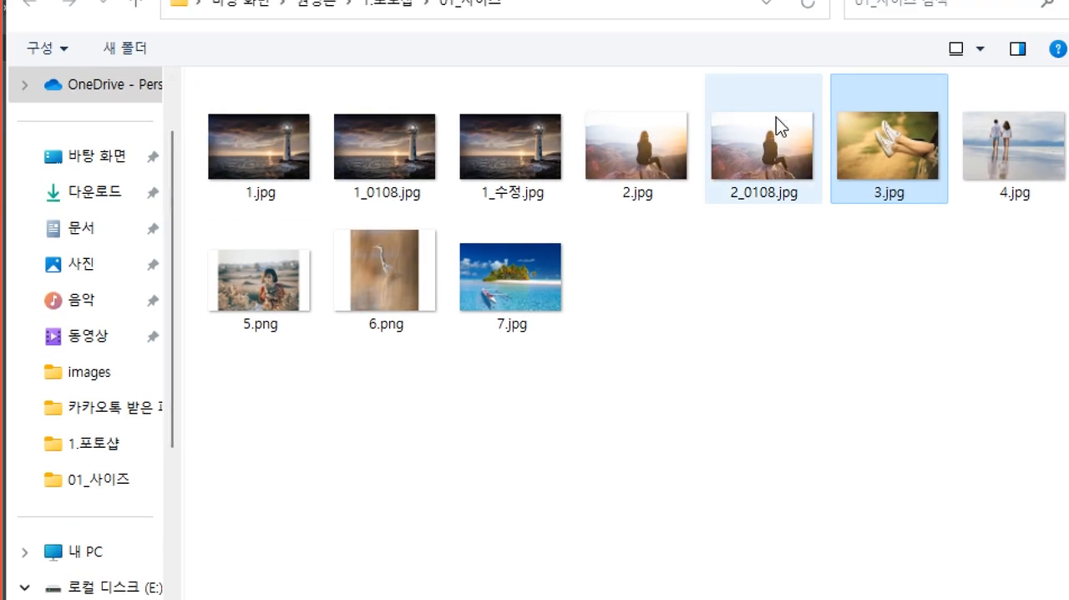
left_click_drag(810, 230, 793, 267)
key("ctrl+z")
mouse_move(838, 243)
left_mouse_down()
mouse_move(860, 262)
mouse_move(839, 277)
left_mouse_up()
mouse_move(877, 247)
left_mouse_down()
mouse_move(880, 278)
mouse_move(873, 261)
mouse_move(905, 247)
left_mouse_up()
mouse_move(903, 248)
left_mouse_down()
mouse_move(900, 272)
mouse_move(917, 251)
left_mouse_up()
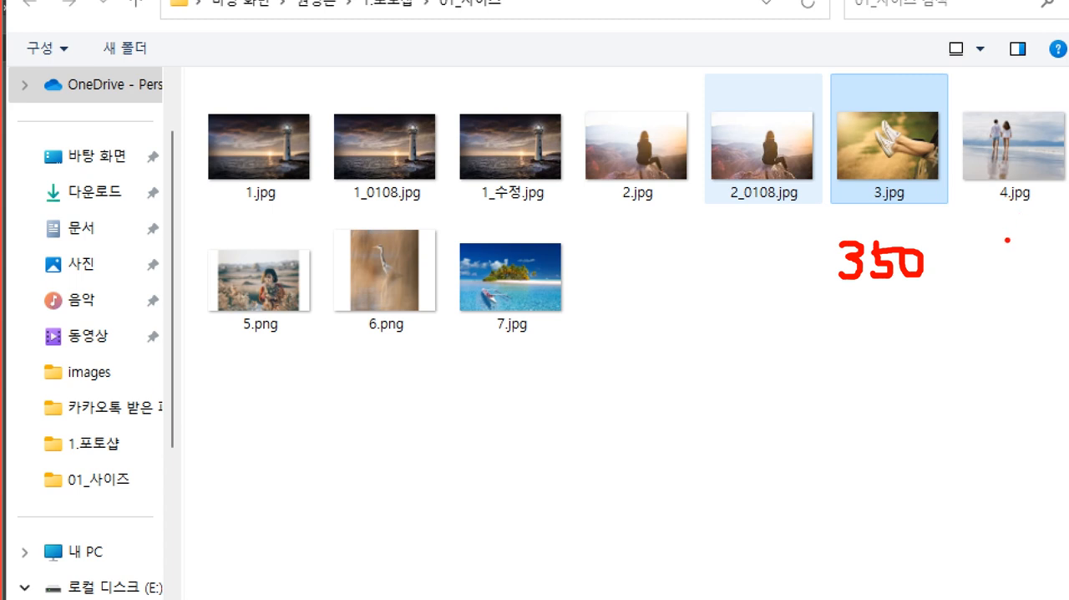
mouse_move(1011, 228)
left_mouse_down()
mouse_move(1012, 248)
mouse_move(1002, 249)
left_mouse_up()
mouse_move(1032, 232)
left_mouse_down()
mouse_move(1043, 251)
mouse_move(1049, 236)
left_mouse_up()
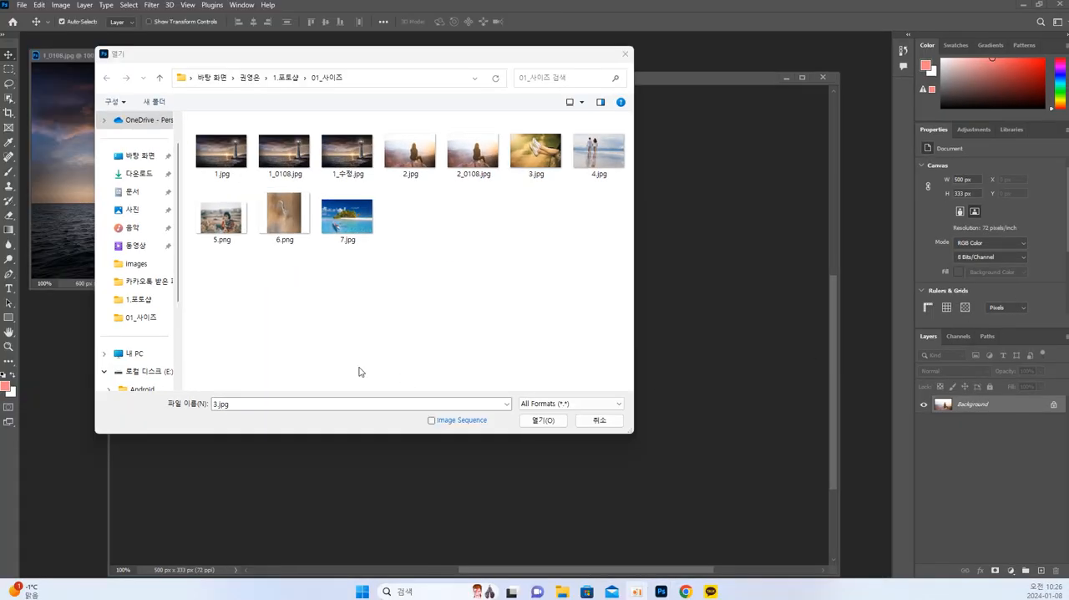
left_click(357, 370)
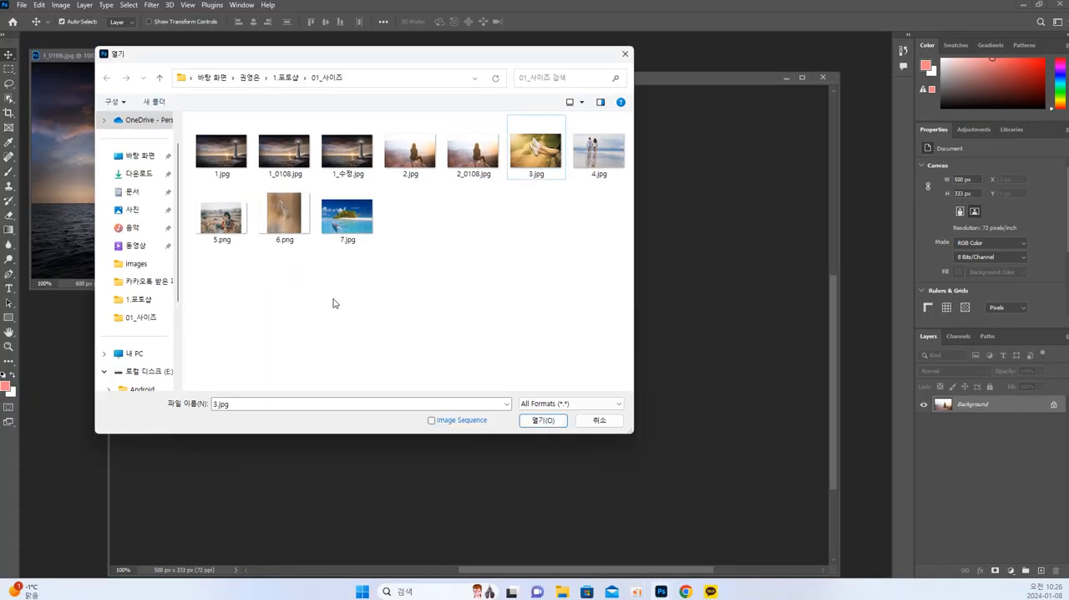
left_click_drag(265, 63, 253, 65)
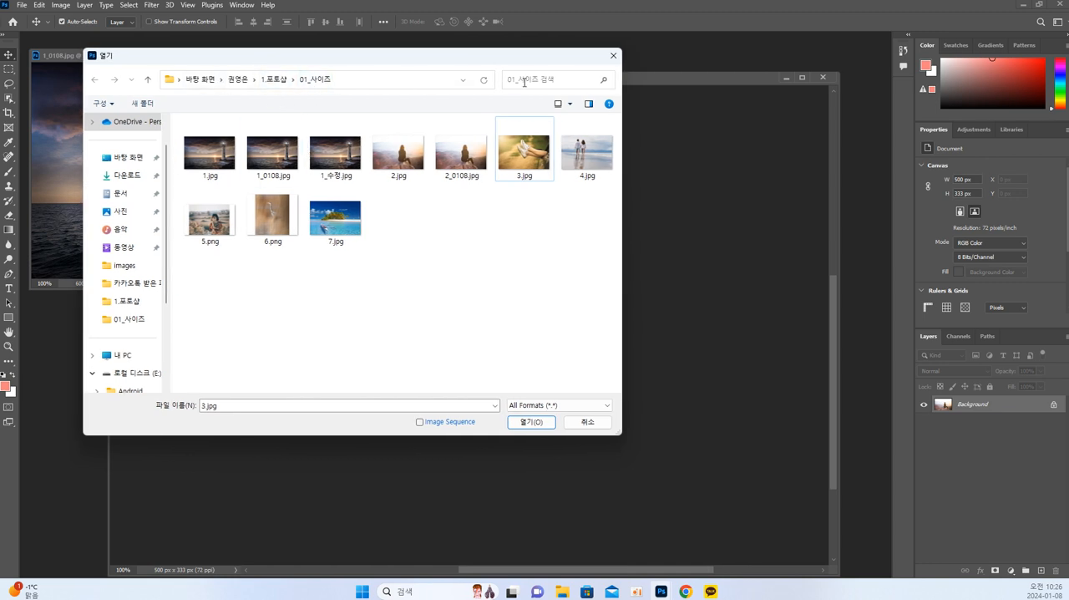
left_click(613, 55)
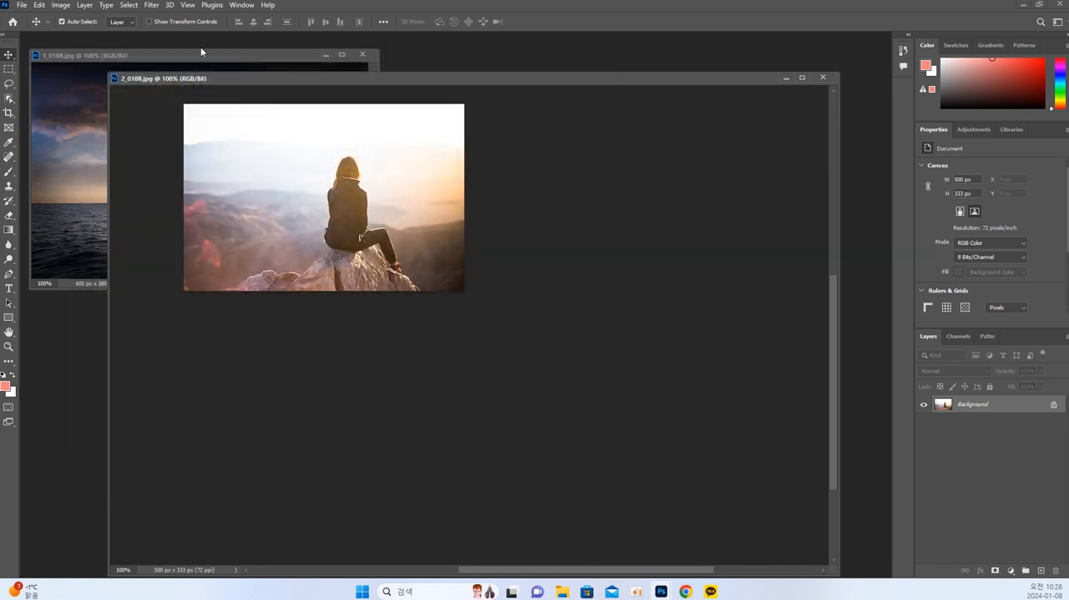
Open 5.png from the 01_사이즈 folder and enlarge its floating document window.
left_click(22, 5)
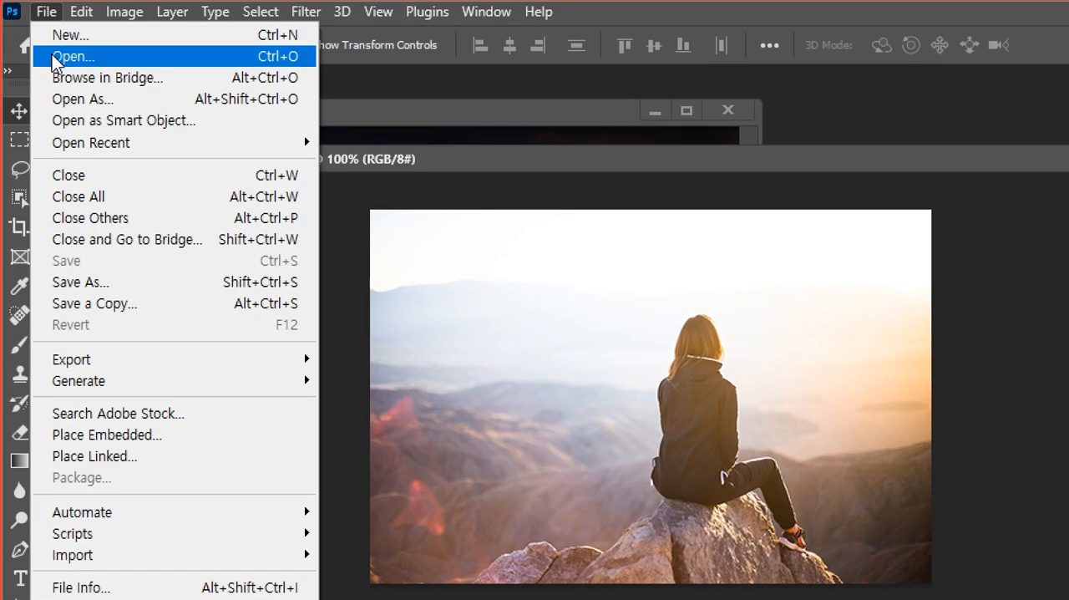
left_click(52, 56)
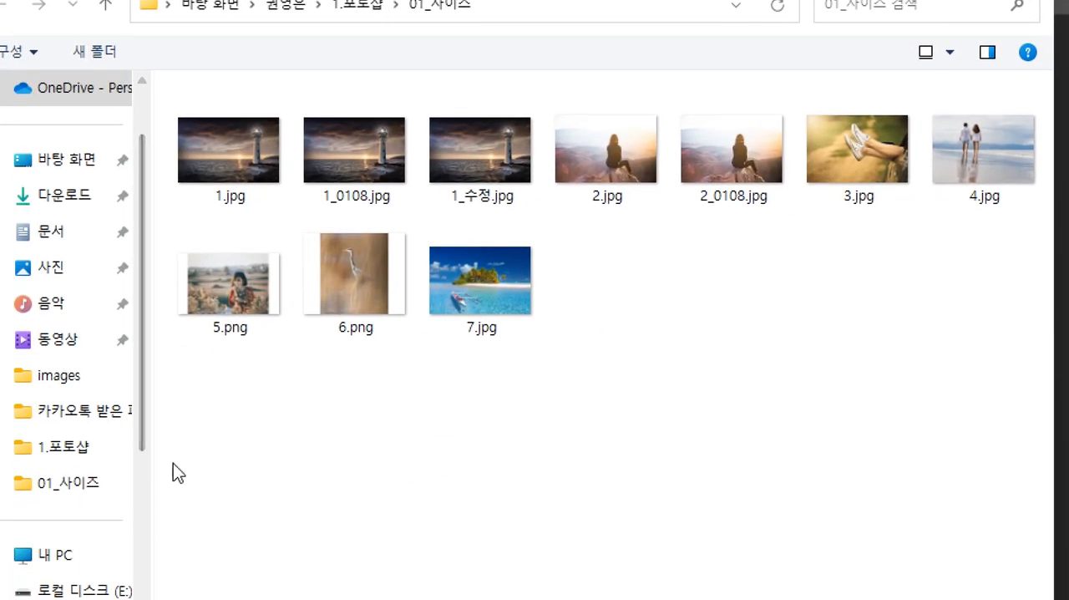
left_click(203, 298)
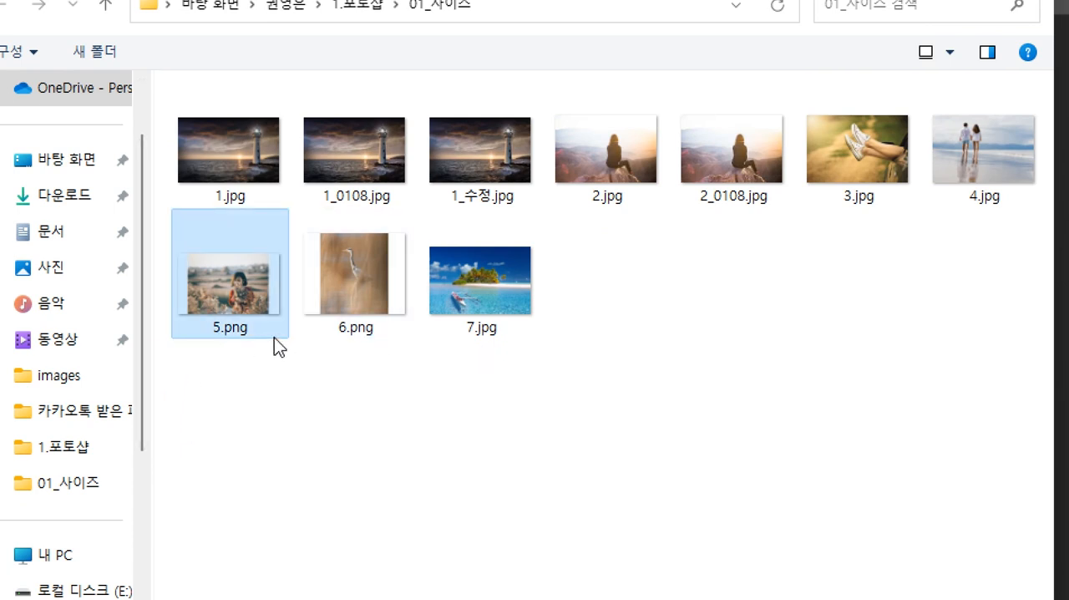
mouse_move(274, 337)
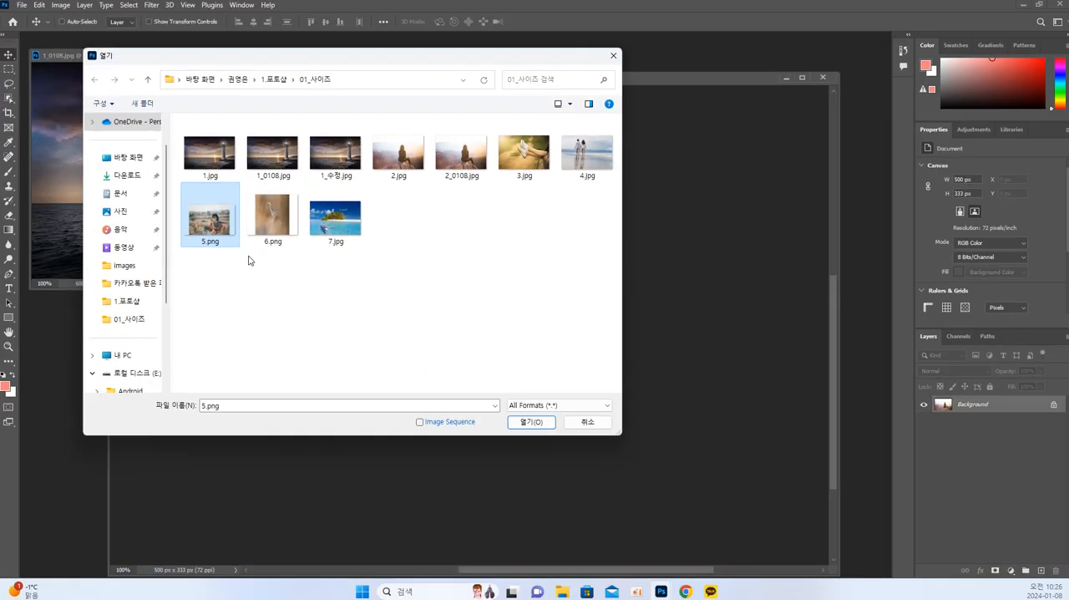
left_click(519, 426)
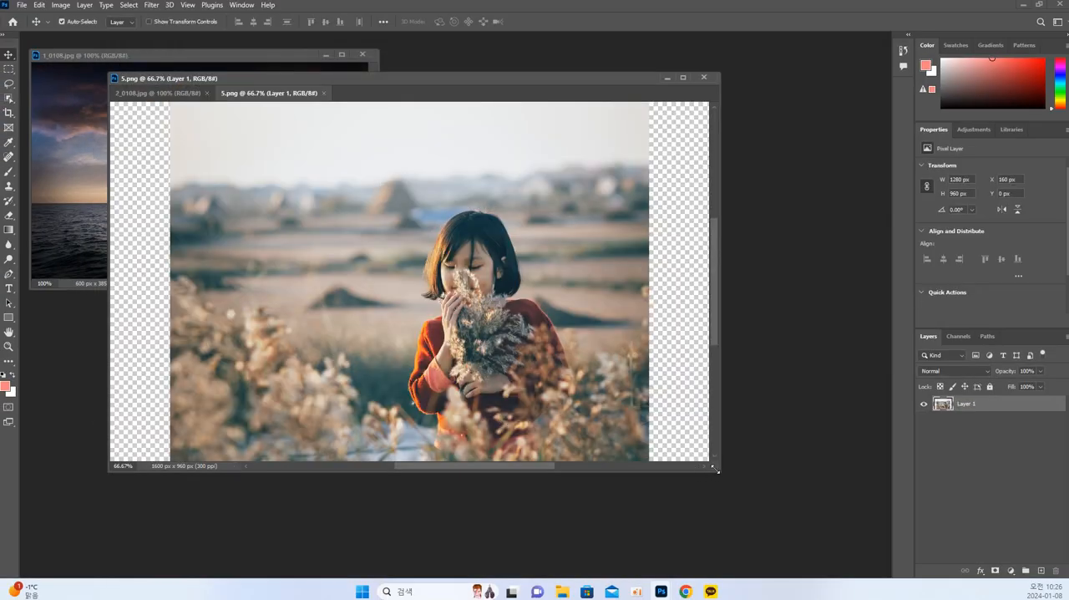
left_click_drag(712, 462, 778, 515)
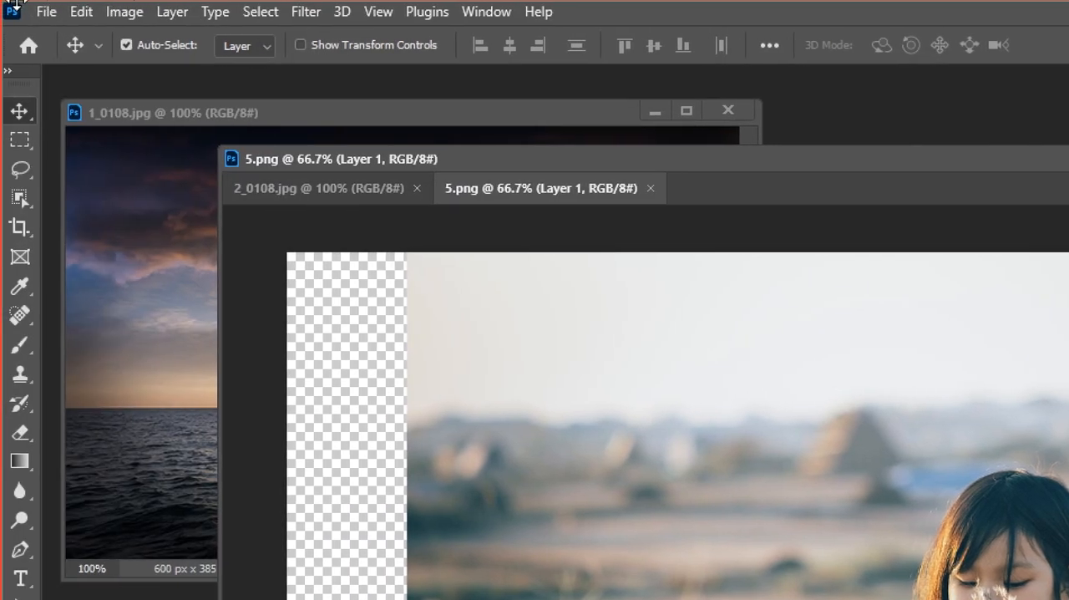
Set the resolution of 5.png to 72 pixels/inch with resampling on, scaling down its pixel dimensions.
left_click(120, 14)
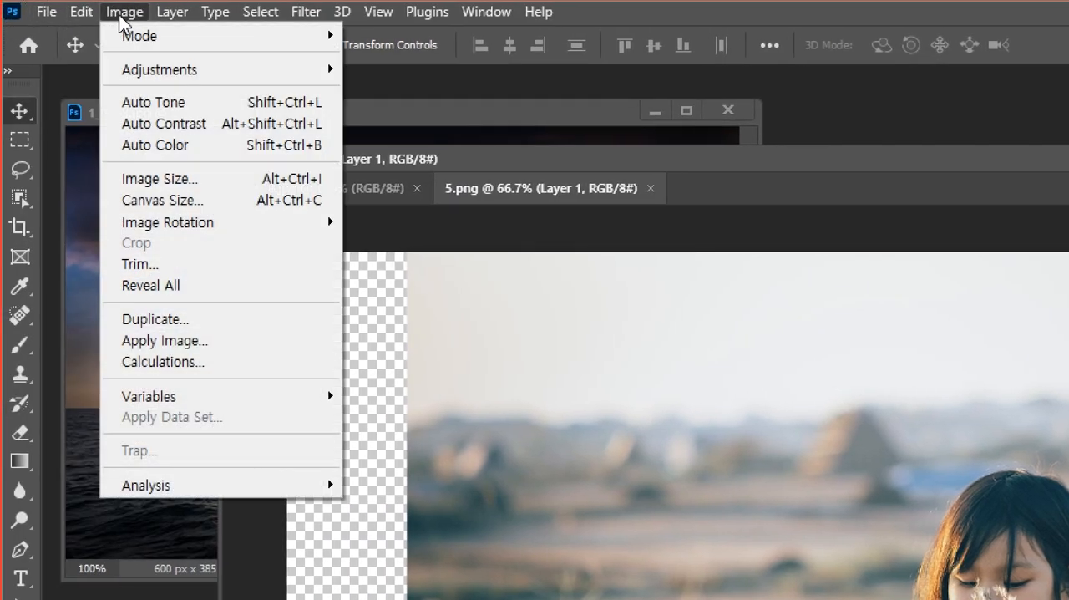
left_click(146, 185)
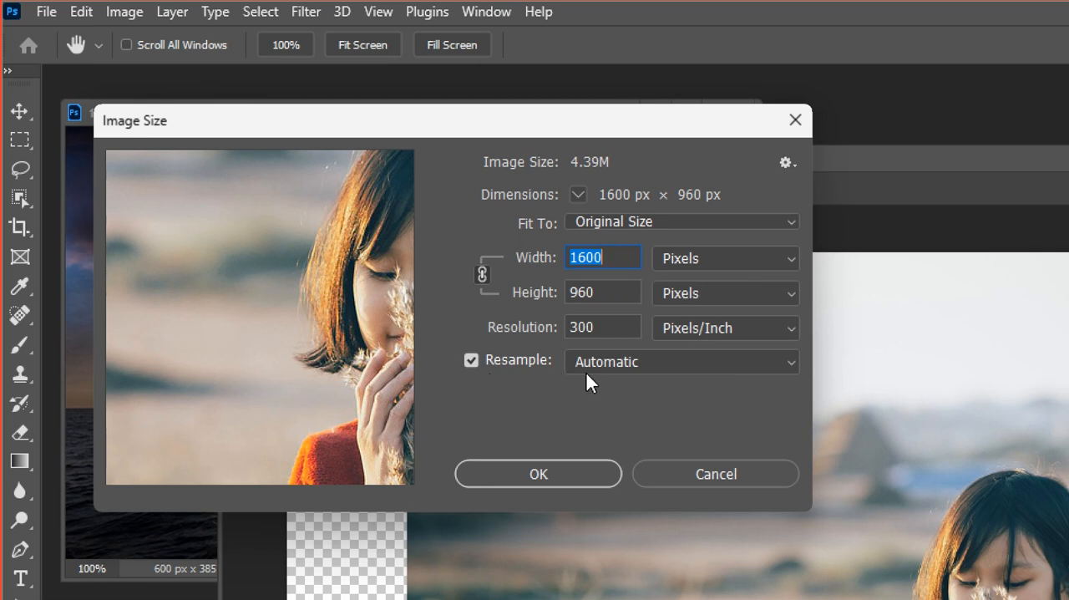
left_click_drag(626, 327, 491, 327)
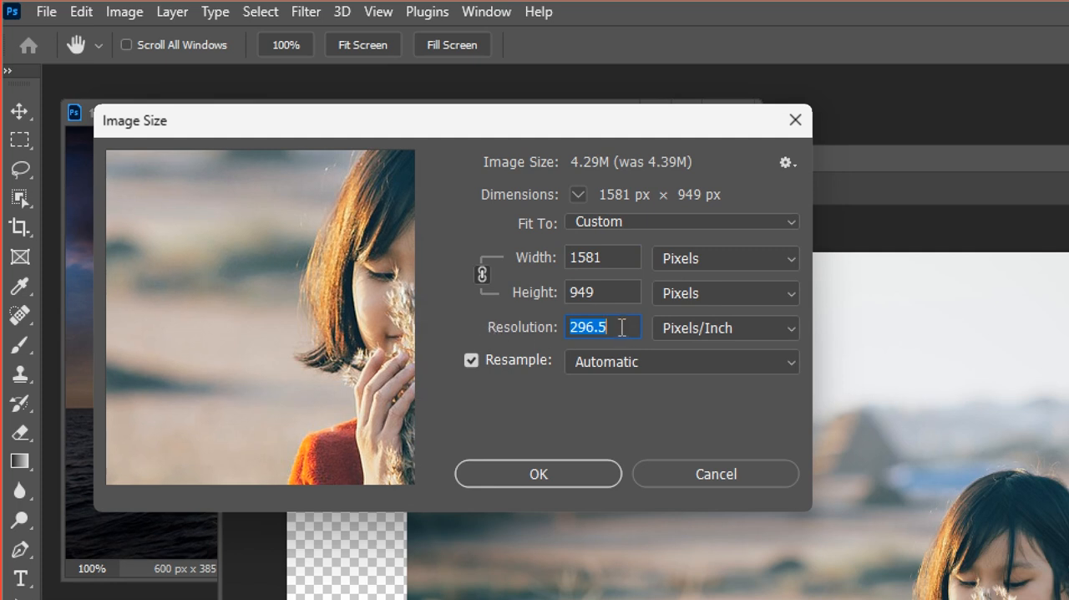
type("72")
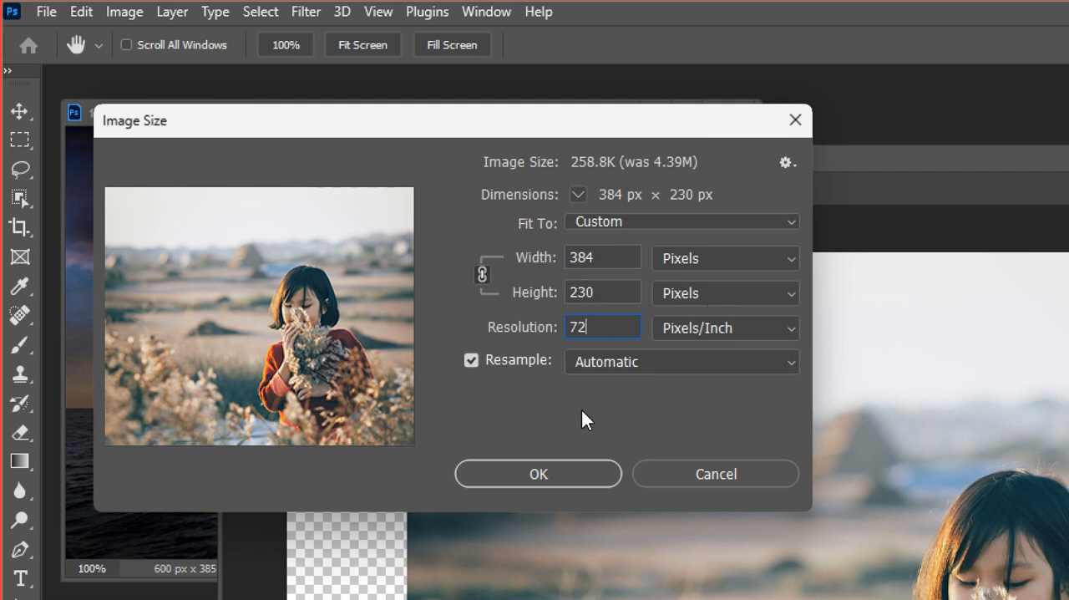
left_click(555, 471)
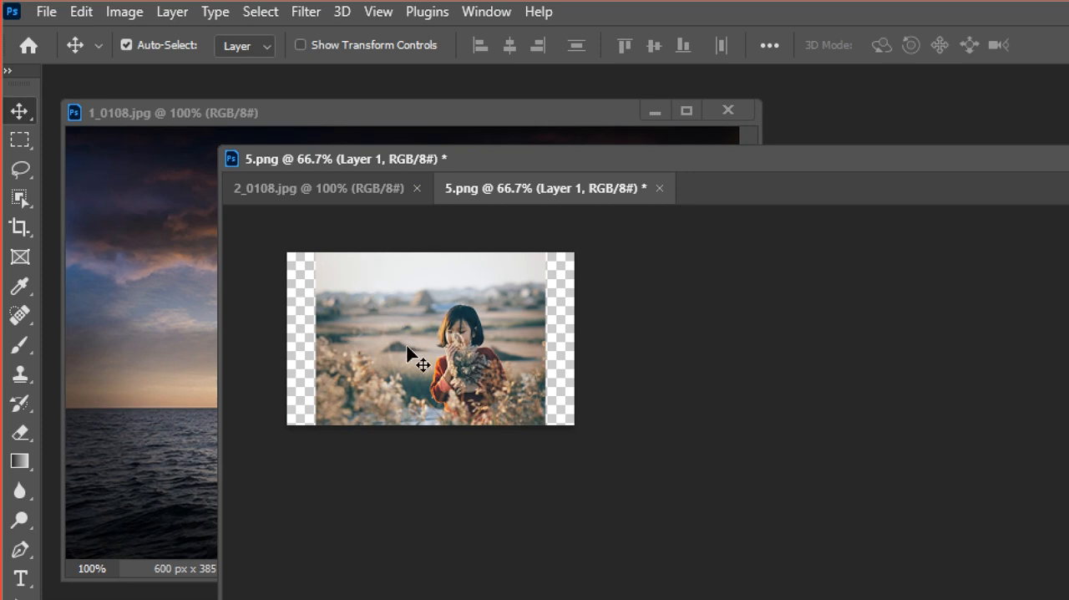
View 5.png at 100% zoom and reposition its floating document window in the workspace.
key("ctrl")
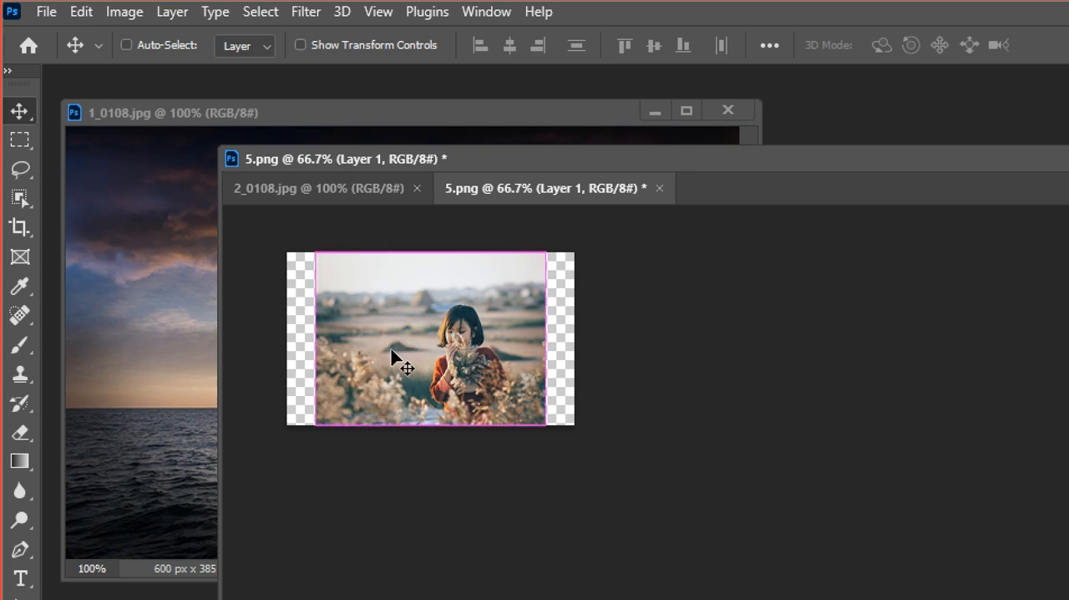
key("ctrl+plus")
key("space")
left_click_drag(389, 350, 608, 443)
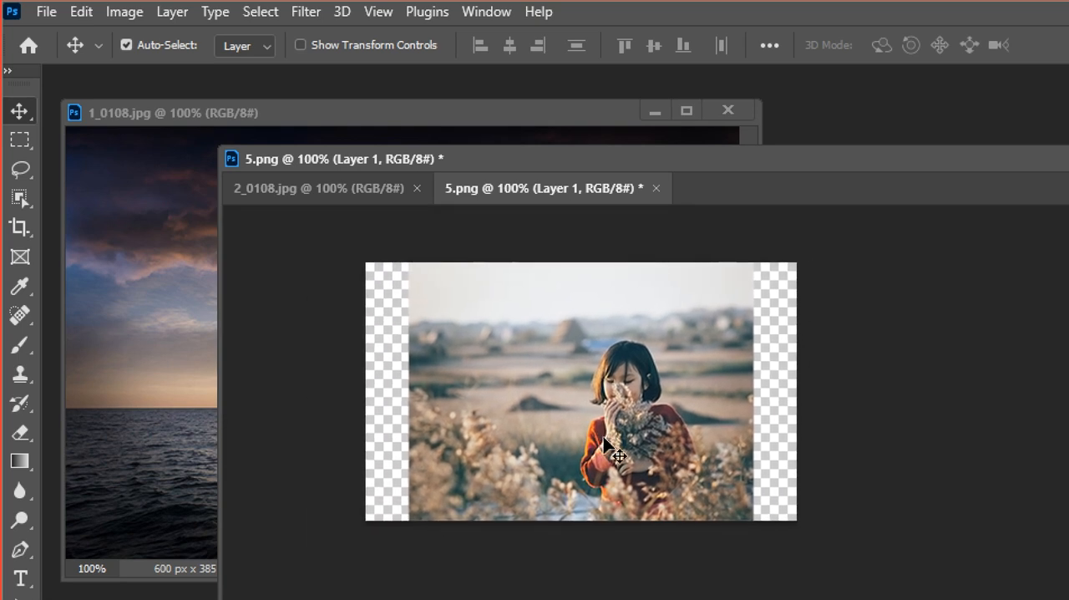
left_click_drag(618, 167, 551, 132)
double_click(556, 127)
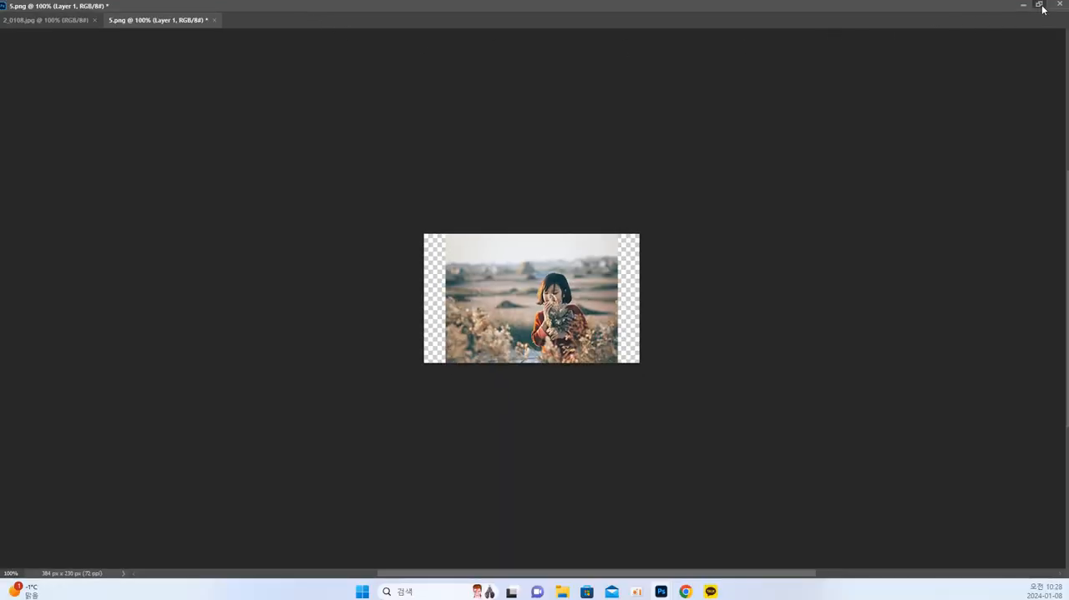
left_click(1039, 4)
left_click_drag(483, 13, 563, 87)
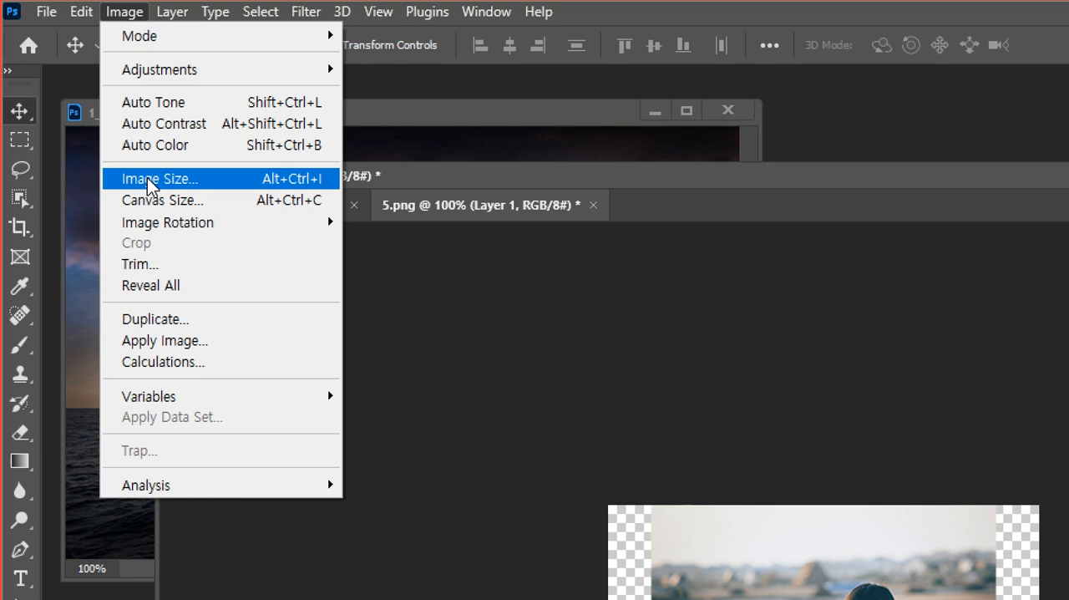
Reduce the canvas width of 5.png to 250 pixels from the centre anchor, accepting the clipping.
left_click(199, 201)
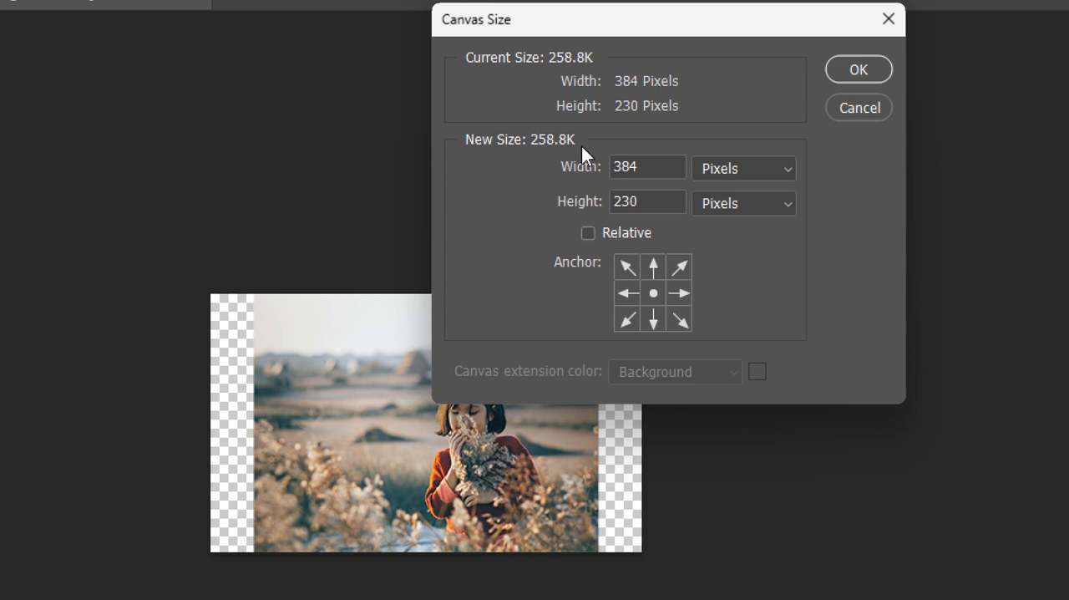
left_click(643, 165)
double_click(643, 165)
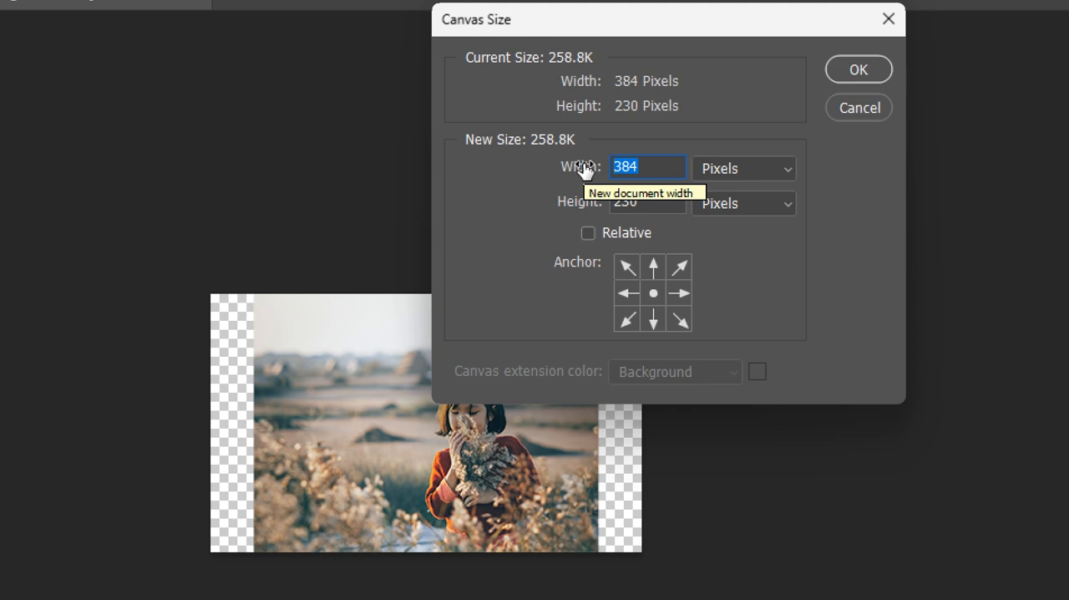
type("250")
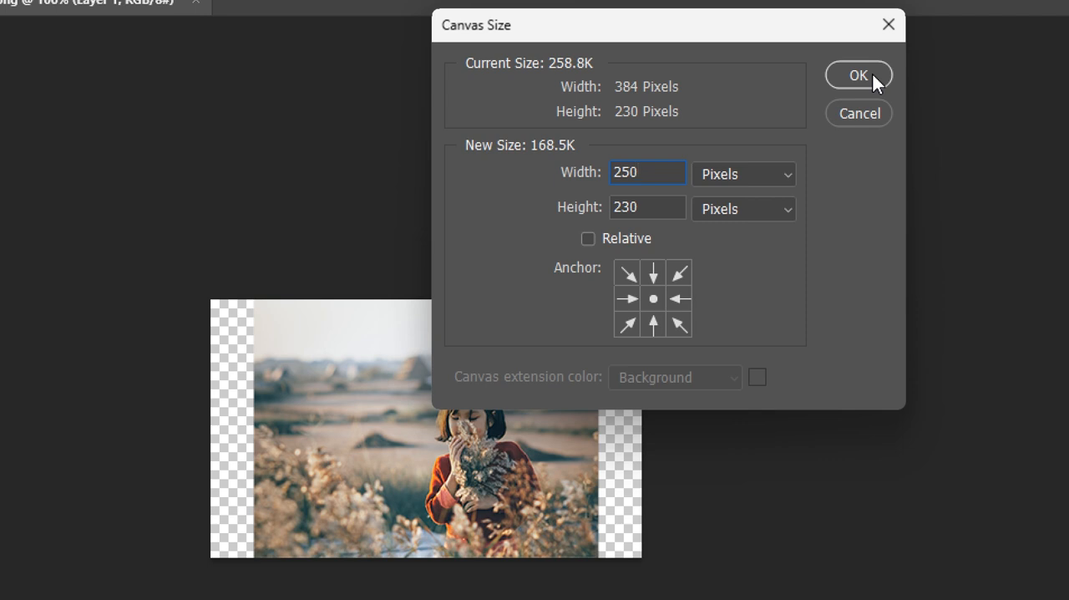
left_click(872, 75)
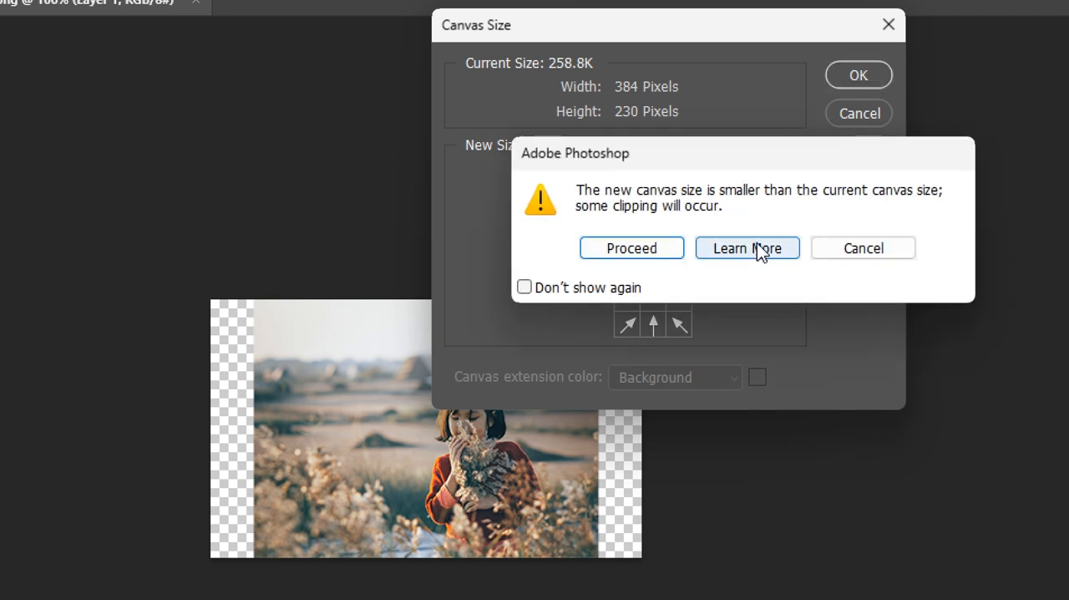
left_click(663, 248)
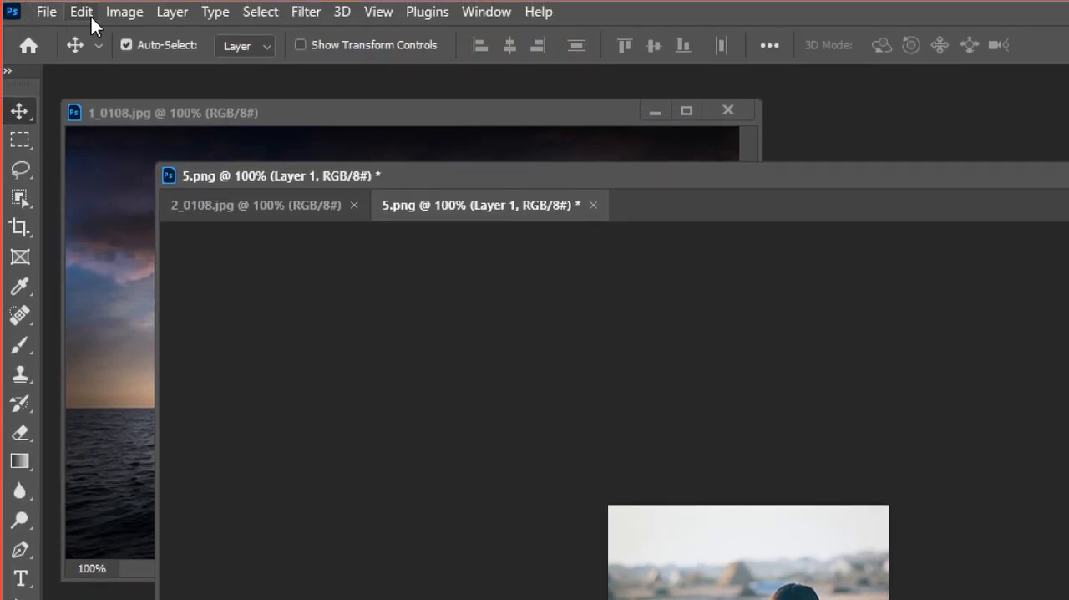
Save the cropped image as a separate PNG named 5_0108 with the large file size (fastest saving) option.
left_click(37, 15)
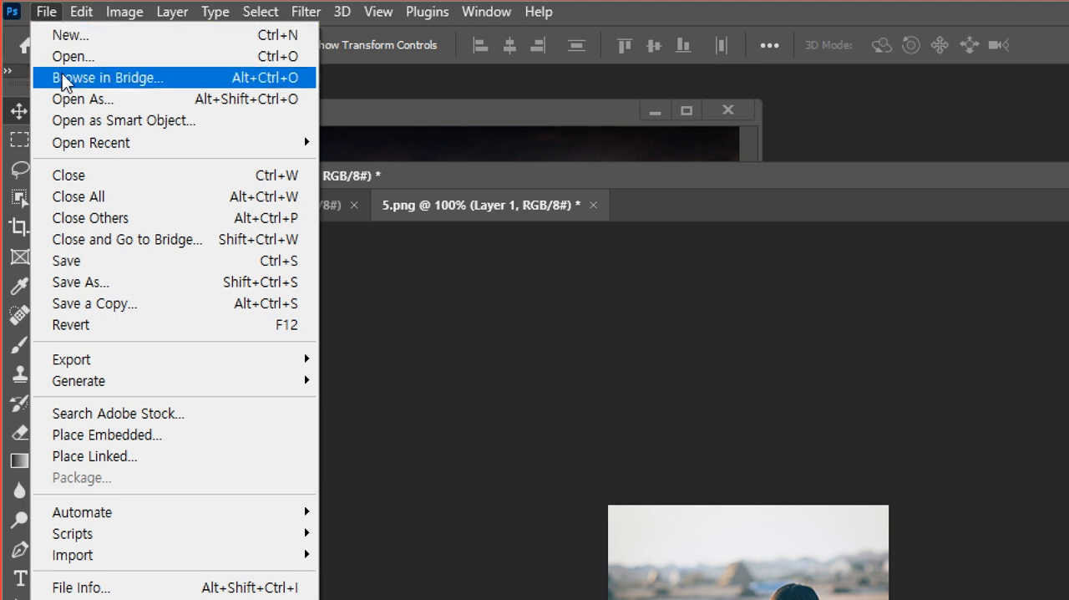
left_click(81, 284)
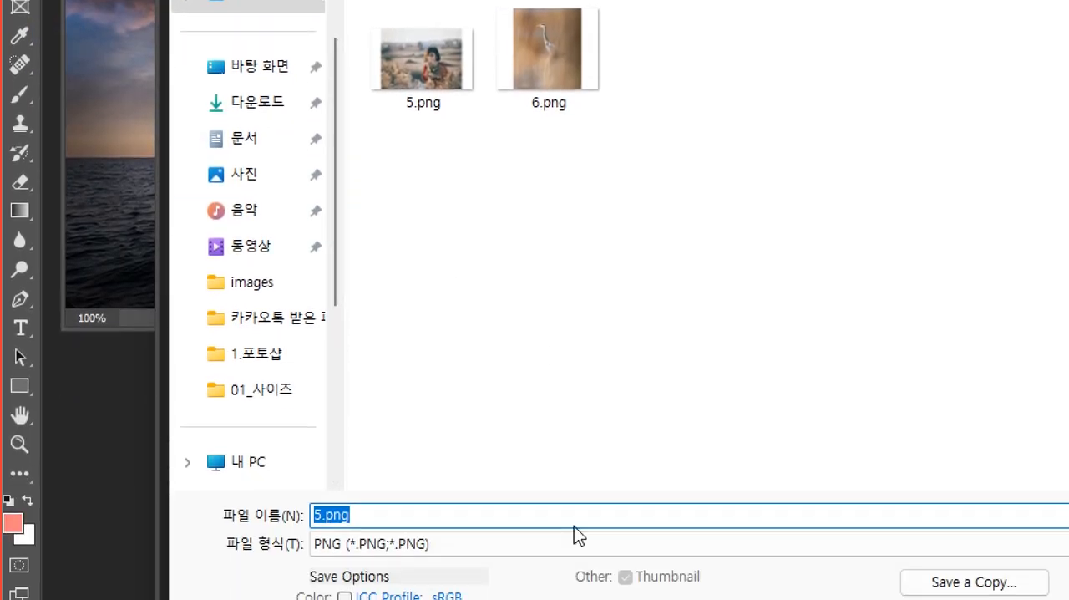
type("5_01")
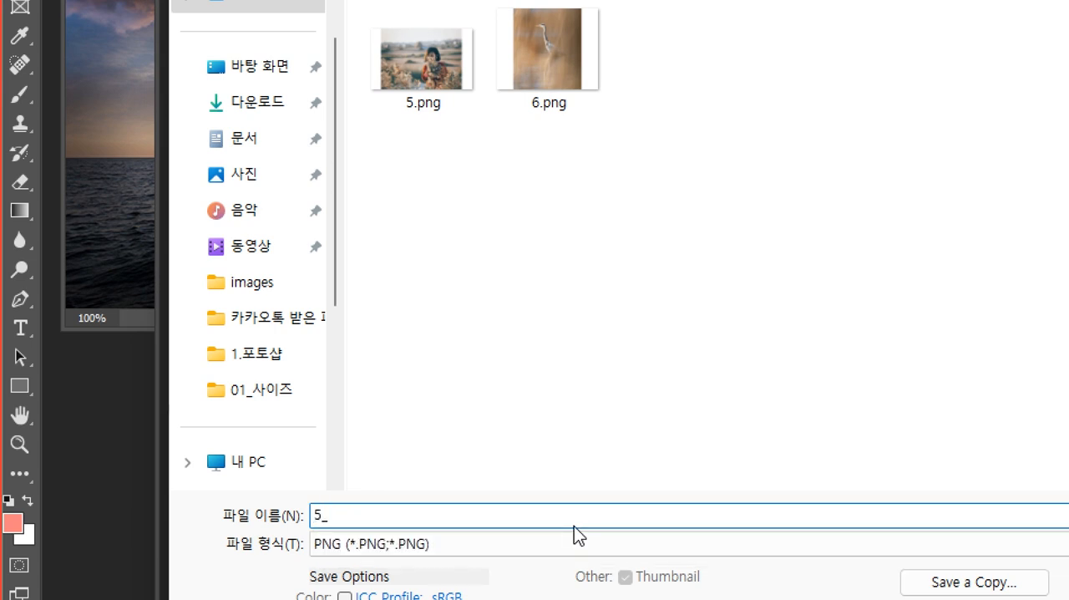
type("08")
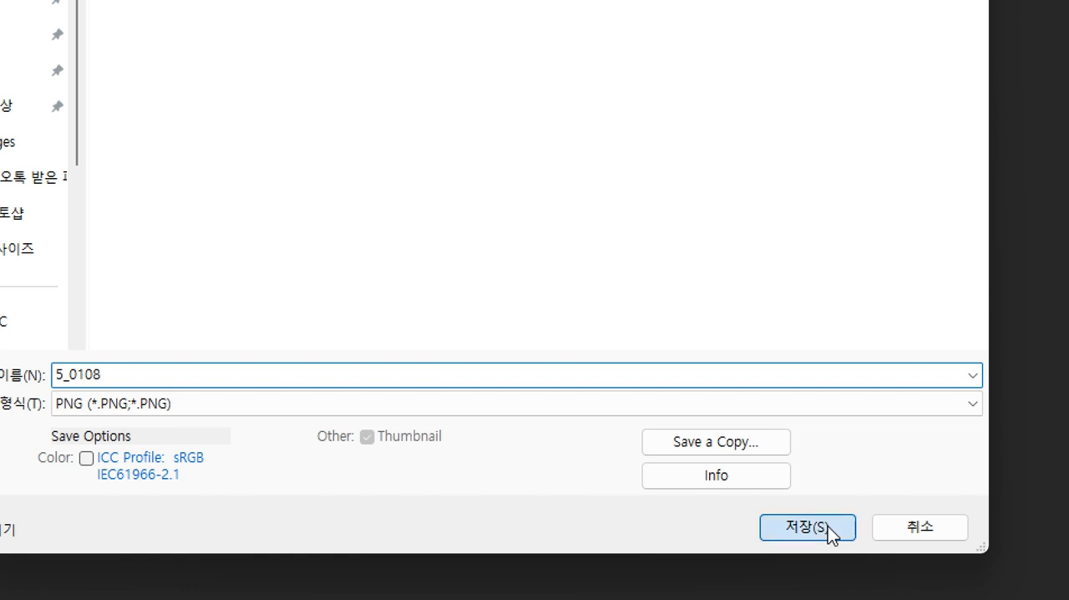
left_click(828, 525)
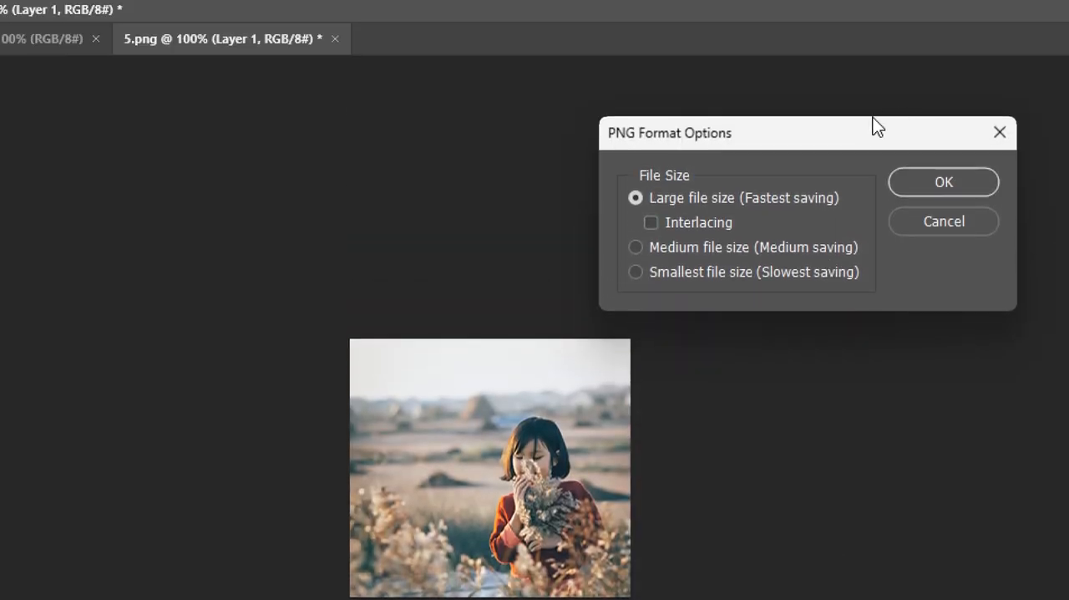
left_click_drag(854, 143, 575, 226)
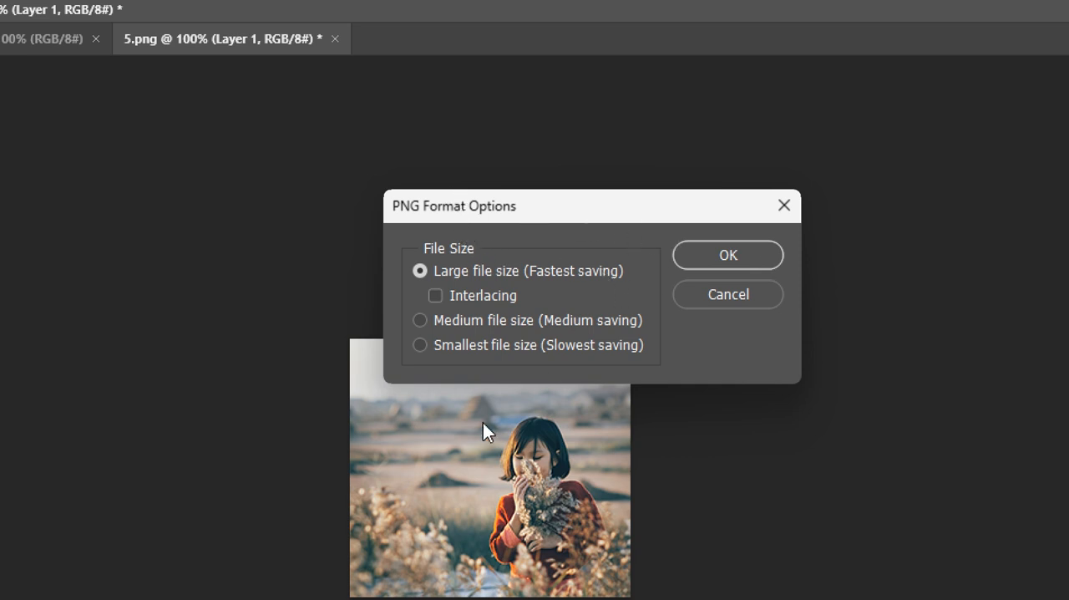
left_click(753, 251)
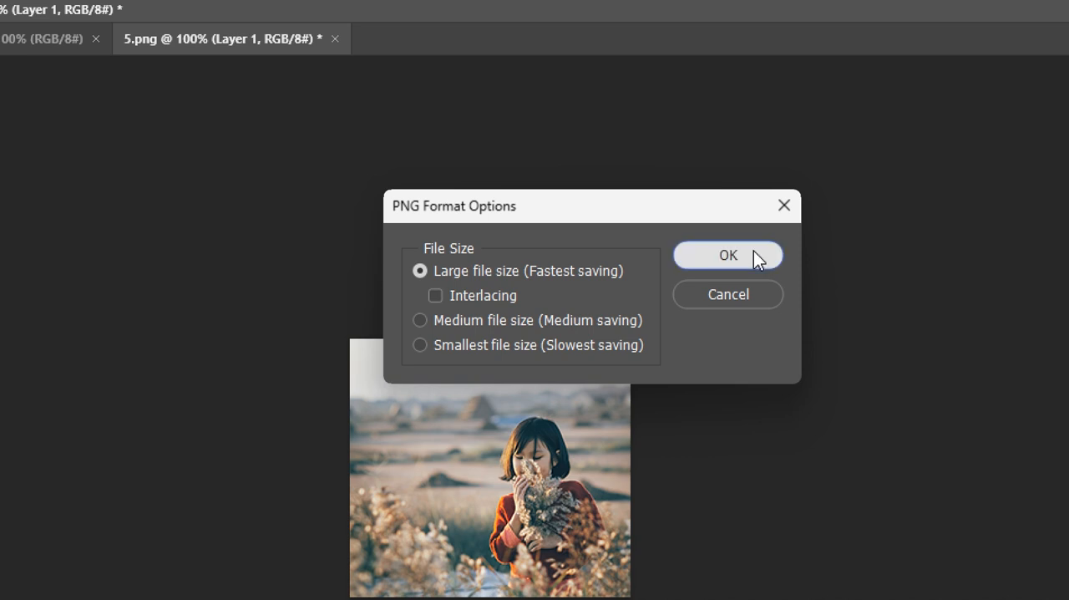
left_click(753, 256)
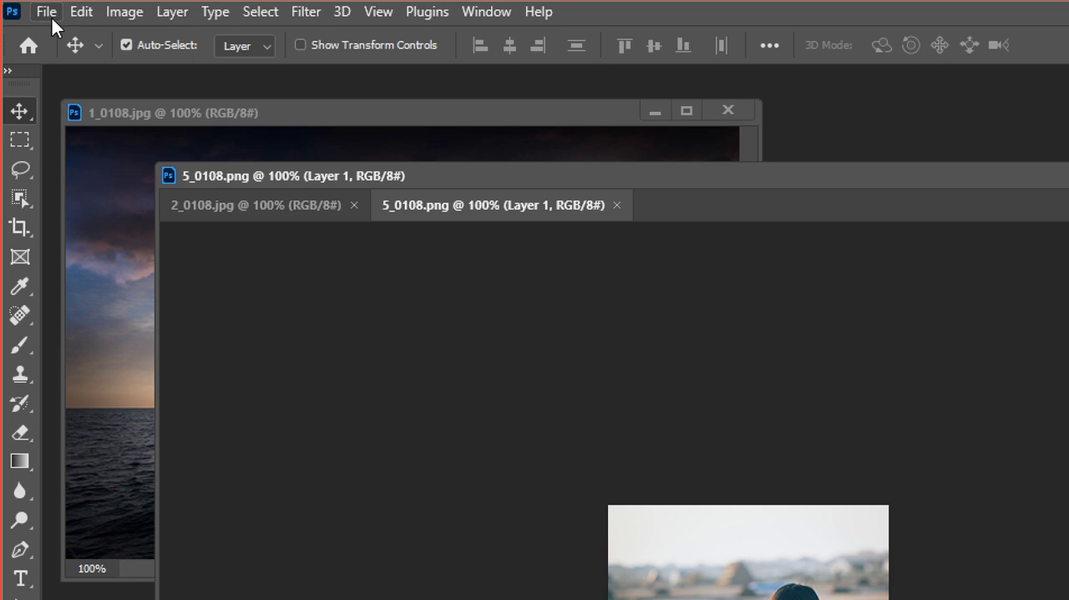
Open 6.png from the 01_사이즈 folder.
left_click(54, 17)
left_click(64, 55)
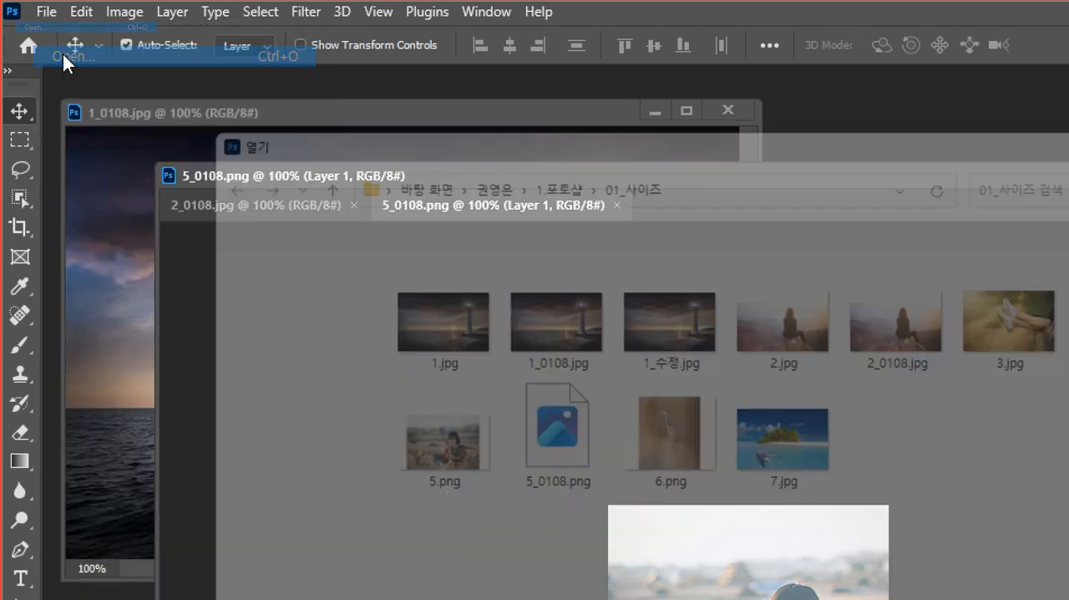
left_click(677, 426)
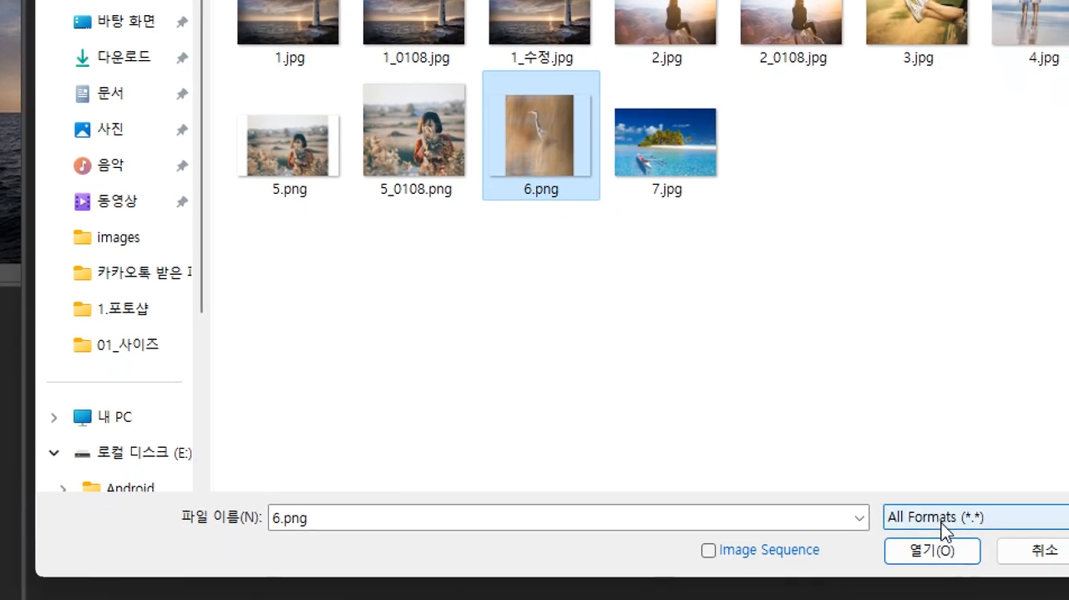
left_click(943, 549)
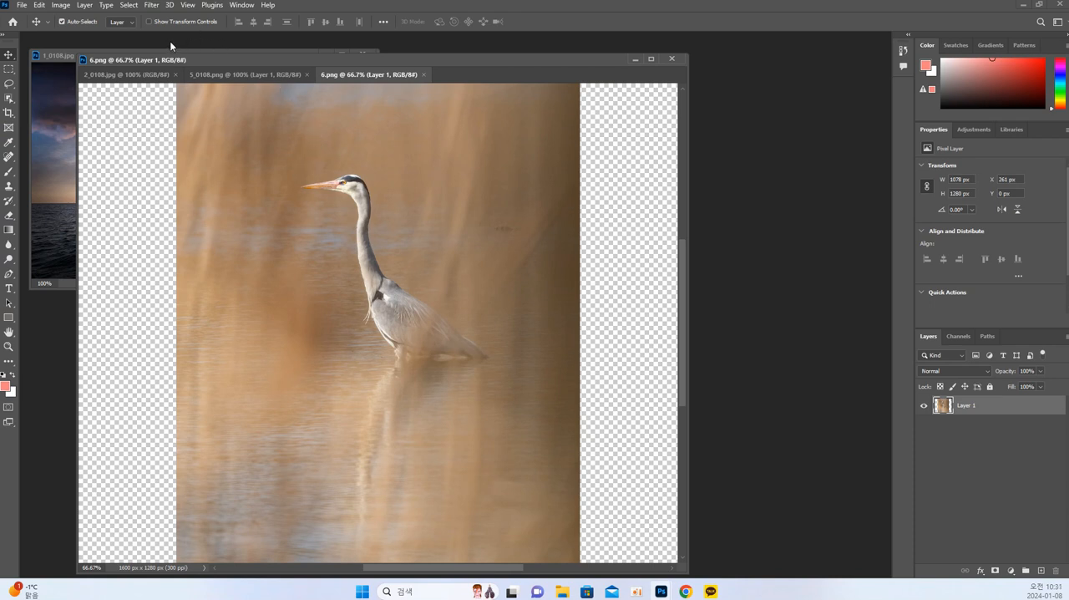
Resize 6.png to a width of 800 pixels with its proportions kept and resampling on.
left_click(60, 6)
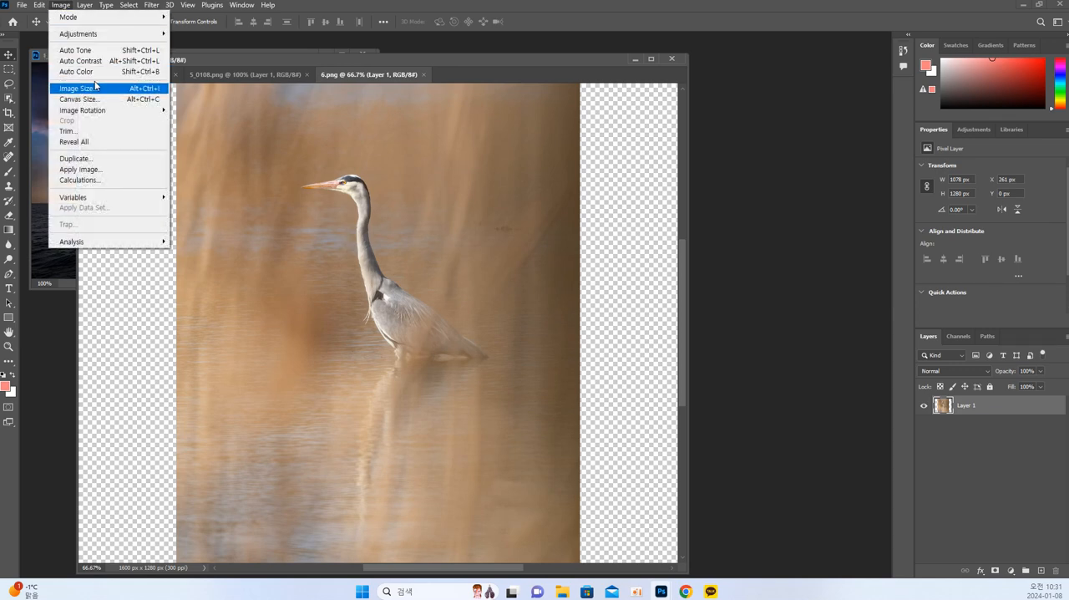
left_click(93, 87)
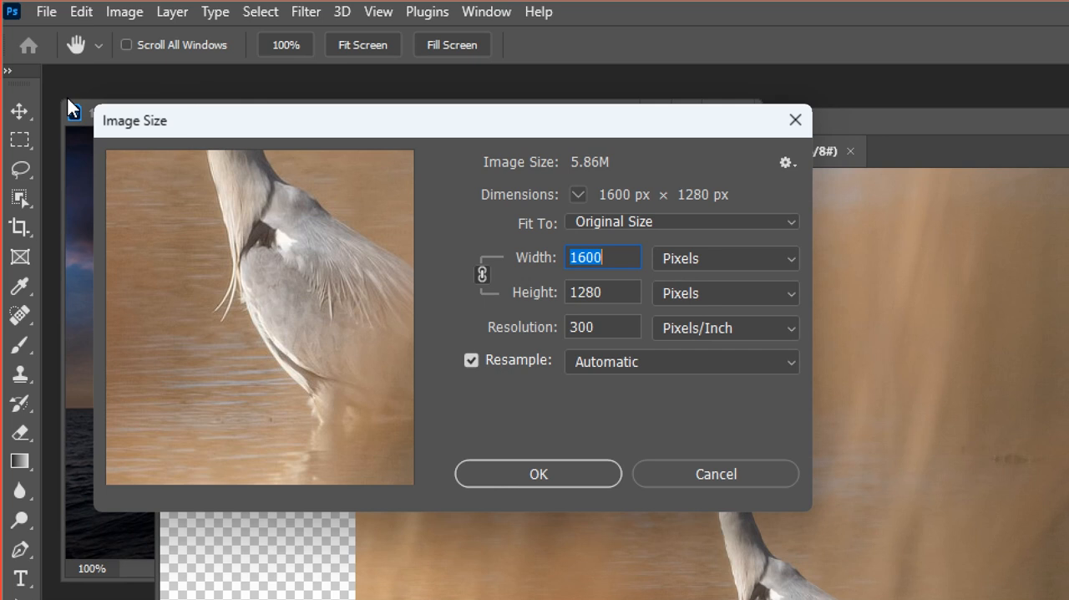
type("800")
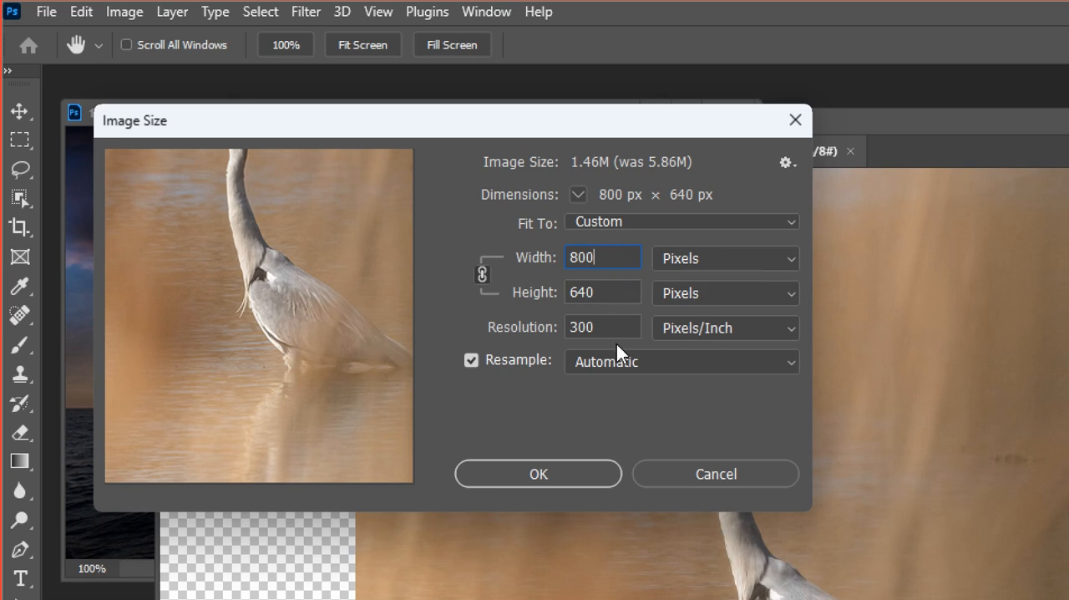
left_click(575, 475)
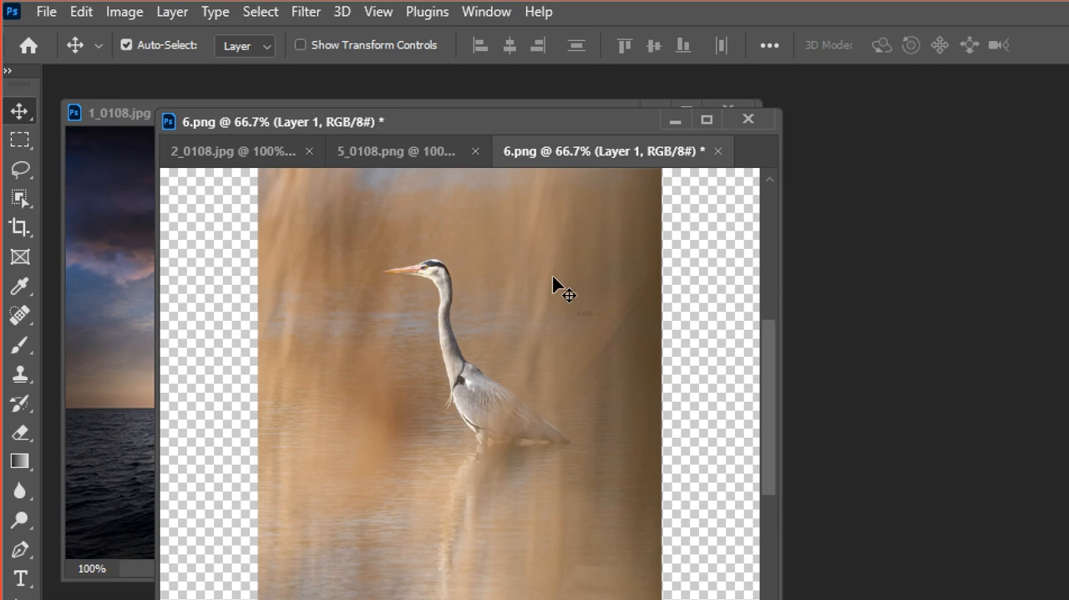
Reduce the canvas width of 6.png to 500 pixels from the centre anchor, accepting the clipping.
left_click(122, 13)
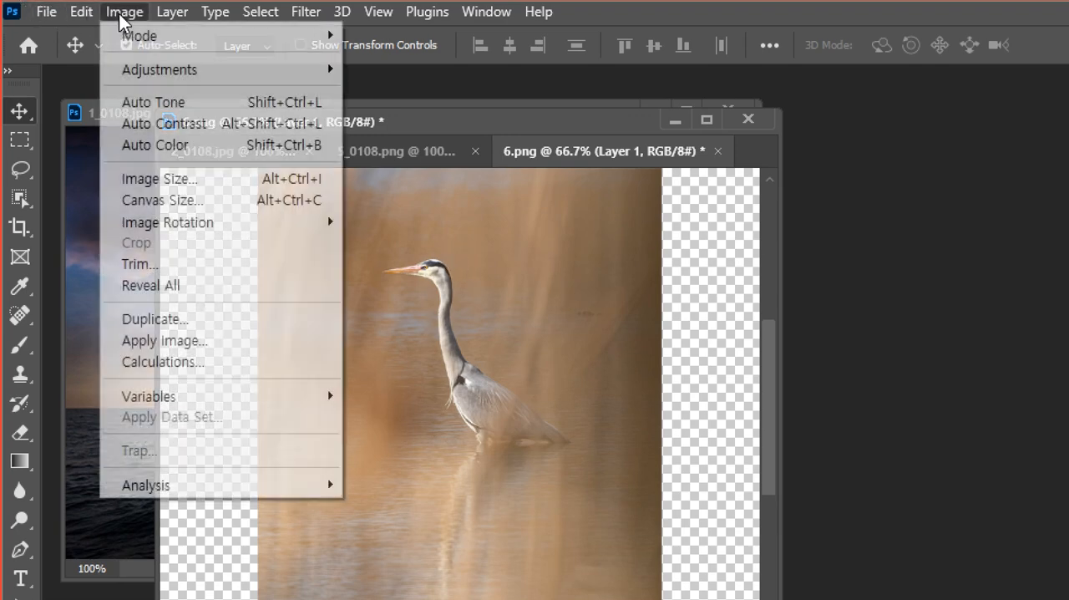
left_click(167, 201)
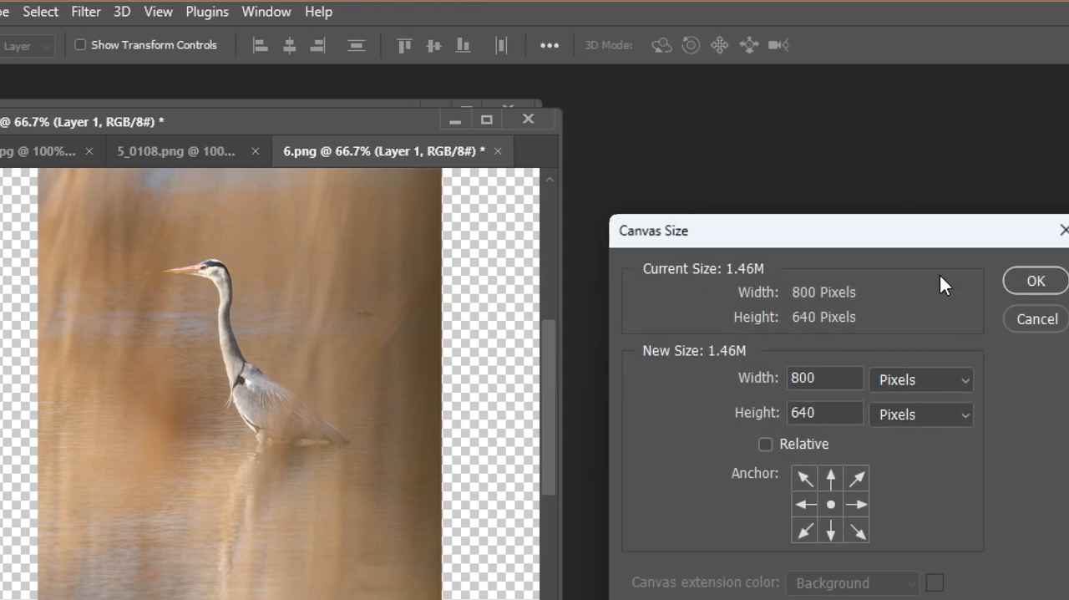
left_click_drag(923, 231, 667, 190)
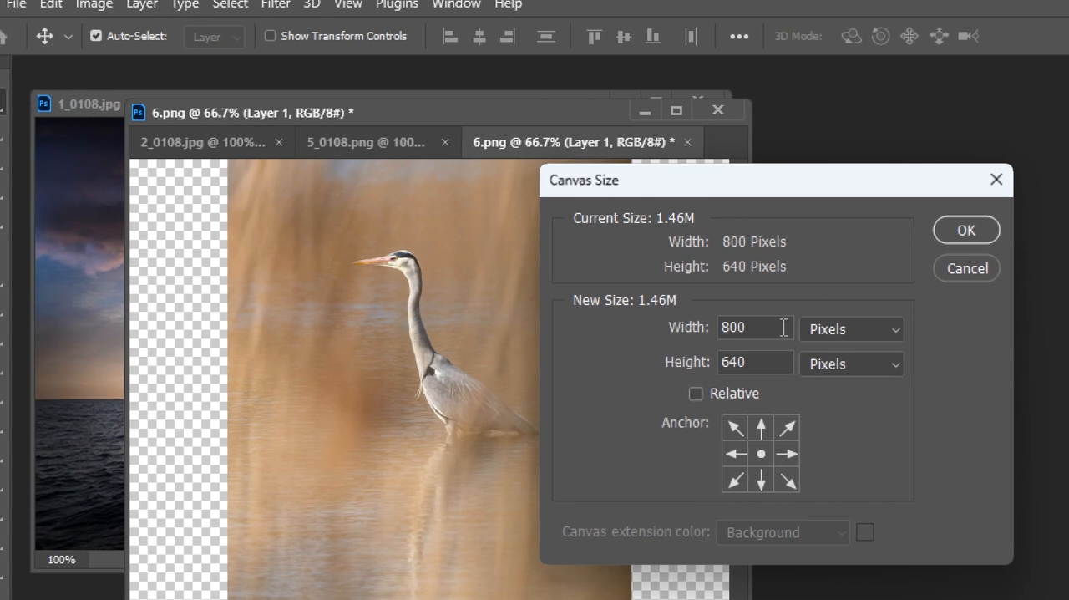
left_click_drag(755, 326, 678, 332)
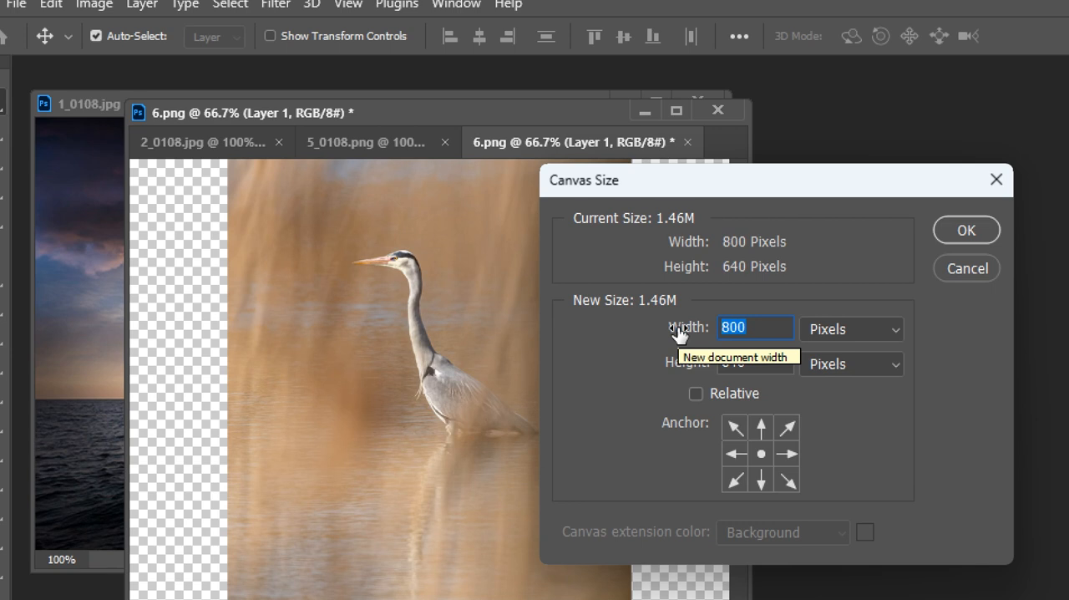
type("500")
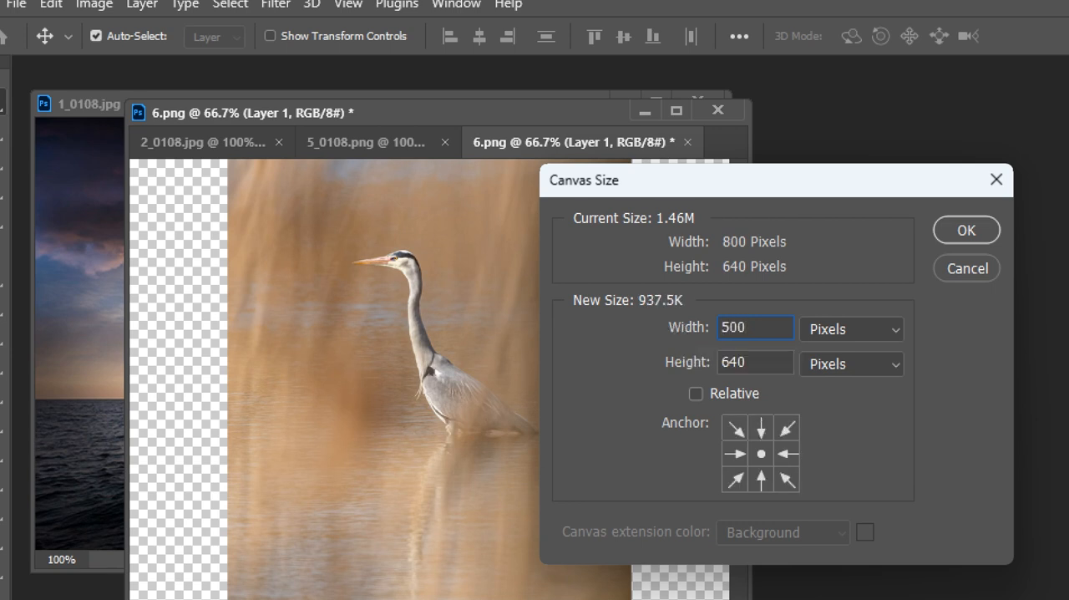
key("Return")
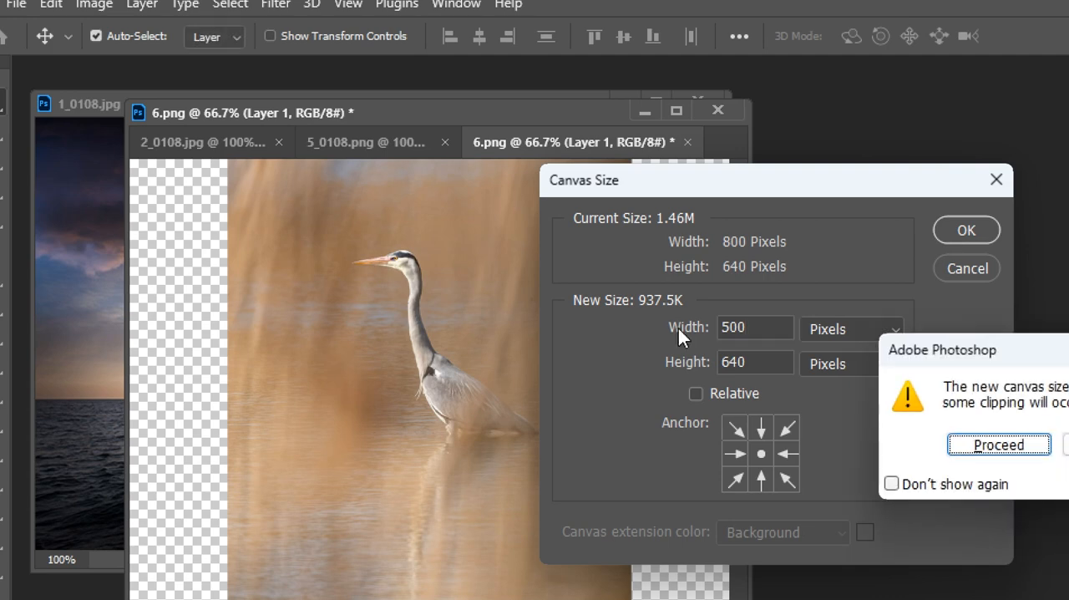
key("Return")
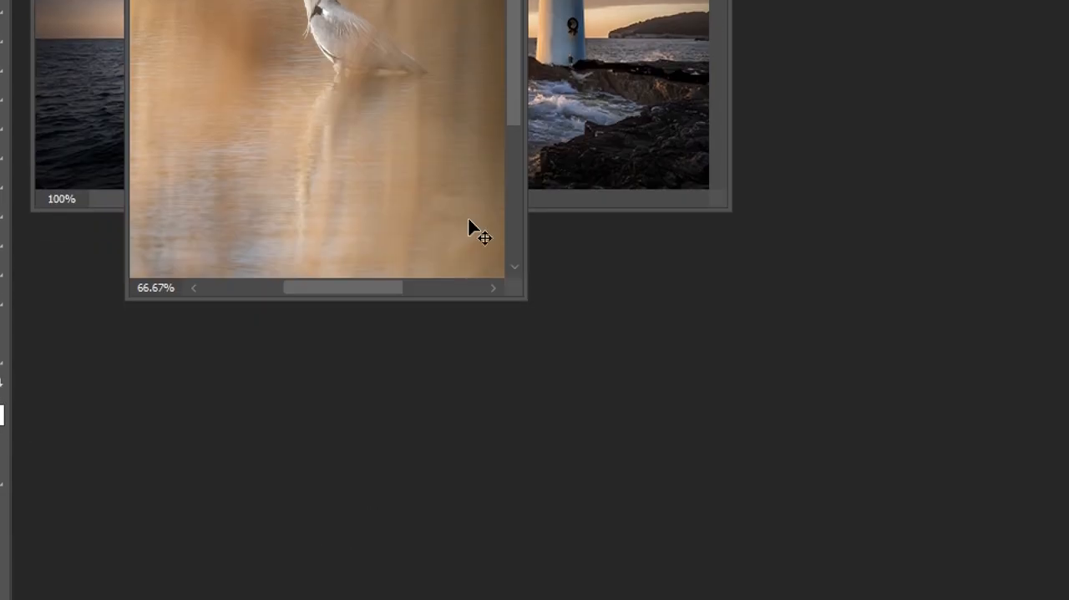
Enlarge the floating document window of 6.png to leave empty space around the canvas.
scroll(467, 468, "up", 4)
scroll(334, 225, "down", 5)
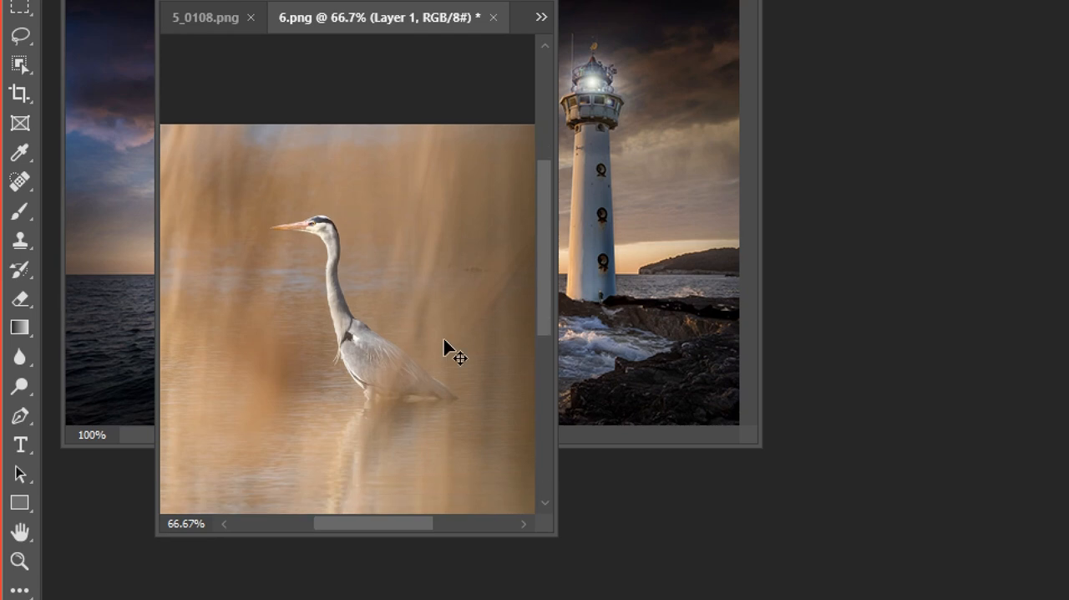
left_click_drag(554, 532, 711, 599)
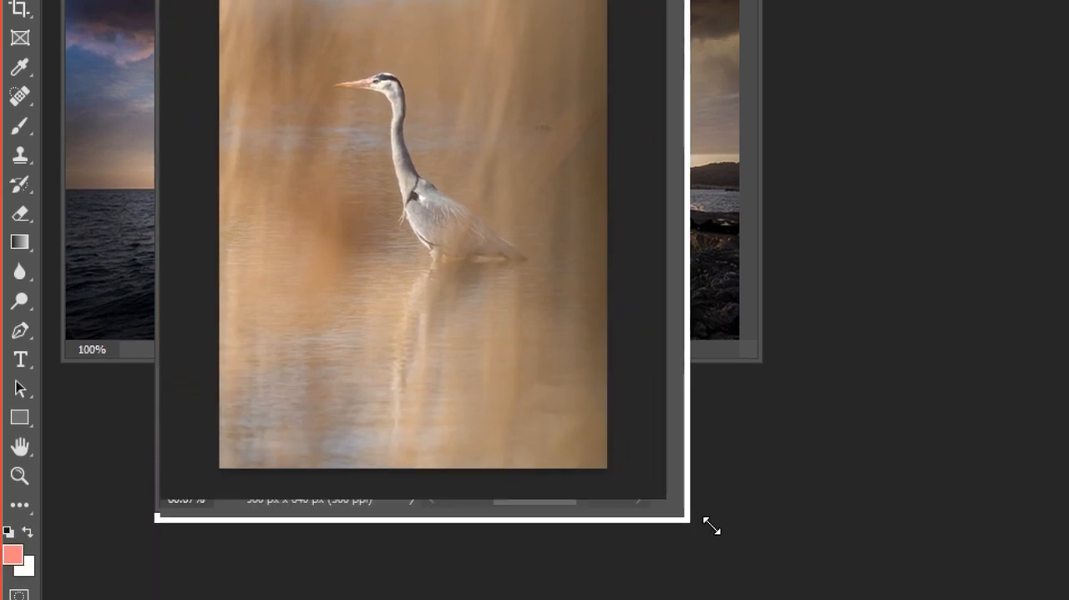
left_click_drag(710, 525, 790, 558)
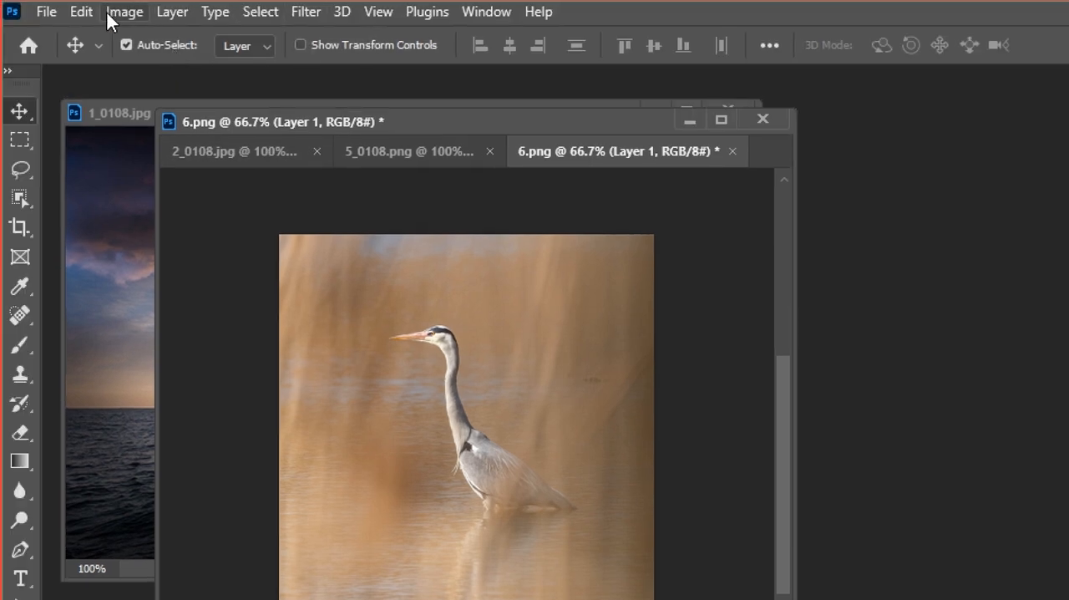
Reduce the canvas height of 6.png to 500 pixels from the top-centre anchor, accepting the clipping.
left_click(131, 15)
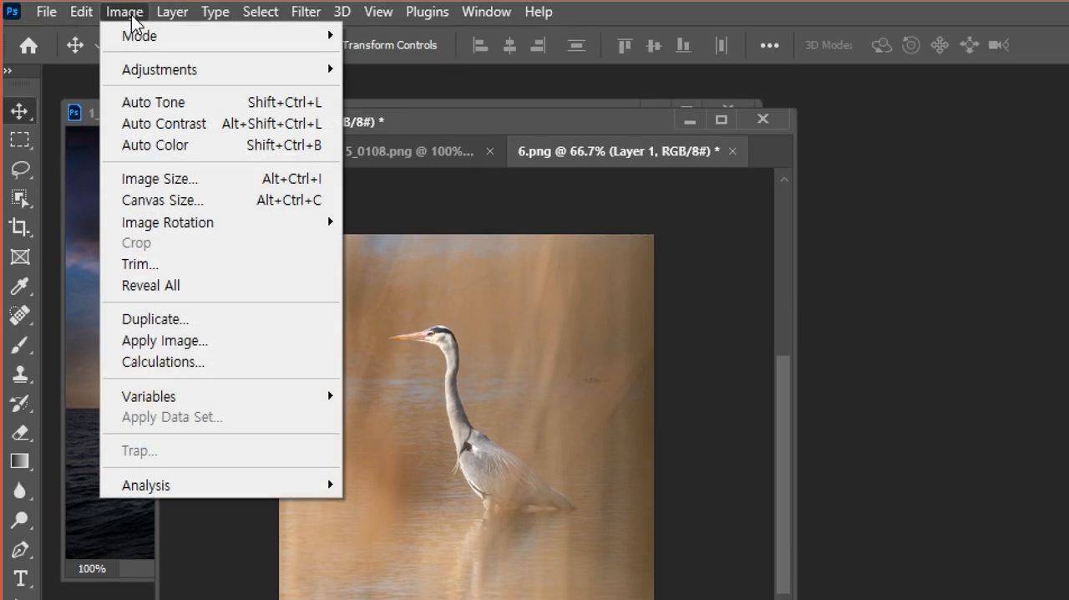
left_click(185, 211)
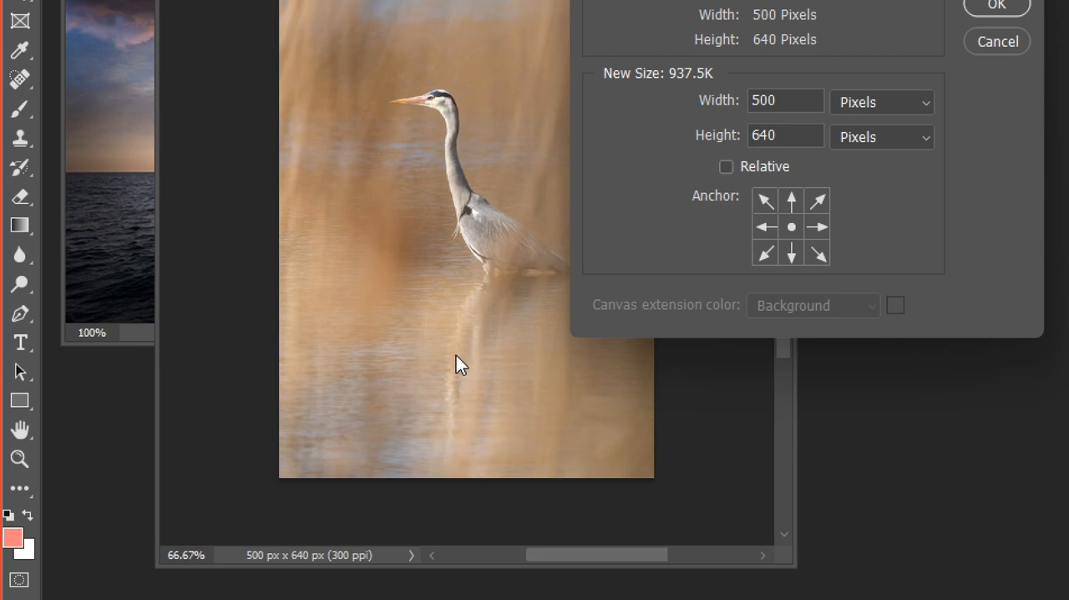
double_click(791, 137)
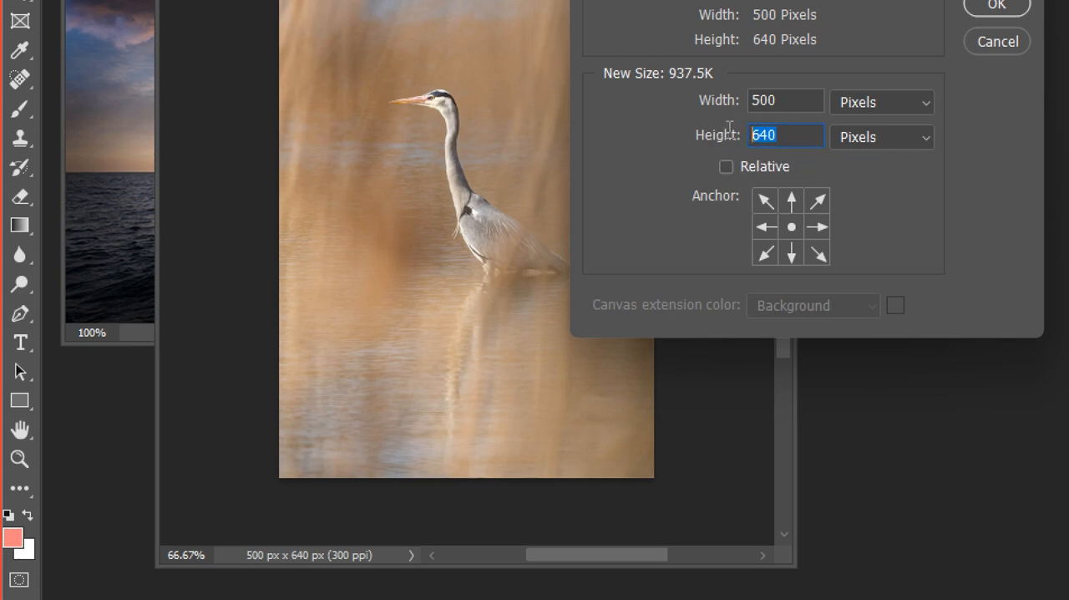
type("500")
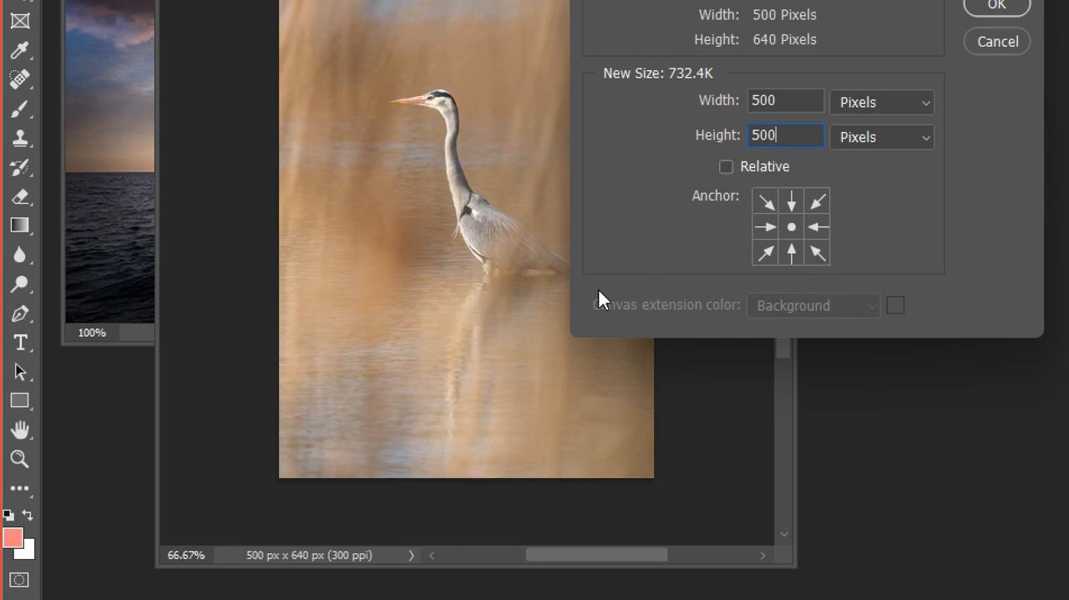
left_click(796, 201)
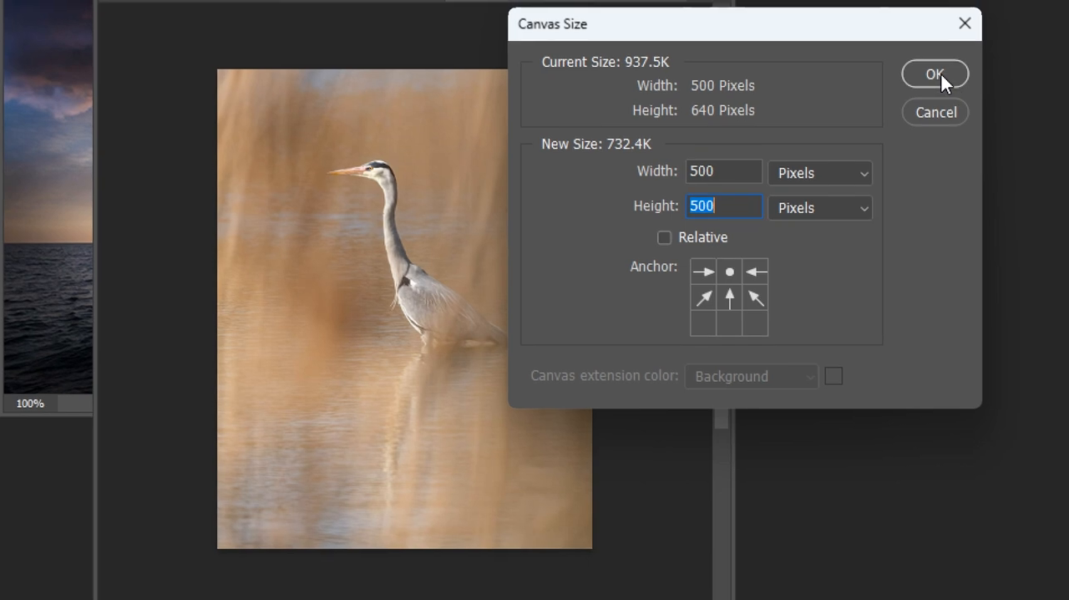
left_click(941, 74)
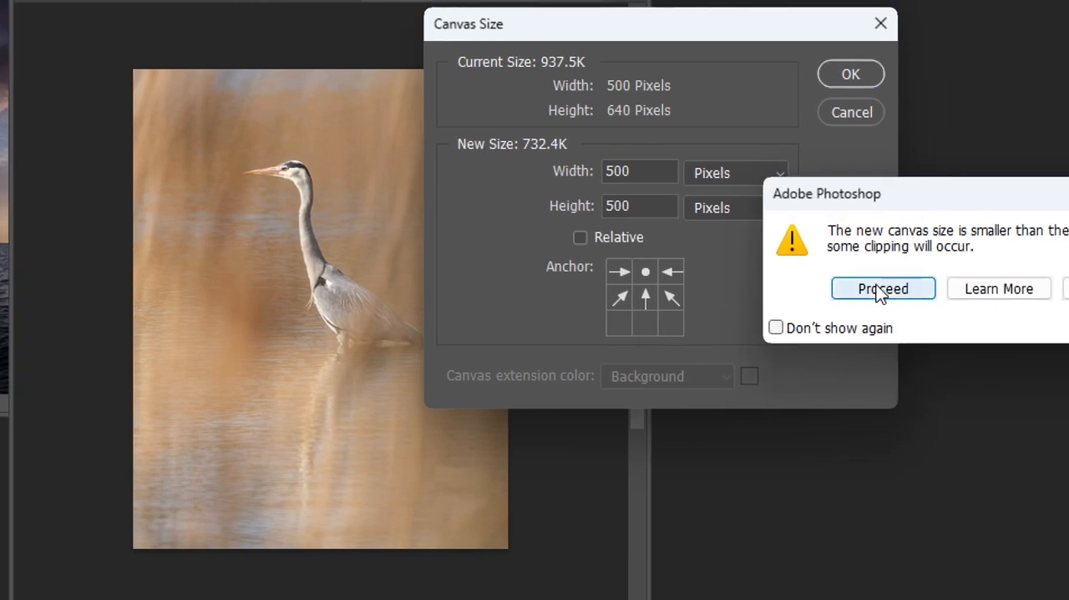
left_click(878, 289)
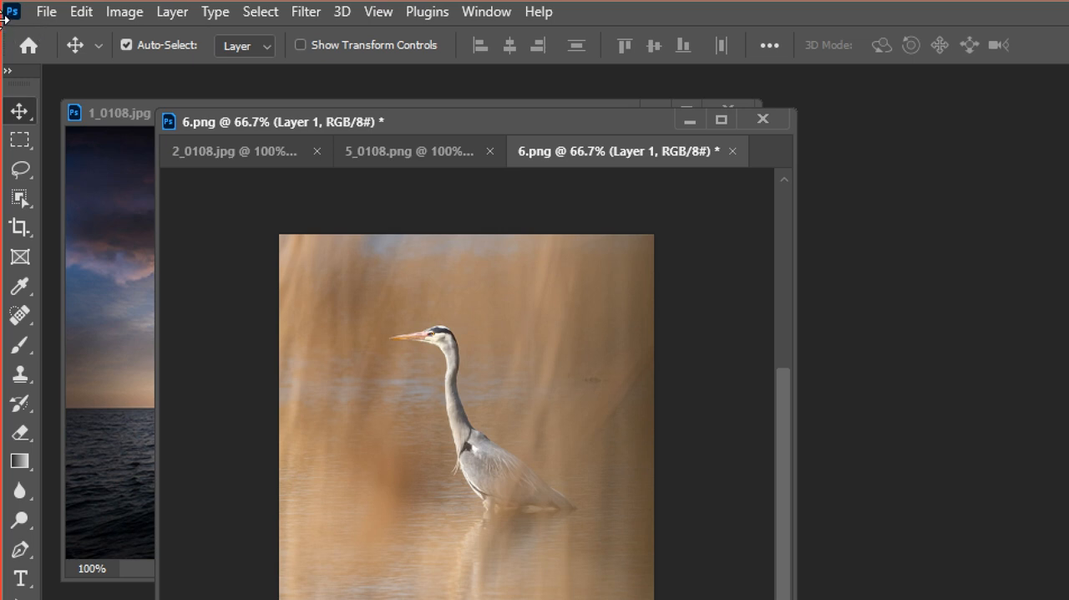
Reduce the canvas width of 6.png to 350 pixels from the middle-left anchor, accepting the clipping.
left_click(125, 13)
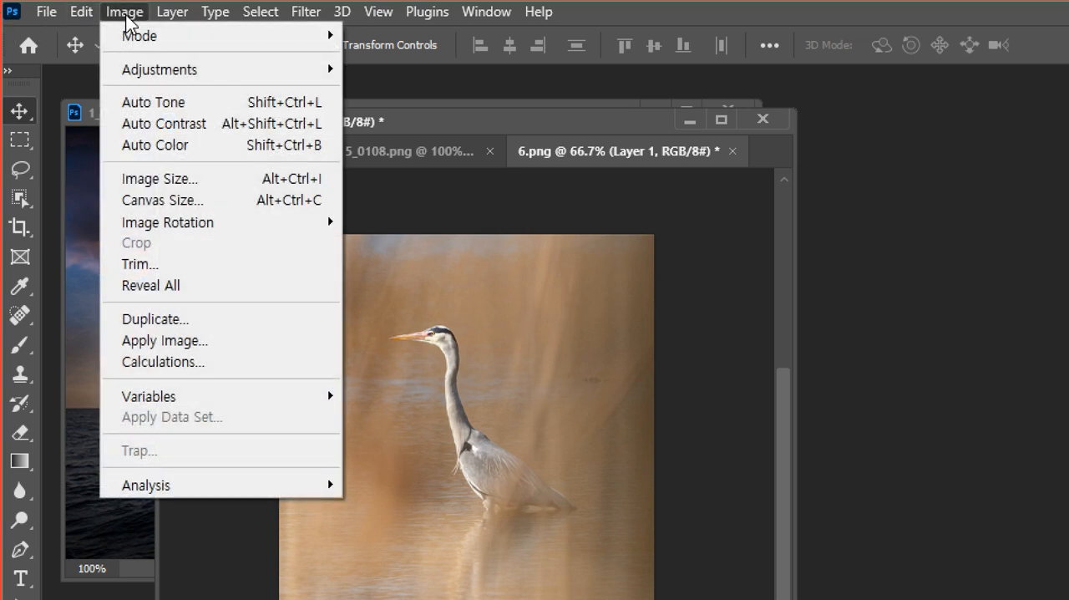
left_click(139, 205)
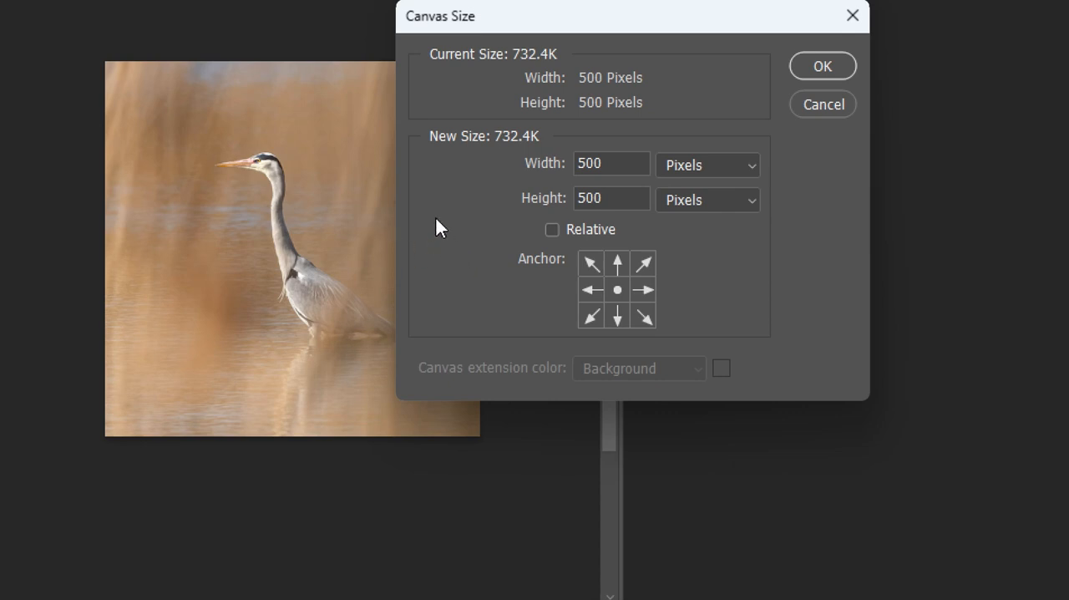
double_click(642, 161)
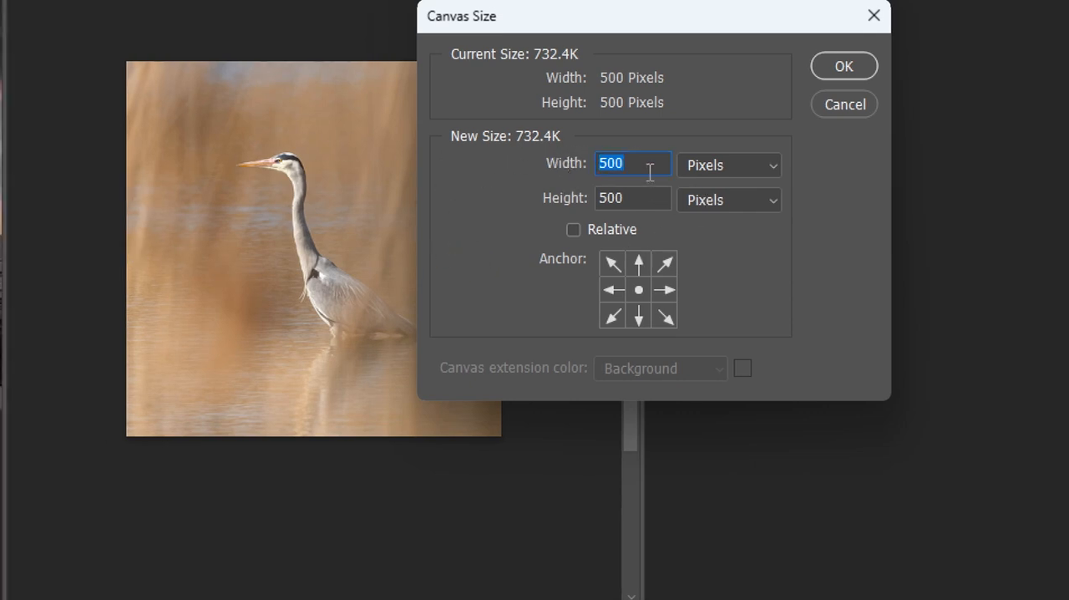
type("350")
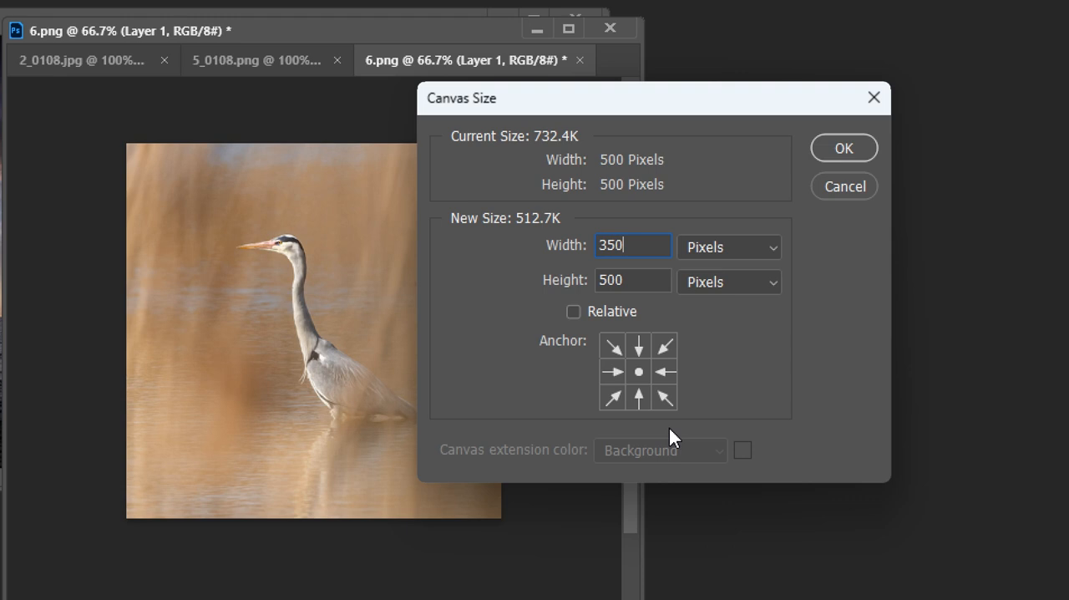
left_click_drag(603, 103, 697, 145)
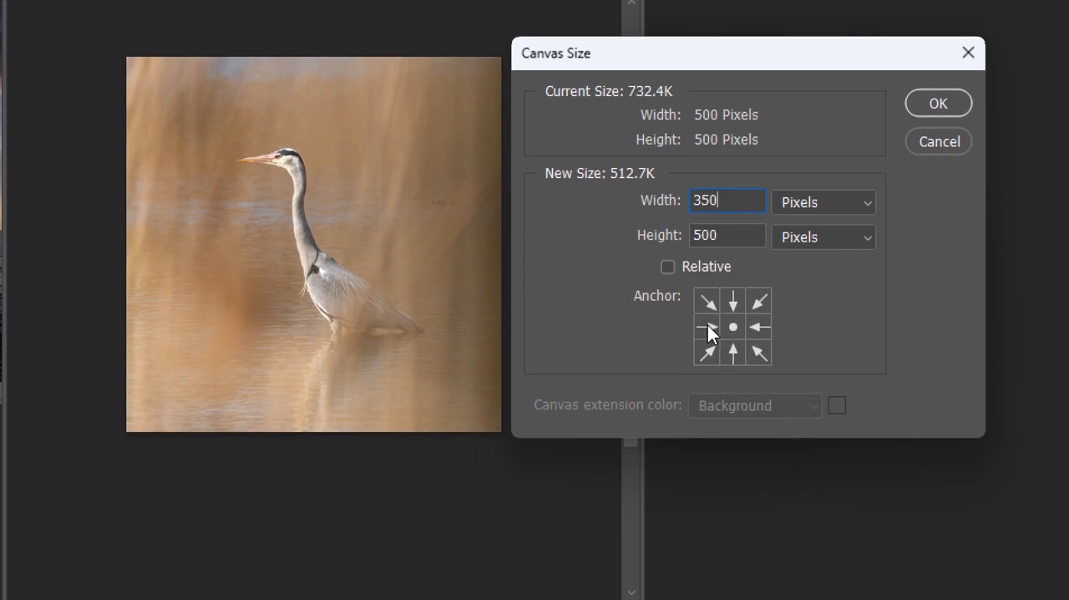
left_click(708, 325)
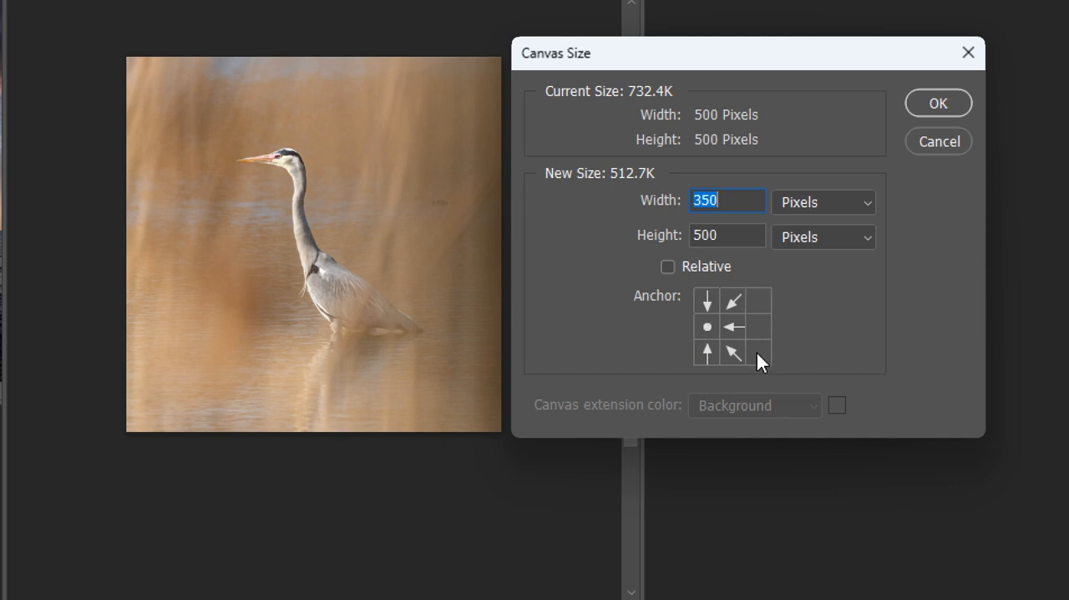
left_click(935, 105)
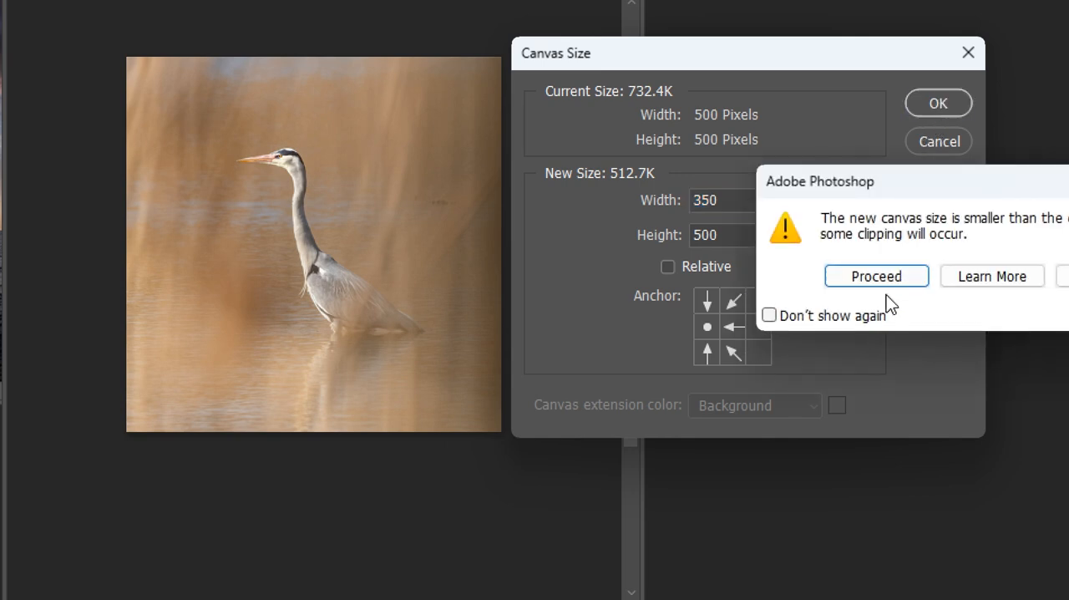
left_click(886, 274)
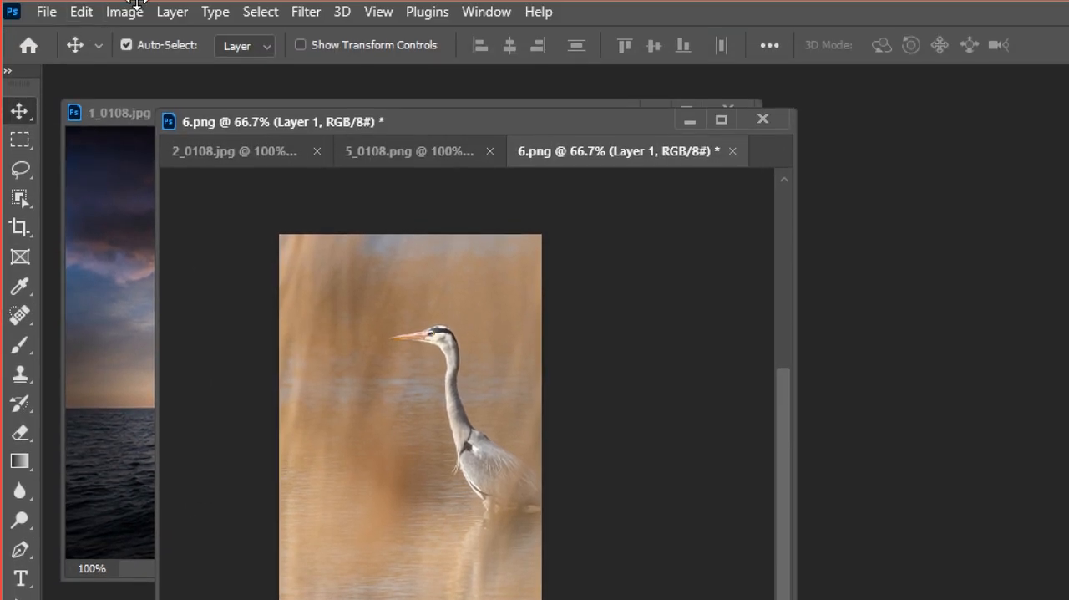
Reduce the canvas width of 6.png to 280 pixels from the middle-right anchor, accepting the clipping.
left_click(126, 13)
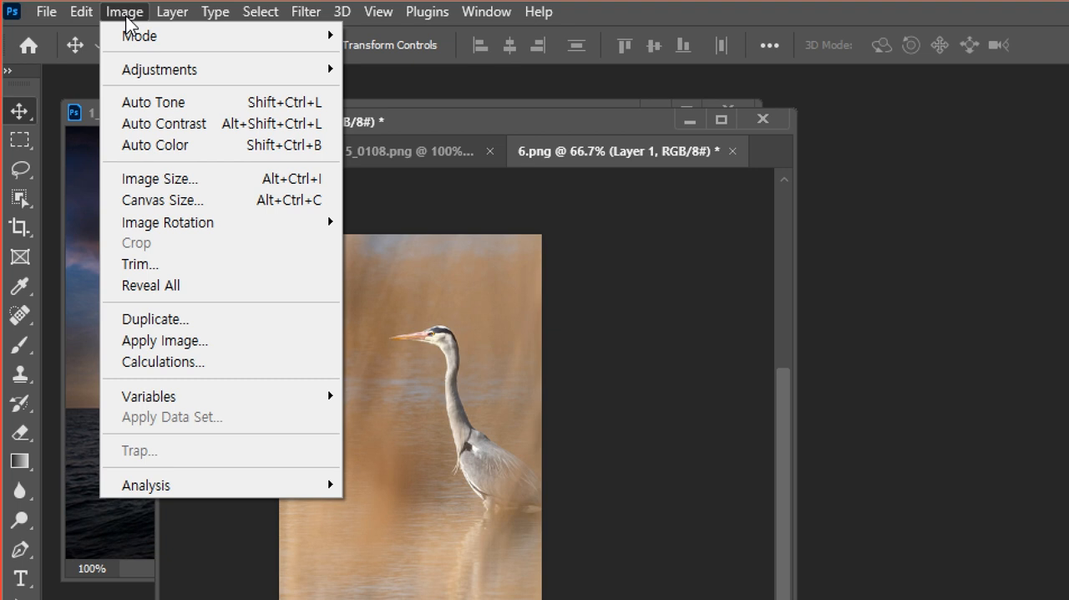
left_click(162, 203)
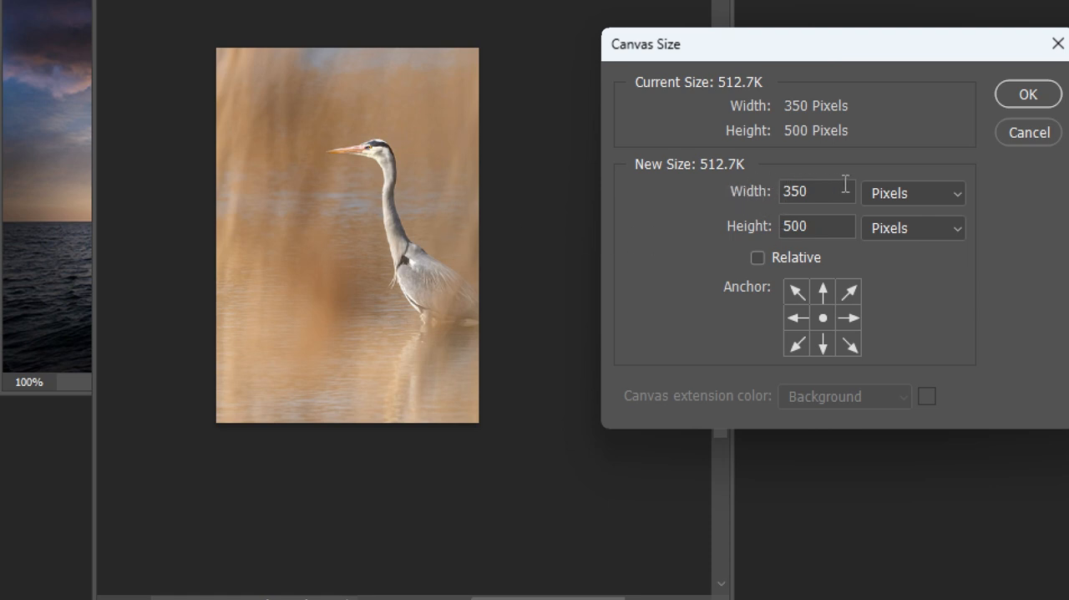
double_click(819, 190)
type("280")
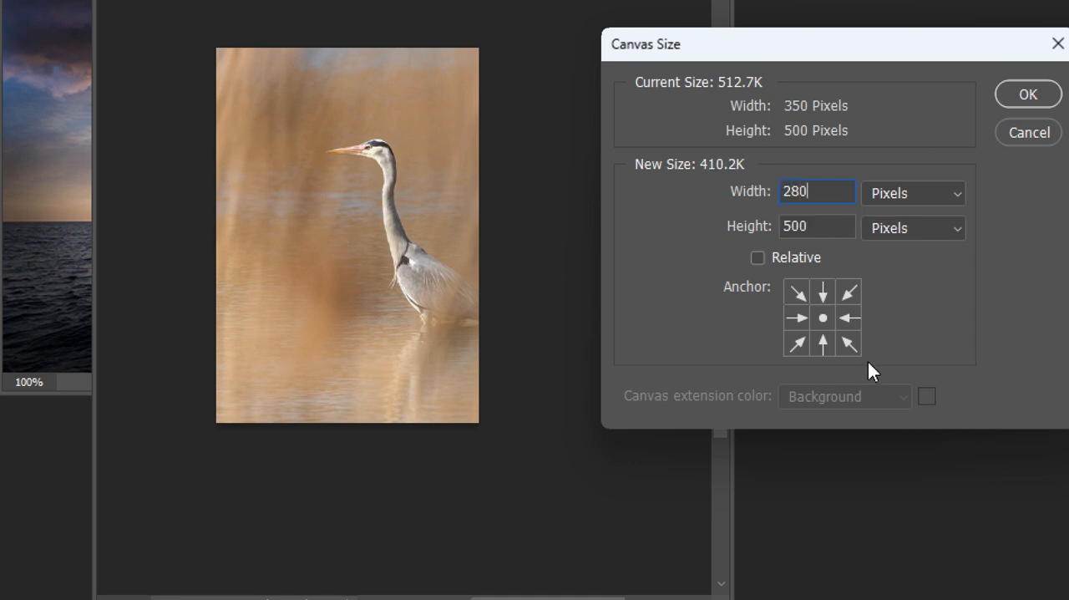
left_click(854, 315)
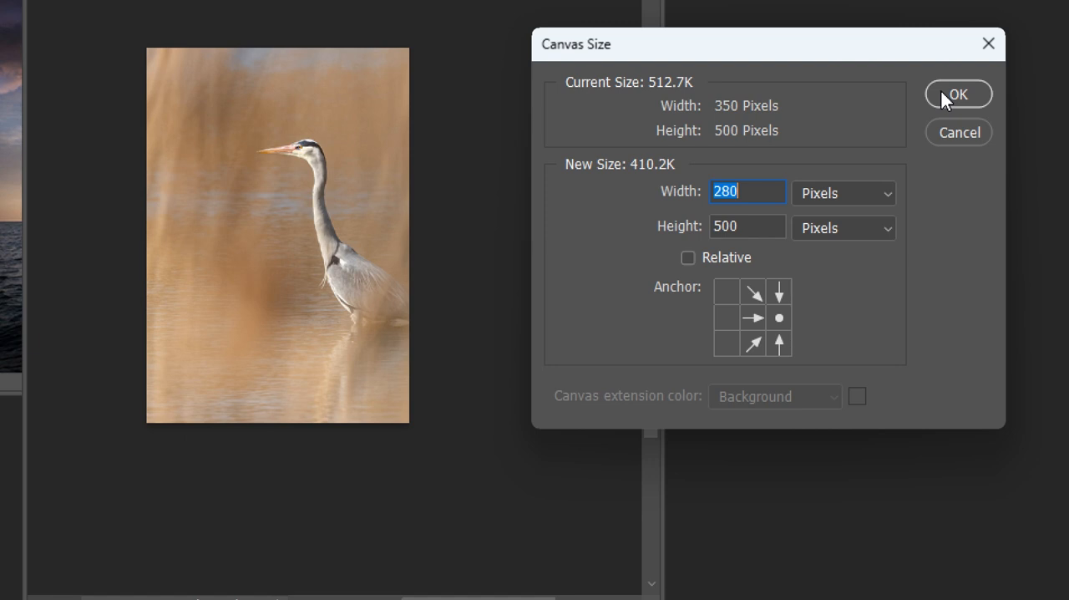
left_click(941, 91)
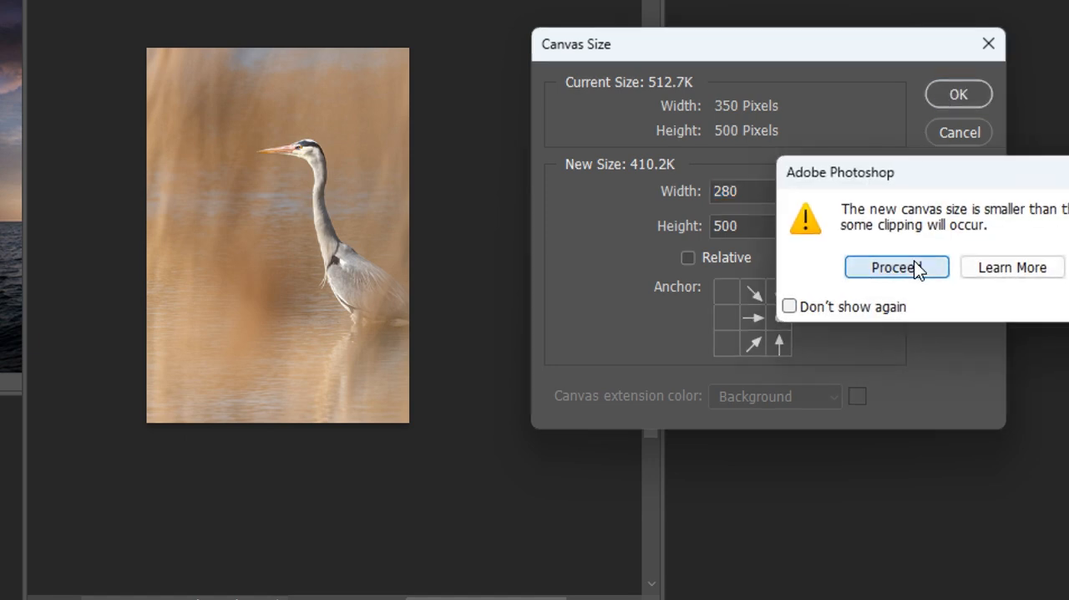
left_click(914, 265)
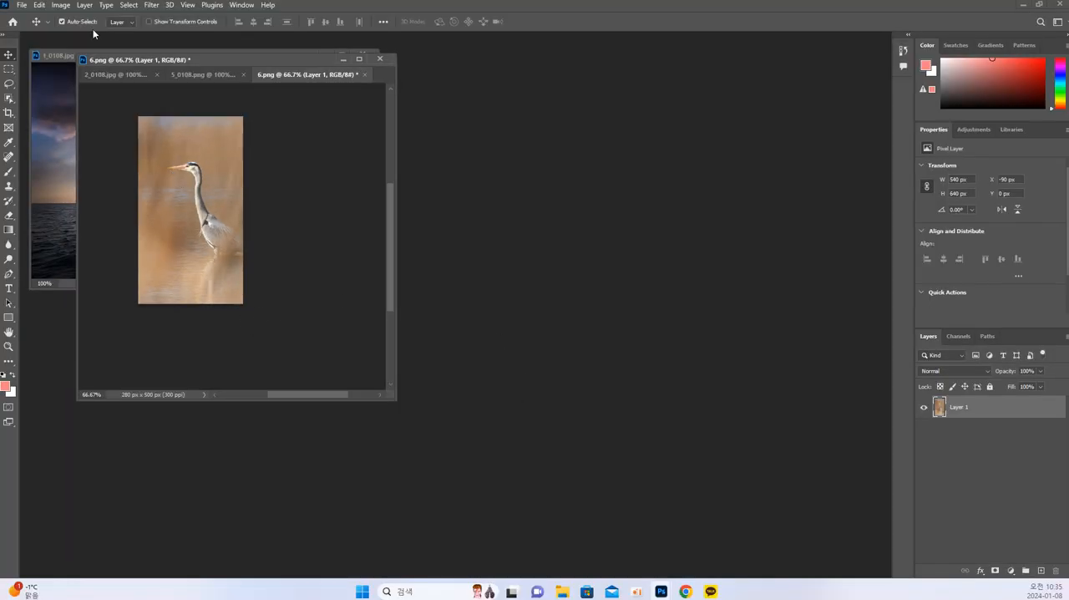
Save the cropped heron image as 6_0108 in PNG format with the large file size option.
left_click(48, 16)
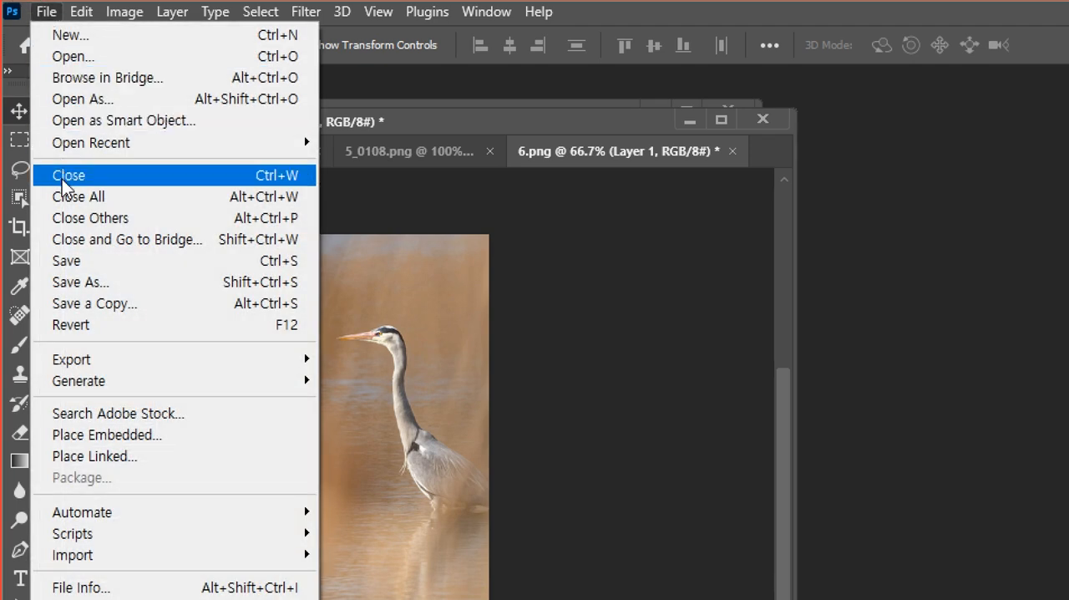
left_click(67, 282)
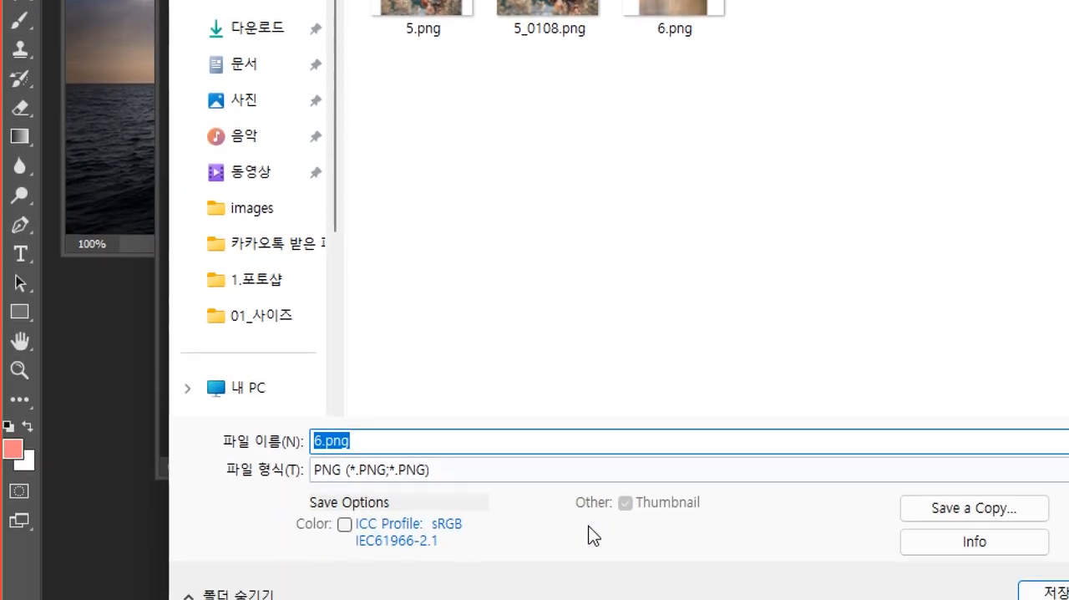
type("6_")
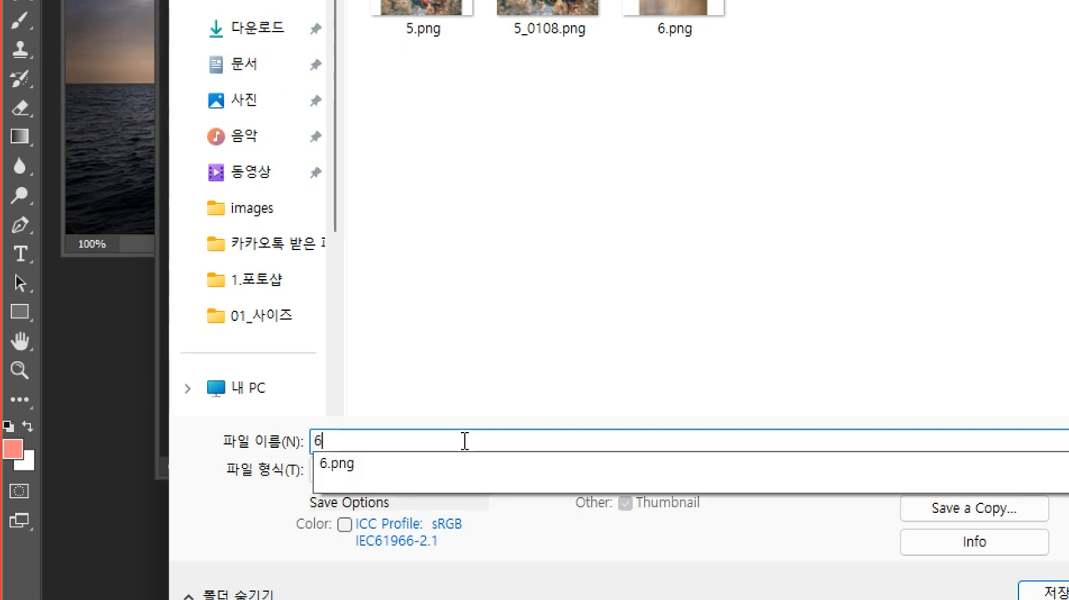
type("0108")
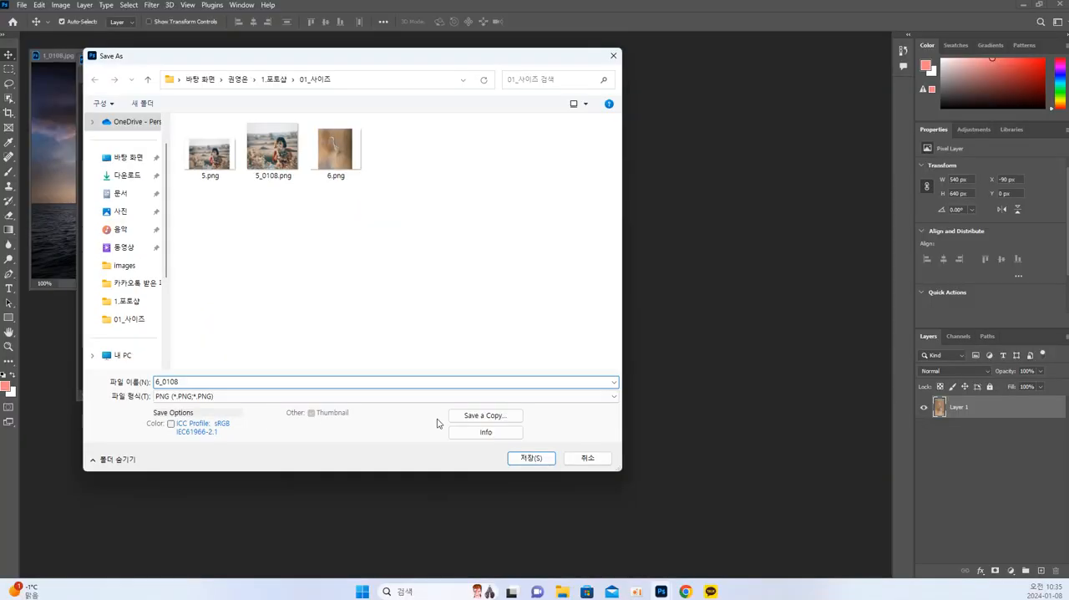
key("Return")
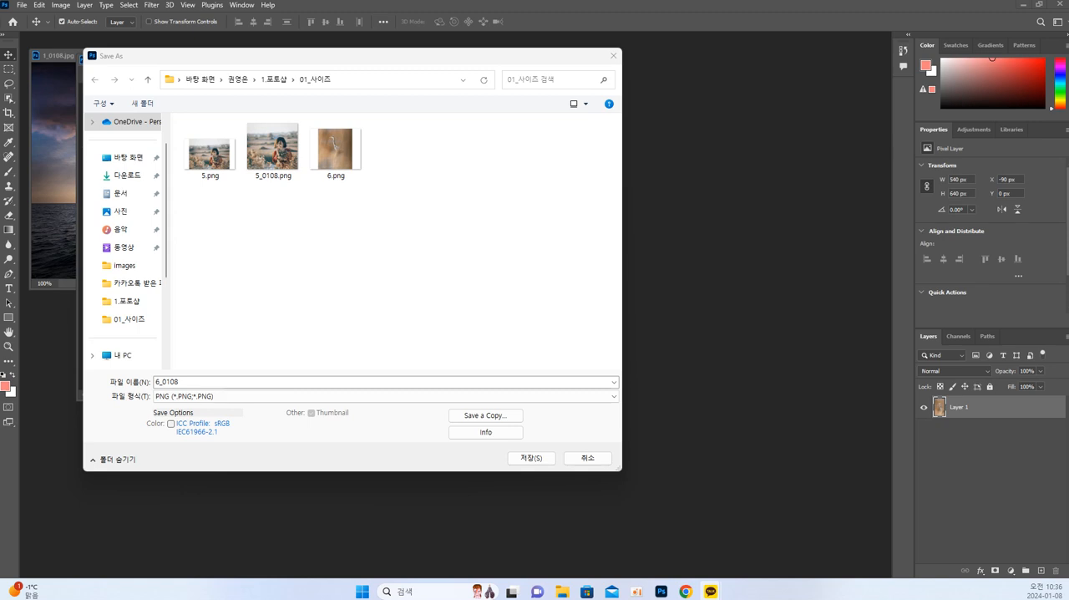
left_click(352, 278)
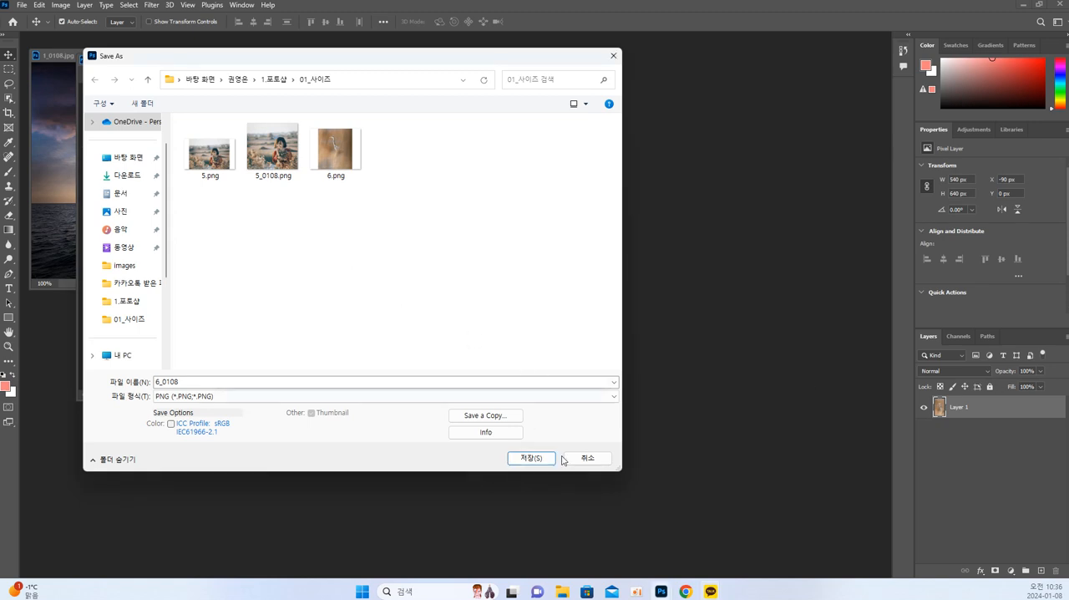
left_click(532, 457)
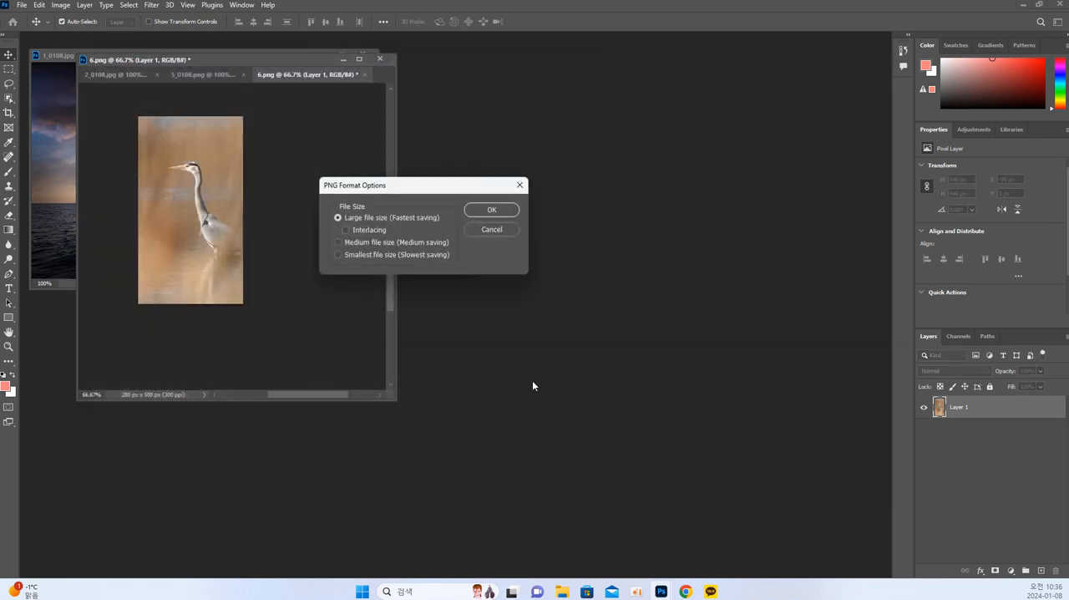
left_click(492, 209)
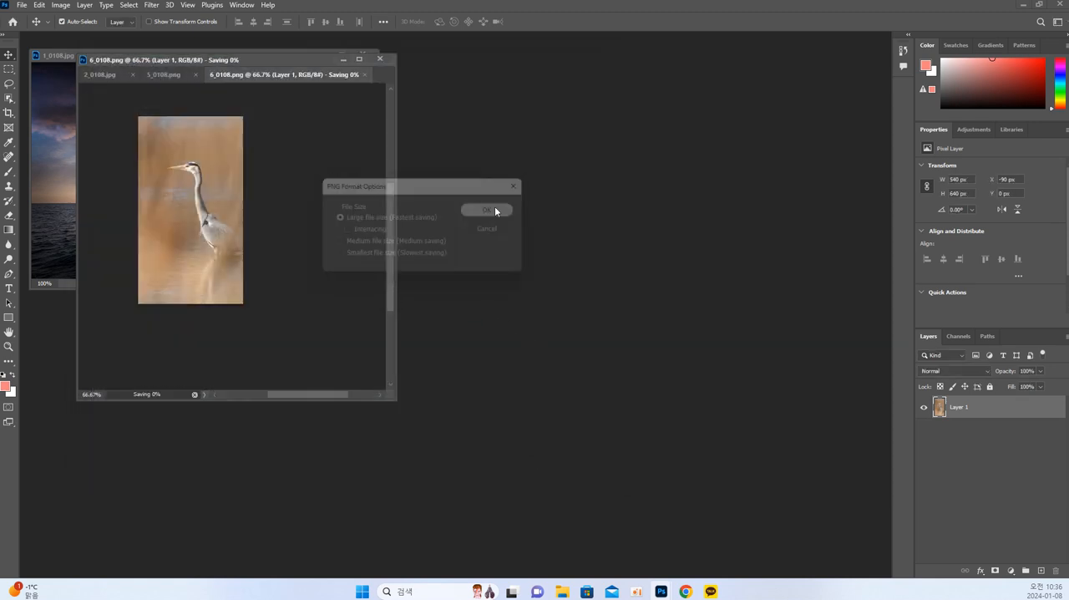
Open 7.jpg from the 01_사이즈 folder, look over the island photo and close it again.
left_click(26, 8)
left_click(43, 28)
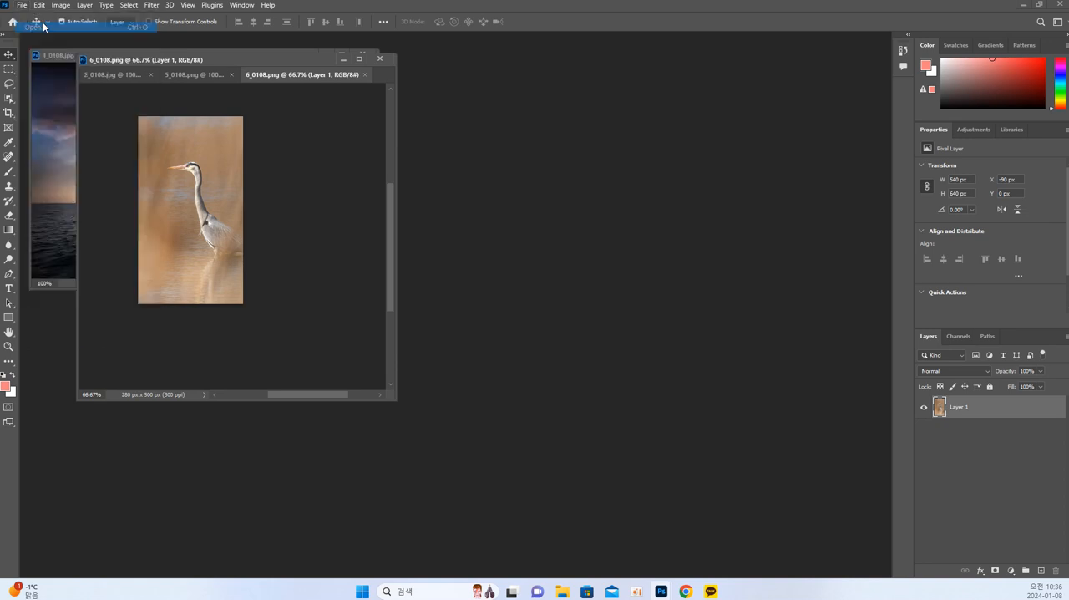
left_click(465, 226)
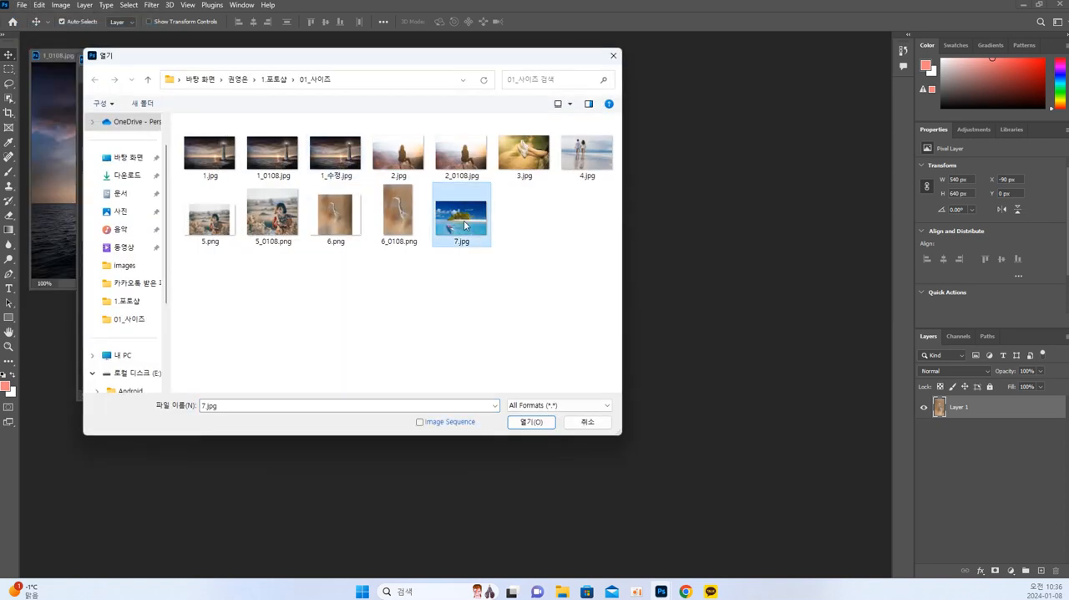
left_click(532, 422)
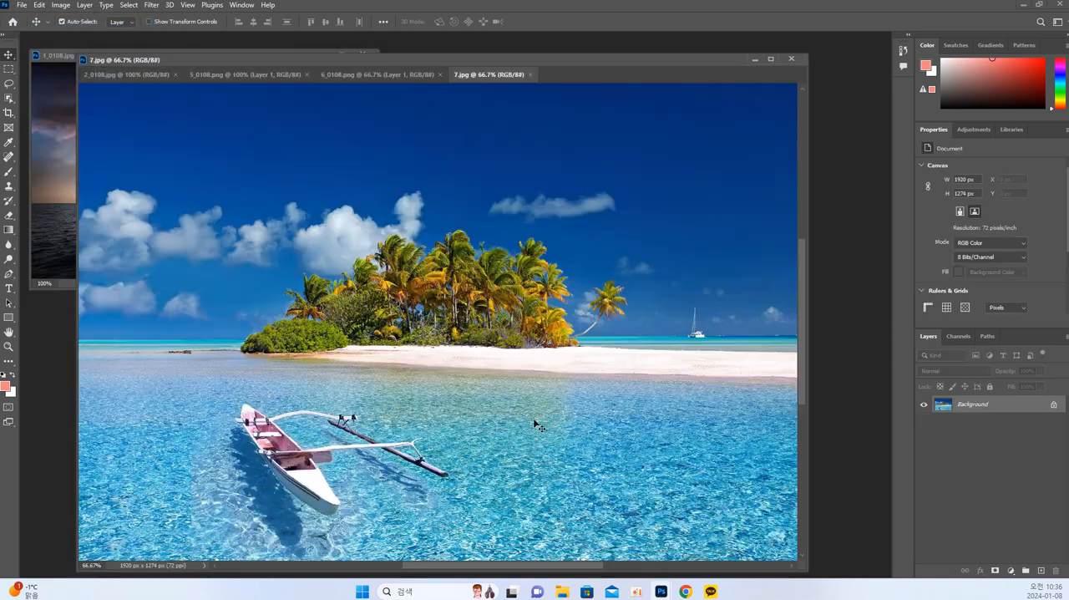
scroll(489, 375, "down", 4)
scroll(489, 375, "up", 1)
key("space")
left_click_drag(540, 339, 543, 400)
key("space")
left_click_drag(475, 296, 517, 304)
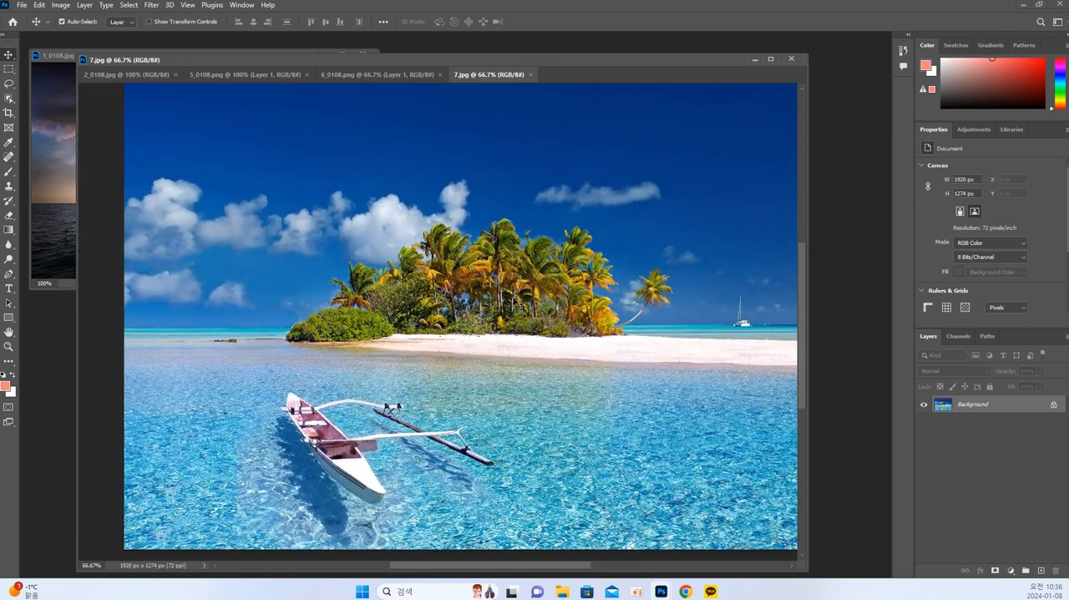
left_click(530, 75)
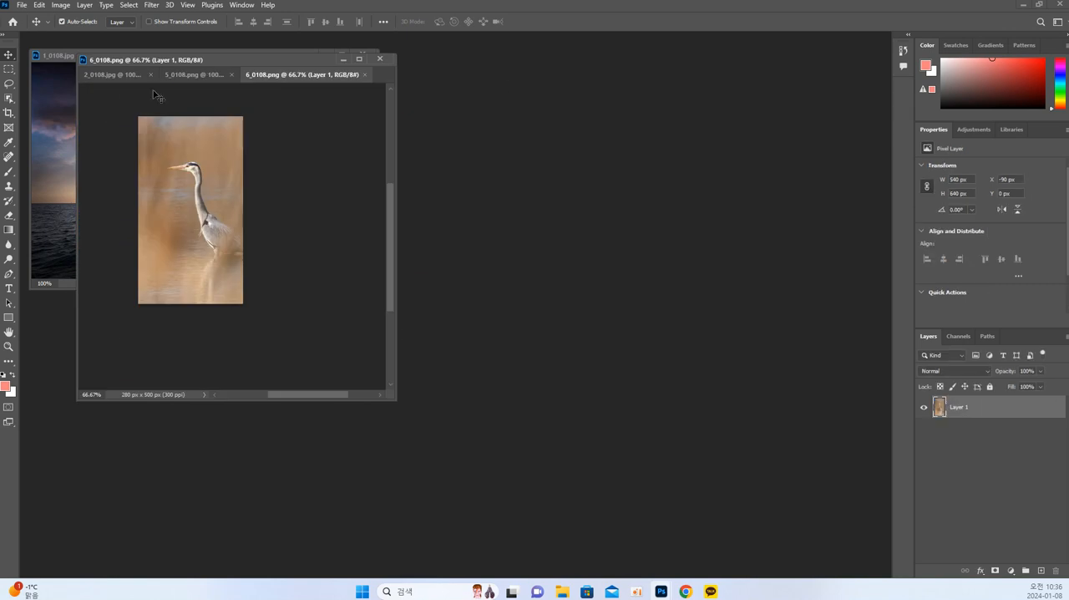
left_click(22, 5)
left_click(33, 26)
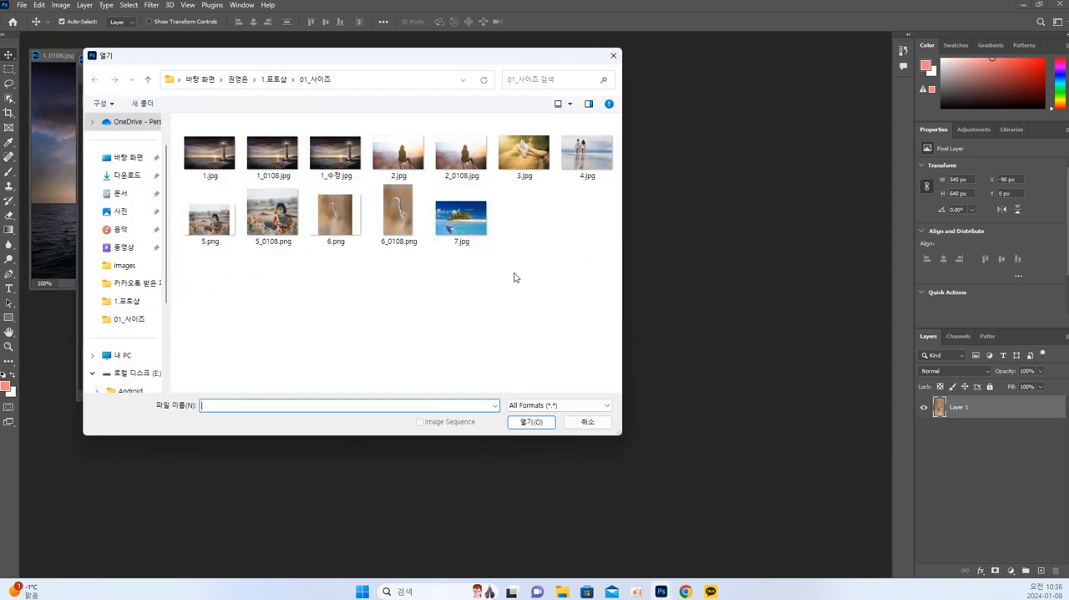
key("Escape")
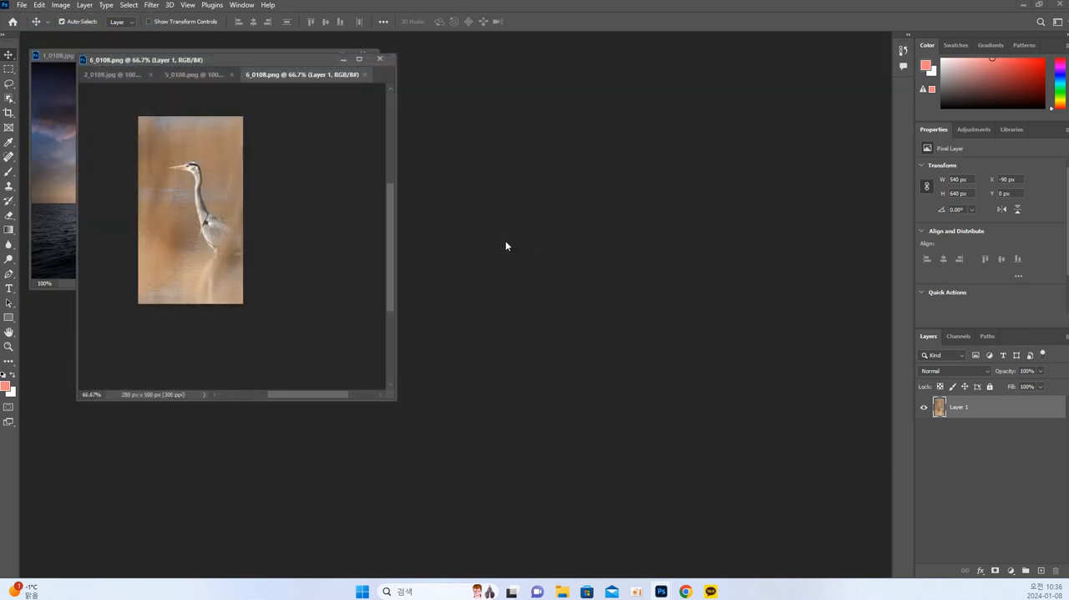
Open 7.jpg from the 01_사이즈 folder again.
left_click(313, 208)
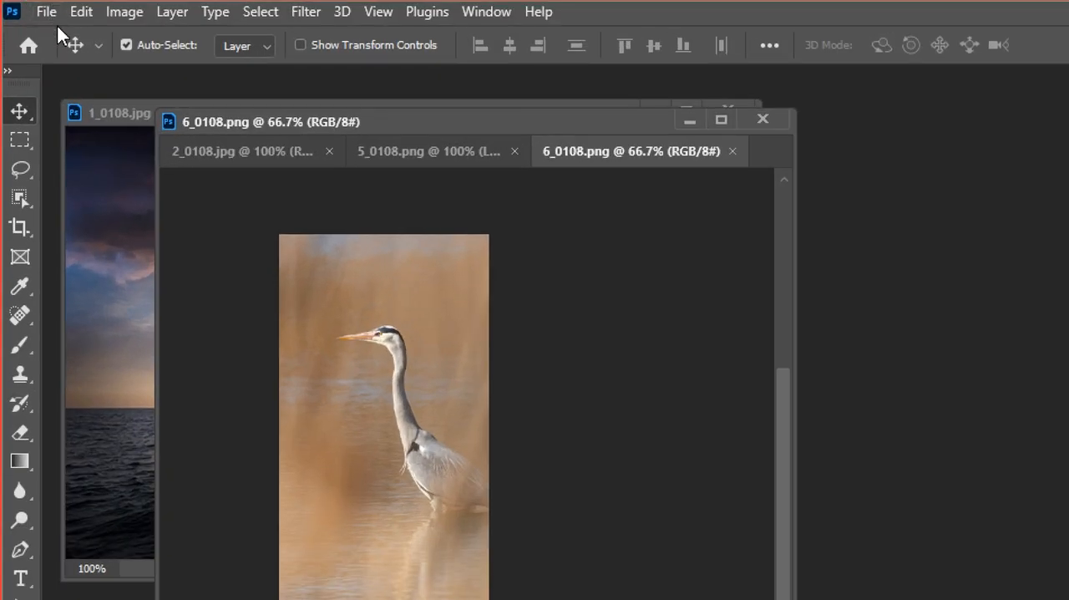
left_click(48, 15)
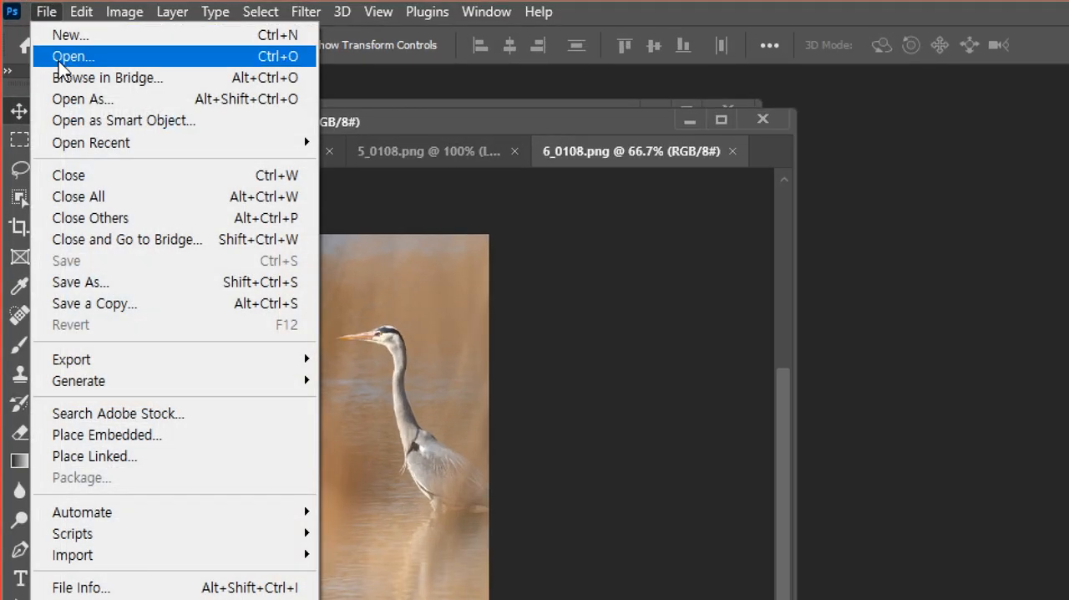
left_click(60, 58)
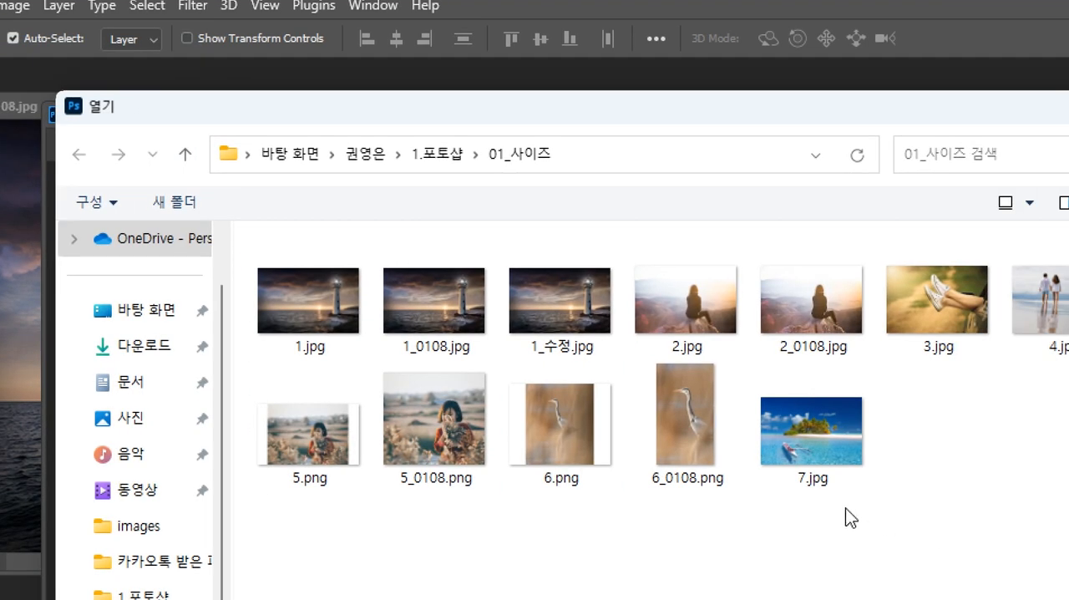
left_click(942, 464)
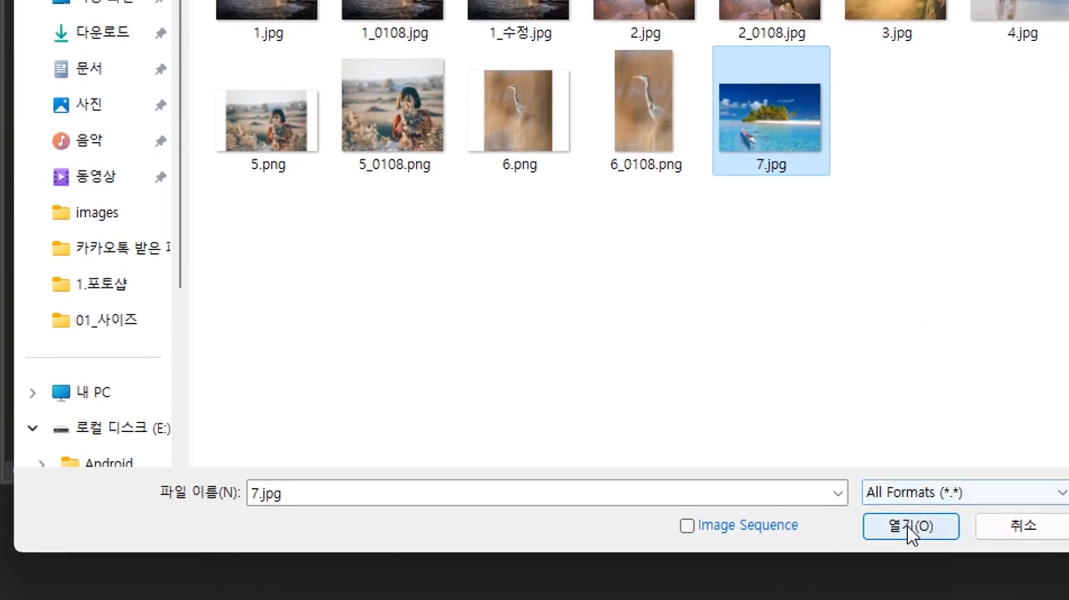
left_click(909, 530)
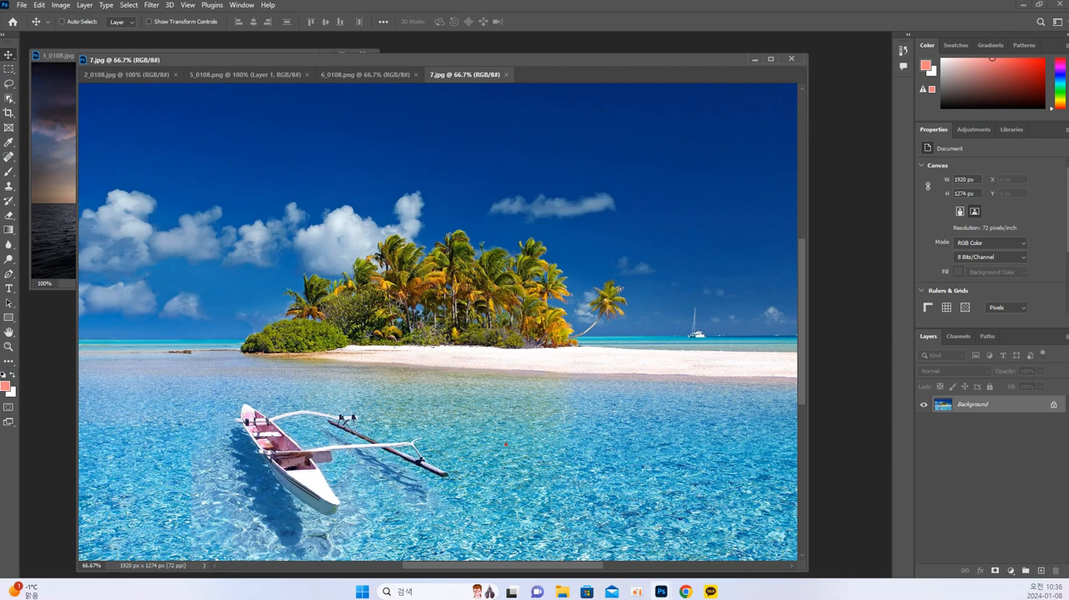
mouse_move(575, 452)
left_mouse_down()
mouse_move(546, 437)
mouse_move(549, 488)
mouse_move(595, 452)
mouse_move(625, 458)
left_mouse_up()
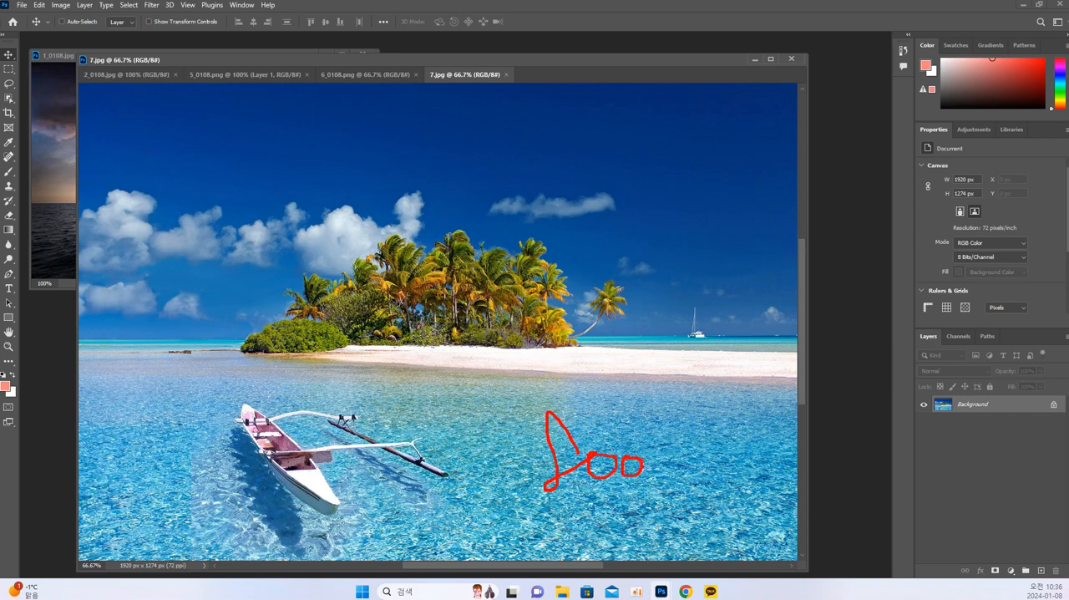
left_click_drag(759, 98, 514, 527)
mouse_move(457, 124)
left_mouse_down()
mouse_move(549, 234)
mouse_move(731, 536)
left_mouse_up()
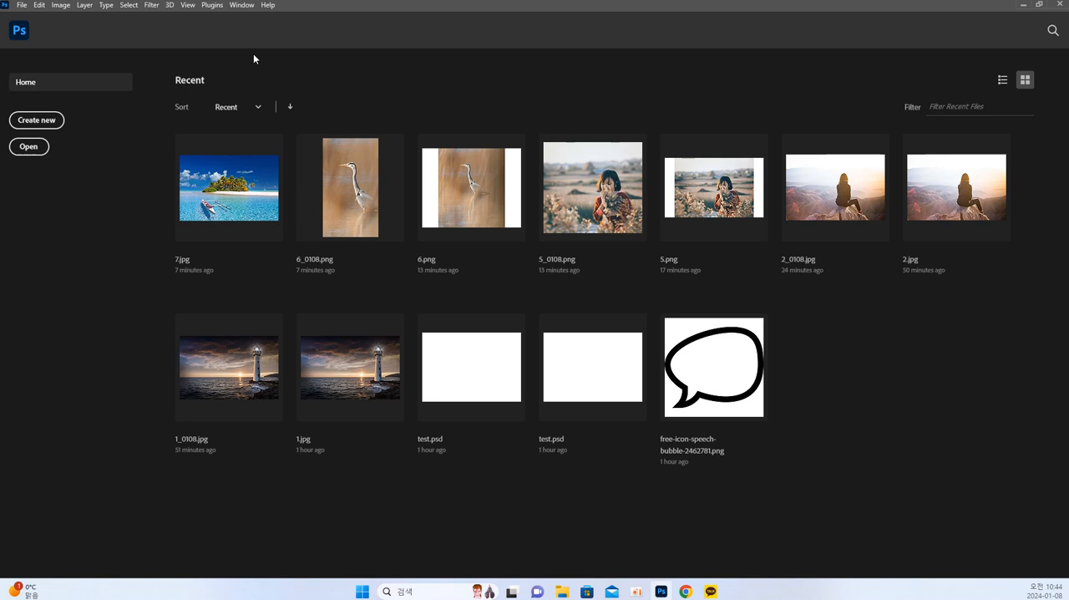
Open the finished collage 자르기툴_완성.jpg from the 02_자르기 folder inside 1.포토샵.
left_click(37, 146)
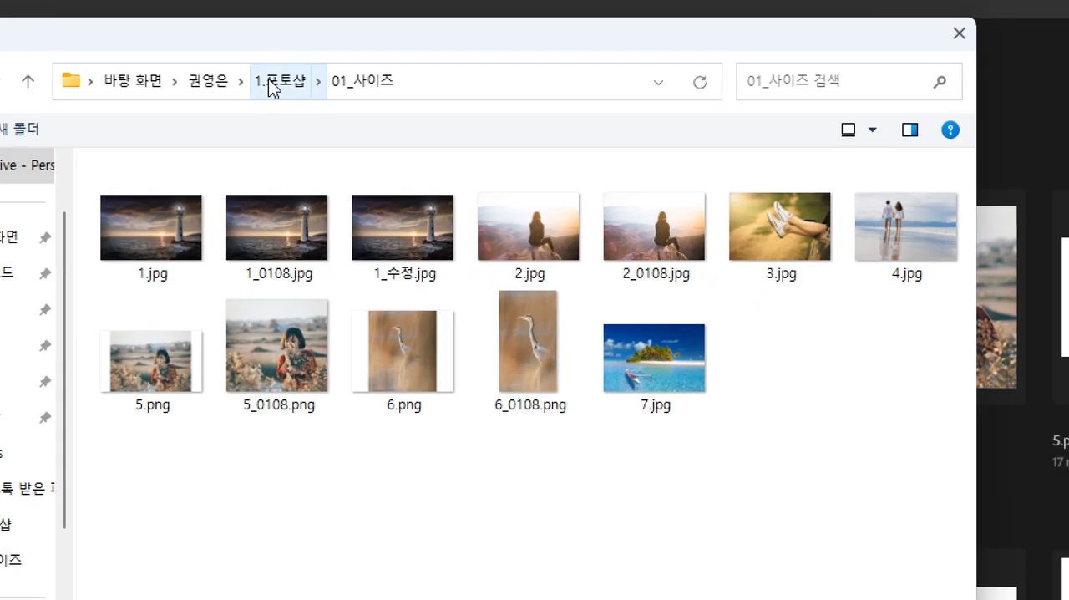
left_click(268, 79)
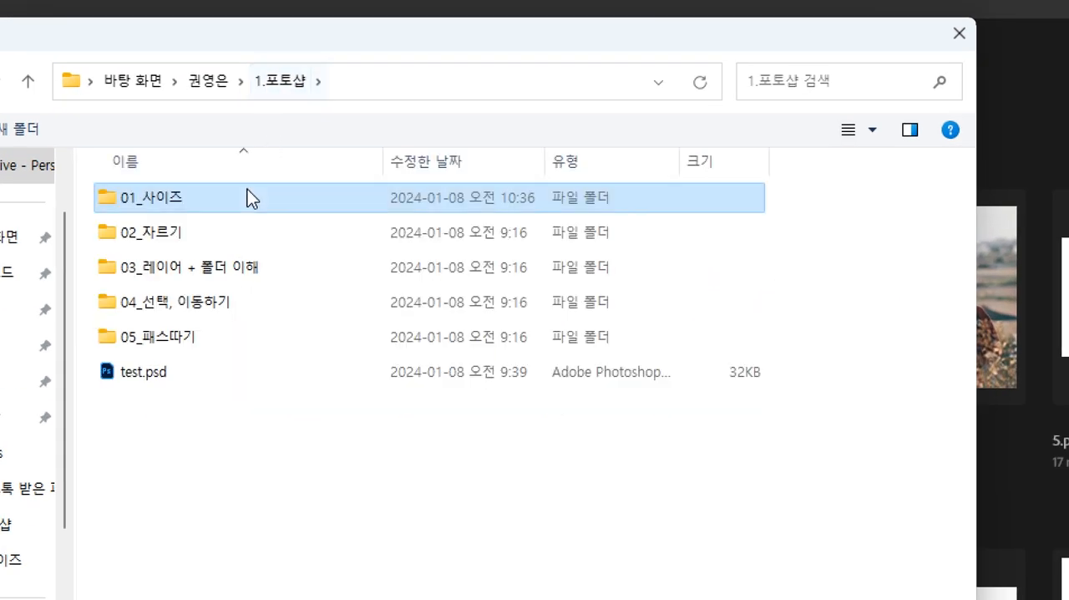
double_click(184, 240)
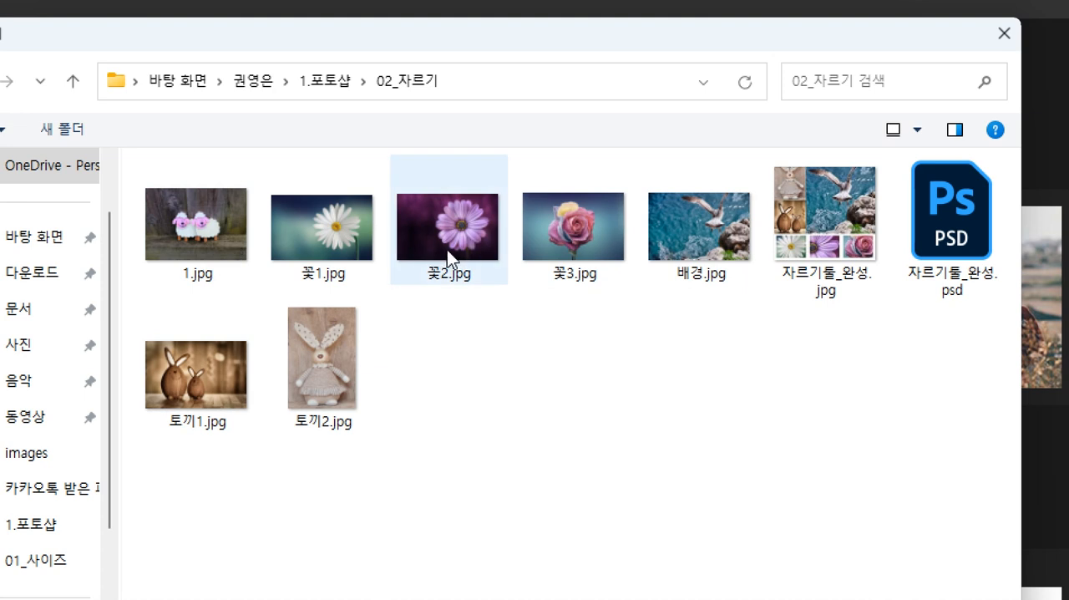
left_click(825, 212)
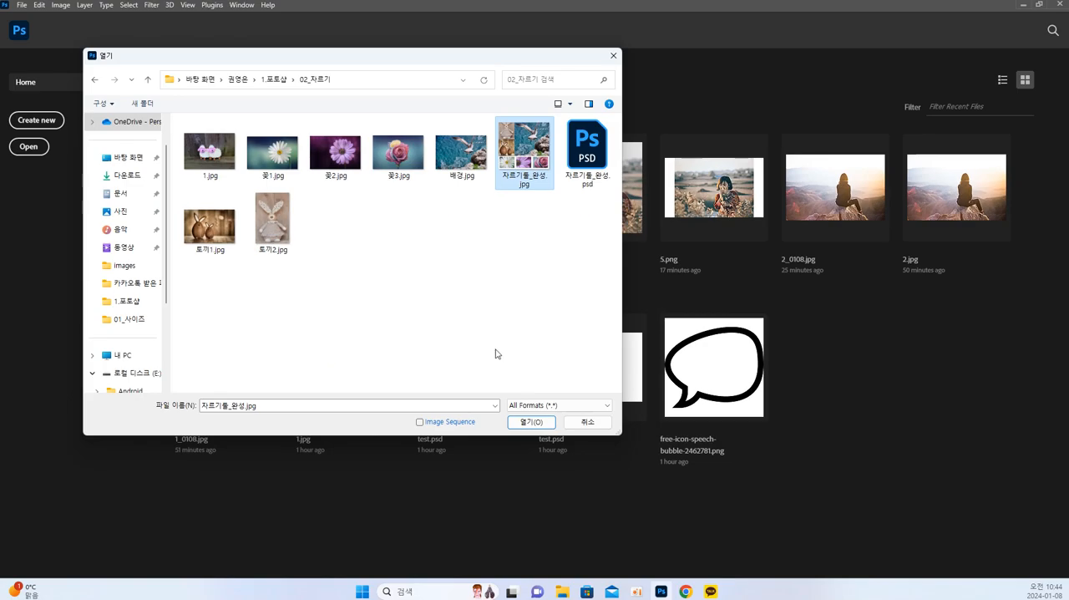
left_click(531, 422)
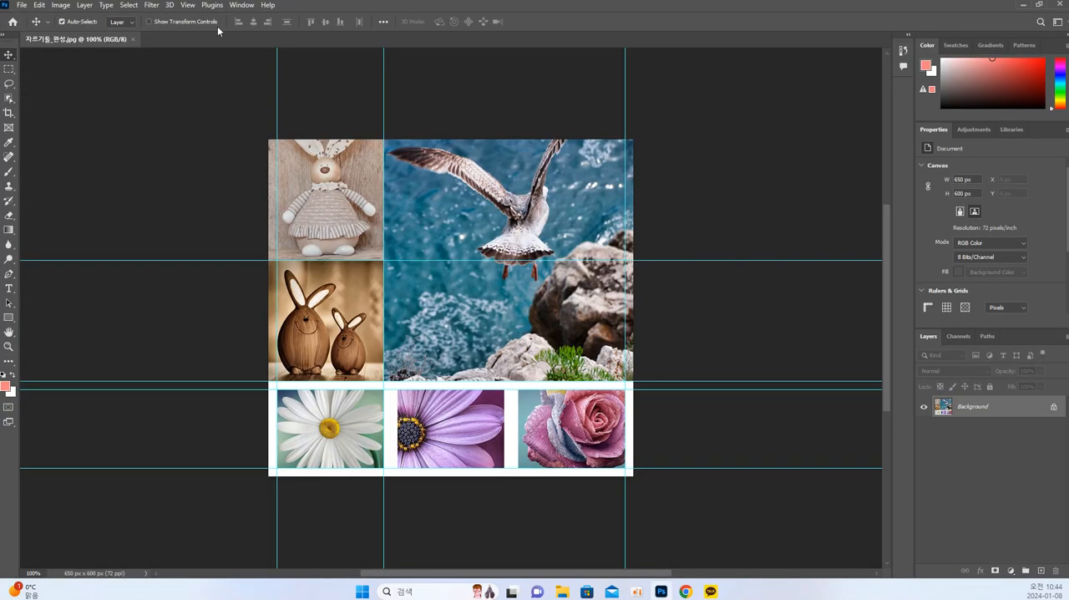
Float the collage in its own window and enlarge that window until the whole image fits inside.
left_click_drag(115, 39, 154, 72)
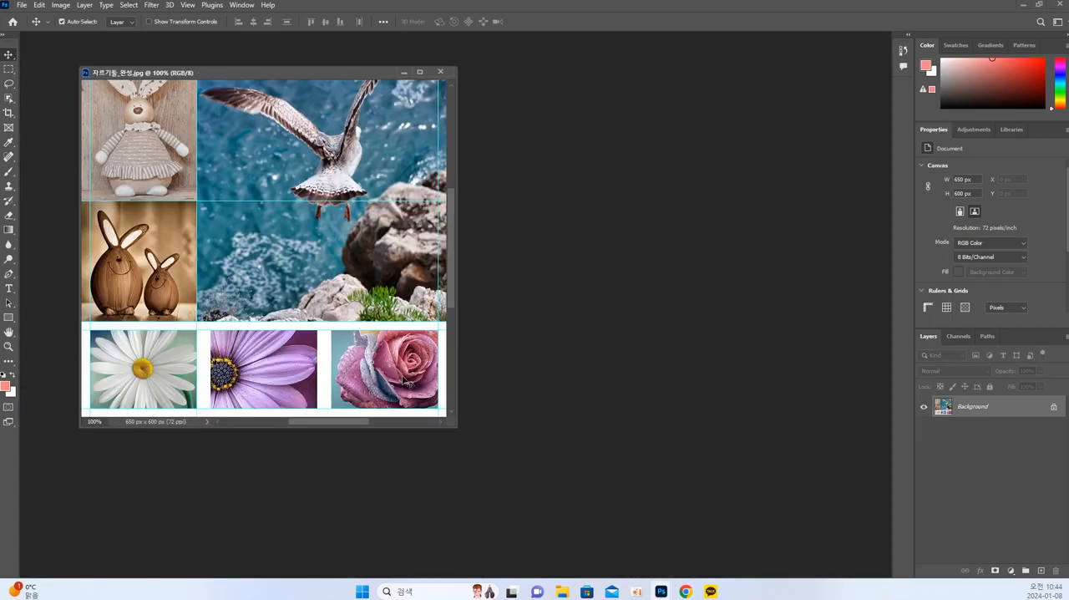
left_click_drag(456, 425, 685, 499)
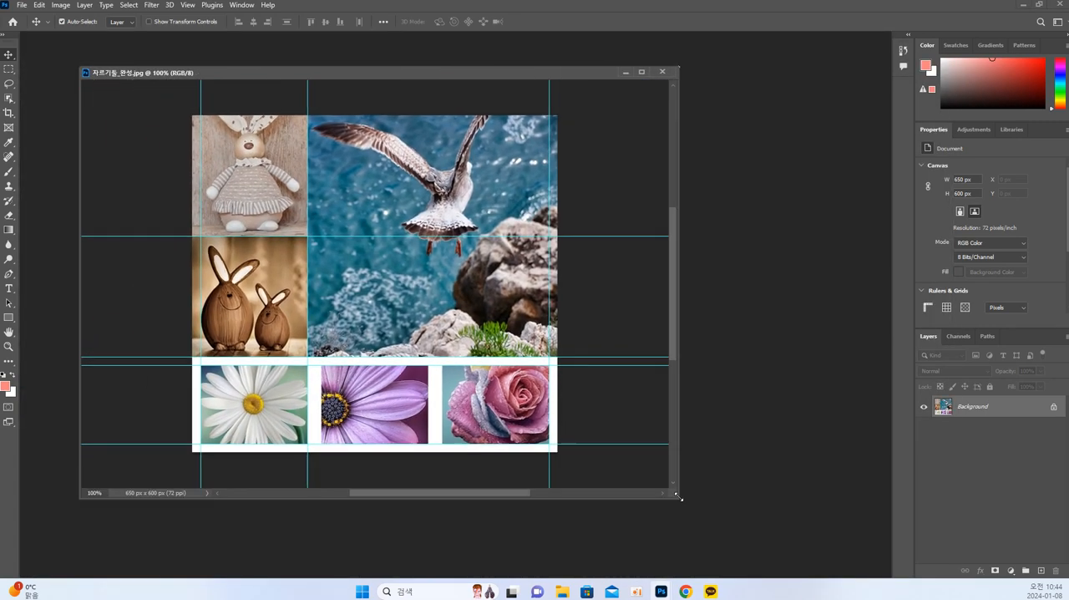
left_click_drag(416, 74, 447, 63)
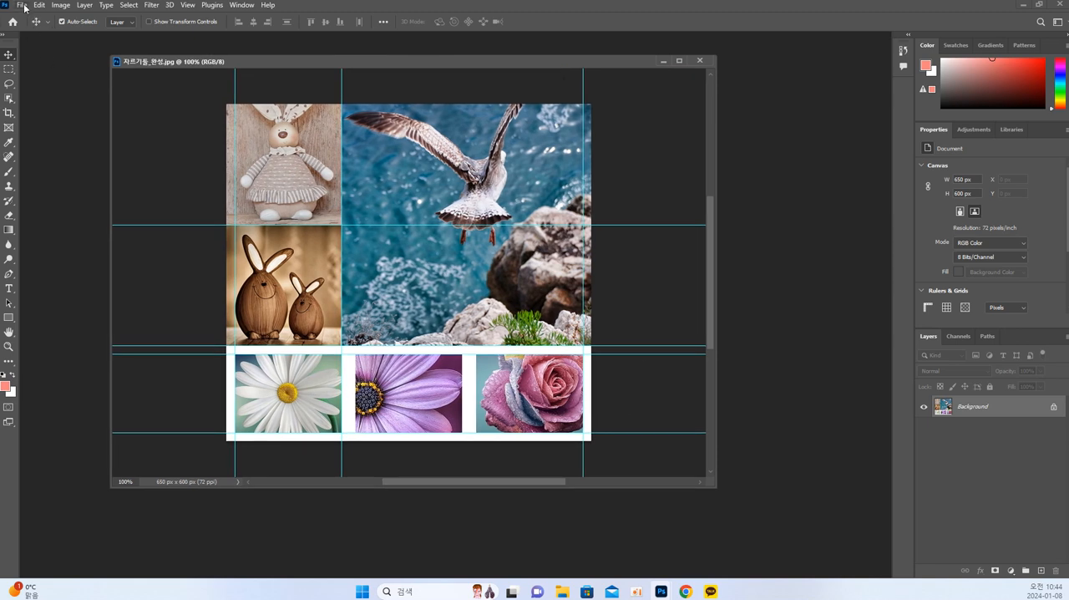
left_click_drag(270, 61, 1067, 105)
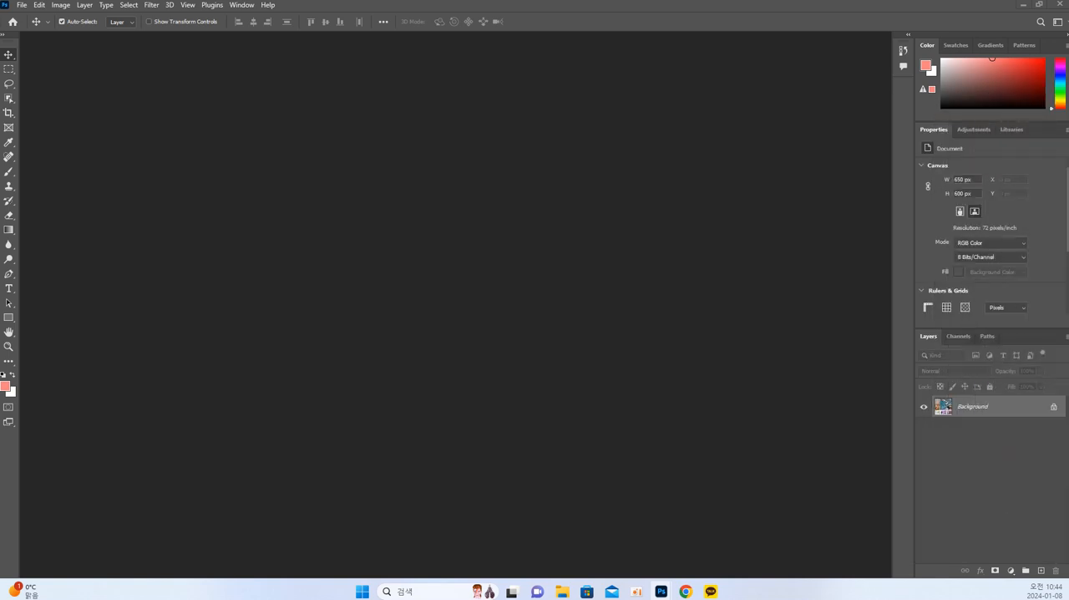
key("ctrl+alt+i")
key("Escape")
left_click_drag(1067, 111, 177, 75)
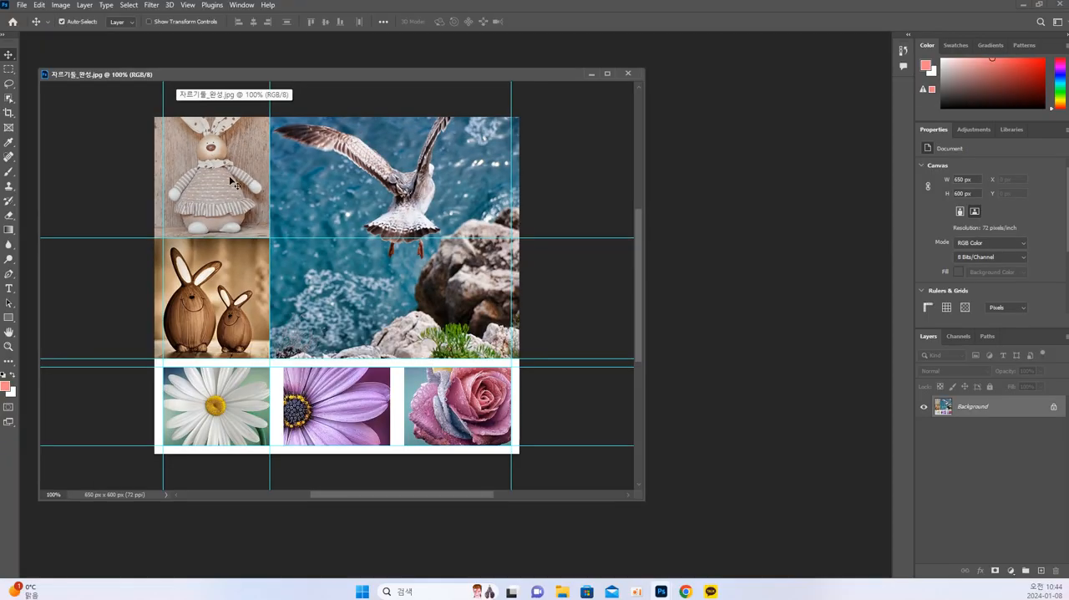
left_click_drag(311, 72, 320, 70)
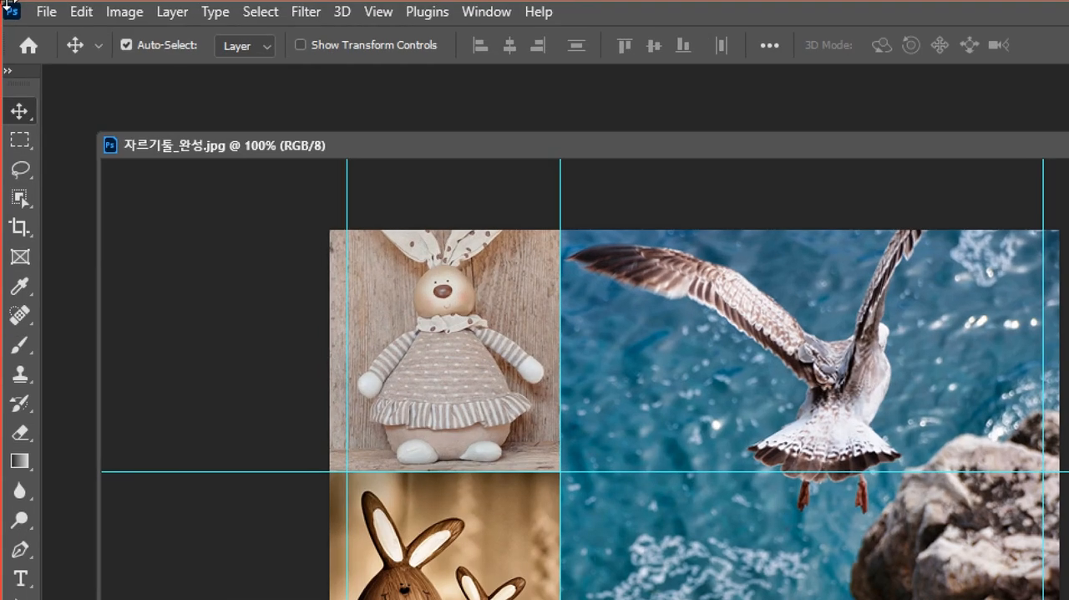
Check the collage's pixel dimensions and resolution in Image Size and leave without changing anything.
left_click(124, 14)
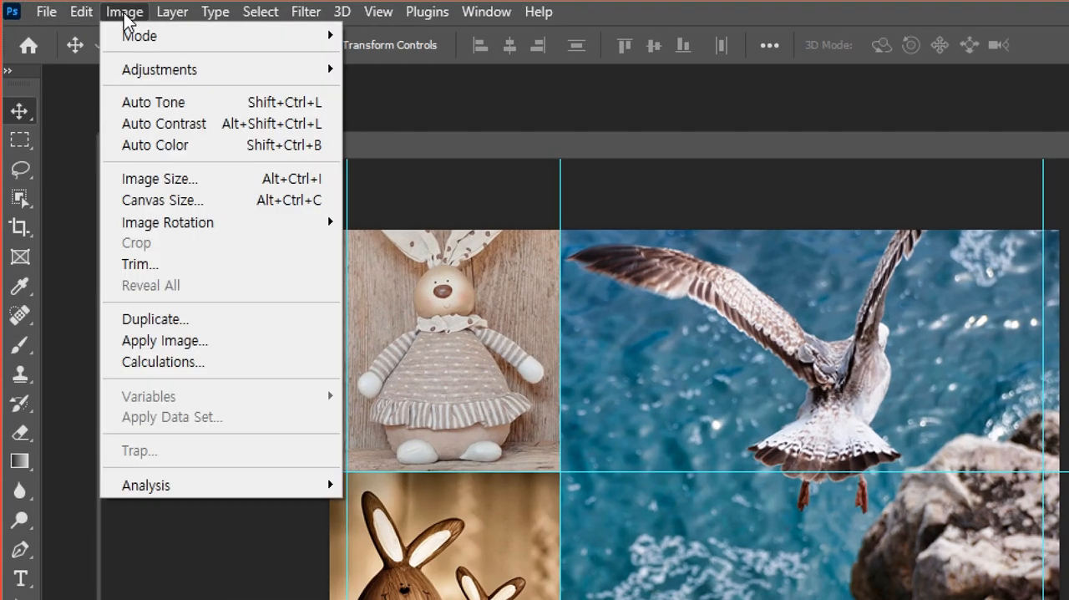
left_click(170, 181)
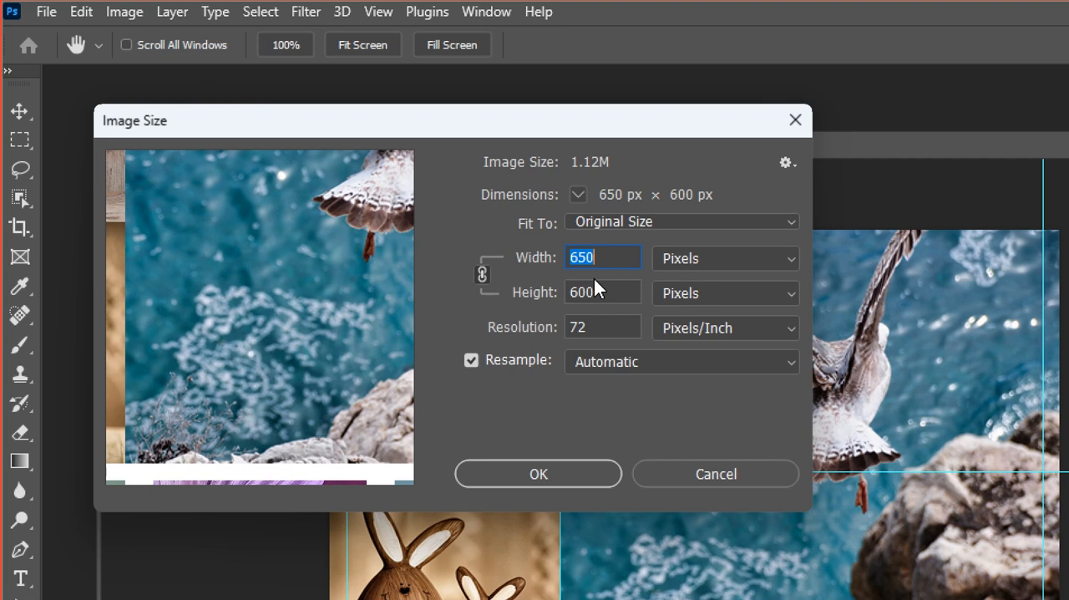
left_click(670, 478)
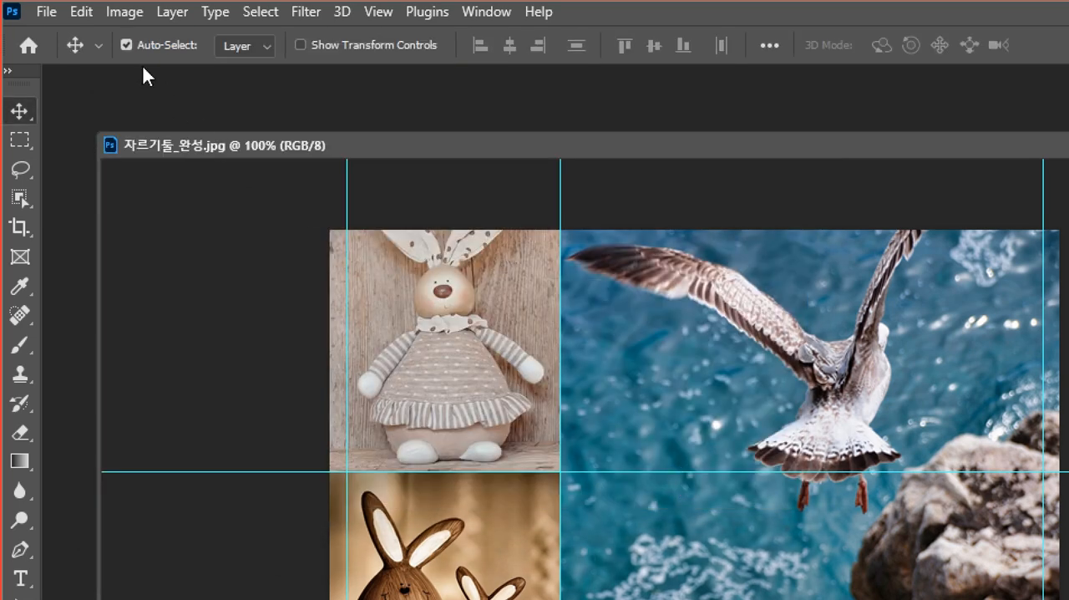
Create a new document 650 pixels wide and 600 pixels high at 72 pixels/inch, RGB Color, with a white background.
left_click(46, 14)
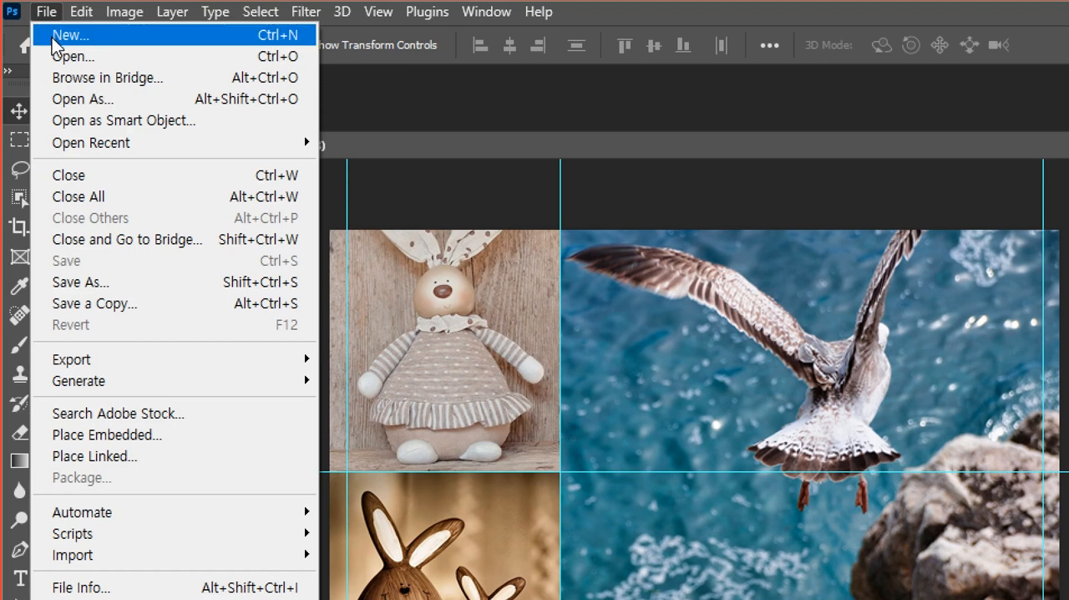
left_click(52, 38)
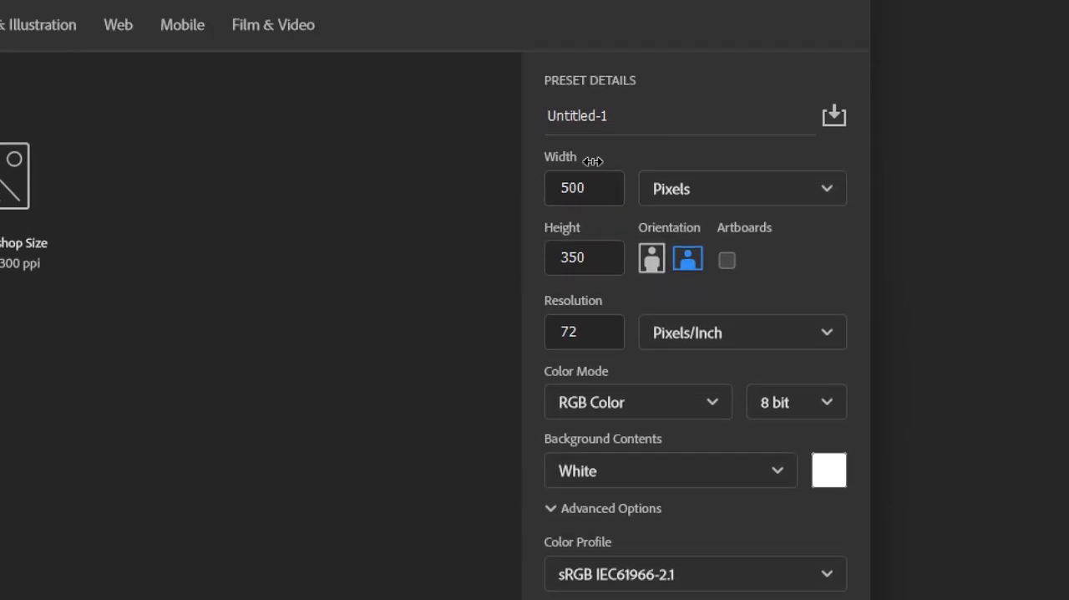
left_click(591, 189)
left_click_drag(584, 188, 532, 179)
type("650")
left_click(599, 258)
type("600")
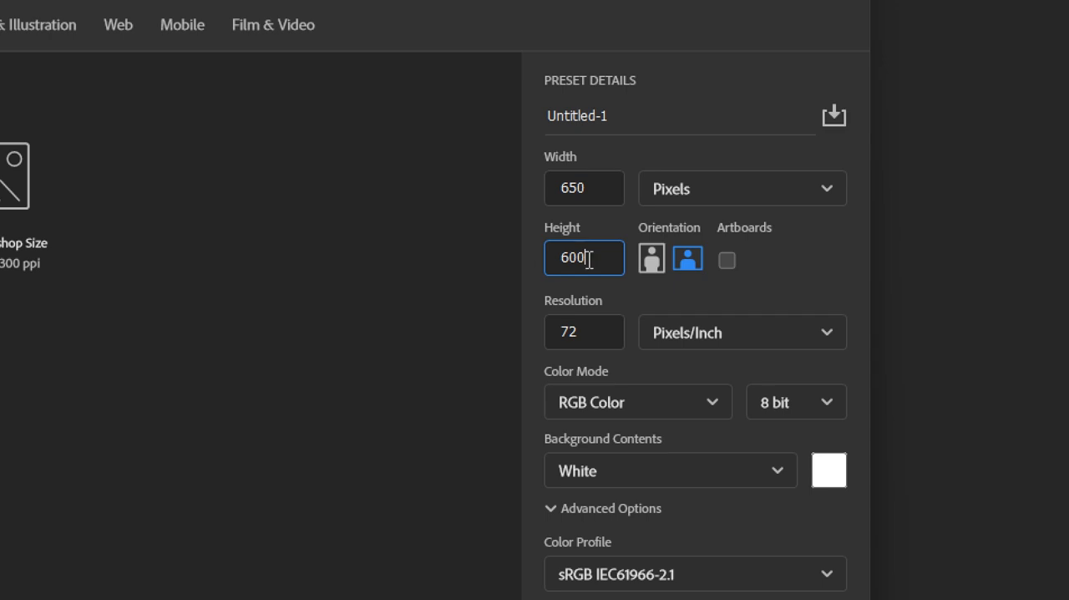
left_click(600, 342)
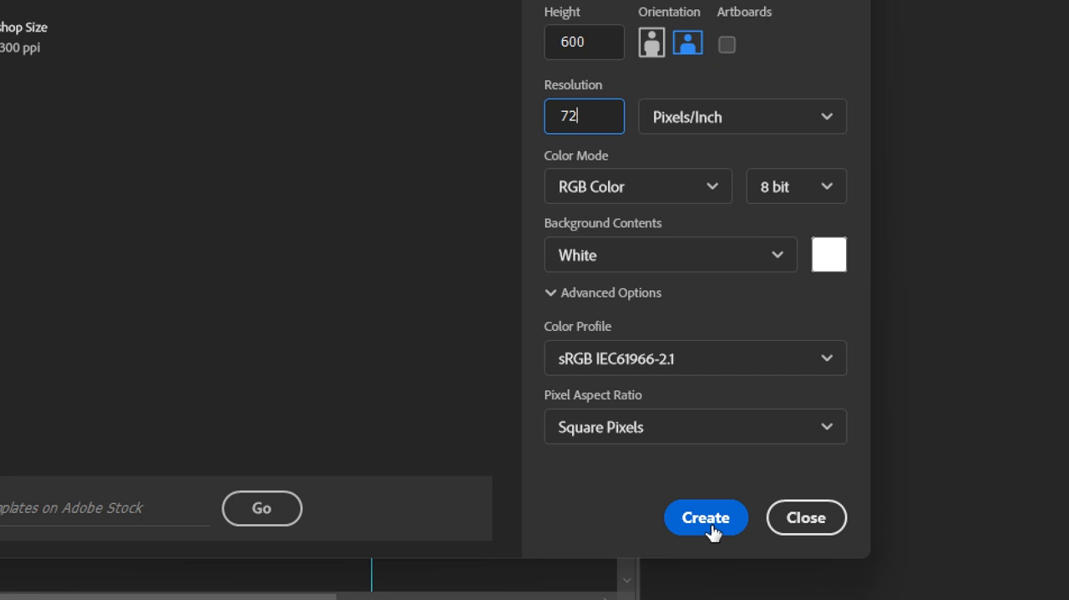
left_click(709, 522)
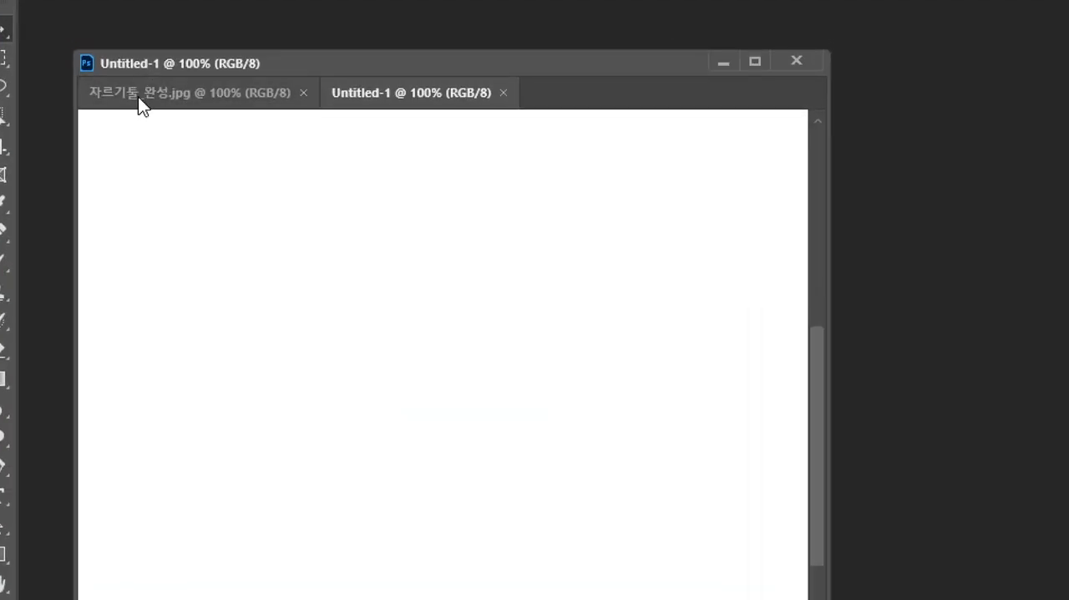
Switch back and forth between the finished collage and the blank document to compare them.
left_click(95, 86)
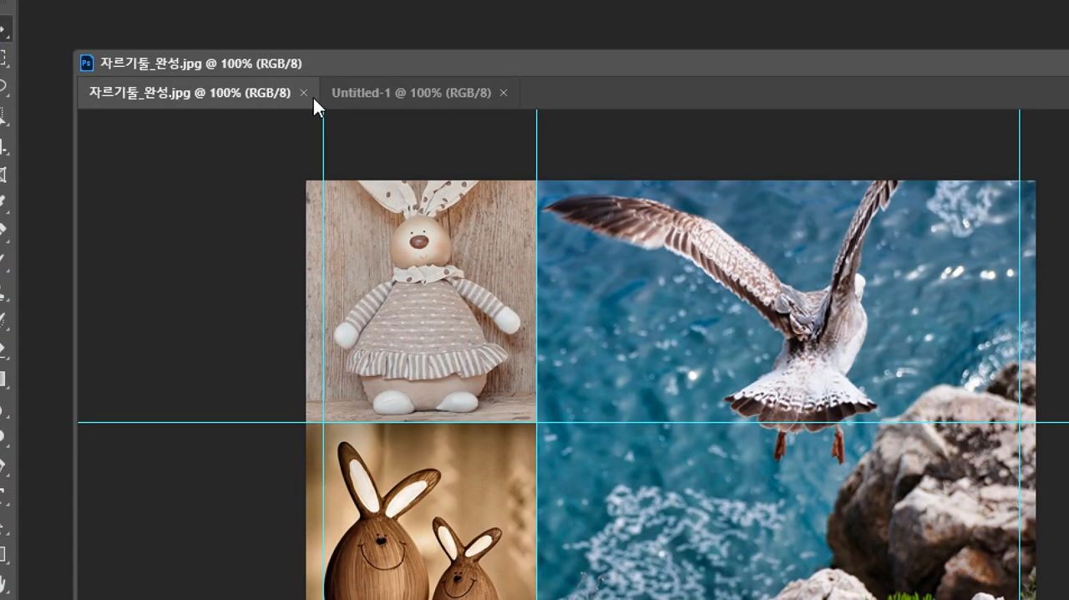
left_click(239, 87)
left_click(195, 99)
left_click(391, 98)
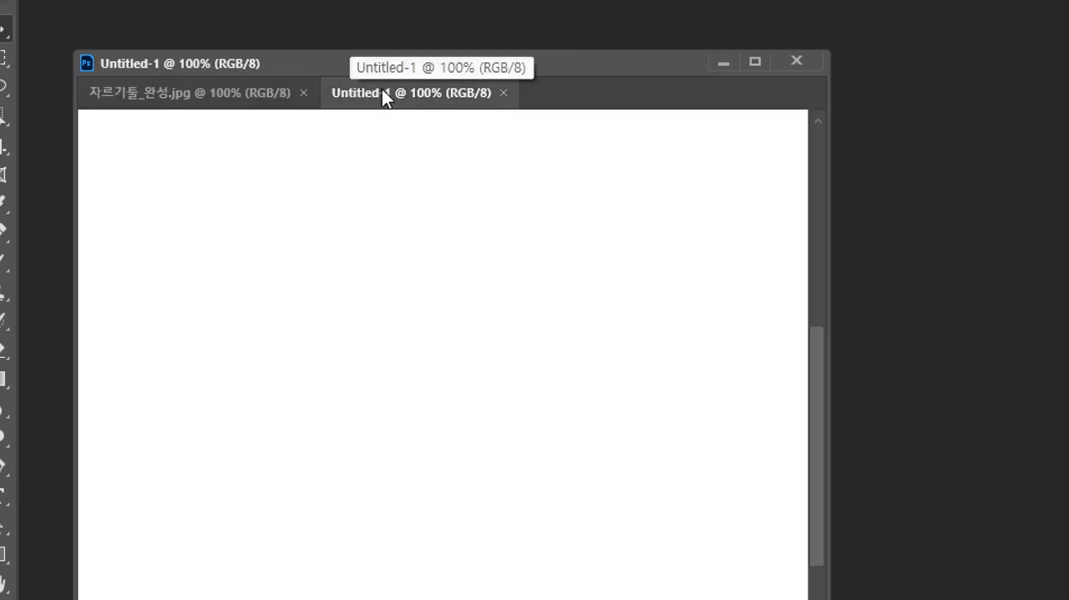
Float the blank document in its own window, place it over the collage and enlarge it beyond the canvas edges.
left_click_drag(382, 89, 648, 141)
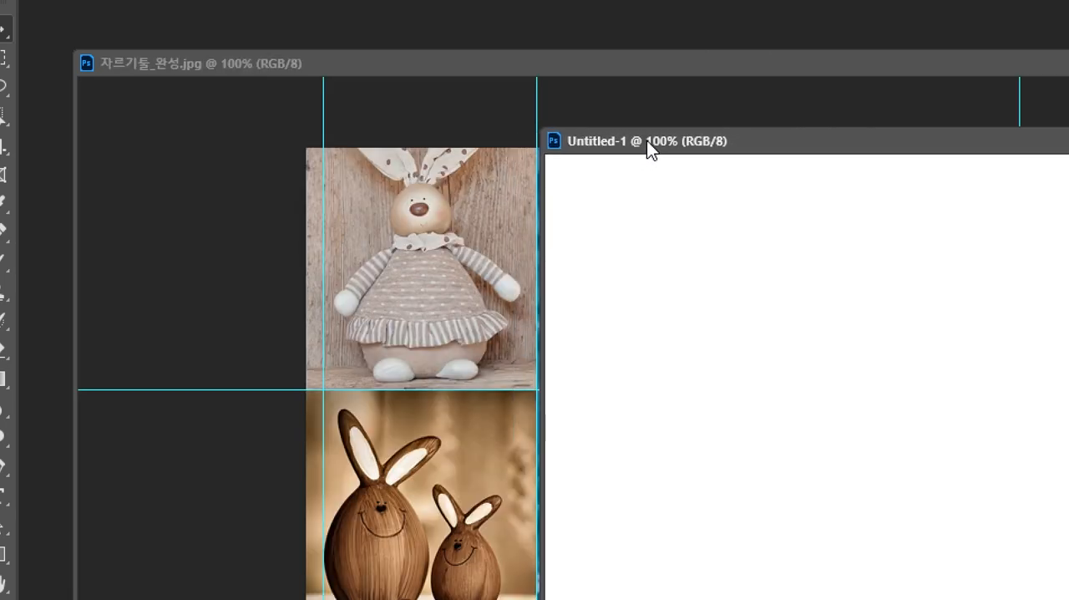
left_click_drag(646, 141, 903, 343)
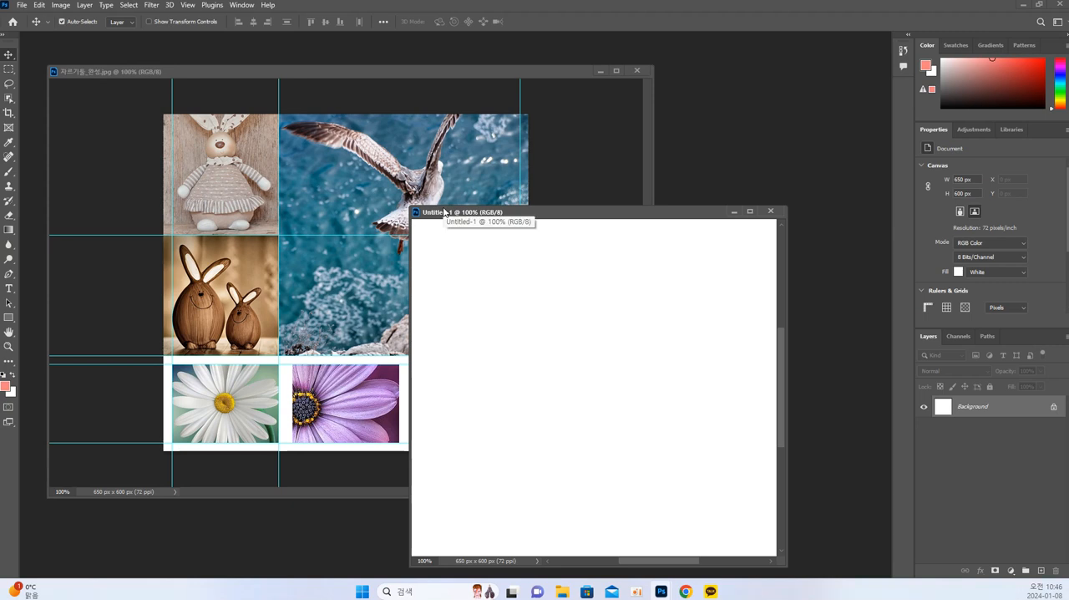
left_click_drag(456, 216, 714, 146)
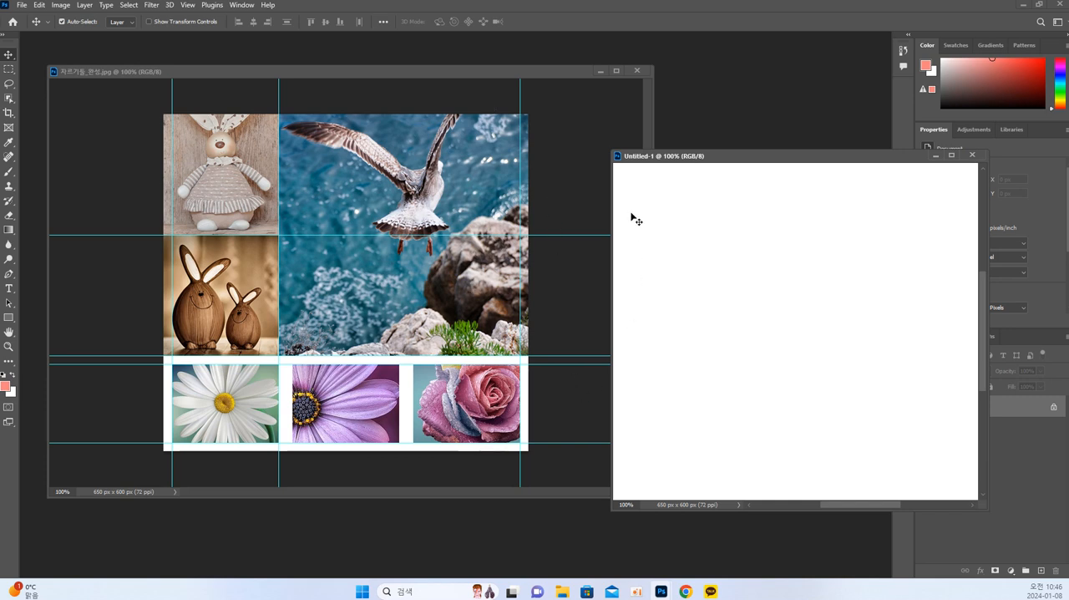
left_click_drag(677, 156, 350, 122)
left_click_drag(653, 475, 794, 576)
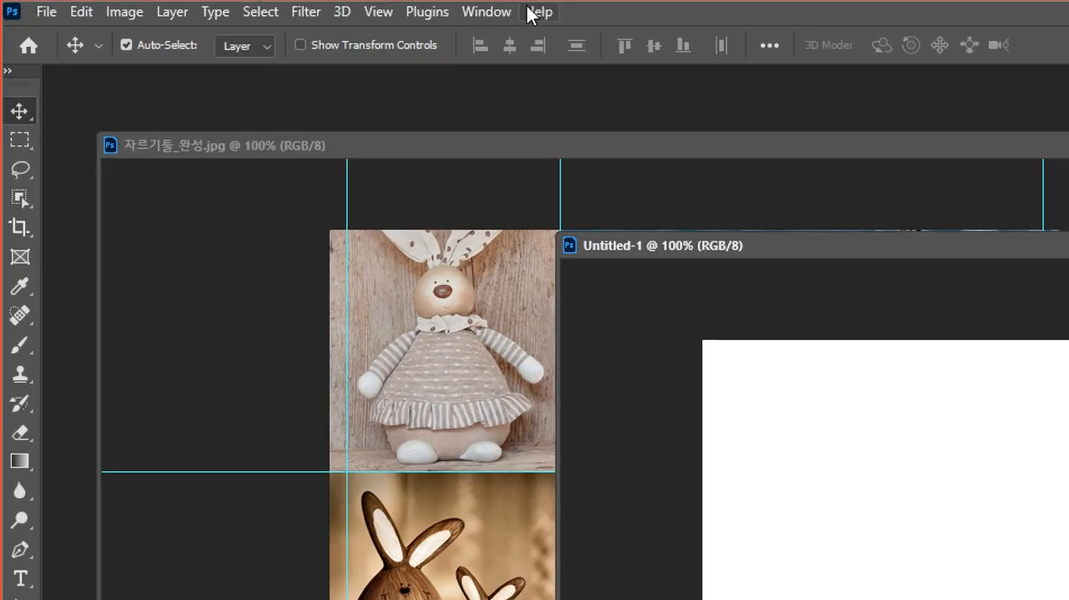
Show the rulers around the blank document and check their measurement unit.
left_click(378, 13)
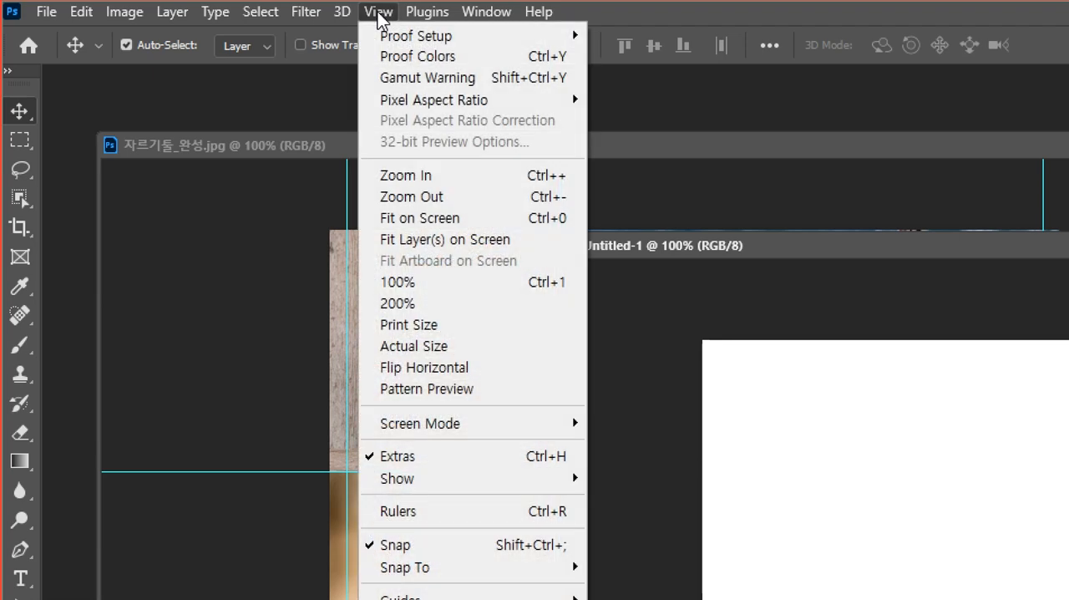
left_click(449, 514)
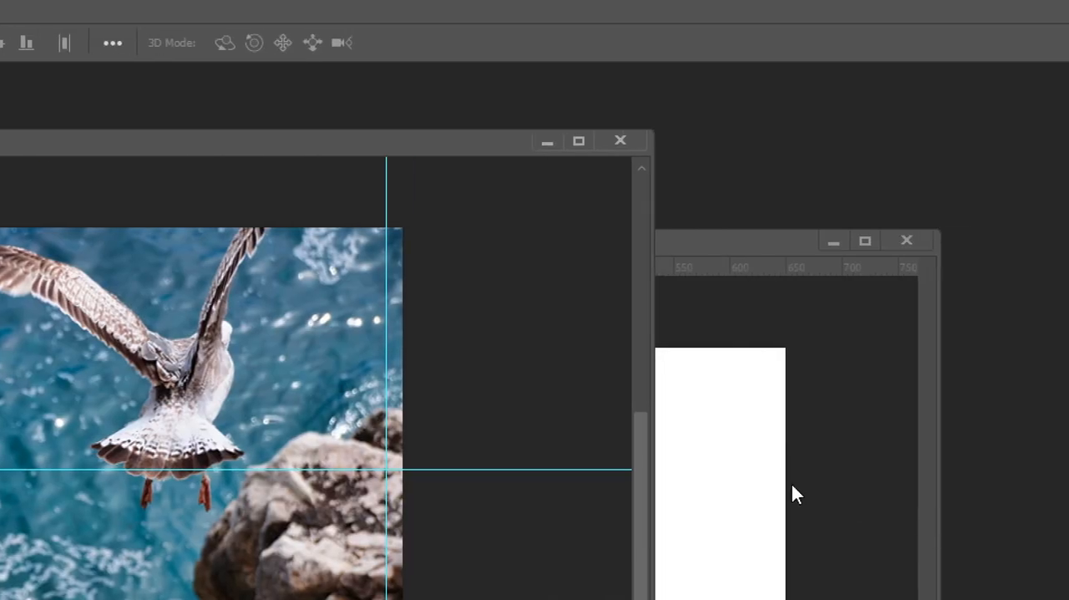
left_click_drag(716, 248, 706, 197)
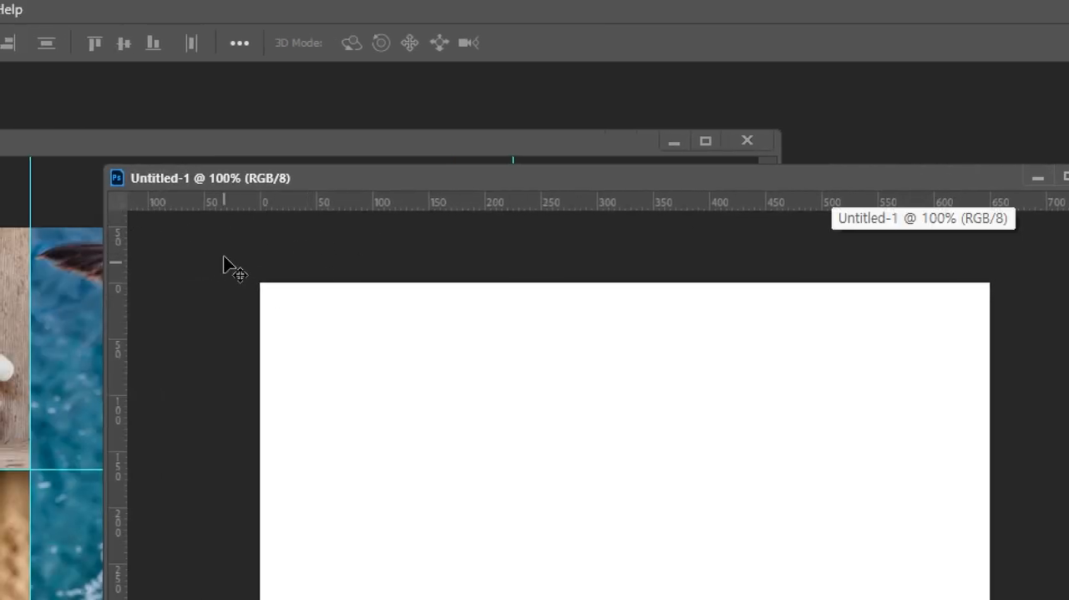
right_click(273, 203)
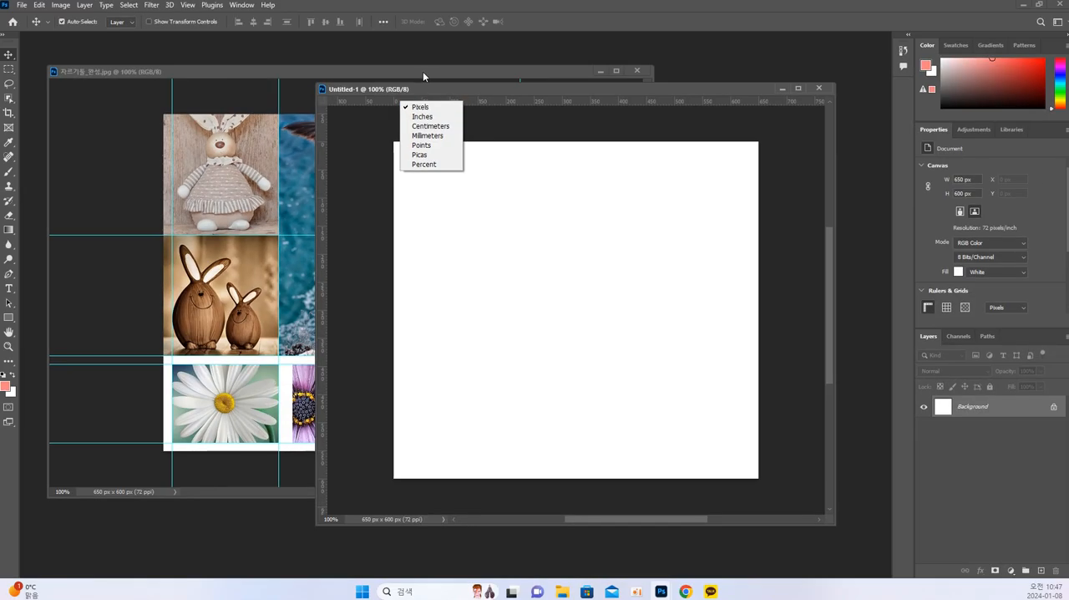
Bring the collage window to the front and move it out of the workspace, away from the blank document.
left_click(422, 74)
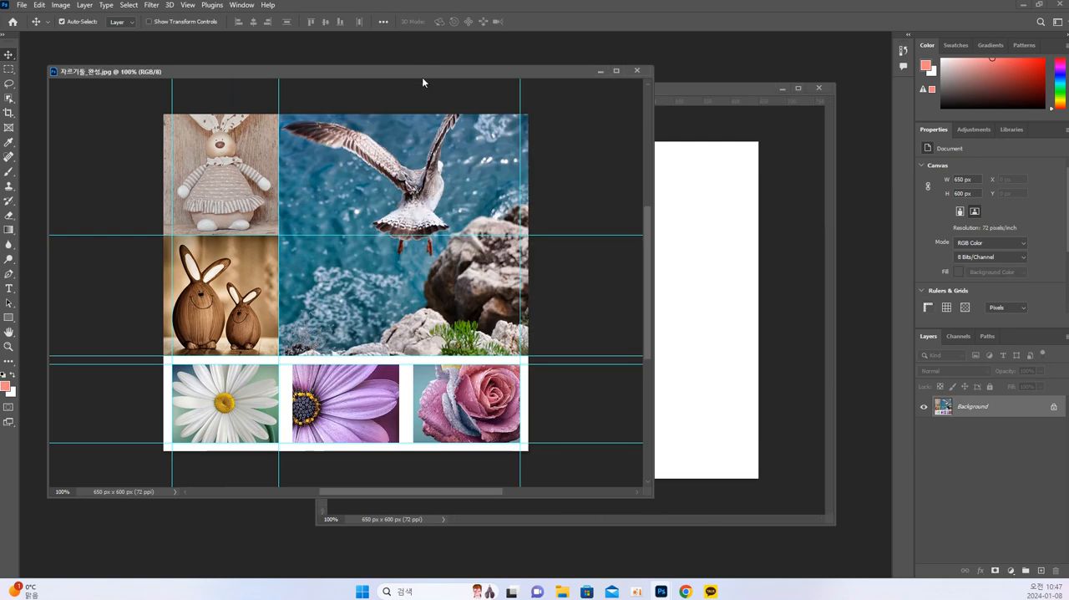
left_click_drag(412, 74, 1068, 86)
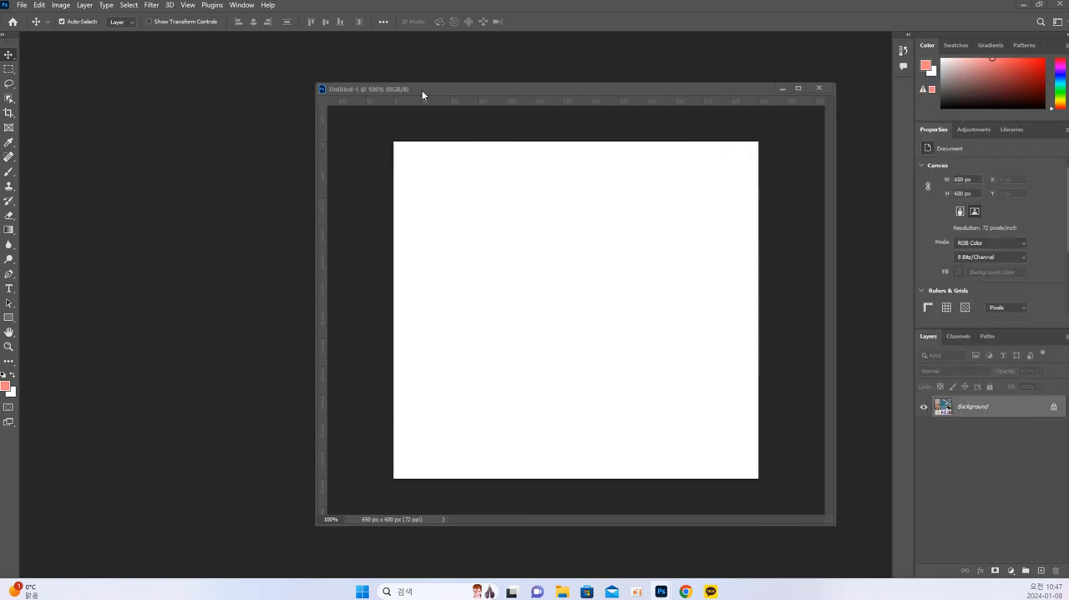
Switch to the Rectangular Marquee tool and place a horizontal guide at 215 px in the blank document.
left_click(8, 68)
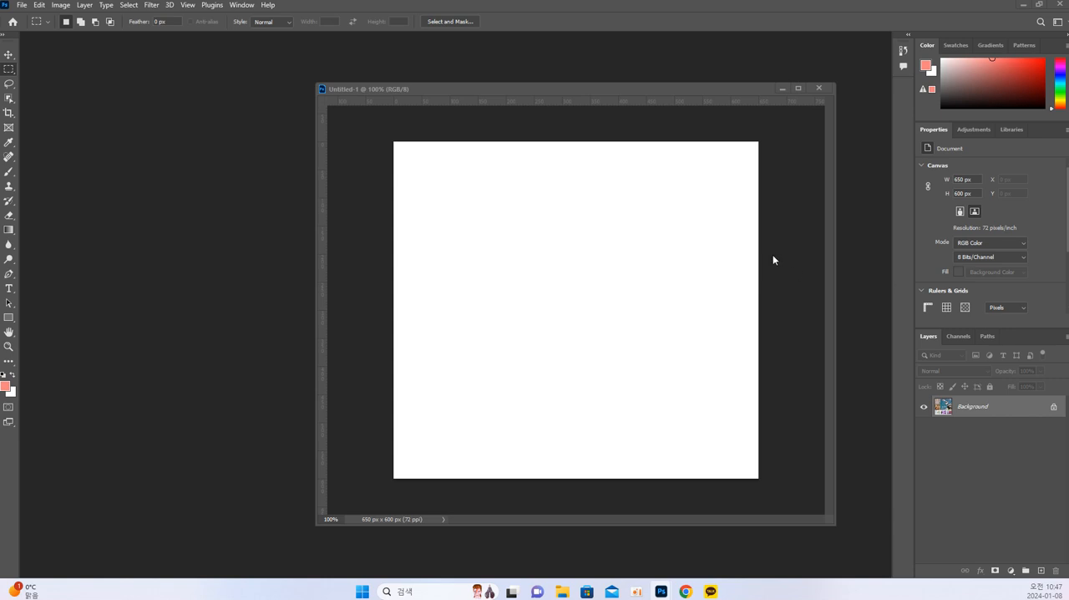
left_click(410, 274)
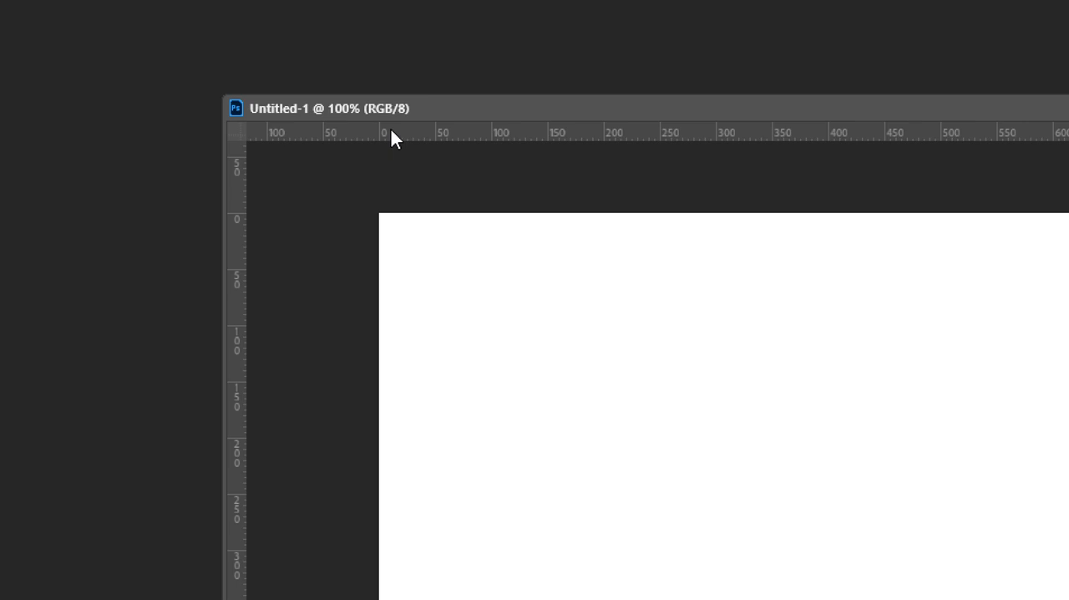
left_click_drag(390, 132, 529, 454)
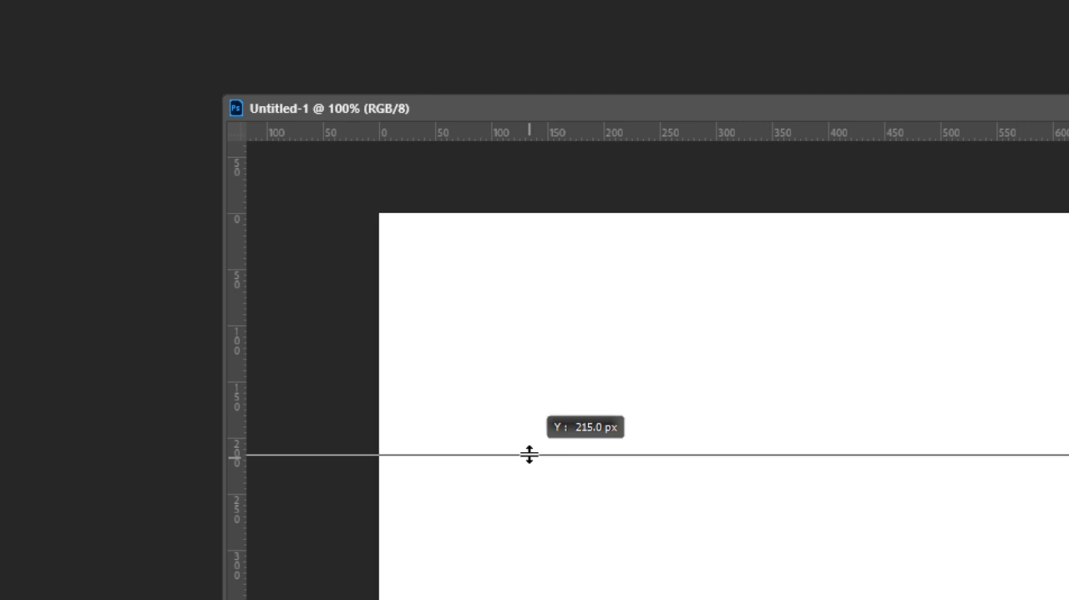
left_click_drag(530, 454, 529, 453)
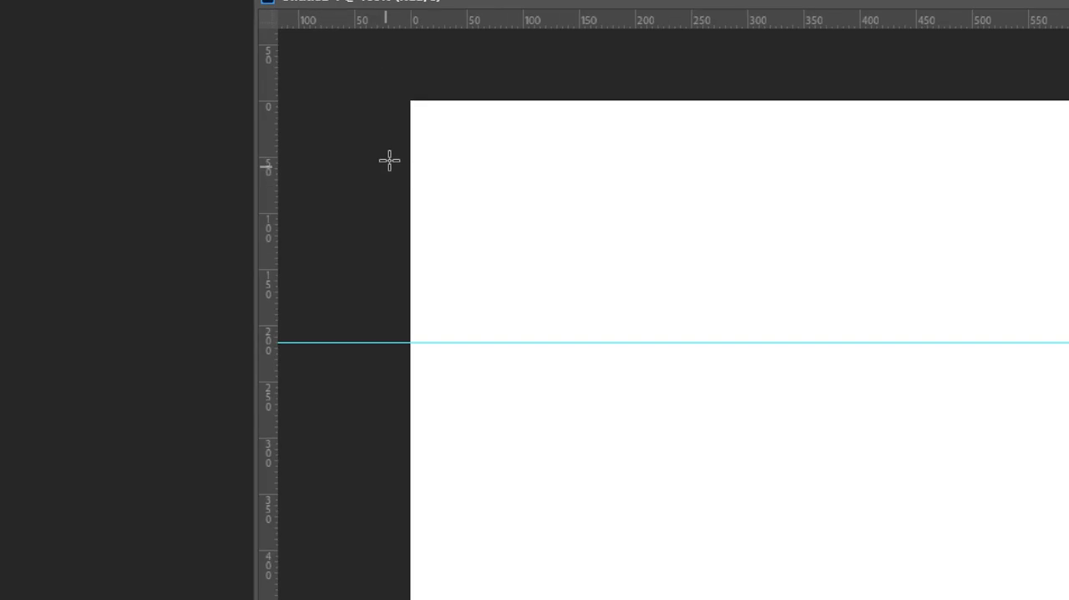
Place a second horizontal guide at 430 px in the blank document.
left_click_drag(488, 79, 536, 596)
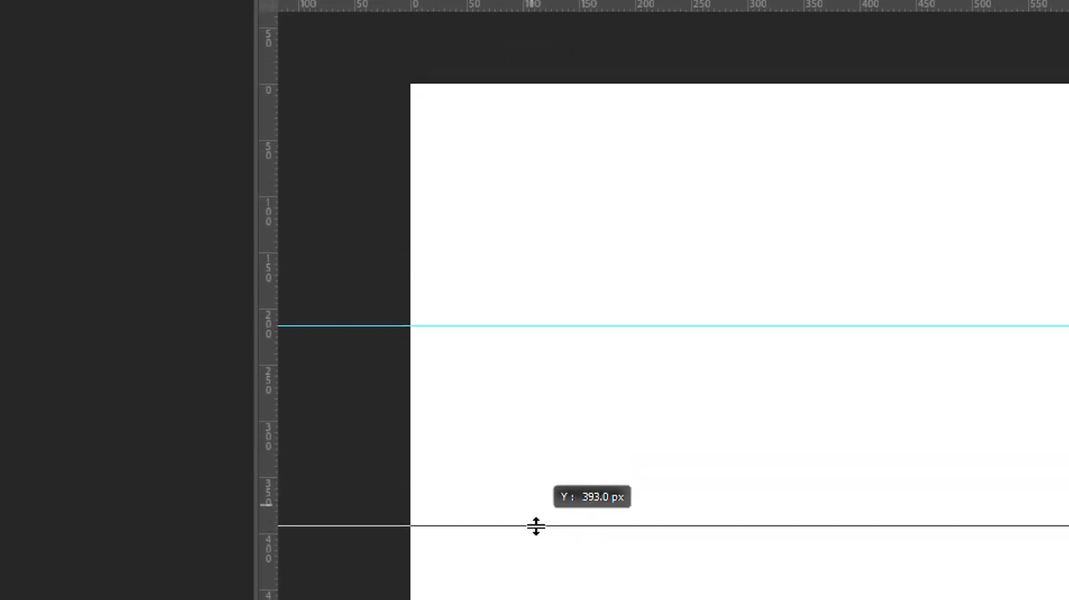
left_click_drag(536, 525, 546, 576)
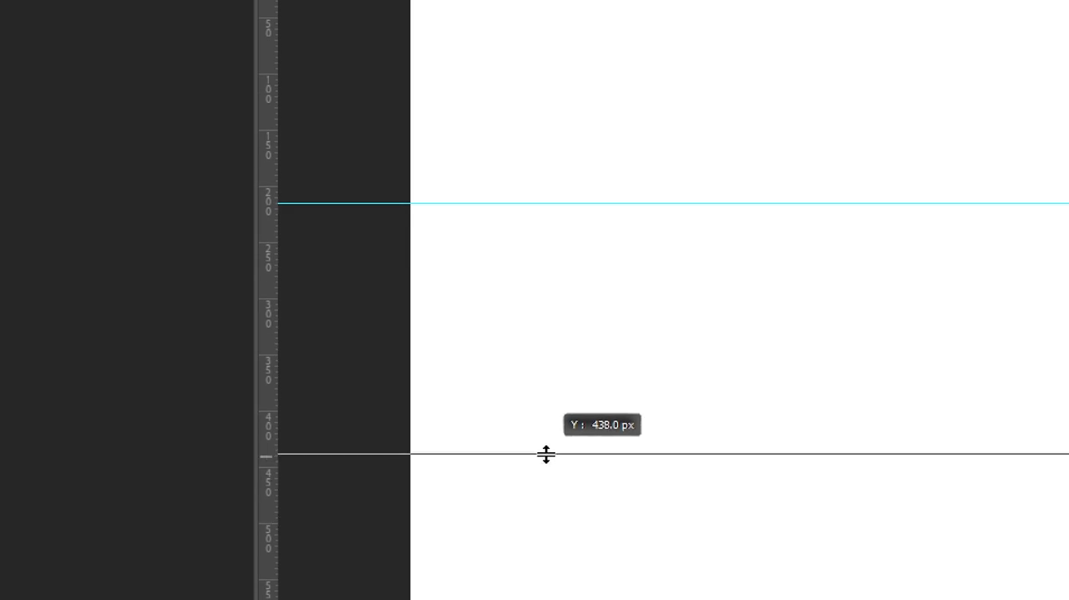
left_click_drag(546, 454, 544, 447)
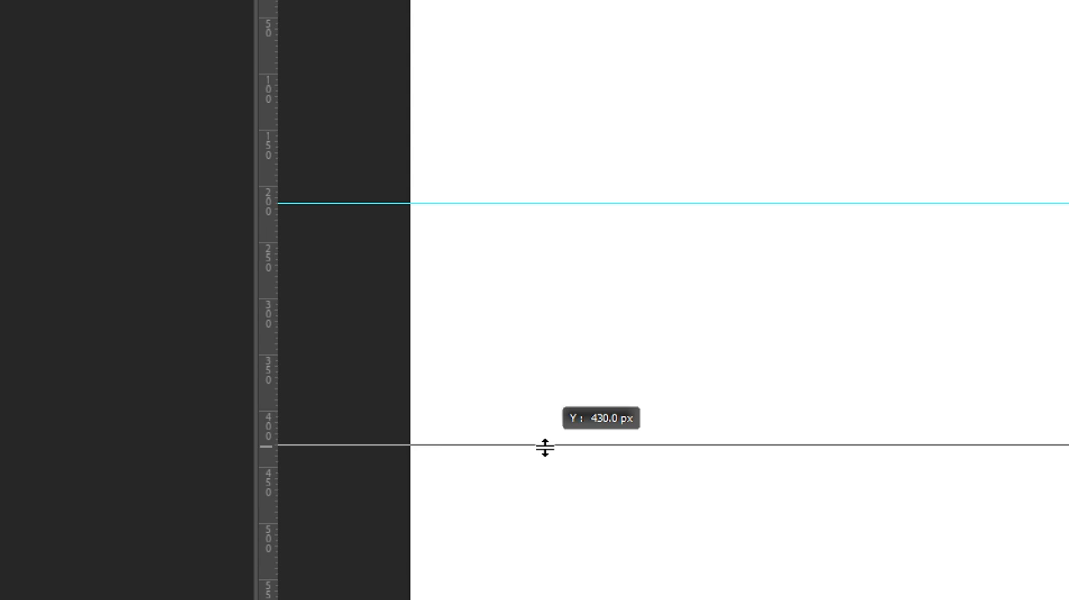
left_click_drag(545, 448, 545, 448)
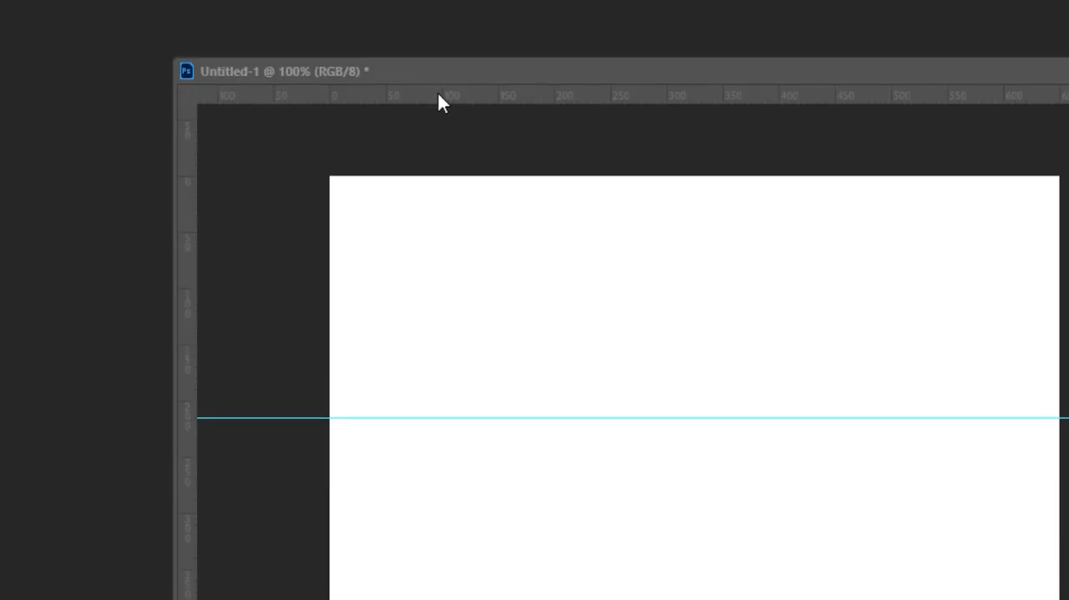
Try a horizontal guide at 445 px, including one pulled from the vertical ruler with its orientation toggled, and undo the attempt.
left_click_drag(438, 94, 436, 393)
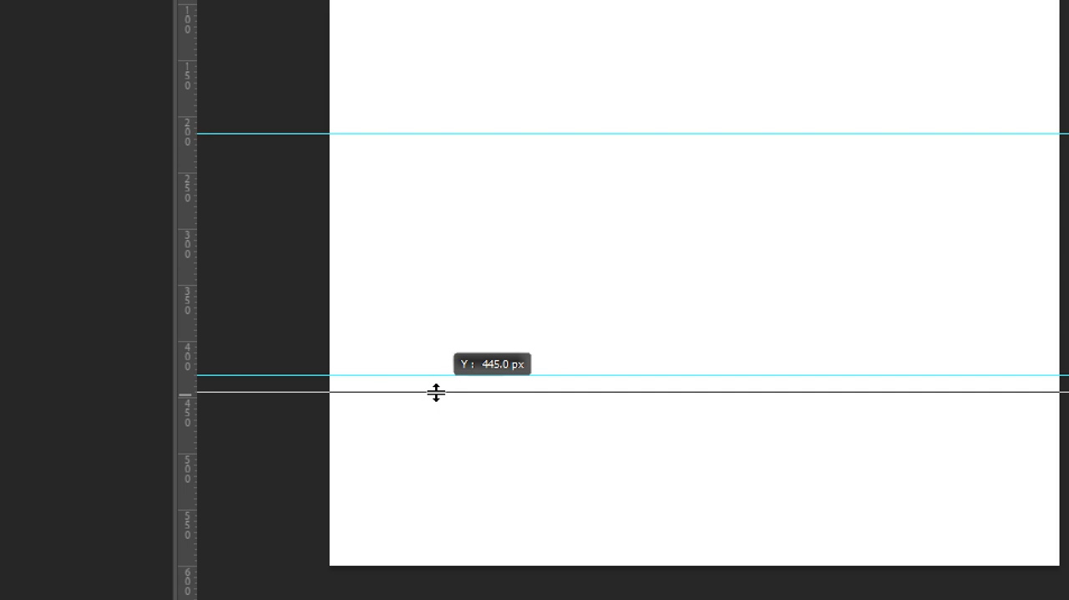
left_click_drag(436, 393, 435, 391)
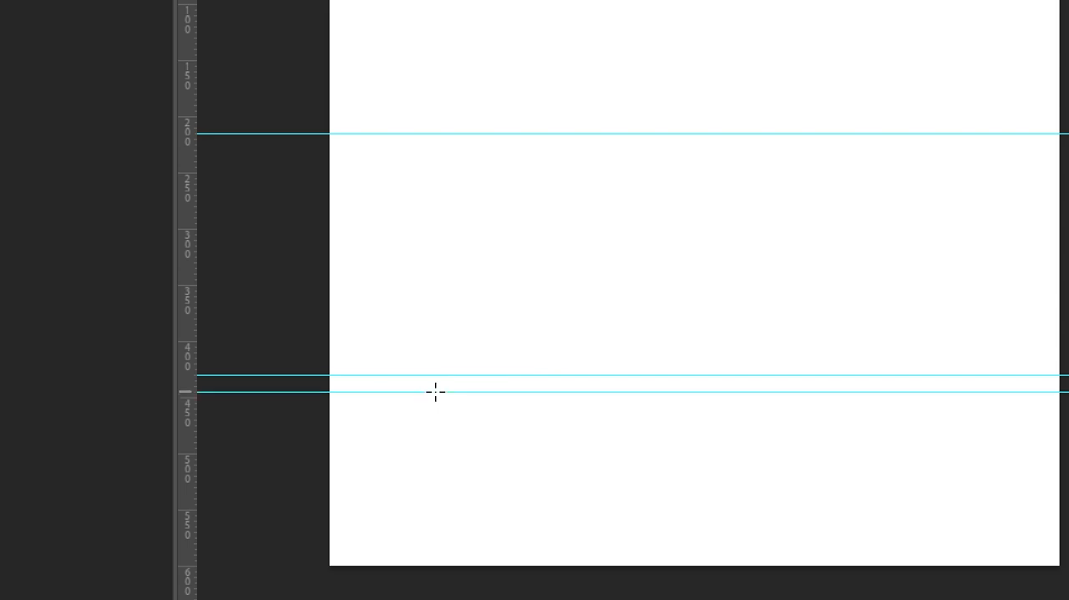
left_click_drag(256, 392, 409, 392)
key("alt")
key("alt")
key("alt")
key("alt")
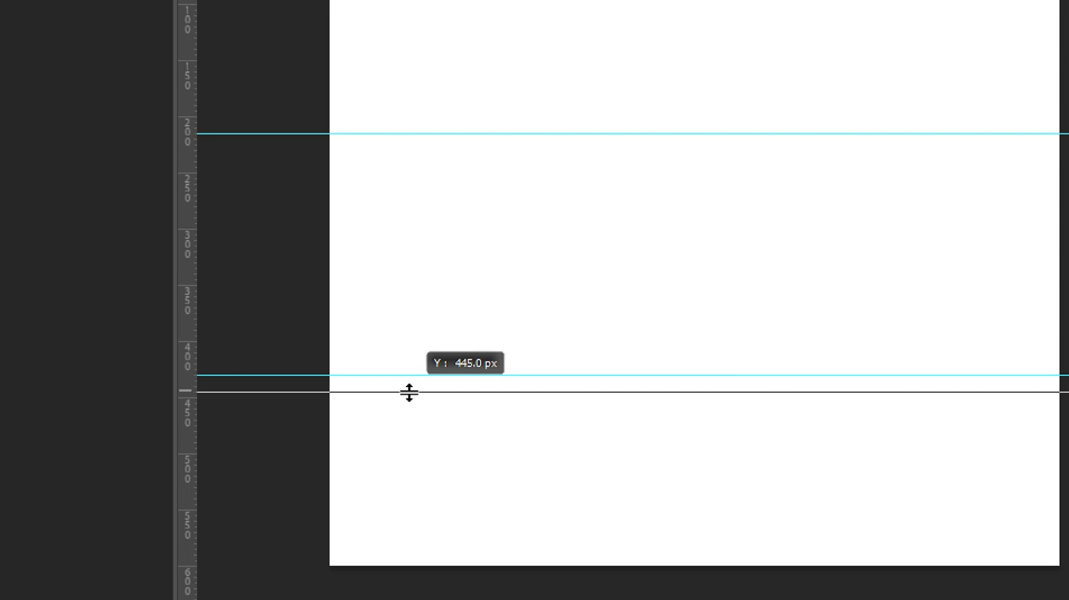
key("alt")
left_click_drag(409, 392, 394, 424)
key("ctrl+z")
Try toggling a new guide's orientation between vertical and horizontal around 450 px, and undo it.
left_click_drag(207, 406, 357, 397)
key("alt")
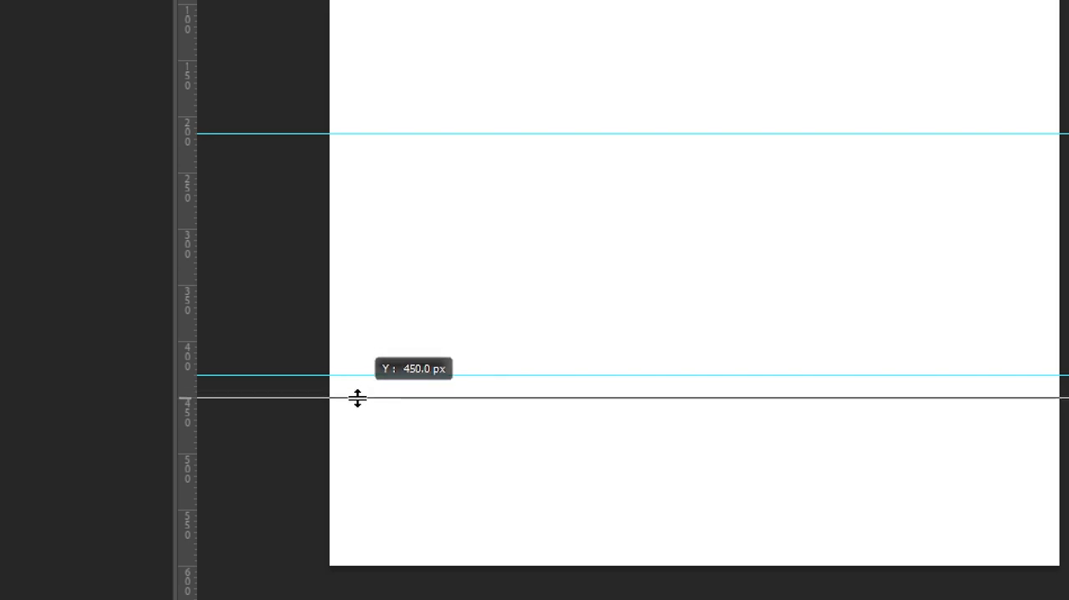
key("alt")
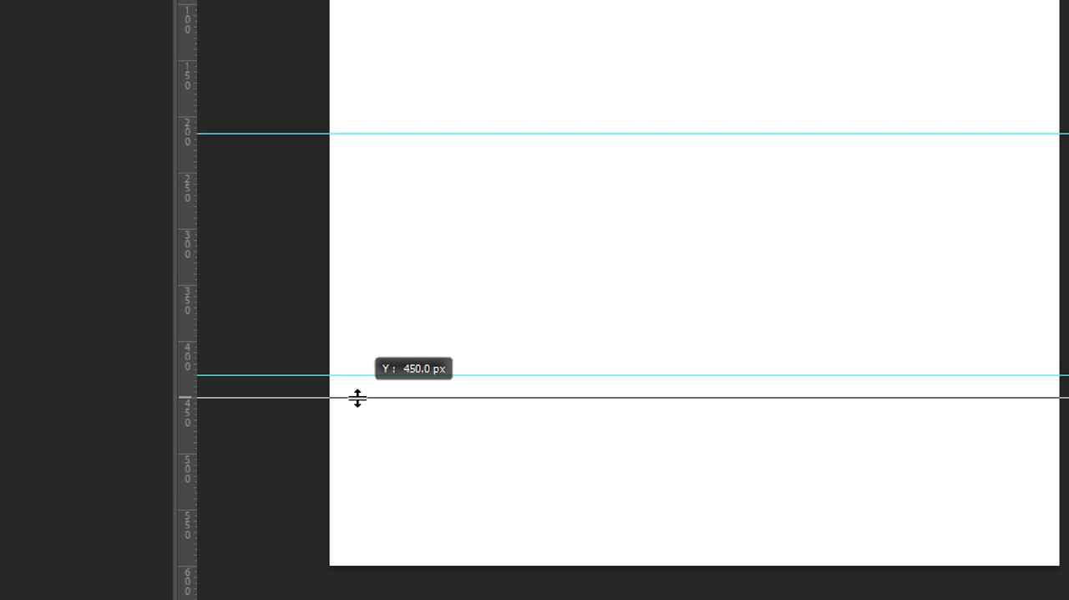
key("alt")
left_click_drag(358, 397, 350, 179)
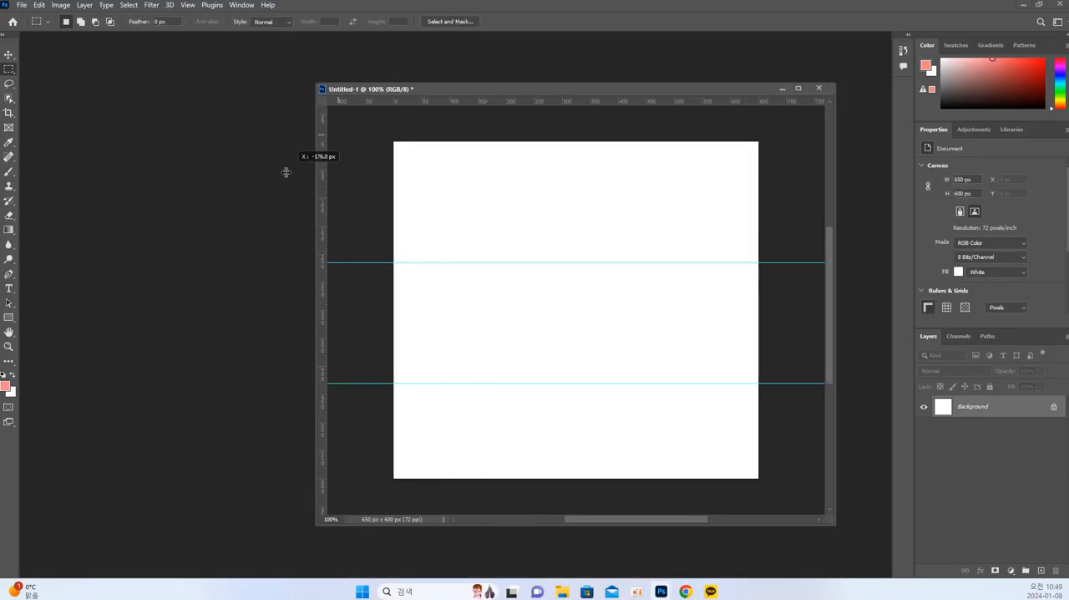
key("ctrl+z")
Place horizontal guides at 445 px and 585 px in the blank document, switching briefly to the collage between them.
left_click_drag(451, 101, 487, 390)
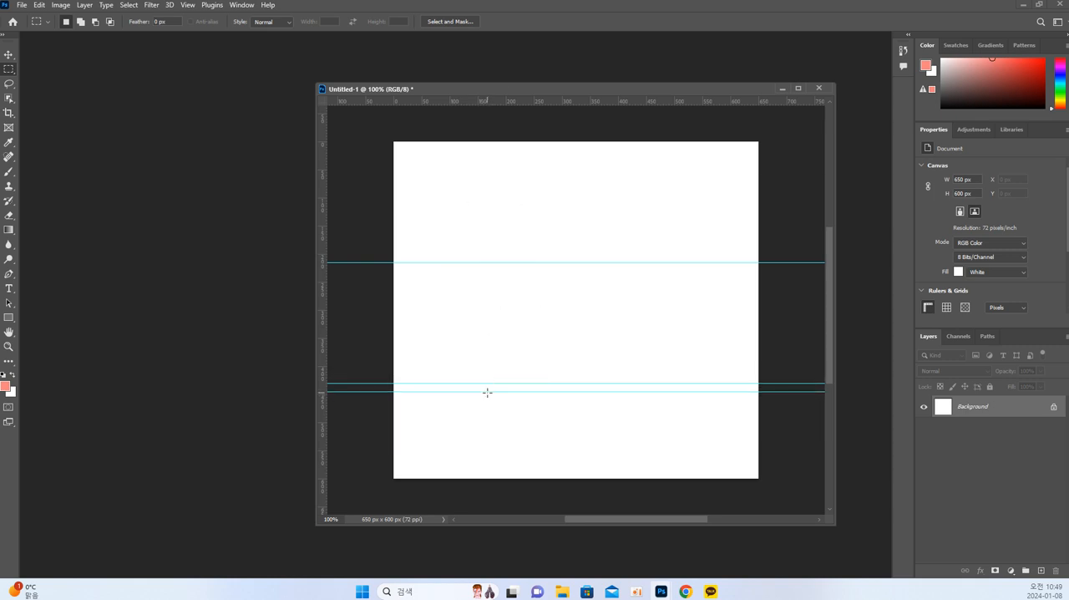
key("ctrl+Tab")
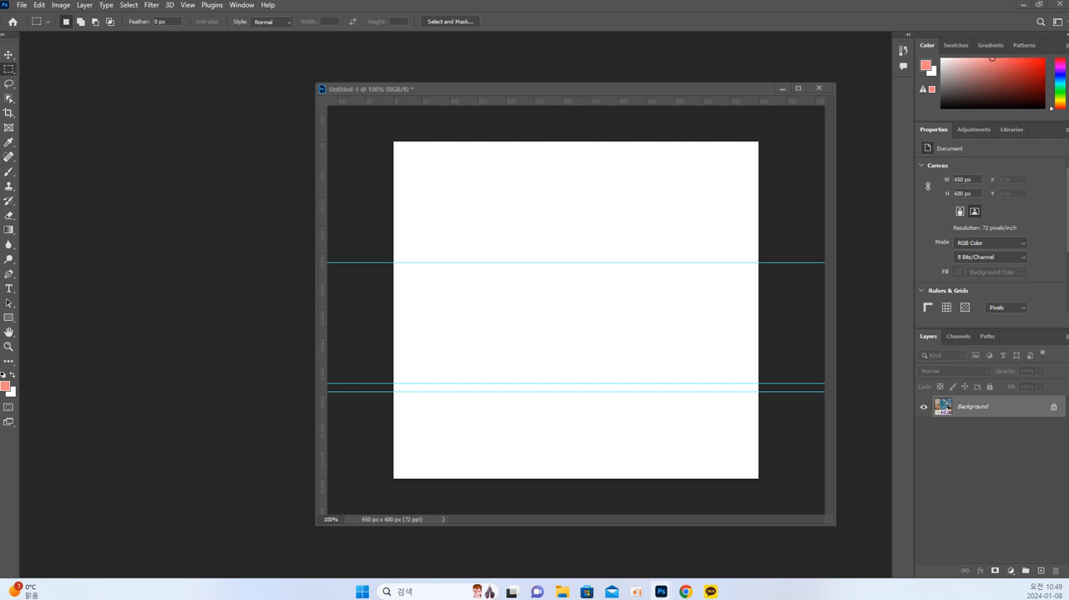
left_click(547, 354)
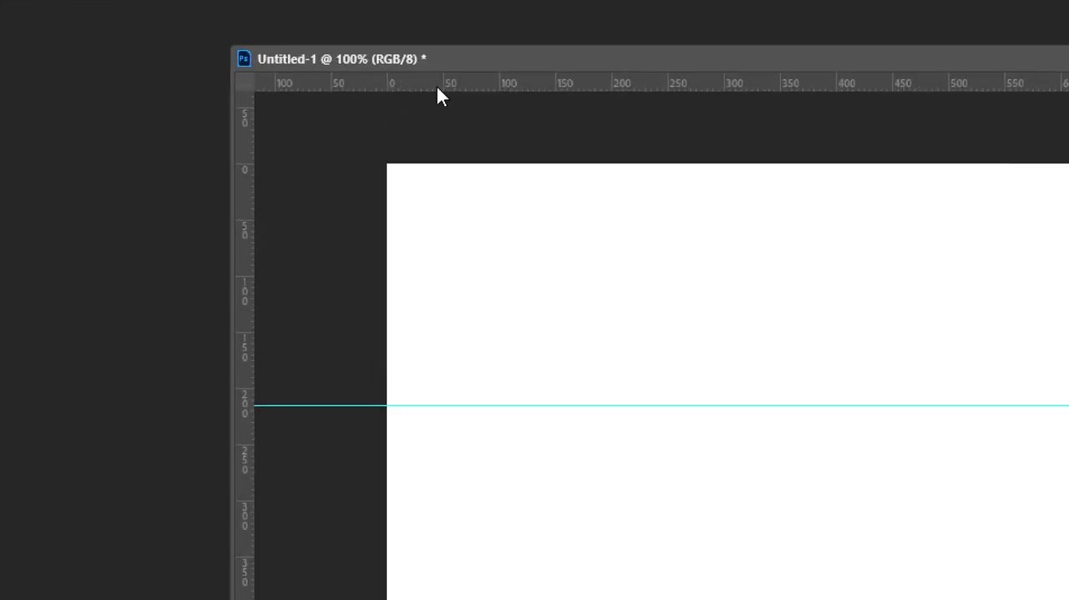
left_click_drag(459, 89, 566, 500)
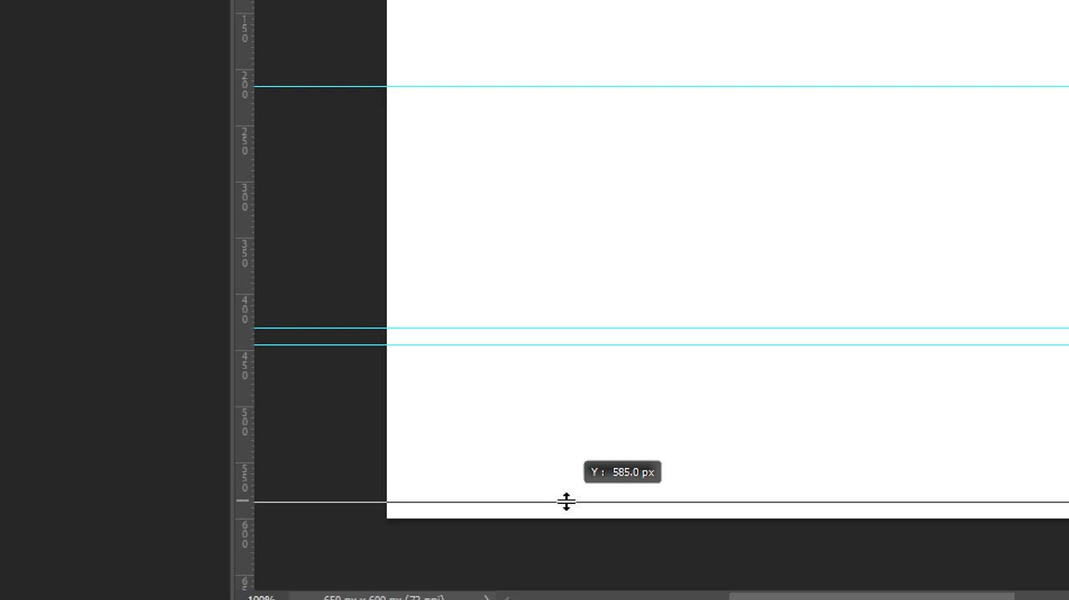
Finish placing the lowest horizontal guide at 585 px in the blank document.
left_click_drag(567, 501, 565, 499)
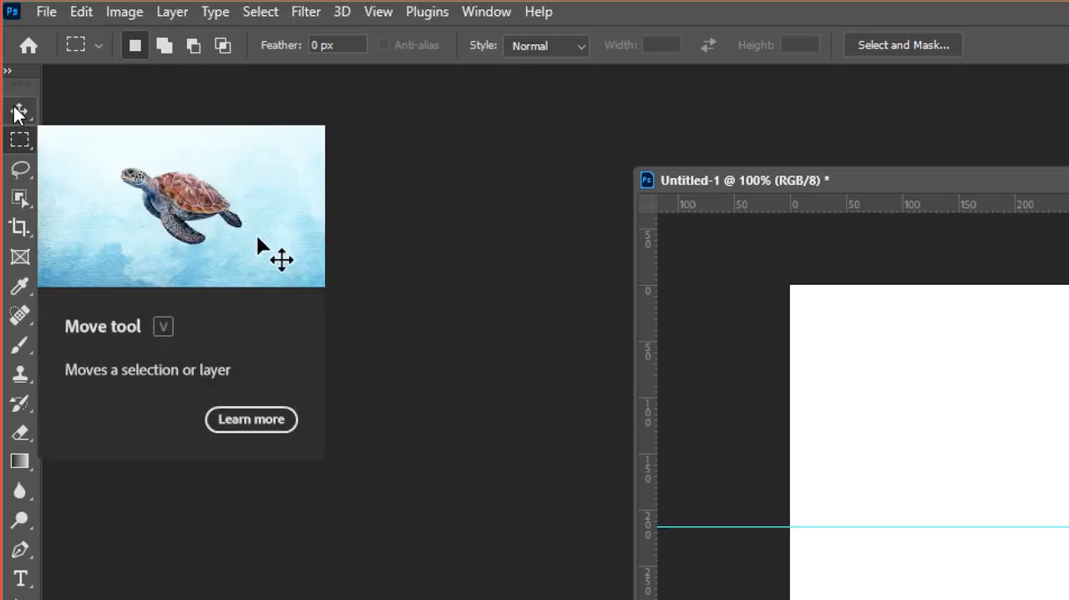
Try removing the 585 px horizontal guide with the Move tool, undo the removal, and return to the Rectangular Marquee tool.
left_click(21, 117)
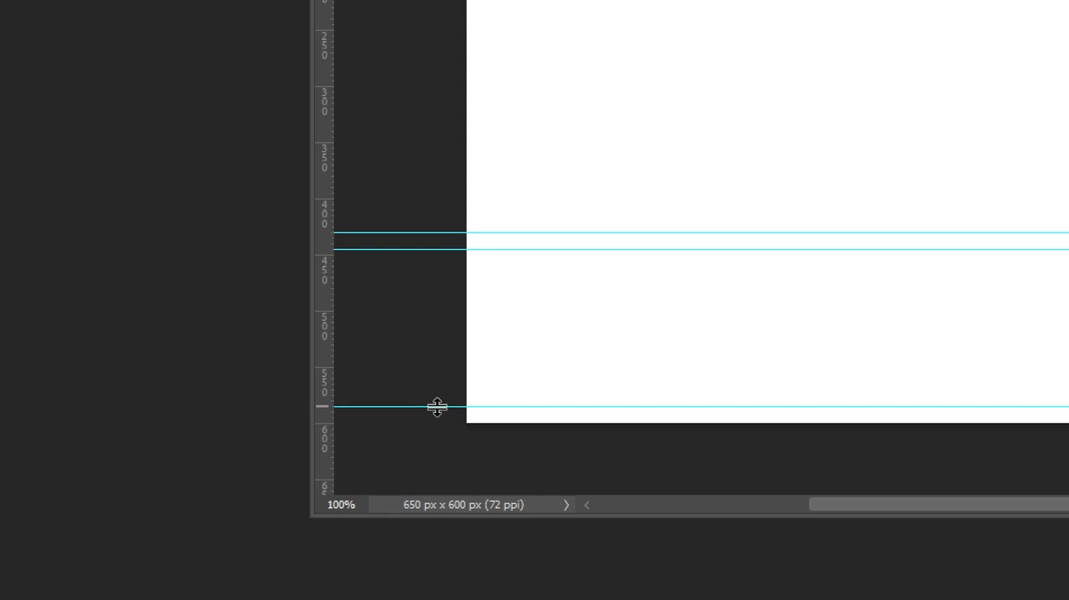
left_click_drag(436, 407, 371, 504)
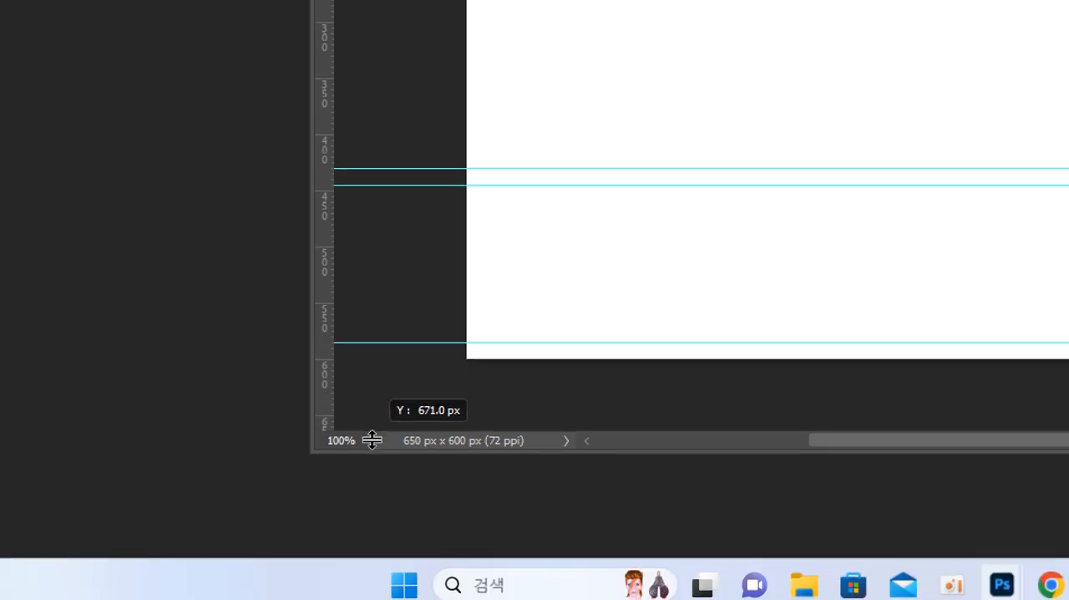
left_click_drag(372, 440, 382, 511)
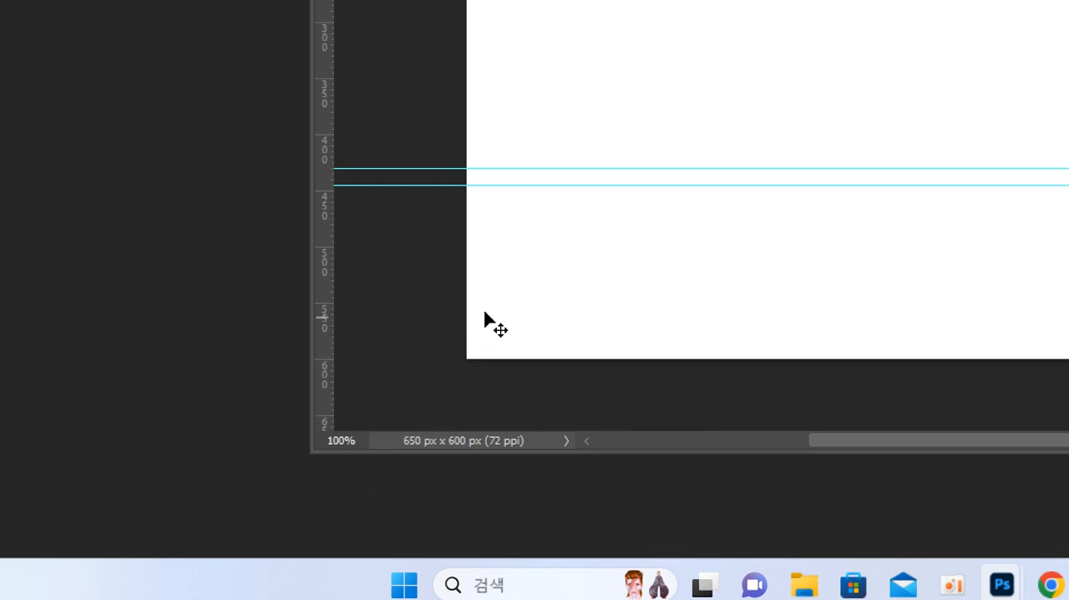
key("ctrl+z")
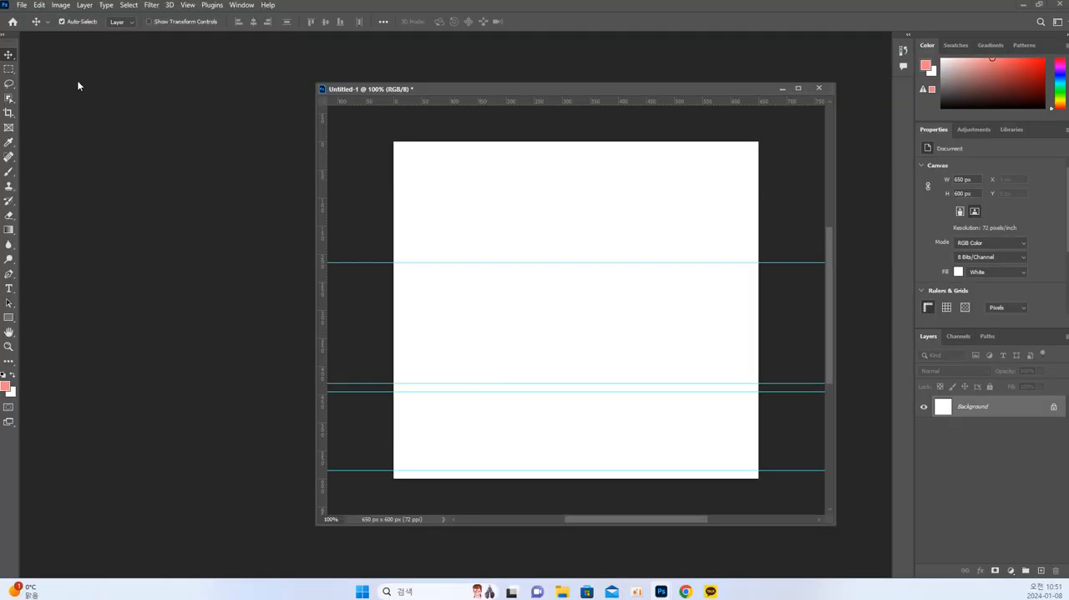
left_click(9, 68)
Place a vertical guide at 15 px in the blank document, undoing a slightly misplaced first try.
key("ctrl+Tab")
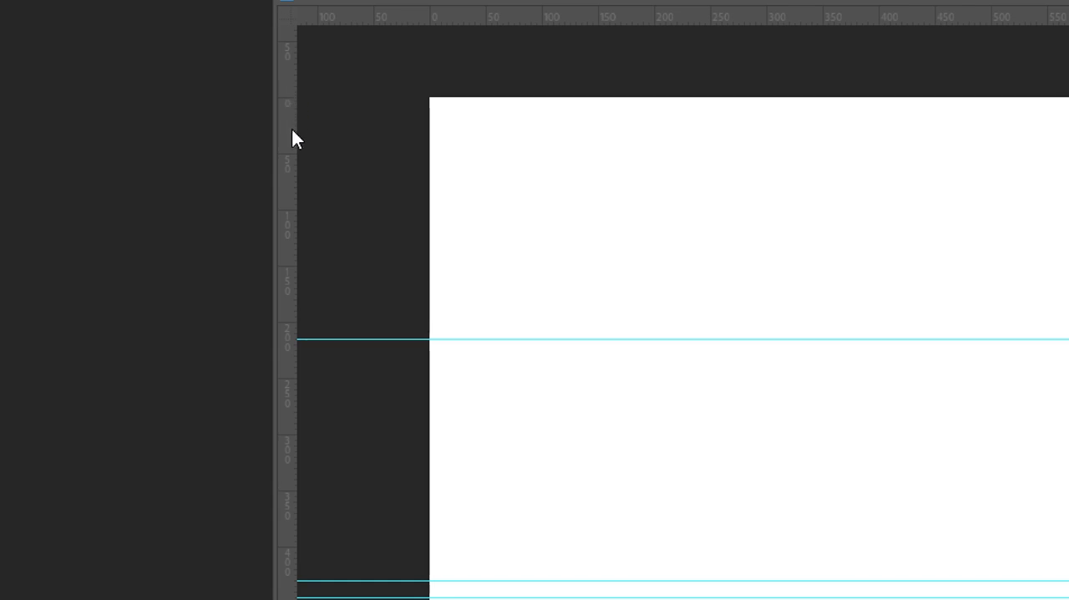
left_click_drag(291, 129, 446, 152)
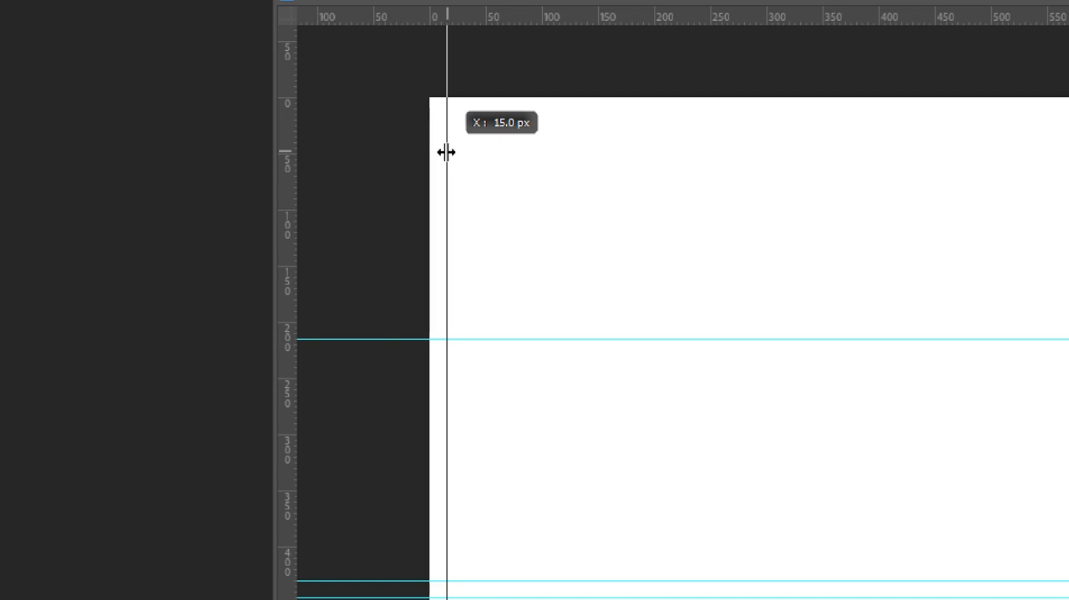
left_click_drag(446, 152, 446, 151)
key("ctrl+z")
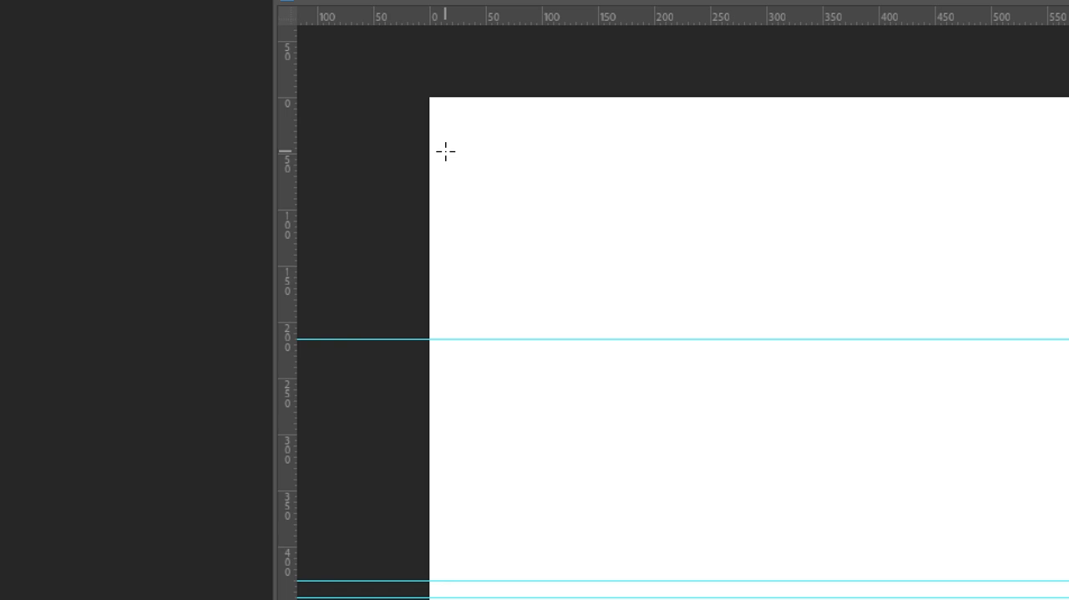
left_click_drag(280, 172, 447, 165)
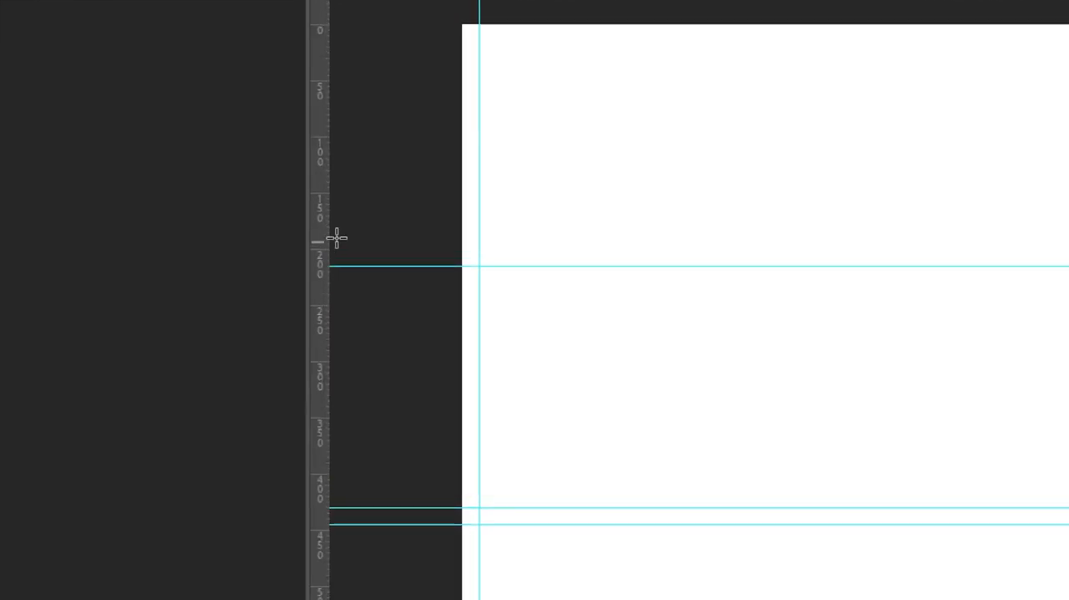
Place vertical guides at 205 px and 230 px in the blank document, checking the finished collage between them.
scroll(534, 82, "up", 1)
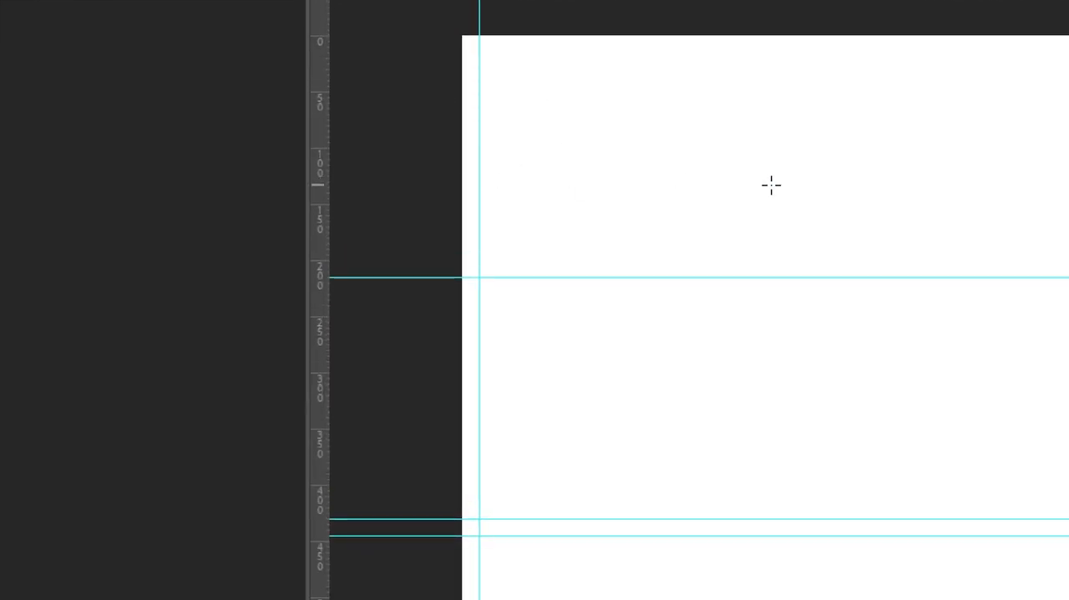
left_click_drag(319, 239, 690, 247)
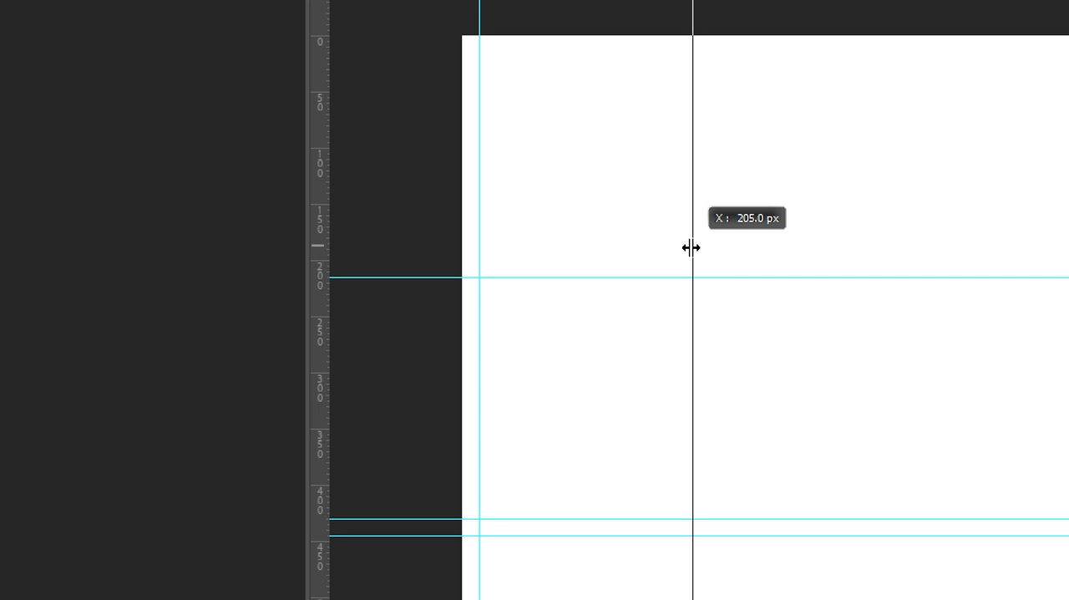
left_click_drag(690, 248, 691, 248)
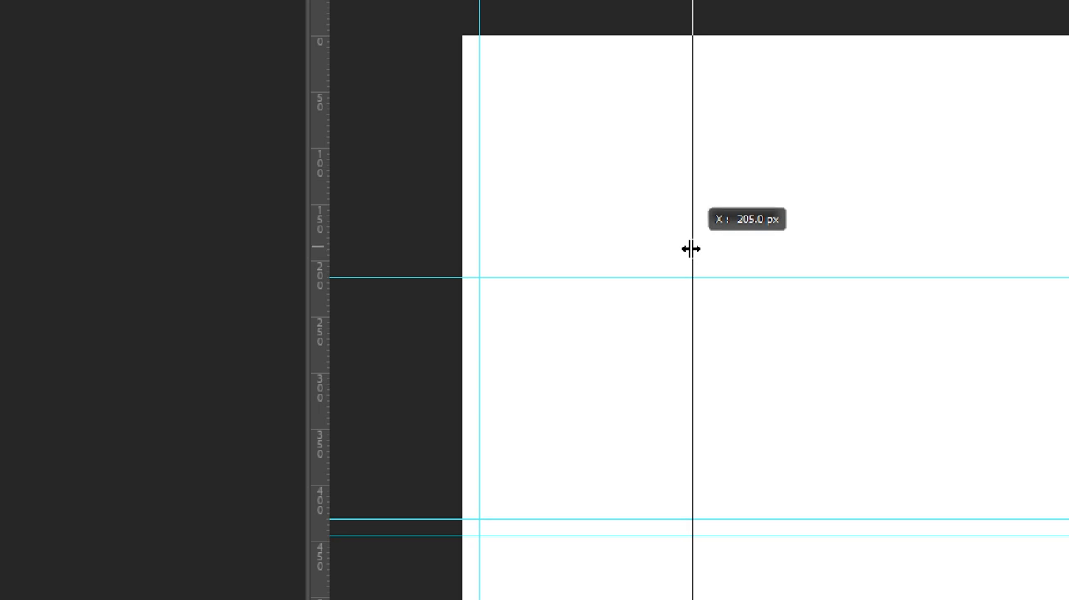
left_click_drag(690, 248, 692, 248)
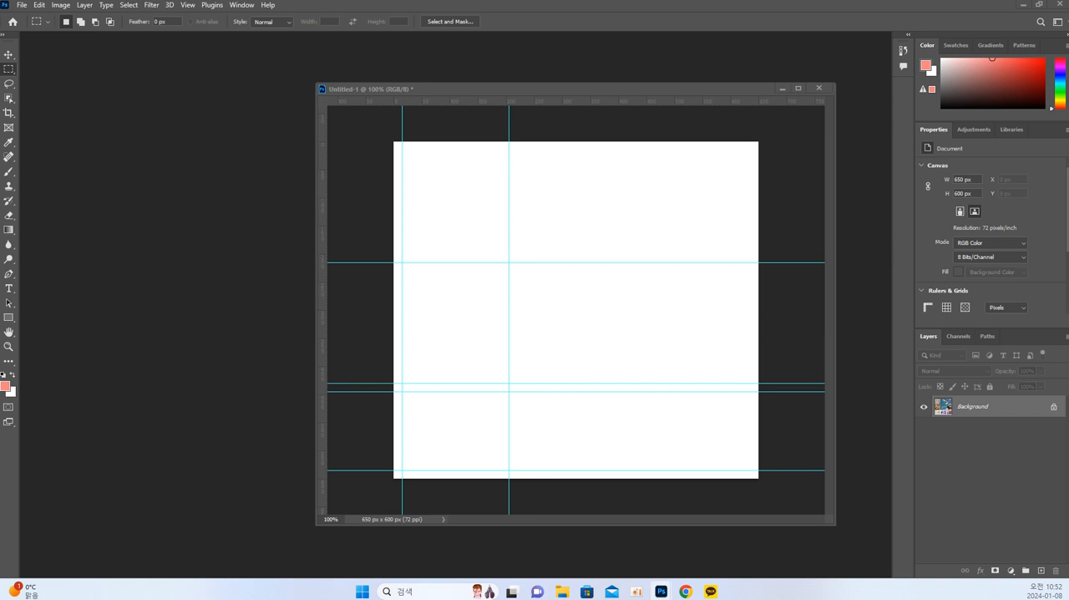
left_click(698, 419)
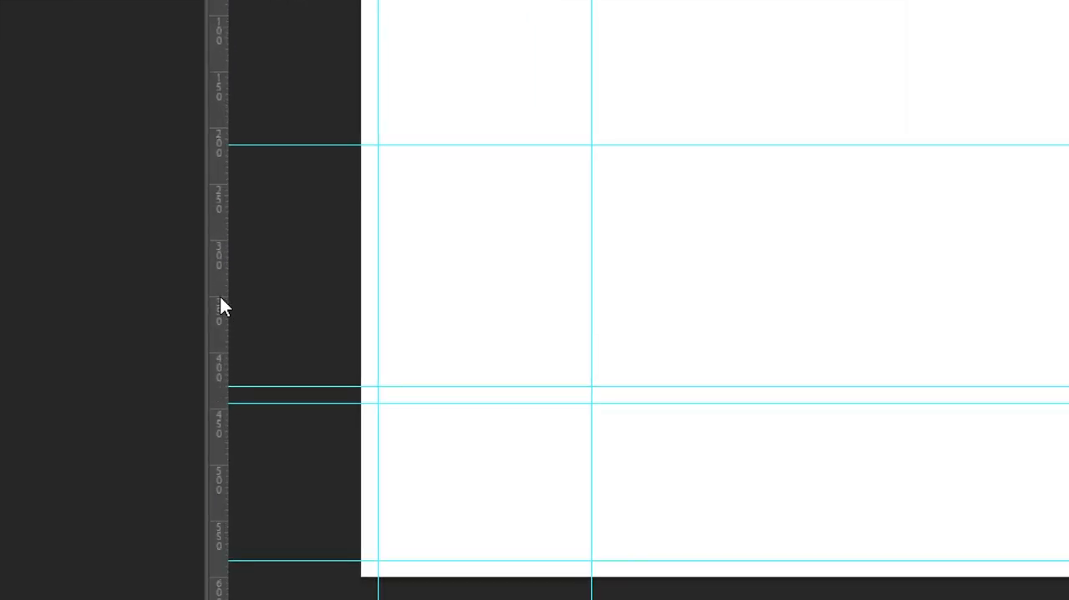
left_click_drag(219, 292, 620, 319)
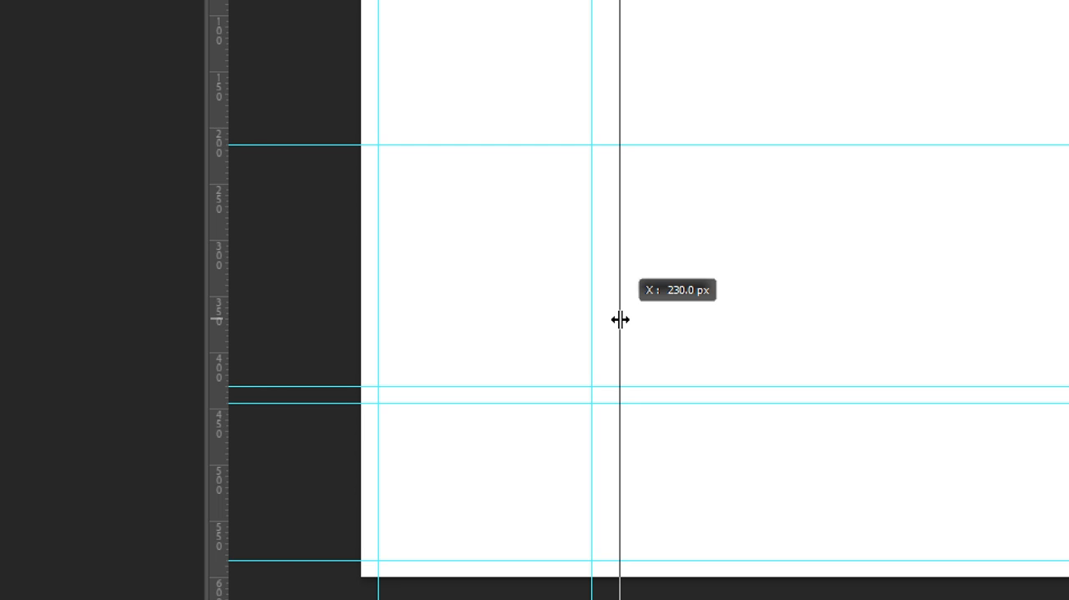
left_click_drag(620, 319, 620, 318)
left_click_drag(591, 443, 624, 459)
left_click(830, 451)
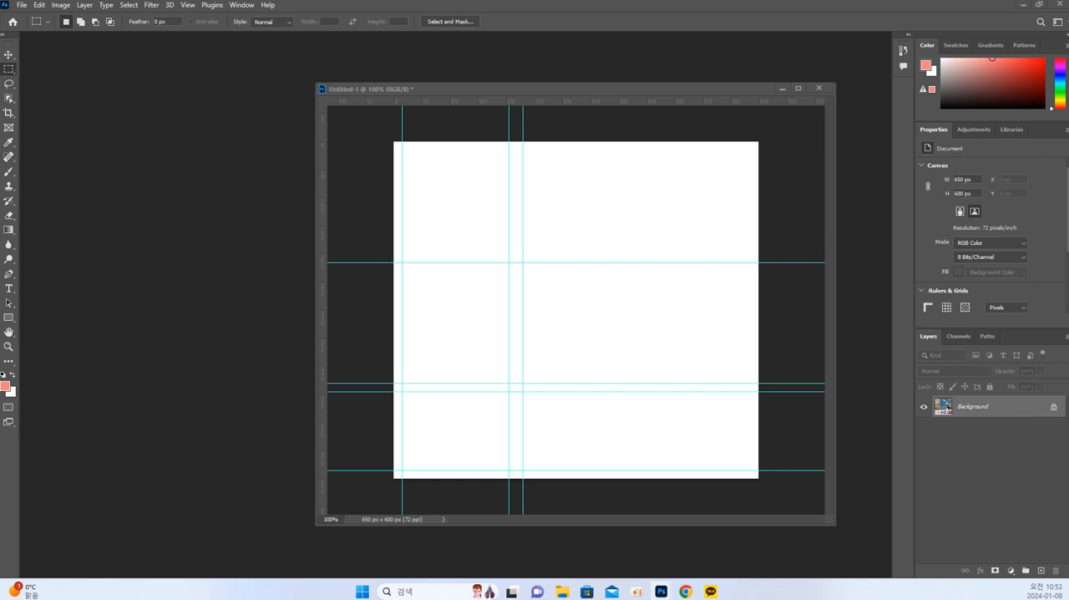
Place vertical guides at 420 px and 445 px in the blank document.
left_click(628, 439)
left_click_drag(205, 372, 765, 385)
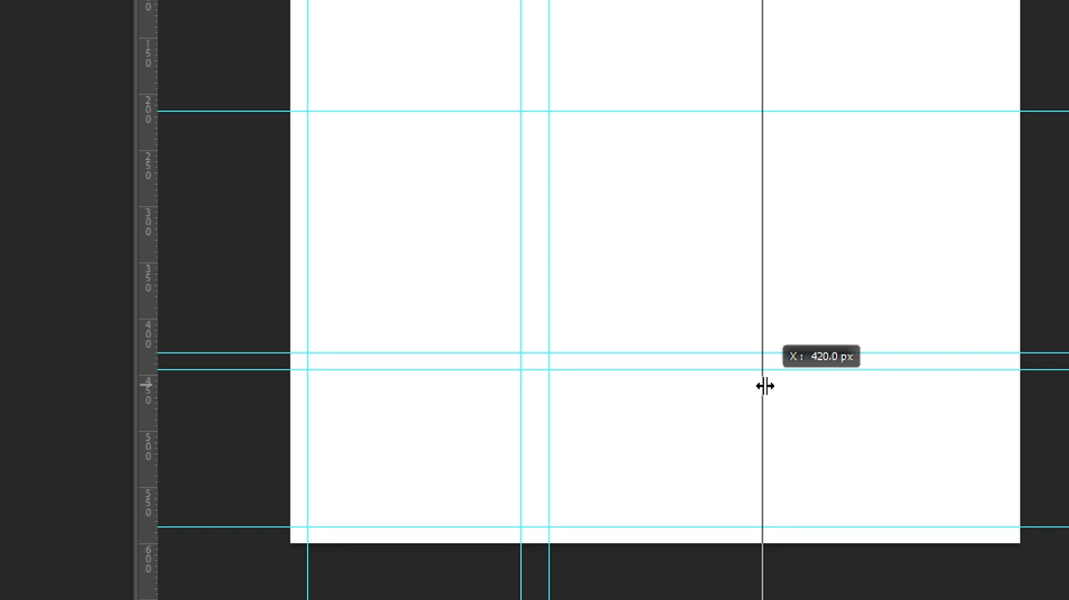
left_click_drag(764, 385, 764, 385)
left_click_drag(764, 385, 763, 384)
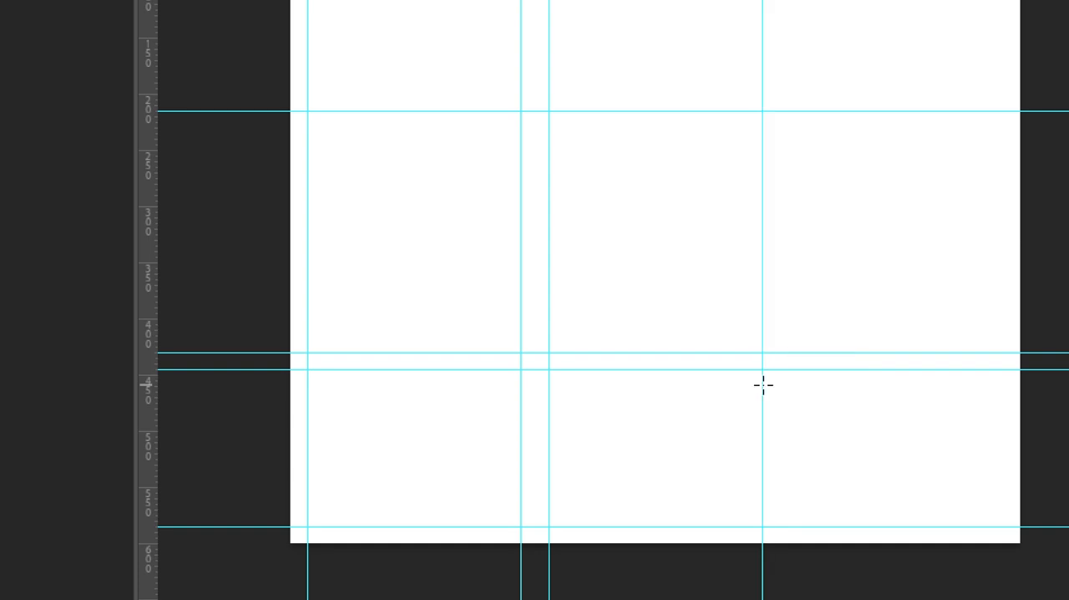
left_click_drag(147, 397, 791, 412)
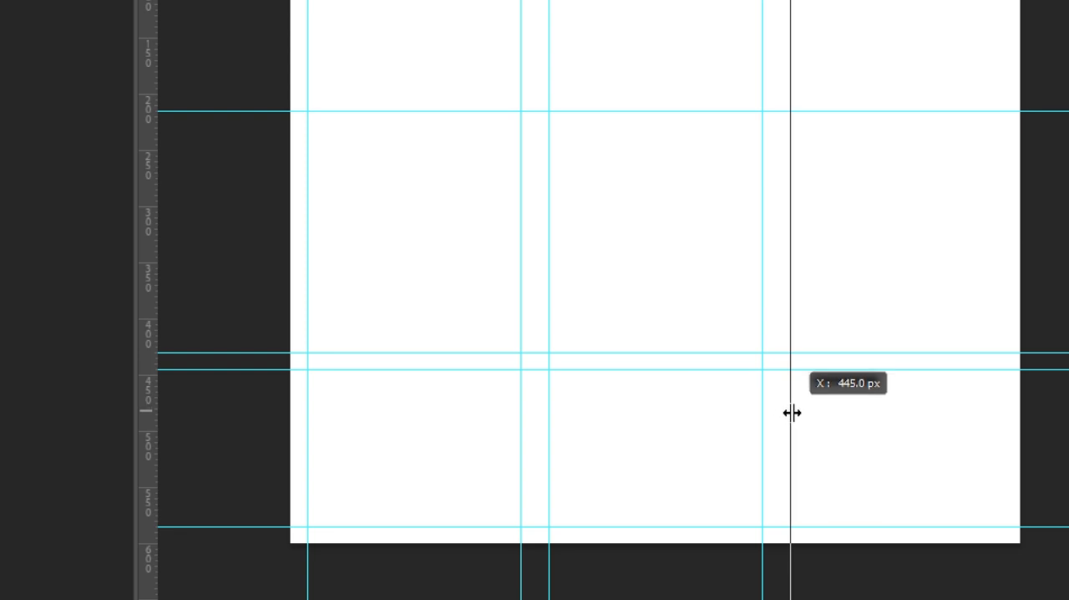
left_click_drag(792, 412, 790, 413)
left_click_drag(791, 412, 790, 412)
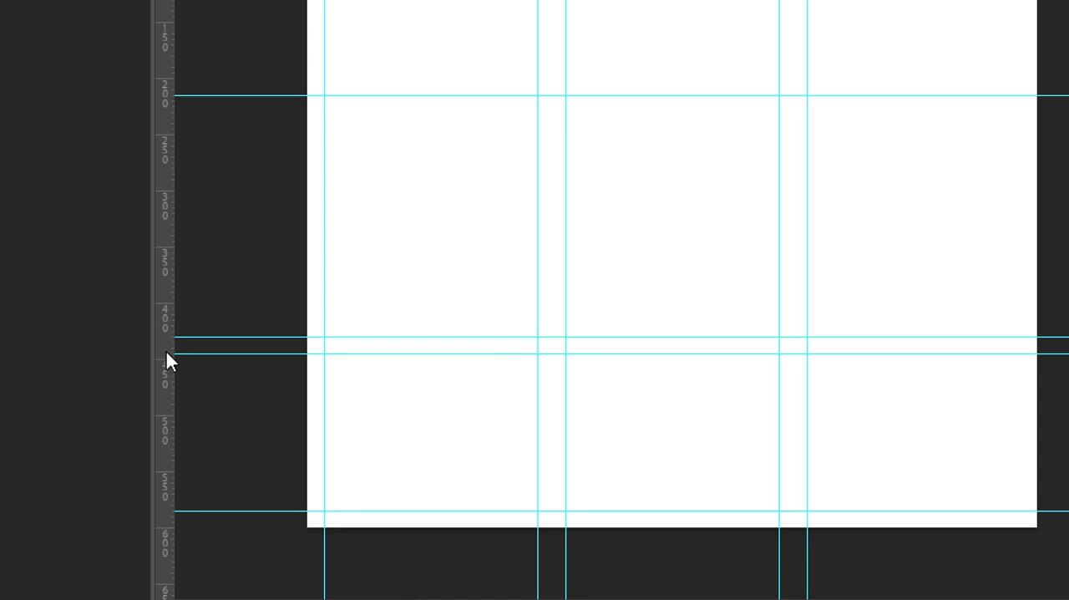
Try another vertical guide between the 445 px guide and the canvas's far edge, and undo the attempt.
left_click_drag(165, 344, 941, 359)
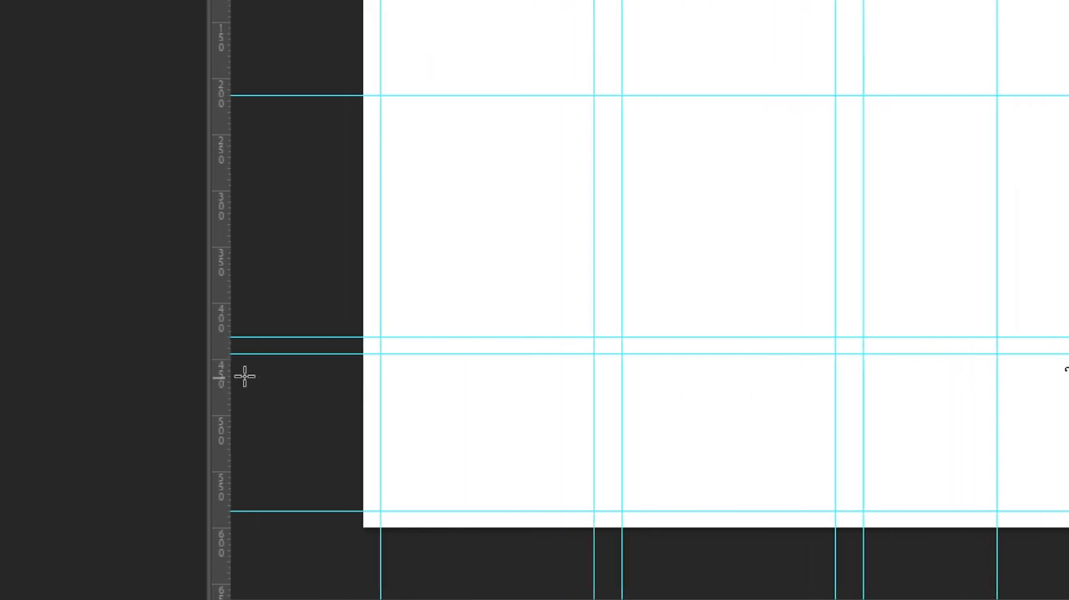
left_click_drag(66, 367, 572, 368)
left_click_drag(730, 368, 891, 383)
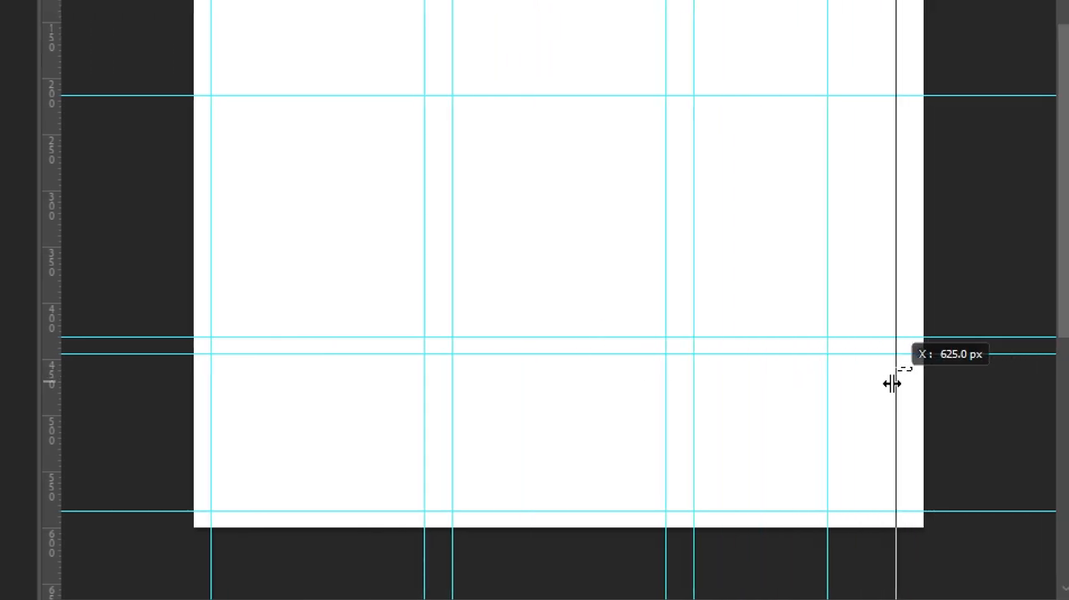
key("ctrl+d")
key("ctrl+z")
key("ctrl+z")
key("ctrl+z")
key("ctrl+z")
key("ctrl+z")
key("ctrl+z")
Place the last vertical guide at 635 px in the blank document.
key("m")
left_click_drag(50, 389, 863, 395)
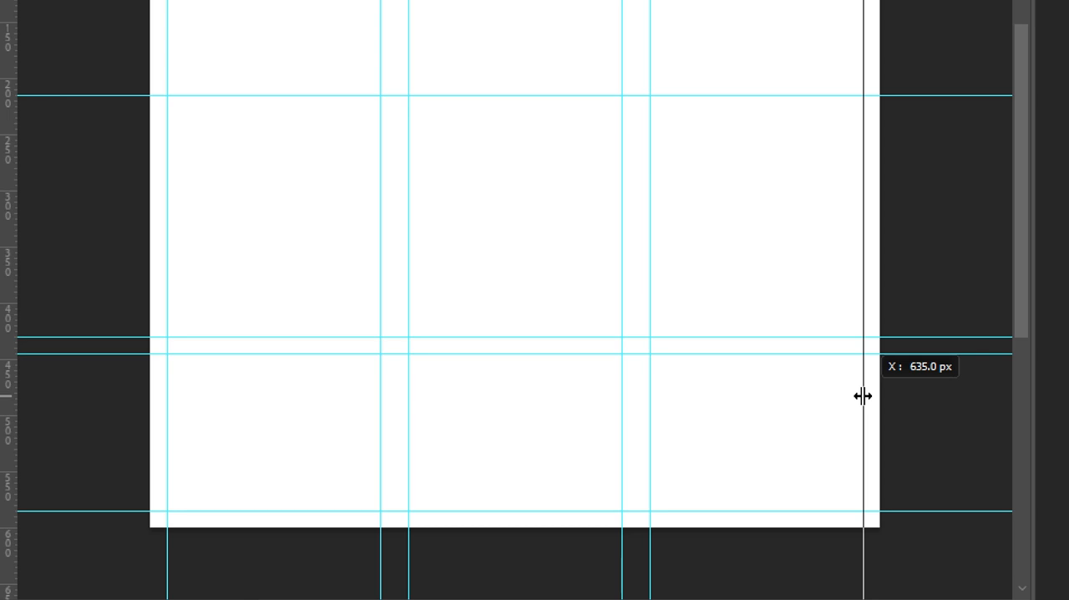
left_click_drag(863, 395, 863, 395)
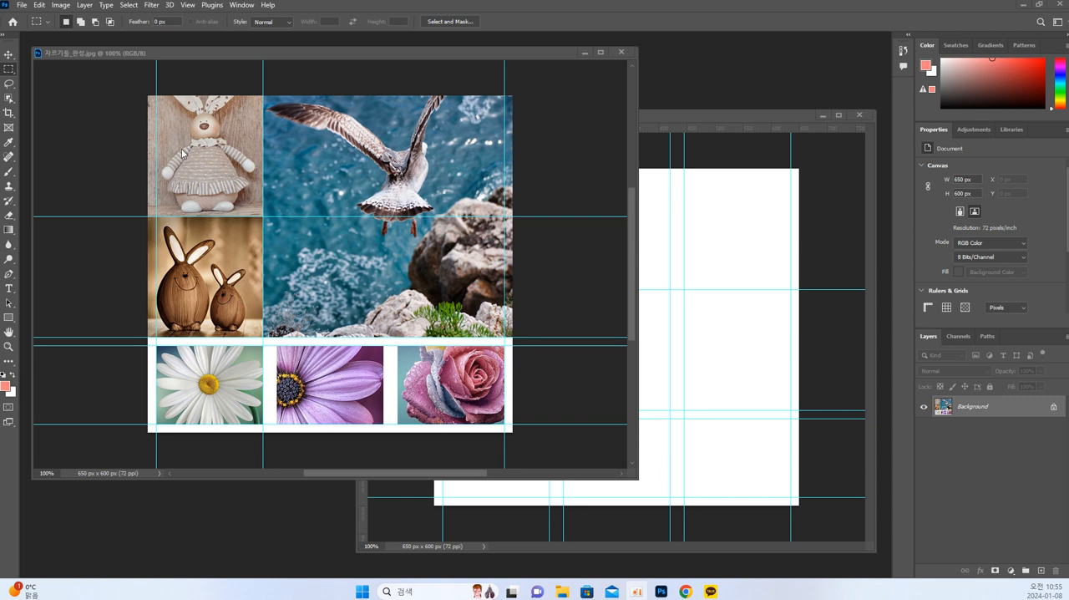
Open 토끼2.jpg from the 02_자르기 folder in its own floating window beside the blank document.
left_click(704, 191)
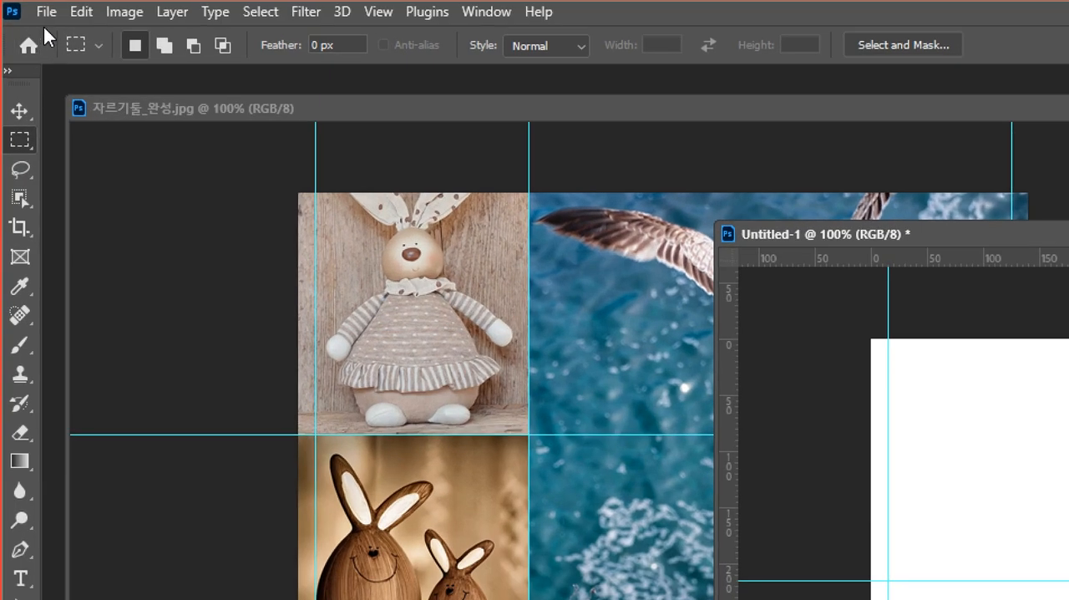
left_click(45, 12)
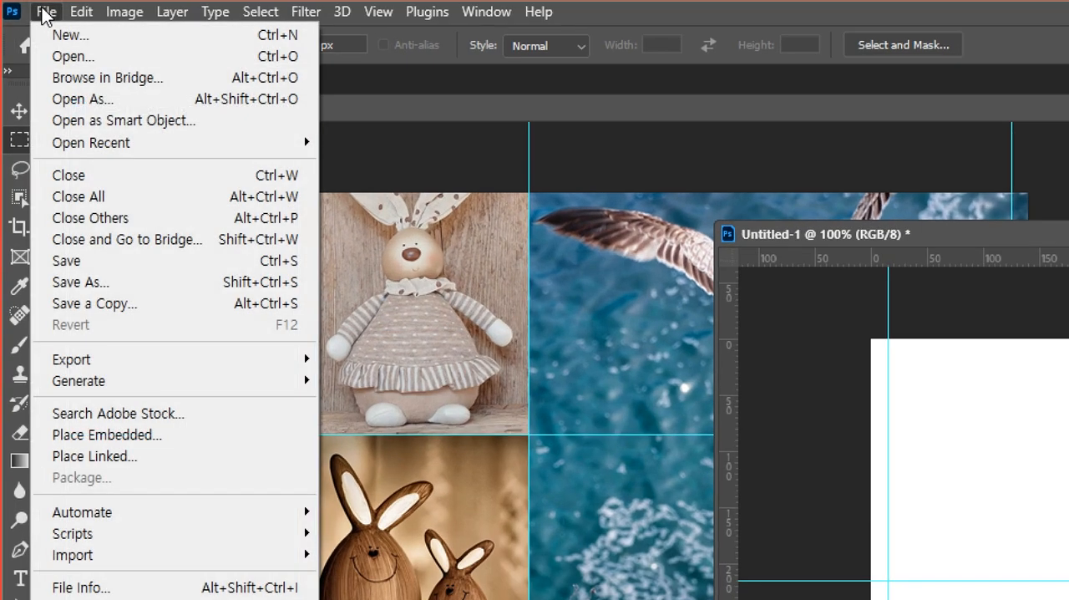
left_click(58, 57)
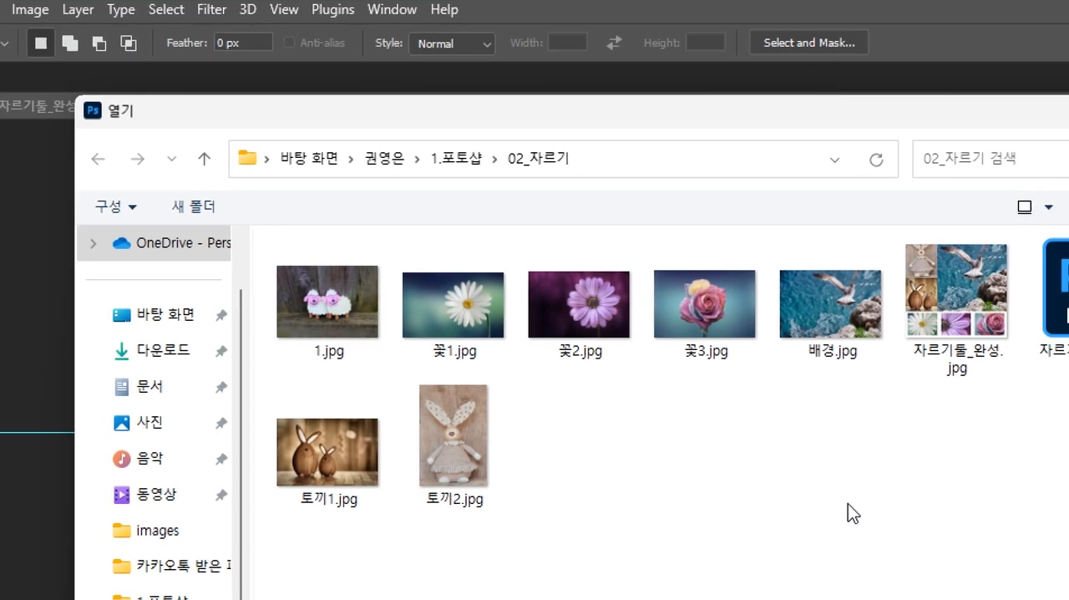
left_click_drag(462, 116, 633, 117)
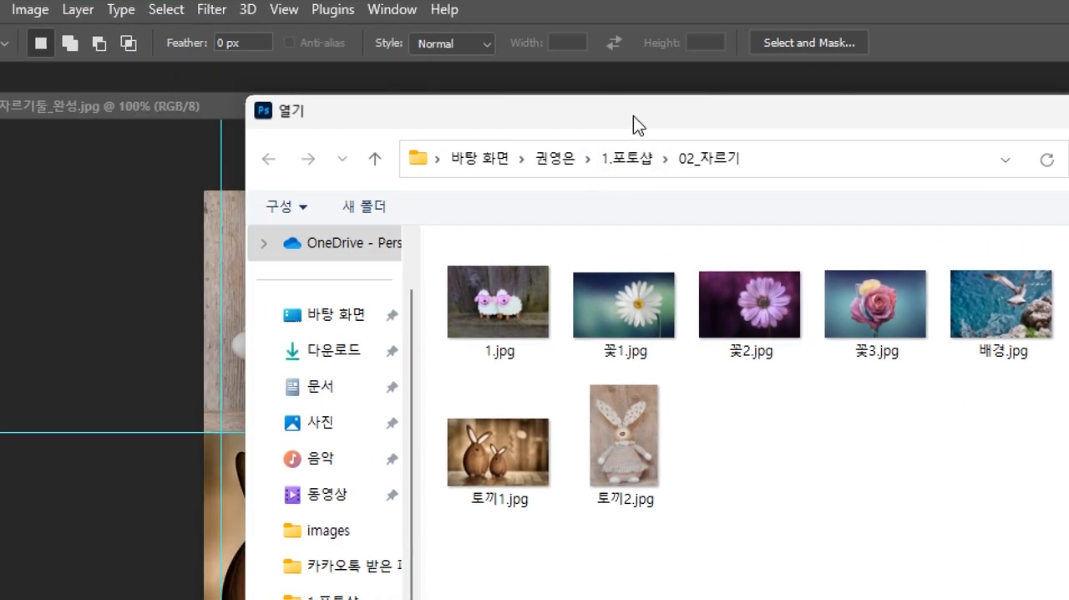
left_click(568, 459)
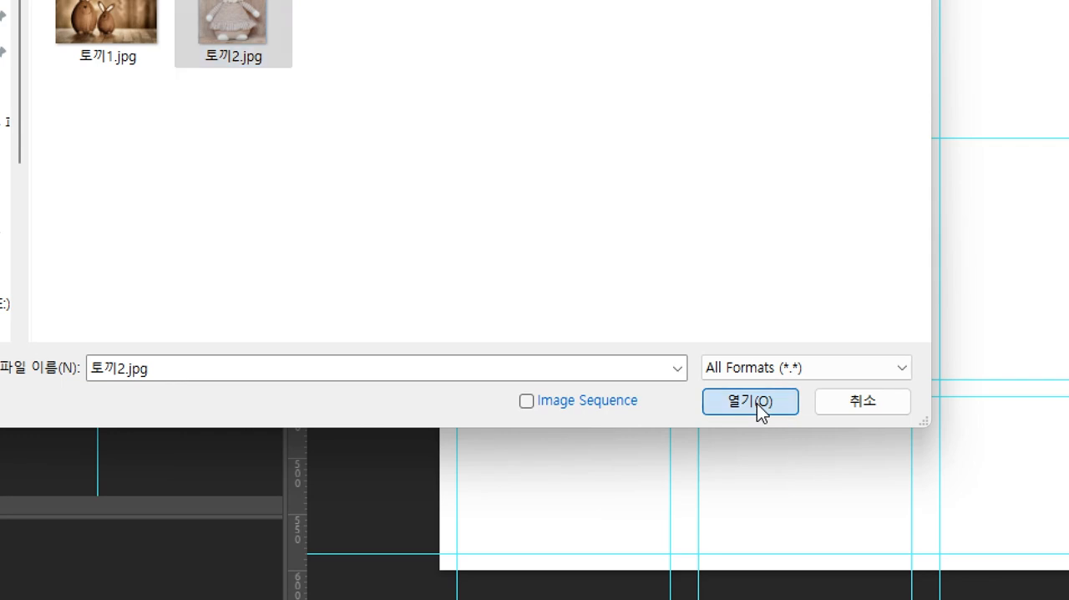
left_click(750, 401)
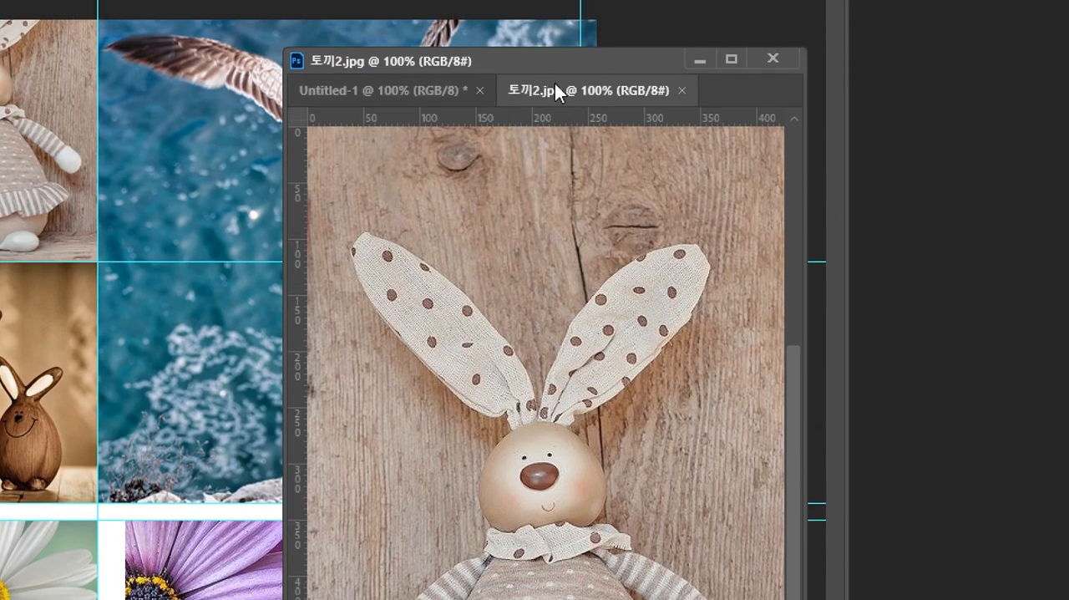
left_click_drag(555, 73, 132, 150)
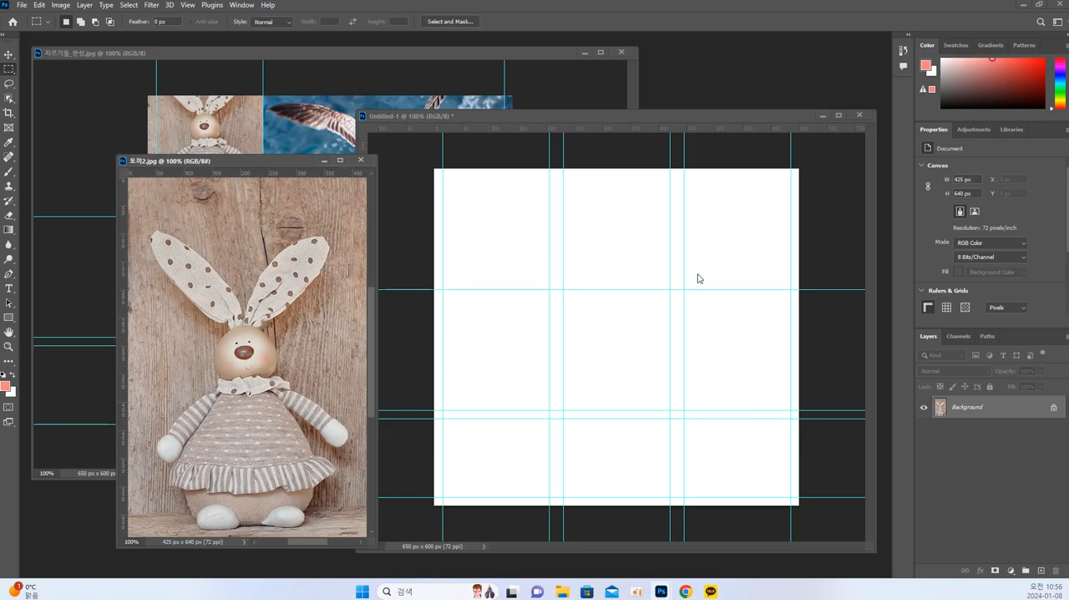
left_click(1055, 349)
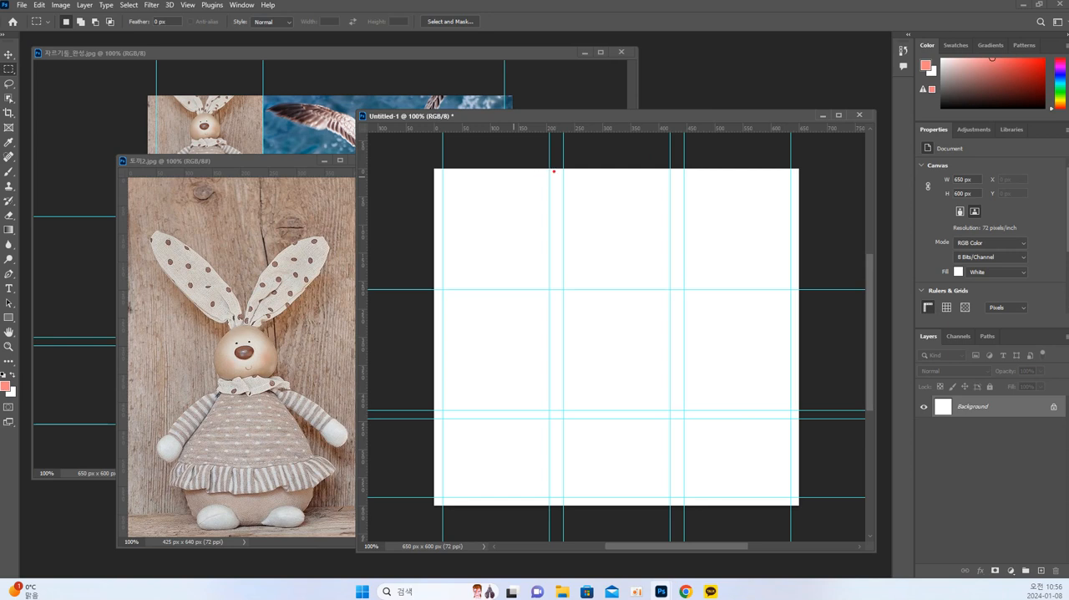
mouse_move(548, 168)
left_mouse_down()
mouse_move(433, 165)
mouse_move(437, 284)
mouse_move(545, 288)
mouse_move(541, 171)
left_mouse_up()
mouse_move(269, 251)
left_mouse_down()
mouse_move(273, 294)
mouse_move(233, 240)
mouse_move(254, 290)
left_mouse_up()
key("ctrl+z")
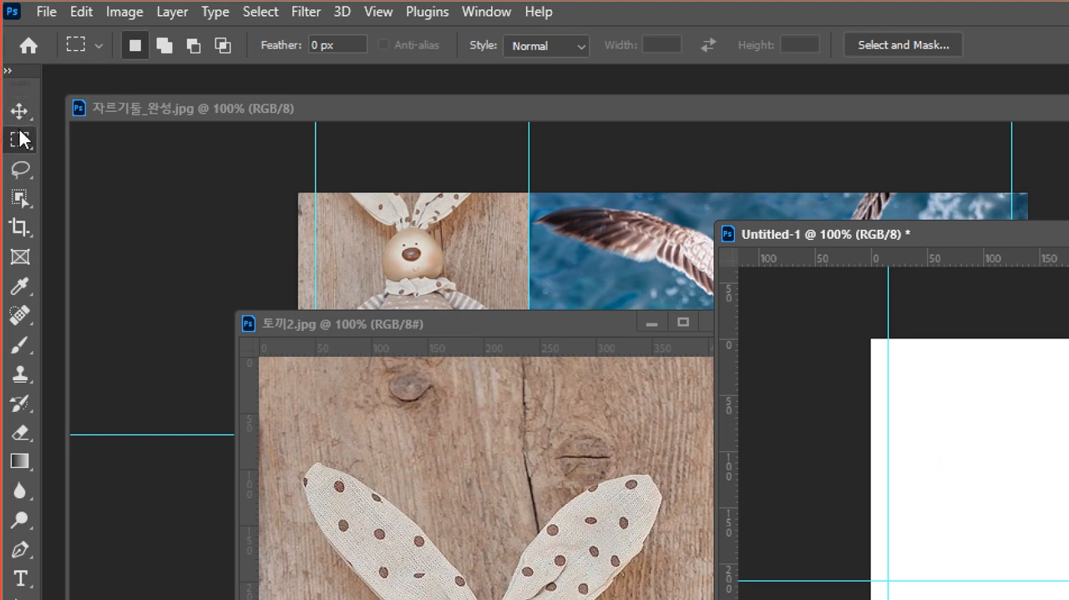
Alternate between the Move tool and the Rectangular Marquee tool, leaving the Rectangular Marquee tool active.
left_click(20, 112)
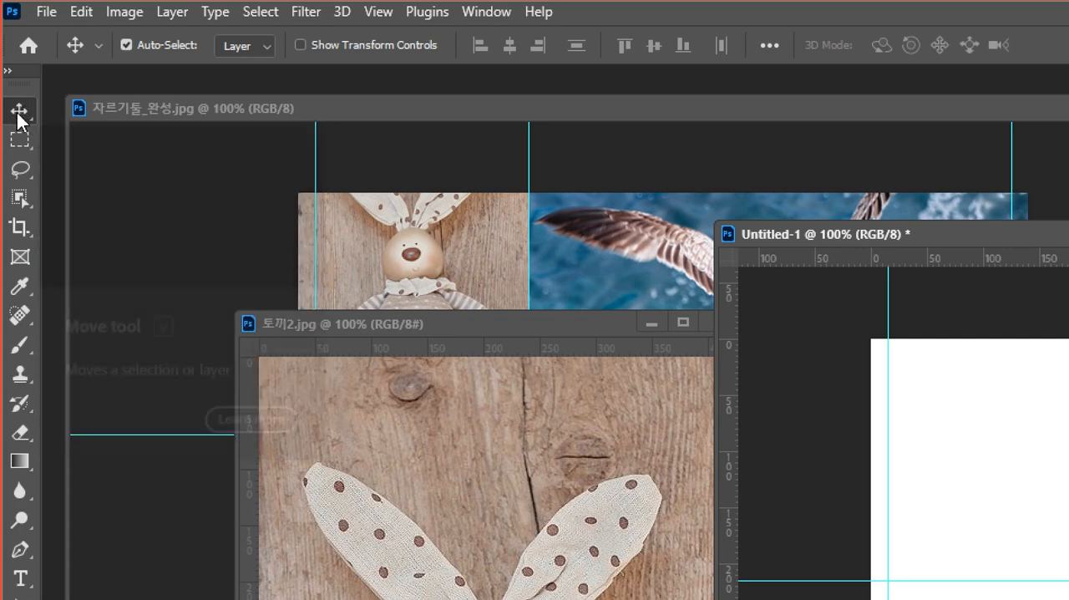
left_click(22, 144)
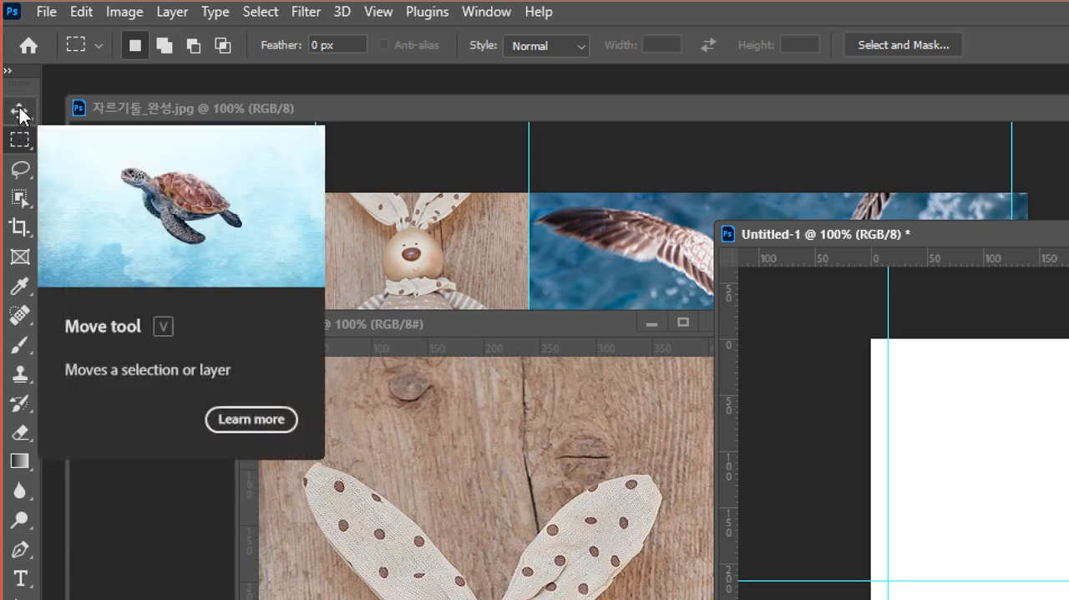
left_click(20, 115)
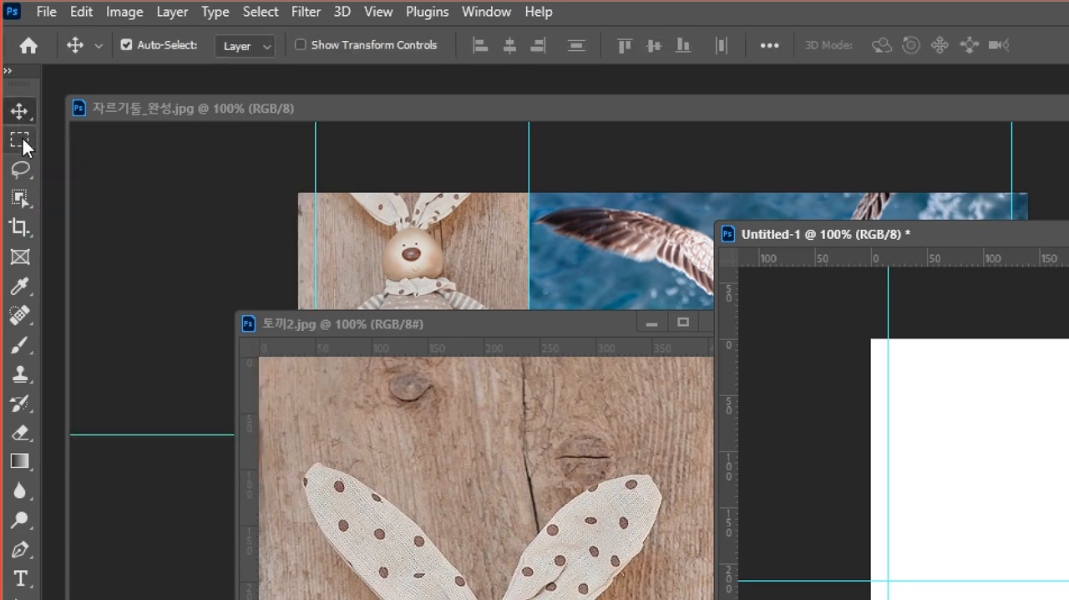
left_click(22, 138)
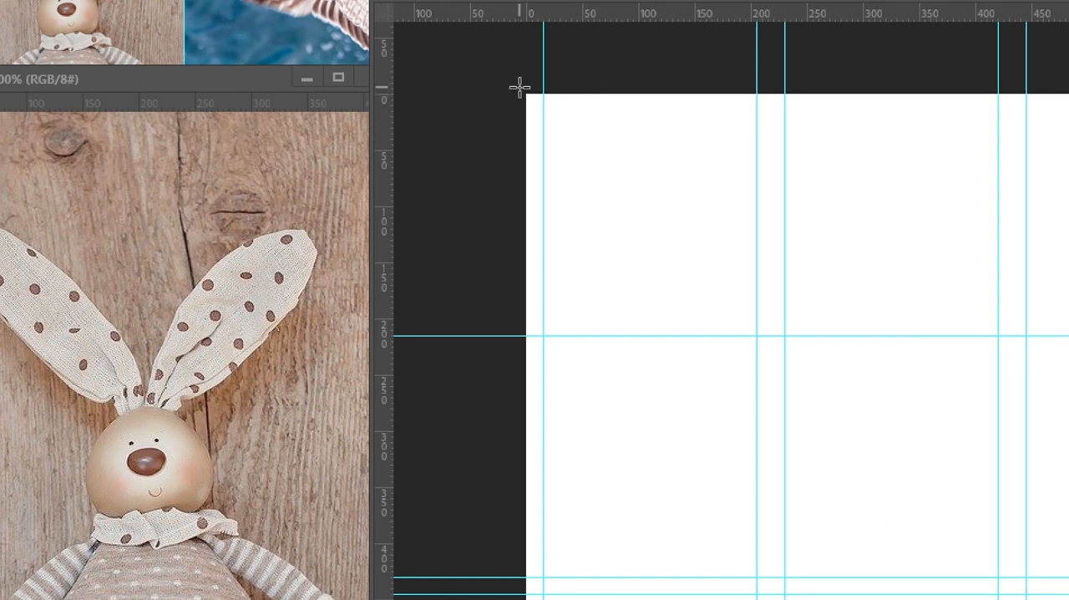
Measure the upper-left collage cell of the blank document with a rectangular marquee snapped from the canvas corner to the guides.
left_click_drag(519, 87, 757, 333)
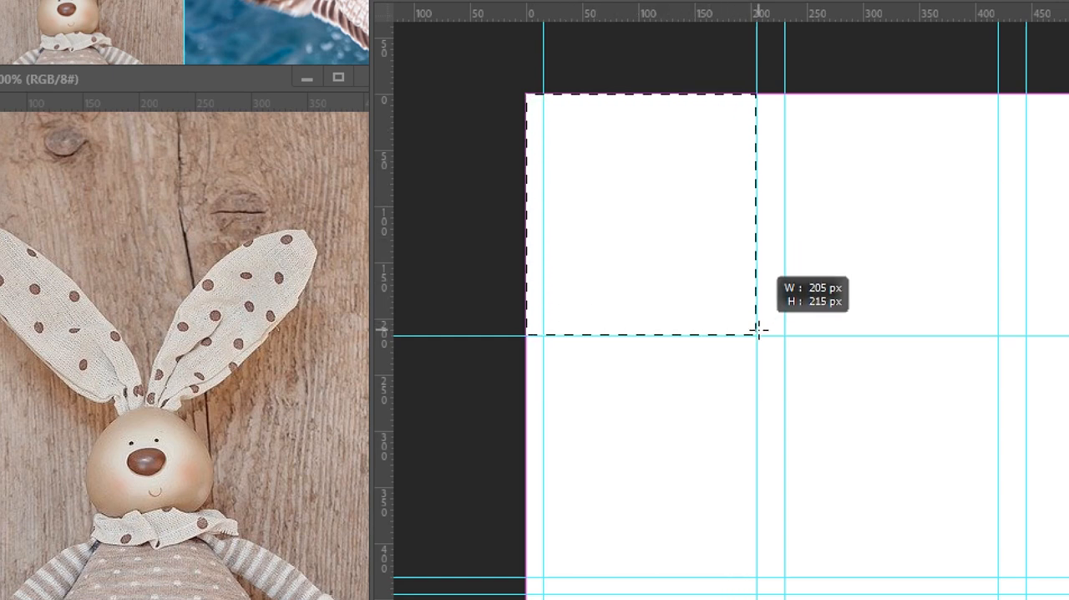
left_click_drag(758, 332, 759, 336)
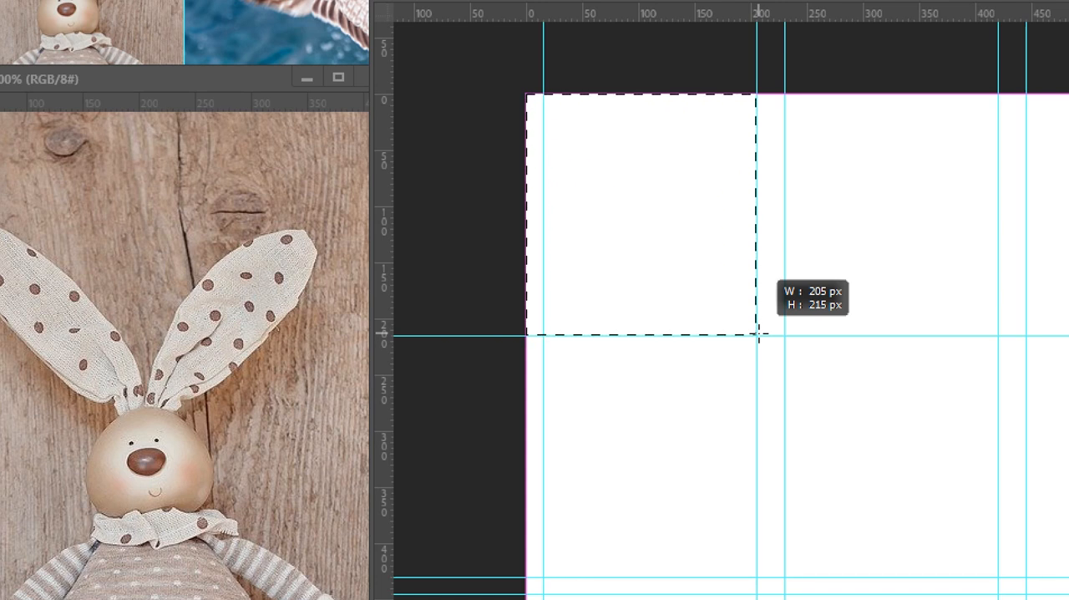
left_click_drag(757, 335, 758, 337)
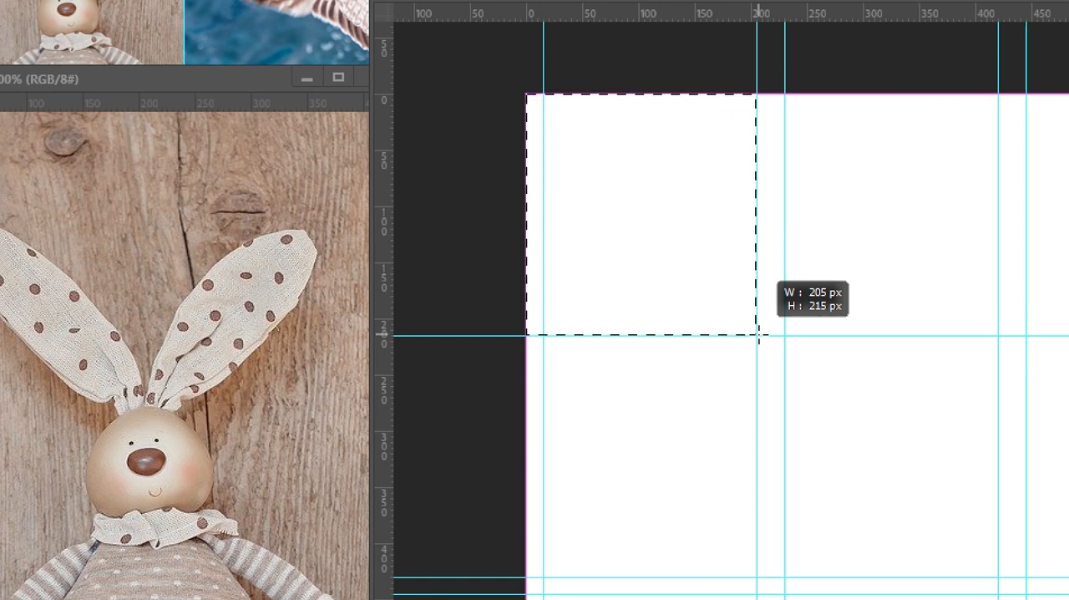
left_click_drag(758, 335, 759, 334)
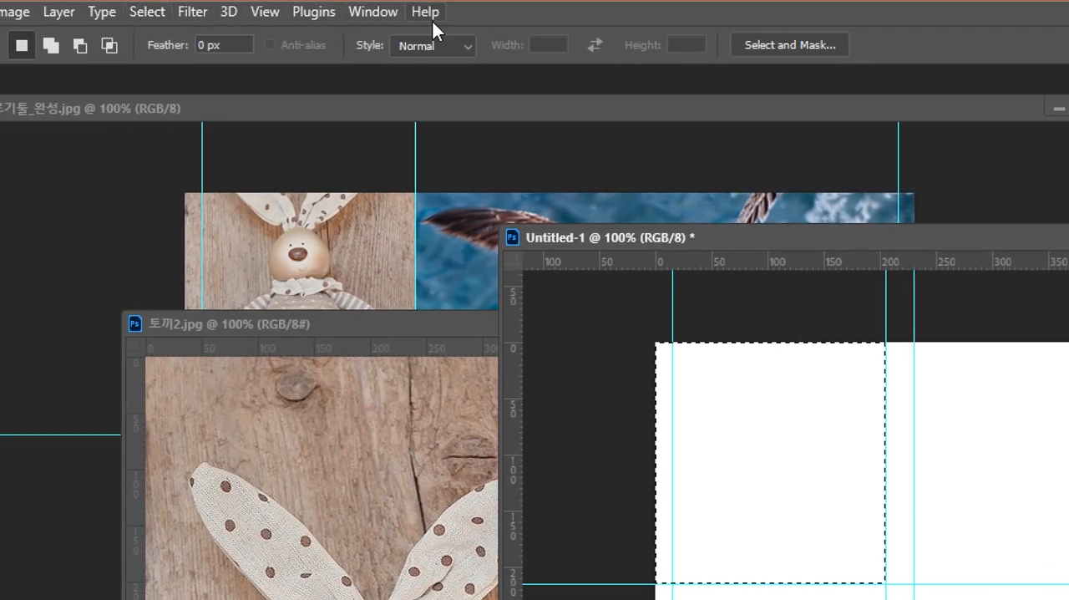
Display the Info panel and clear the marquee selection in the blank document.
left_click(373, 11)
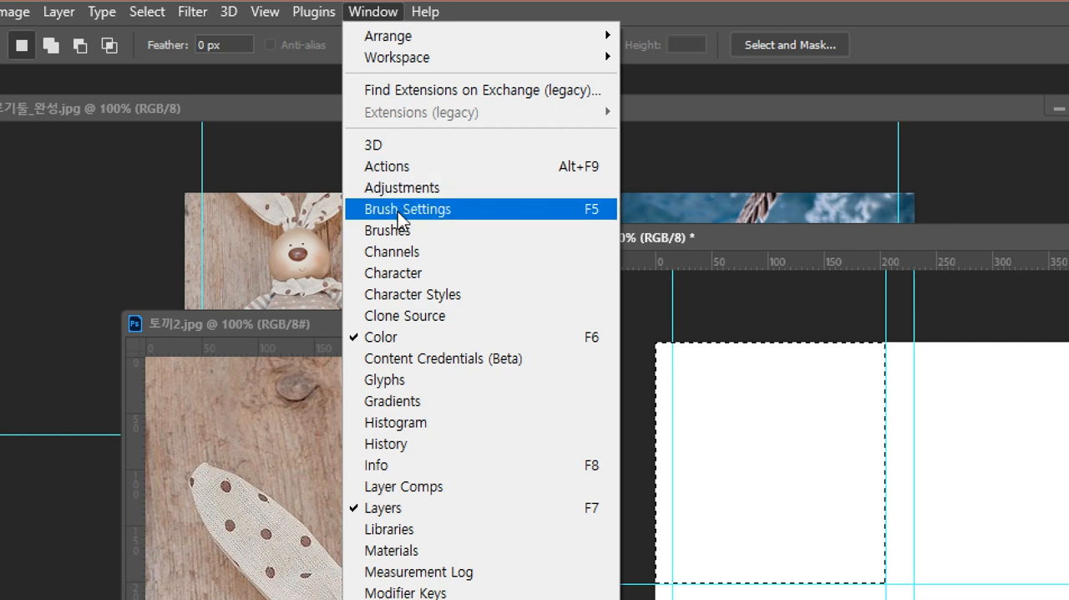
left_click(403, 465)
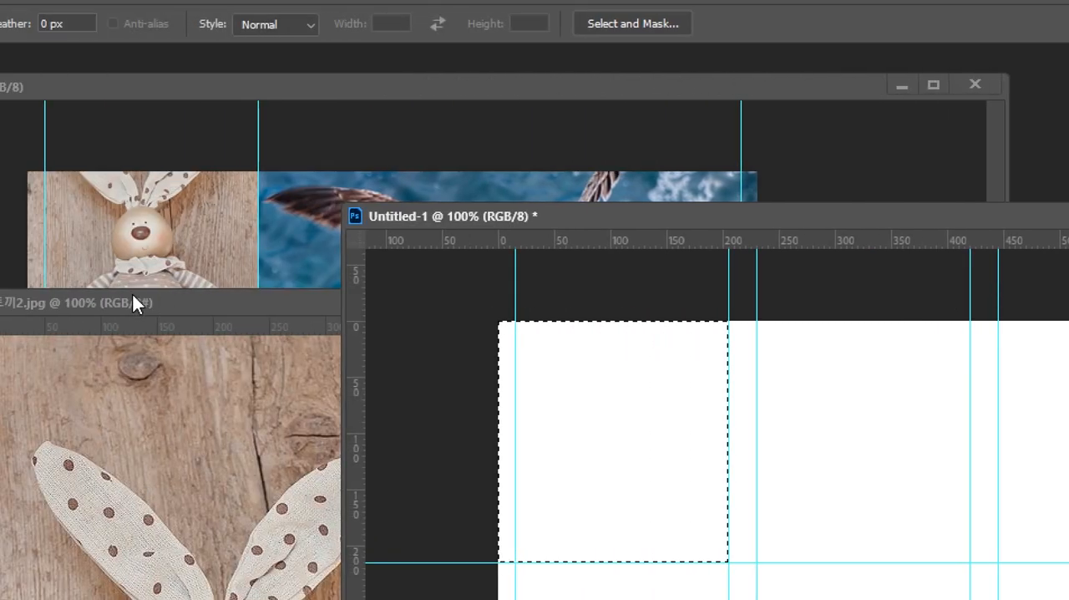
left_click(135, 299)
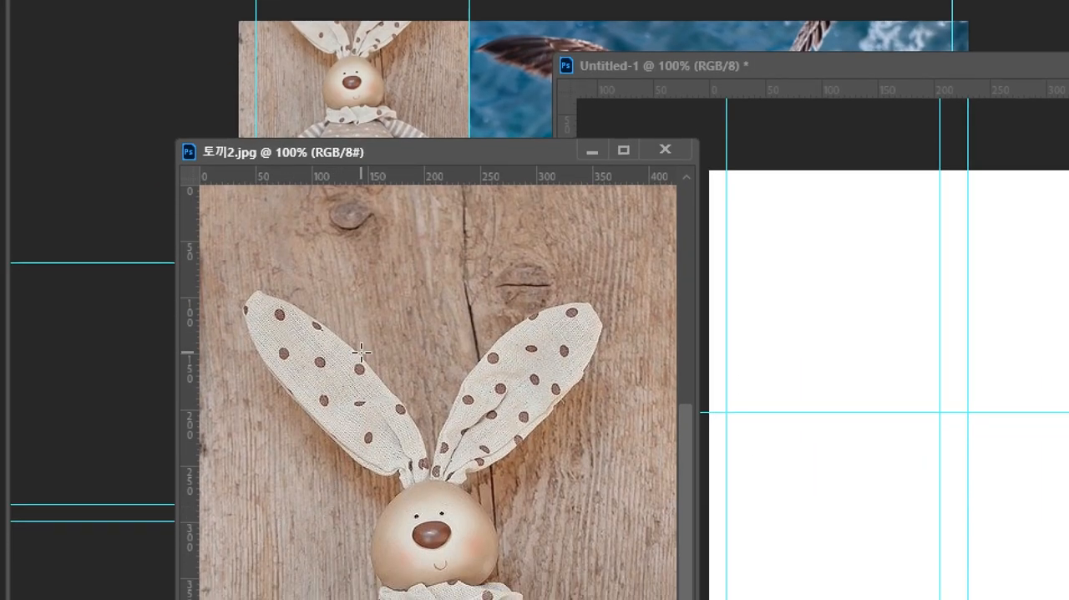
Resize the 토끼2.jpg image to 205 pixels wide, keeping its proportions linked.
left_click_drag(462, 153, 484, 62)
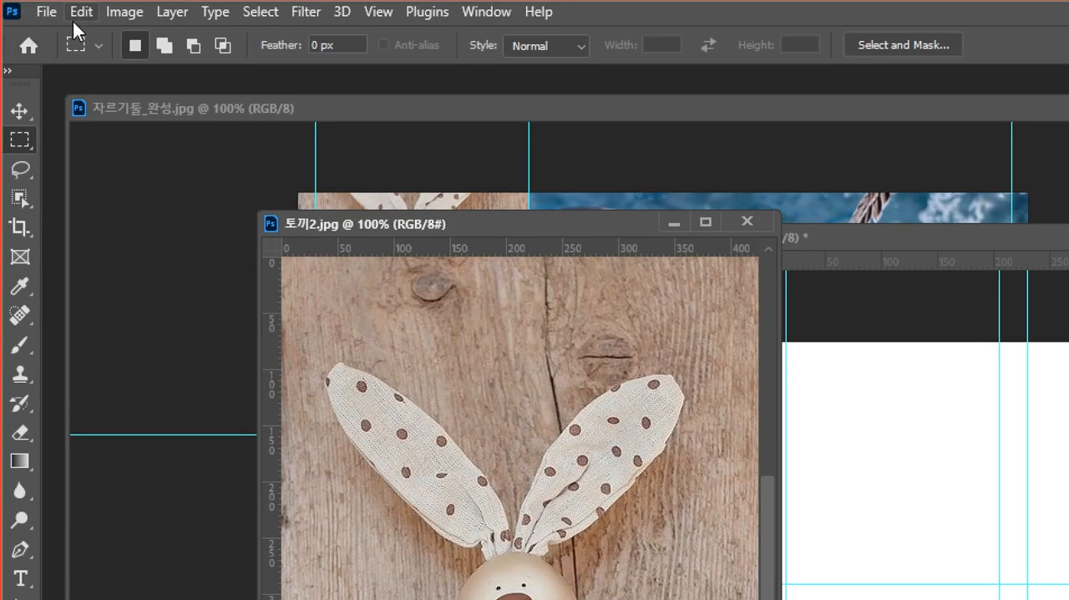
left_click(125, 11)
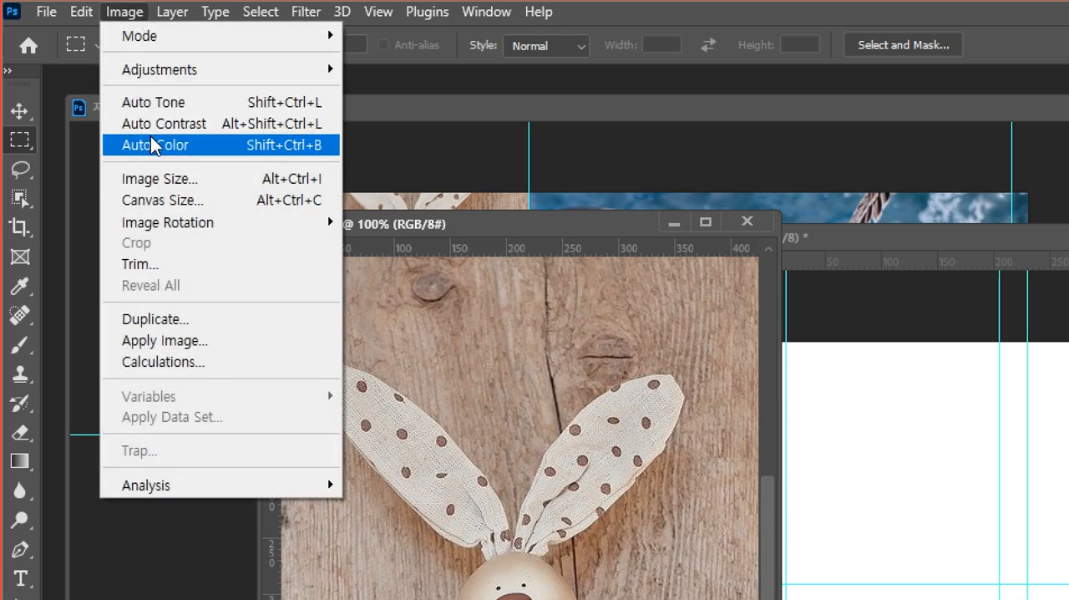
left_click(152, 179)
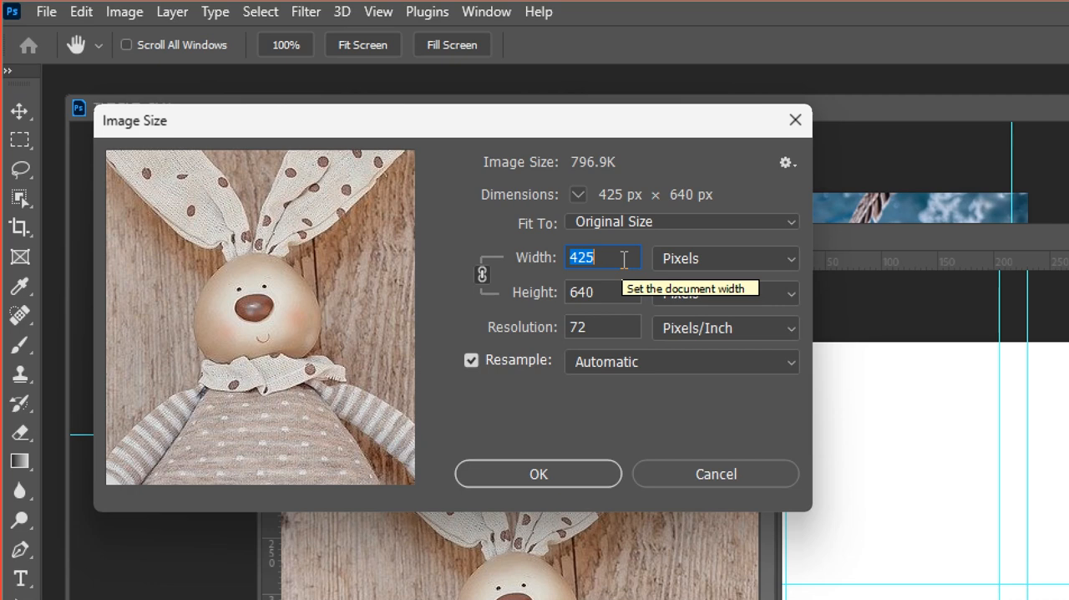
type("208")
key("BackSpace")
type("5")
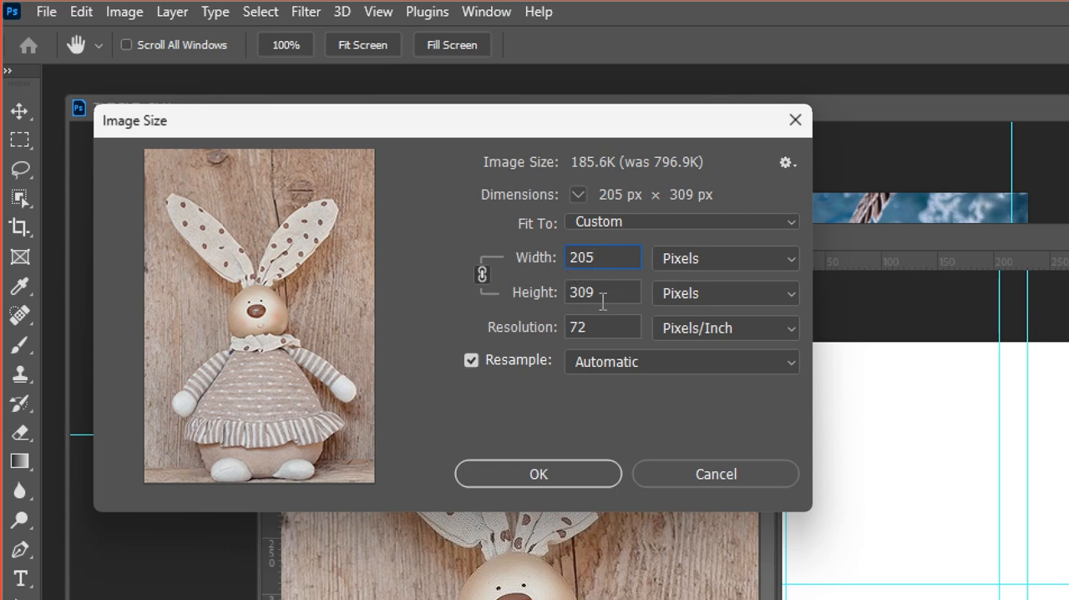
left_click(591, 476)
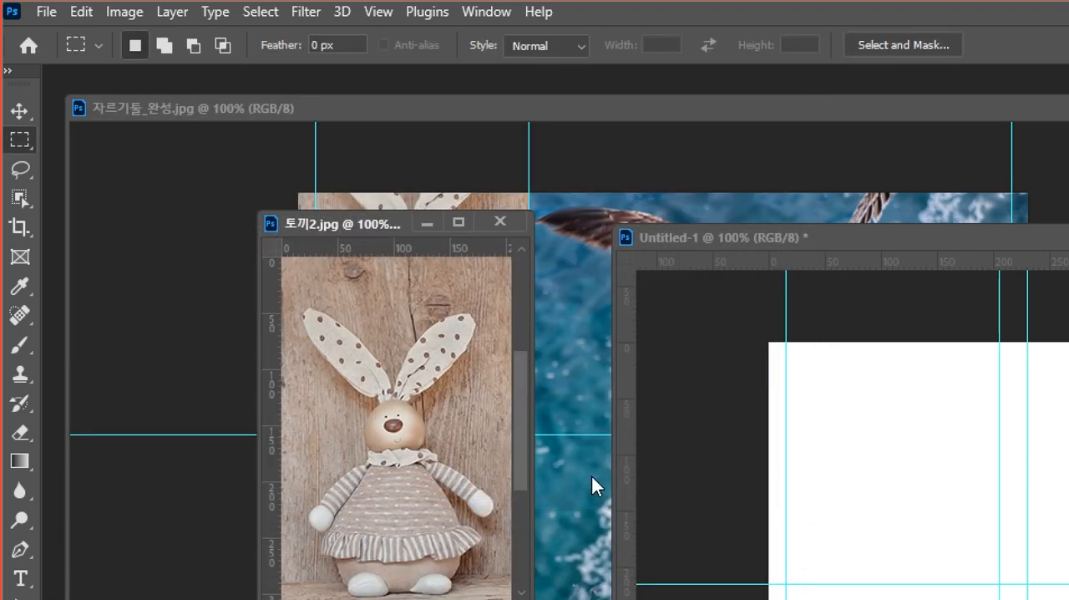
Reduce the canvas height of 토끼2.jpg to 215 pixels, anchored at the bottom centre, and accept the clipping.
left_click_drag(531, 398, 668, 398)
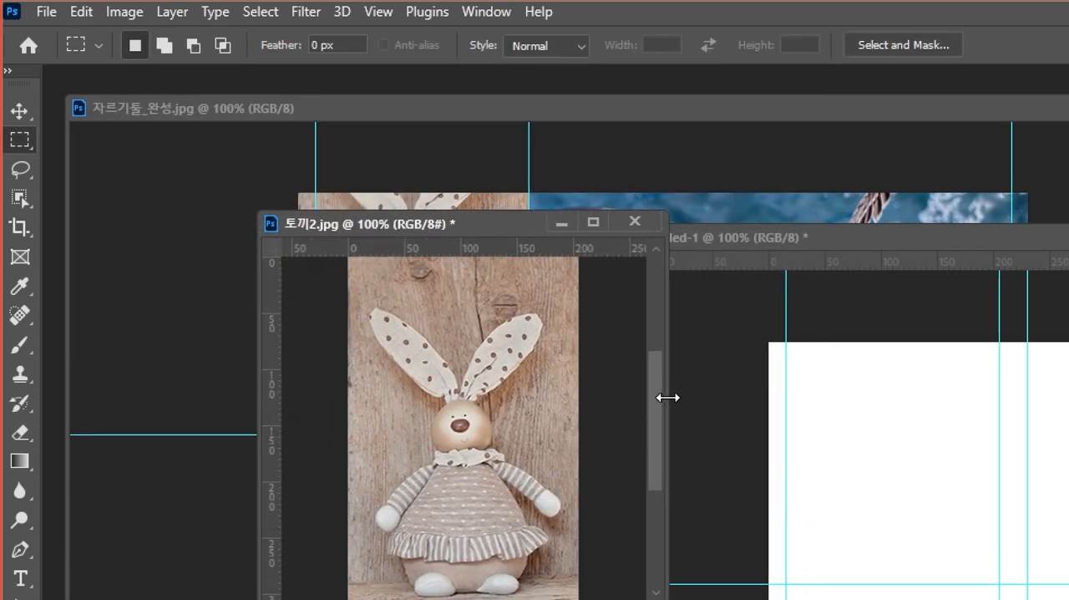
left_click_drag(511, 223, 482, 176)
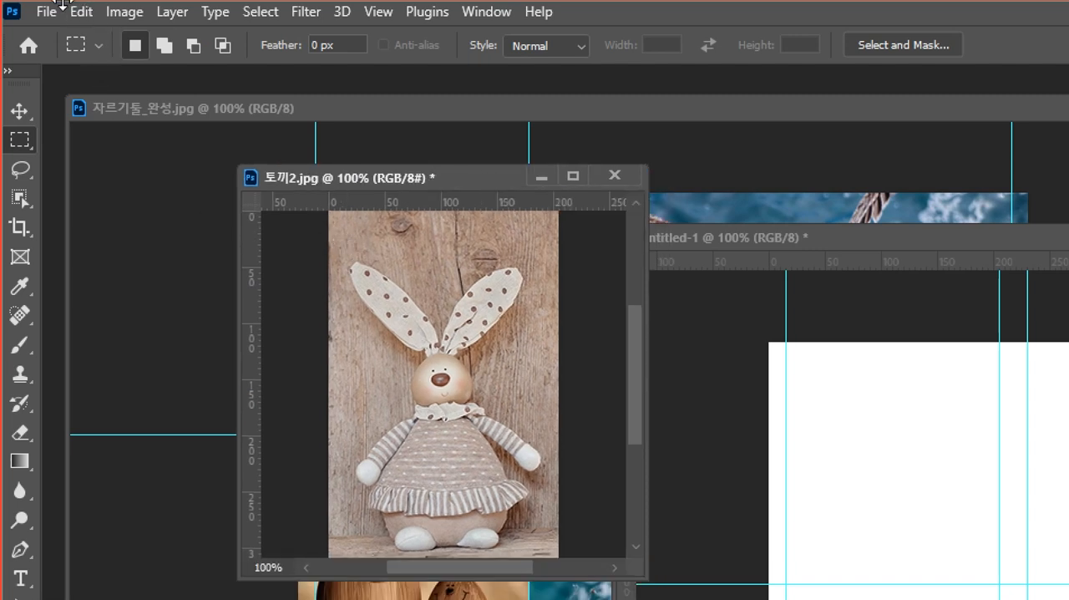
left_click(125, 13)
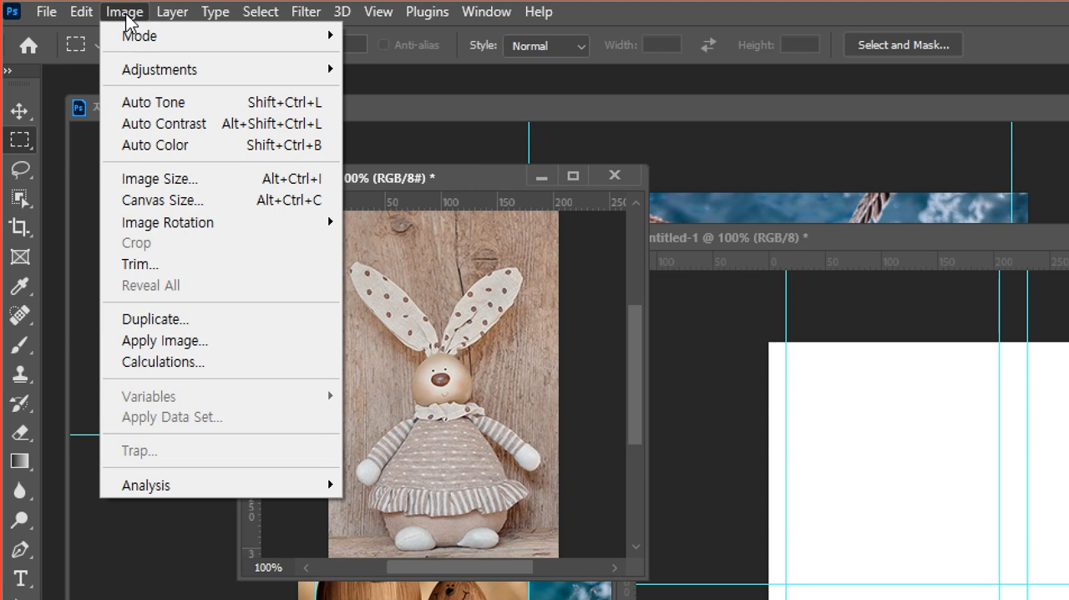
left_click(164, 203)
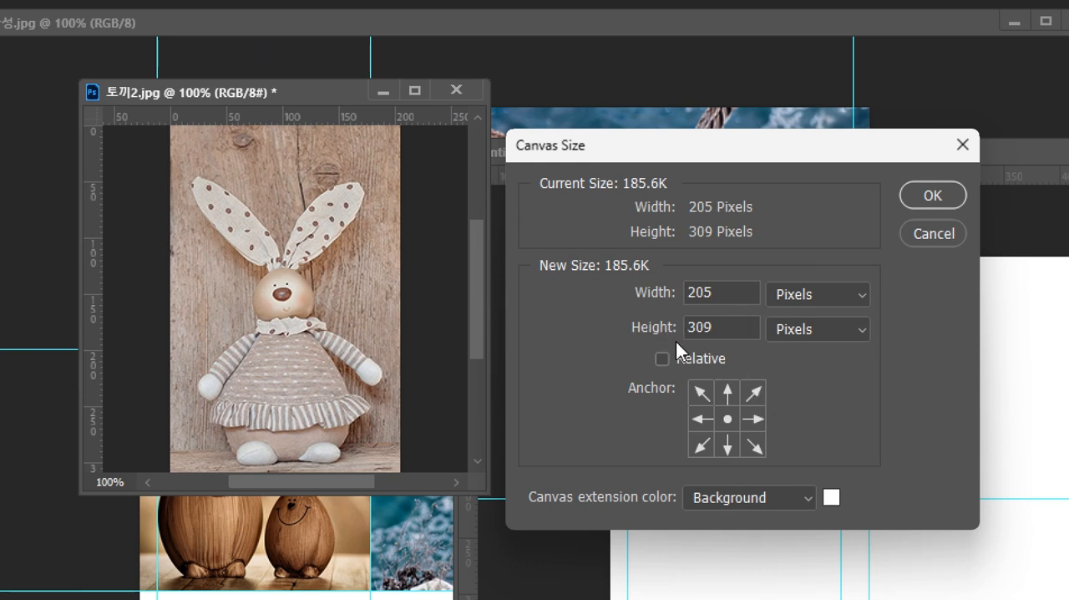
double_click(734, 328)
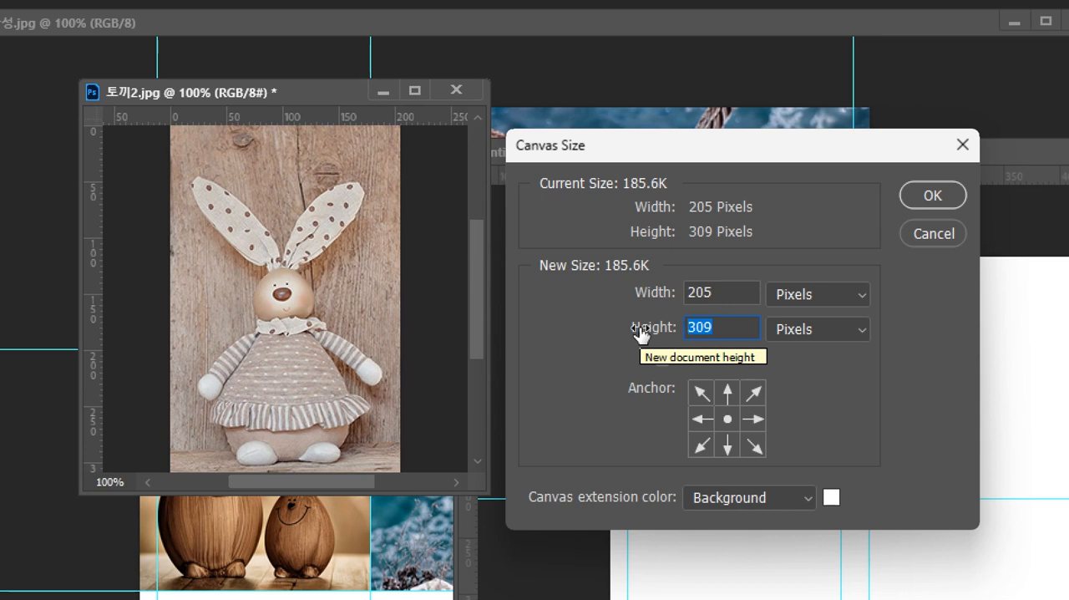
type("215")
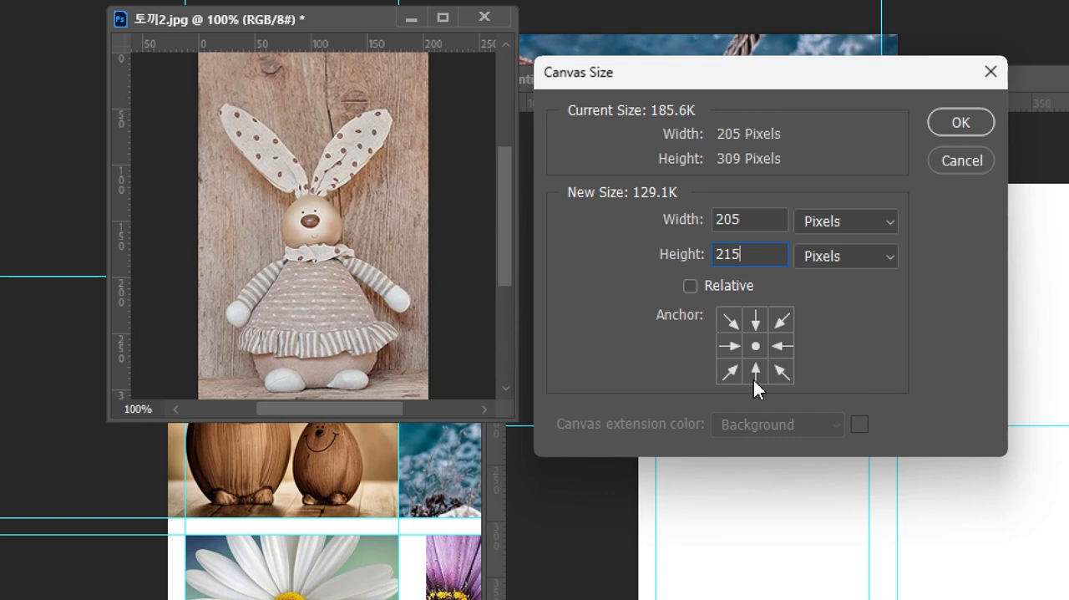
left_click(754, 373)
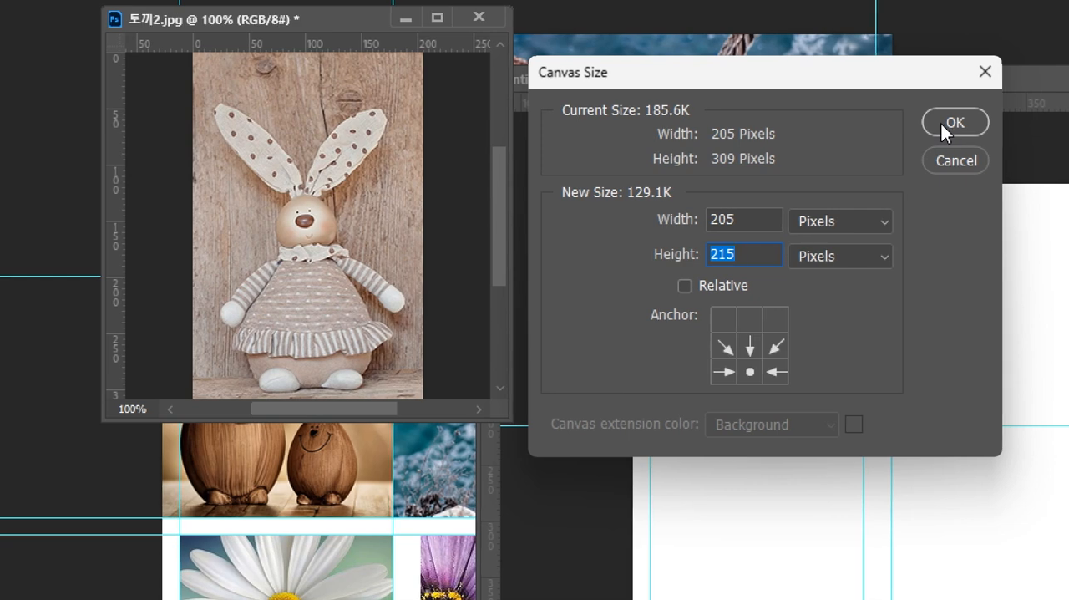
left_click(941, 123)
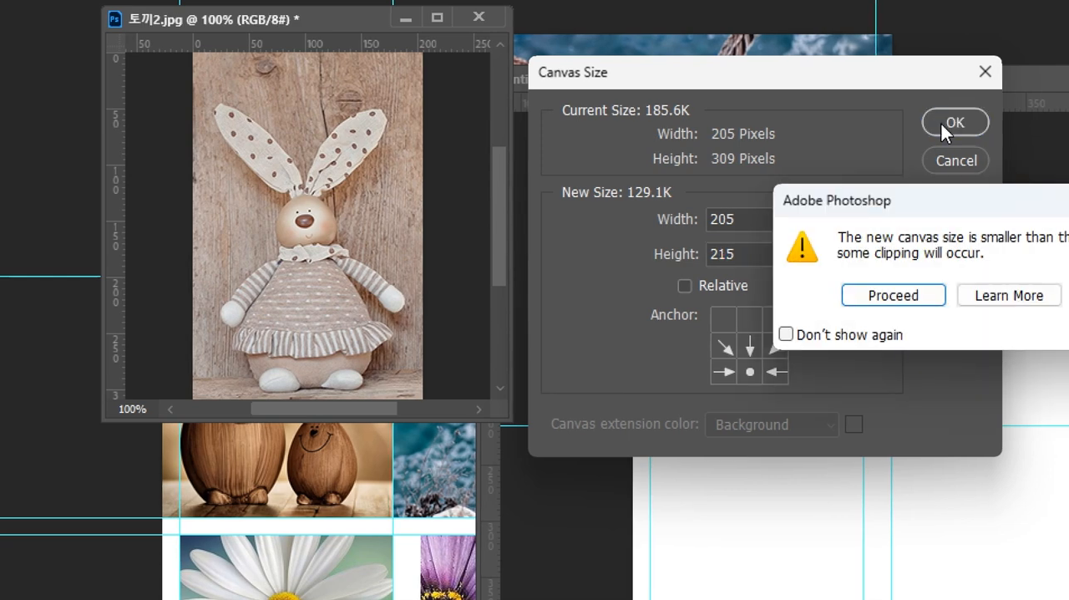
left_click(901, 294)
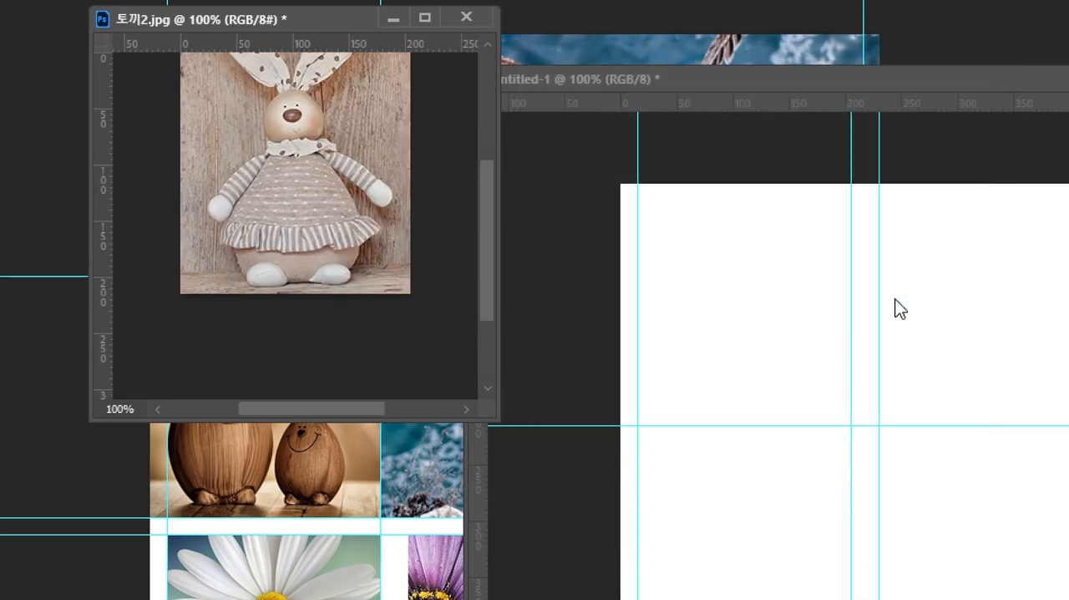
Compare the cropped rabbit photo with the upper-left collage cell using a marquee selection, and clear the selection.
scroll(365, 302, "down", 2)
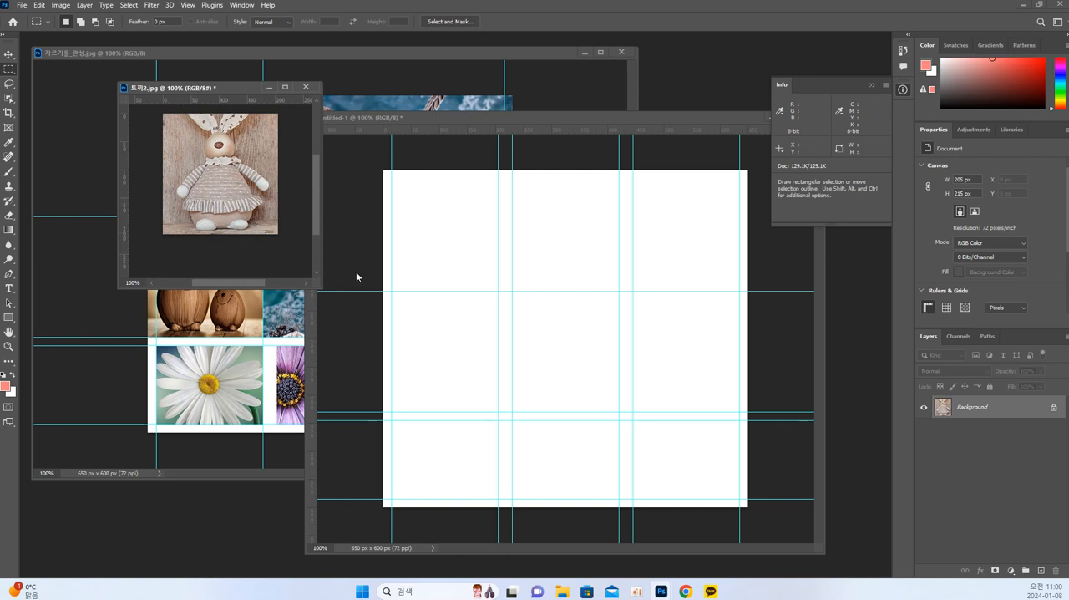
left_click_drag(621, 184, 850, 424)
left_click(279, 204)
left_click(420, 195)
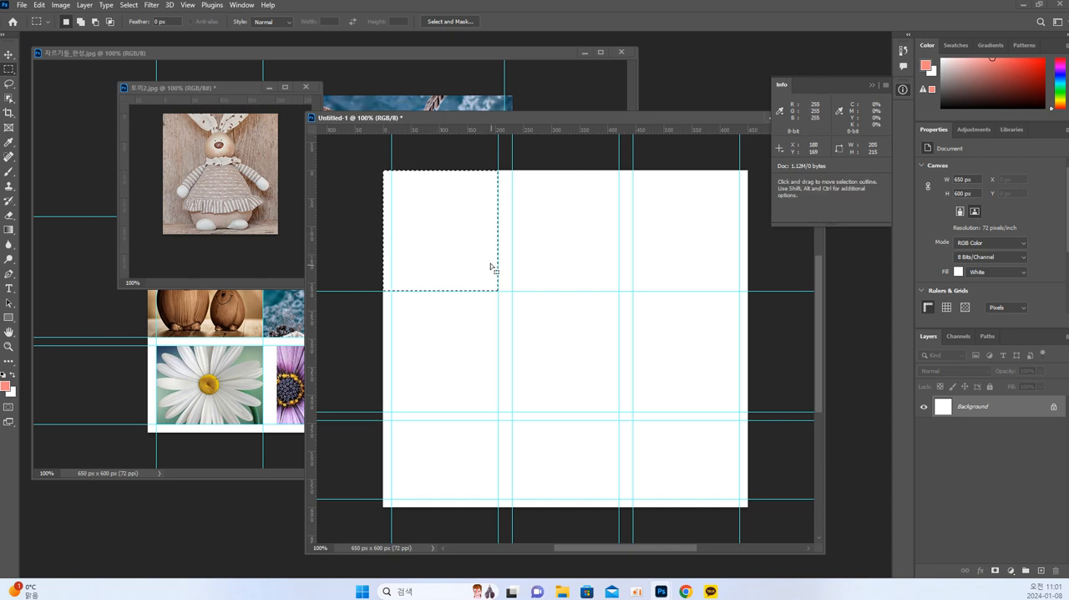
left_click(241, 211)
left_click(448, 212)
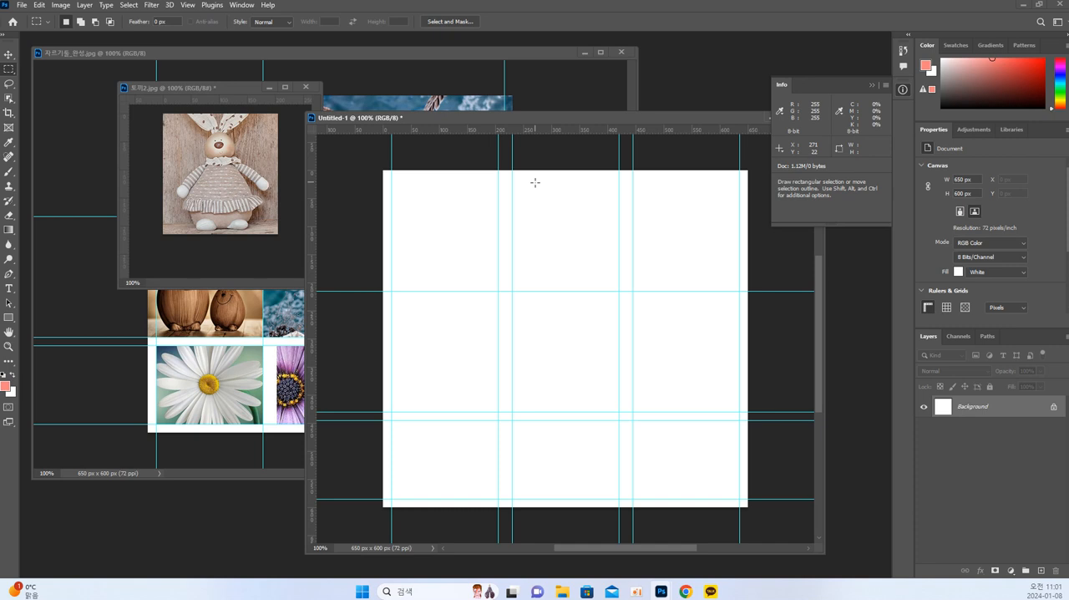
Copy the cropped rabbit photo into the Untitled-1 document with the Move tool and snap it into the upper-left guide cell.
left_click_drag(505, 121, 516, 81)
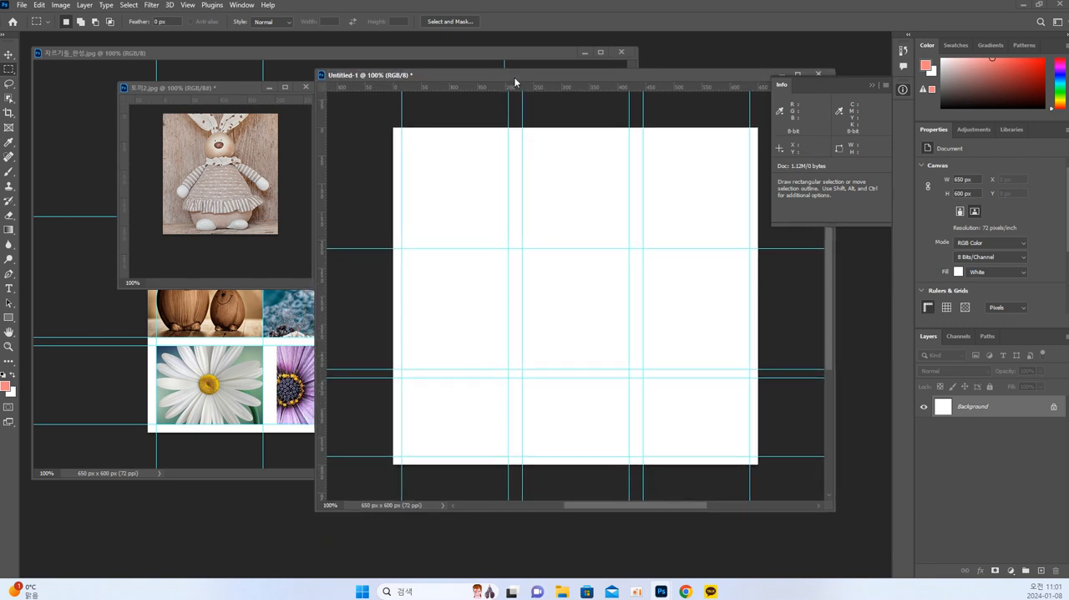
left_click(251, 186)
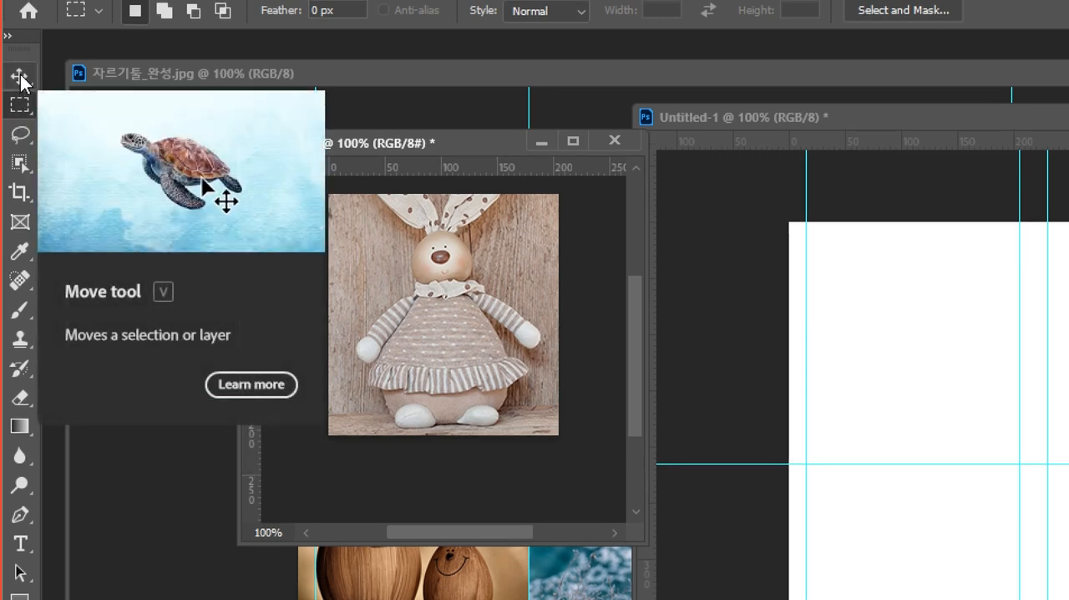
left_click(21, 81)
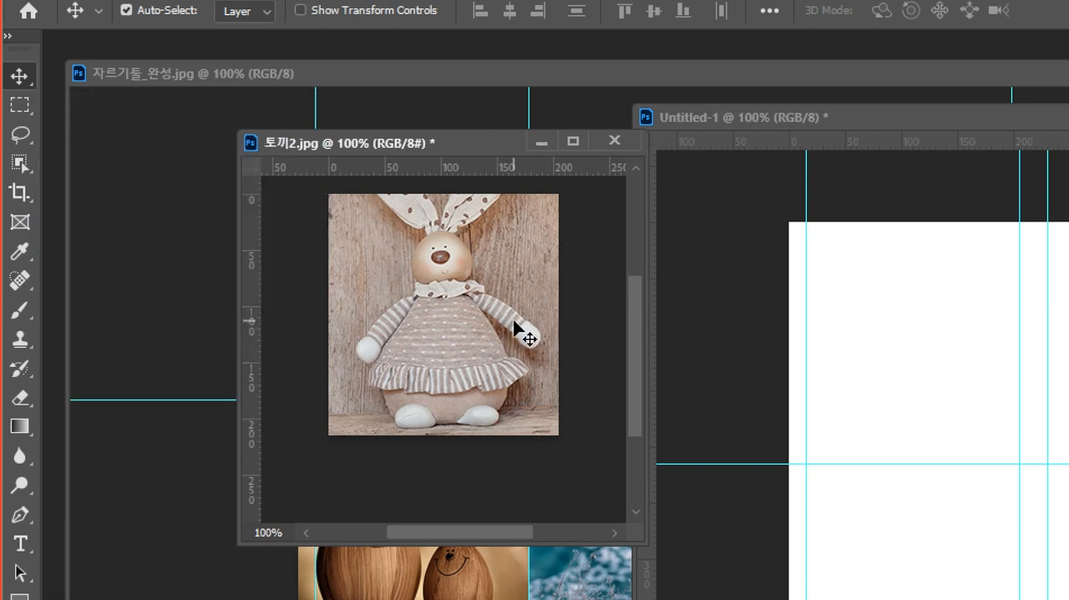
left_click_drag(511, 326, 954, 370)
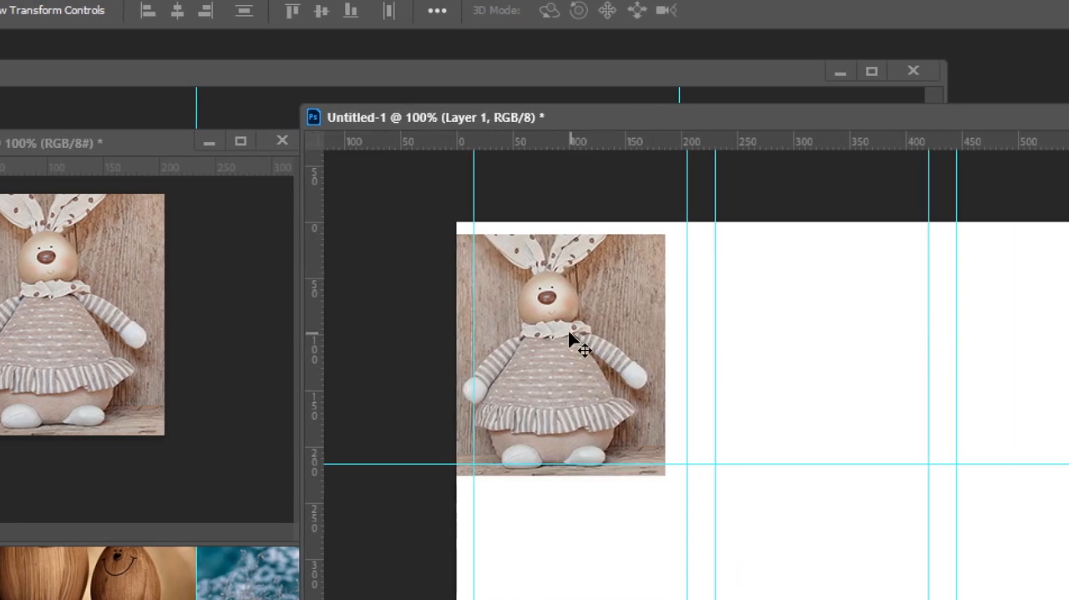
left_click_drag(689, 329, 711, 327)
left_click_drag(591, 327, 590, 325)
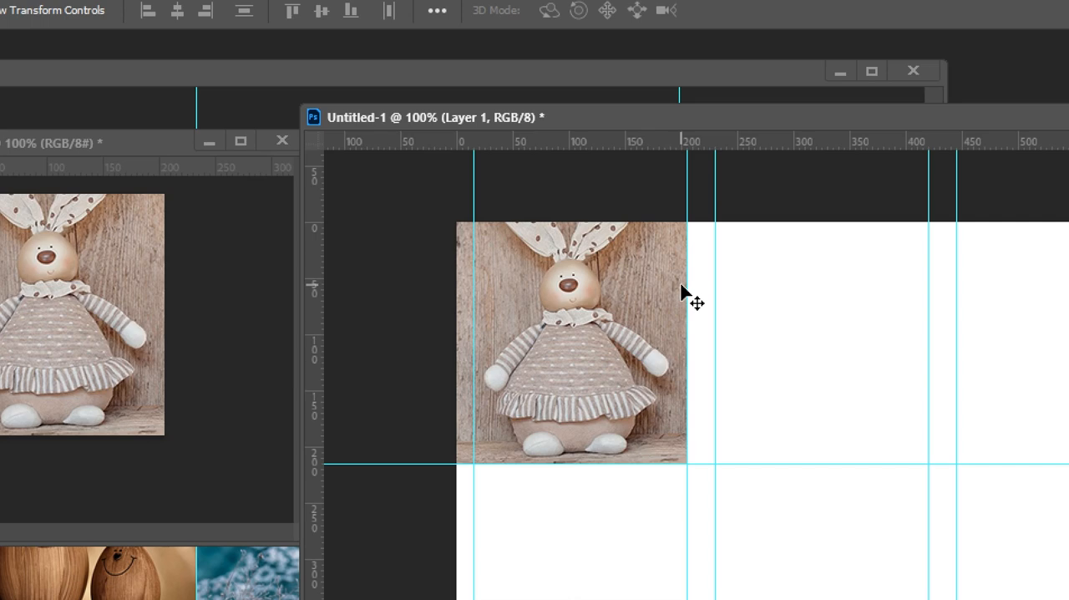
Undock the Layers panel for 자르기툴_완성.psd, float it beside the collage, and enlarge it to list all layers.
key("ctrl+4")
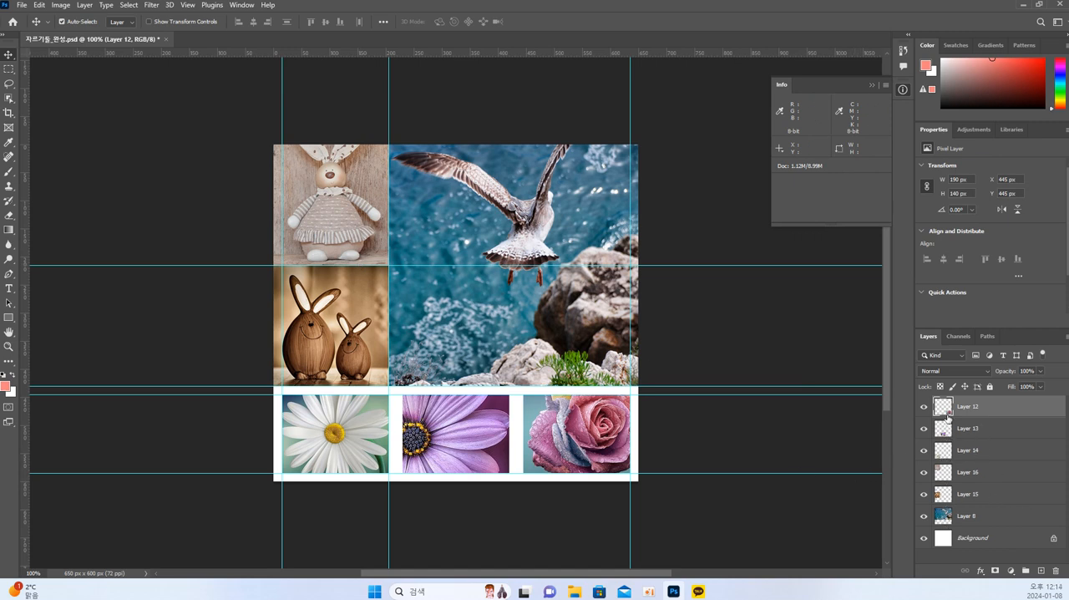
left_click_drag(924, 342, 678, 243)
left_click_drag(739, 371, 755, 516)
left_click_drag(725, 236, 742, 232)
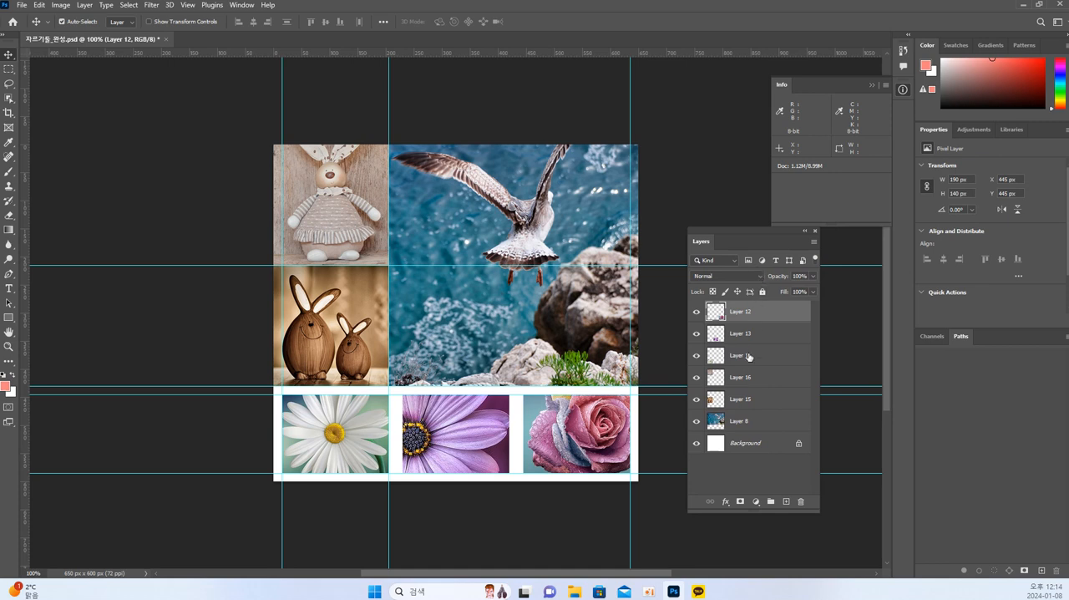
Rearrange the layer stack so the seagull's Layer 8 sits above Layer 14 and Layer 16 but beneath Layer 15.
left_click(747, 424)
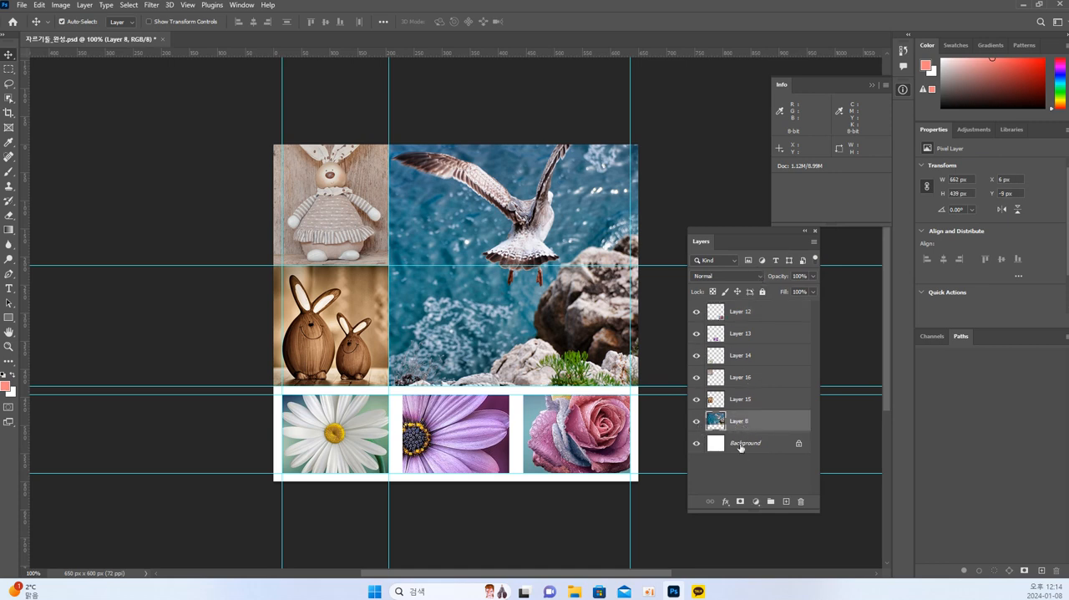
left_click(739, 447)
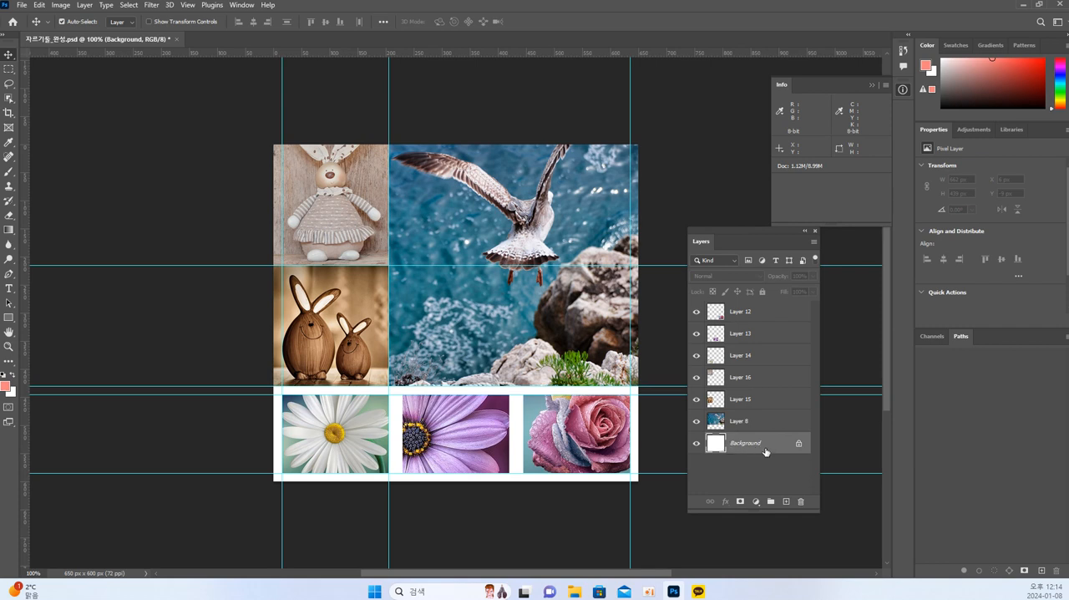
left_click(742, 424)
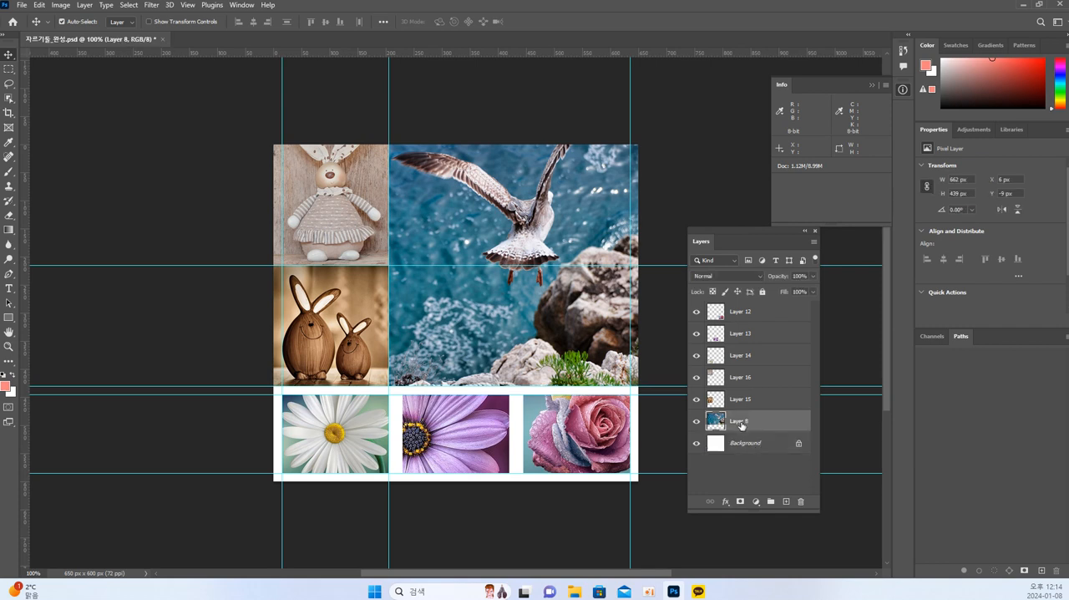
left_click_drag(742, 381, 754, 410)
left_click(752, 382)
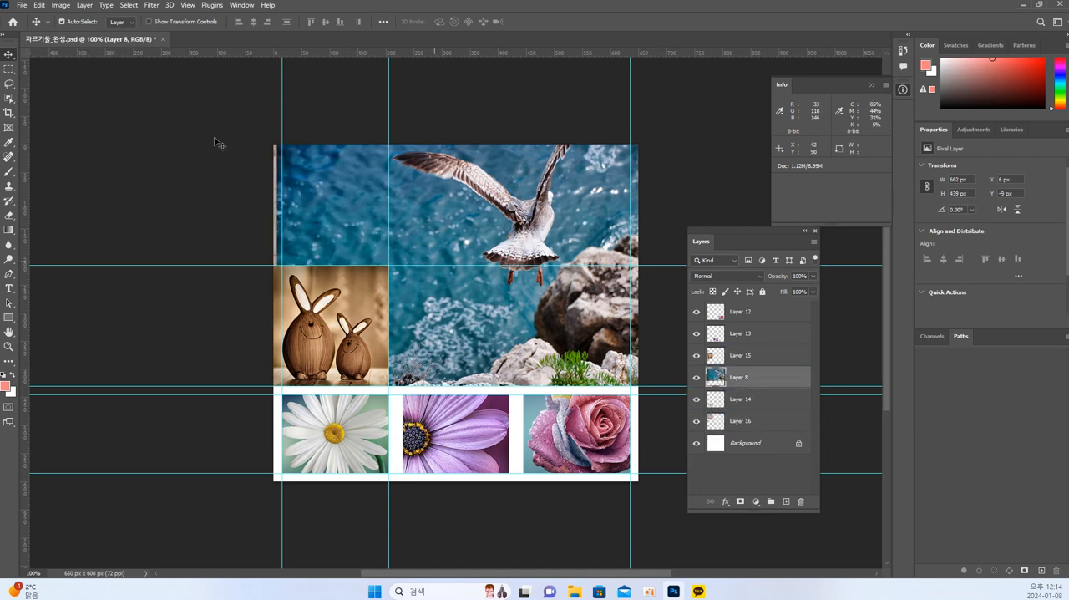
Try to trim the seagull photo by copying a 430 x 430 px marquee area to a new layer and deleting Layer 8.
key("m")
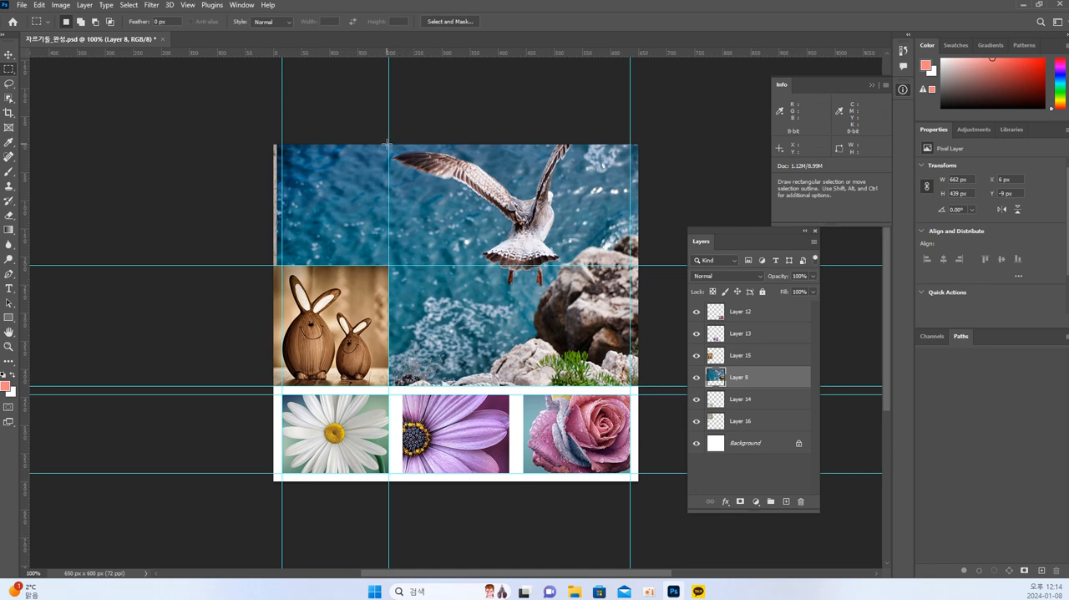
left_click_drag(390, 144, 632, 385)
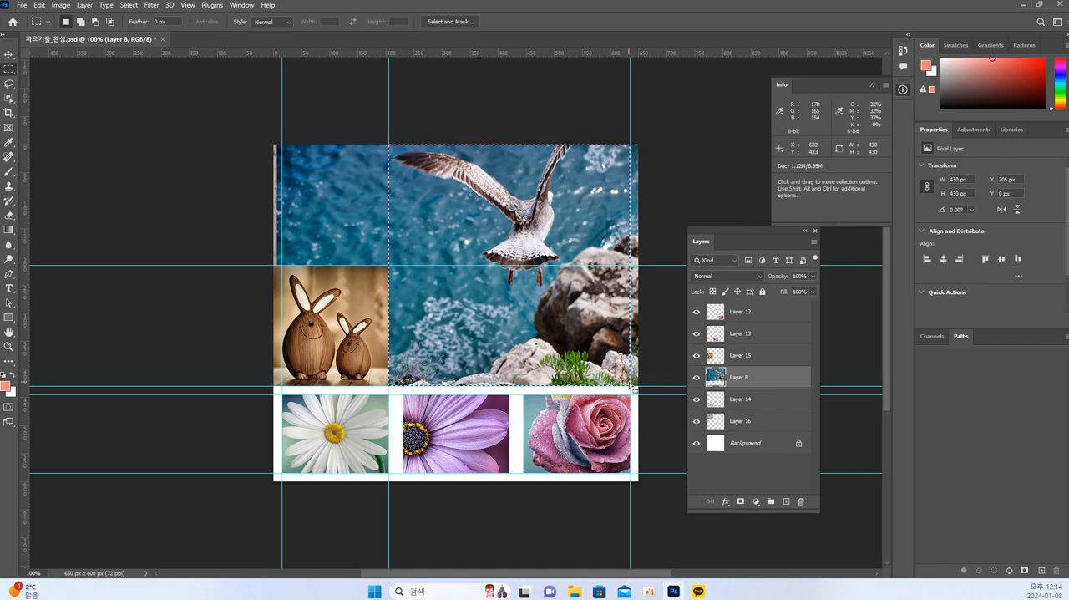
key("ctrl+j")
key("Delete")
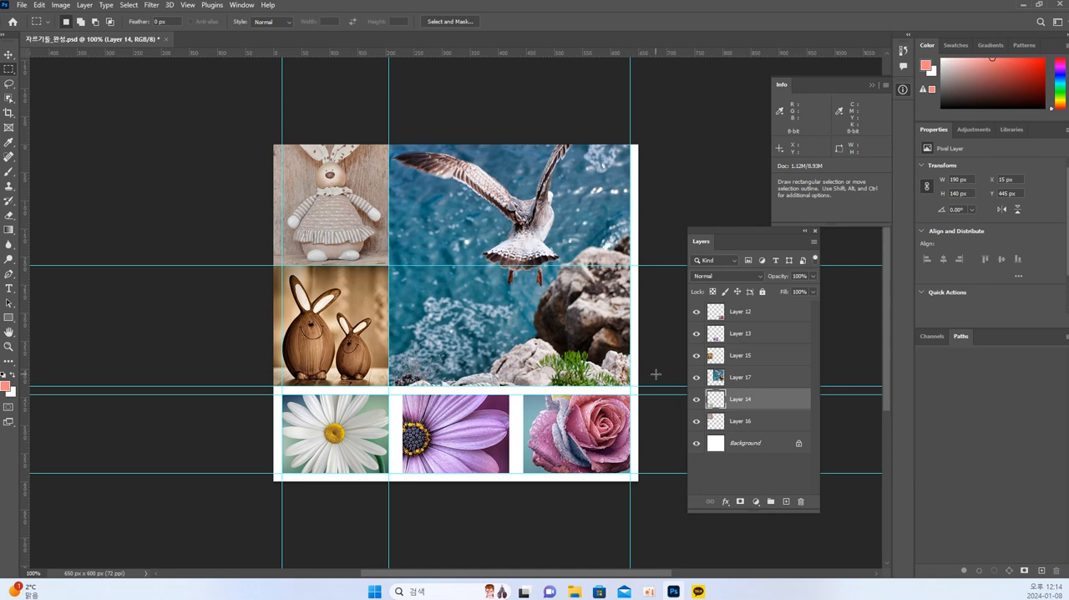
key("ctrl+z")
Copy a 445 x 430 px marquee area of the seagull, reaching the canvas edge, to a new layer and delete Layer 8 and Layer 17.
left_click_drag(389, 144, 642, 384)
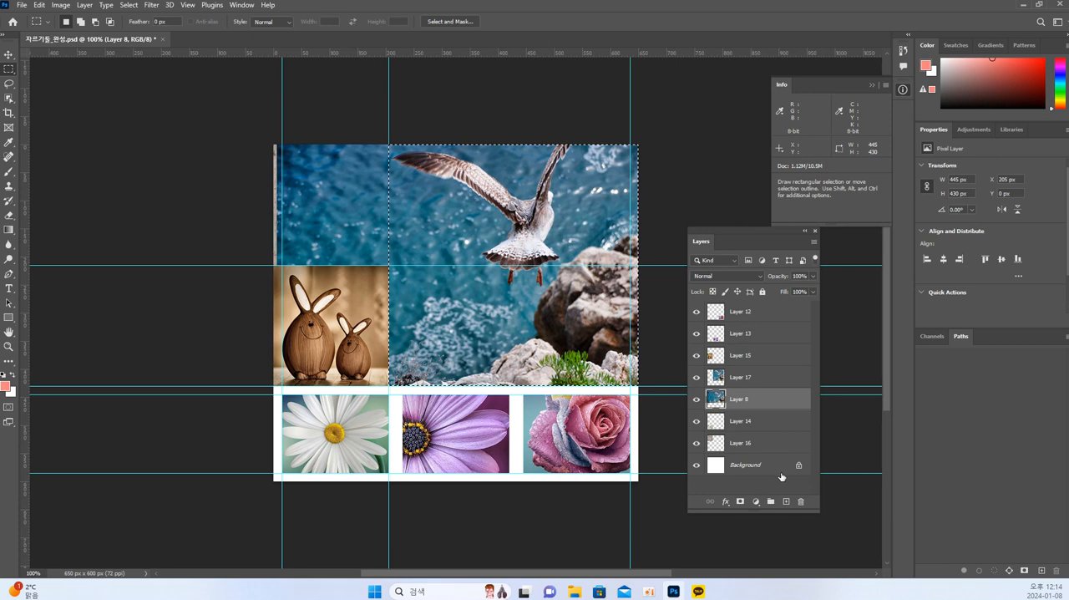
key("ctrl+j")
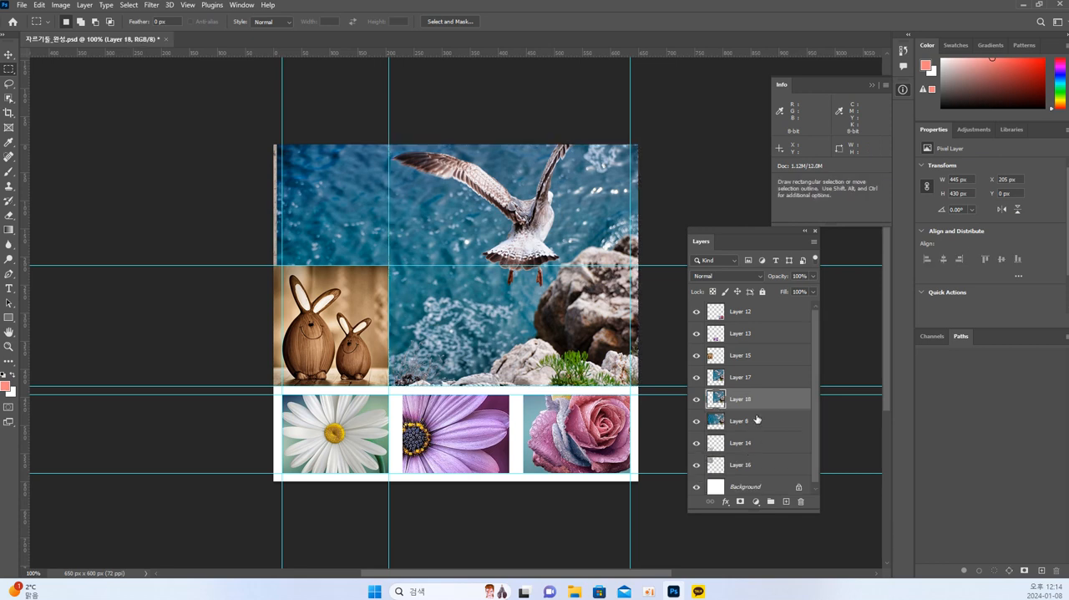
left_click(756, 421)
key("Delete")
left_click(751, 380)
key("Delete")
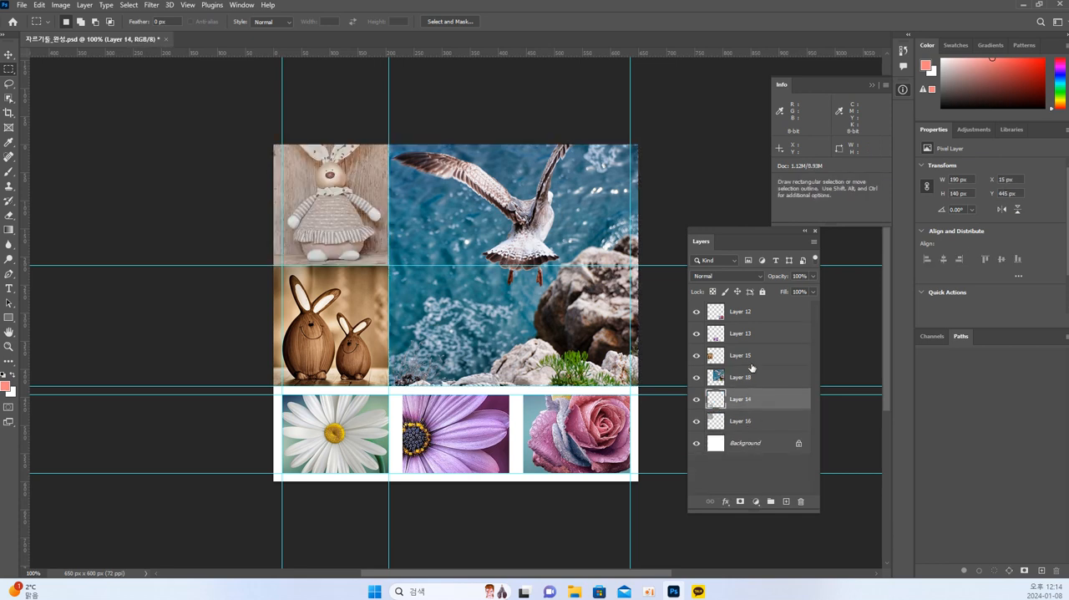
Reorder the layers so Layer 14 sits directly above the seagull's Layer 18 and Layer 15 directly beneath it.
left_click(749, 358)
left_click(698, 355)
left_click(698, 355)
left_click_drag(778, 357, 754, 355)
left_click(756, 420)
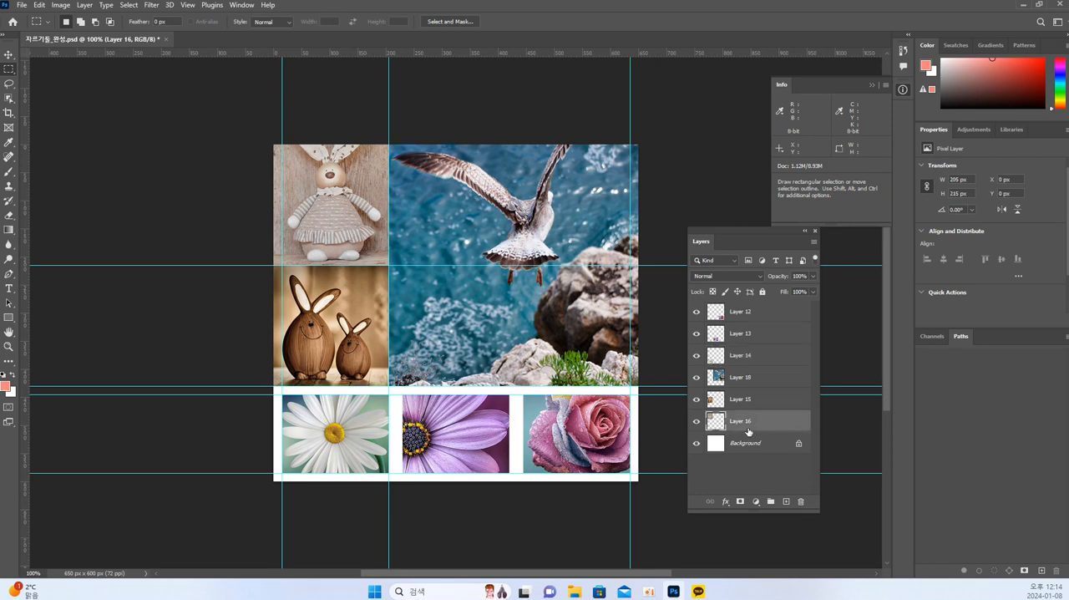
left_click(747, 445)
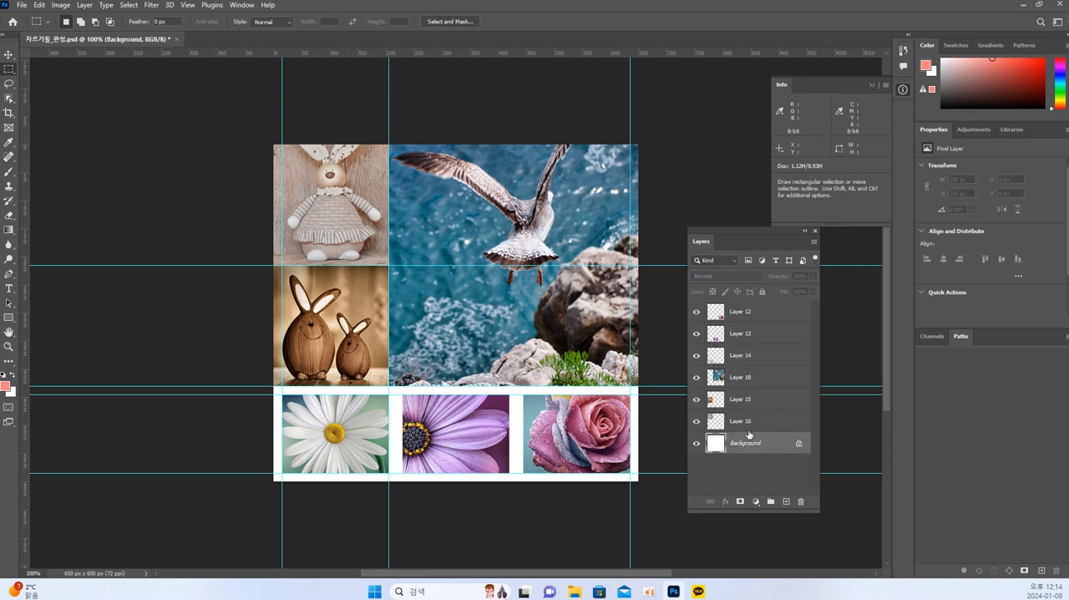
left_click(748, 425)
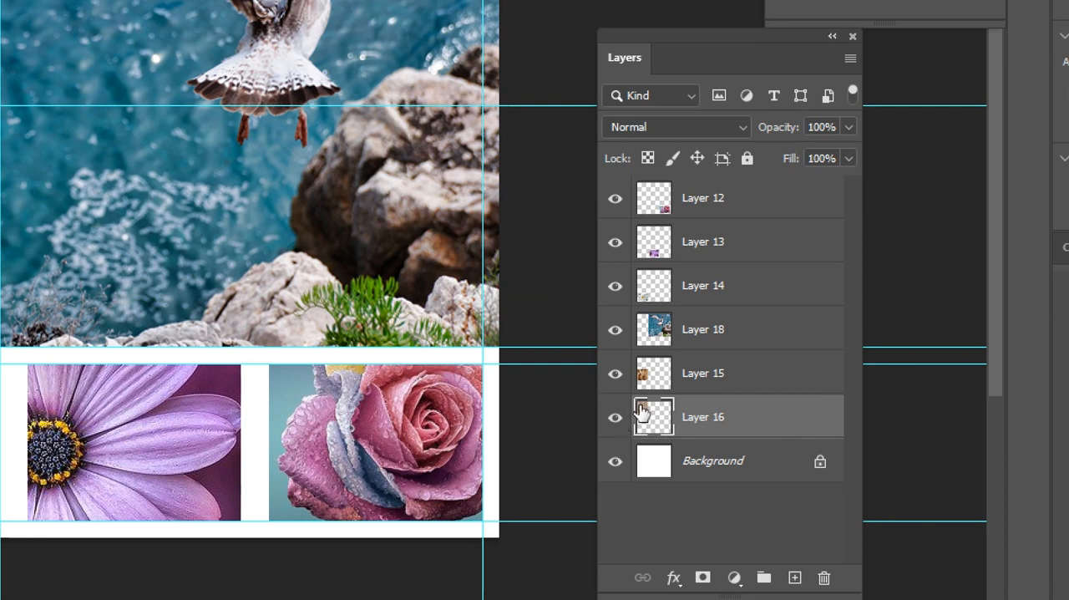
Rename Layer 16 as 토끼1 and Layer 15 as 토끼2.
double_click(710, 417)
key("BackSpace")
type("토끼1")
key("Return")
double_click(698, 373)
type("터끼")
key("BackSpace")
key("BackSpace")
key("BackSpace")
type("토끼")
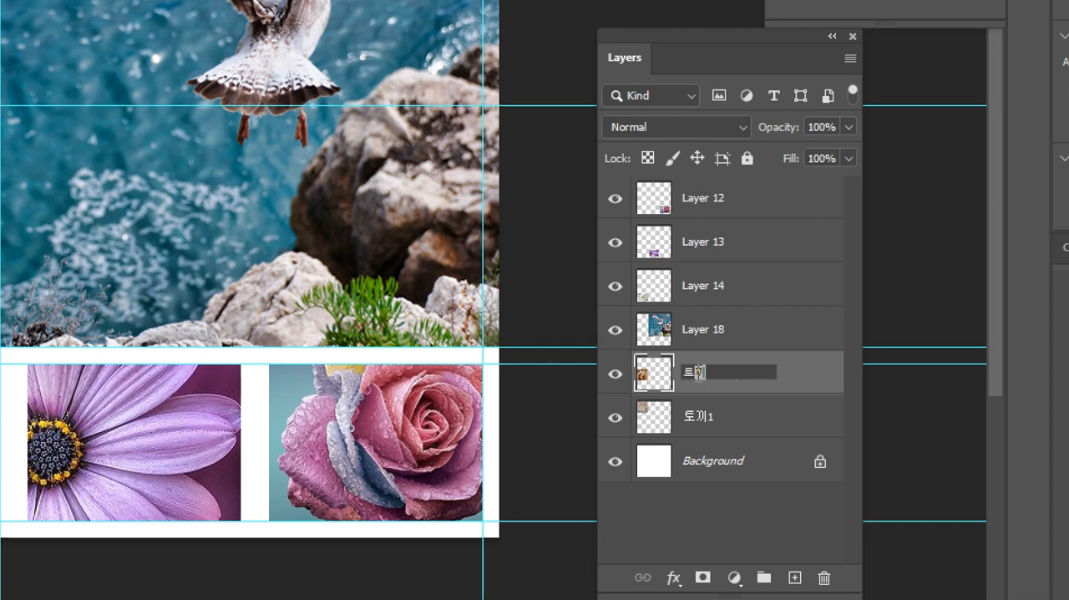
type("2")
key("Return")
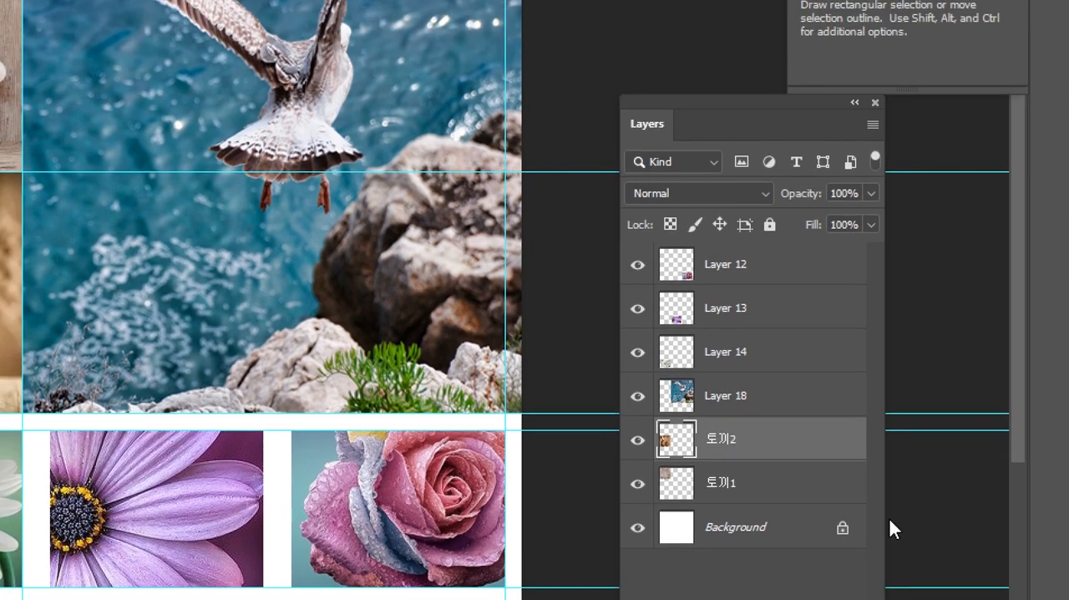
Rename the seagull's Layer 18 as 갈매기.
double_click(733, 395)
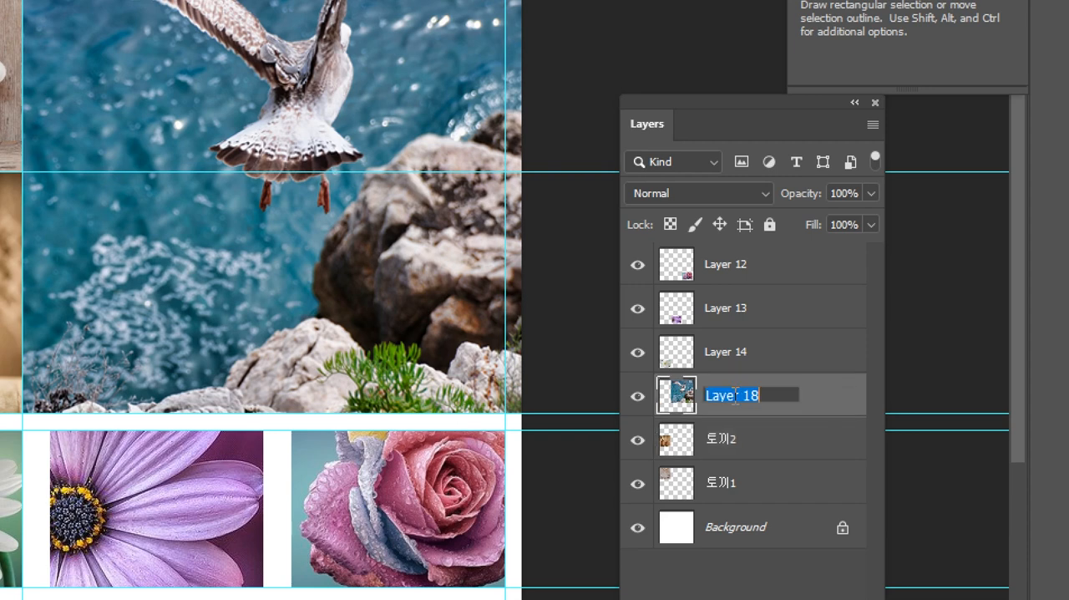
type("갈매기")
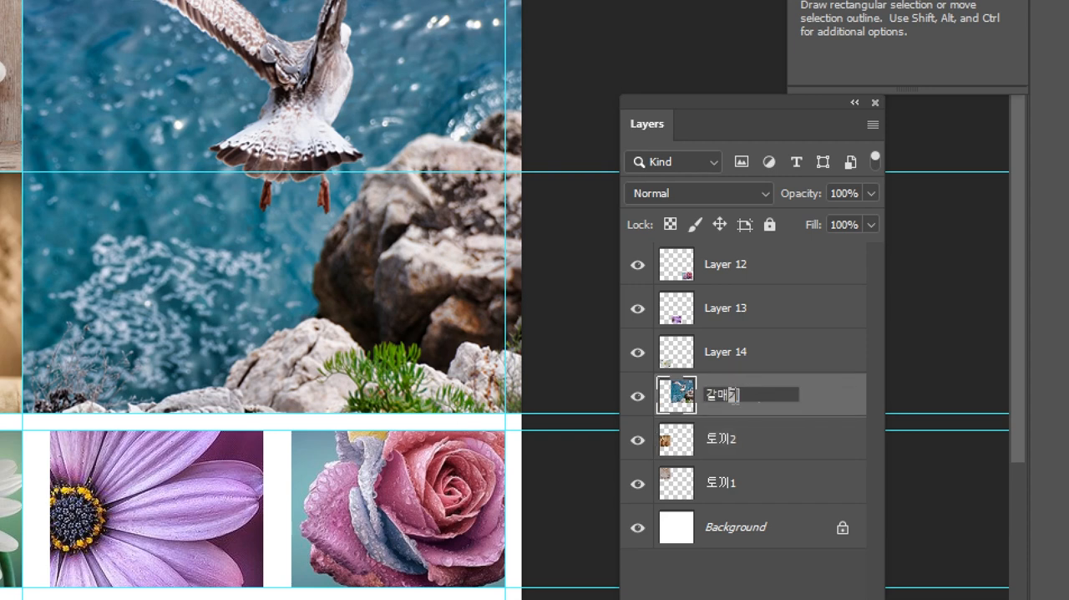
key("Return")
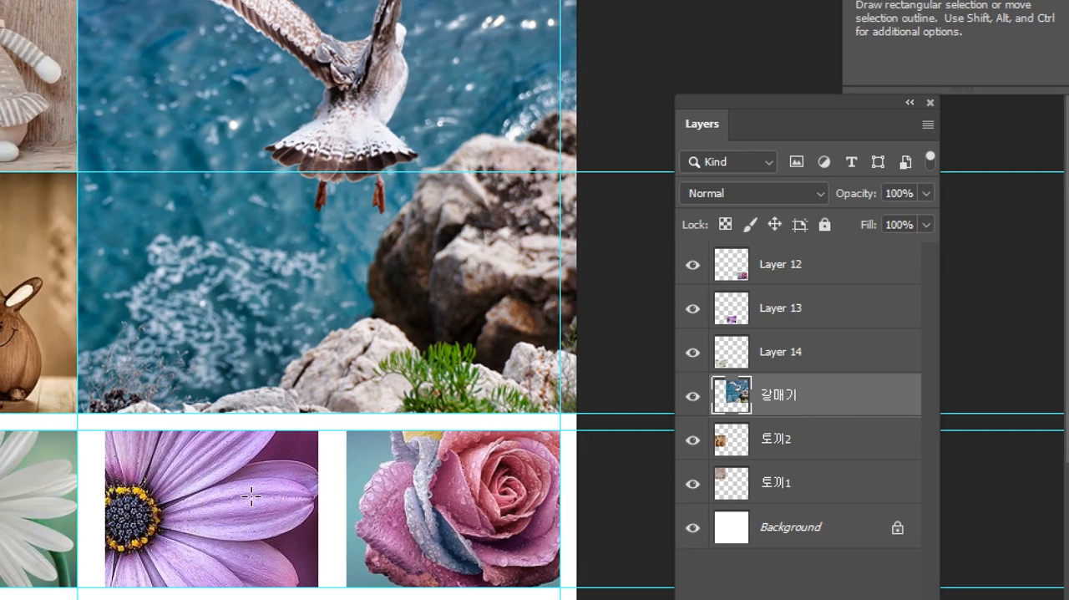
Rename the flower layers: Layer 14 as 꽃1, Layer 13 as 꽃2 and Layer 12 as 꽃3.
double_click(789, 354)
type("꽃1")
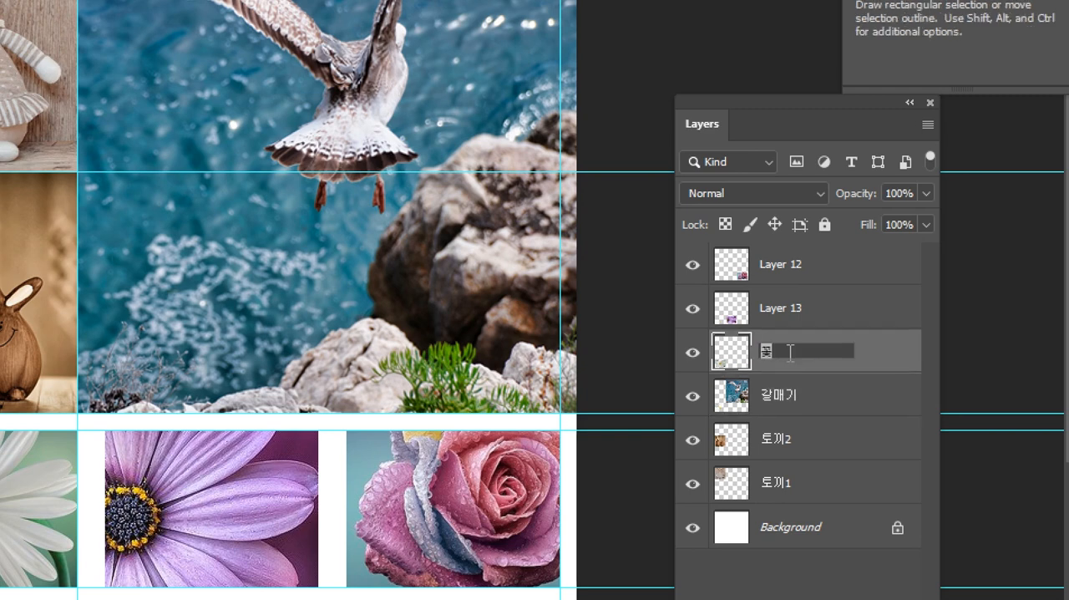
key("Return")
double_click(800, 307)
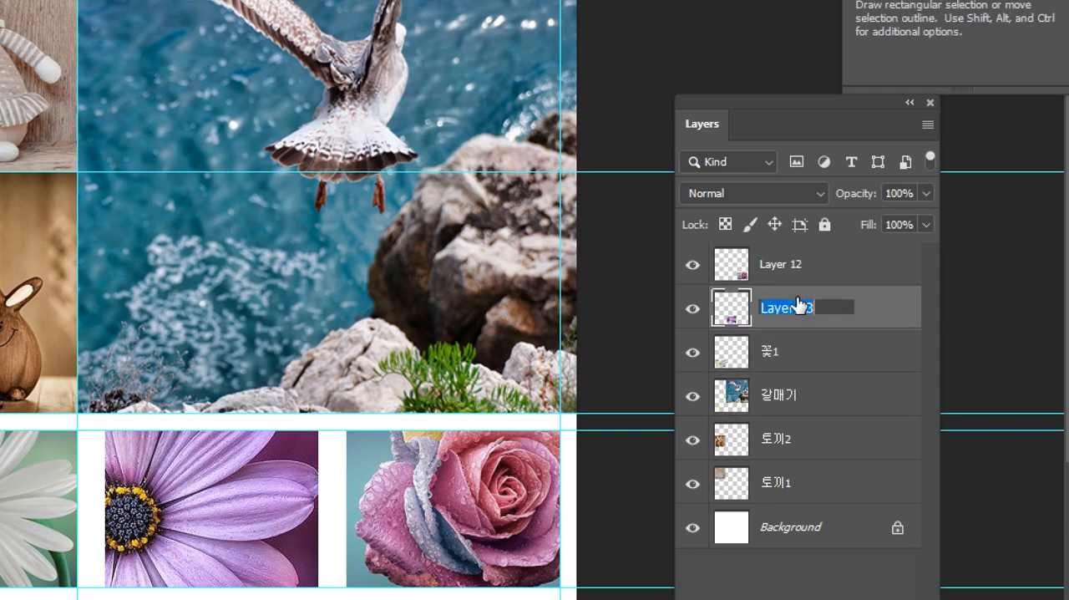
type("꽃2")
key("Return")
double_click(785, 265)
type("꽃")
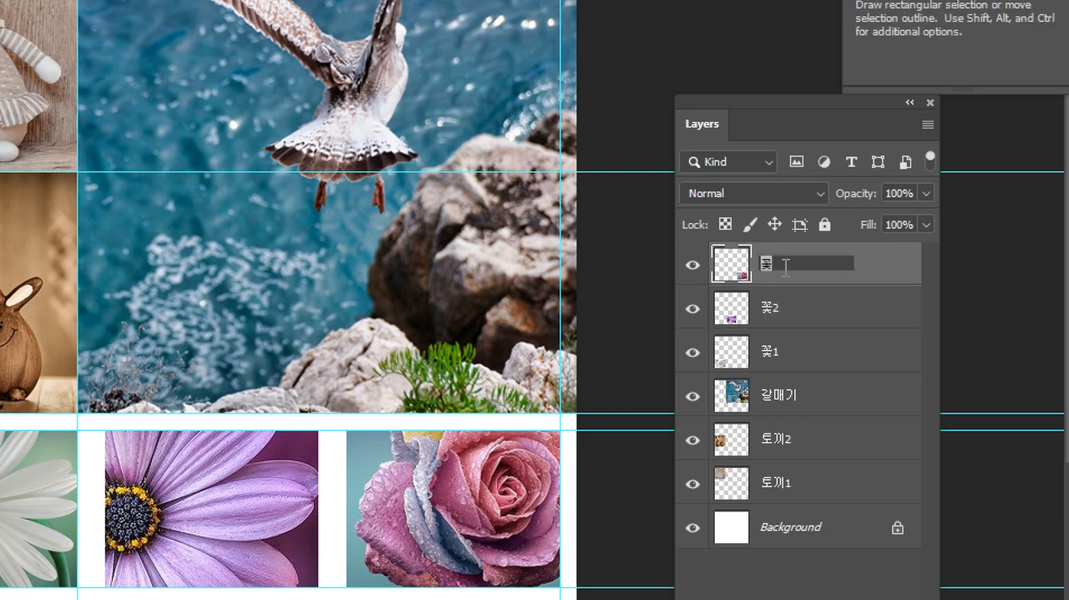
type("3")
key("Return")
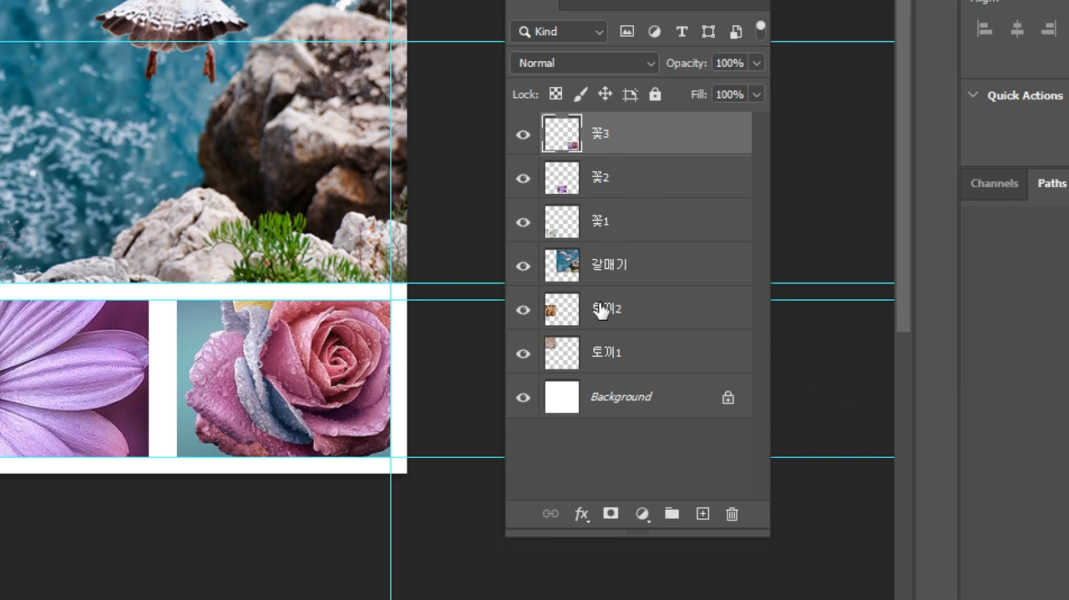
Hide and show the 토끼1 layer repeatedly to check which collage photo it holds.
left_click(524, 358)
left_click(525, 357)
left_click(524, 357)
left_click(524, 357)
left_click(524, 358)
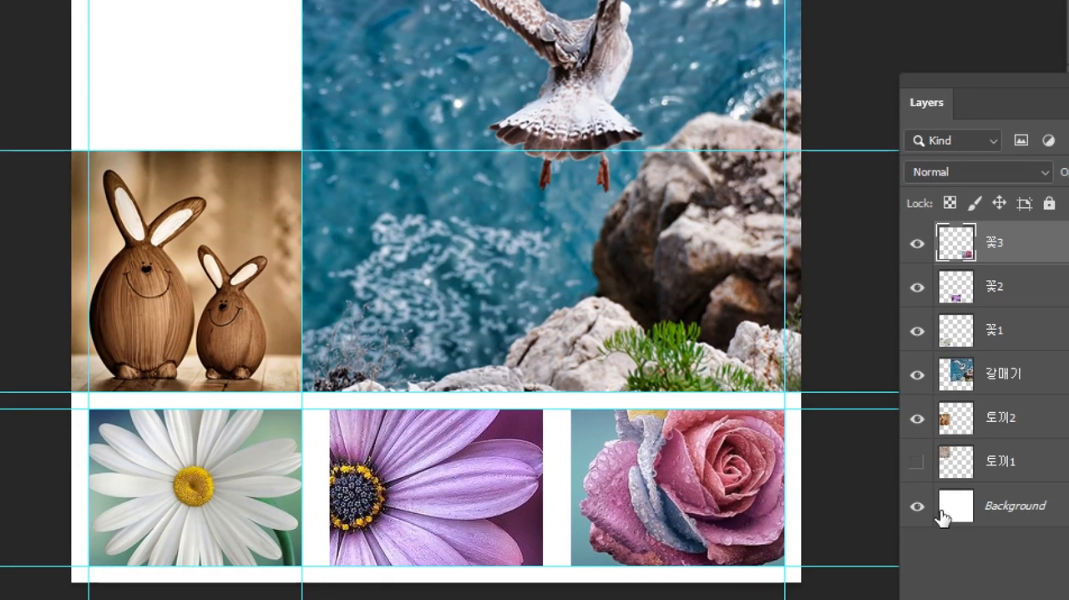
left_click(917, 461)
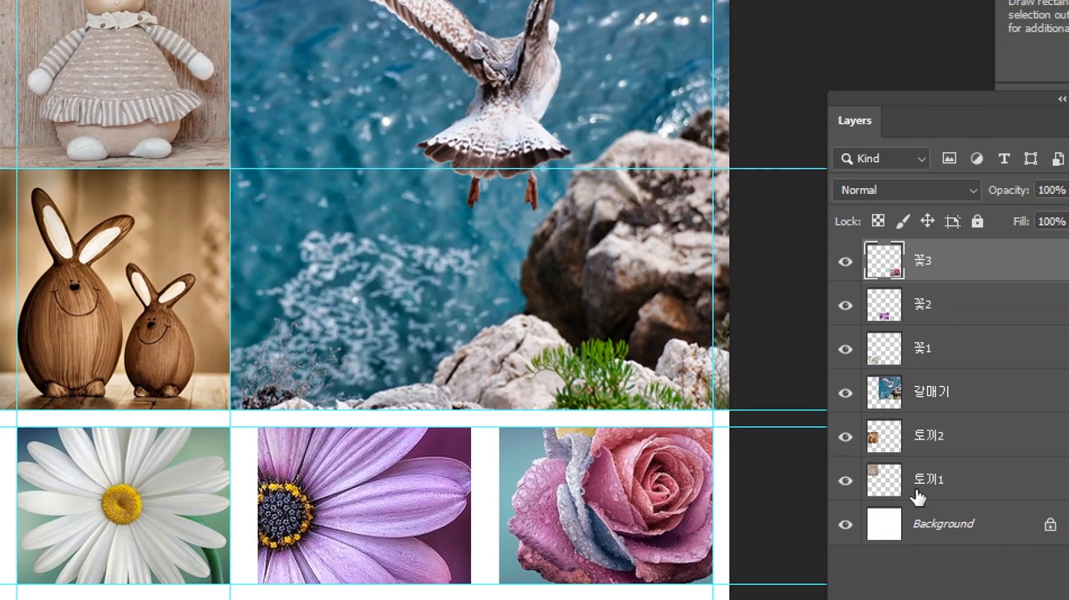
Hide and show 토끼2, 갈매기, 꽃1, 꽃2 and 꽃3 one after another to match each layer to its photo.
left_click(845, 436)
left_click(845, 436)
left_click(846, 392)
left_click(846, 393)
left_click(845, 349)
left_click(845, 349)
left_click(846, 306)
left_click(845, 306)
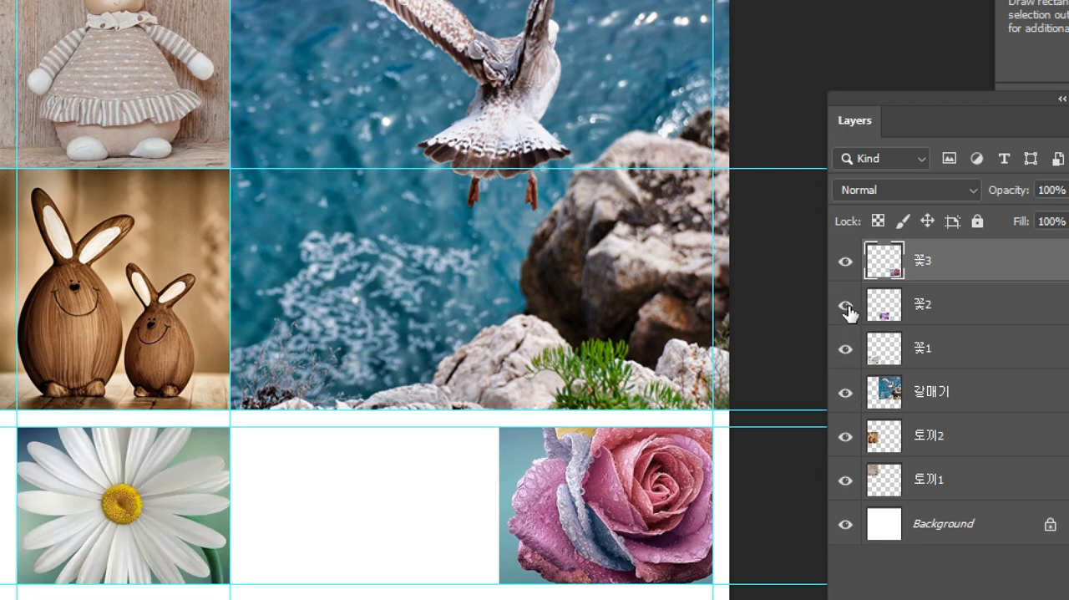
left_click(846, 263)
left_click(846, 262)
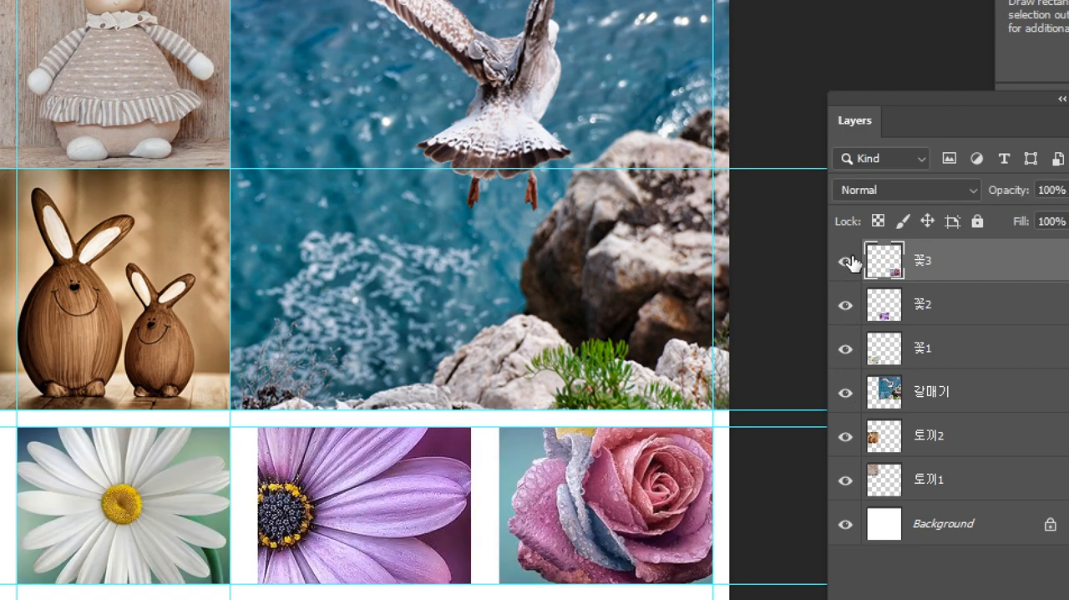
left_click(846, 262)
left_click(846, 262)
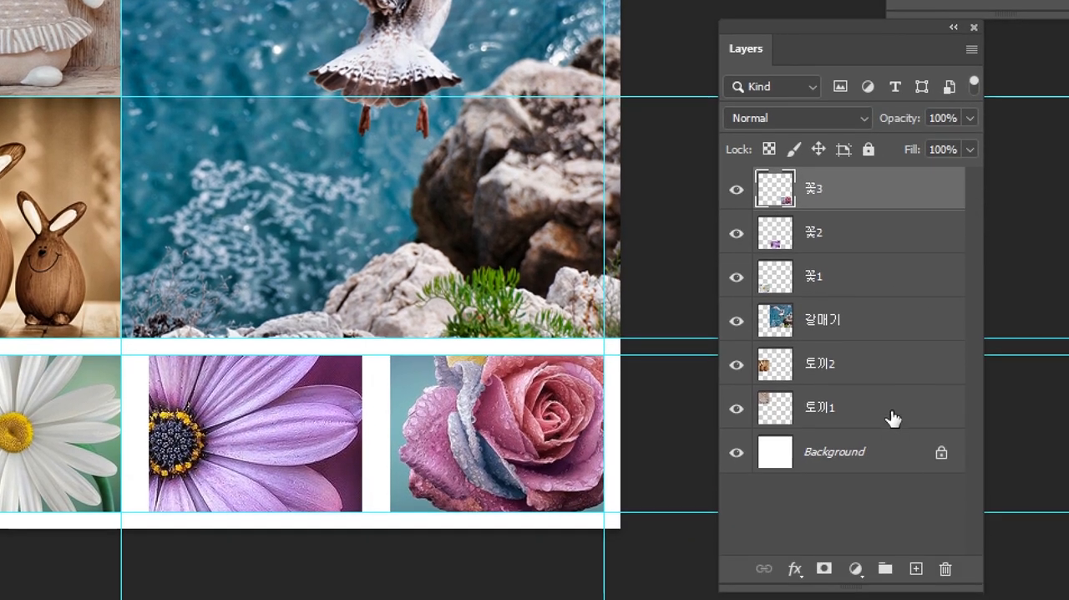
Create a new layer group directly above 토끼1 and name it 동물.
left_click(969, 476)
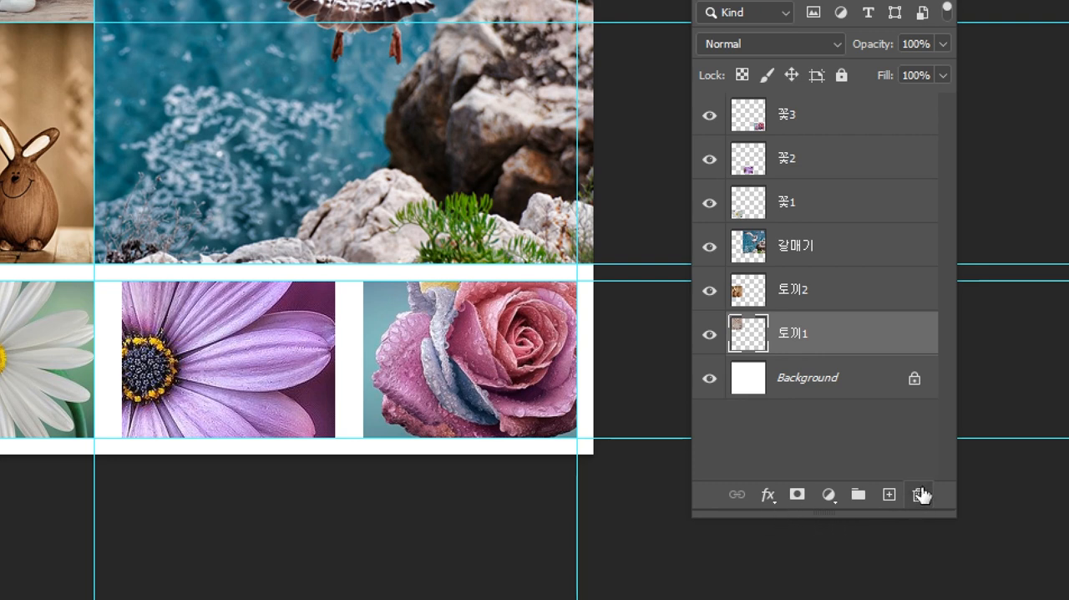
left_click(859, 494)
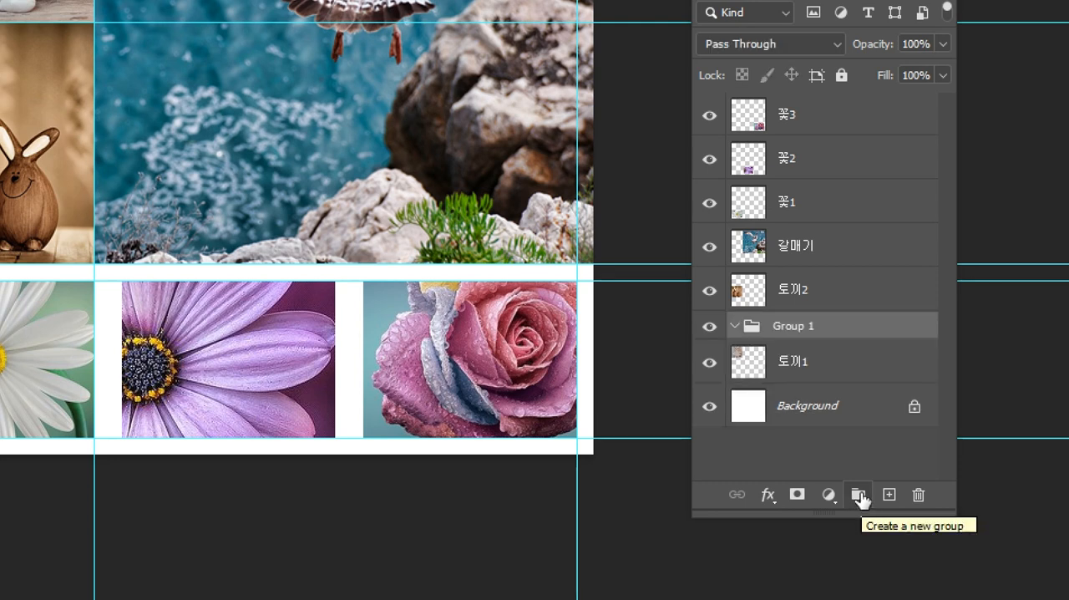
double_click(803, 331)
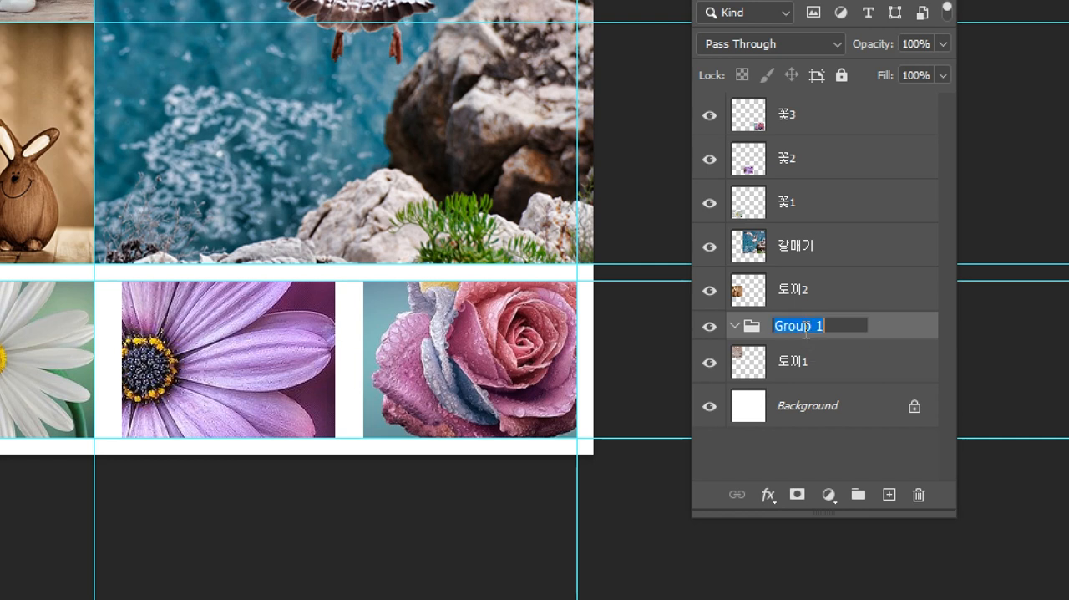
type("동물")
key("Return")
Move the 토끼1 layer into the 동물 group.
left_click(797, 364)
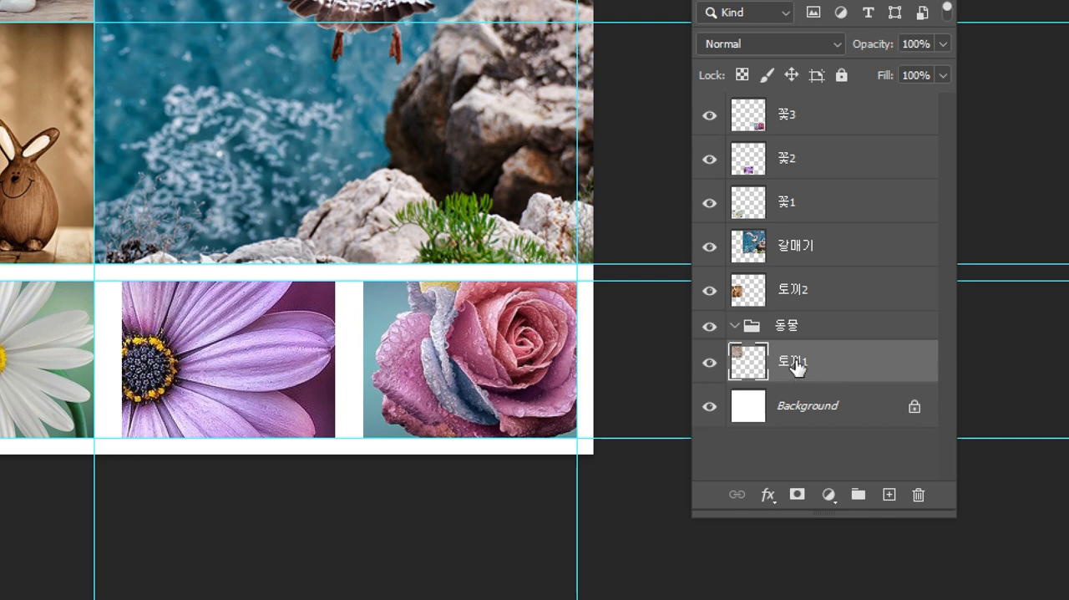
left_click_drag(795, 366, 789, 327)
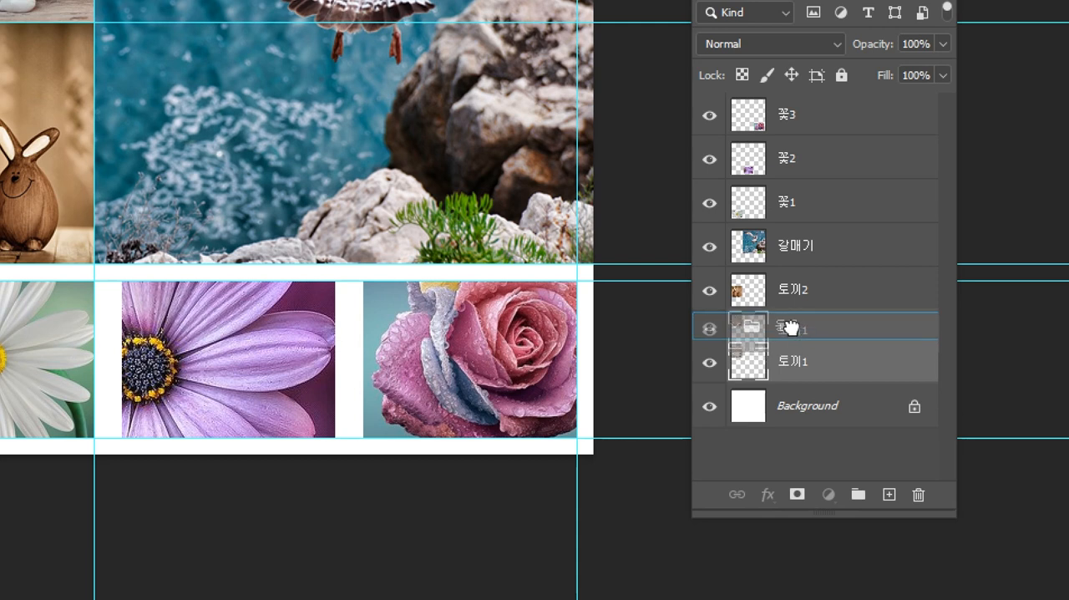
left_click_drag(789, 326, 793, 330)
left_click(794, 330)
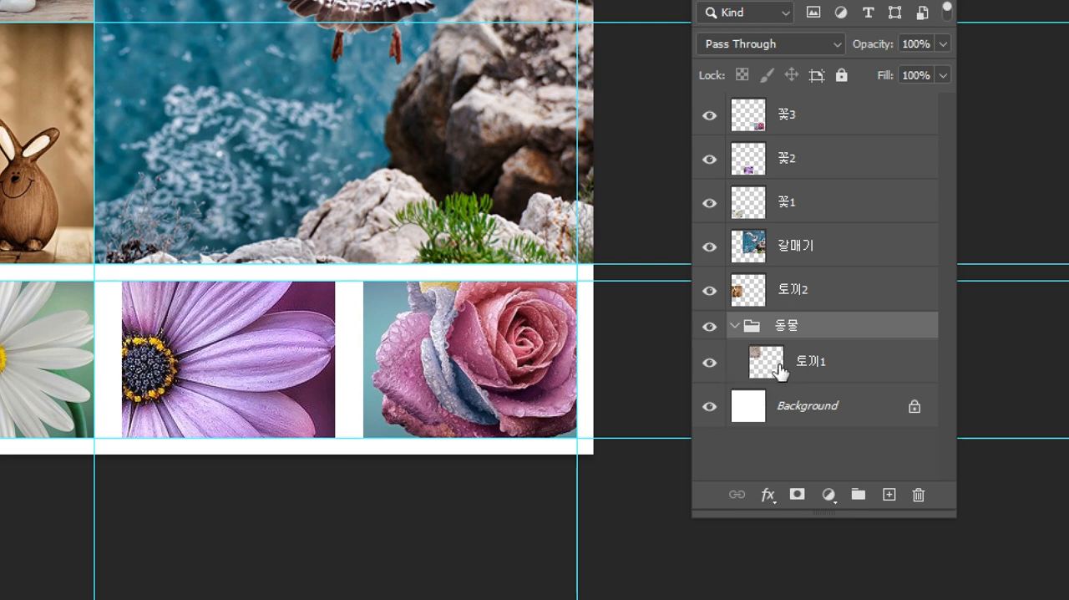
Move the 토끼2 and 갈매기 layers into the 동물 group, with 갈매기 above 토끼2.
left_click(834, 292)
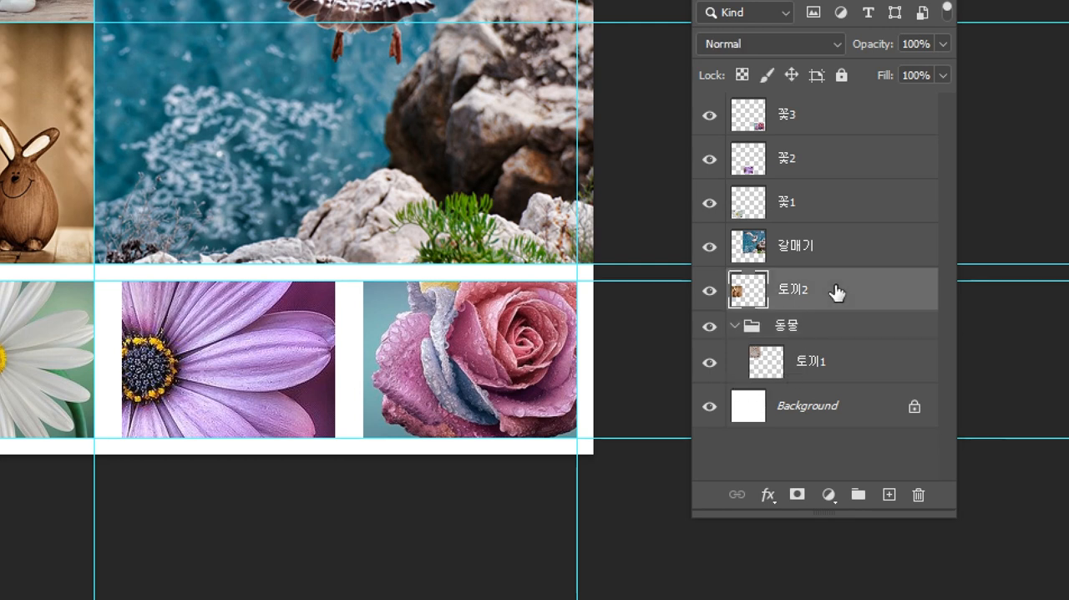
left_click_drag(797, 291, 802, 328)
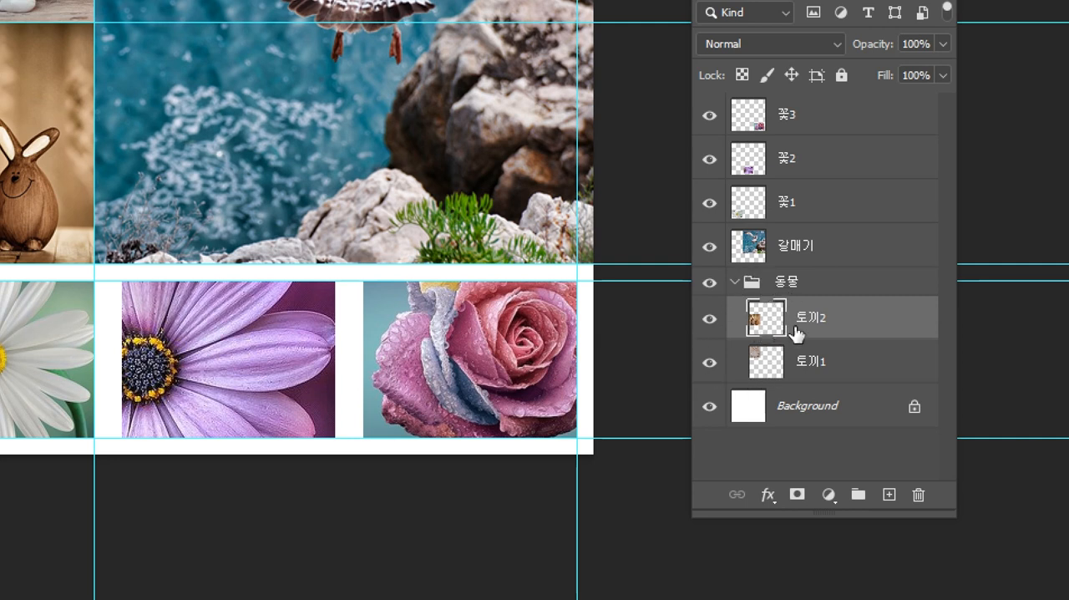
left_click(812, 246)
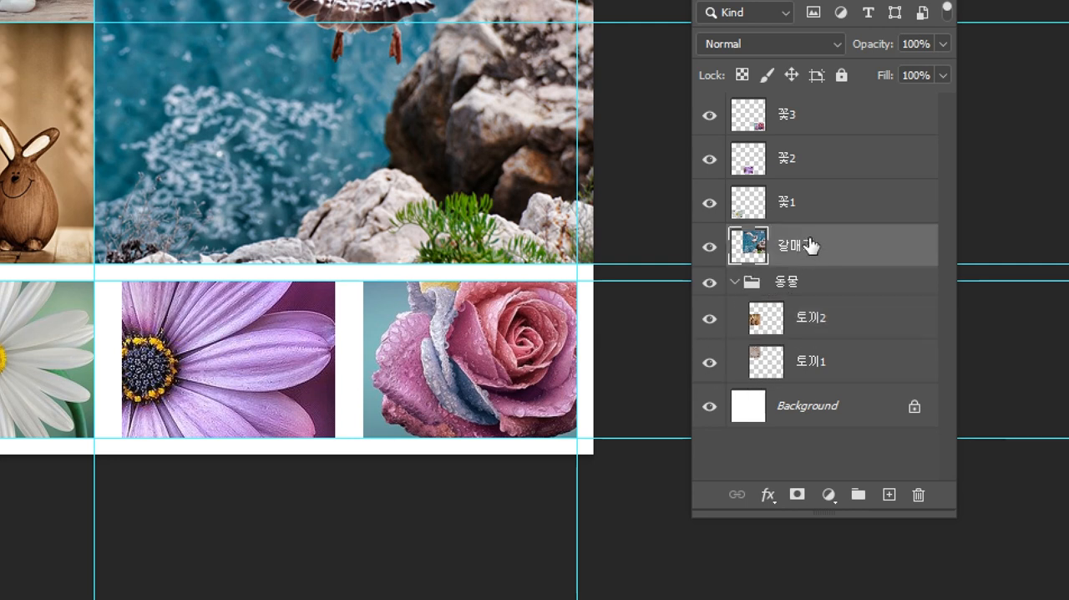
left_click_drag(810, 244, 804, 288)
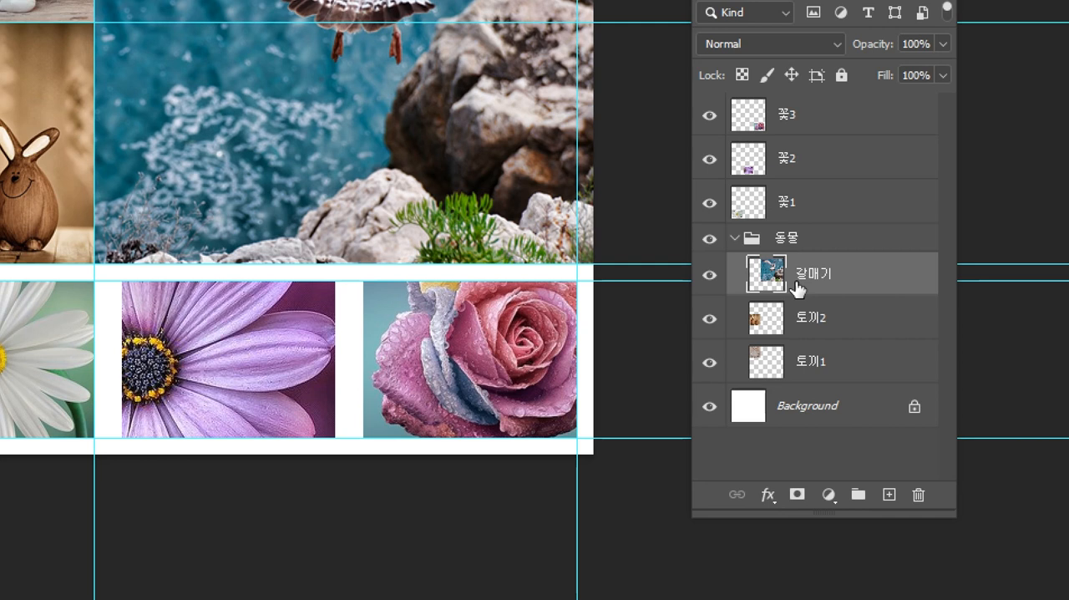
left_click(810, 241)
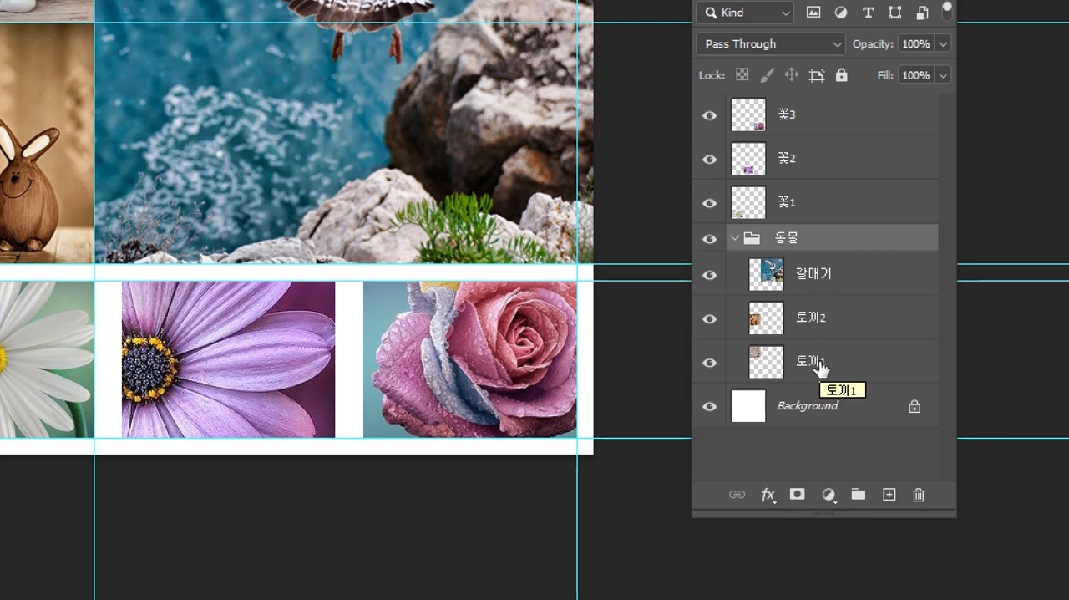
Create a new layer group directly above the 꽃3 layer and name it 꽃.
left_click(806, 120)
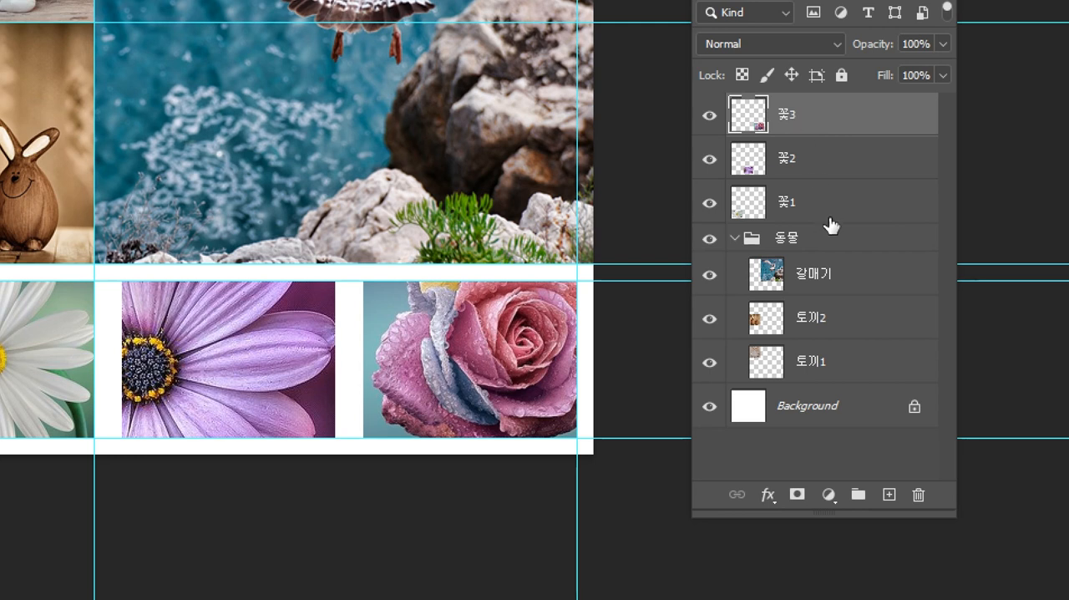
left_click(859, 495)
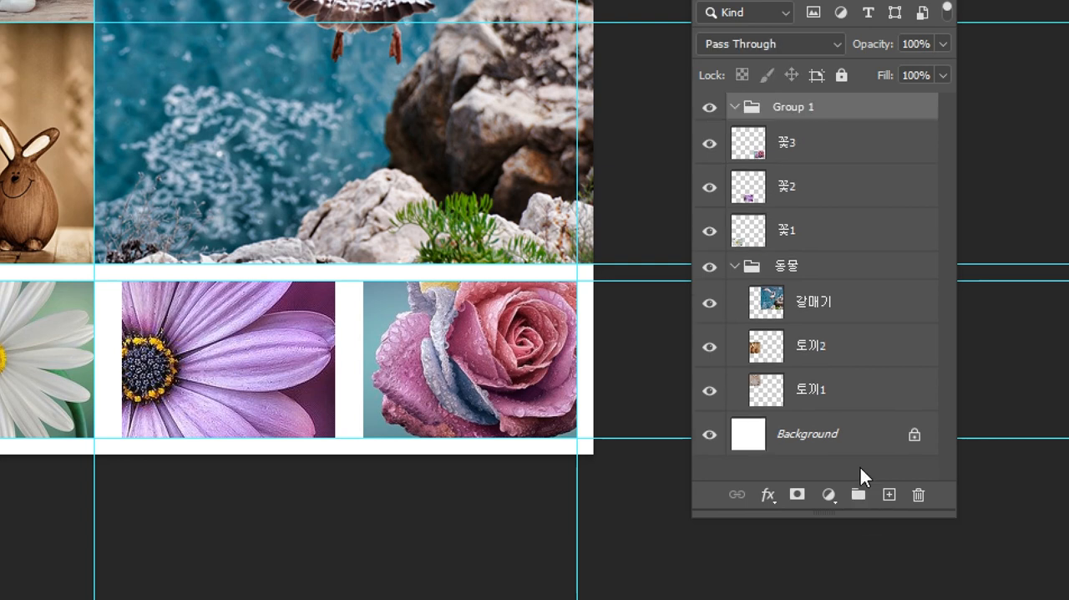
double_click(804, 108)
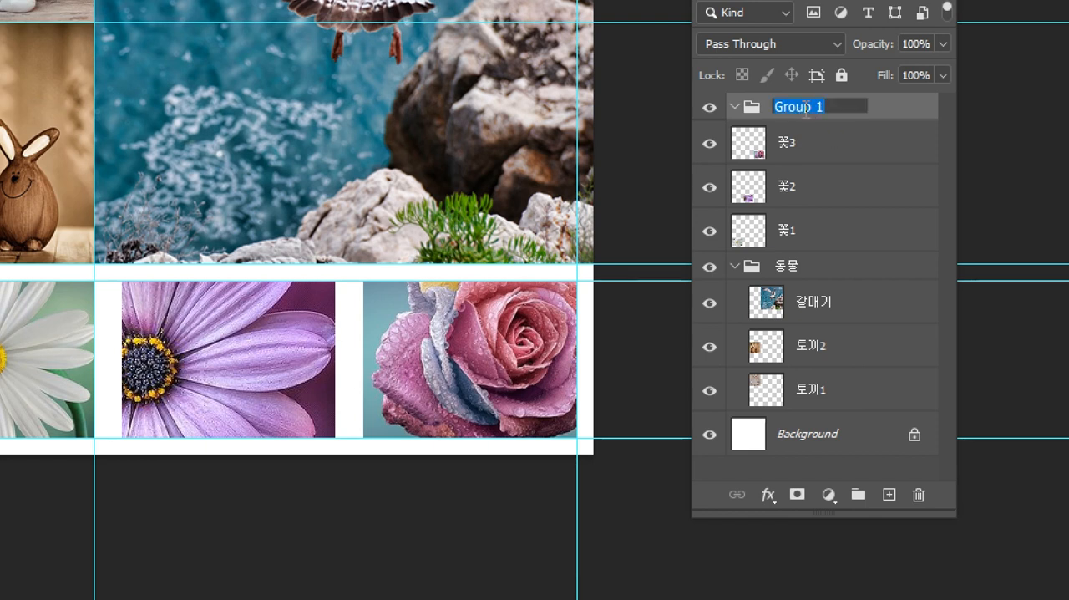
type("꽃")
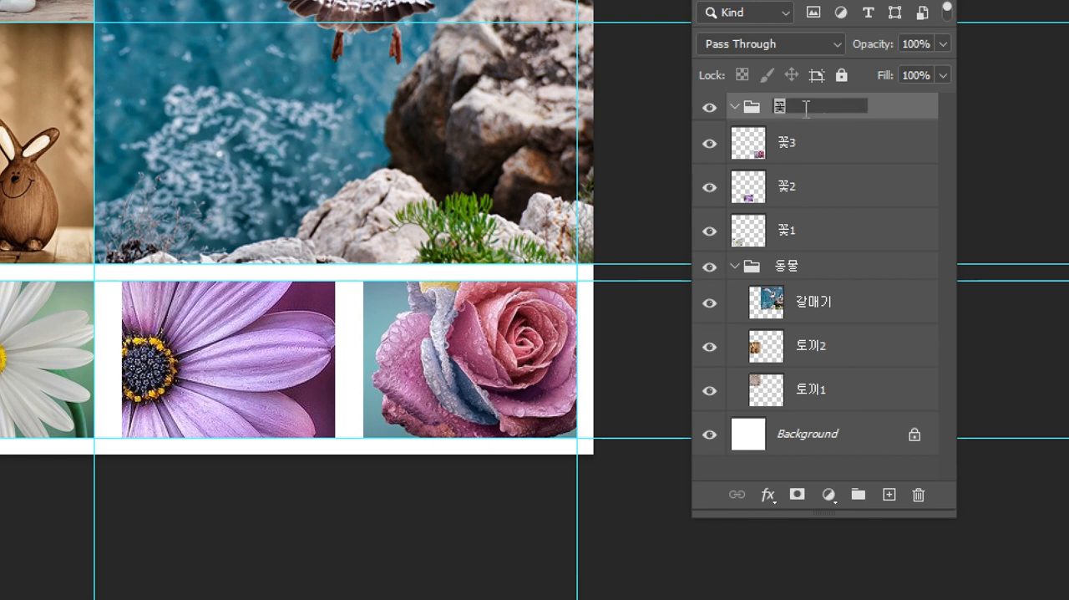
key("Return")
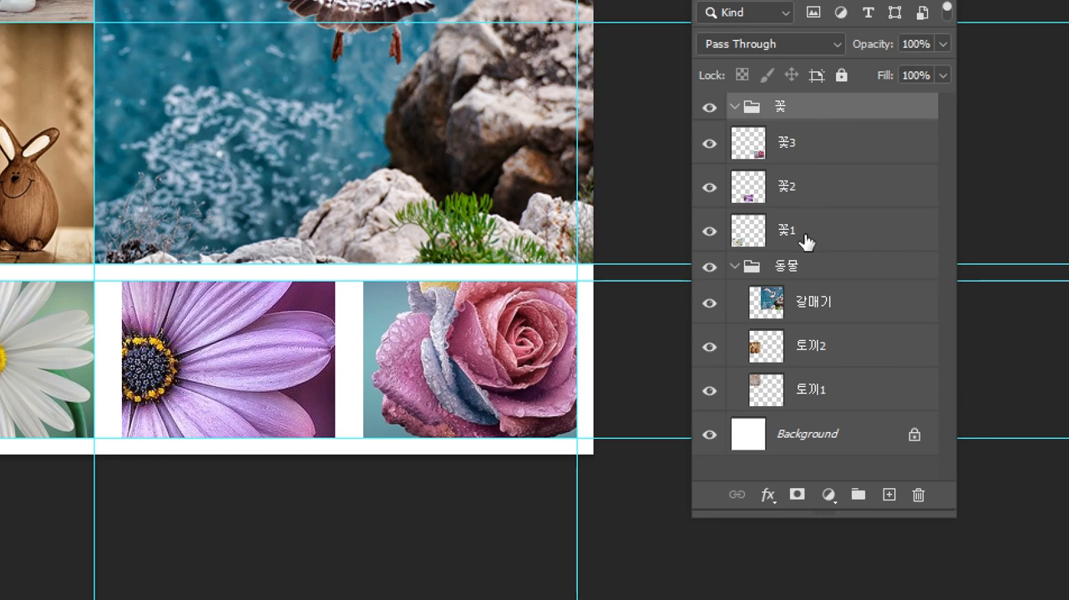
Move the 꽃3, 꽃2 and 꽃1 layers into the 꽃 group, with 꽃1 uppermost and 꽃3 lowest.
left_click_drag(824, 148, 794, 112)
left_click_drag(804, 185, 786, 112)
left_click_drag(786, 232, 778, 110)
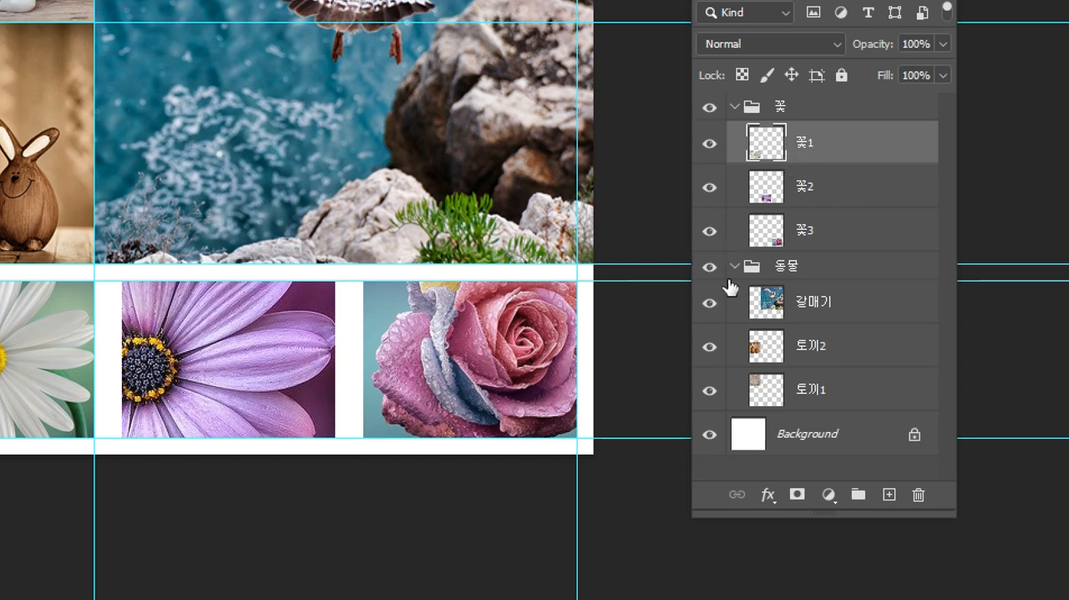
Collapse and expand the 꽃 and 동물 groups several times, leaving 꽃 collapsed and 동물 expanded.
left_click(779, 107)
left_click(735, 106)
left_click(737, 106)
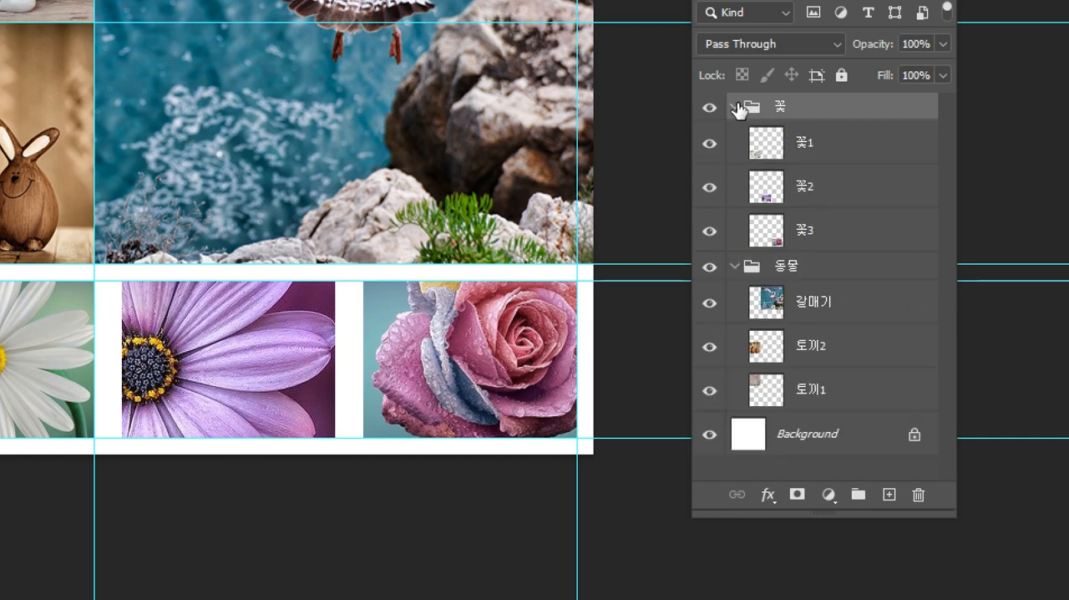
left_click(735, 106)
left_click(736, 106)
left_click(736, 106)
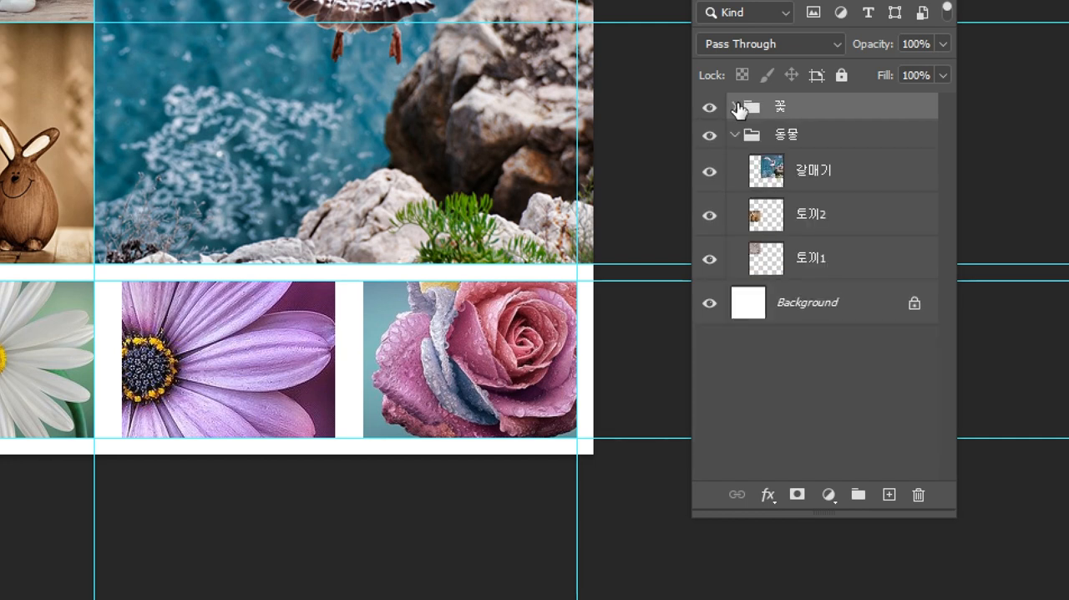
left_click(736, 106)
left_click(736, 106)
left_click(736, 106)
left_click(736, 106)
left_click(734, 136)
left_click(734, 135)
left_click(734, 106)
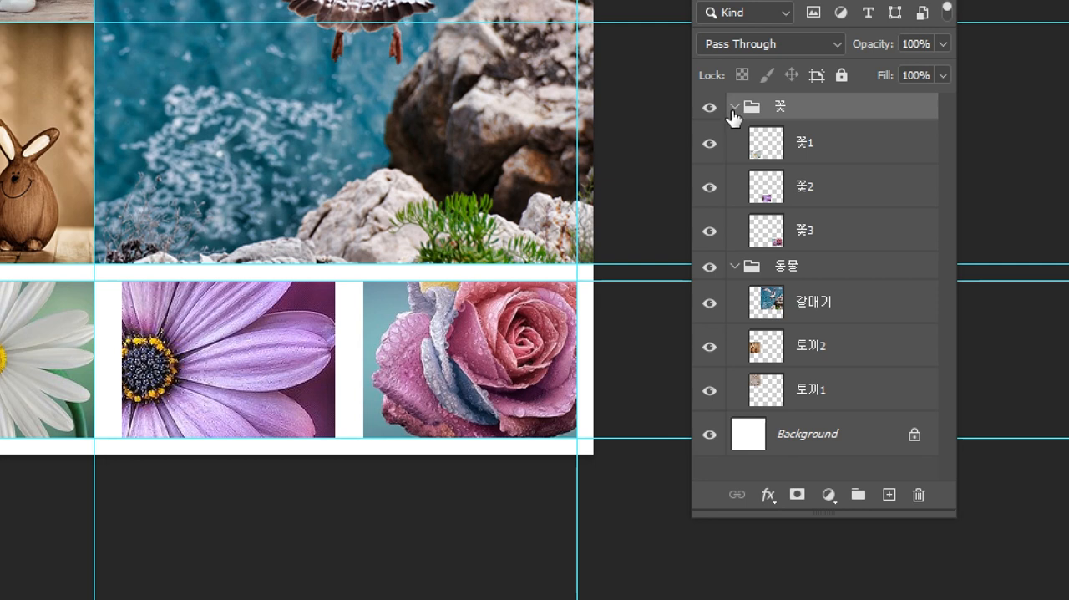
left_click(735, 106)
left_click(734, 135)
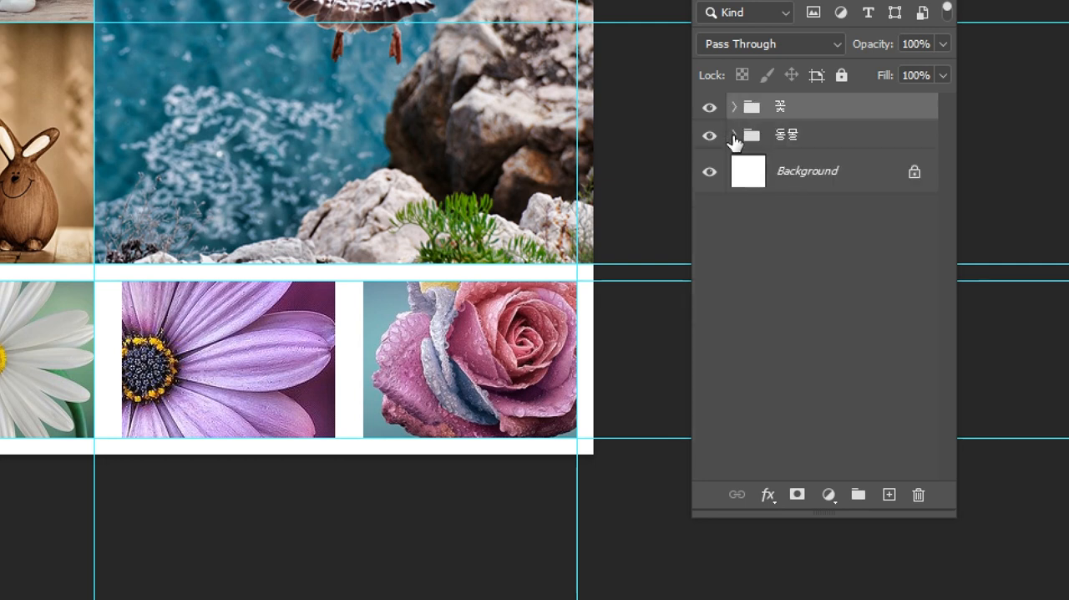
left_click(734, 136)
left_click(734, 136)
left_click(734, 136)
left_click(734, 107)
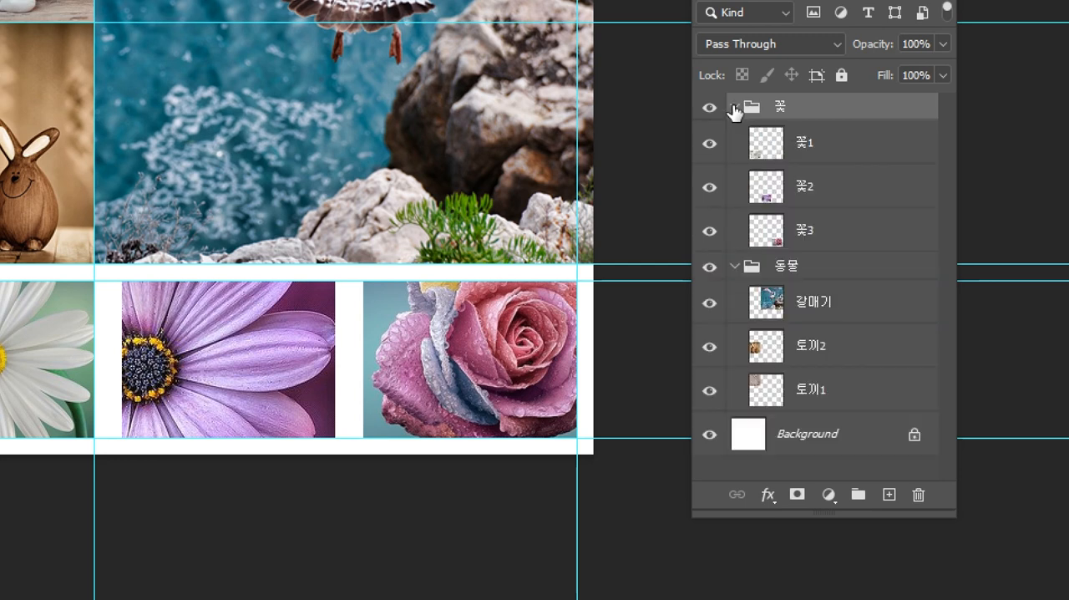
left_click(734, 108)
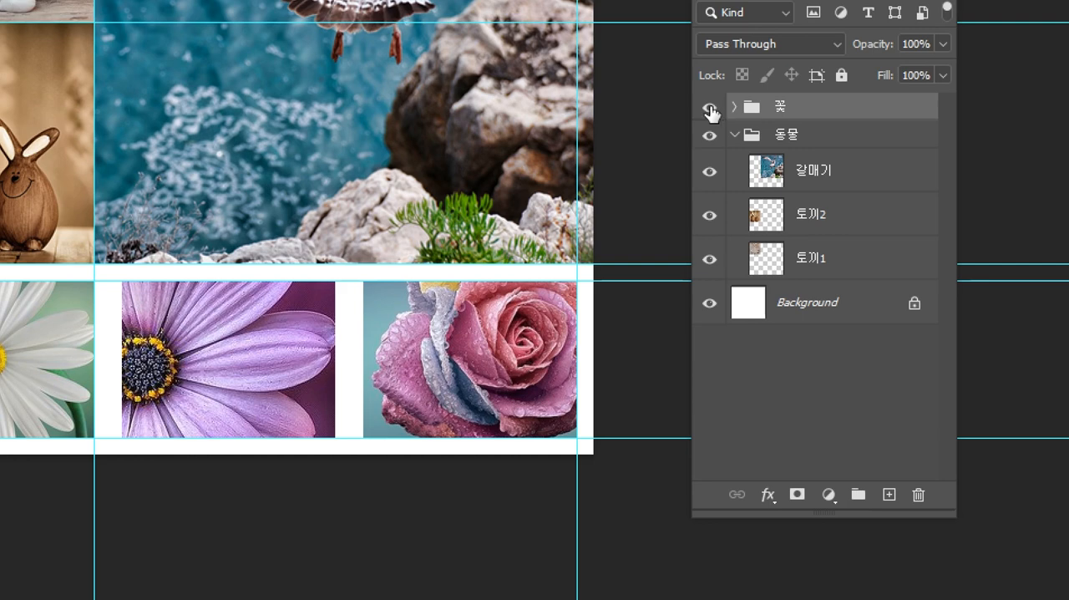
Hide and show the whole 꽃 group several times to check which photos it controls, leaving it shown.
left_click(710, 108)
left_click(710, 109)
left_click(710, 109)
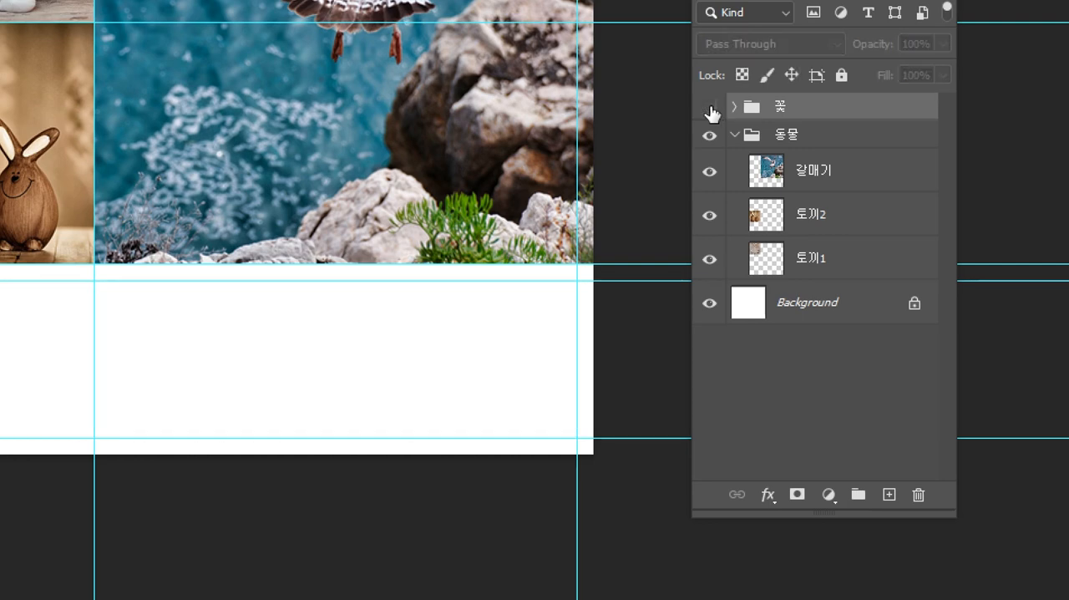
left_click(710, 109)
left_click(710, 108)
left_click(710, 108)
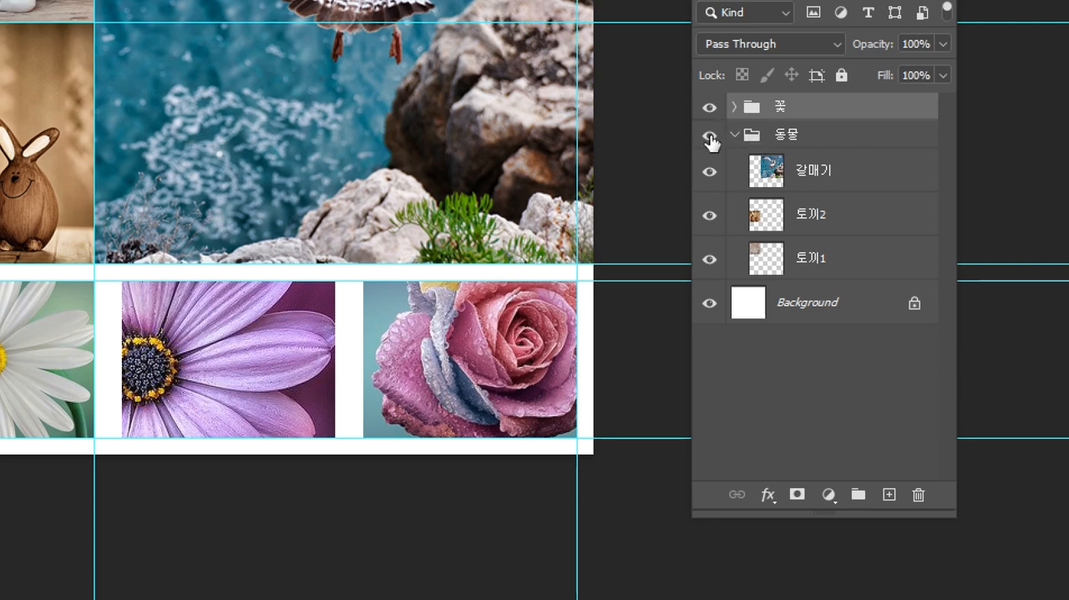
Hide and show the whole 동물 group several times to check which photos it controls, leaving it shown.
left_click(709, 136)
left_click(709, 136)
left_click(710, 135)
left_click(710, 135)
left_click(710, 135)
left_click(710, 135)
left_click(709, 137)
left_click(710, 137)
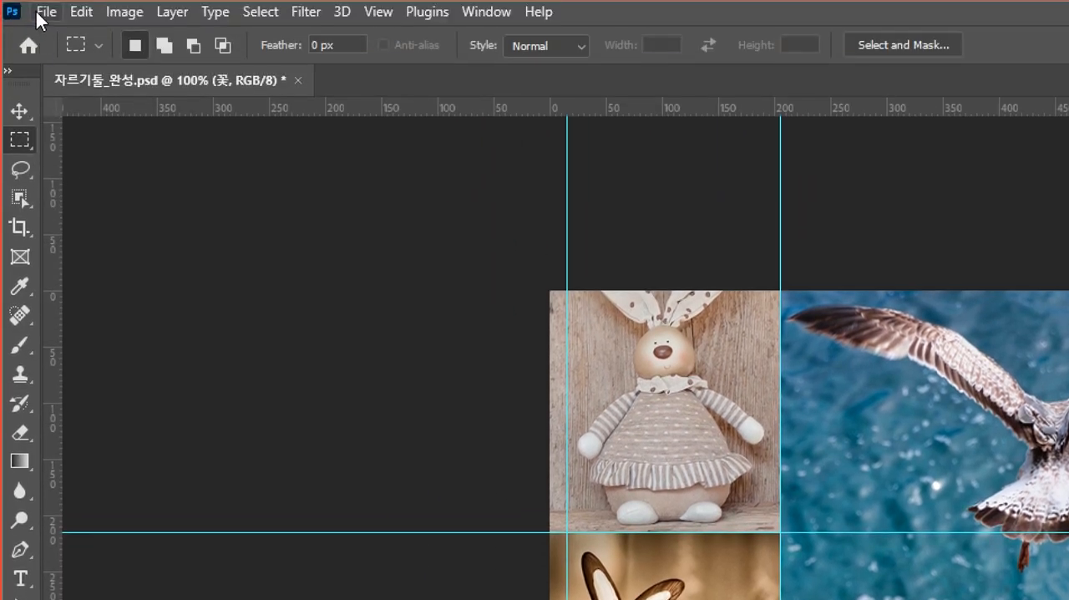
Save the document as a Photoshop file under the new name 자르기_0108, with Maximize Compatibility on.
left_click(45, 14)
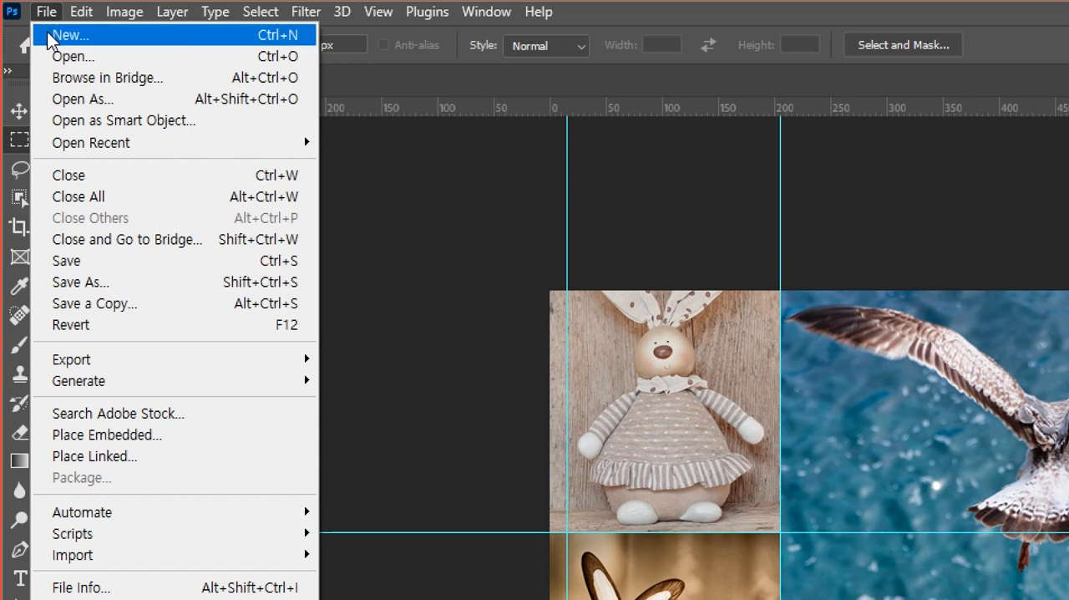
left_click(112, 281)
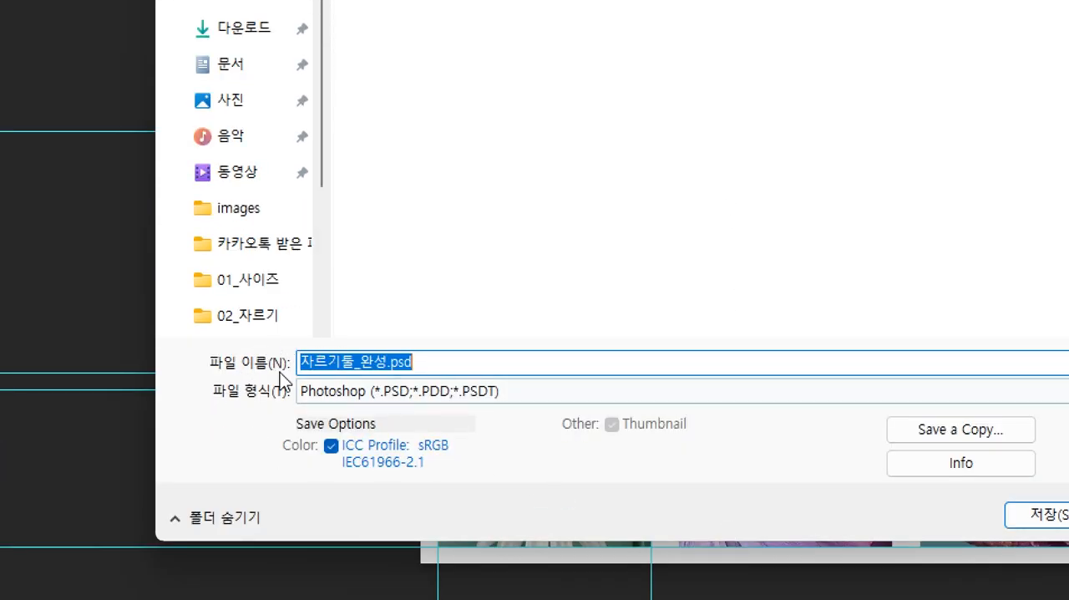
type("자르")
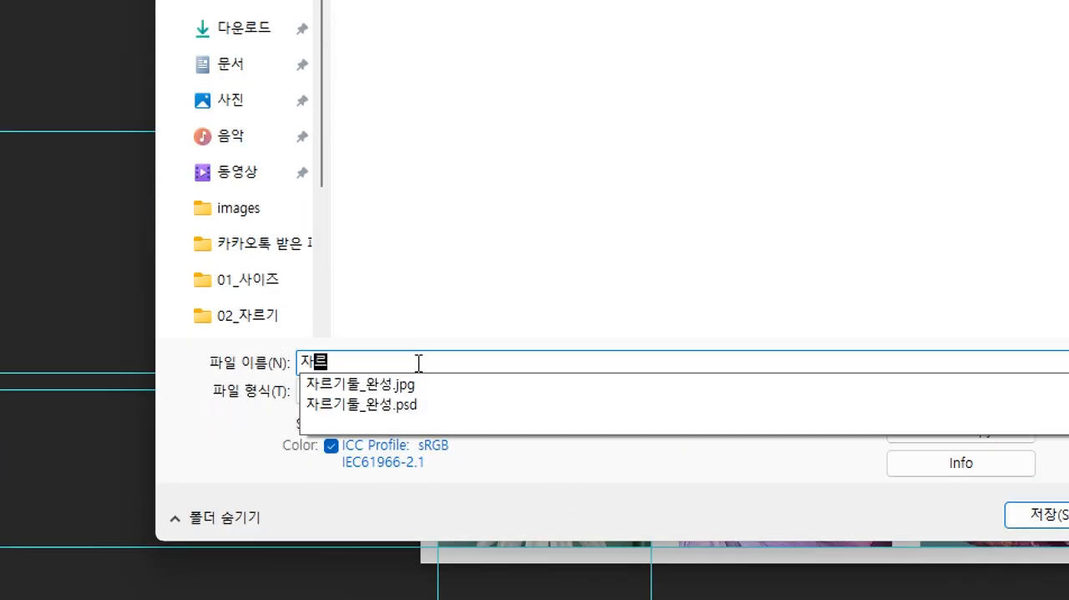
type("기_0")
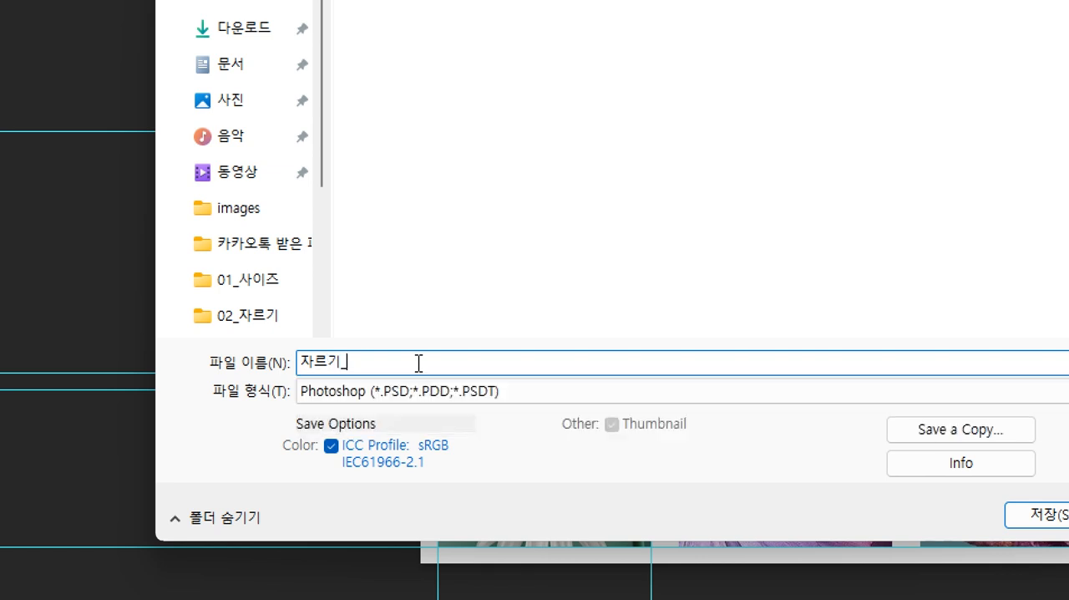
type("108")
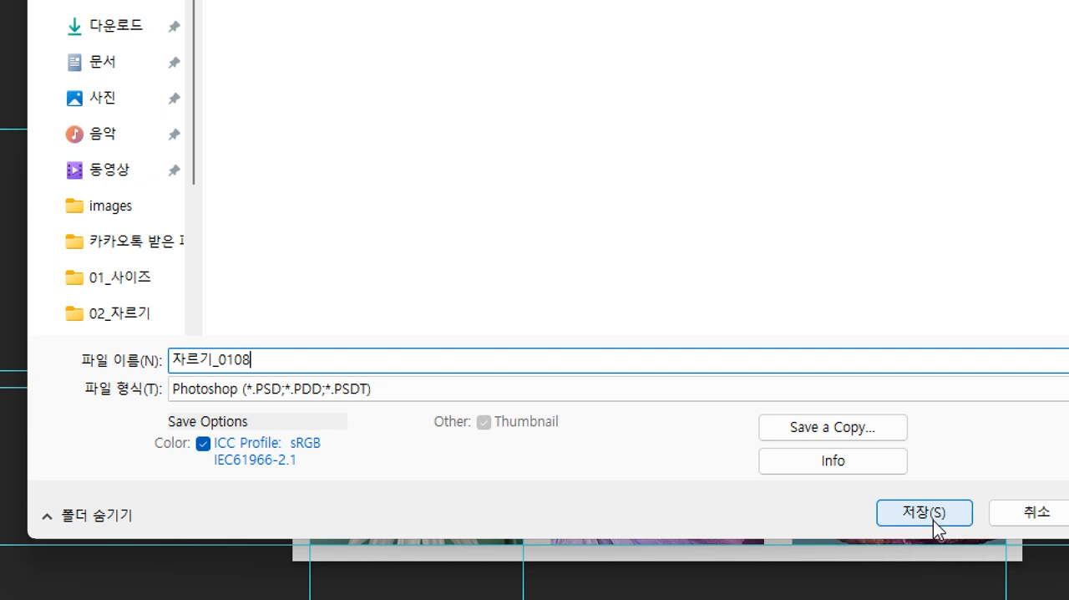
left_click(923, 512)
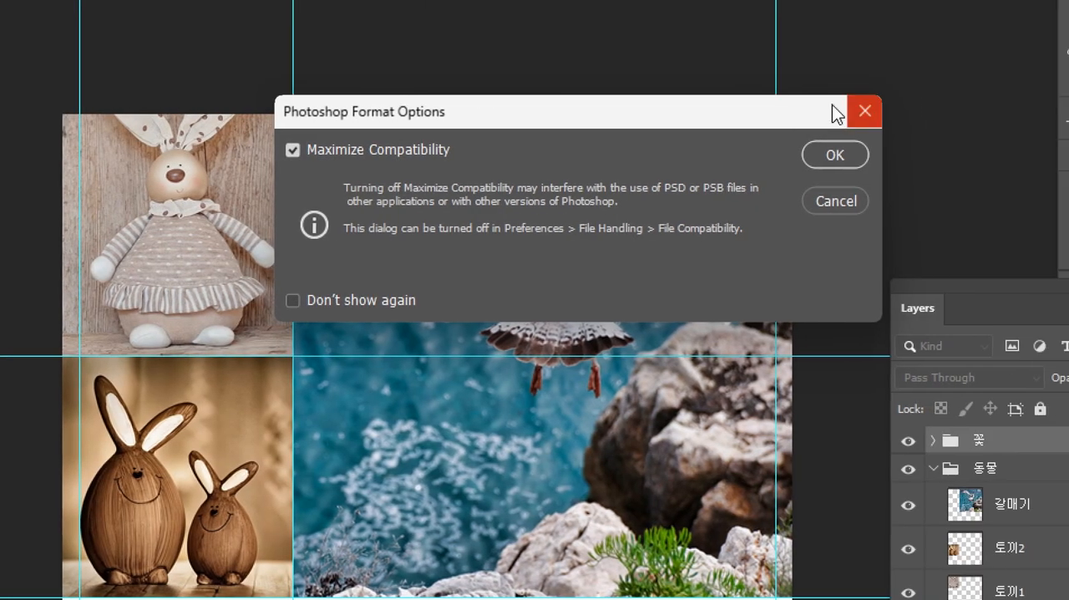
left_click_drag(943, 121, 865, 148)
left_click_drag(648, 148, 651, 148)
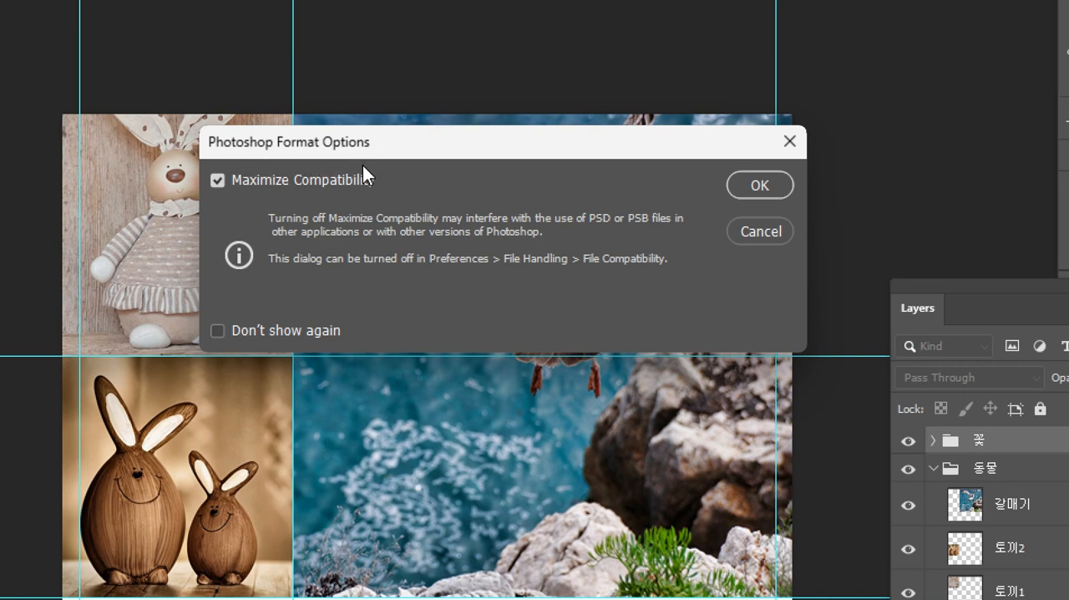
left_click(761, 185)
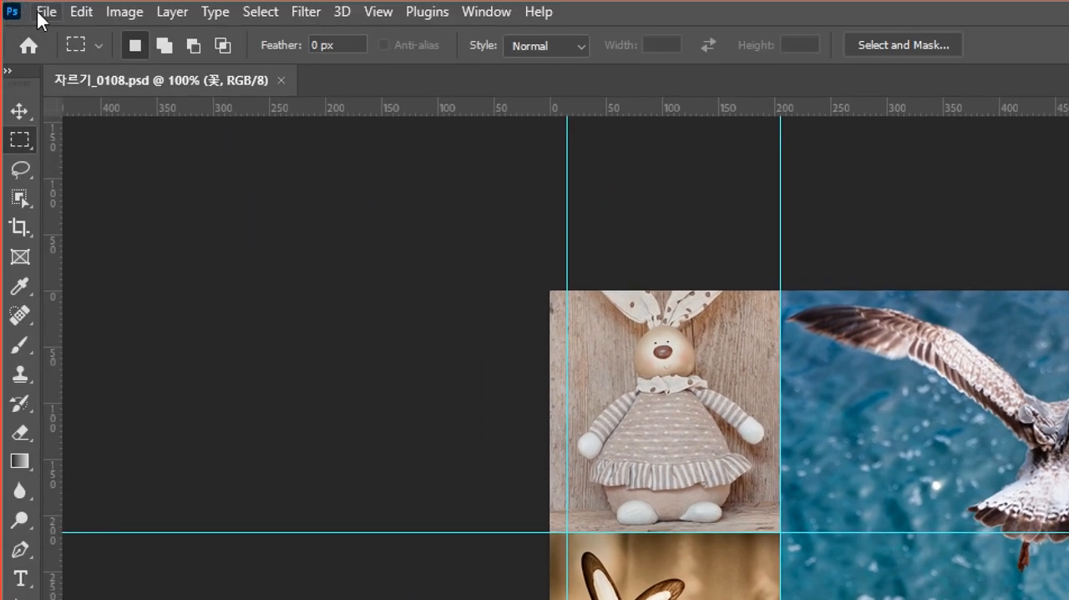
Examine which file formats Save As offers for 자르기_0108, and leave without saving.
left_click(41, 12)
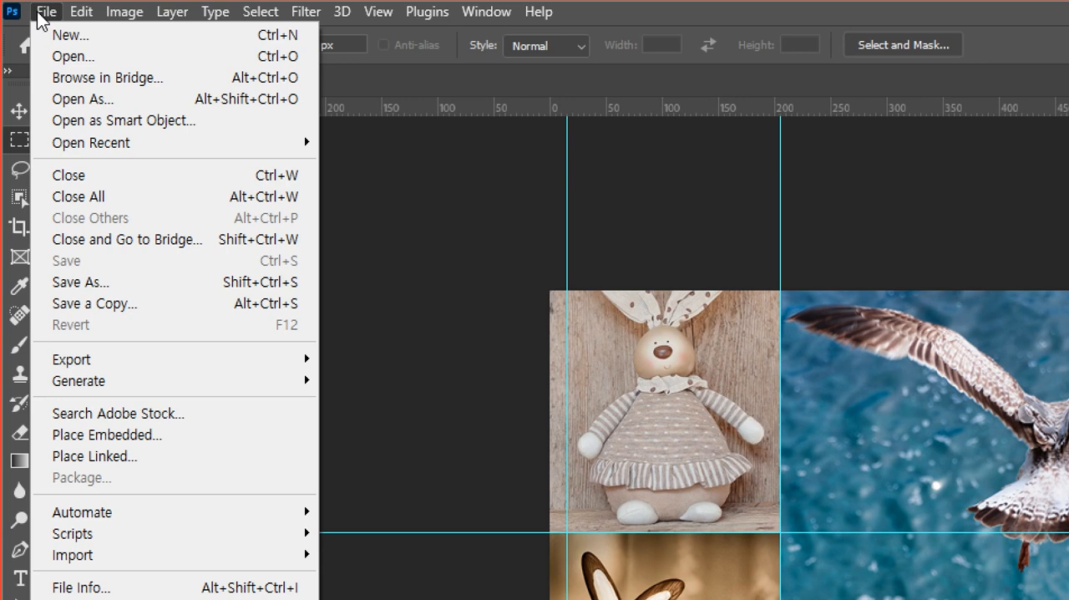
left_click(101, 282)
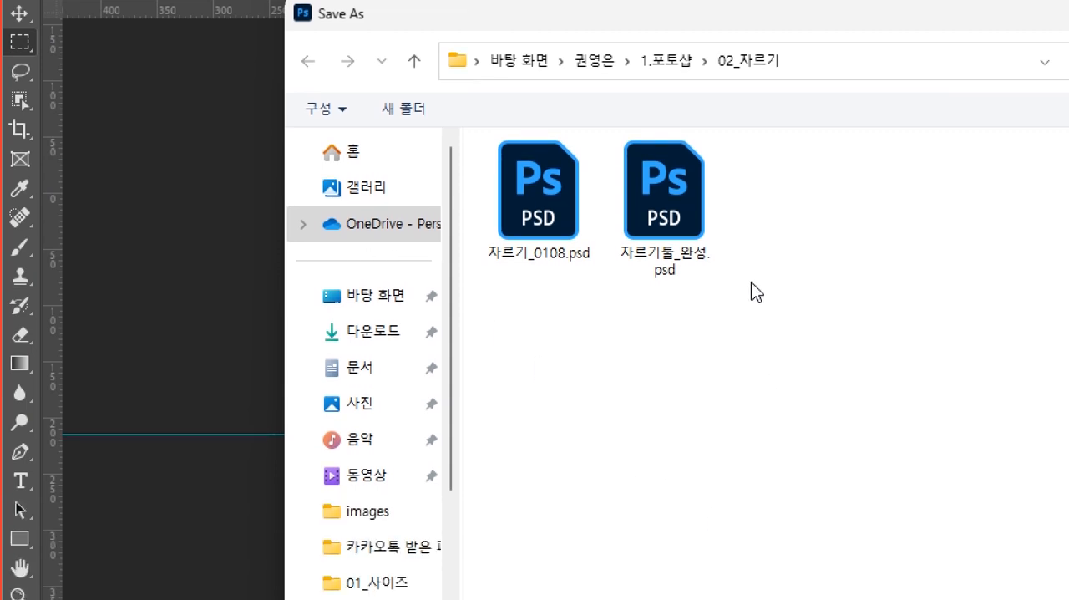
left_click(561, 304)
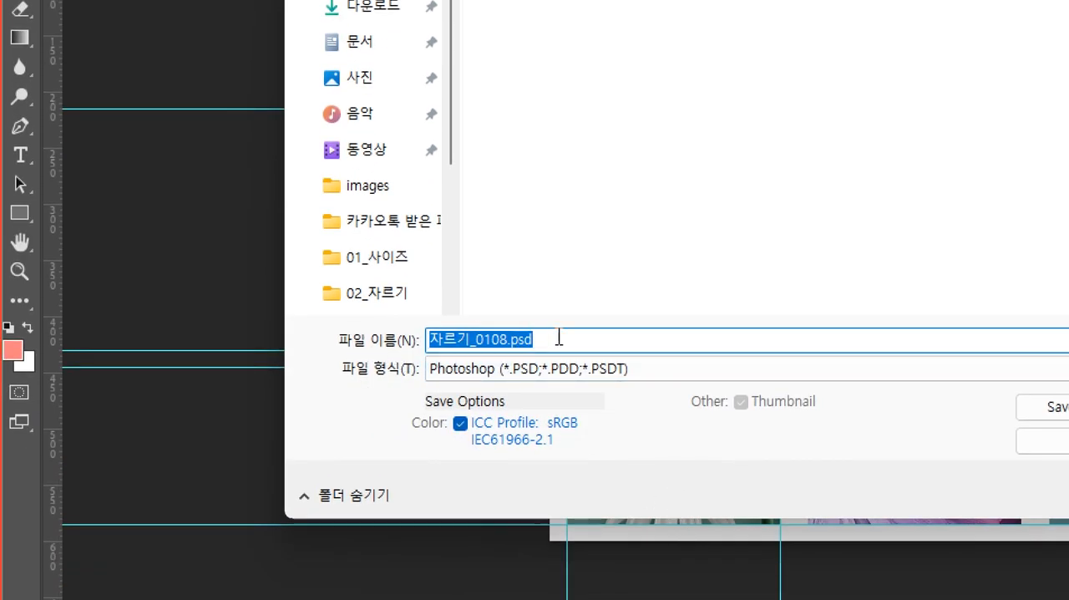
left_click(558, 337)
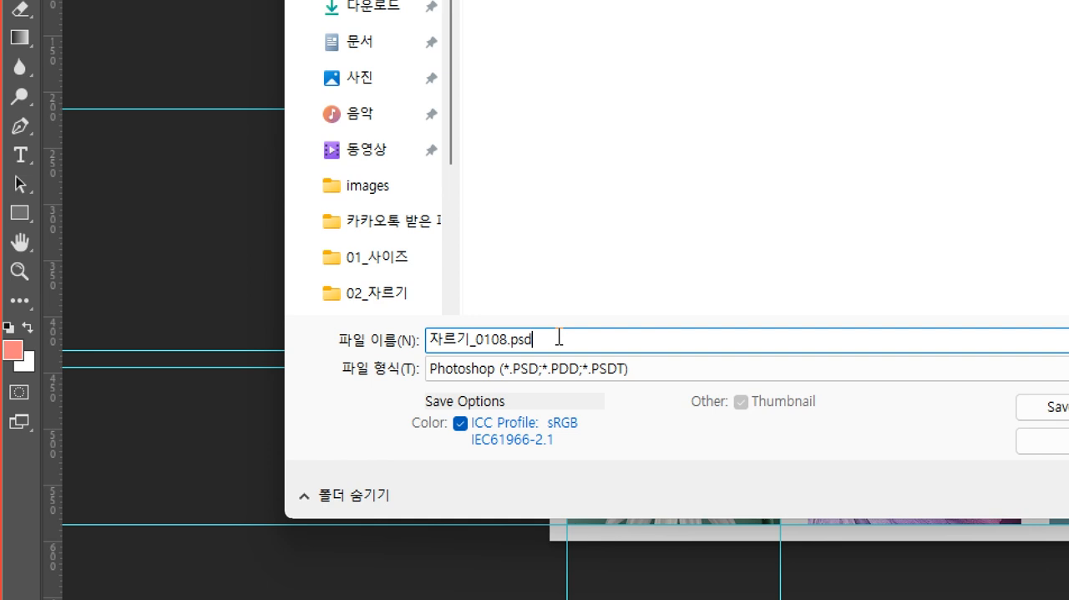
key("BackSpace")
key("BackSpace")
key("BackSpace")
key("BackSpace")
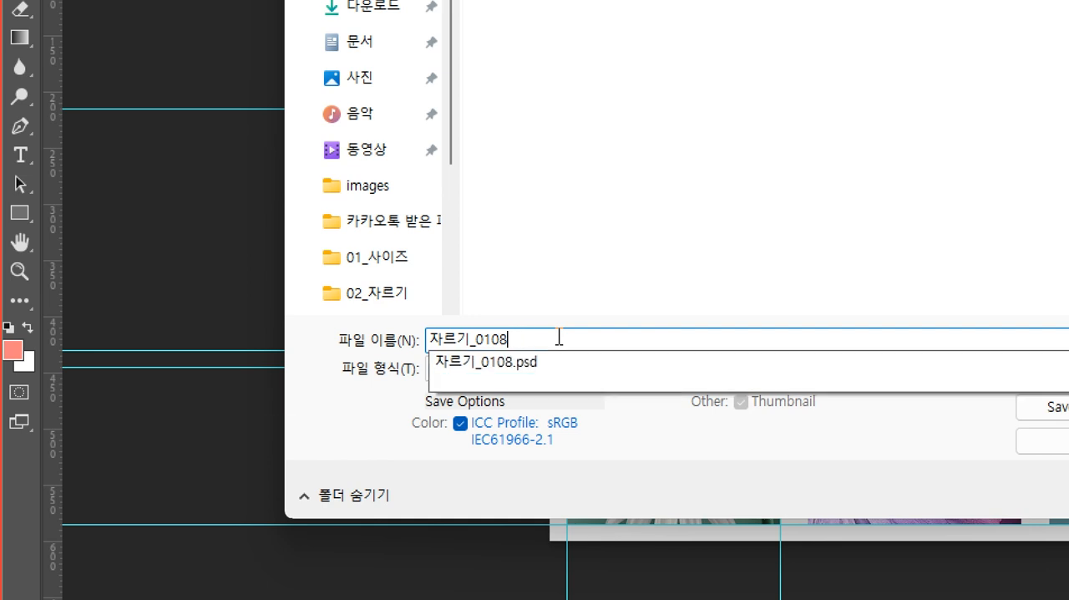
left_click(558, 312)
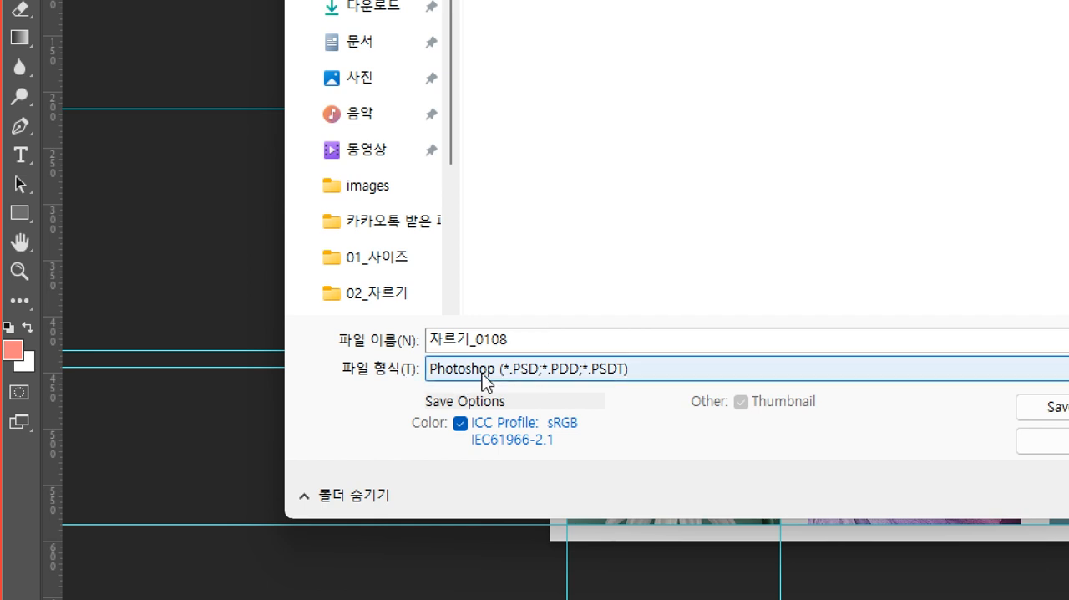
left_click(482, 373)
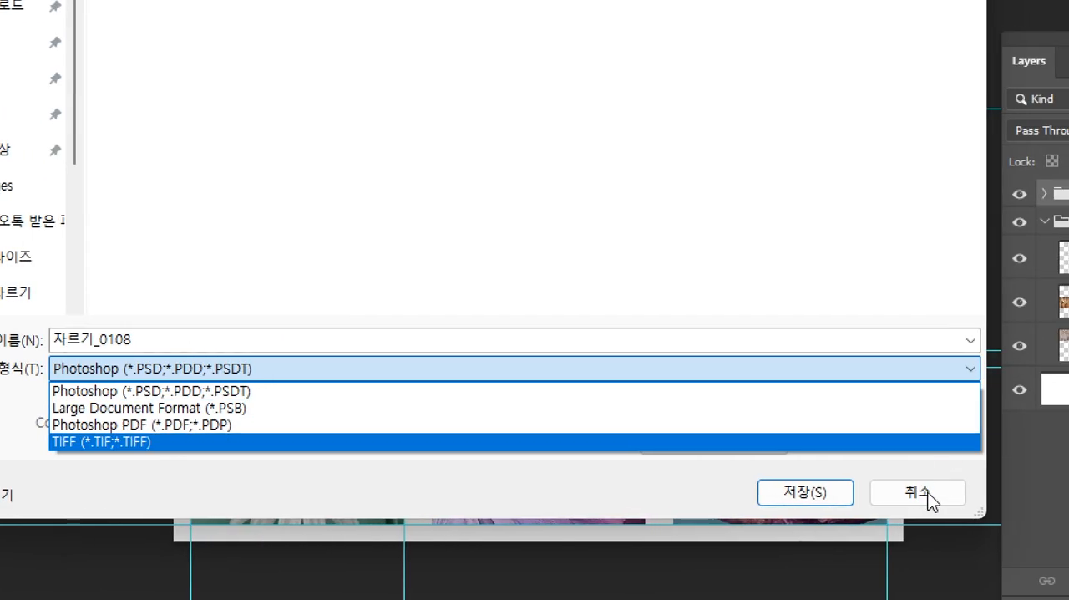
left_click(929, 499)
left_click(928, 499)
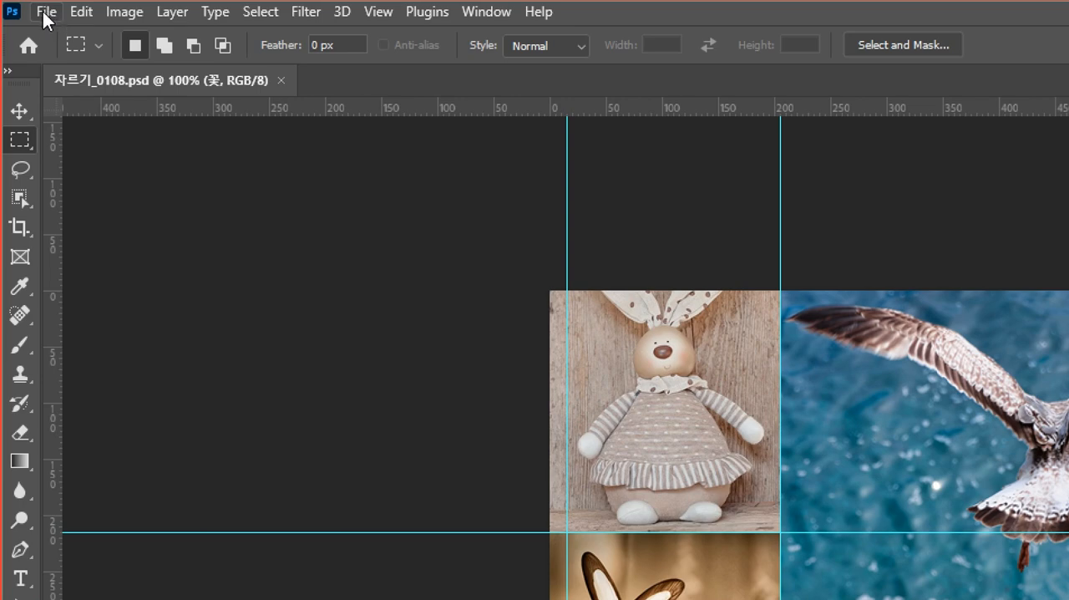
Set up a Save for Web (Legacy) export of the collage with the JPEG High preset and quality raised to 100.
left_click(46, 14)
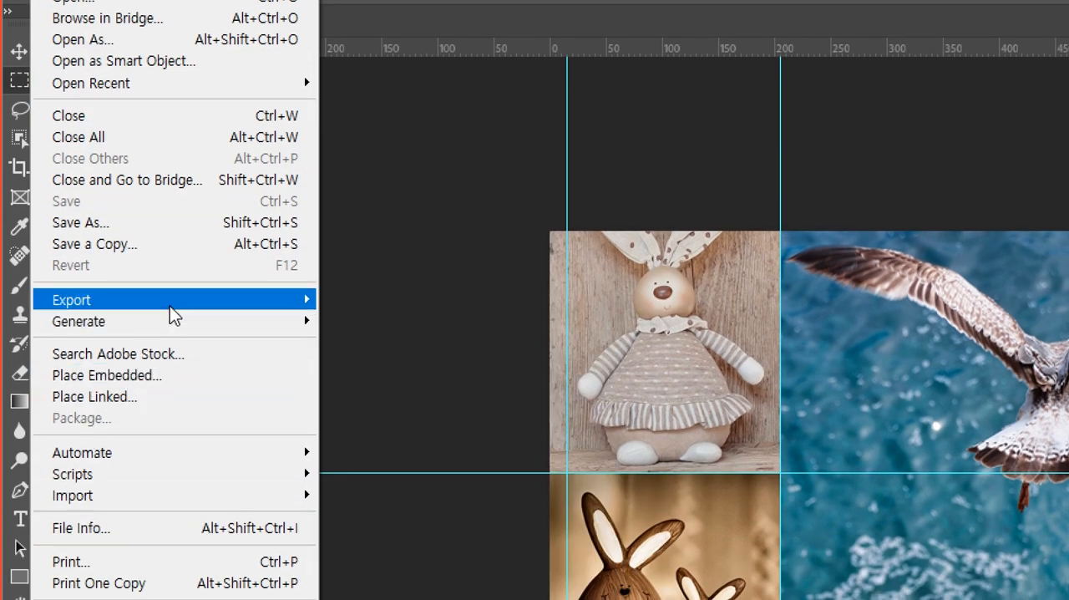
mouse_move(174, 315)
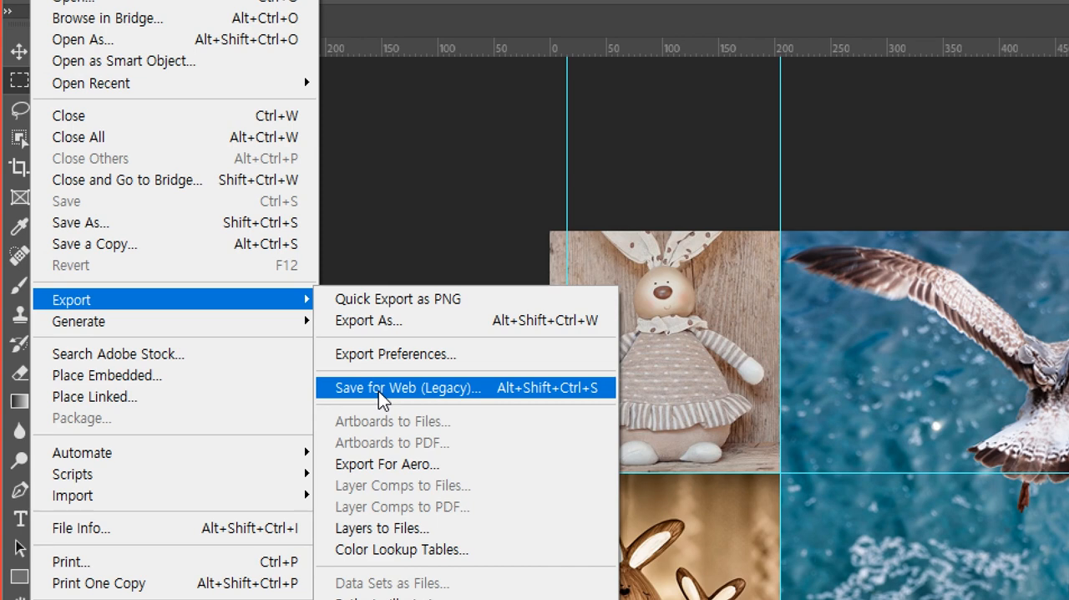
left_click(380, 388)
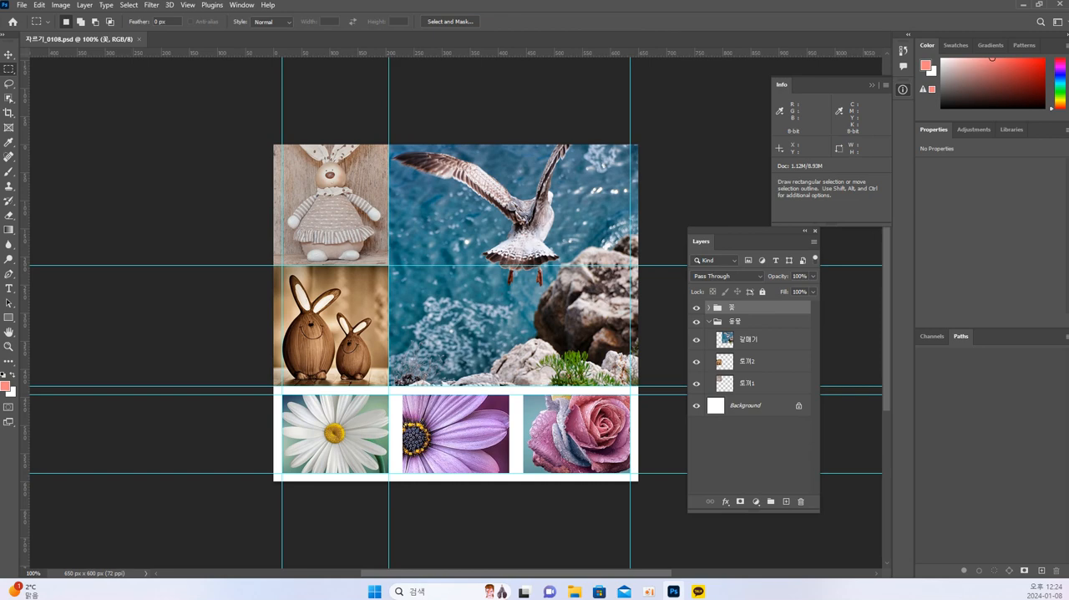
left_click_drag(1037, 110, 395, 64)
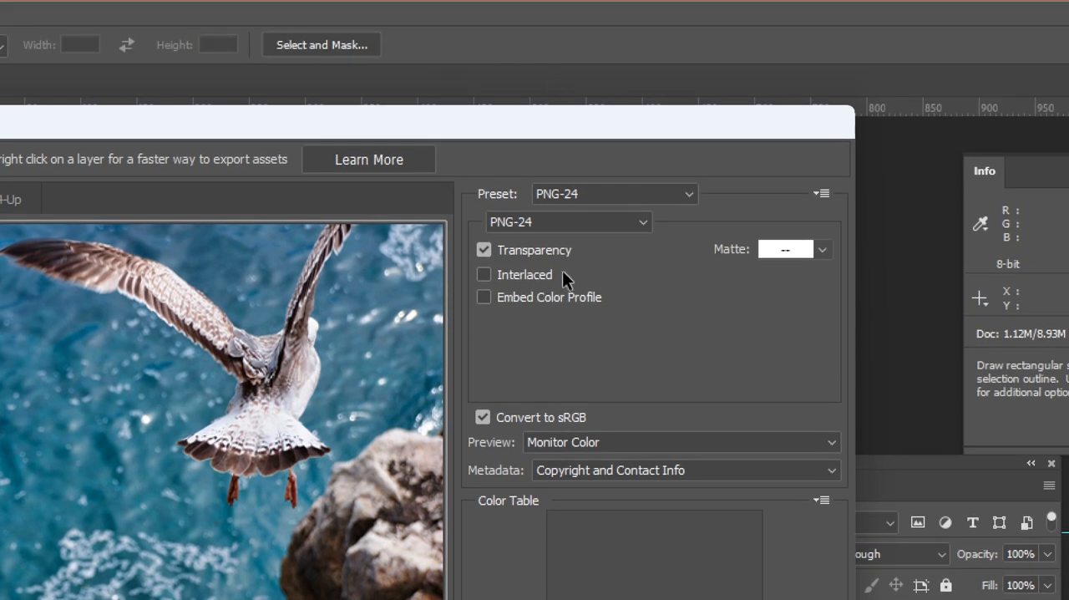
left_click(584, 193)
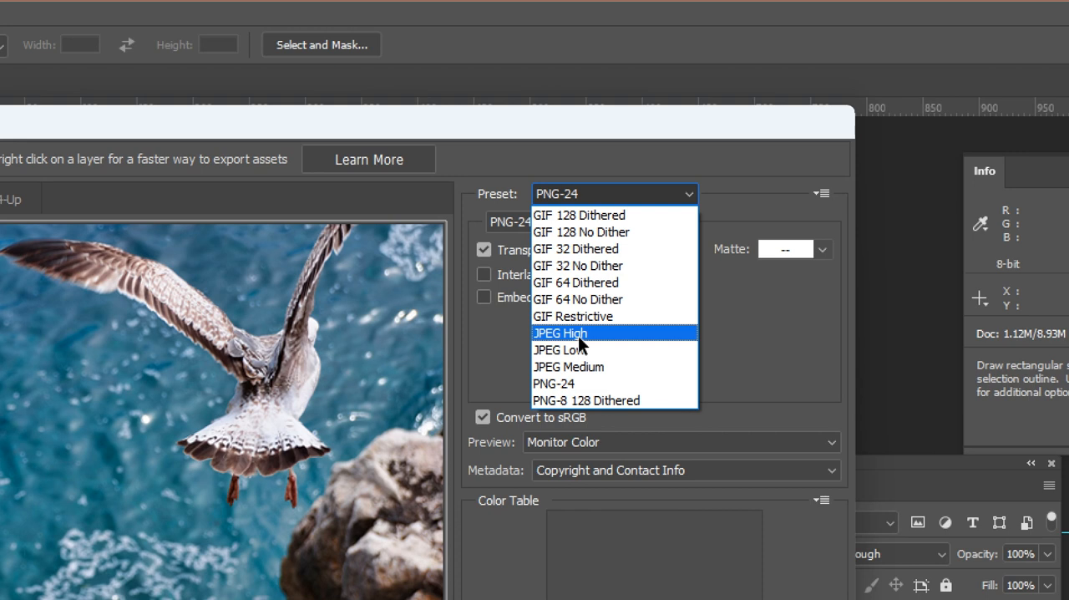
left_click(578, 336)
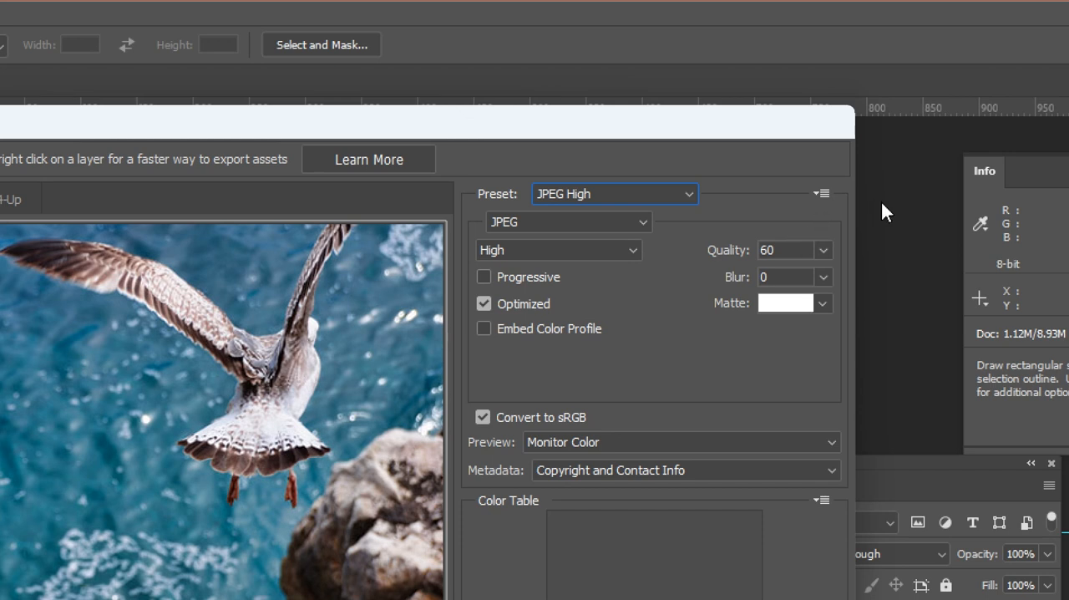
left_click(823, 251)
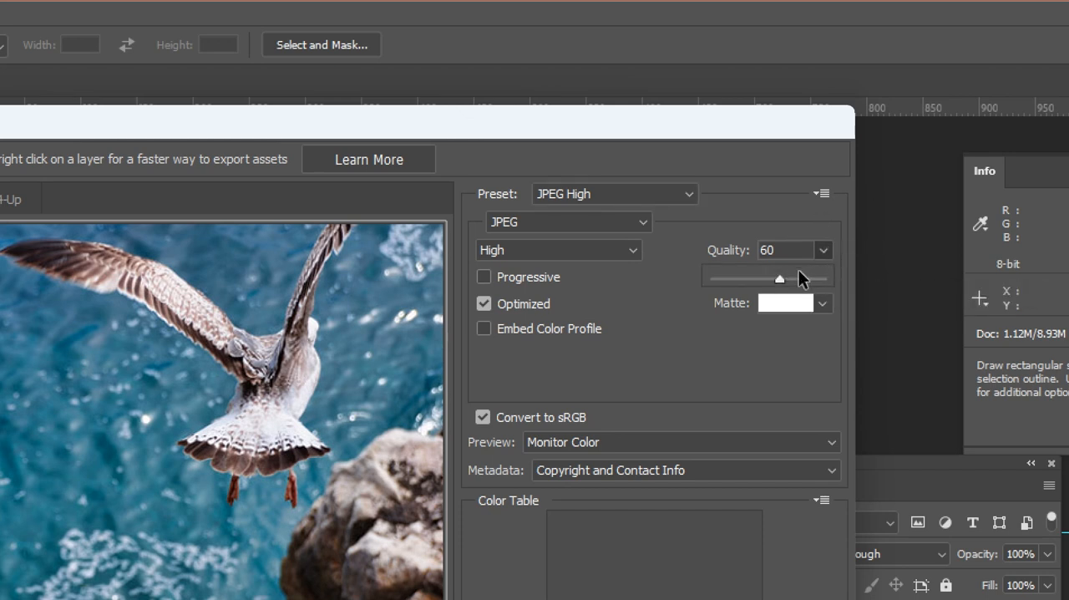
left_click_drag(789, 279, 840, 278)
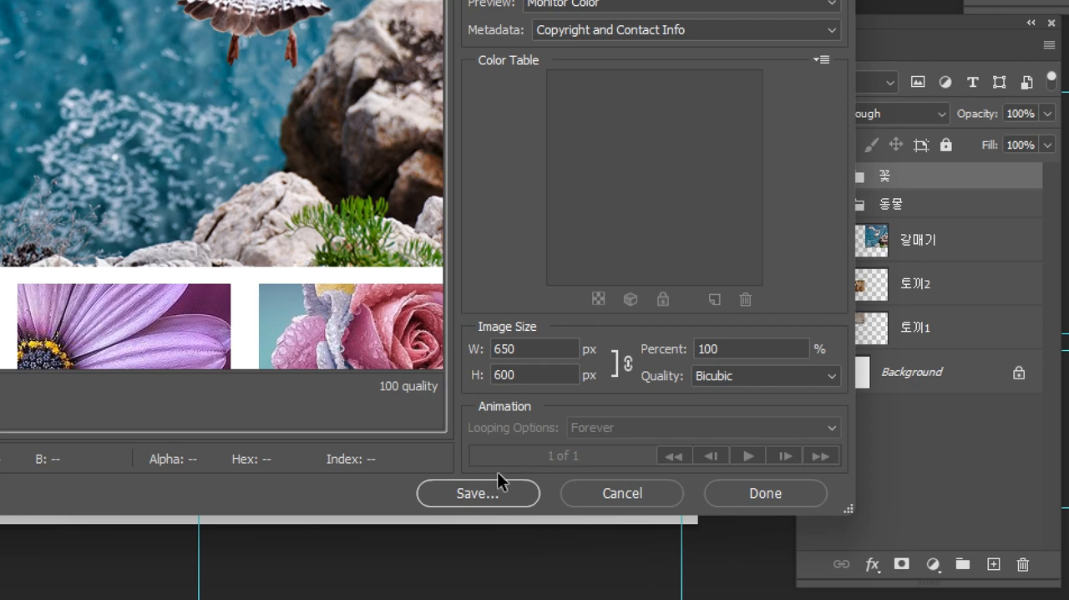
Save the optimized image as 자르기_0108.jpg in the 02_자르기 folder inside 1.포토샵, accepting the non-Latin file name.
left_click(477, 492)
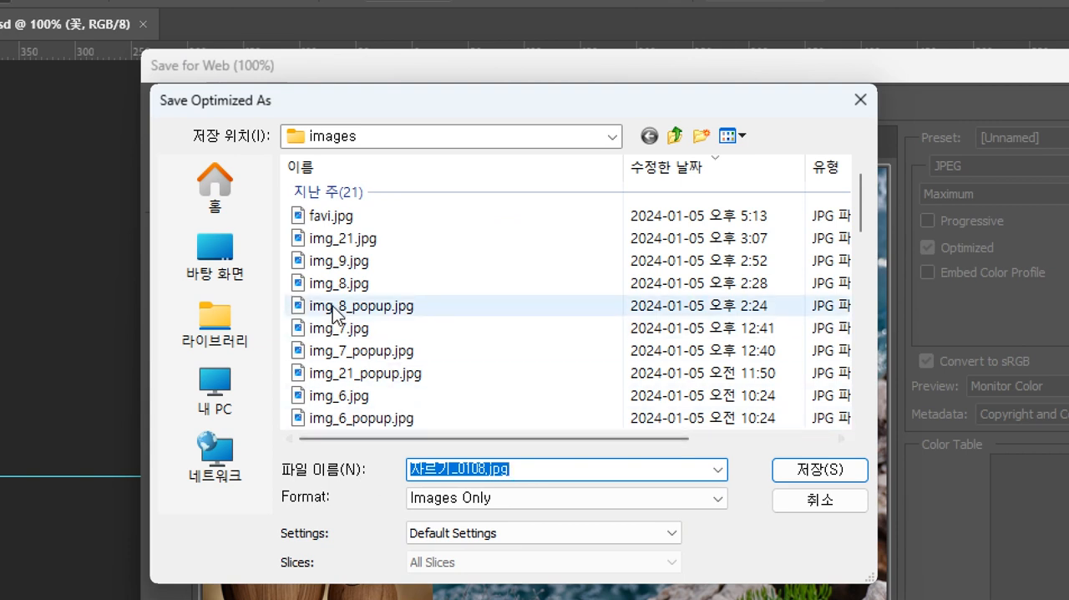
left_click(210, 266)
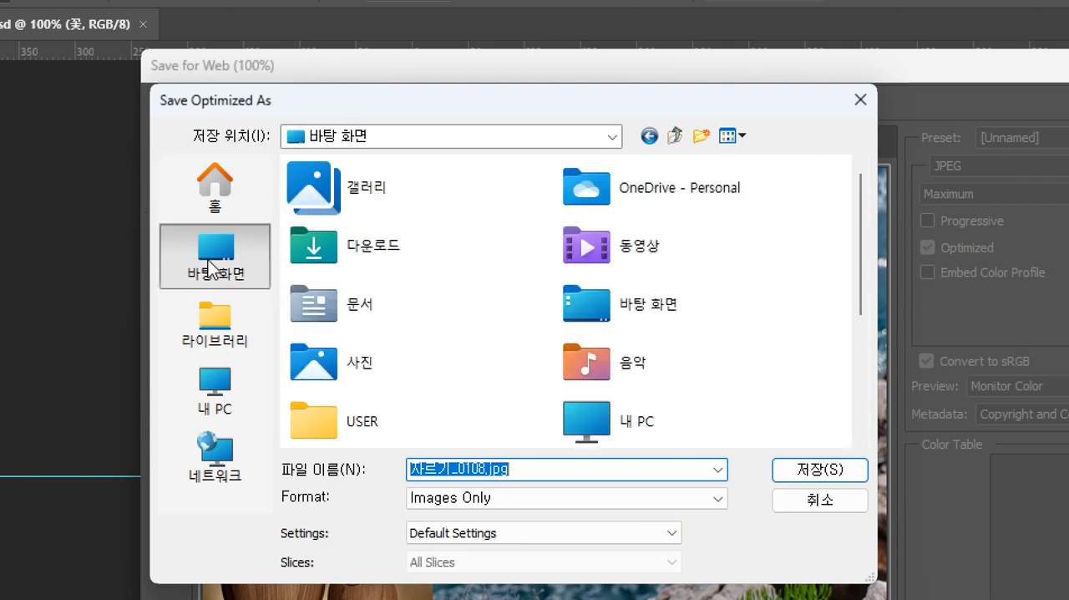
scroll(546, 318, "down", 3)
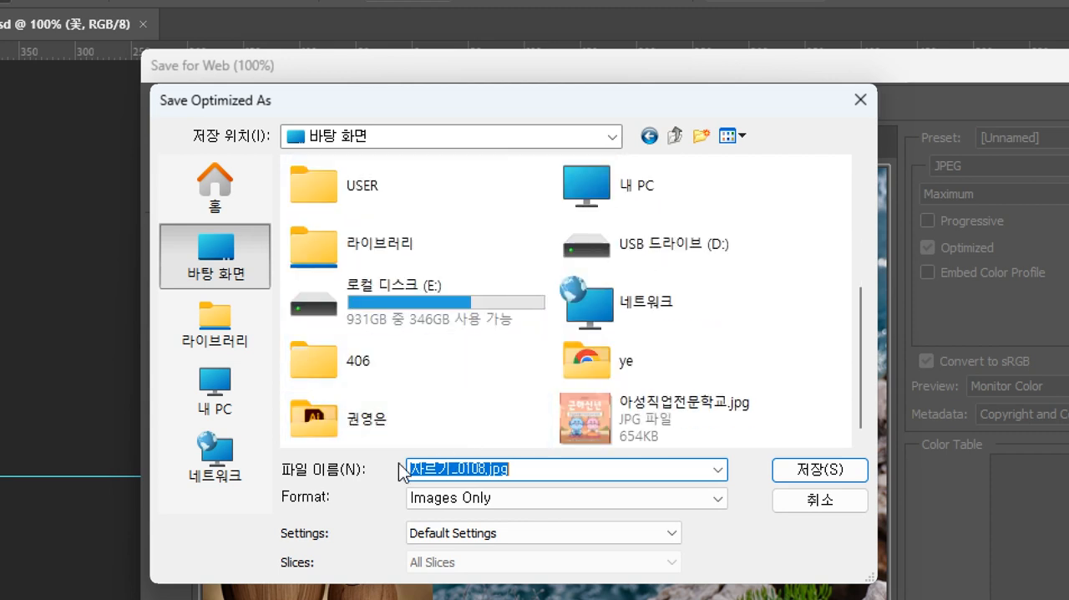
double_click(356, 417)
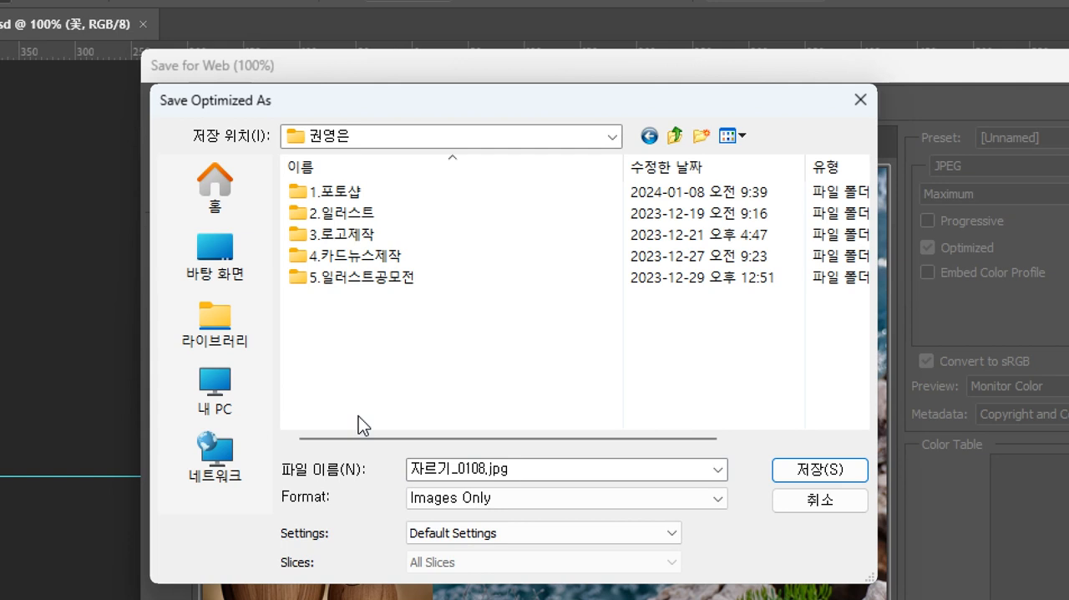
double_click(342, 194)
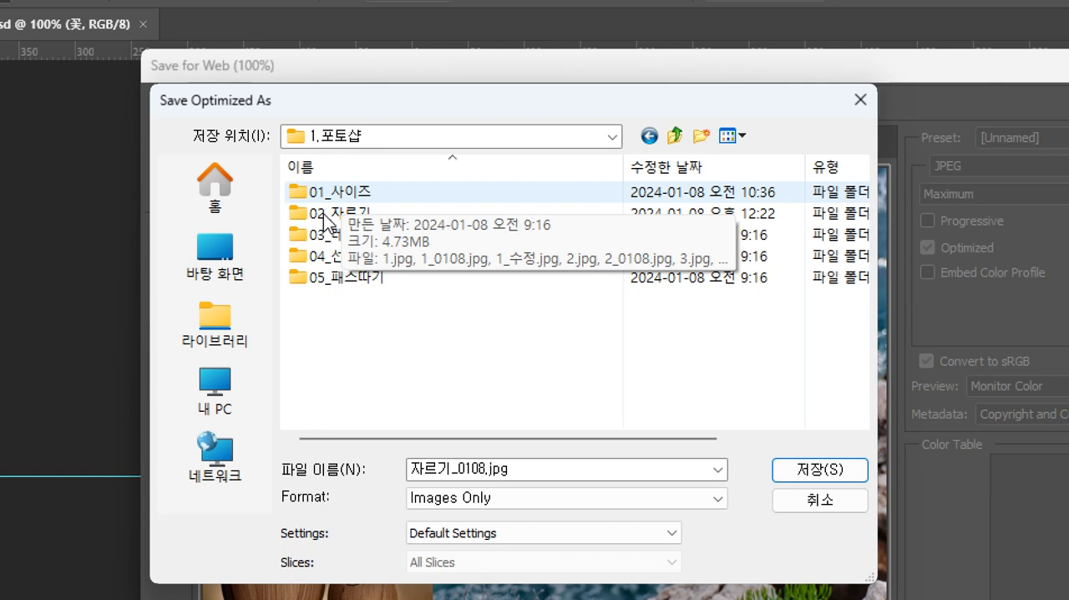
double_click(323, 213)
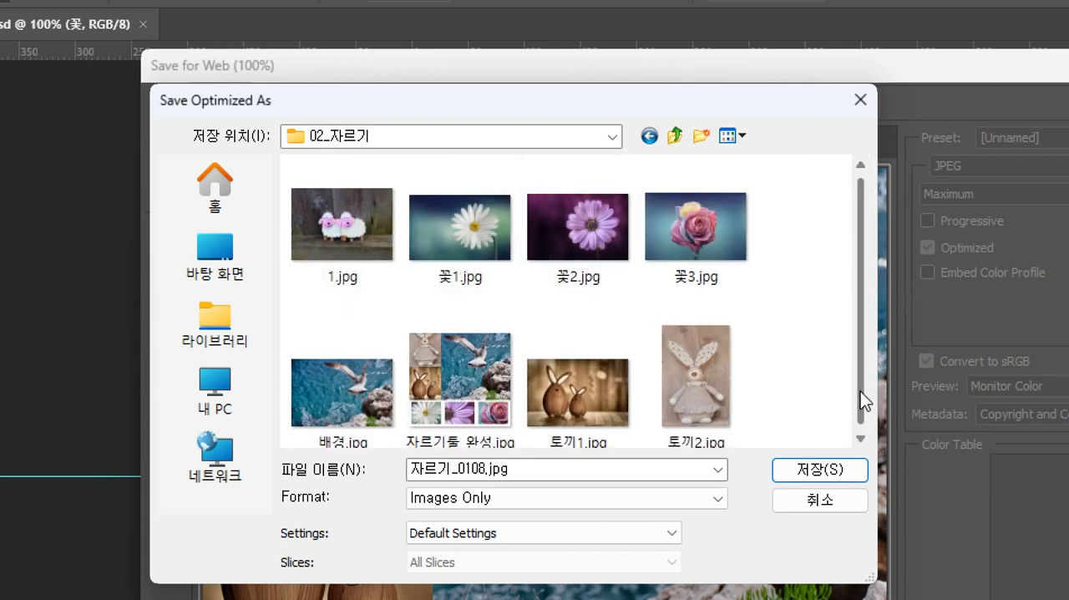
double_click(542, 469)
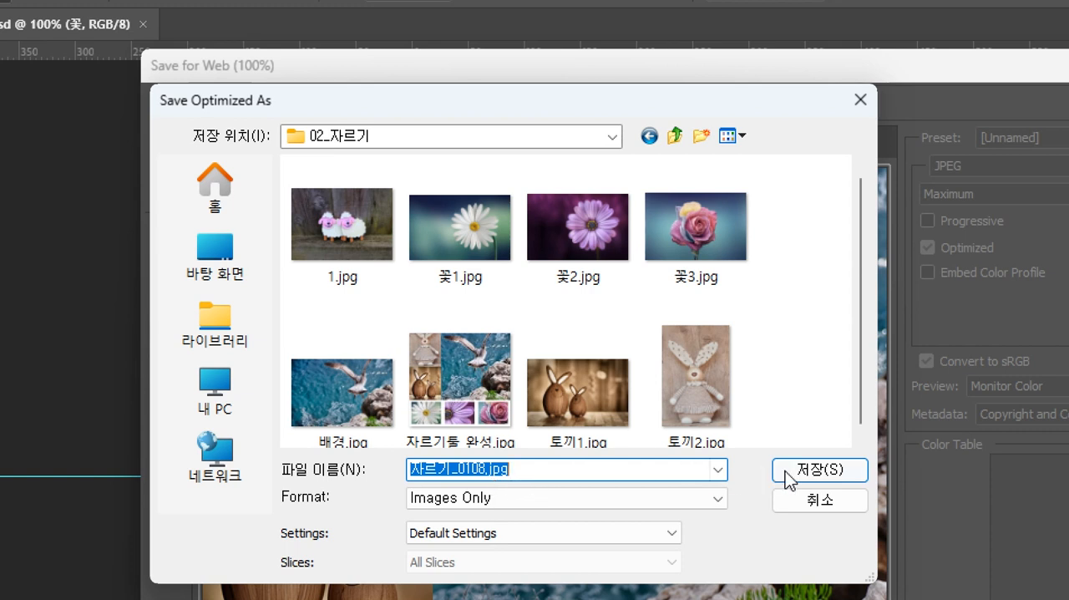
left_click(832, 470)
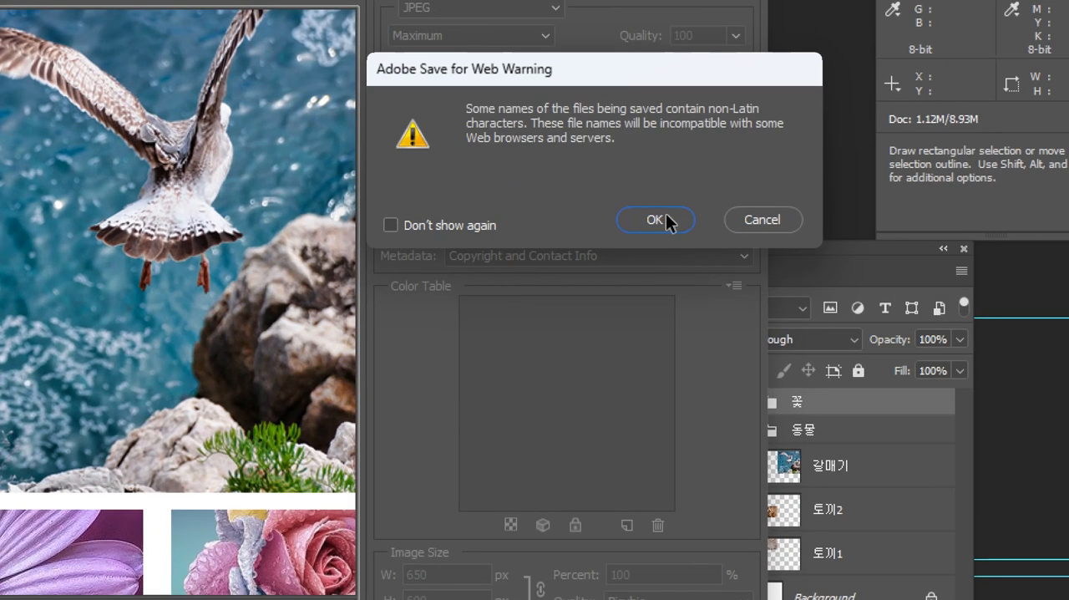
left_click(656, 220)
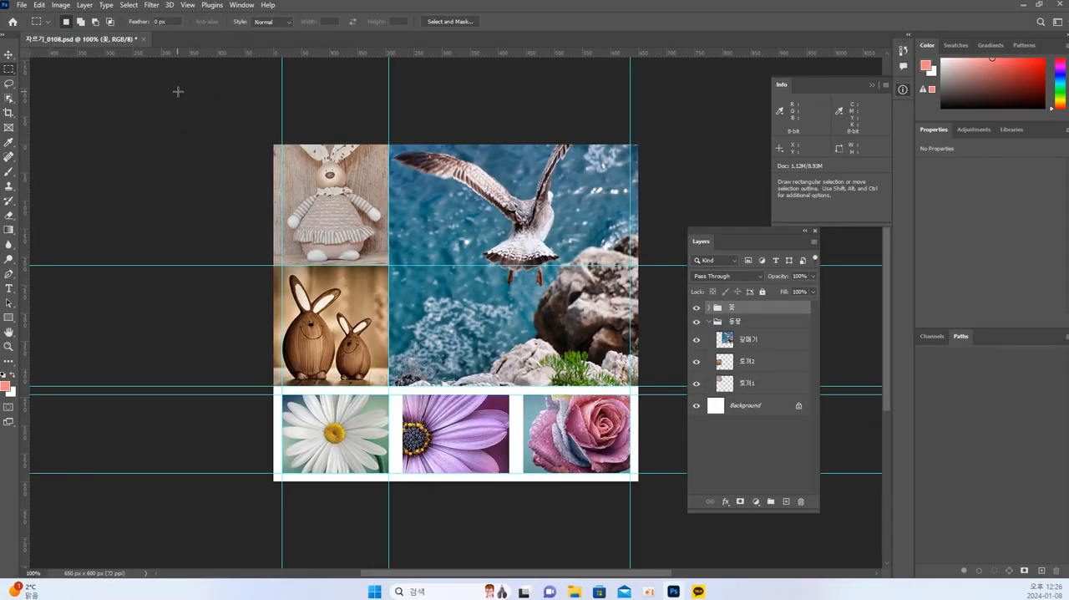
Detach the 자르기_0108.psd document into its own window and close it without saving changes.
left_click_drag(123, 39, 167, 103)
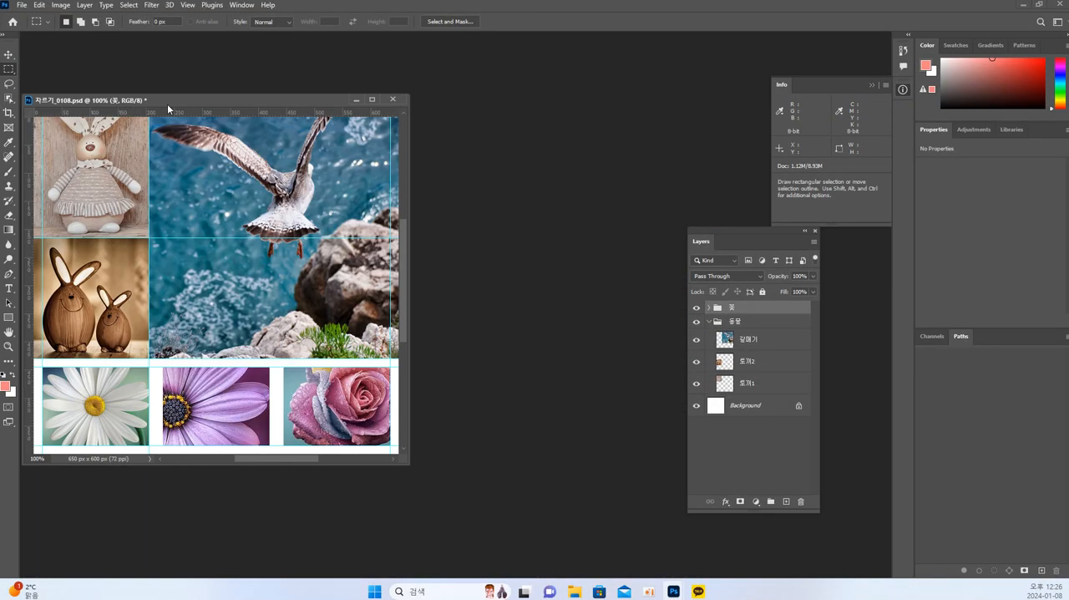
left_click(393, 100)
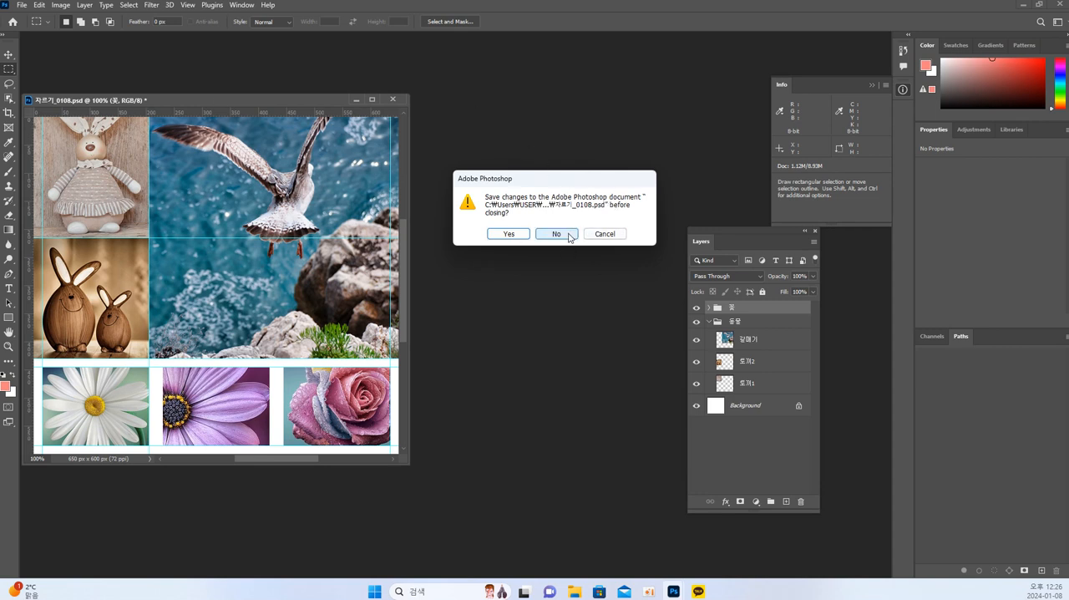
left_click(568, 237)
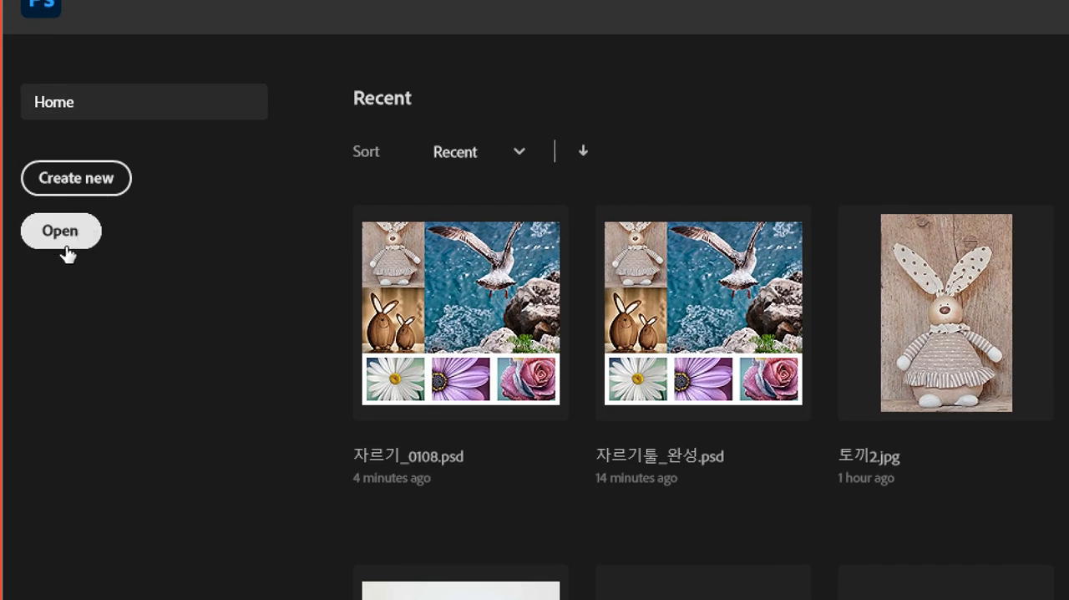
Reopen 자르기_0108.psd from the 02_자르기 folder.
left_click(61, 238)
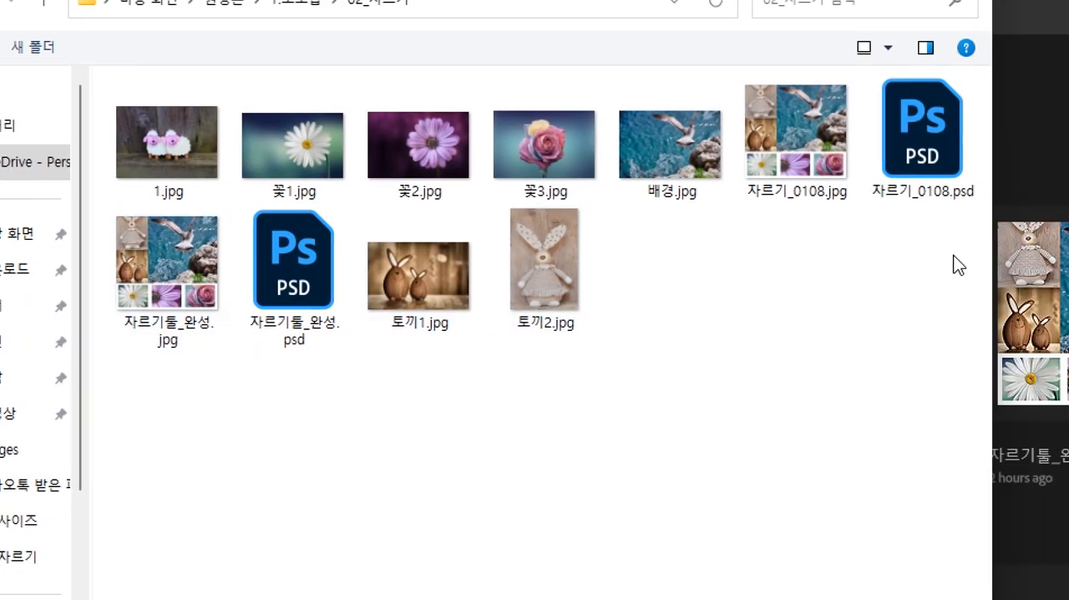
left_click(904, 129)
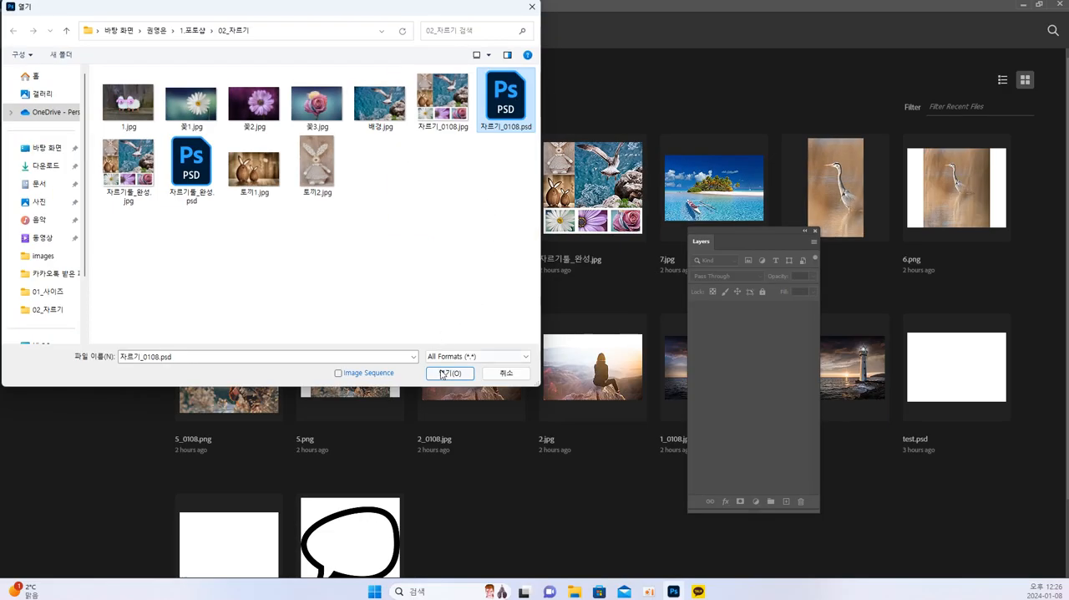
left_click(448, 373)
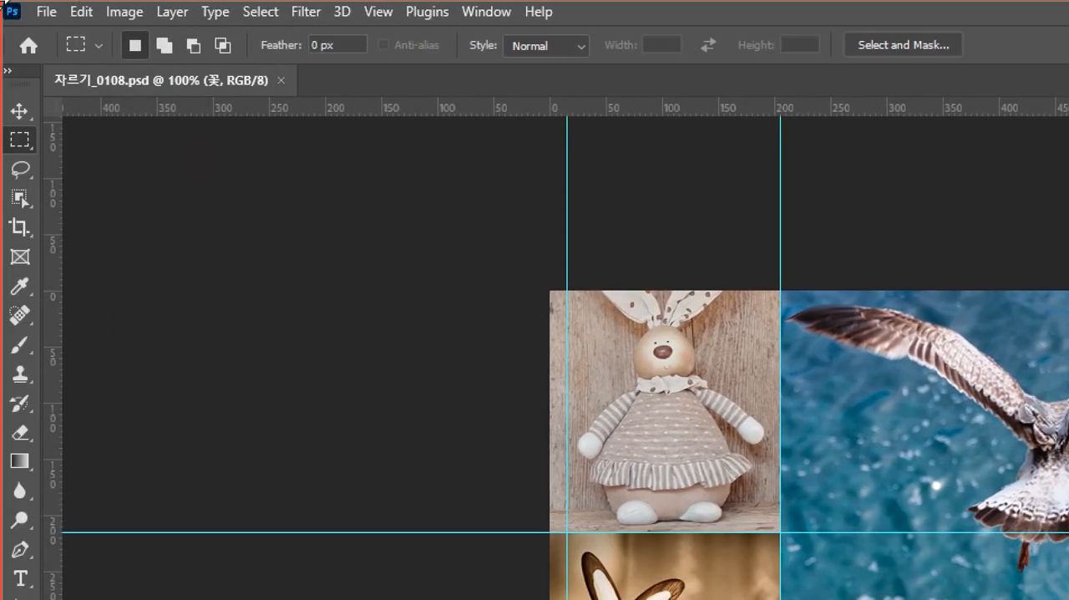
Open the exported 자르기_0108.jpg from the 02_자르기 folder alongside the PSD.
left_click(45, 13)
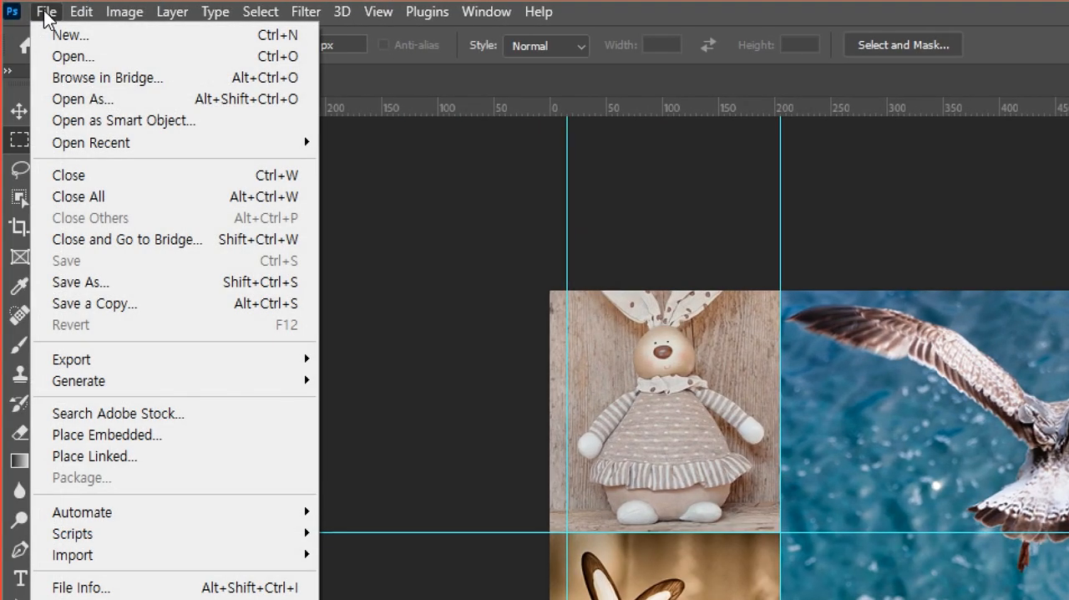
left_click(67, 57)
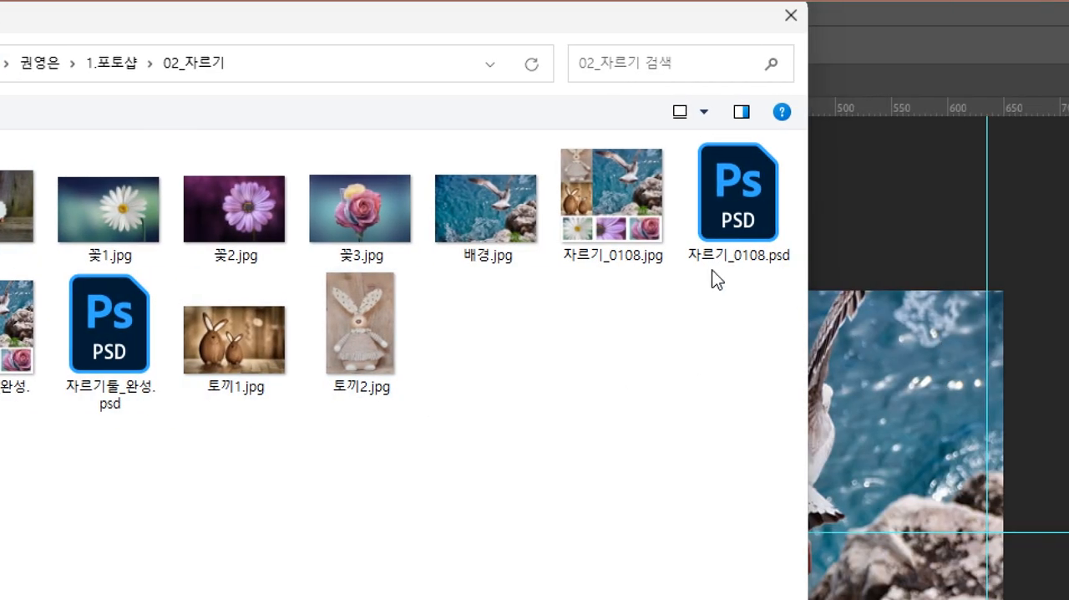
left_click(892, 206)
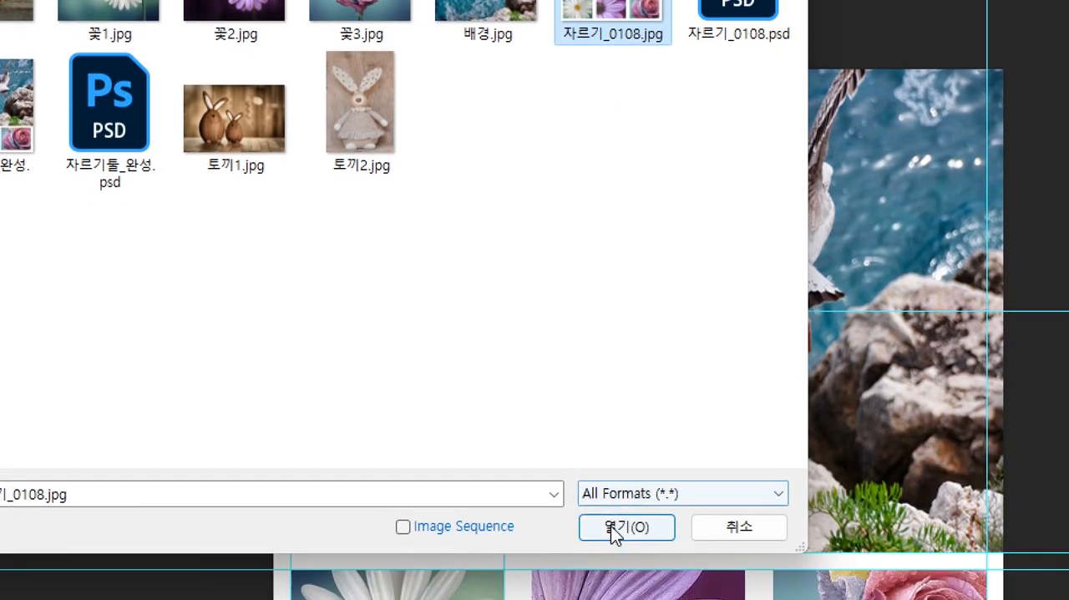
left_click(625, 599)
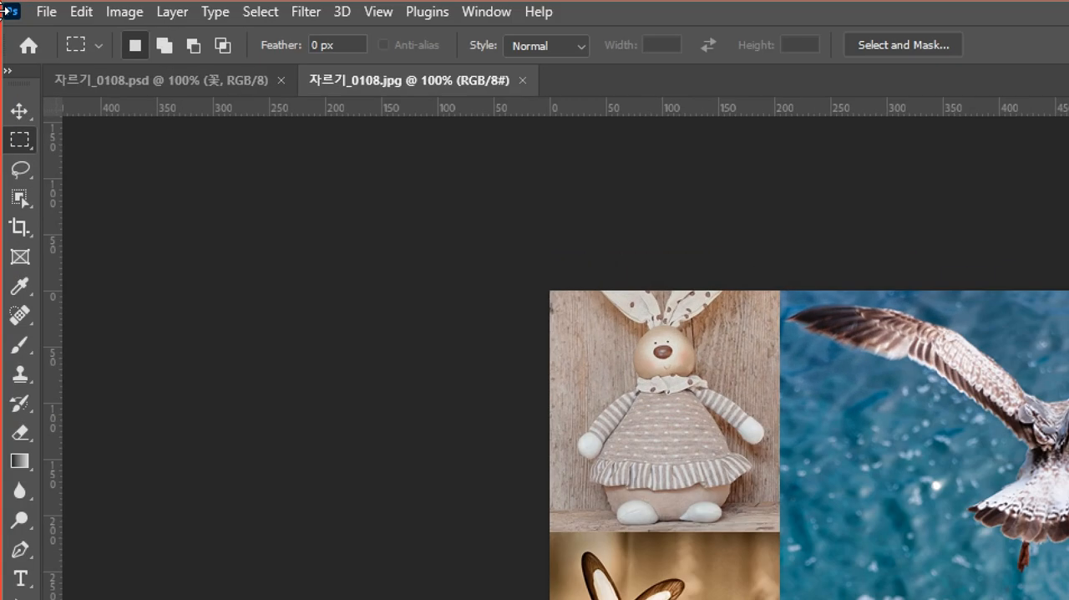
Switch back and forth between 자르기_0108.psd and 자르기_0108.jpg to compare how the two documents look.
left_click(166, 80)
left_click(369, 79)
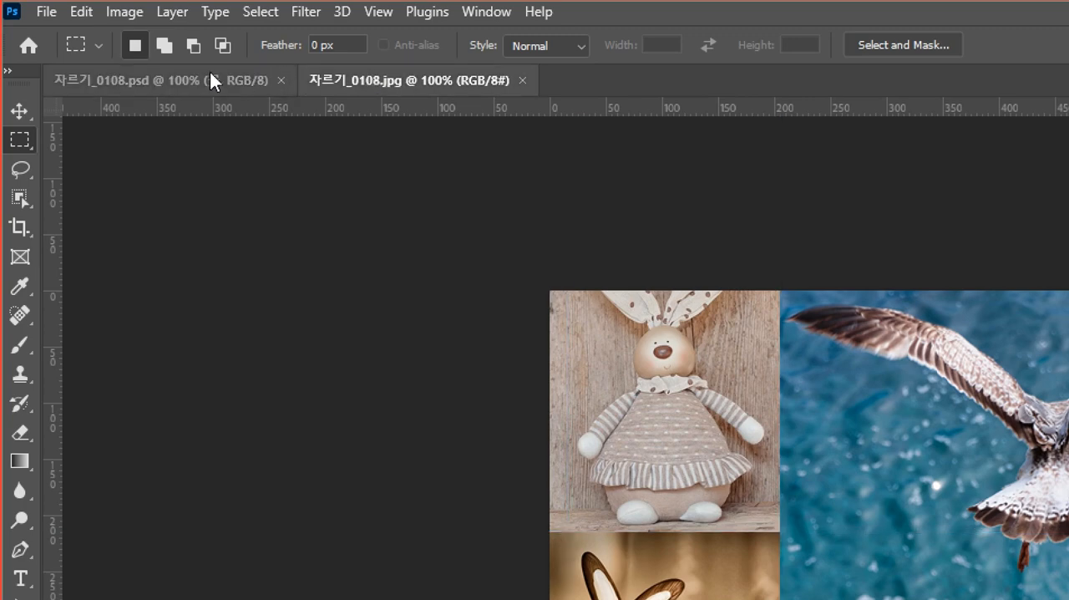
left_click(210, 72)
left_click(336, 74)
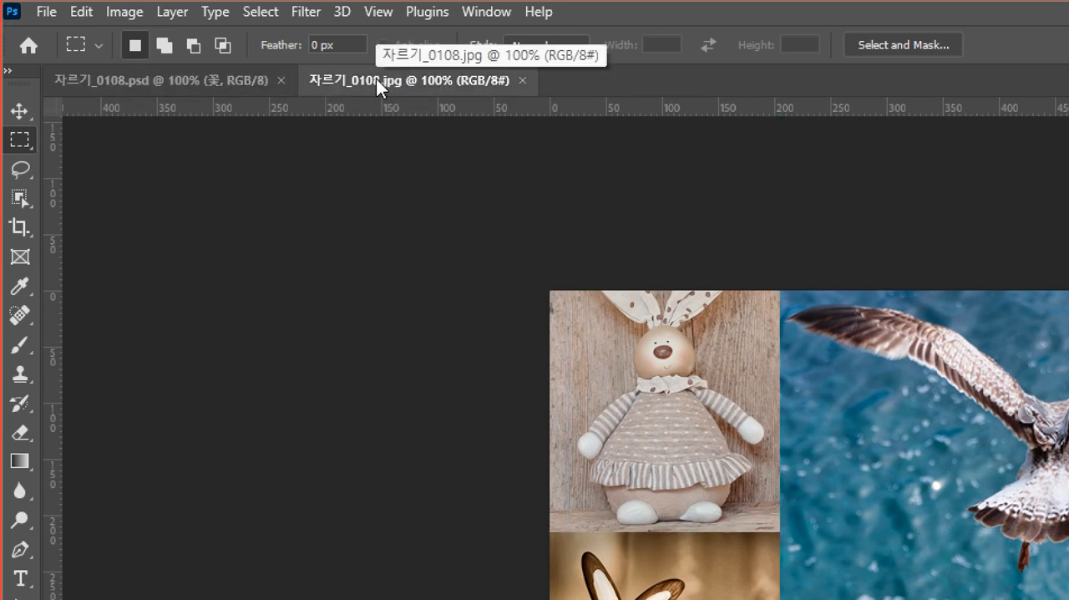
Float the JPG and PSD documents in separate windows and line up their title bars at the same height.
left_click_drag(375, 79, 496, 144)
left_click_drag(107, 72, 183, 123)
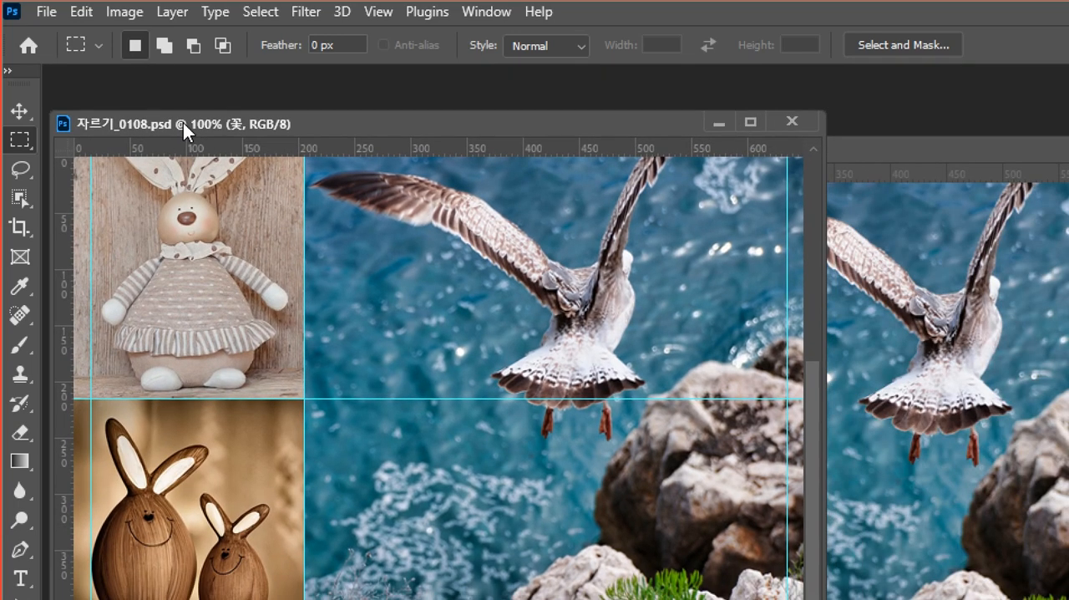
left_click_drag(848, 151, 846, 124)
Activate the floating PSD and JPG windows in turn to compare their guides and layer structure.
left_click(371, 125)
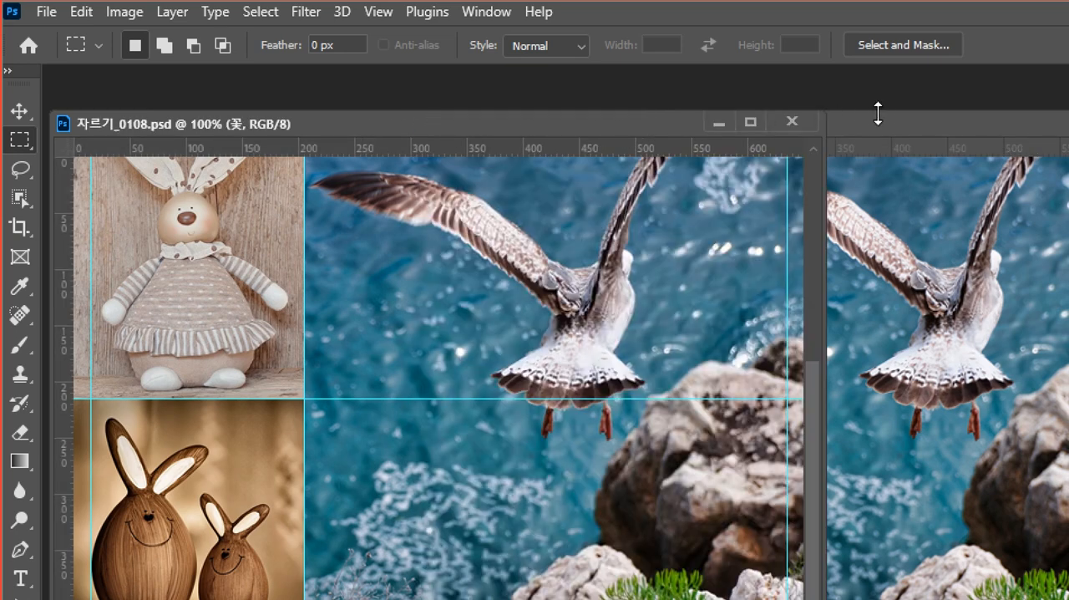
left_click(881, 123)
left_click(359, 123)
left_click(939, 124)
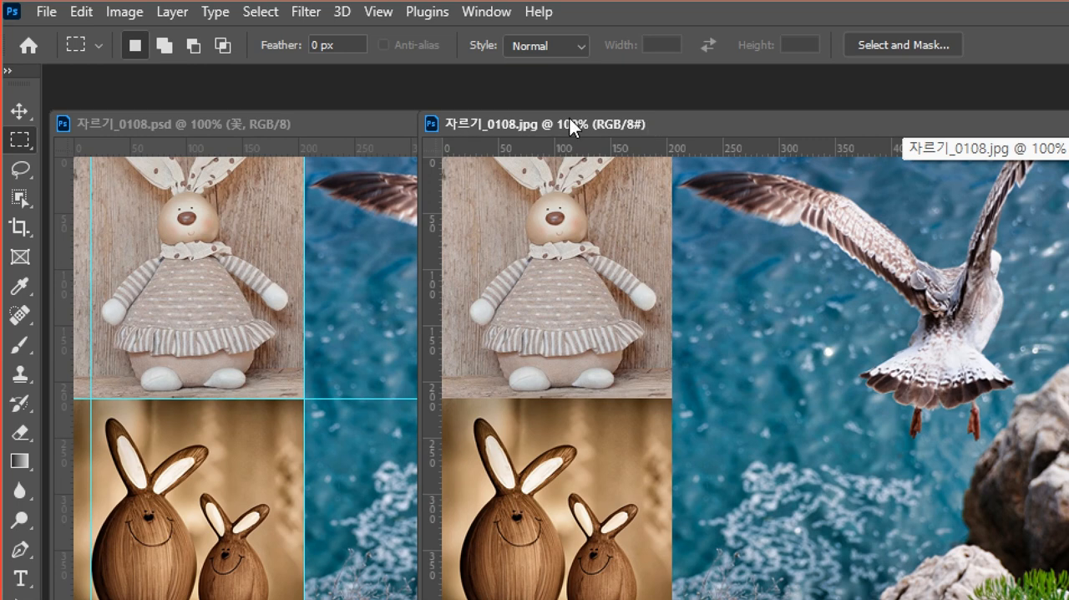
left_click(240, 124)
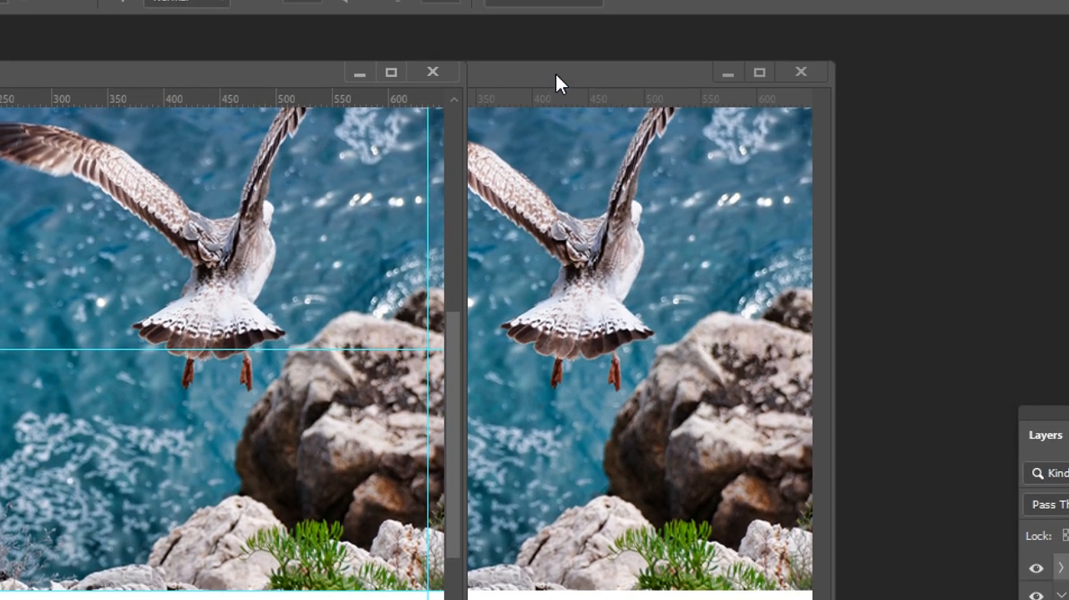
left_click(556, 49)
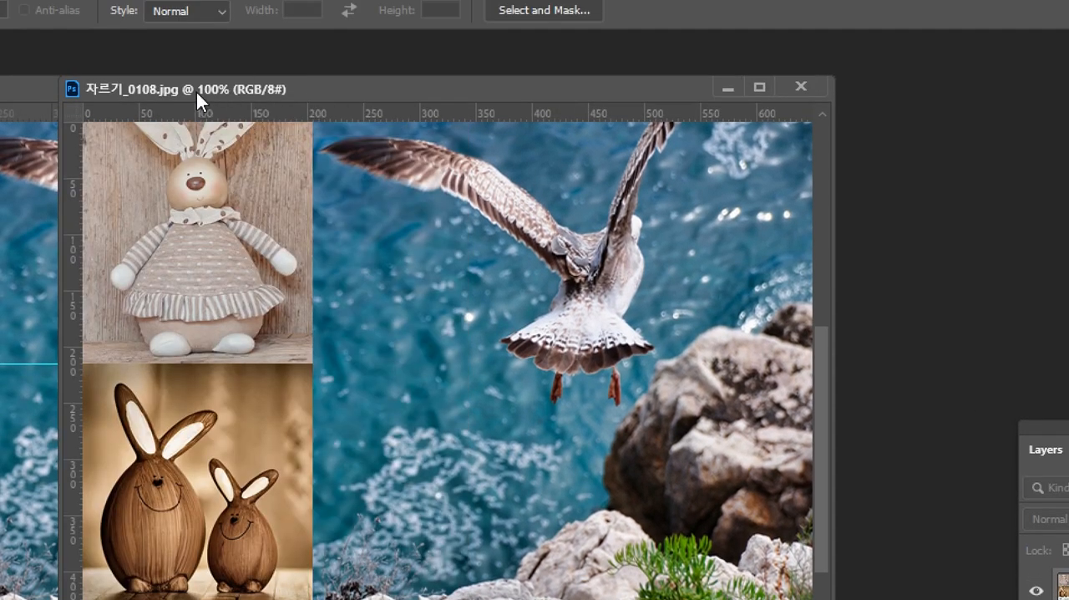
left_click_drag(196, 93, 198, 91)
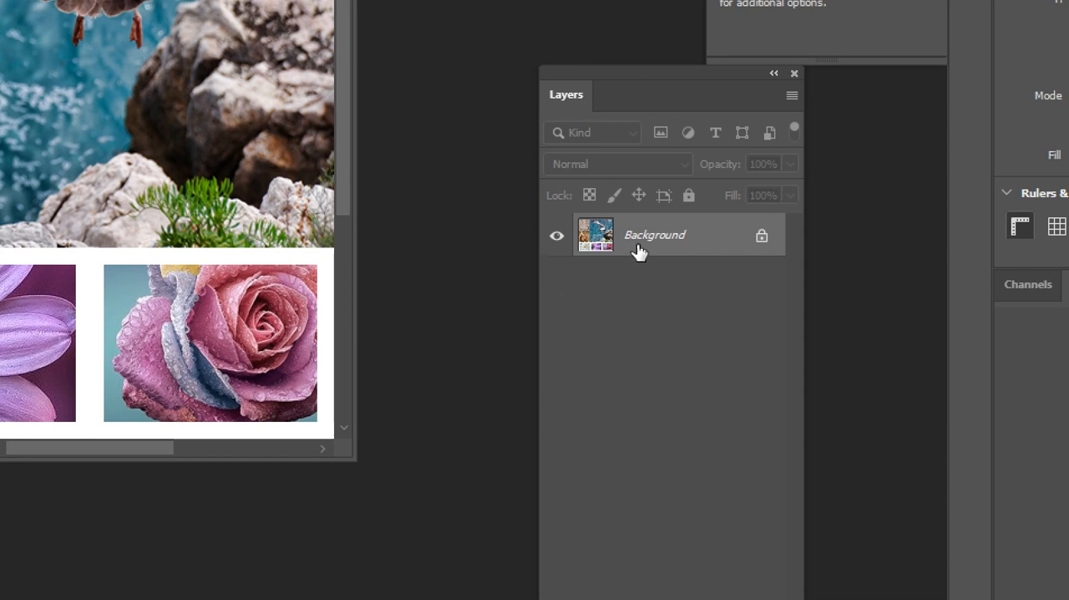
Try to move the locked Background layer of the exported JPG within its layer stack.
left_click_drag(637, 245, 678, 256)
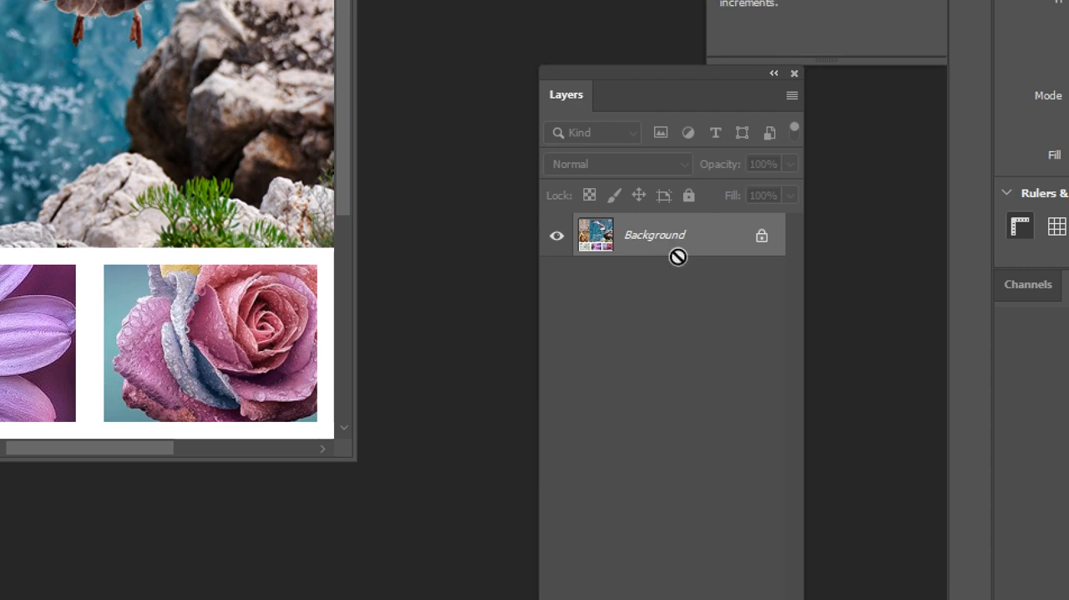
left_click(137, 265)
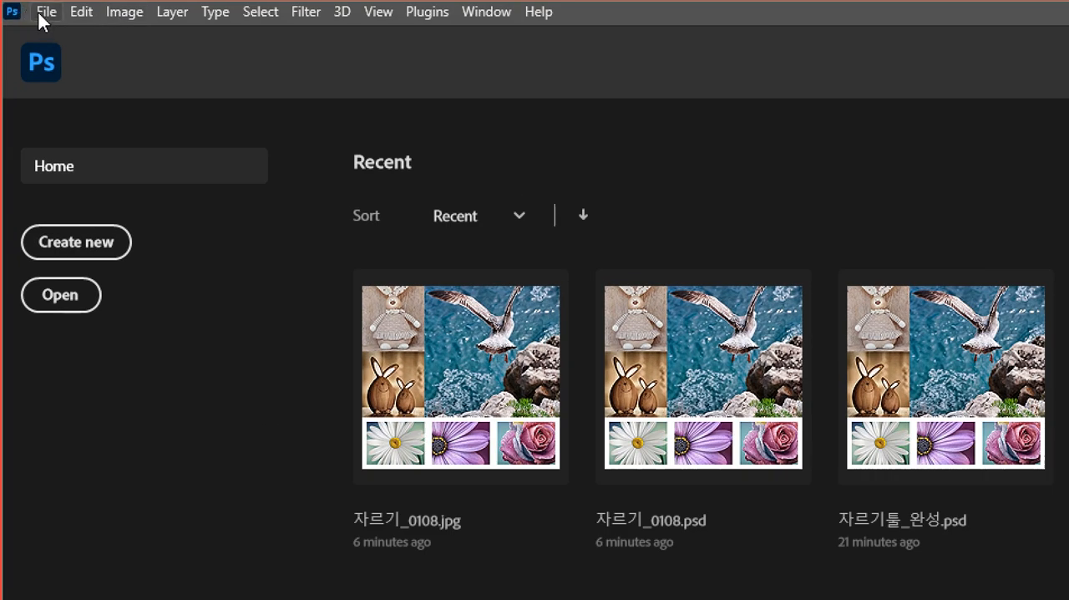
Open 레이어 다루기.jpg from the 03_레이어 + 폴더 이해 folder and move the floating Layers panel clear of the picture.
left_click(55, 297)
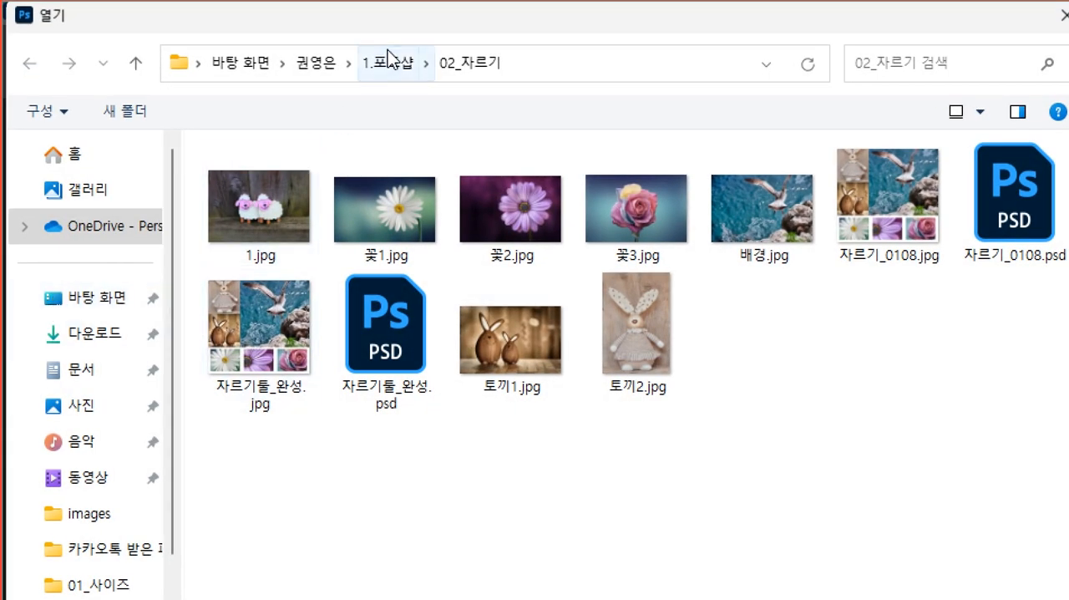
left_click(389, 59)
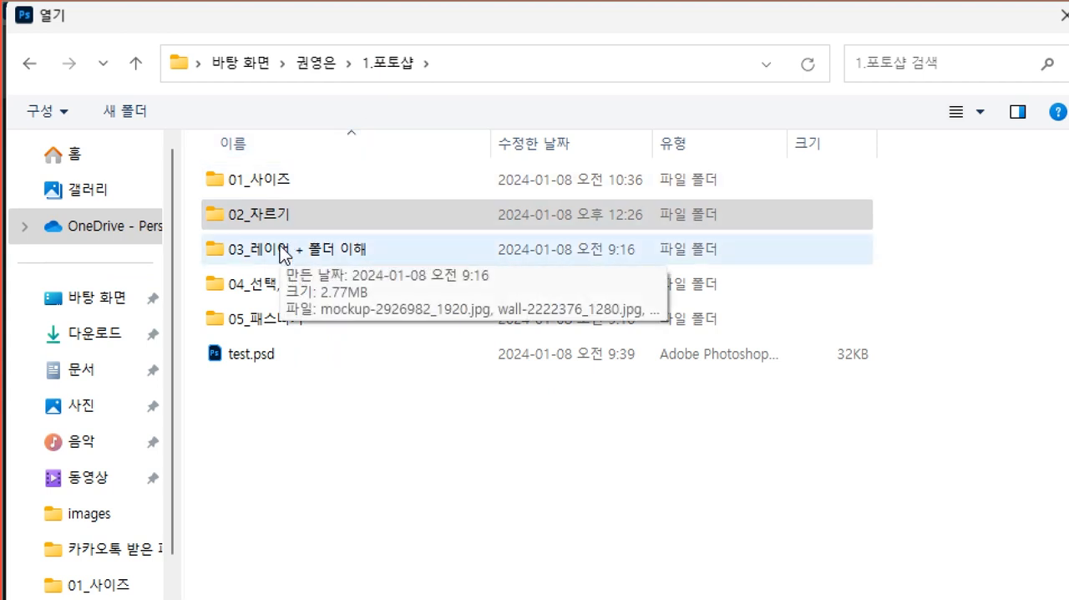
double_click(354, 253)
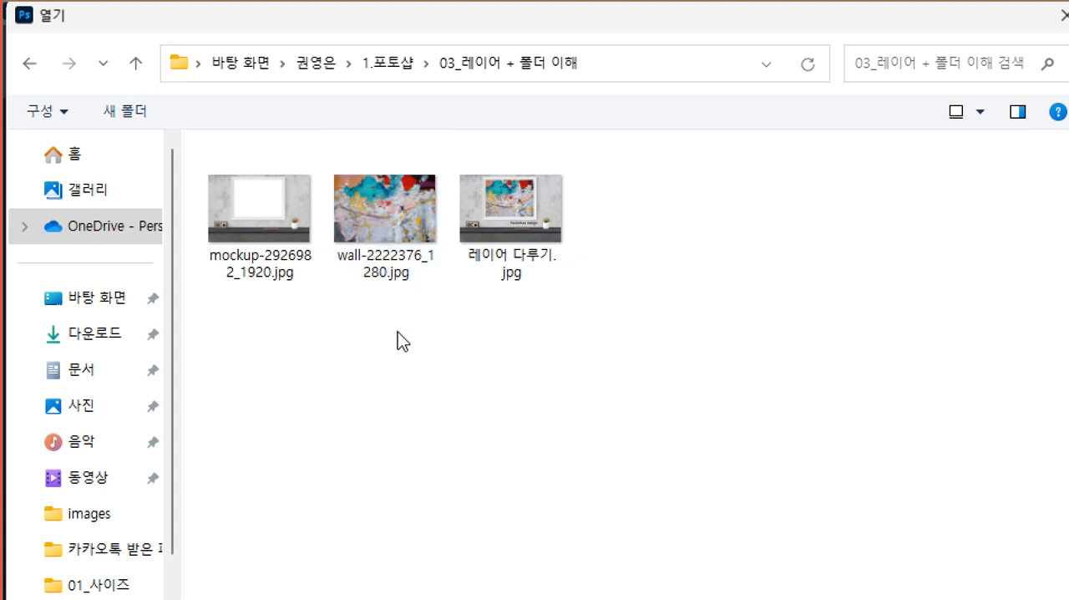
left_click(536, 228)
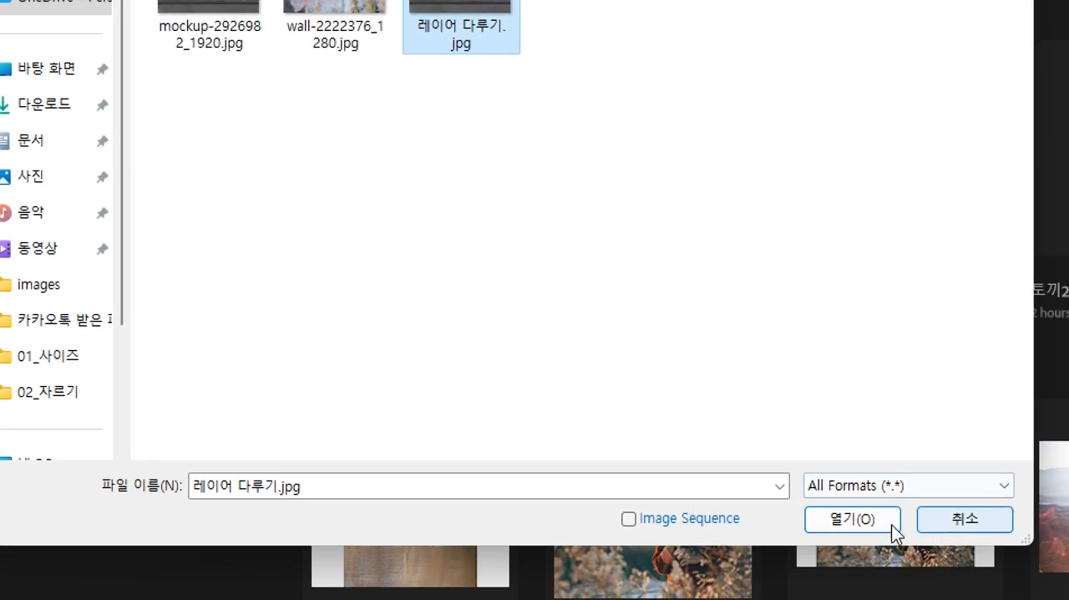
left_click(880, 523)
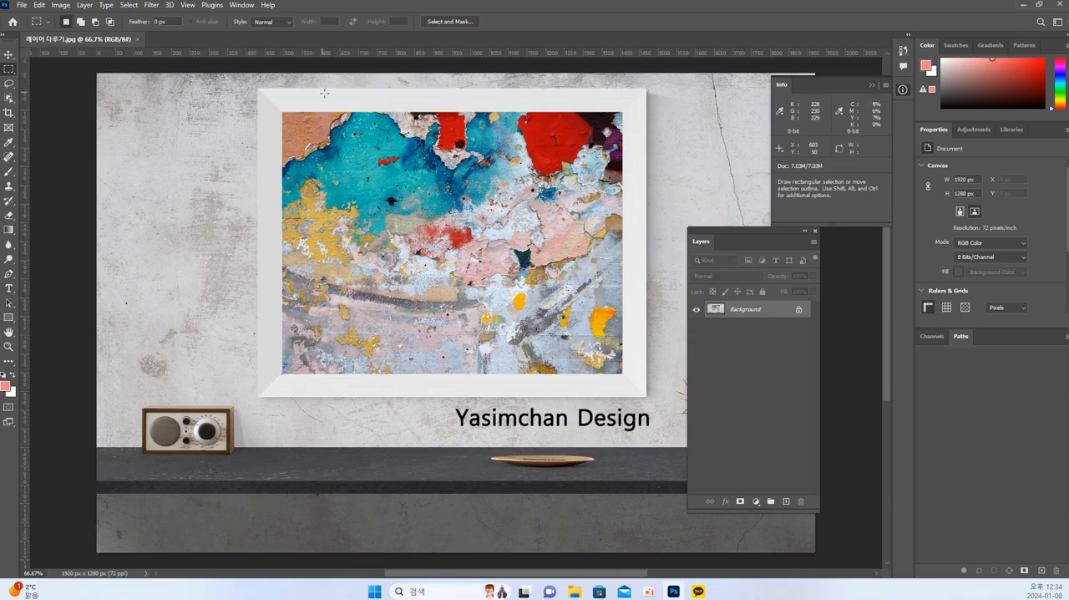
left_click_drag(719, 232, 831, 249)
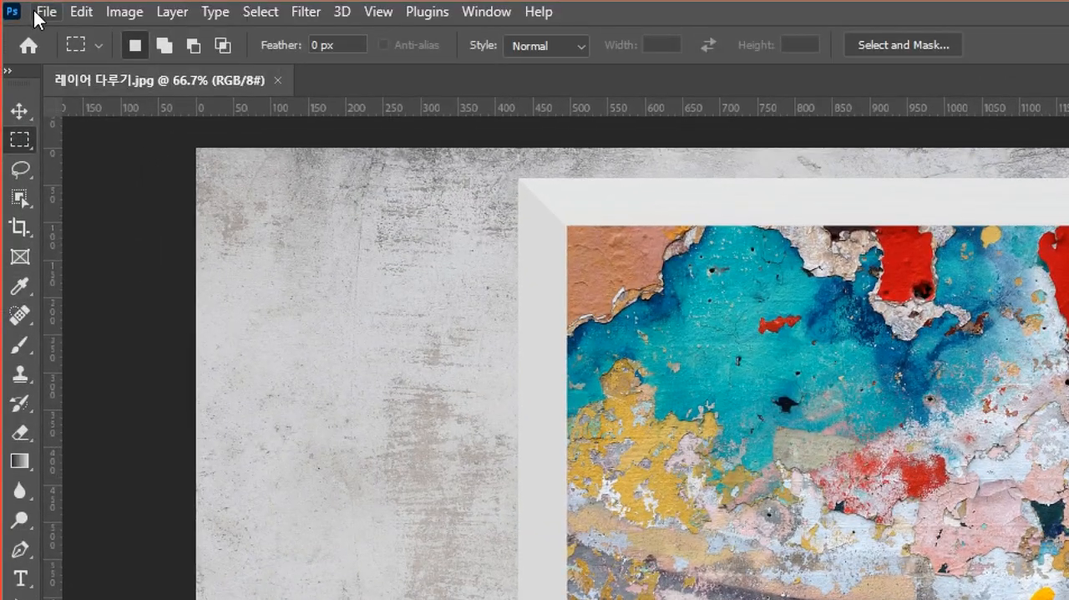
Open mockup-2926982_1920.jpg and wall-2222376_1280.jpg together from the 03_레이어 + 폴더 이해 folder.
left_click(42, 14)
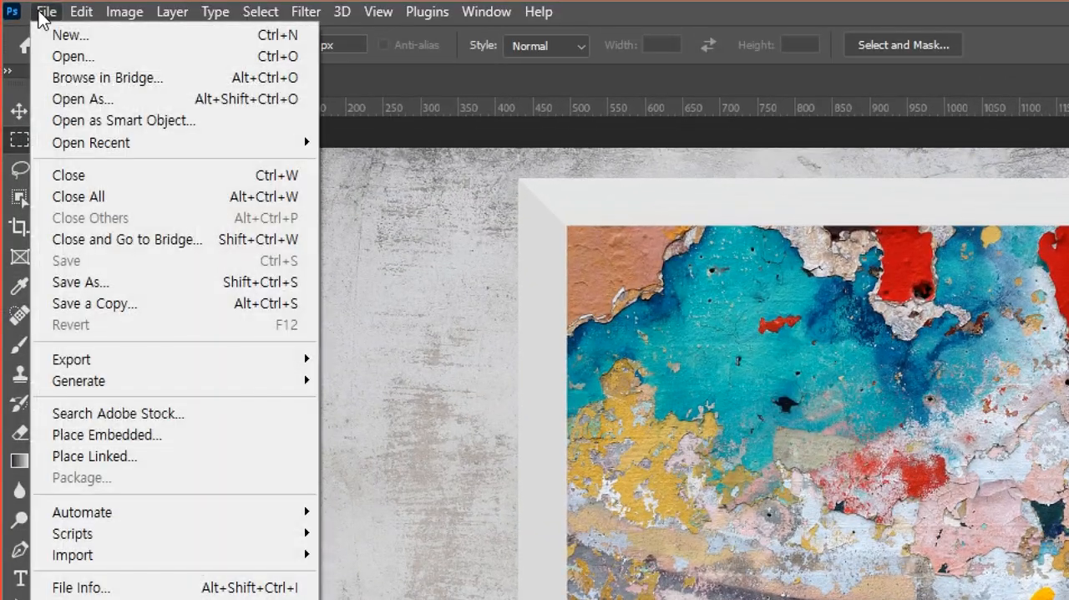
left_click(67, 58)
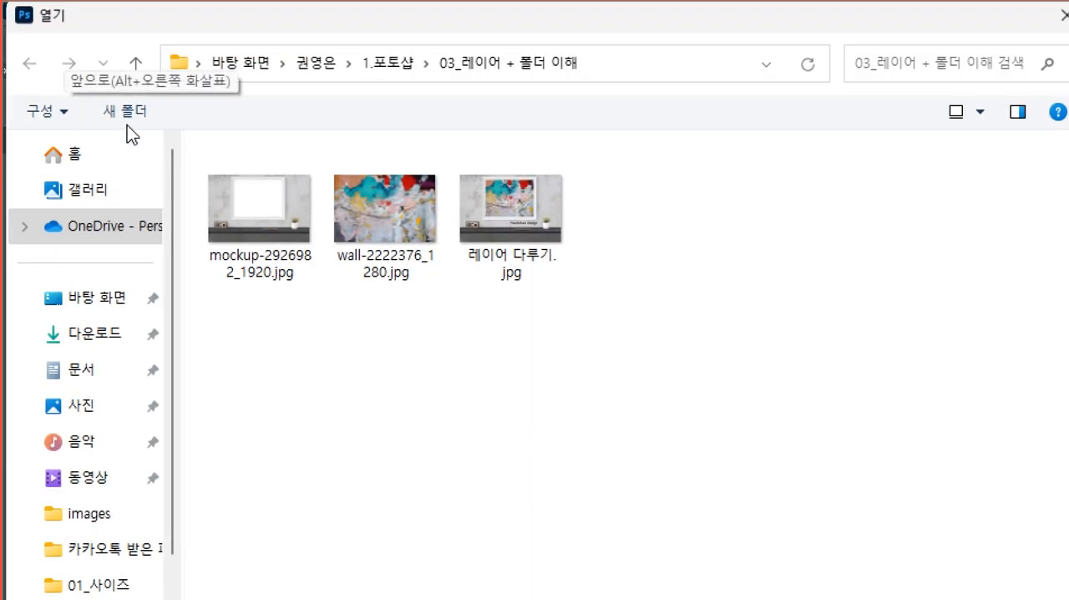
left_click(255, 265)
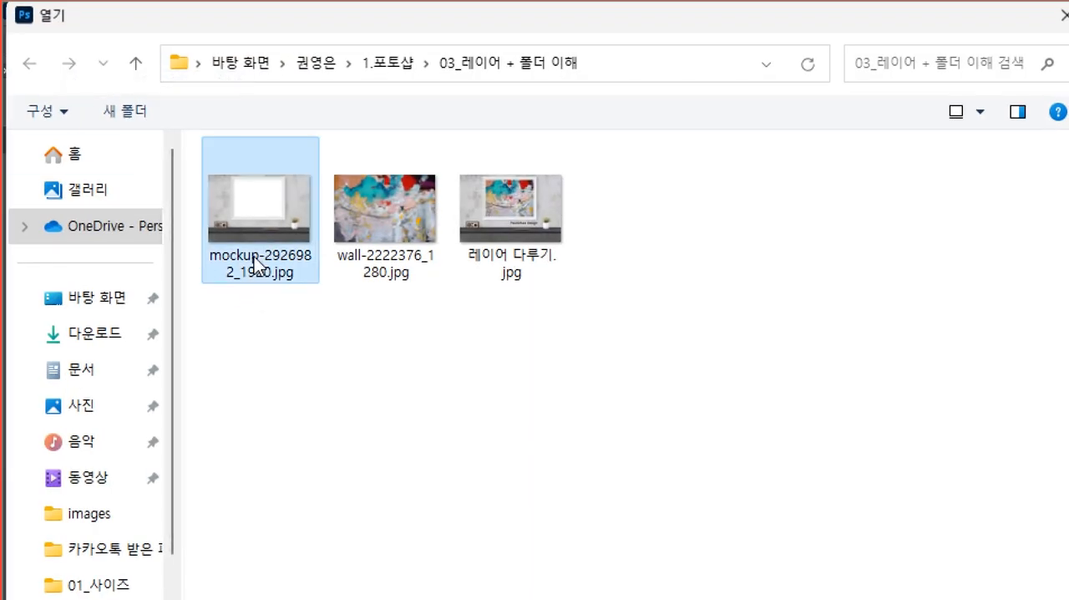
left_click(395, 264, "ctrl")
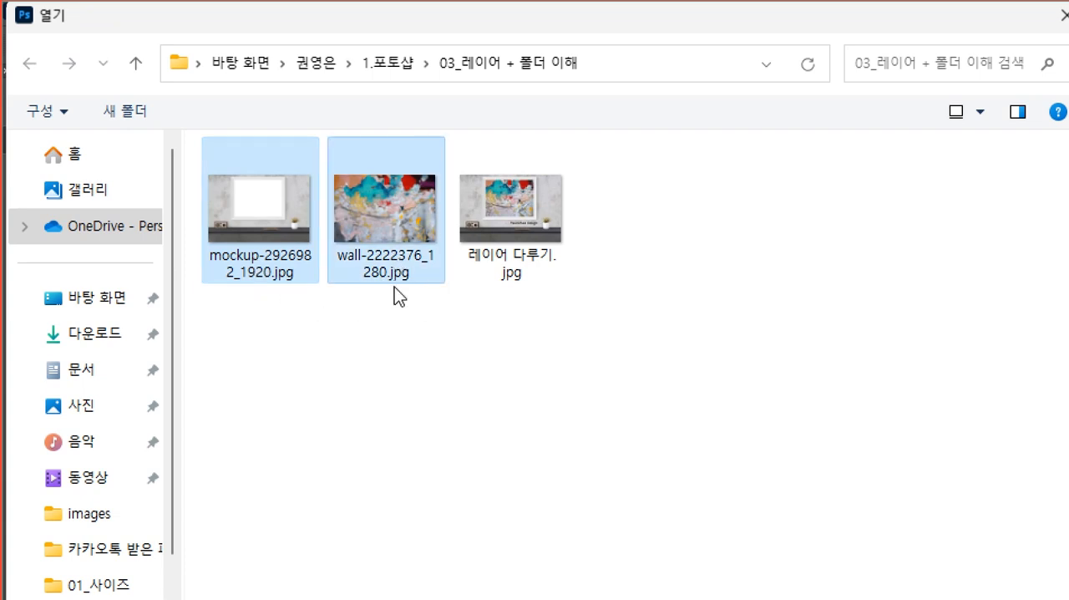
left_click_drag(336, 227, 275, 330)
left_click_drag(211, 370, 403, 155)
left_click(402, 155)
left_click_drag(256, 384, 383, 190)
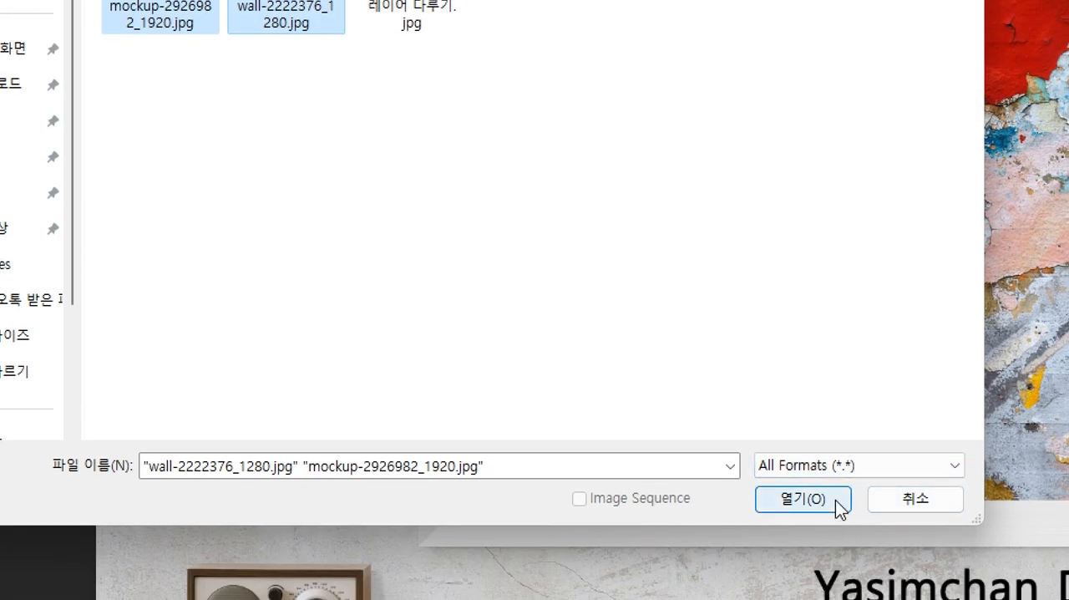
left_click(836, 501)
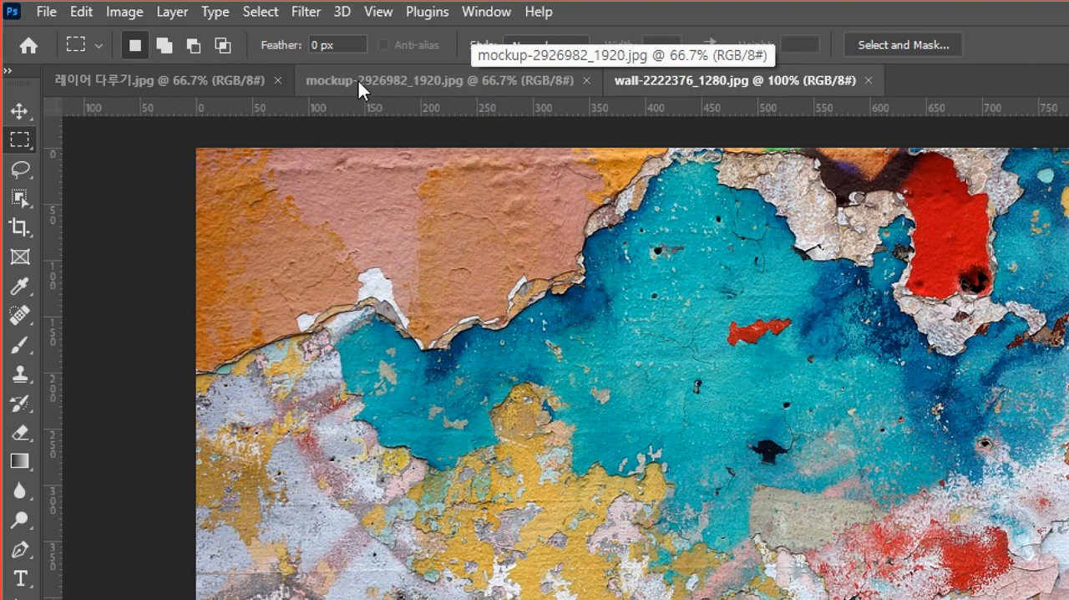
Float the mockup, wall and 레이어 다루기 documents in separate windows, setting the 레이어 다루기 example aside off the workspace.
left_click_drag(357, 77, 757, 316)
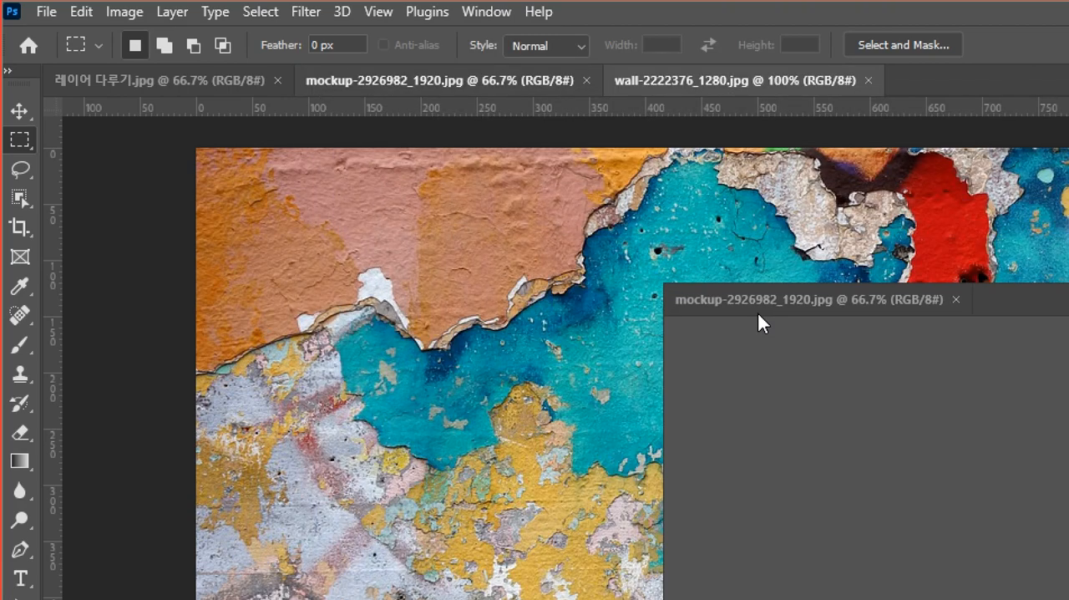
left_click_drag(417, 81, 555, 265)
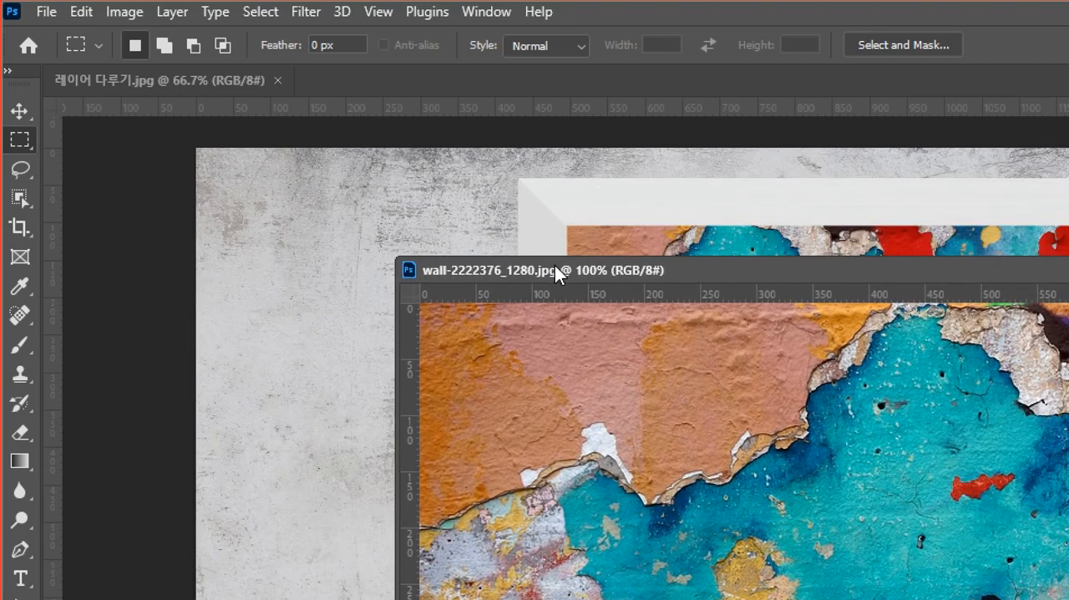
left_click_drag(110, 77, 1068, 110)
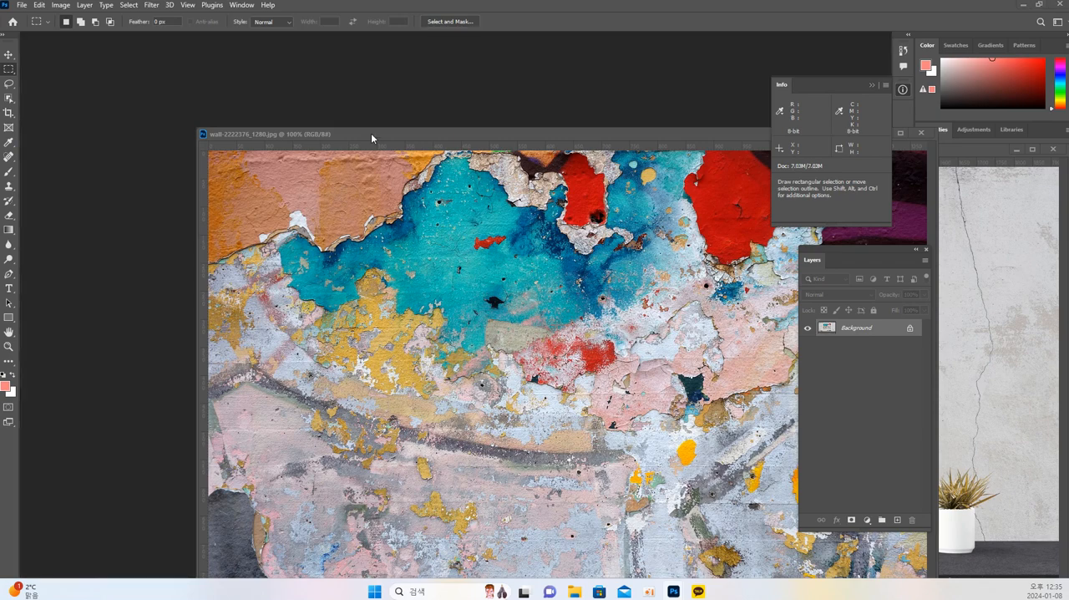
Arrange the mockup and wall windows so they overlap diagonally, leaving an edge of the wall window exposed beyond the mockup.
left_click_drag(372, 138, 273, 125)
left_click(987, 211)
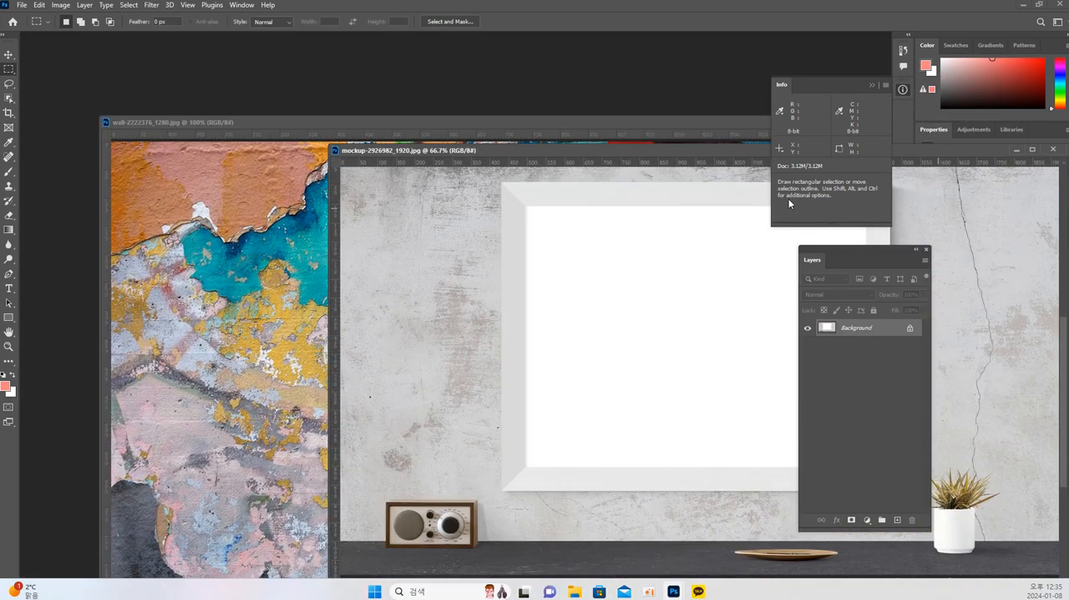
left_click_drag(703, 151, 388, 61)
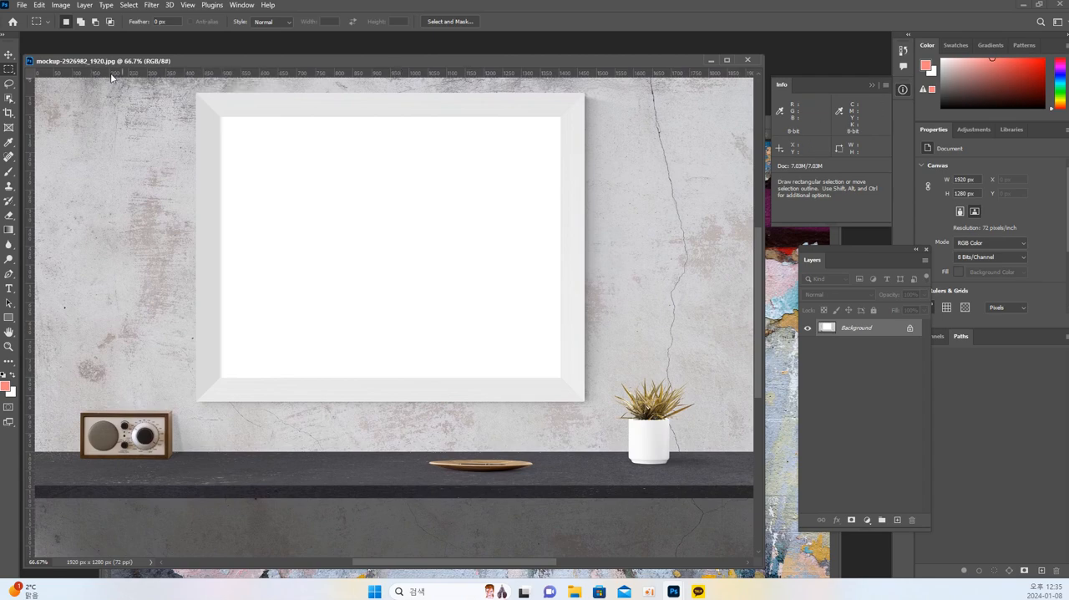
left_click(784, 420)
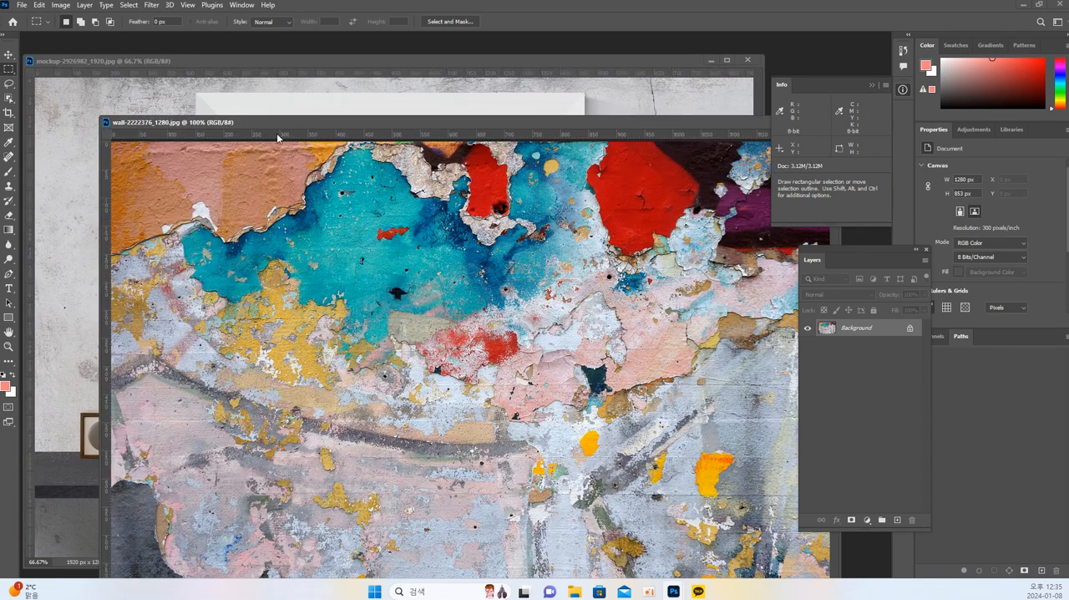
left_click_drag(253, 123, 324, 185)
Bring the mockup and wall windows to the front in turn to compare the two source images.
left_click(186, 110)
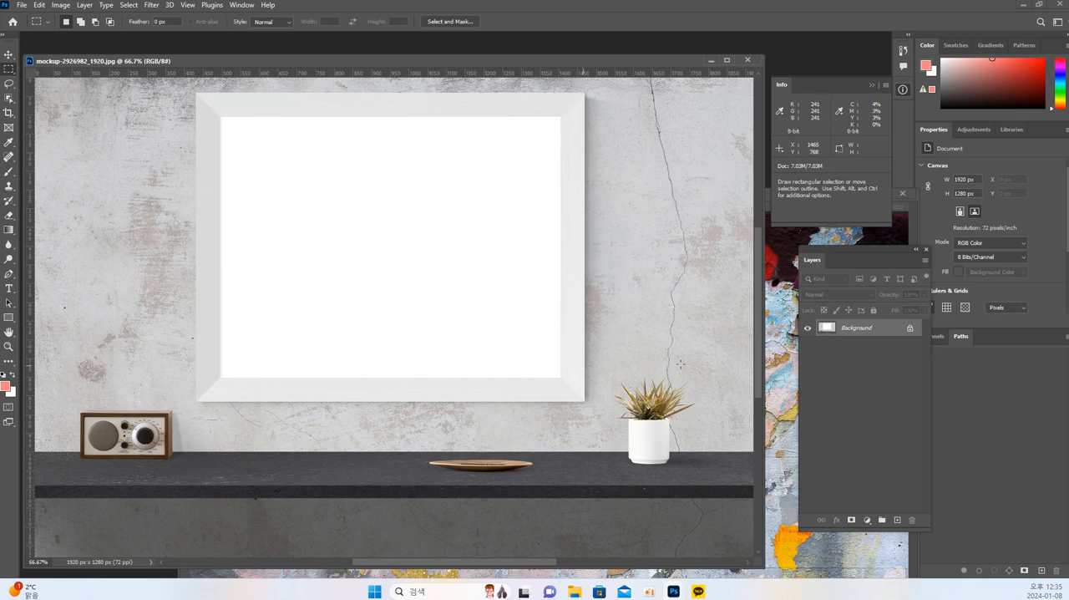
left_click(782, 343)
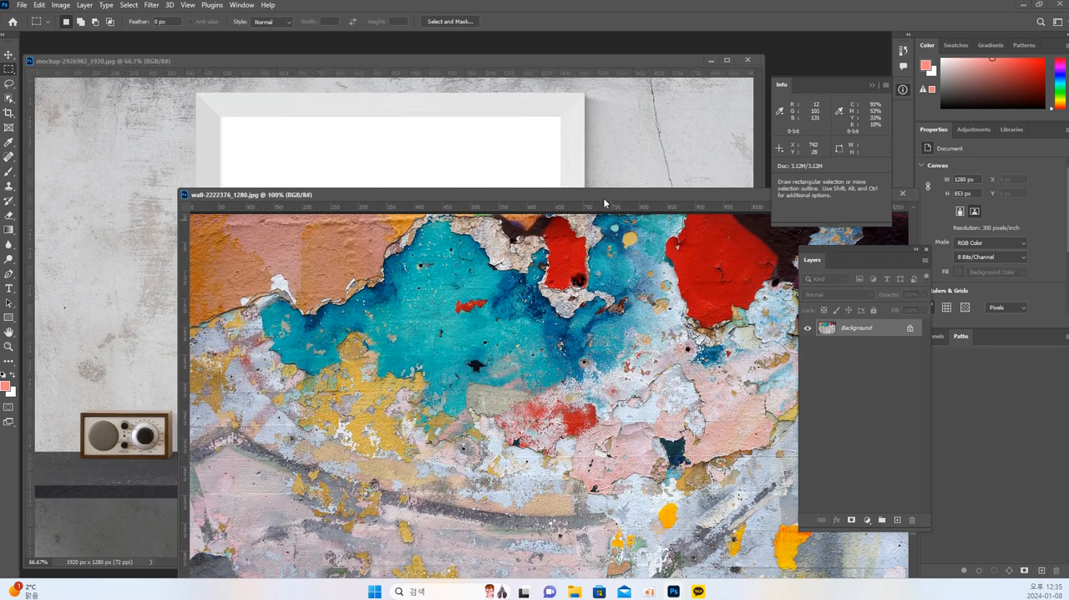
left_click(508, 157)
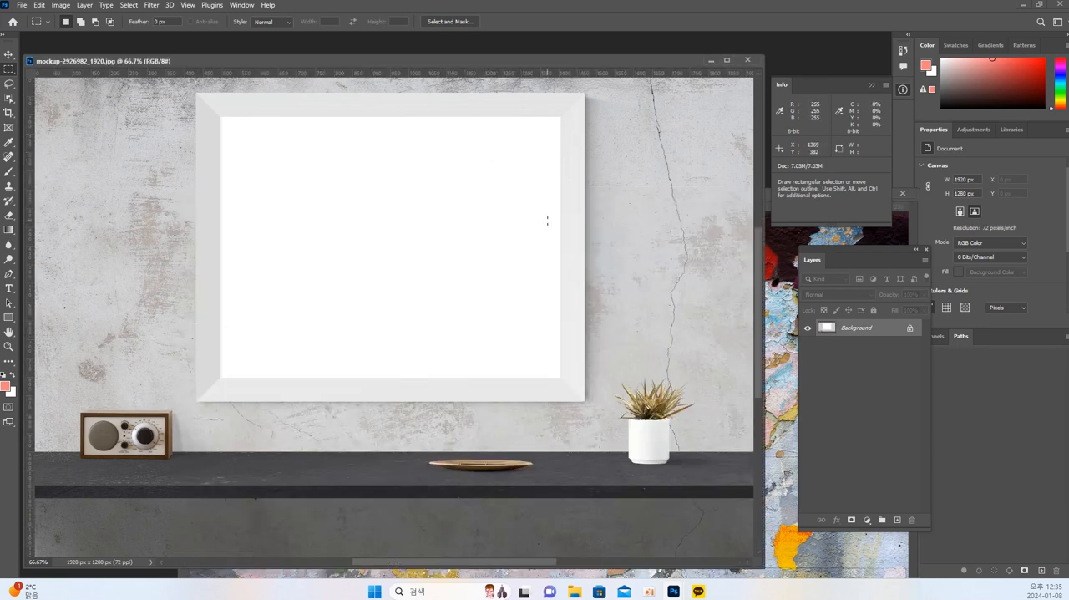
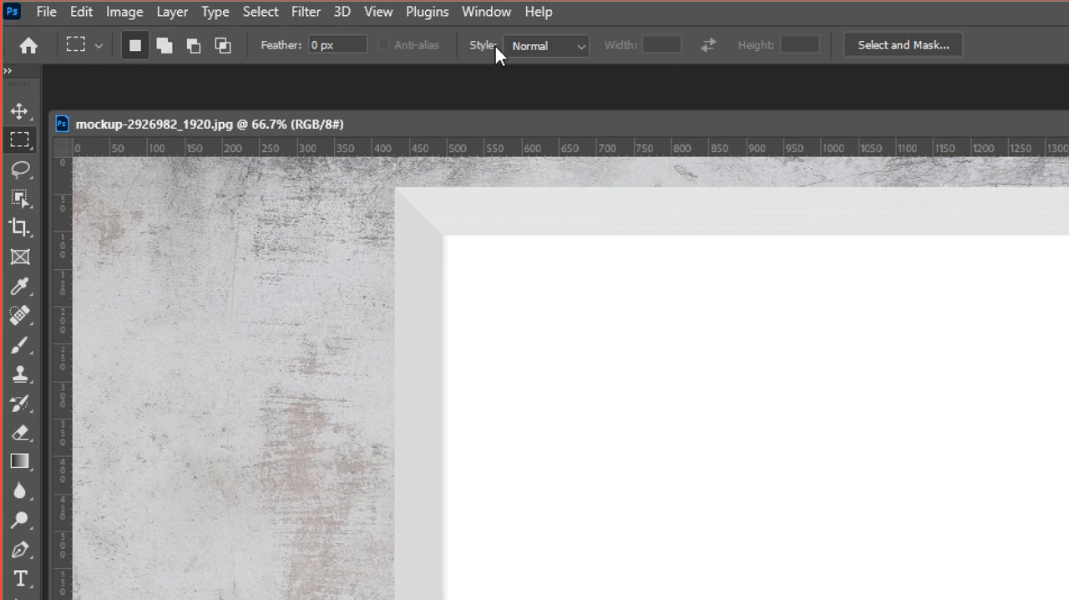
Compare the options of the Lasso, Object Selection, Crop, Eyedropper, Healing, Brush and Clone Stamp tools, returning to the Rectangular Marquee tool.
left_click(20, 170)
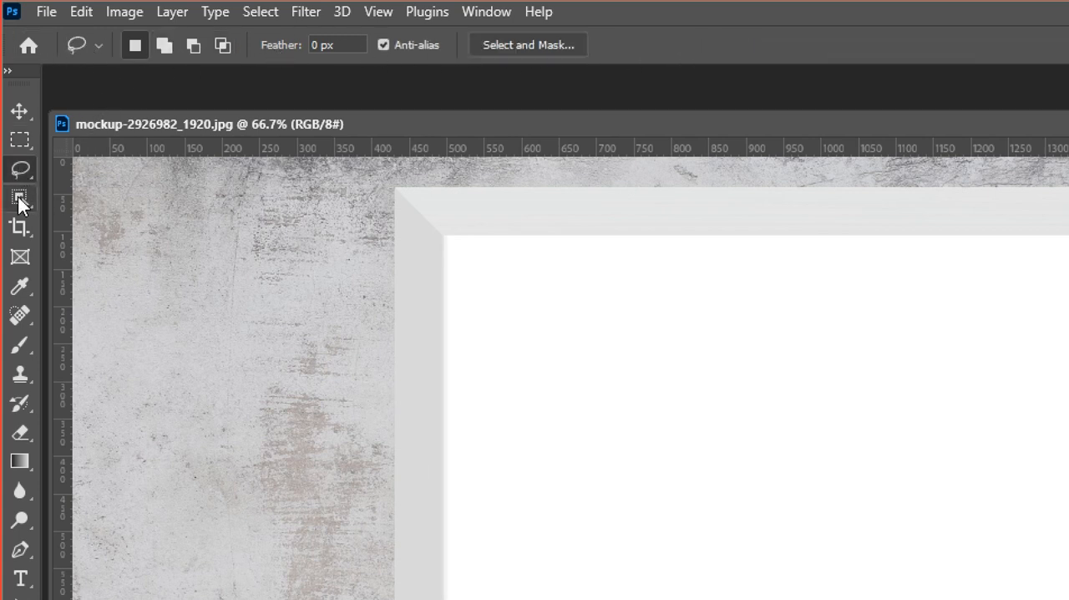
left_click(19, 197)
left_click(18, 228)
left_click(21, 287)
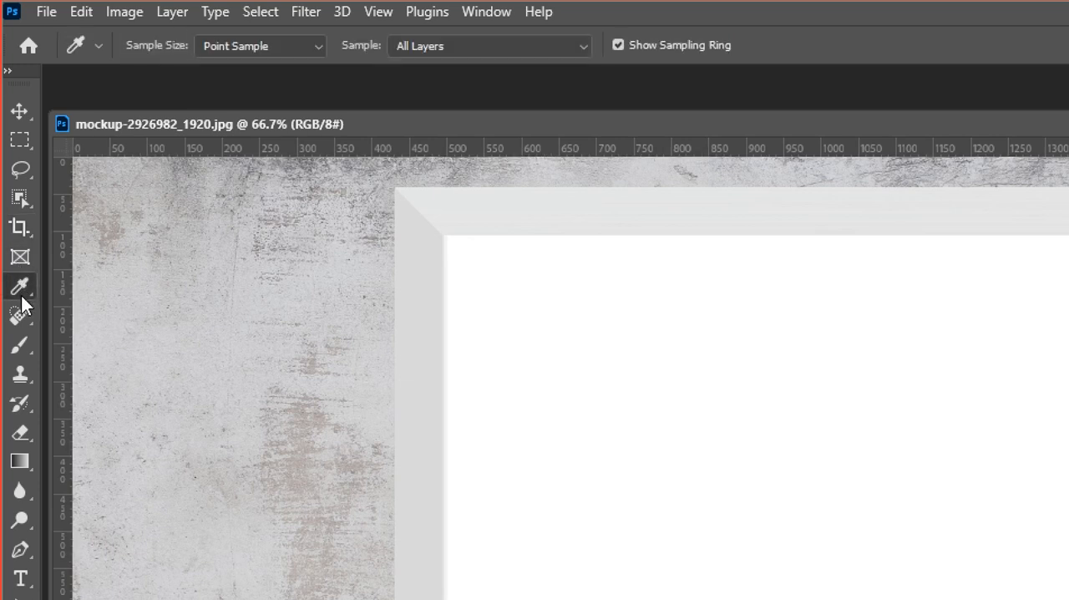
left_click(21, 319)
left_click(19, 345)
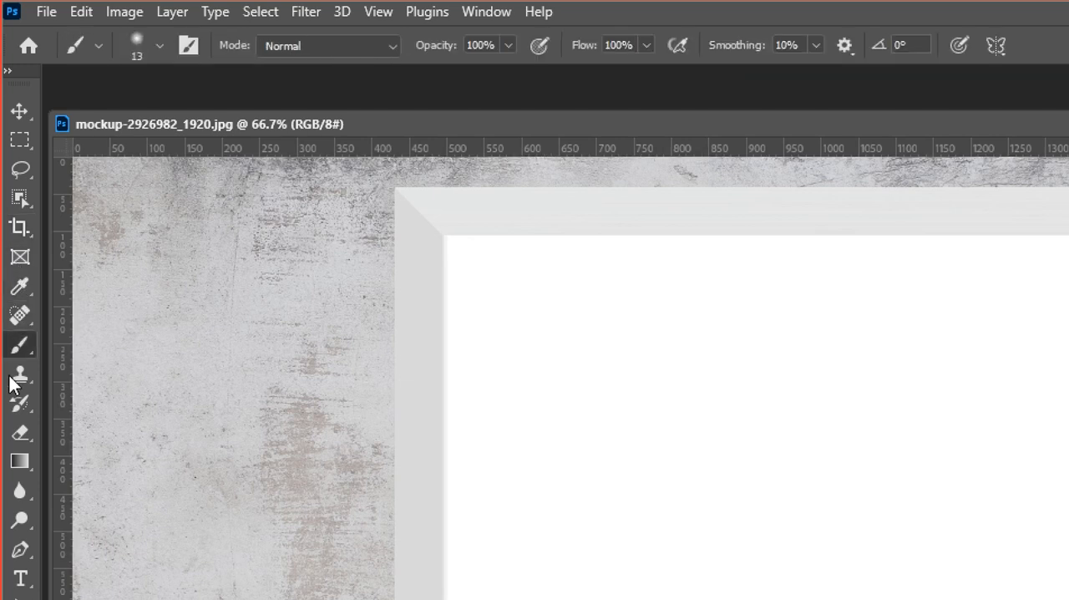
left_click(19, 376)
left_click(20, 139)
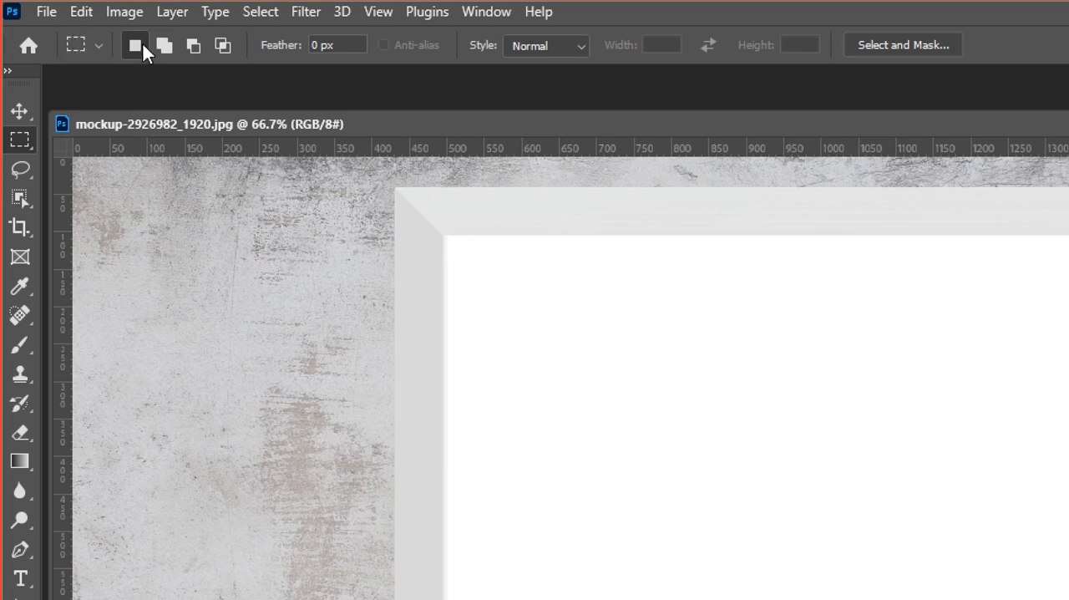
Compare the Rectangular Marquee's new, add and subtract selection modes.
left_click(194, 45)
left_click(135, 46)
left_click(165, 49)
left_click(134, 46)
left_click(140, 46)
left_click(166, 41)
left_click(131, 51)
left_click(163, 51)
Try rectangular selections inside the mockup frame, first unfeathered and again with a 10 px feather, deselecting each one.
left_click_drag(451, 232, 641, 415)
key("ctrl+d")
left_click(361, 45)
type("10")
left_click_drag(458, 249, 656, 429)
key("ctrl+d")
Try a rectangular selection inside the frame with a 20 px feather and deselect it.
left_click(346, 52)
type("20")
key("Return")
left_click_drag(502, 254, 712, 445)
left_click(514, 291)
Reset the feather to 0 px and select the frame's white interior with a rectangular marquee of about 913 x 700 px.
left_click(357, 42)
type("0")
key("Return")
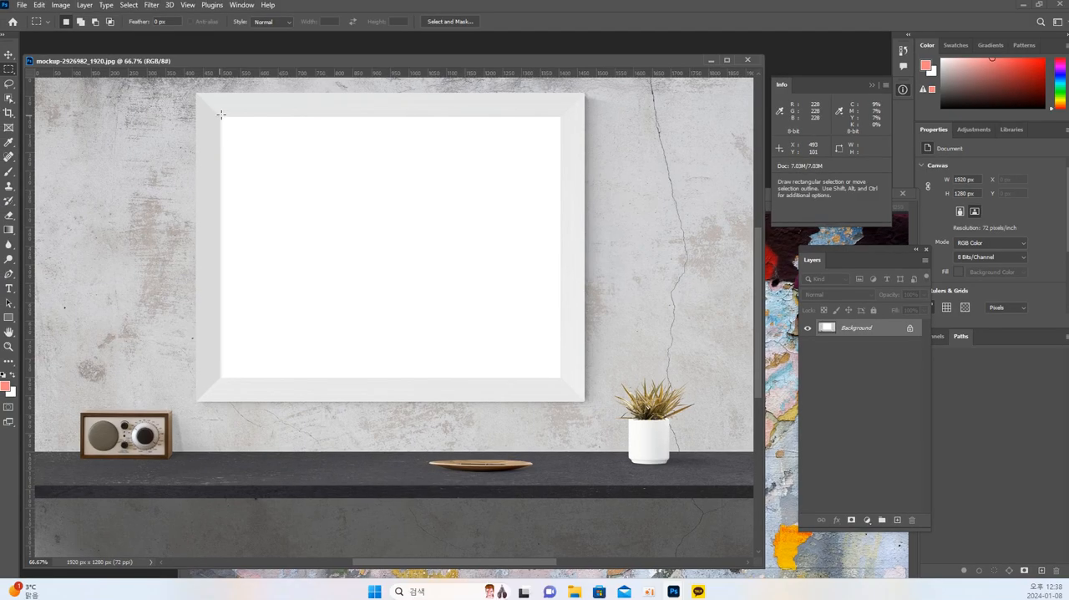
left_click_drag(221, 115, 561, 377)
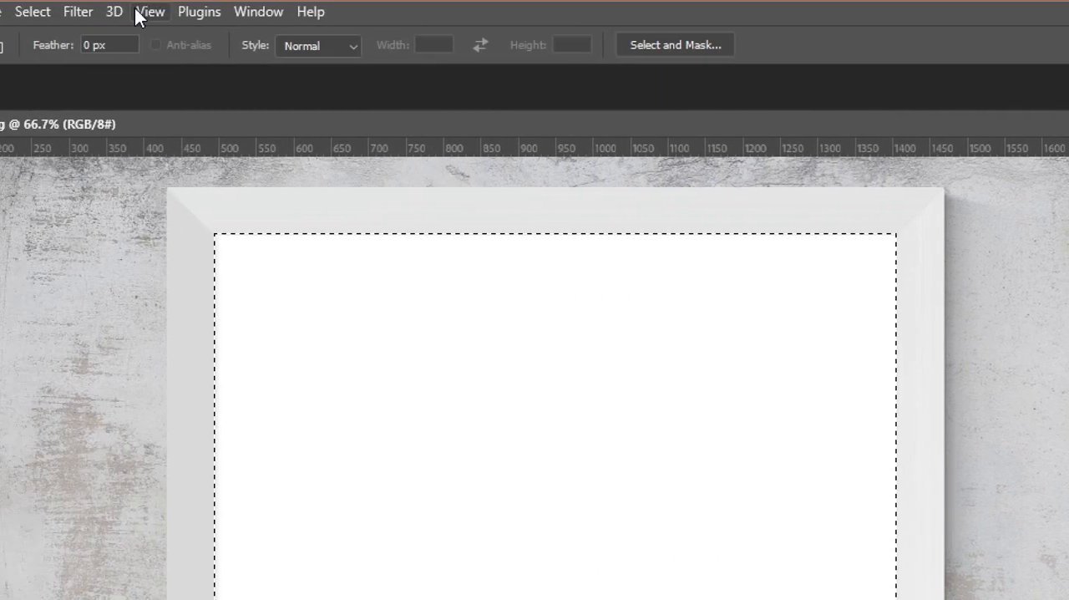
left_click(258, 11)
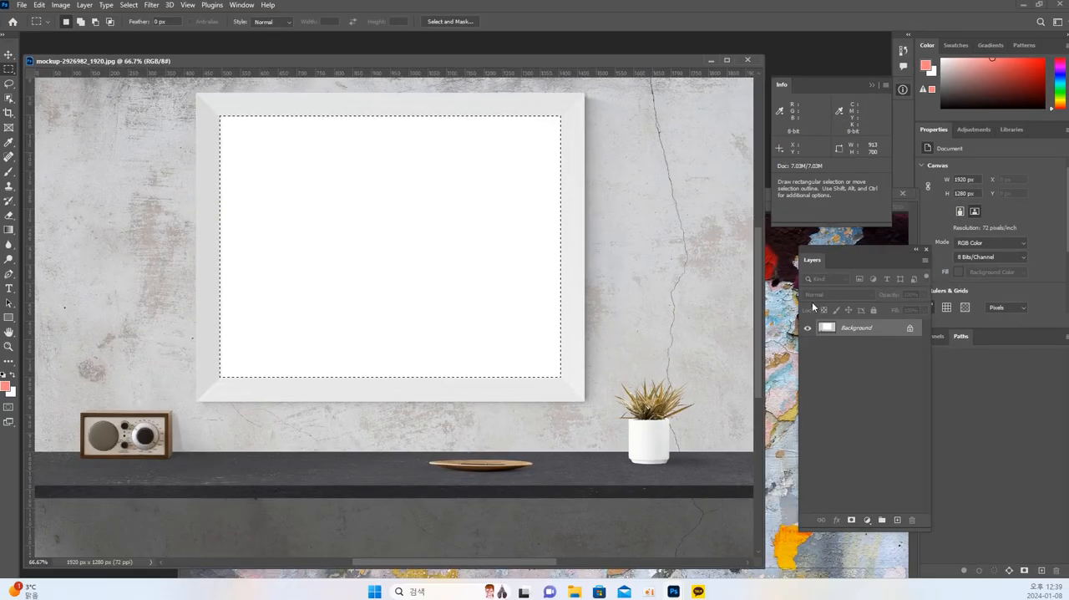
Bring the wall document in front of the mockup, move its window up over it, and open its Image Size settings.
left_click(781, 294)
left_click_drag(690, 197, 594, 127)
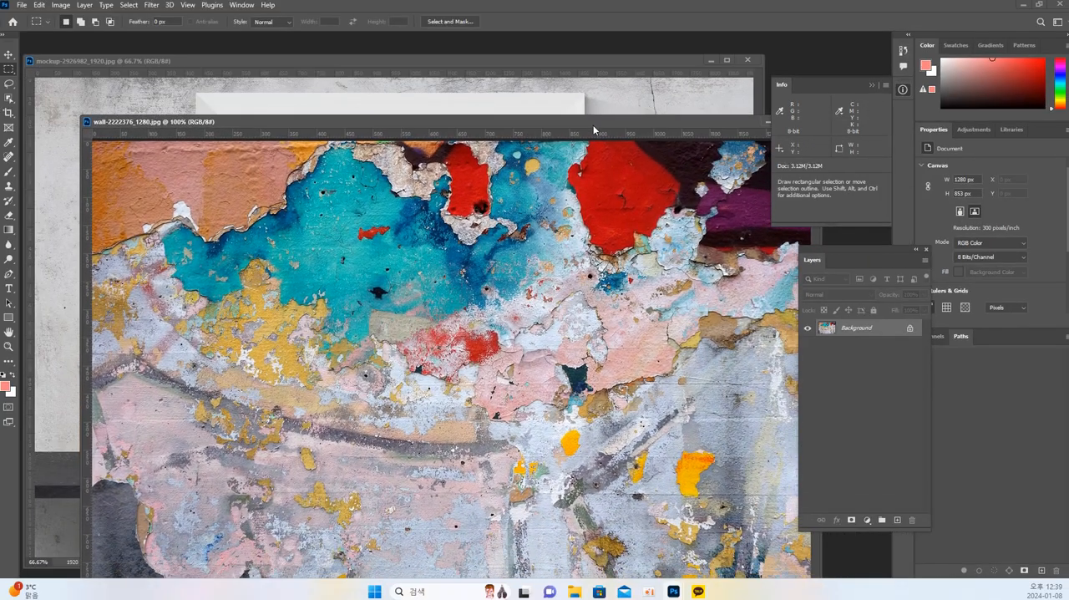
left_click_drag(377, 116, 372, 97)
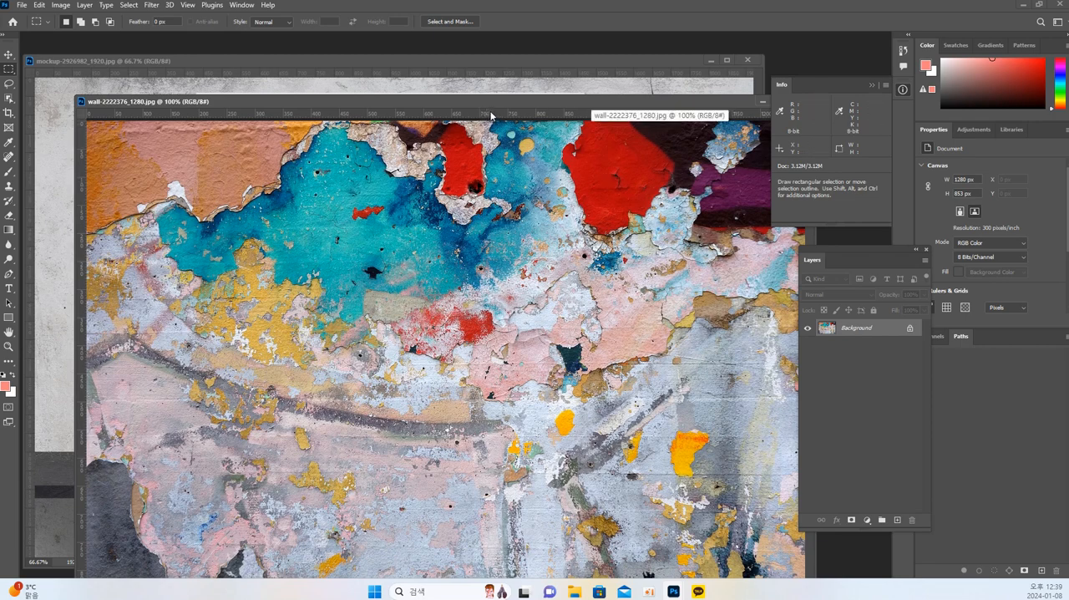
left_click_drag(491, 106, 491, 105)
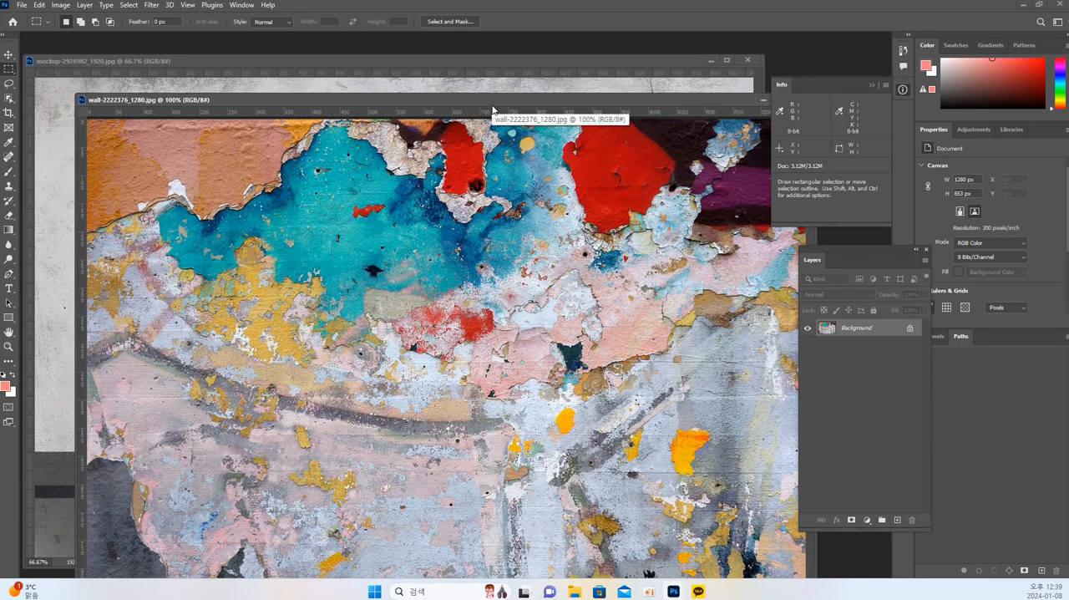
left_click_drag(492, 107, 467, 43)
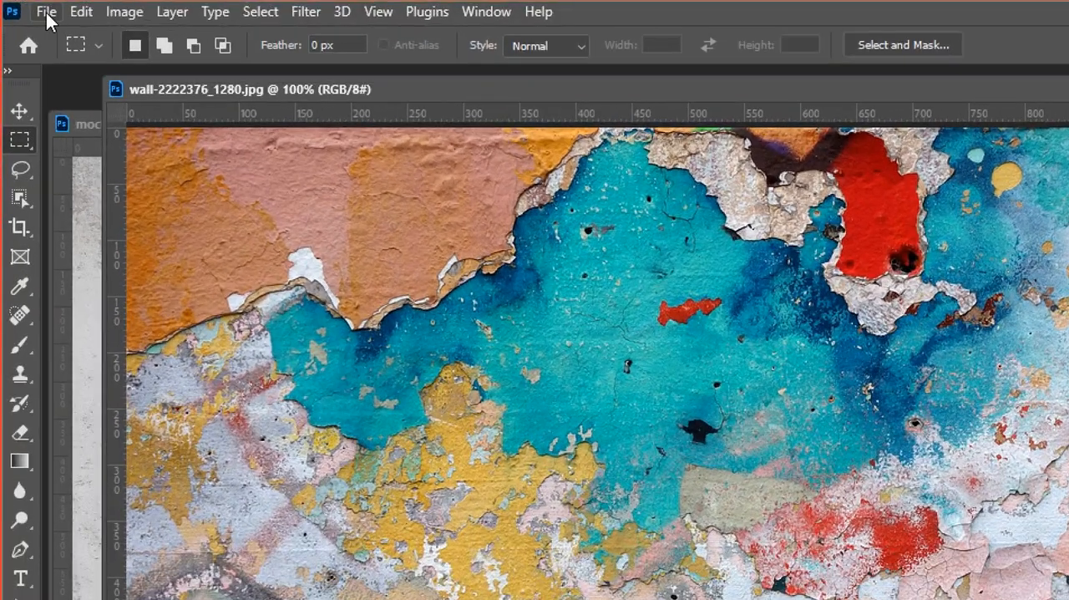
left_click(137, 13)
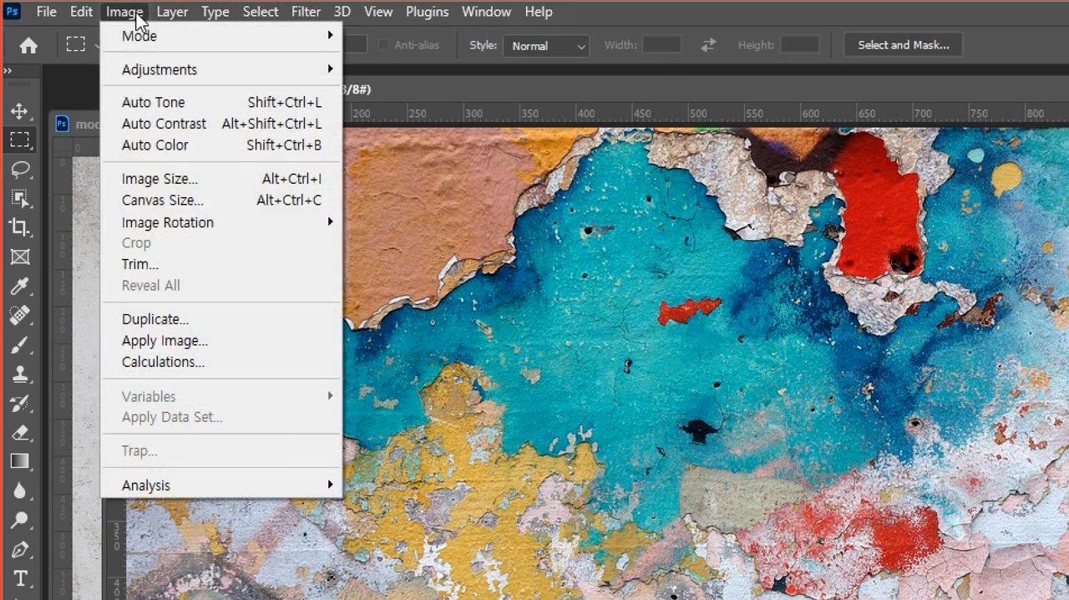
left_click(171, 184)
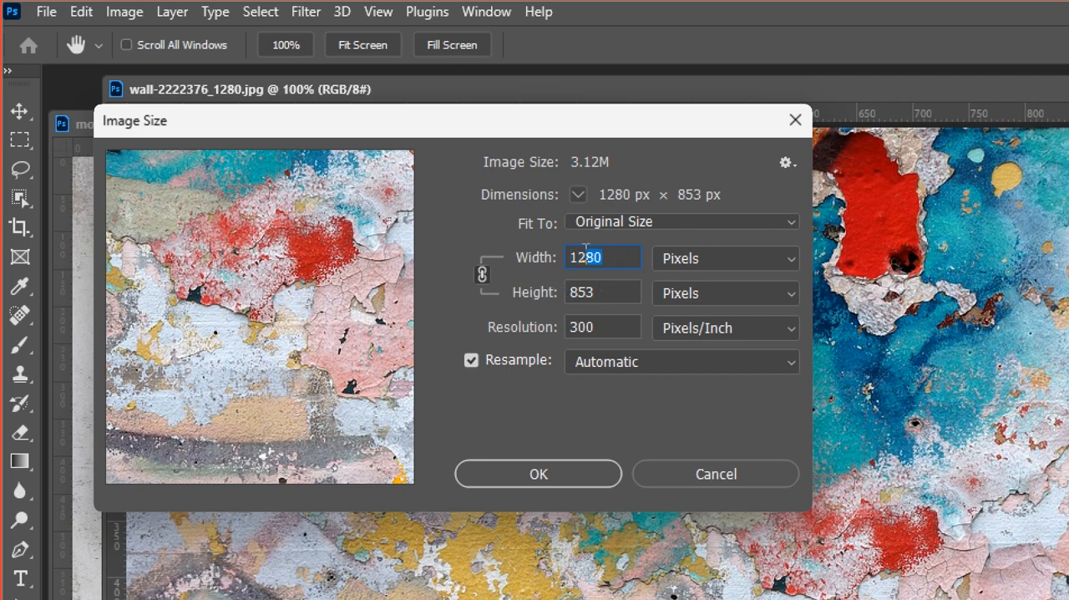
Try setting the wall image's width to 913 px with its proportions linked.
type("71")
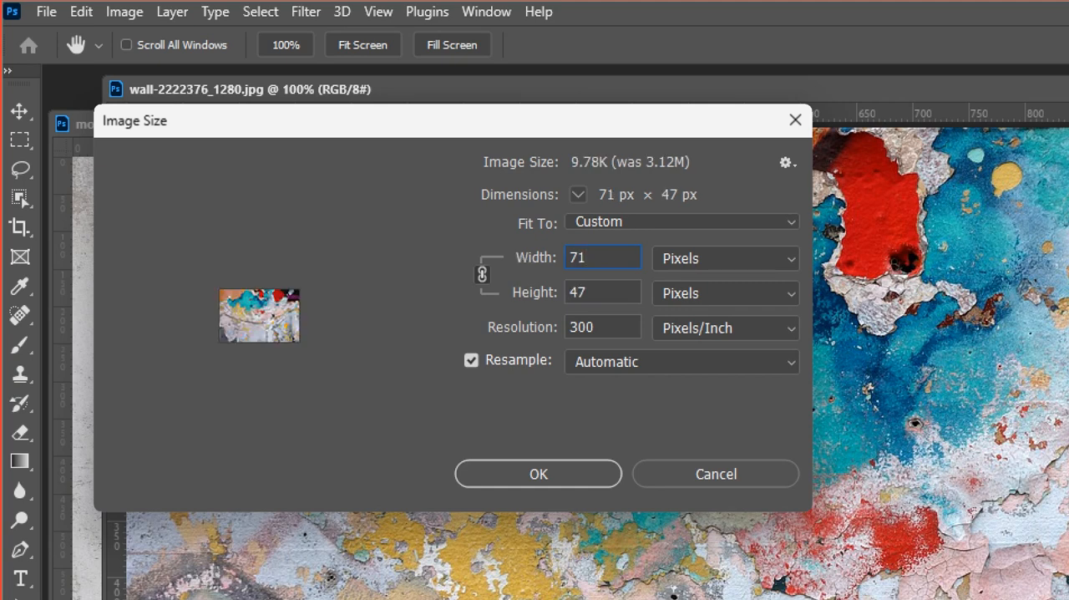
key("BackSpace")
key("BackSpace")
type("910")
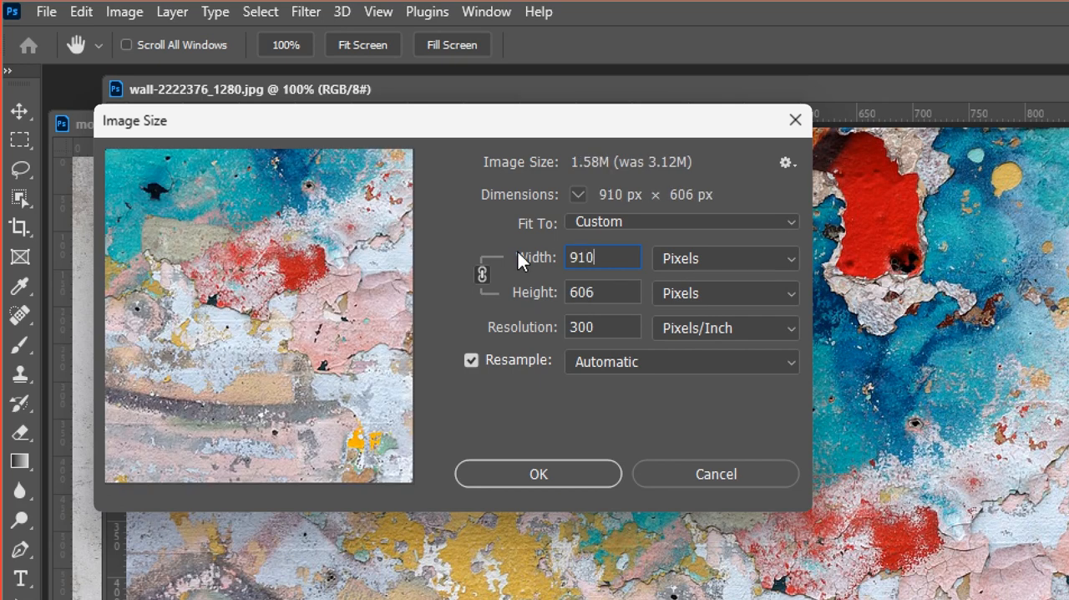
key("BackSpace")
type("3")
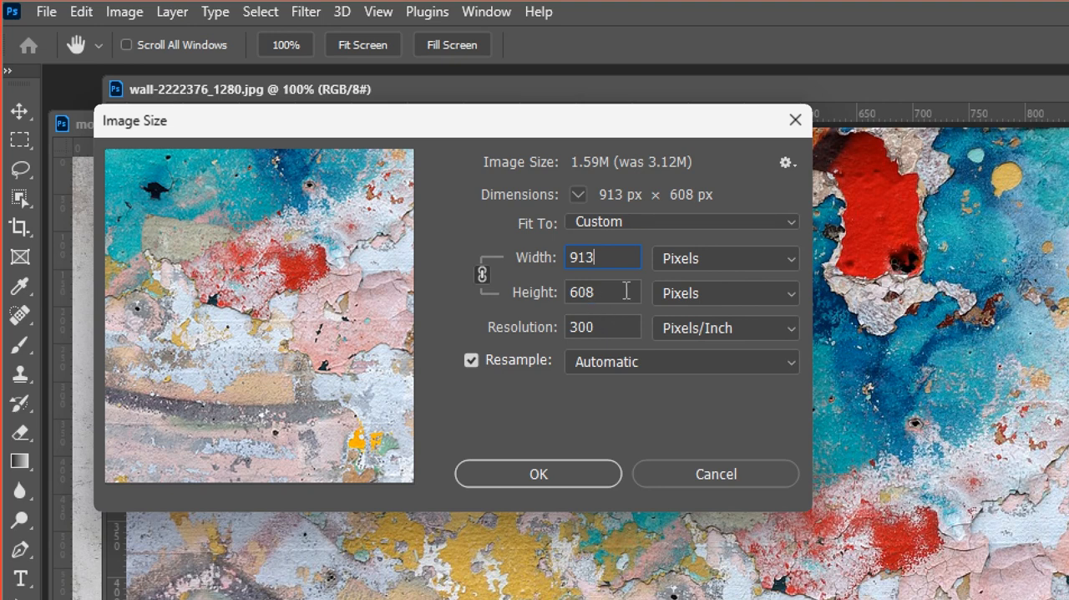
Set the wall image's height to 700 px with proportions linked and apply the resize.
double_click(594, 303)
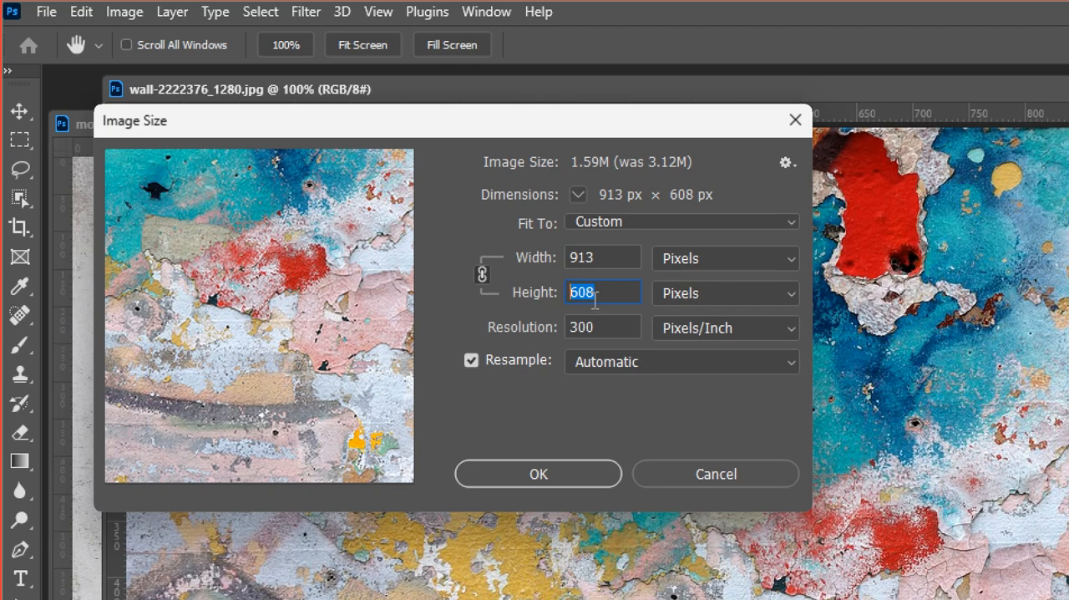
type("700")
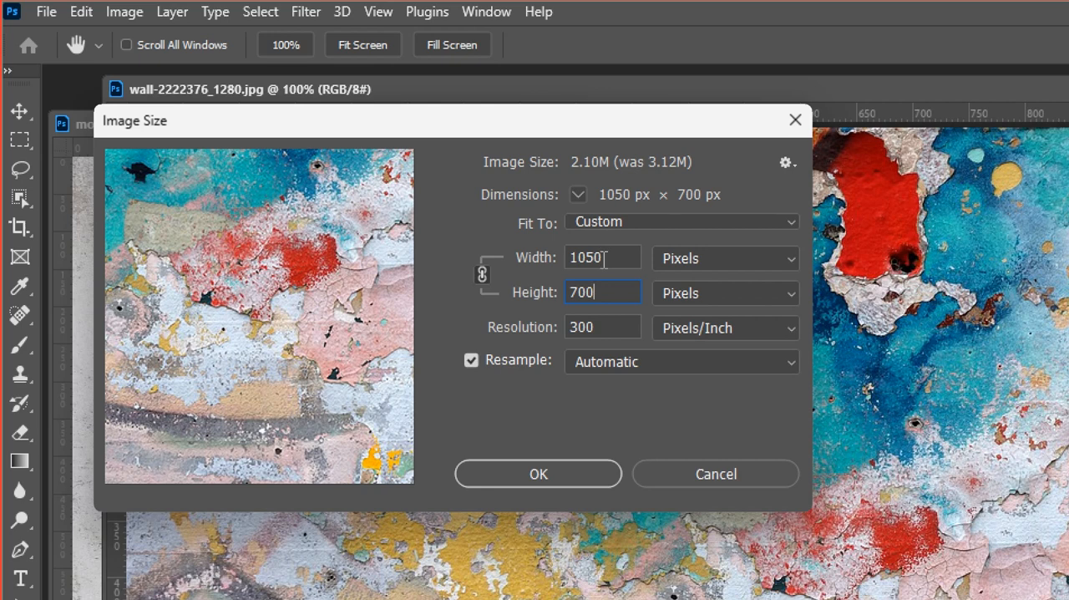
left_click(562, 473)
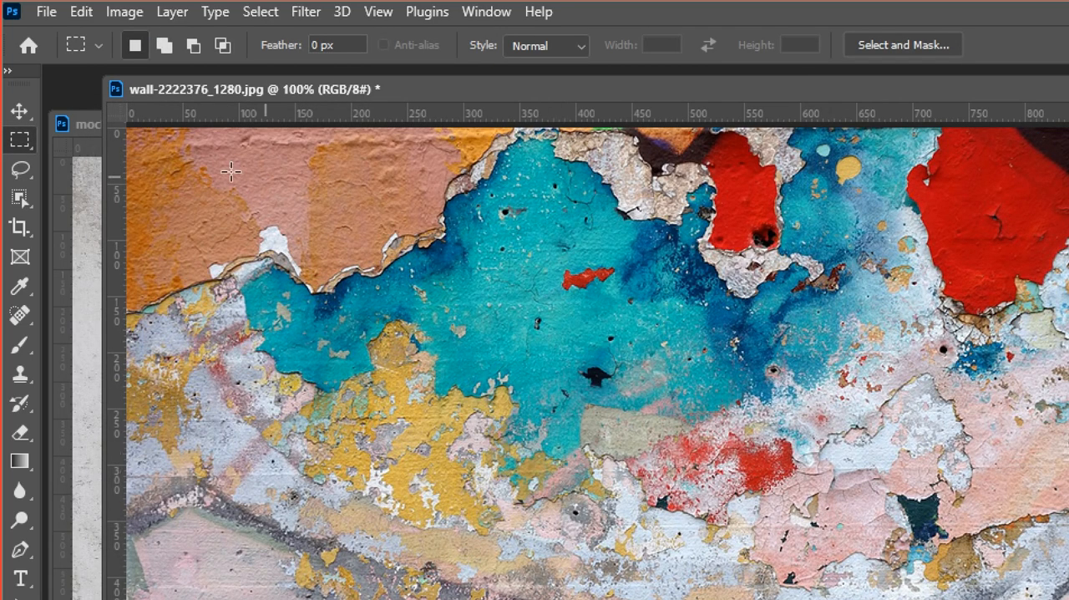
Reduce the wall image's canvas width to 913 px around the centre anchor, accepting the clipping.
left_click(120, 13)
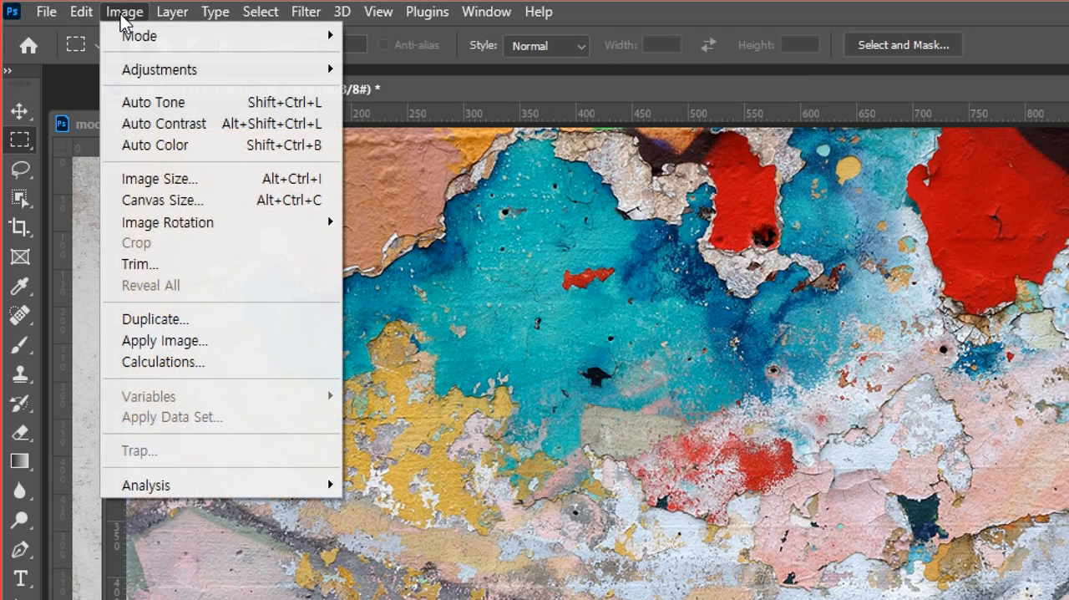
left_click(152, 200)
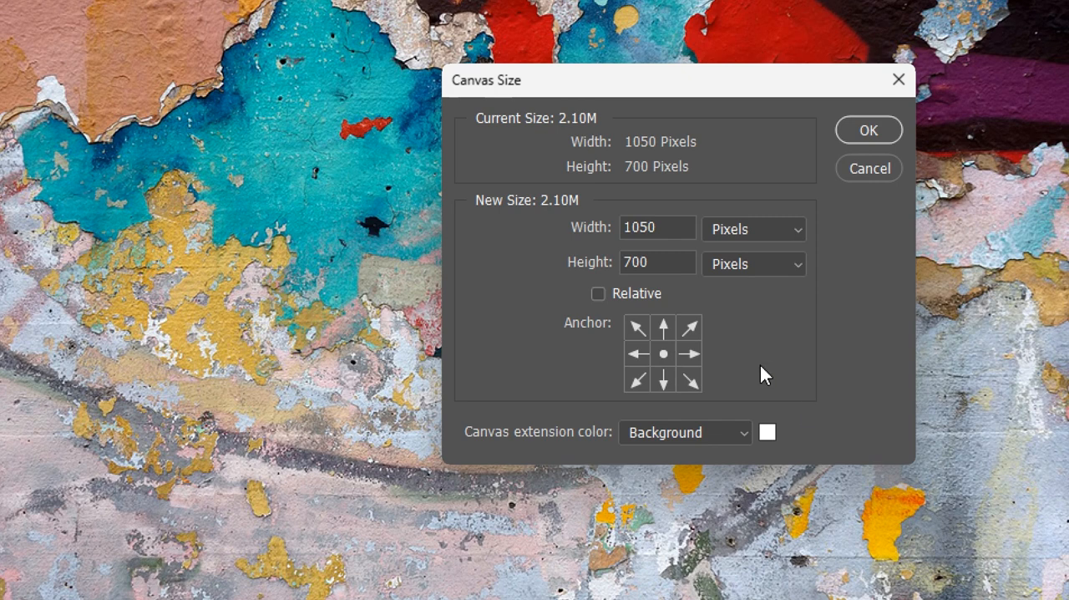
left_click_drag(677, 227, 592, 229)
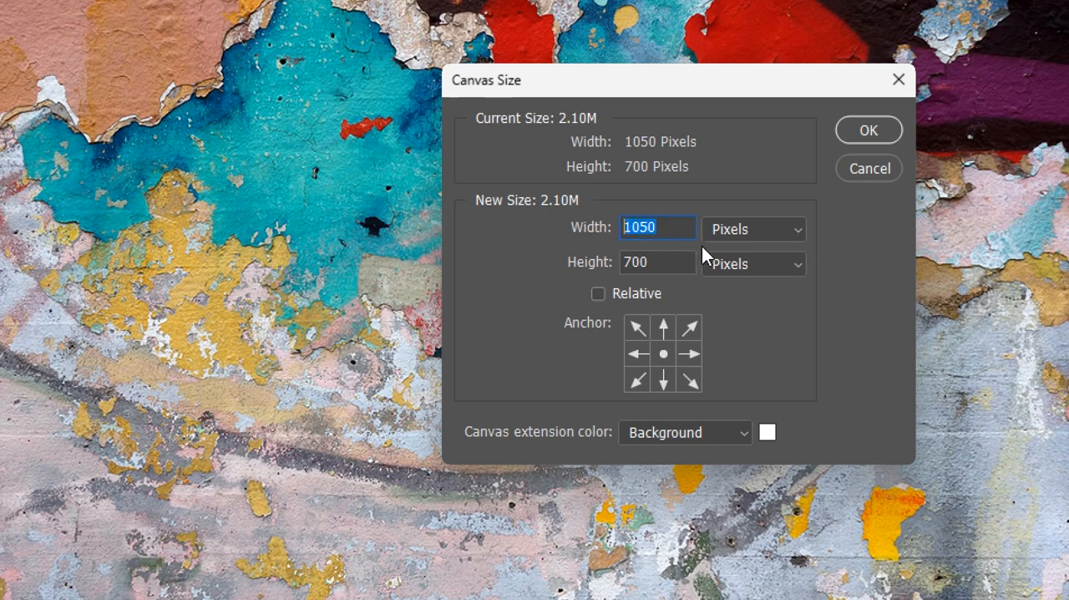
type("913")
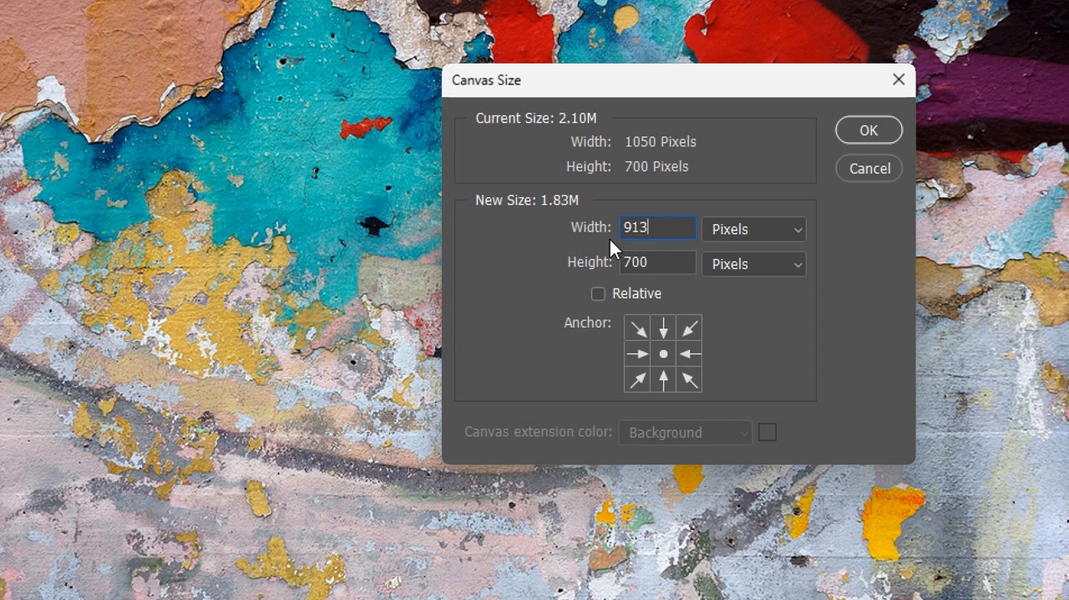
left_click(869, 133)
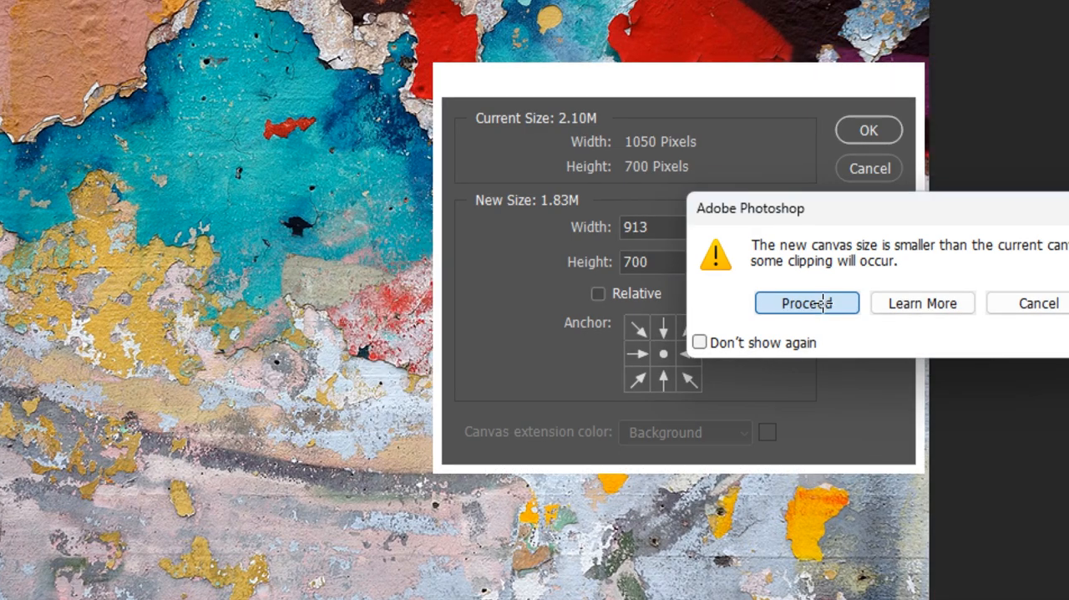
left_click(807, 303)
Move the wall window aside, bring the mockup to the front and deselect the frame area.
left_click_drag(140, 44, 376, 127)
left_click_drag(349, 207, 452, 225)
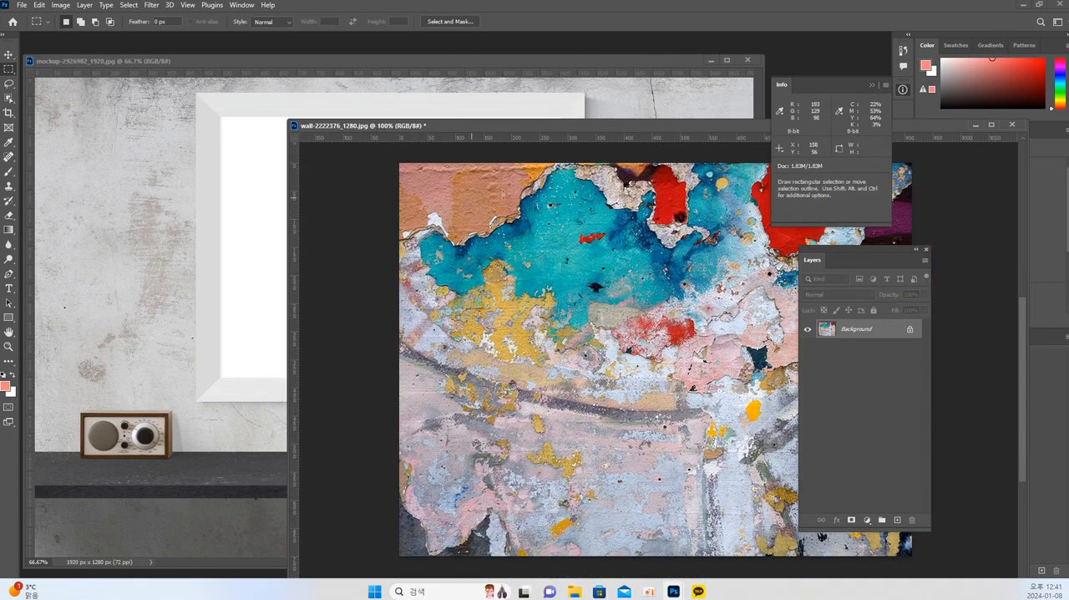
left_click(260, 203)
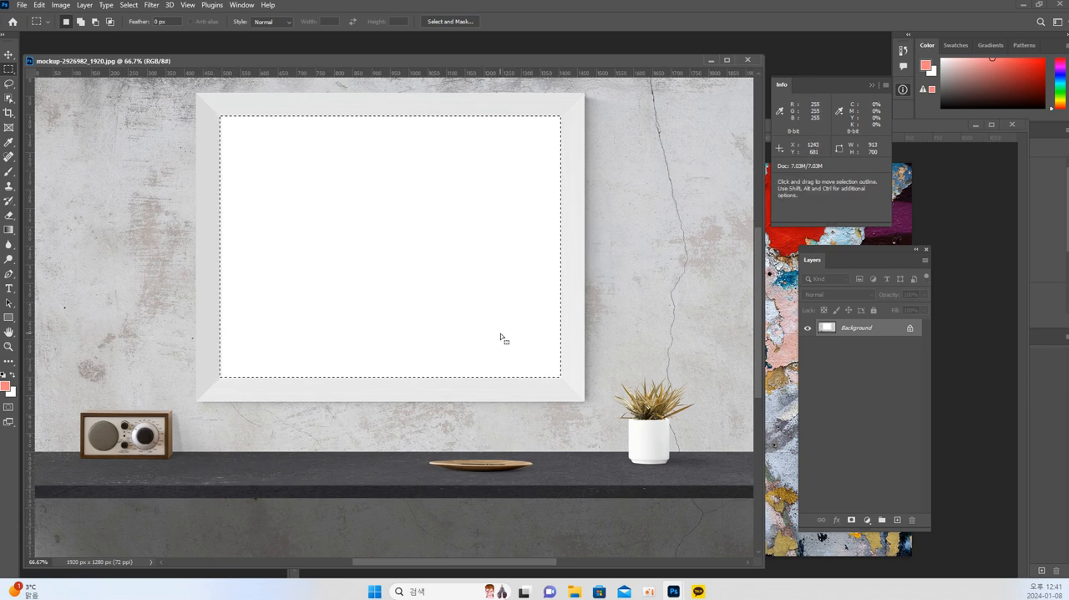
left_click(405, 159)
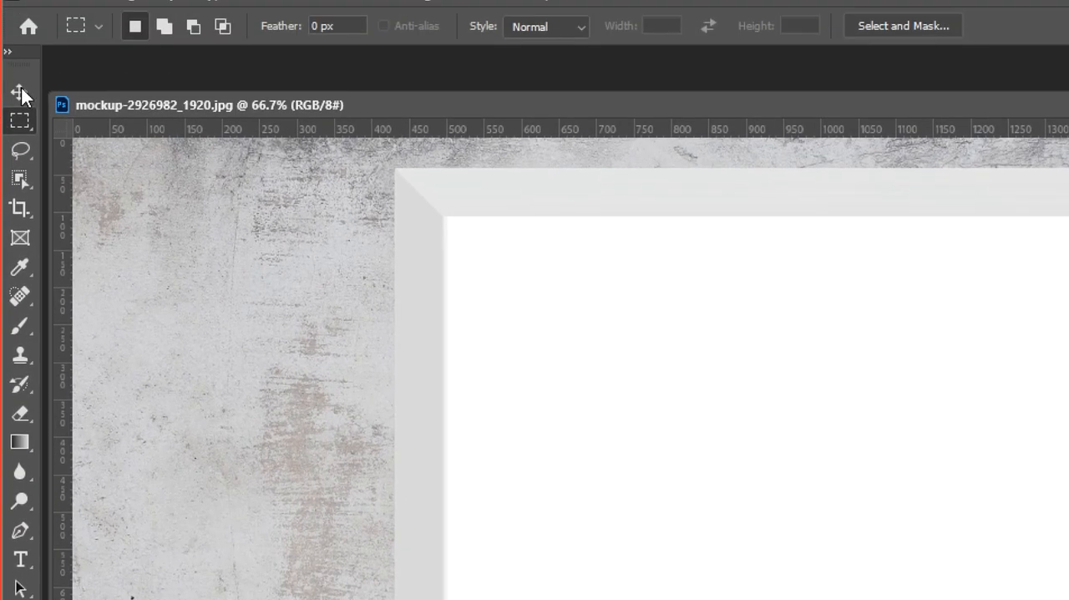
Copy the wall image into the mockup document with the Move tool and position it inside the white frame.
left_click(8, 53)
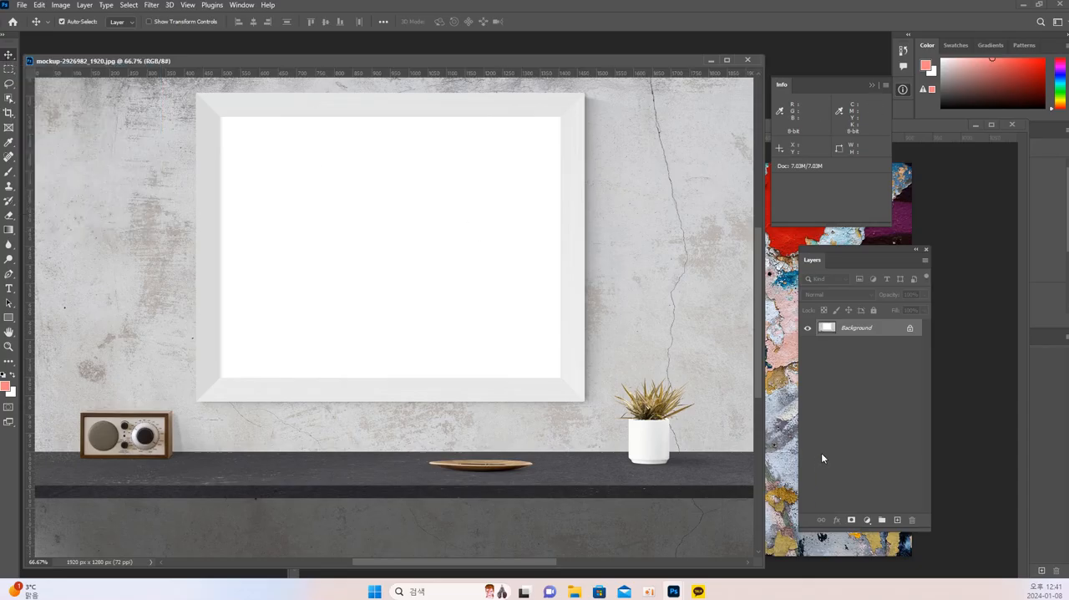
left_click(821, 452)
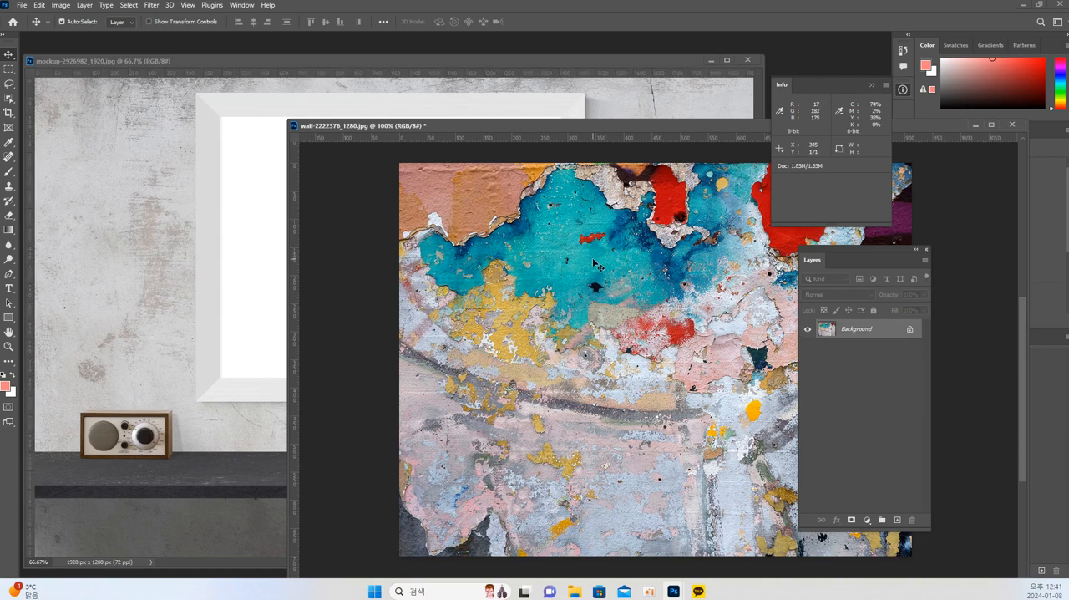
left_click_drag(595, 265, 253, 238)
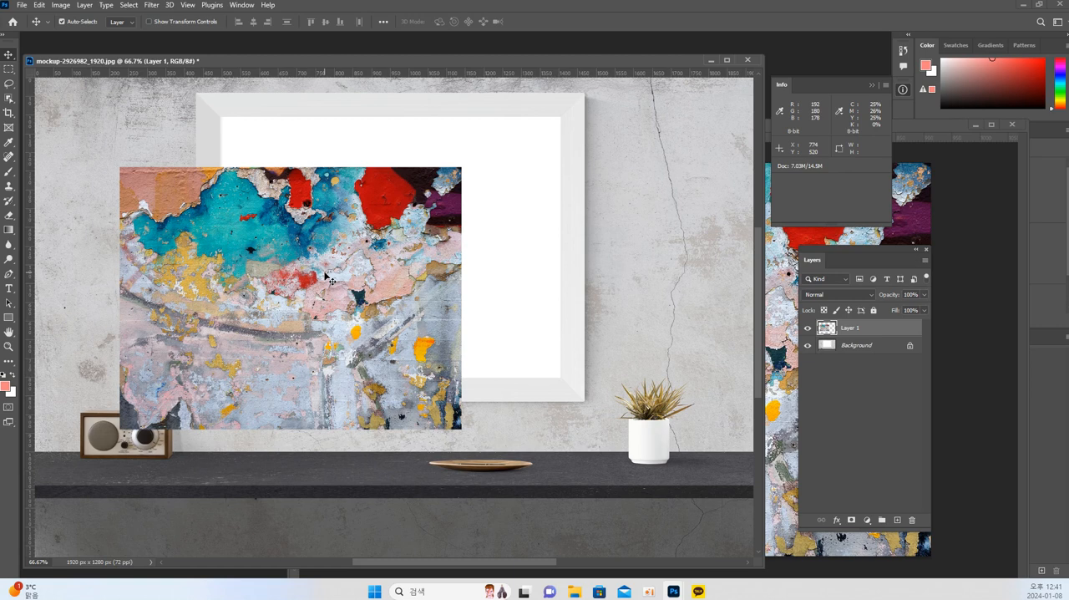
left_click_drag(326, 277, 369, 228)
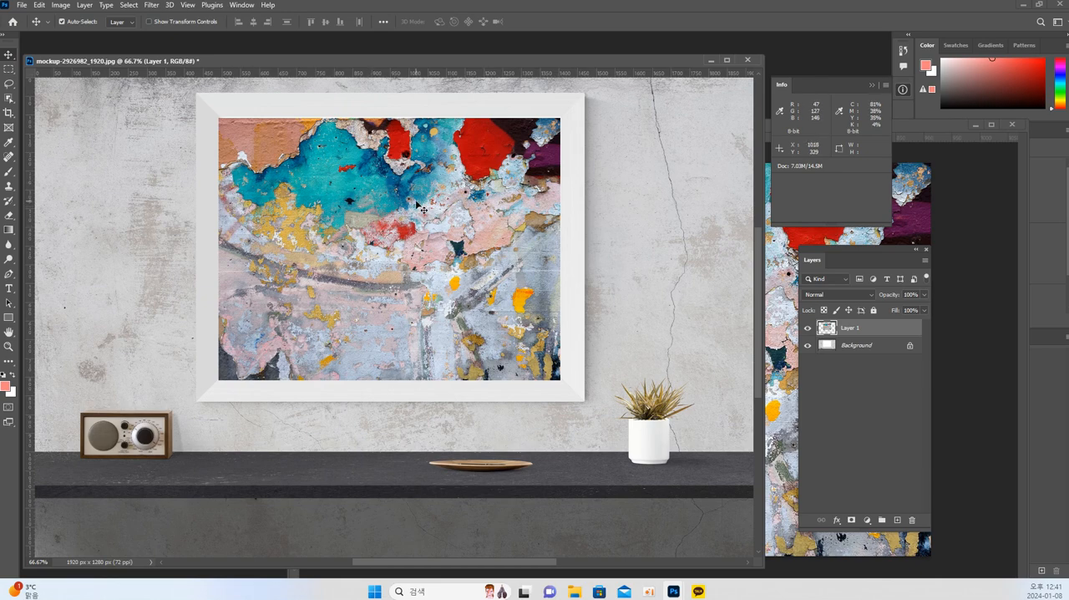
Close the wall image without saving its changes and adjust the mockup window's position.
left_click_drag(190, 61, 198, 52)
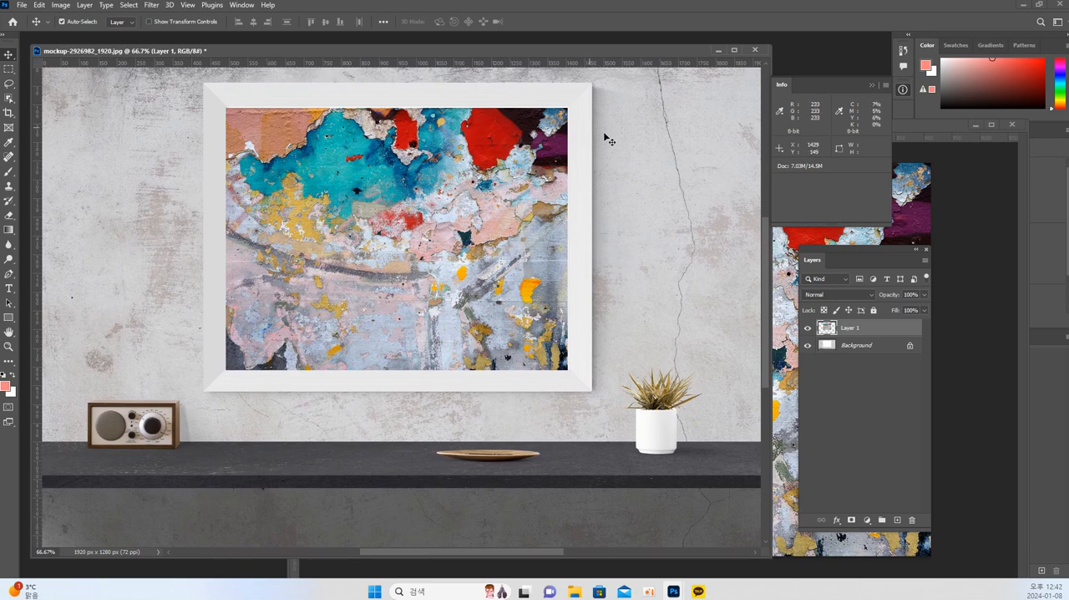
left_click(957, 231)
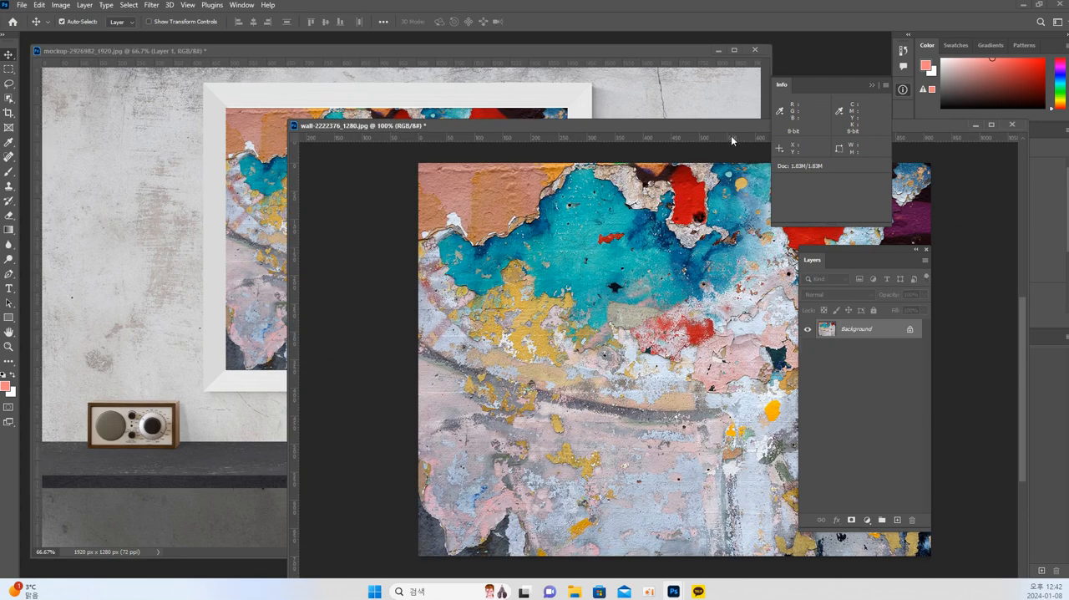
left_click_drag(730, 127, 494, 125)
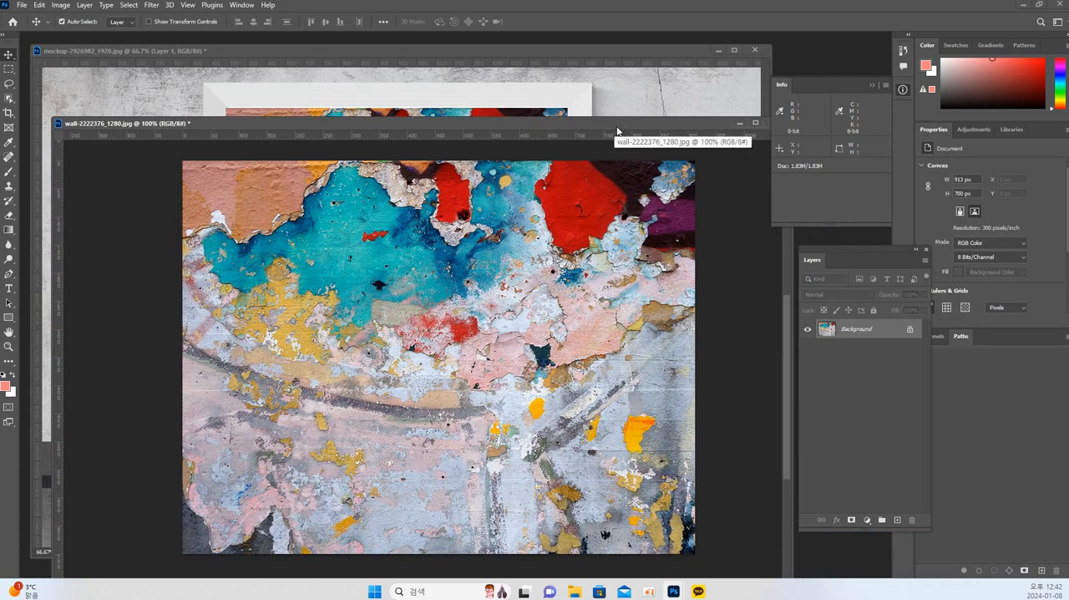
left_click_drag(618, 124, 468, 116)
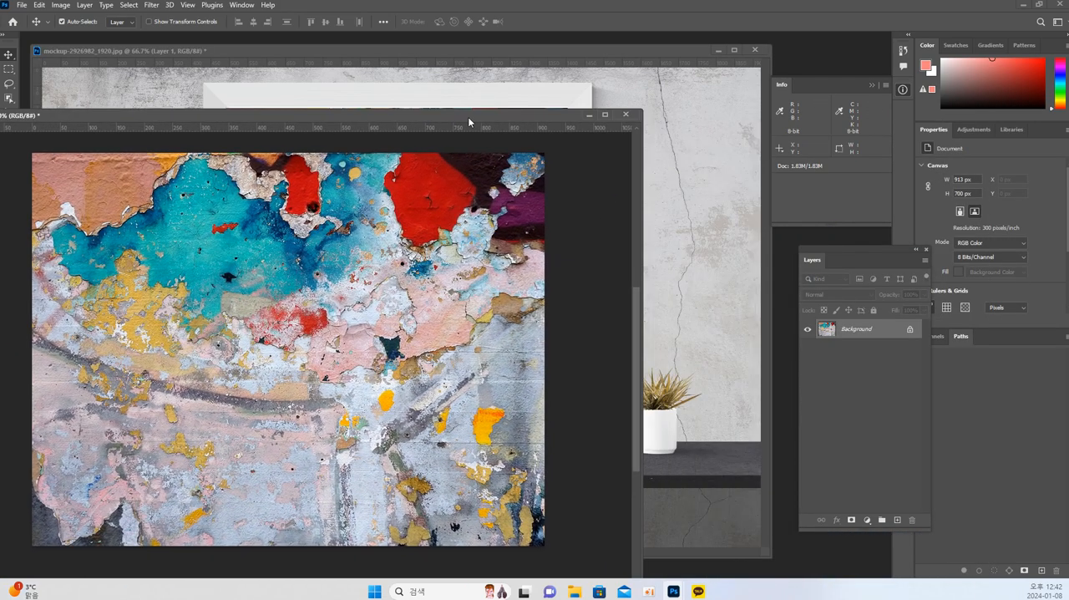
left_click(625, 115)
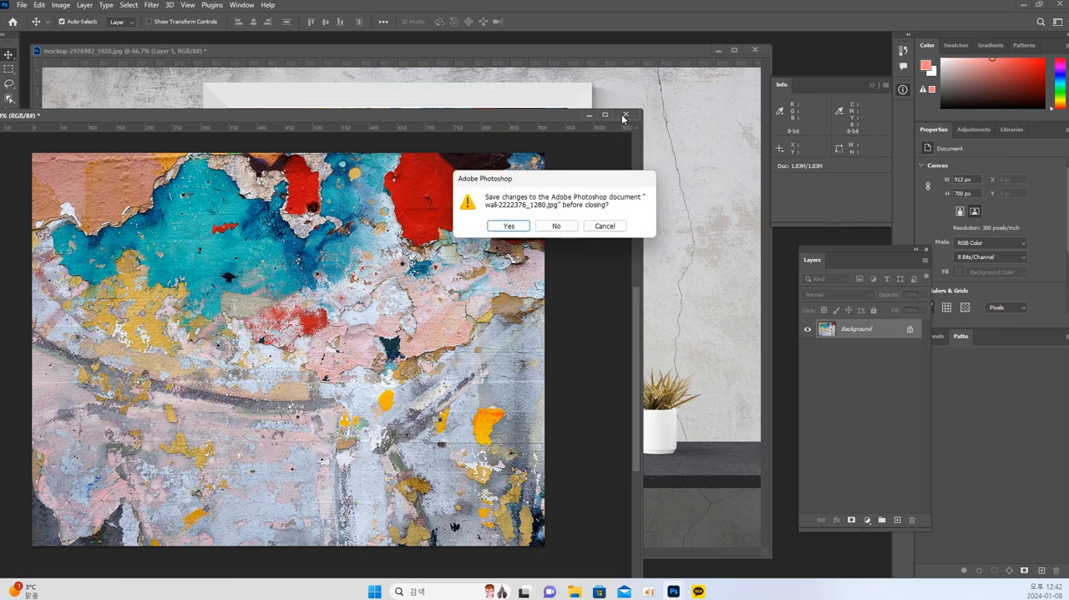
left_click(556, 227)
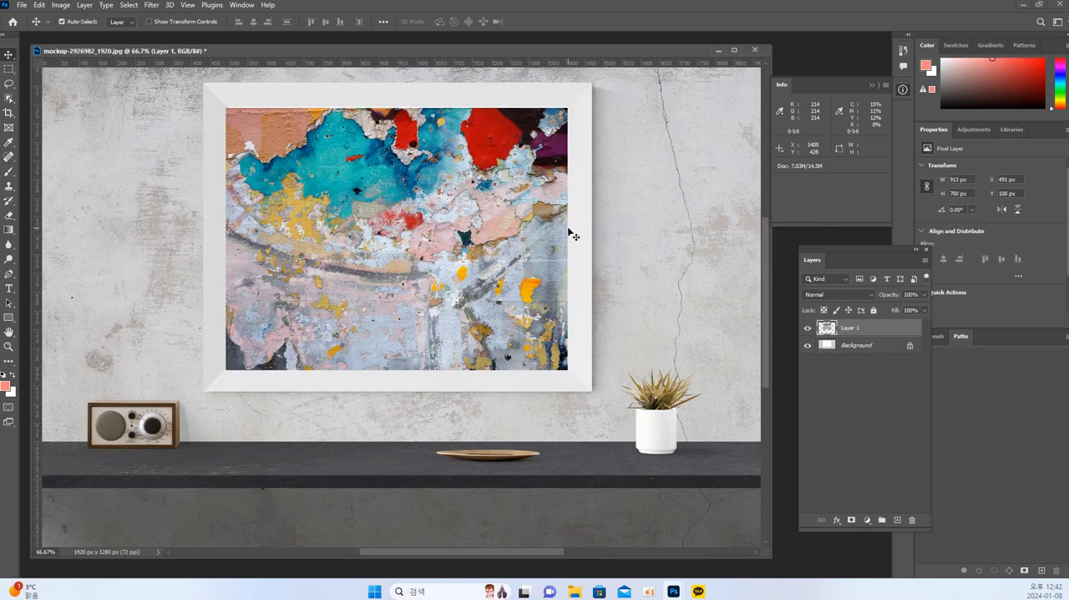
left_click_drag(395, 54, 403, 50)
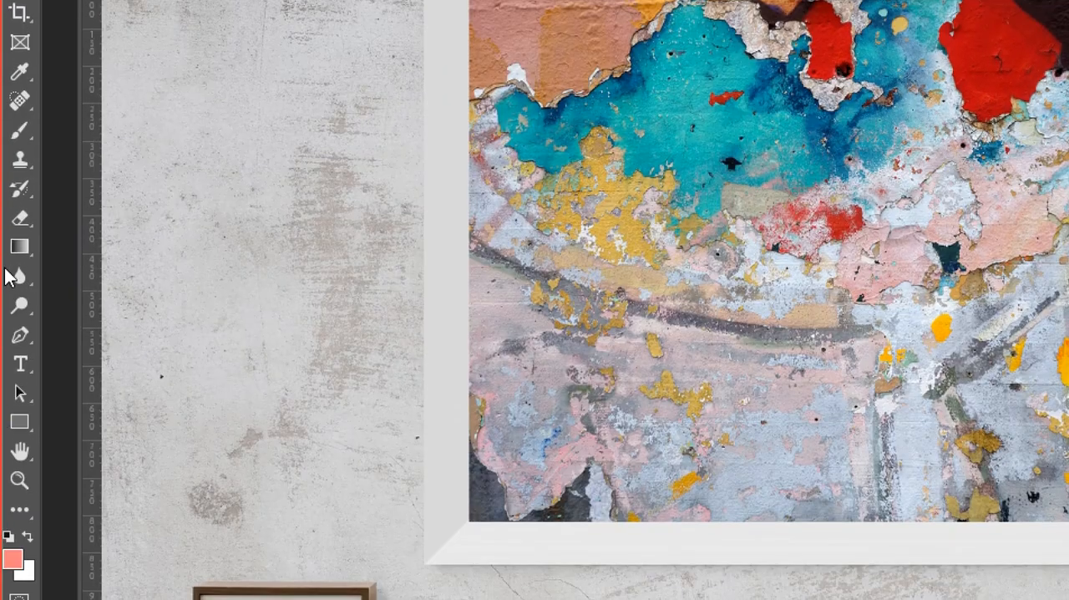
Add a horizontal text line containing the person's full name on the wall just below the frame.
left_click(20, 374)
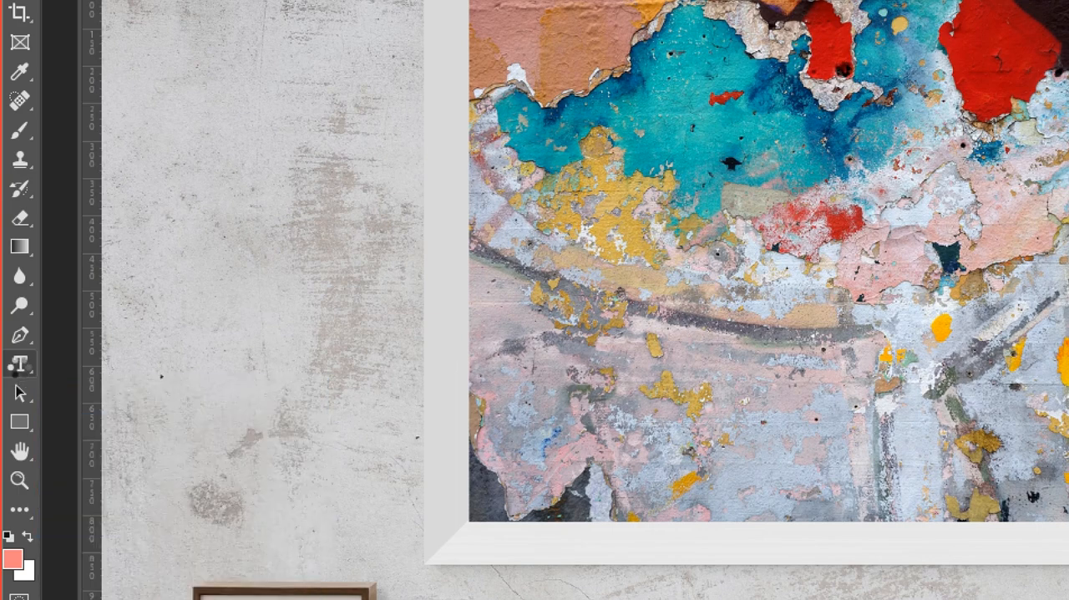
left_click(20, 370)
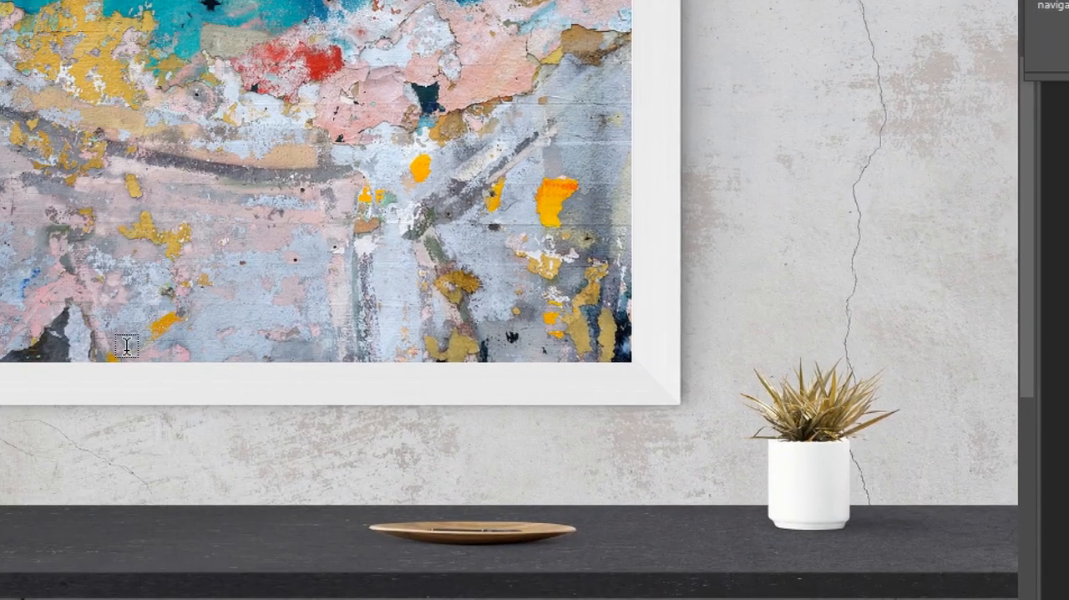
left_click(321, 442)
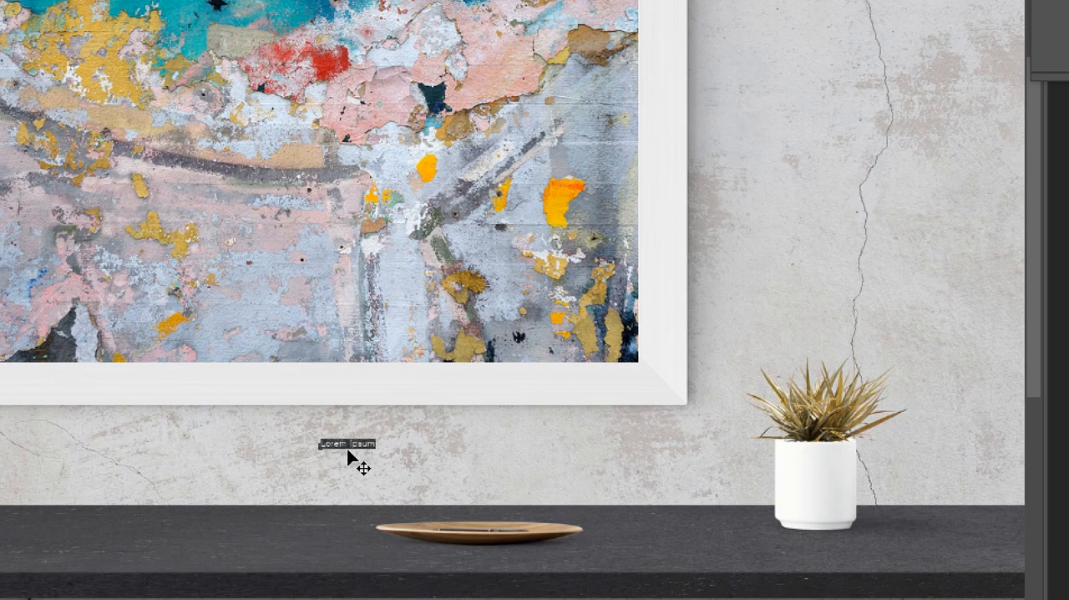
key("BackSpace")
type("P")
key("BackSpace")
type("remium")
key("BackSpace")
key("BackSpace")
key("BackSpace")
key("BackSpace")
key("BackSpace")
key("BackSpace")
type("text")
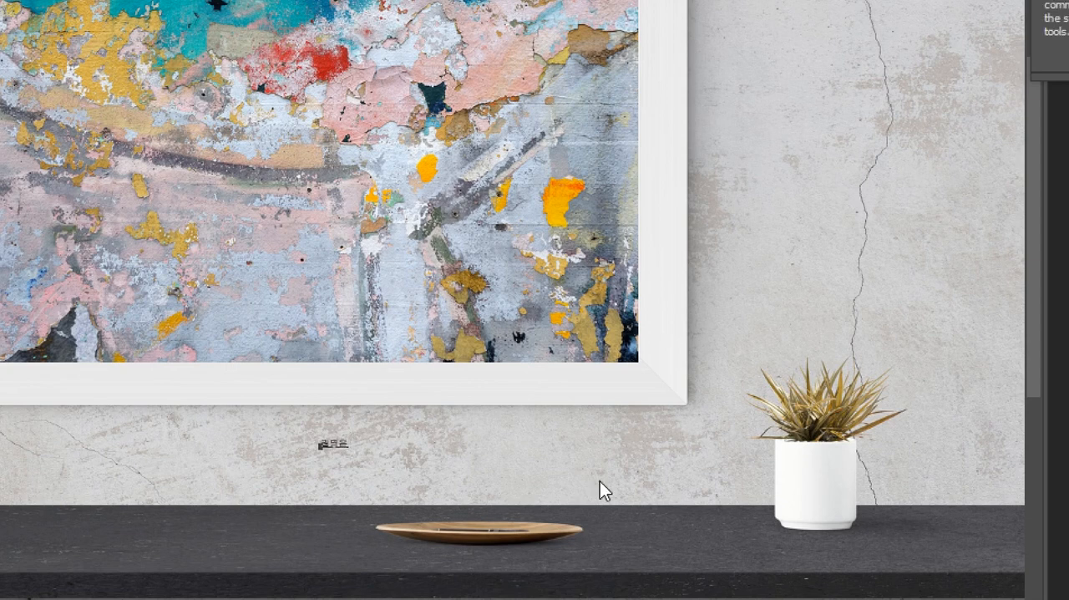
left_click(344, 442)
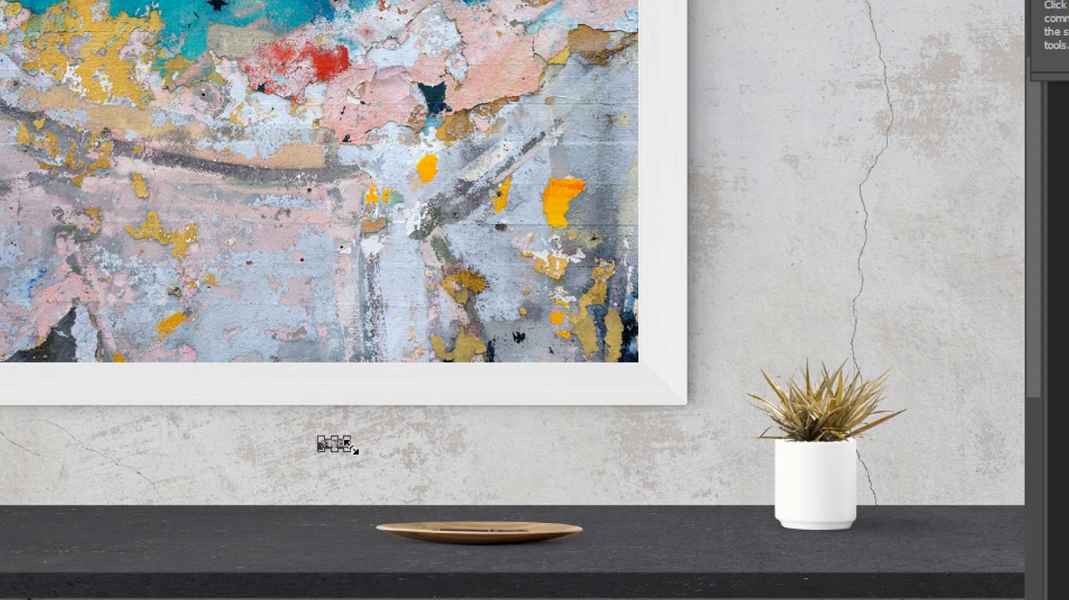
key("Escape")
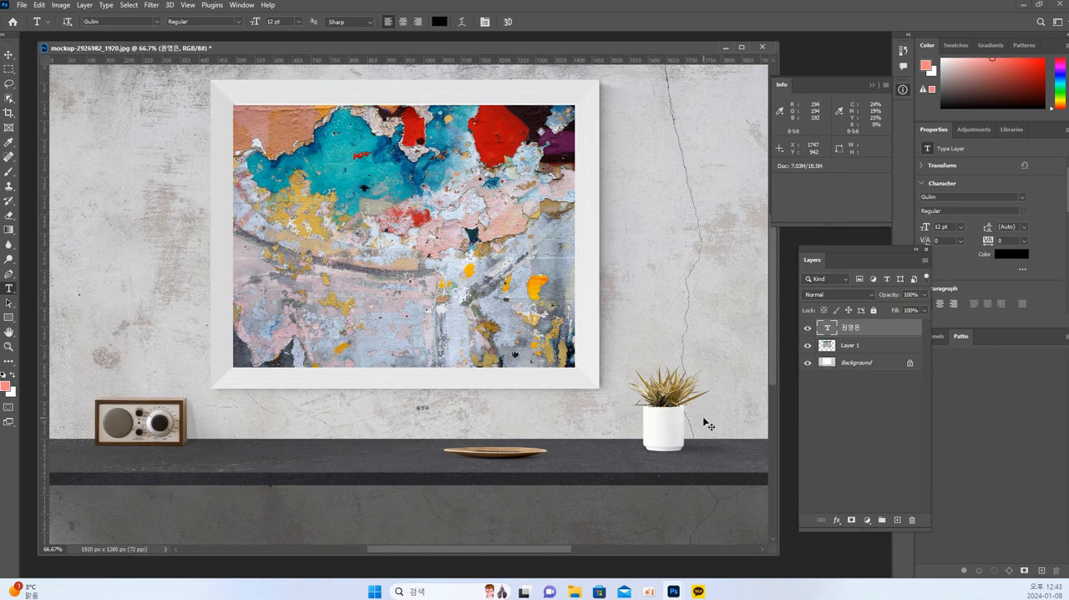
Enlarge the name text with Free Transform to about 291 x 98 px between the frame and the shelf and apply it.
key("ctrl+t")
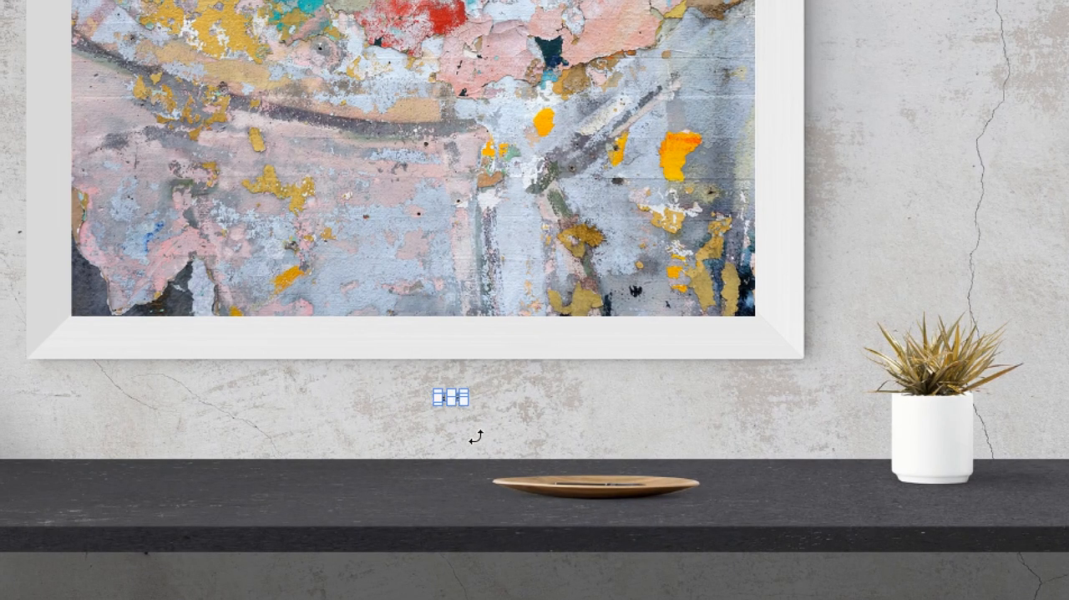
left_click_drag(465, 405, 607, 445)
left_click_drag(582, 411, 767, 377)
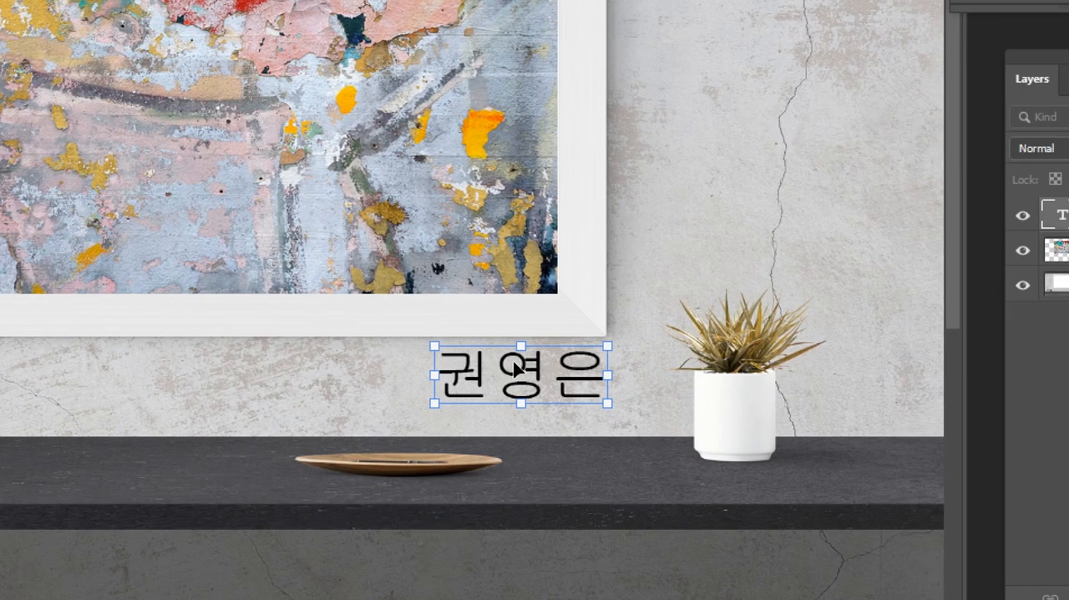
left_click_drag(570, 398, 531, 401)
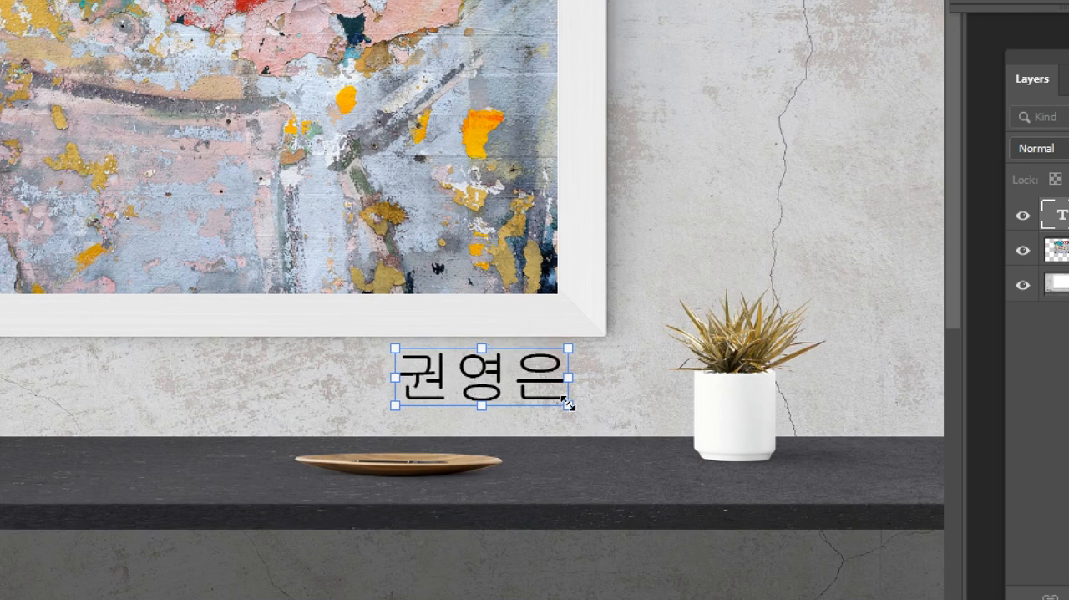
left_click_drag(568, 405, 430, 490)
left_click_drag(429, 435, 611, 351)
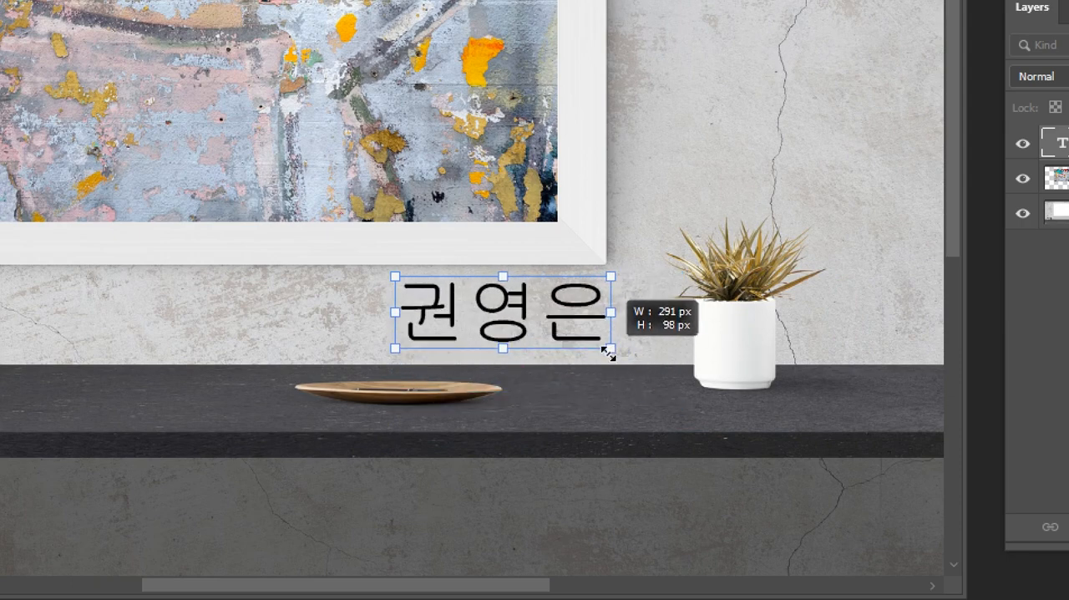
left_click_drag(606, 355, 617, 320)
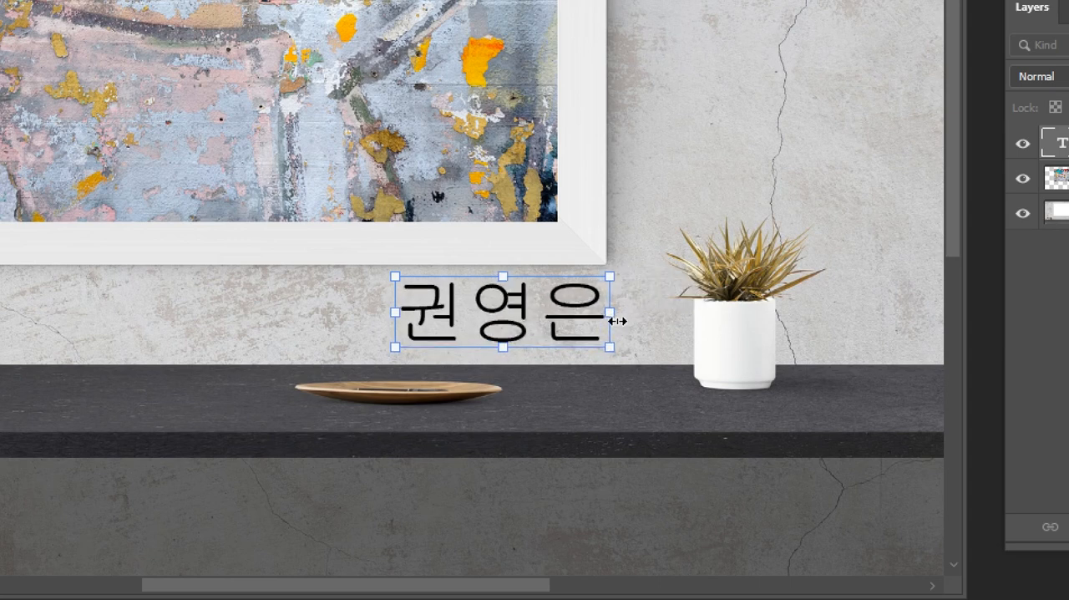
key("Return")
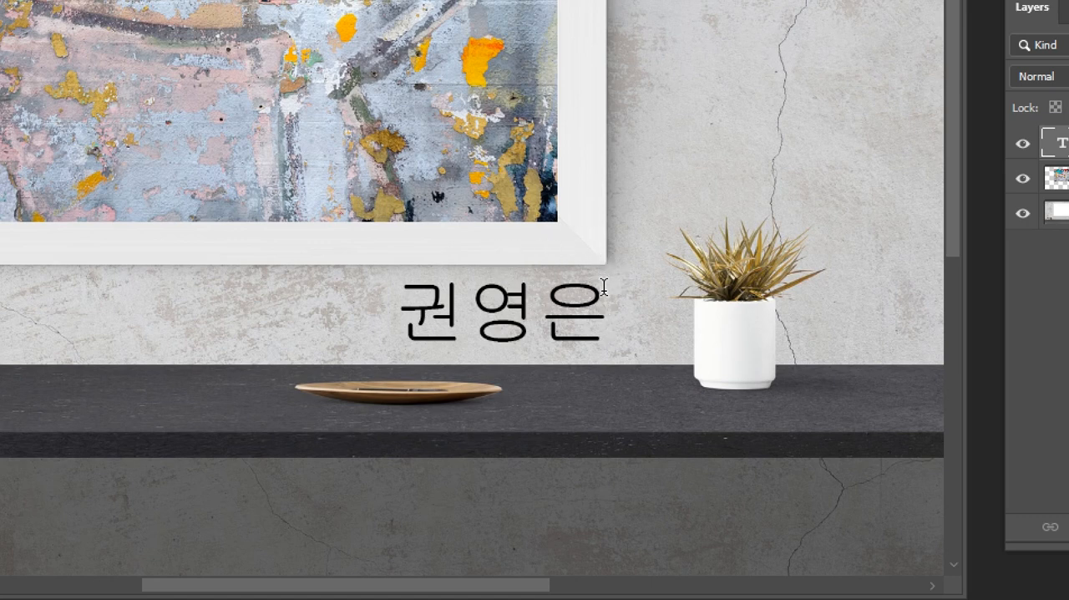
Try inserting 수정 at the start of the name text, remove it again and leave text editing.
left_click(469, 312)
left_click(401, 312)
type("수")
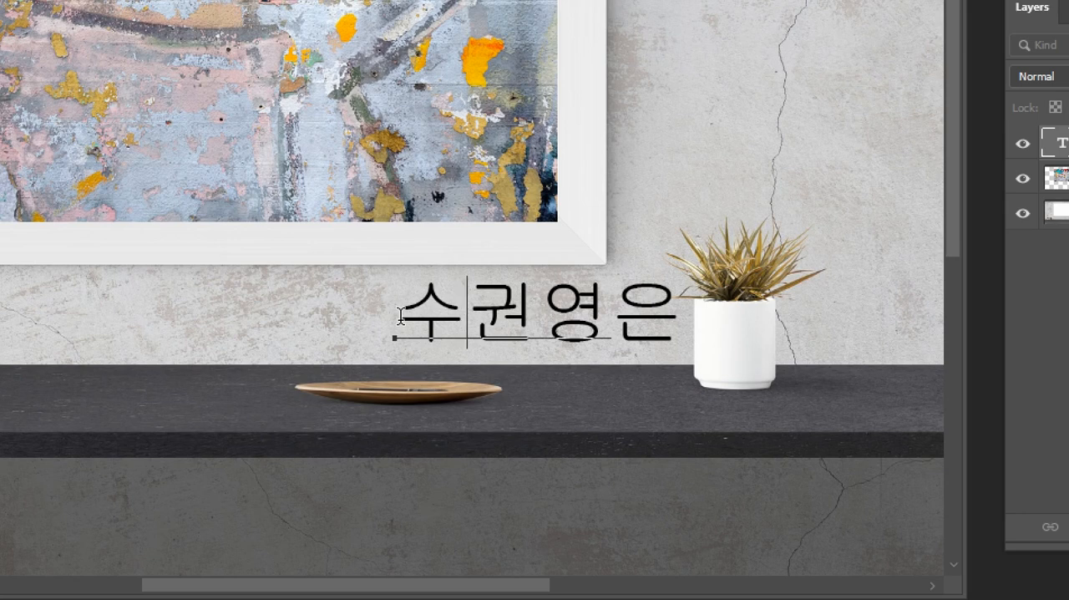
type("정")
key("BackSpace")
key("BackSpace")
key("BackSpace")
key("BackSpace")
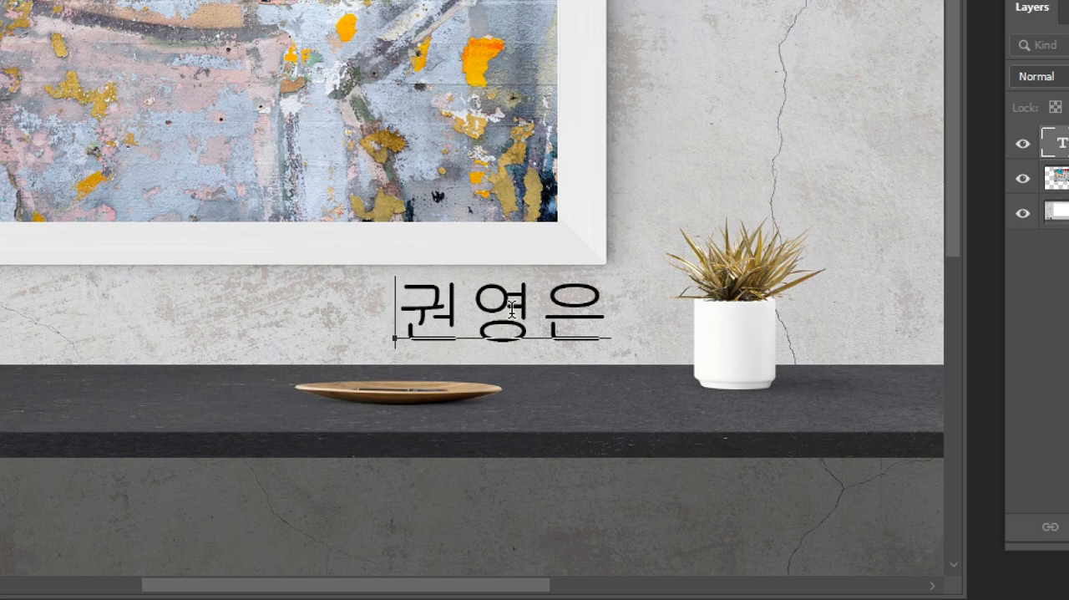
key("ctrl+Return")
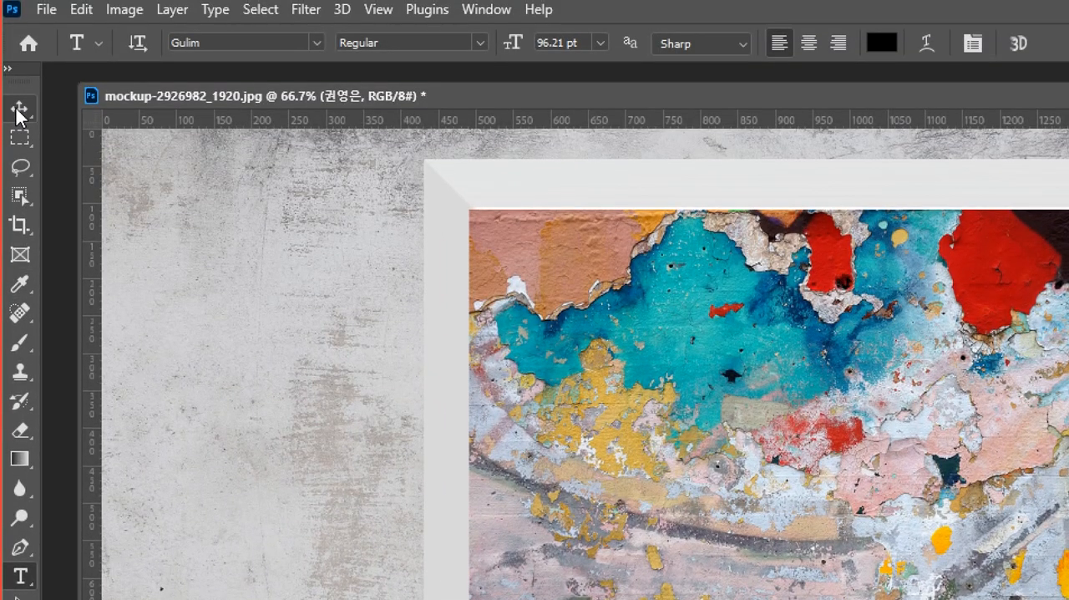
Move the name text onto the painting's lower-right corner with the Move tool and bring the Layers panel beside the picture.
left_click(19, 109)
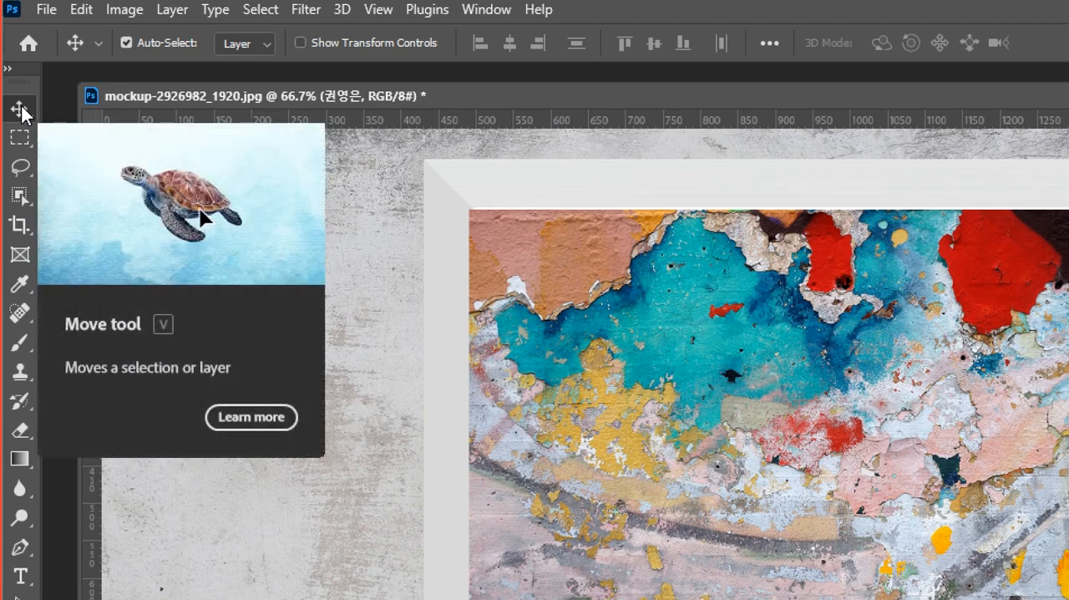
left_click(250, 417)
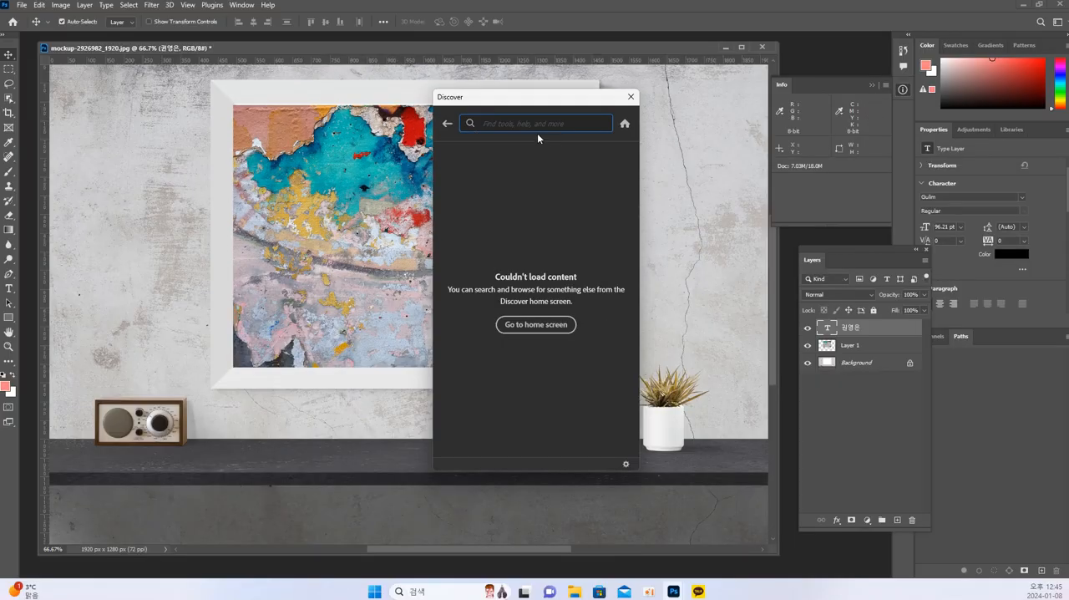
left_click(630, 96)
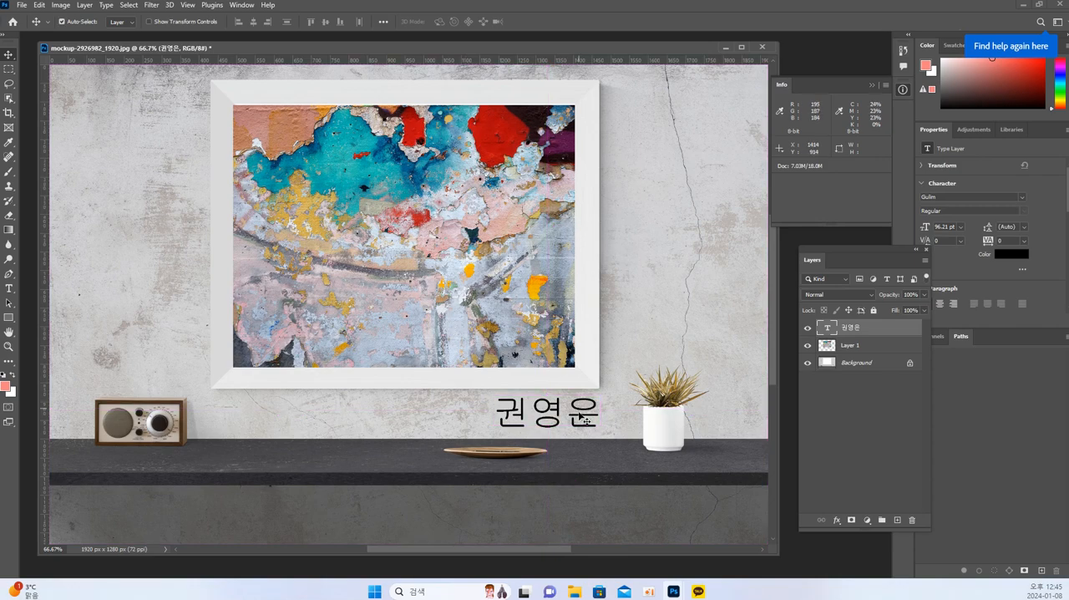
mouse_move(577, 411)
left_mouse_down()
mouse_move(578, 355)
mouse_move(557, 332)
mouse_move(544, 346)
mouse_move(543, 301)
mouse_move(548, 332)
left_mouse_up()
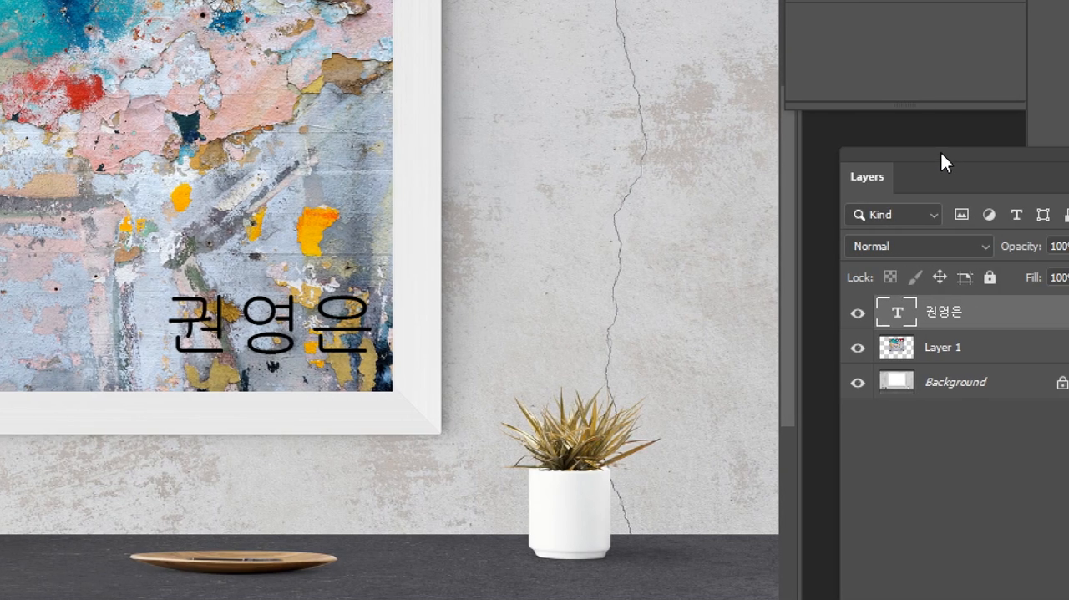
left_click_drag(941, 156, 568, 32)
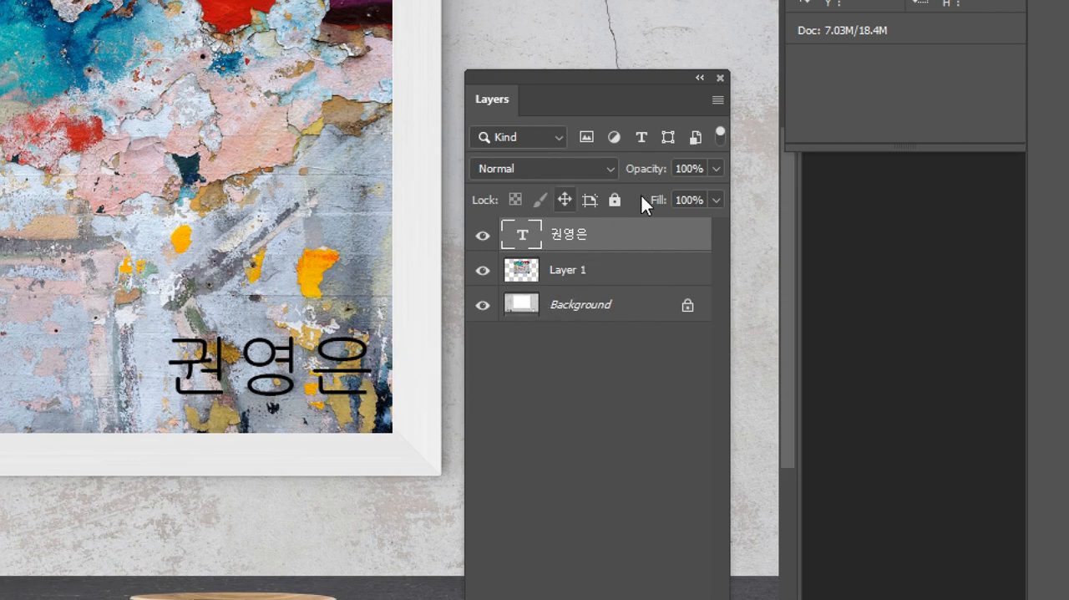
Reorder Layer 1 above the name text layer, and return the text layer to the top of the stack.
left_click(582, 273)
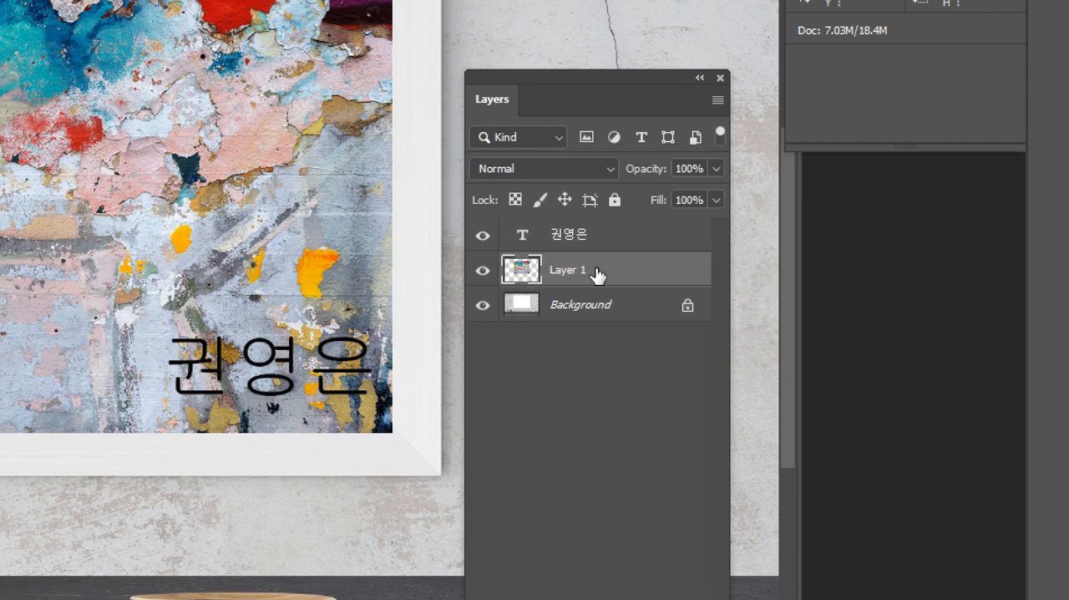
left_click_drag(596, 272, 596, 232)
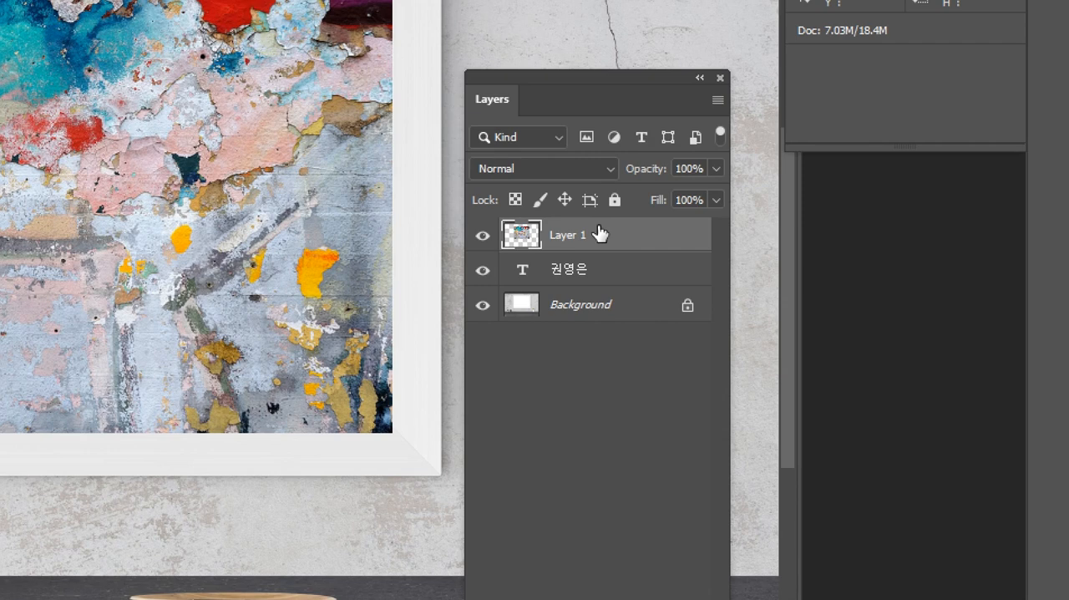
left_click(569, 270)
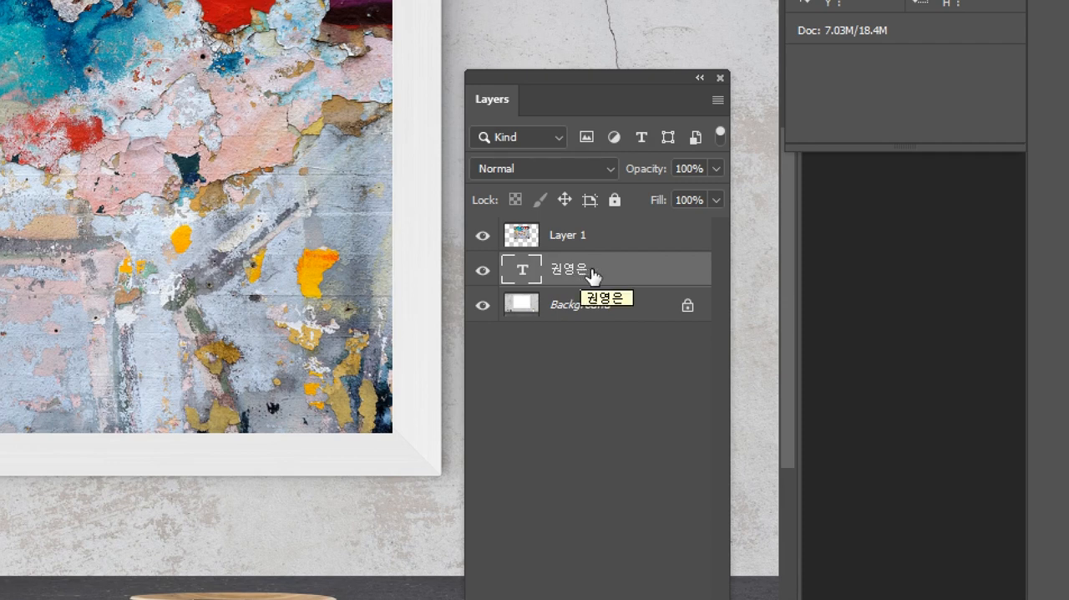
left_click_drag(592, 276, 590, 235)
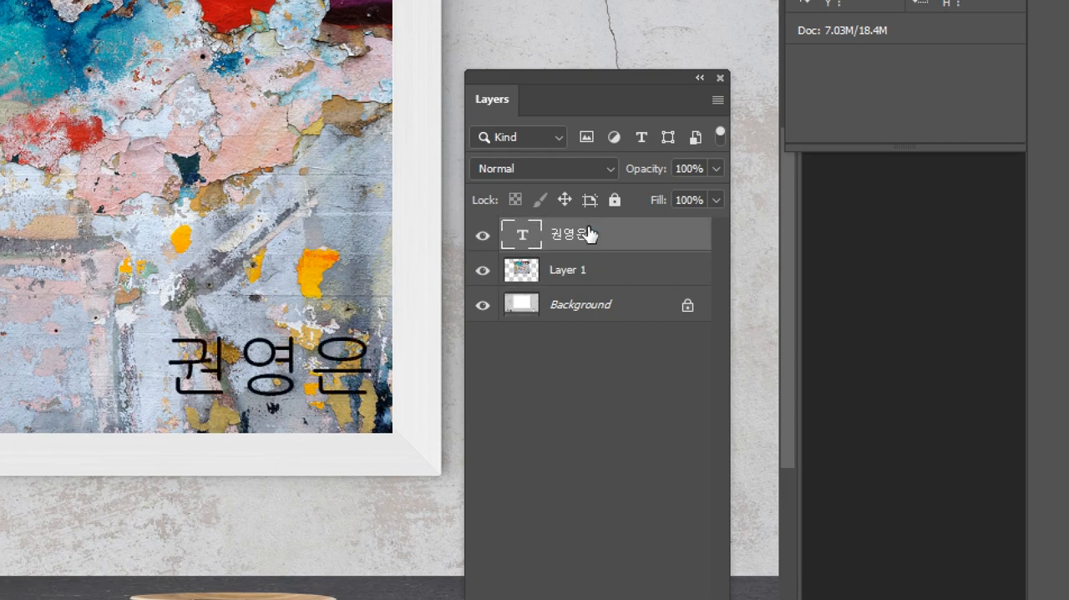
Rename Layer 1 as 그림.
double_click(579, 270)
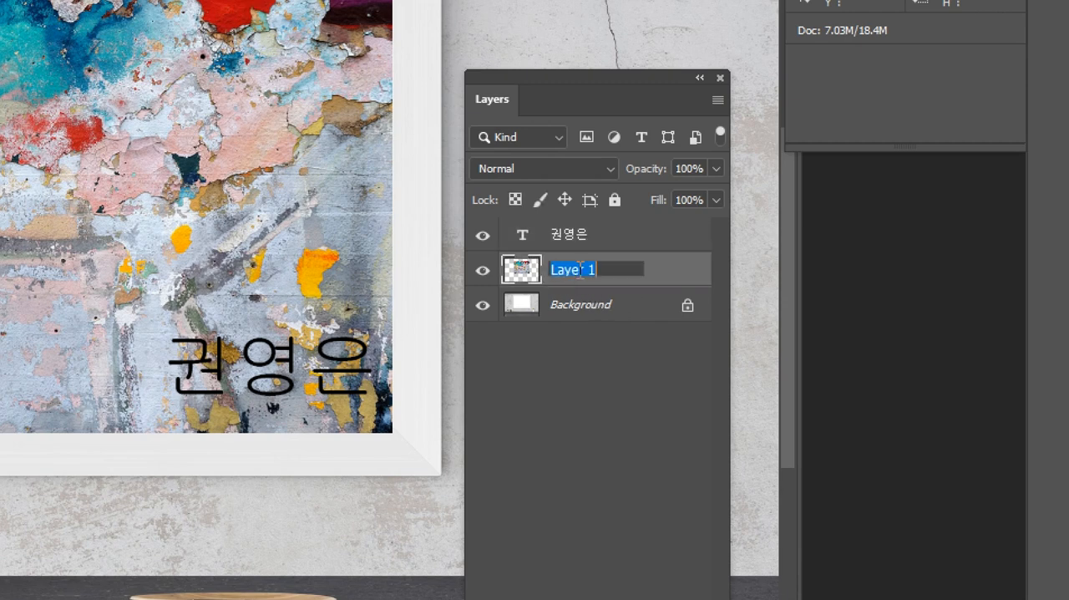
type("ㄱ그림")
key("Return")
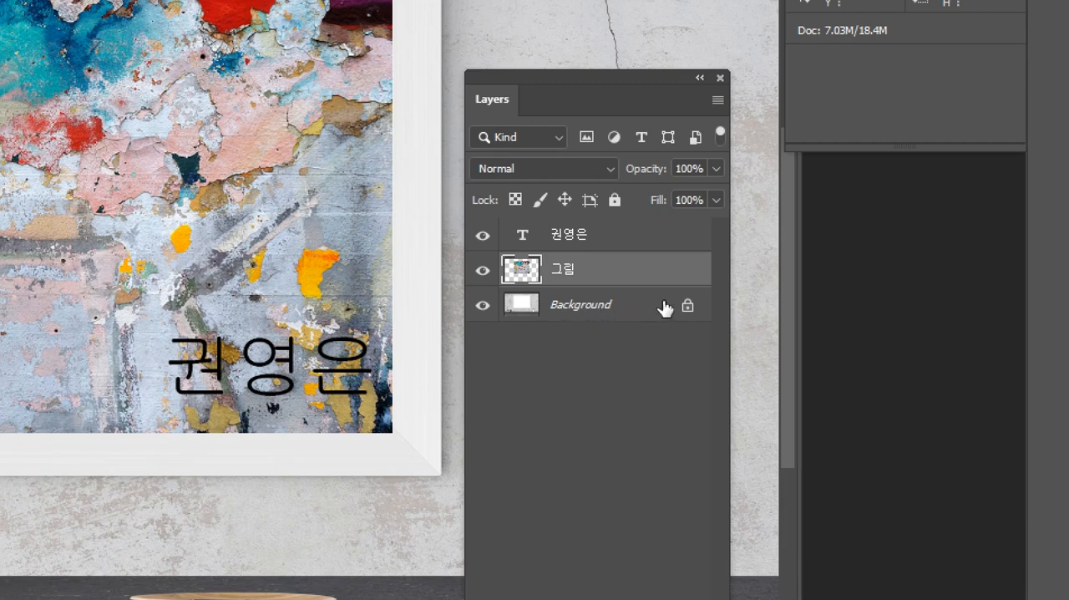
double_click(590, 312)
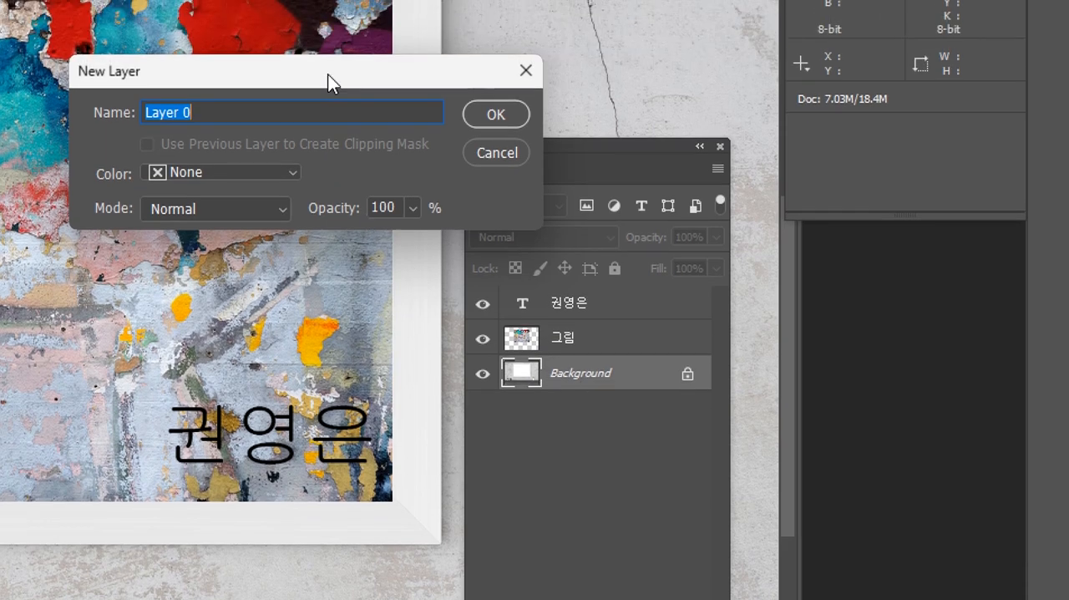
left_click_drag(330, 4, 323, 24)
left_click_drag(323, 94, 304, 129)
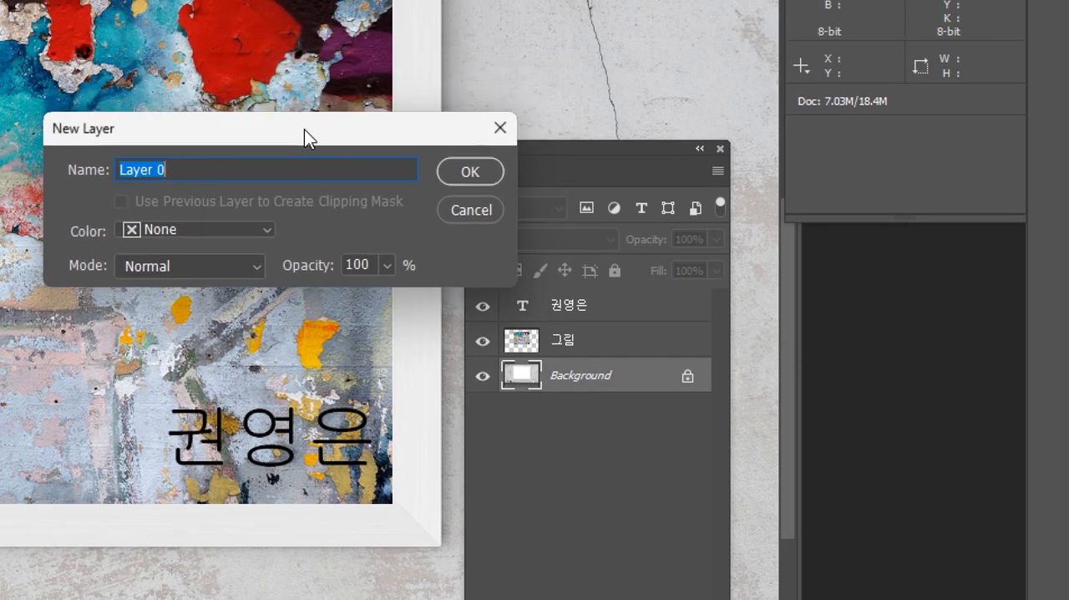
key("Escape")
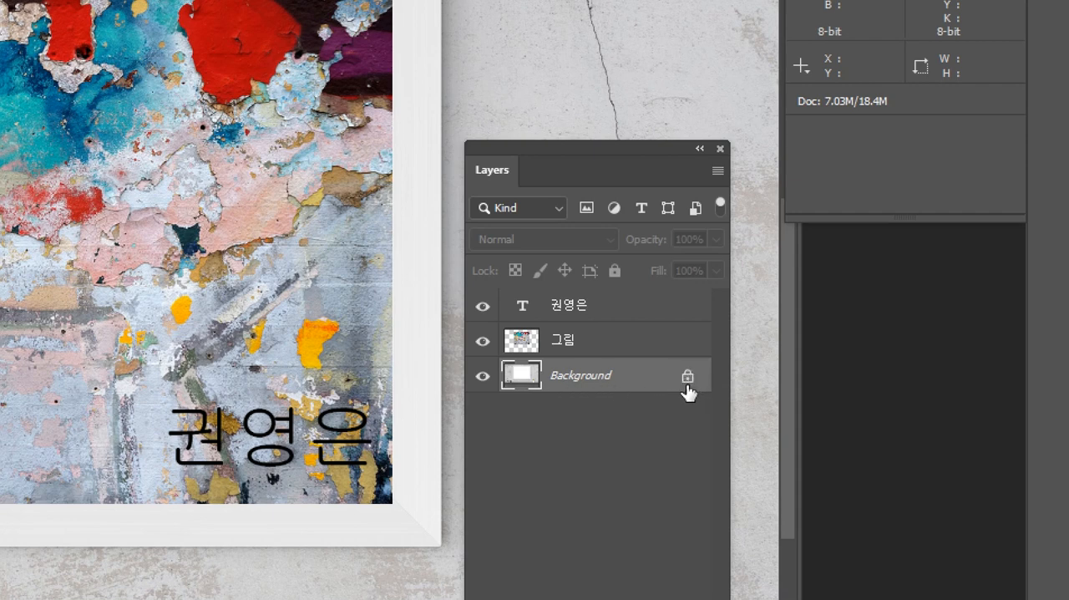
Try converting the locked Background into a regular layer with the default name, and undo the conversion.
double_click(610, 383)
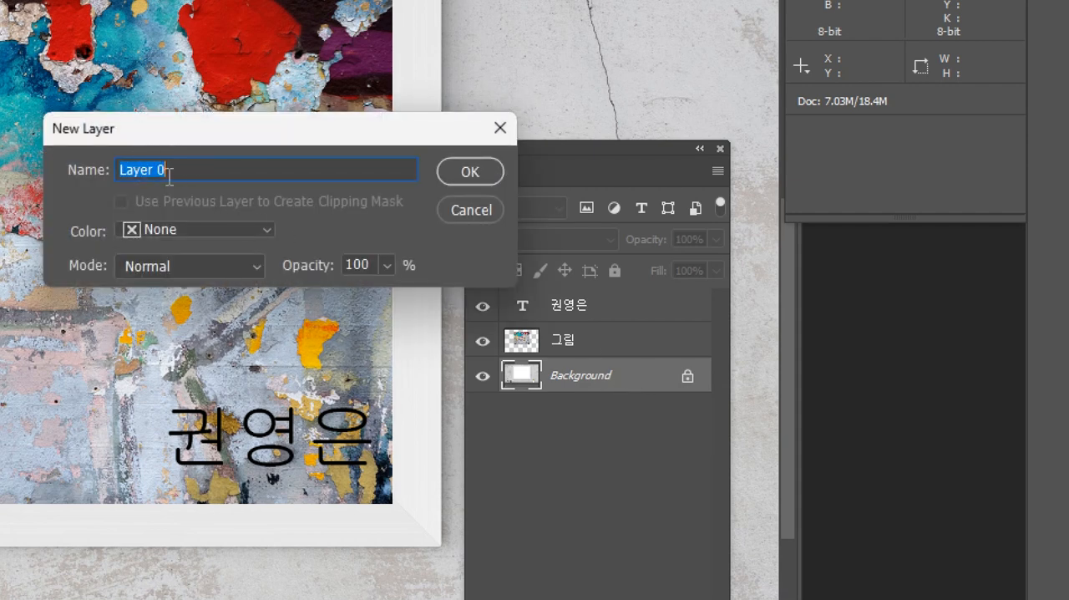
left_click(450, 172)
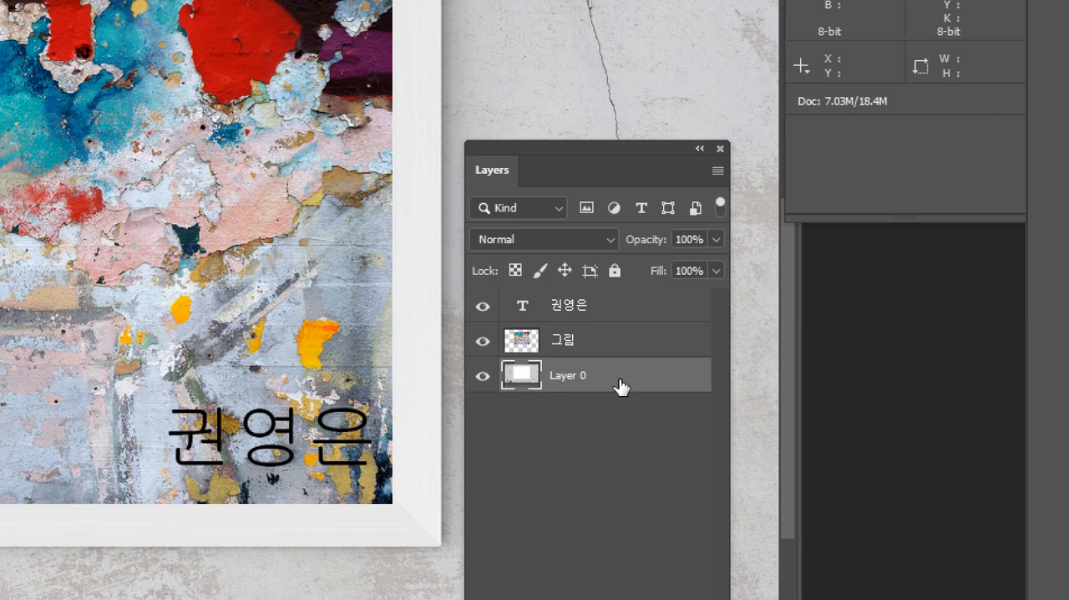
key("ctrl+z")
Unlock the Background by converting it into a regular layer named 액자.
double_click(611, 380)
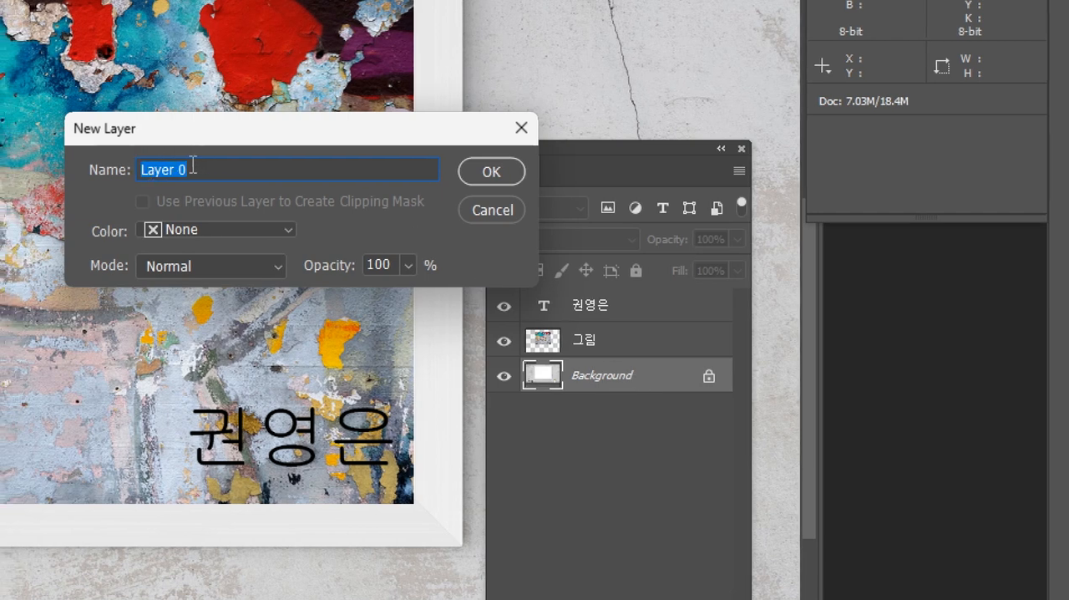
type("액자")
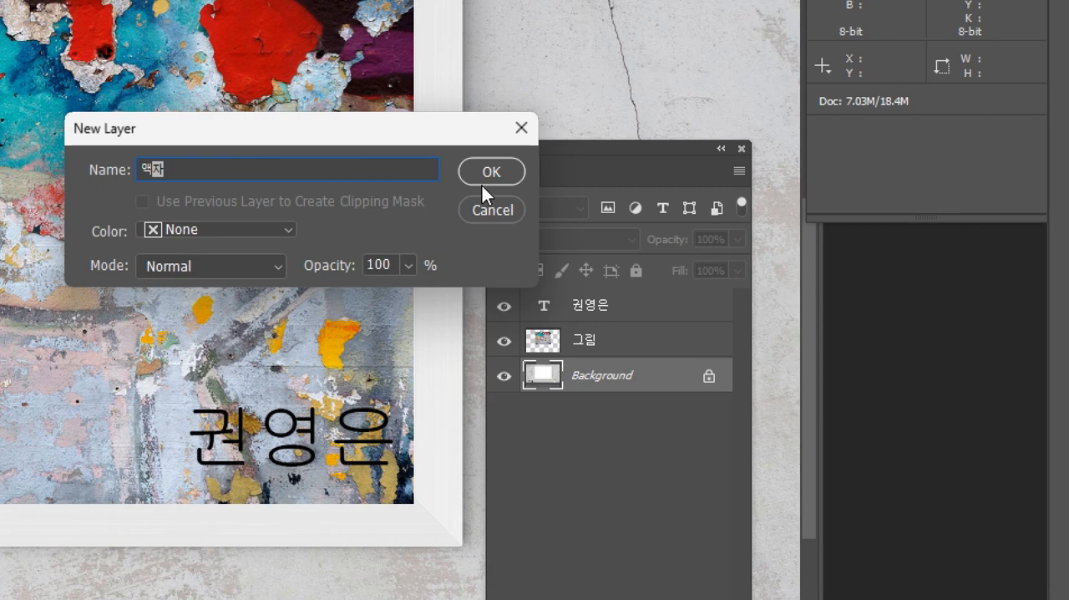
left_click(512, 168)
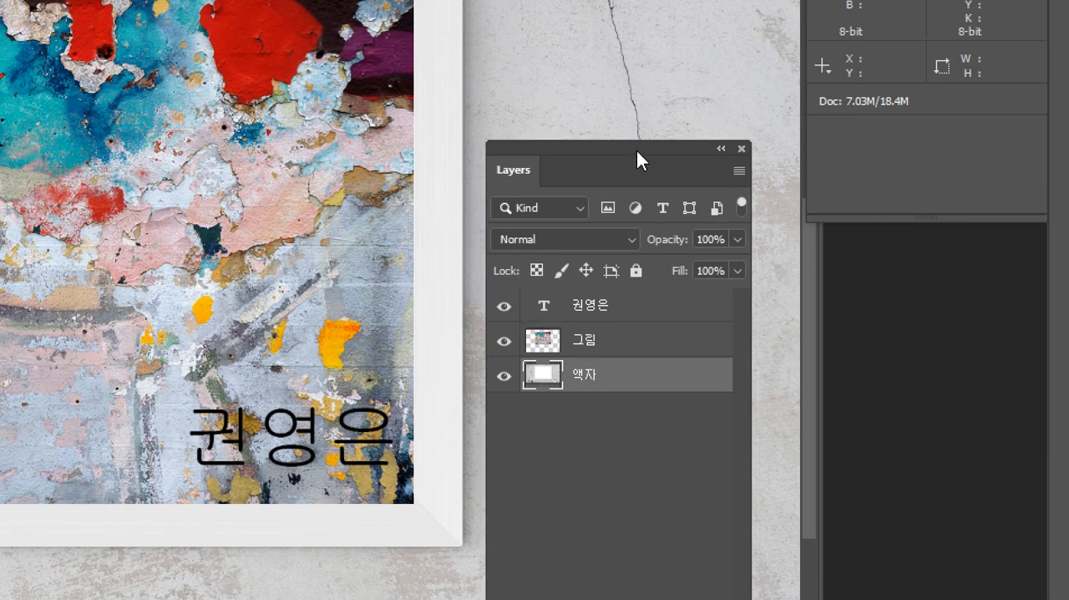
Create a new layer group above the 액자 layer and name it 전시회.
left_click_drag(637, 150, 635, 32)
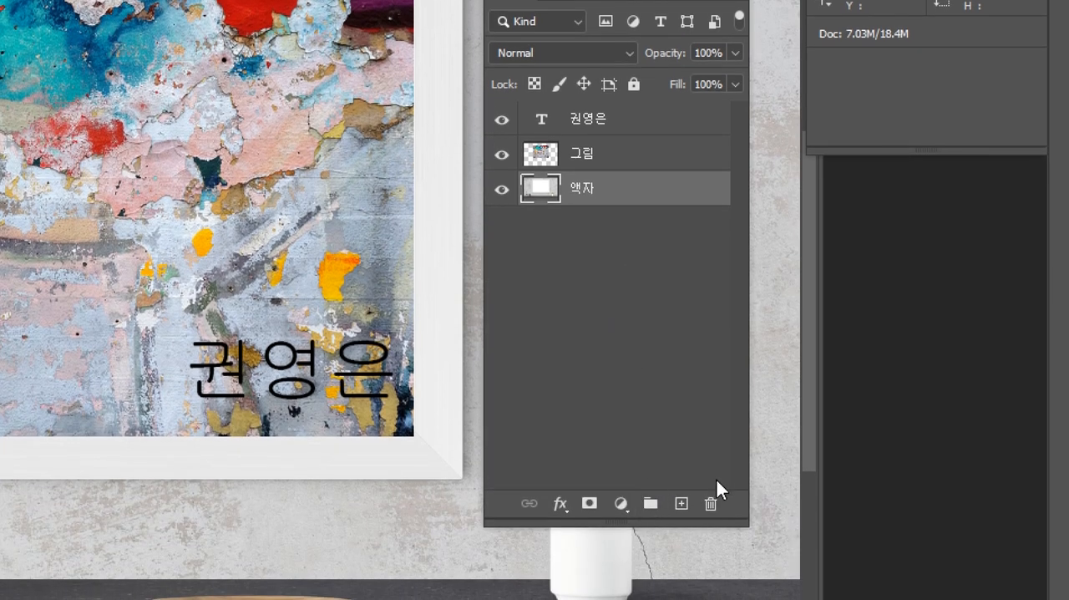
left_click(652, 504)
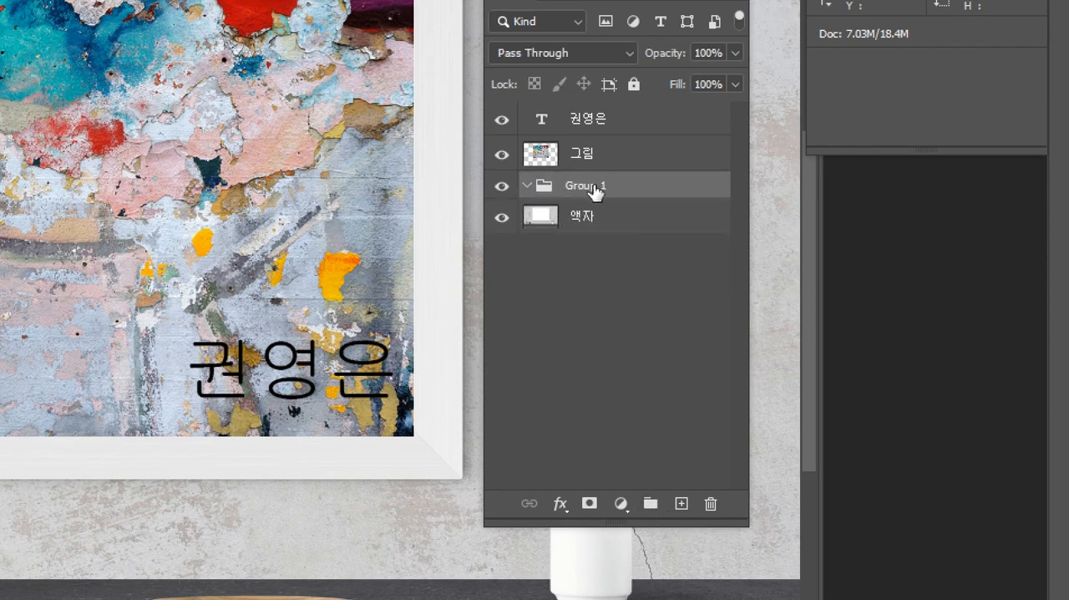
double_click(595, 187)
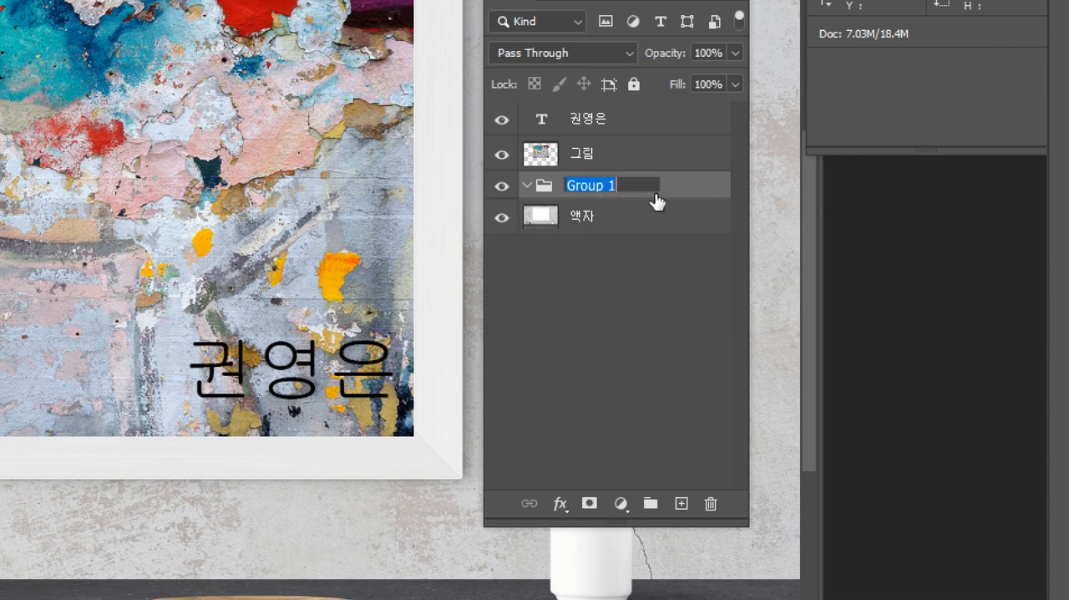
type("전시회")
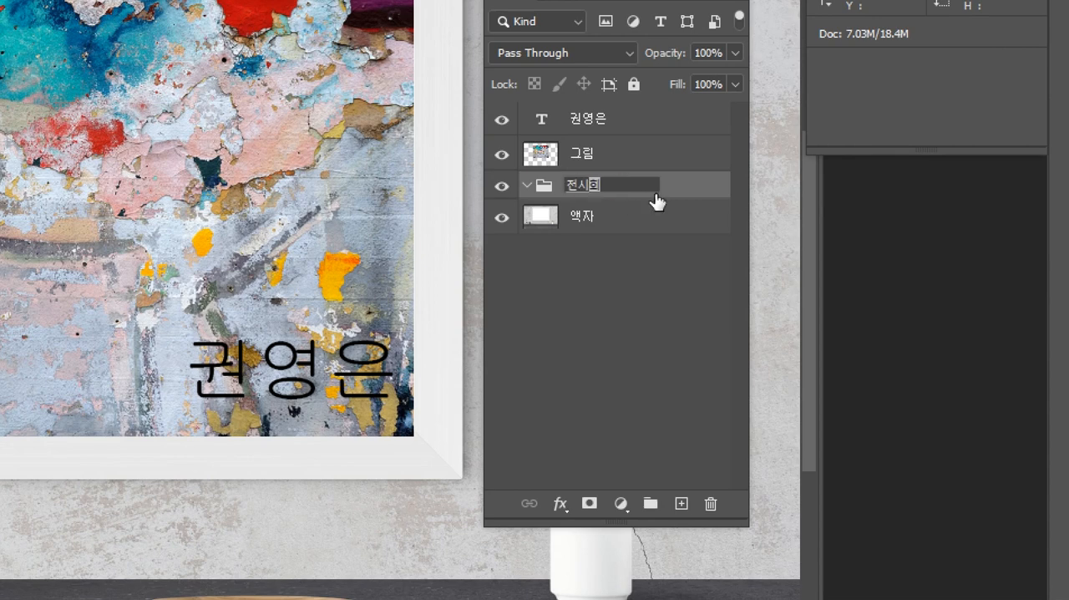
key("Return")
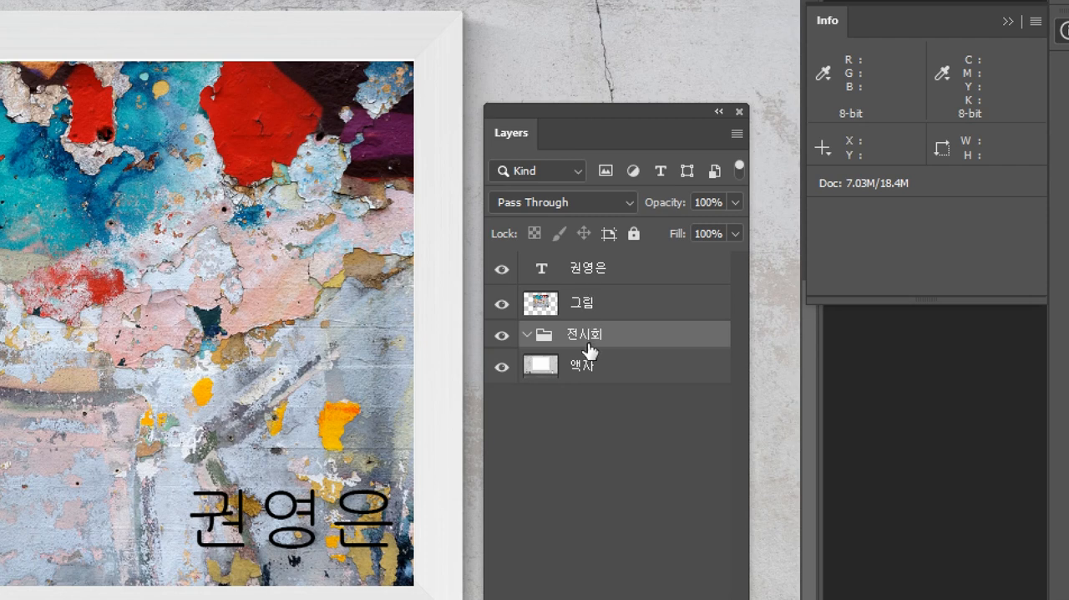
Move the 액자, 그림 and name text layers into the 전시회 group, keeping the text layer uppermost.
left_click_drag(584, 361, 599, 316)
left_click(578, 306)
left_click(599, 270)
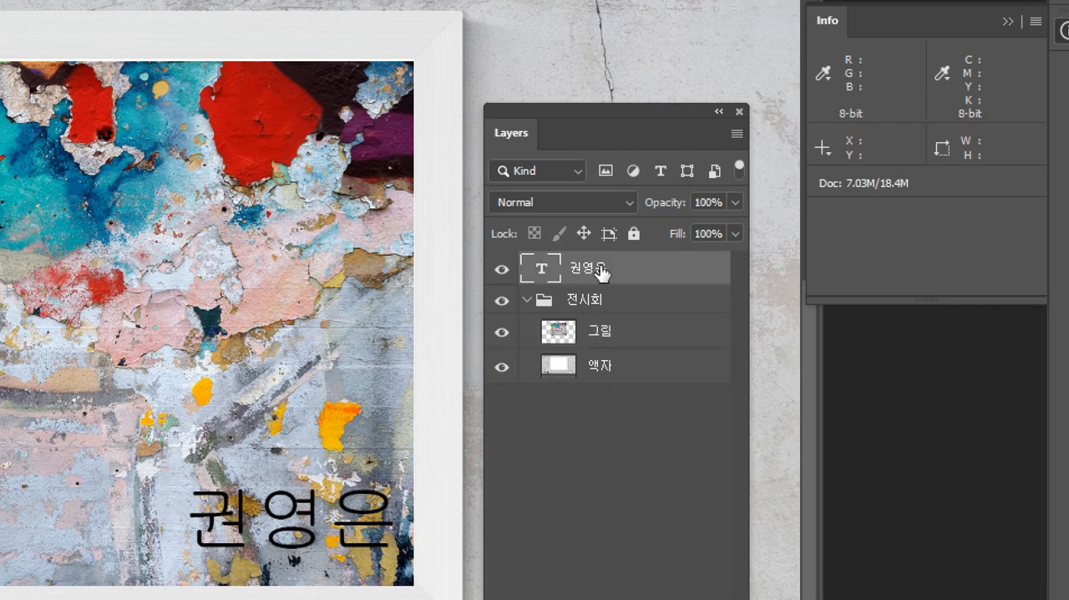
left_click_drag(600, 270, 598, 302)
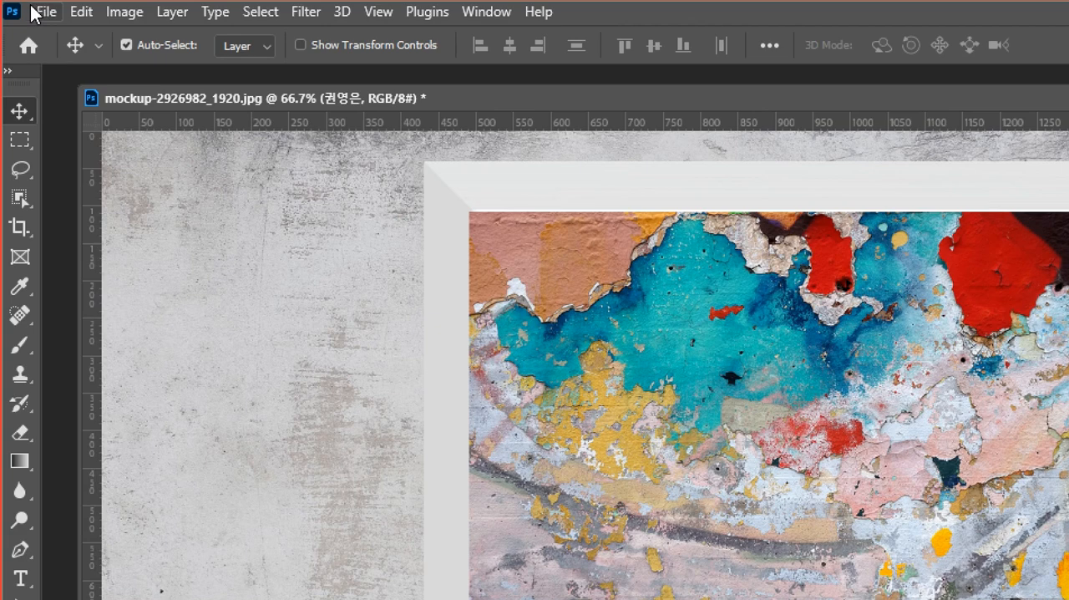
Save the document as a Photoshop PSD file named 전시회0108 with Maximize Compatibility on.
left_click(36, 12)
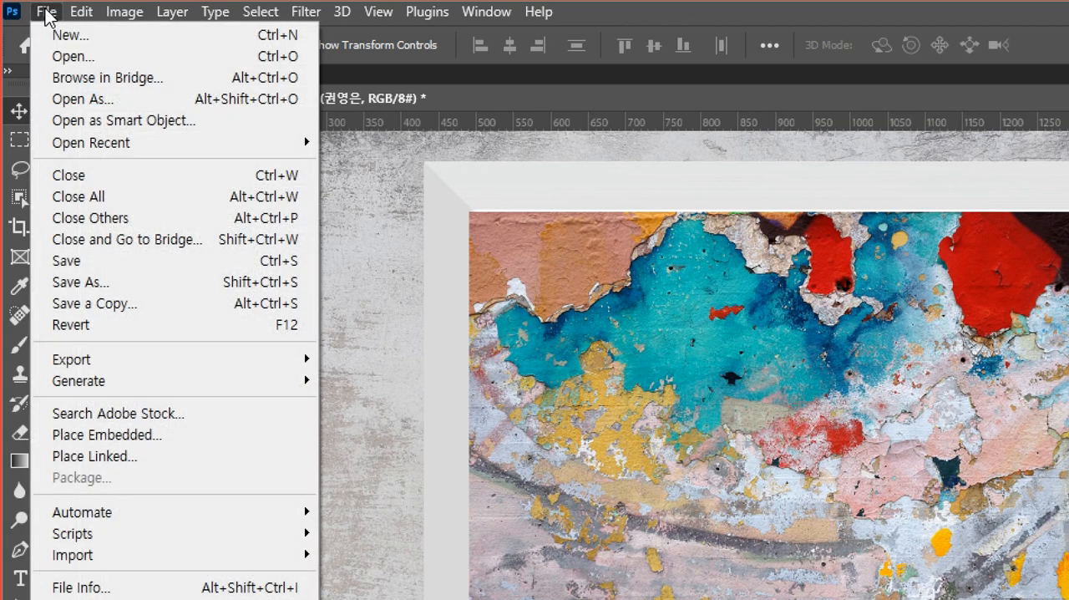
left_click(124, 286)
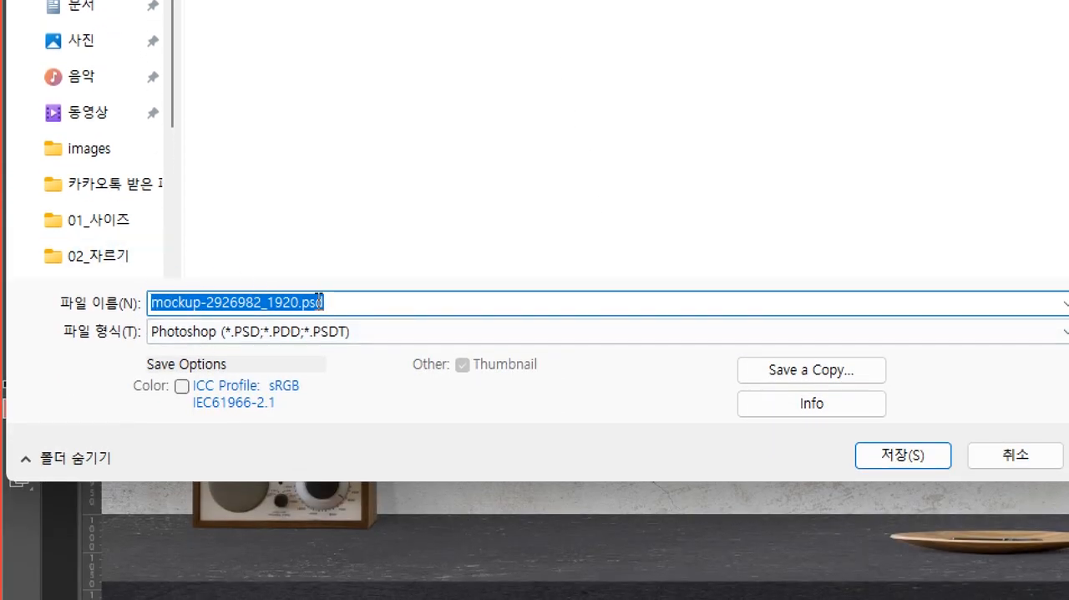
type("전시회")
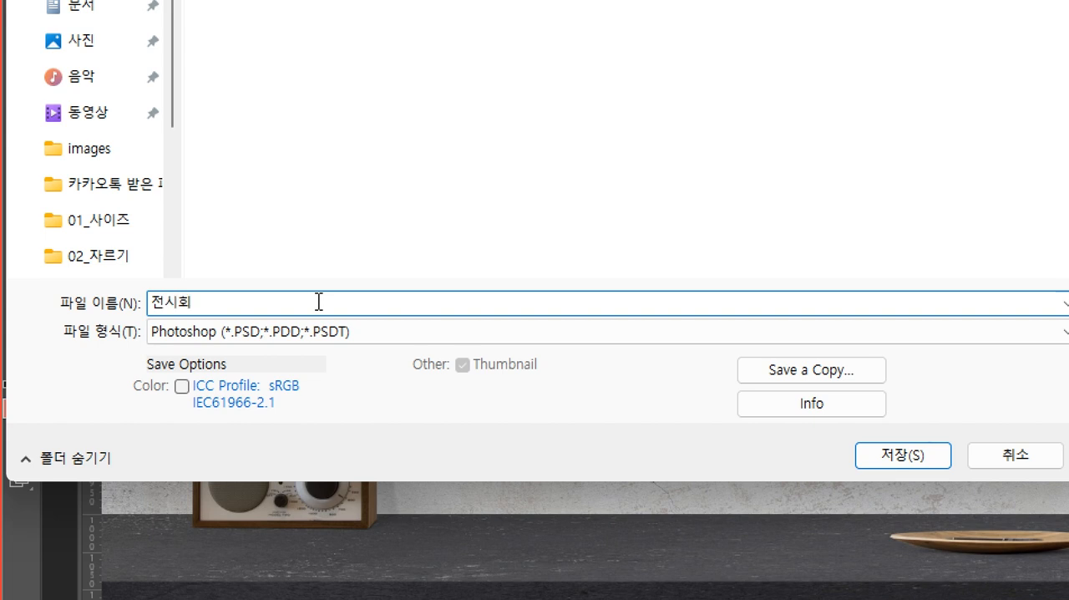
type("ㅇ108")
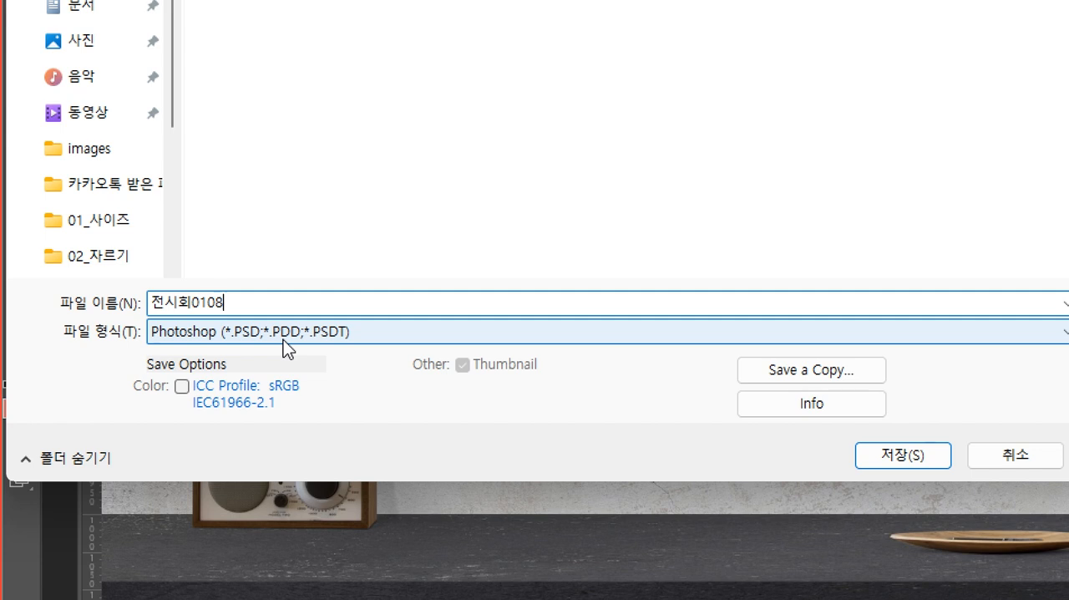
left_click(889, 462)
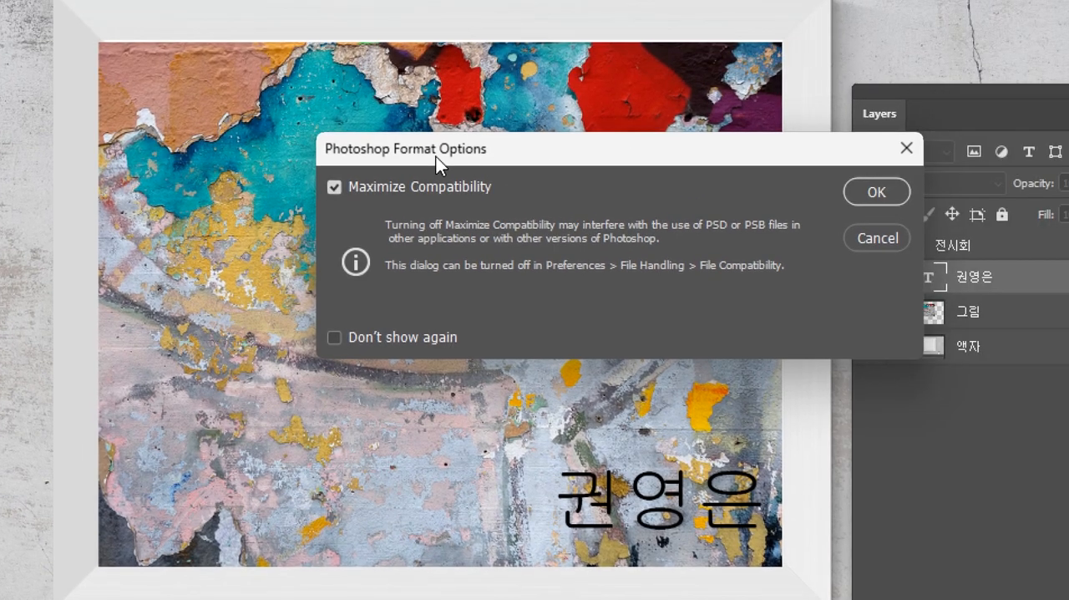
left_click(871, 196)
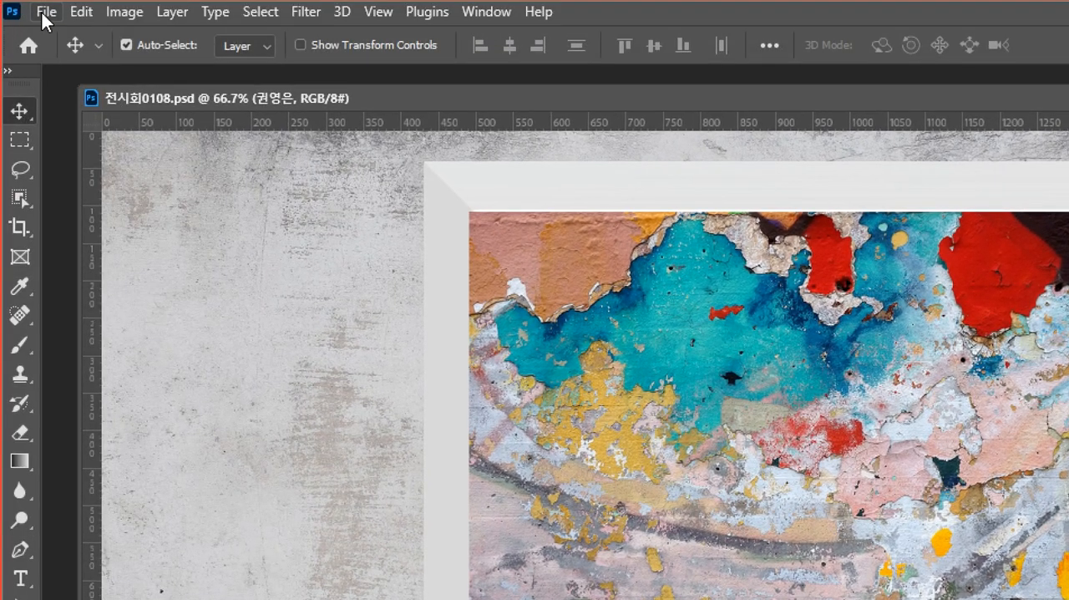
Export the image with Save for Web (Legacy) as the maximum-quality JPEG 전시회0108.jpg in the folder 03_레이어 + 폴더 이해.
left_click(42, 10)
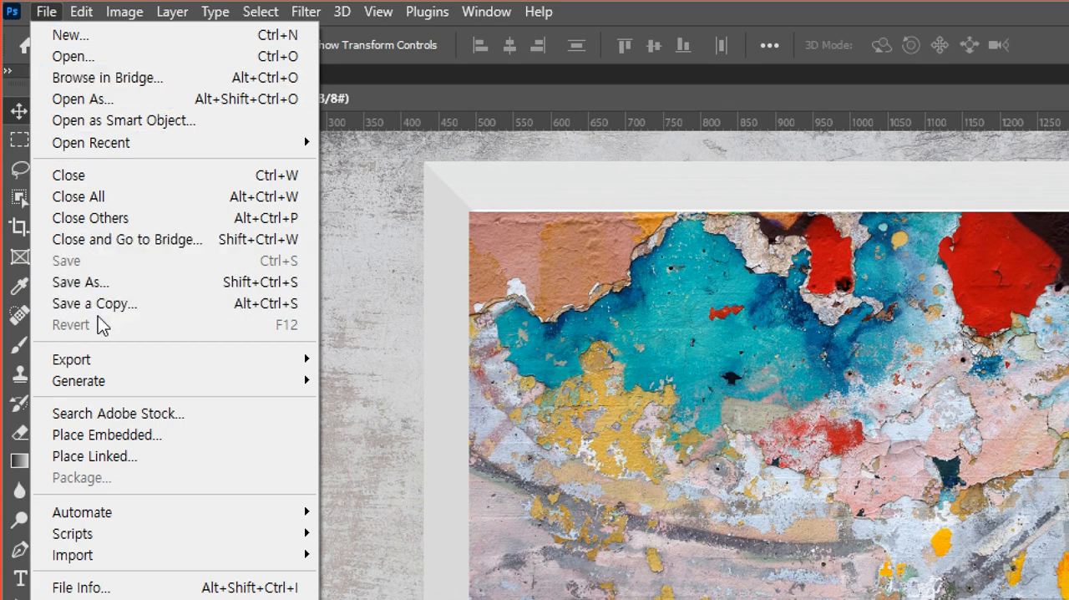
mouse_move(108, 364)
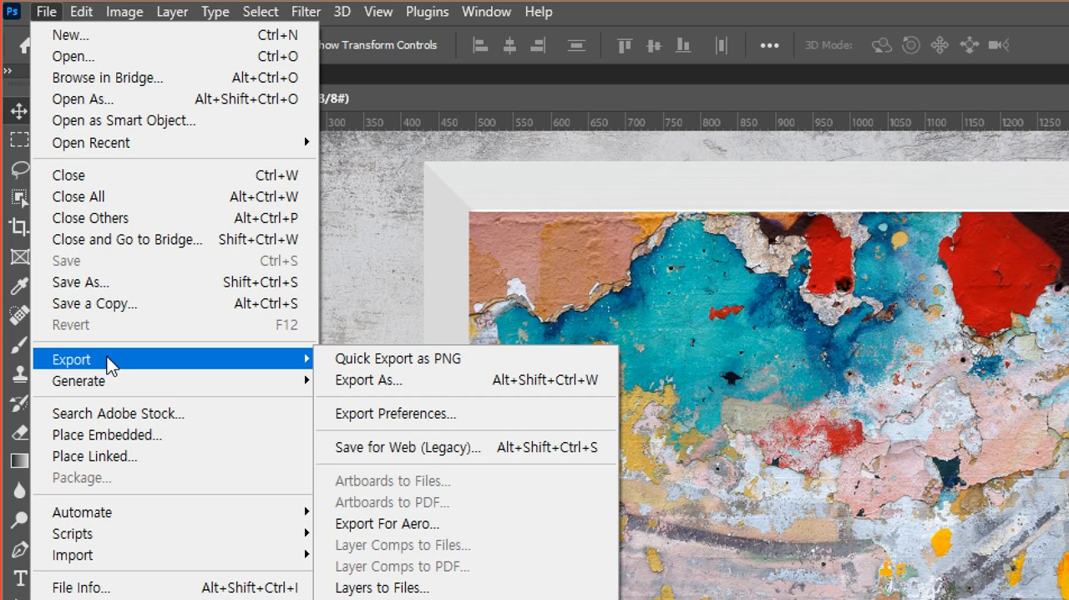
left_click(422, 451)
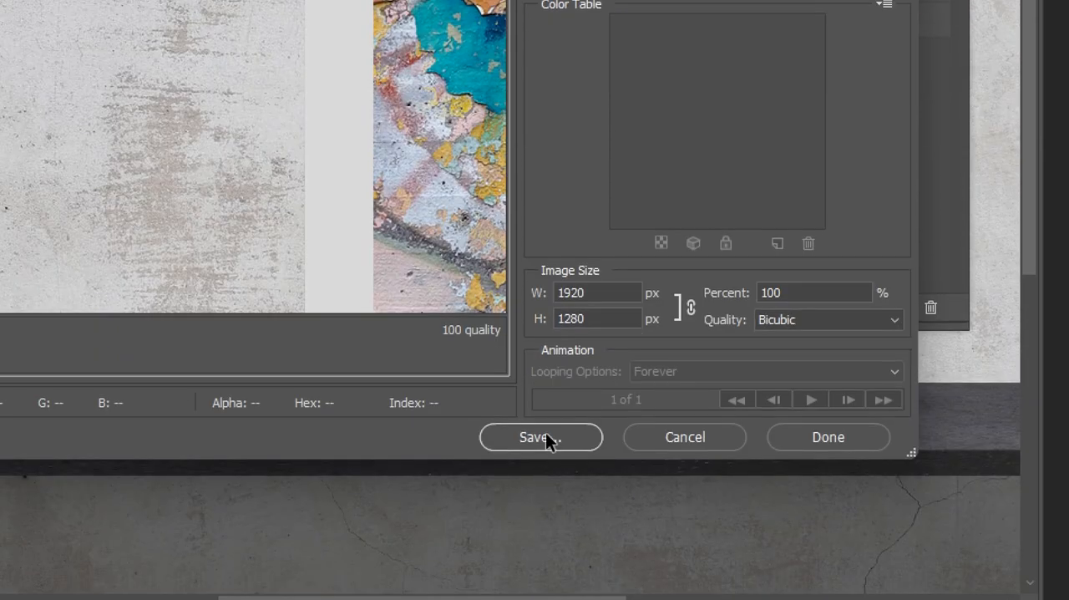
left_click(544, 438)
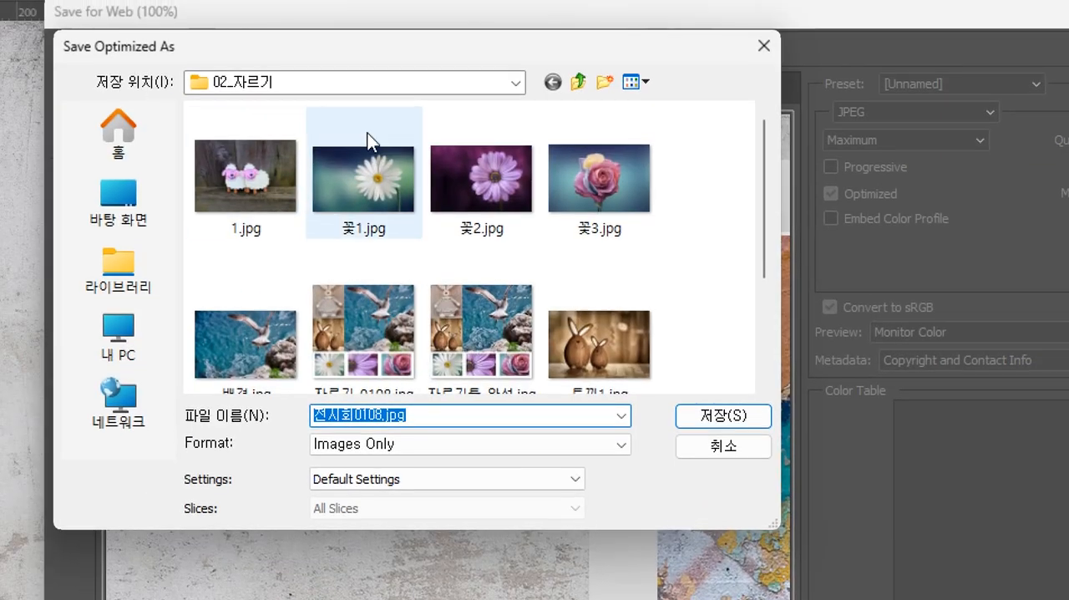
left_click(578, 84)
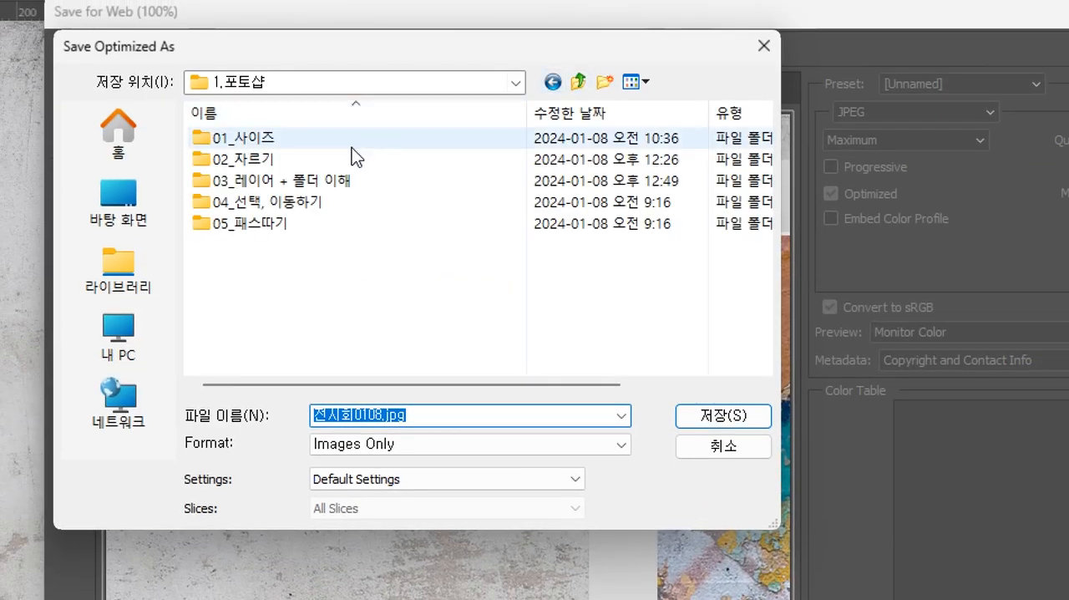
double_click(288, 182)
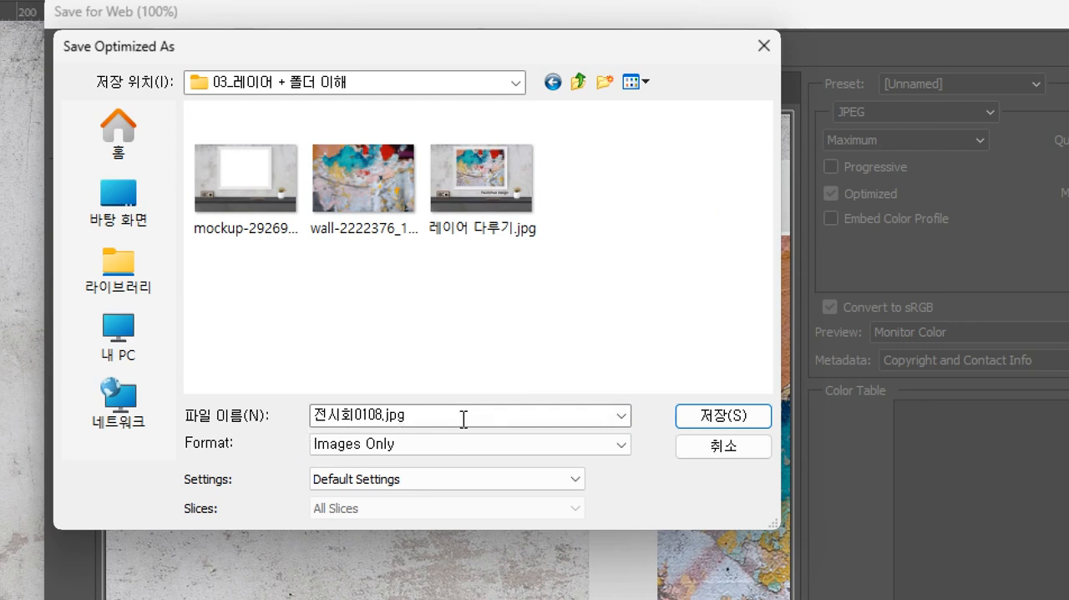
left_click(701, 418)
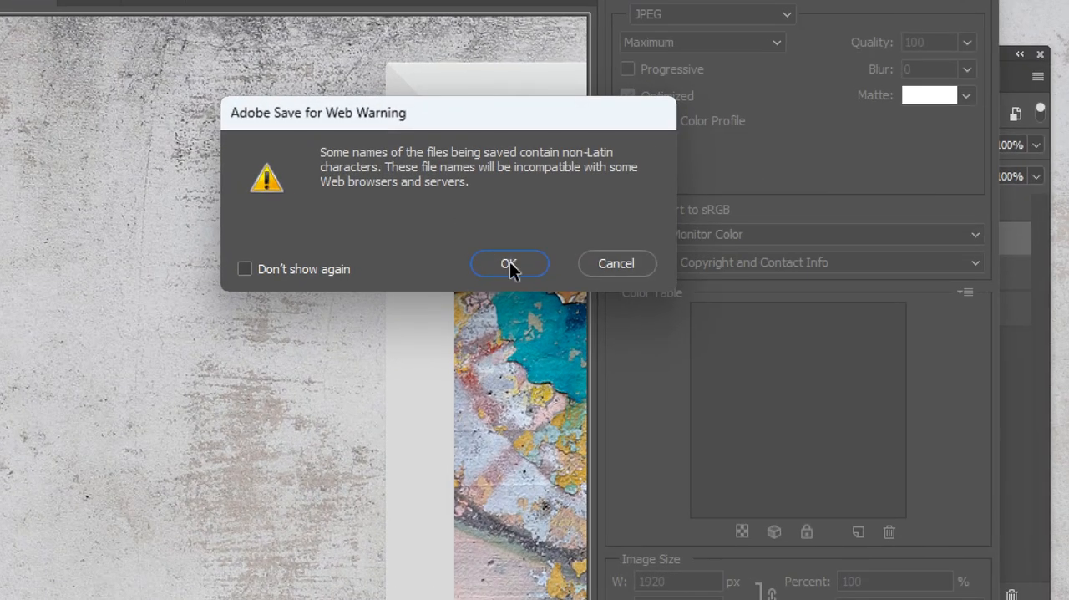
left_click(510, 264)
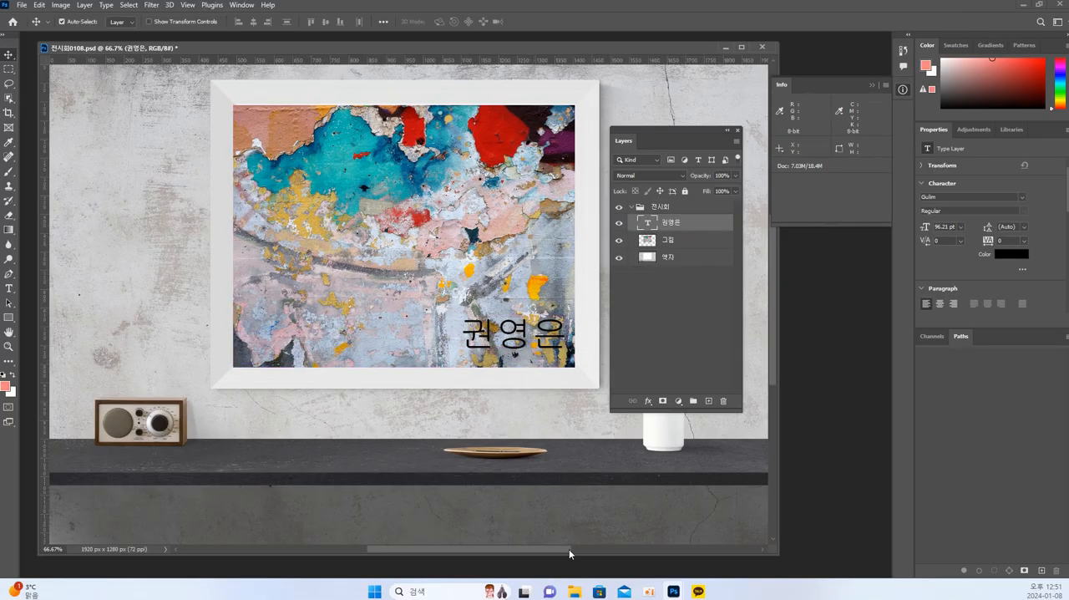
Switch to File Explorer, open the folder 03_레이어 + 폴더 이해 inside 1.포토샵 and select the saved 전시회0108 JPG and PSD files.
left_click(575, 591)
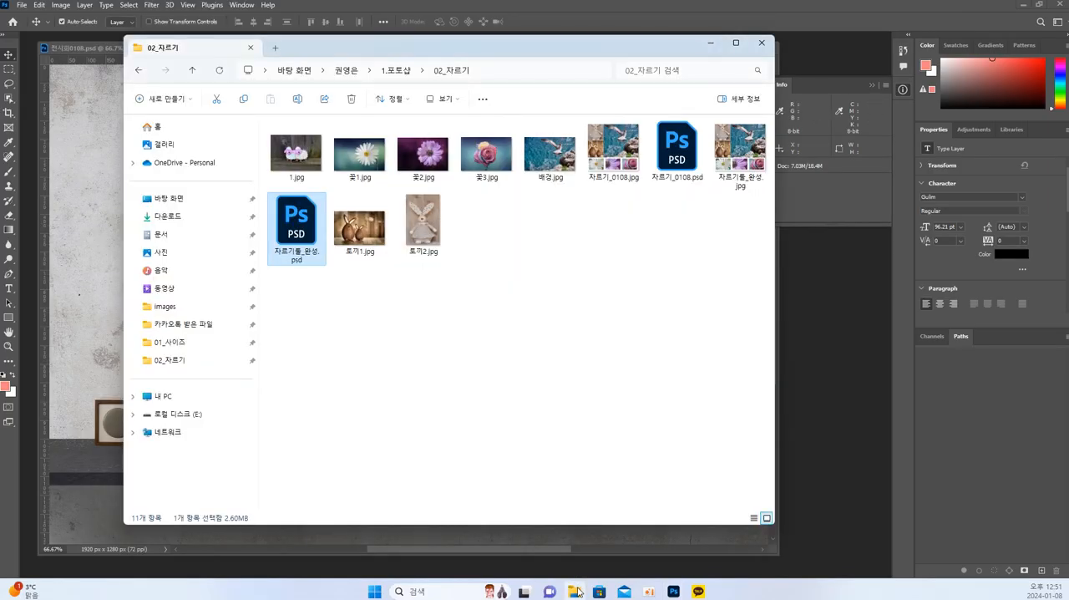
left_click(396, 72)
double_click(318, 174)
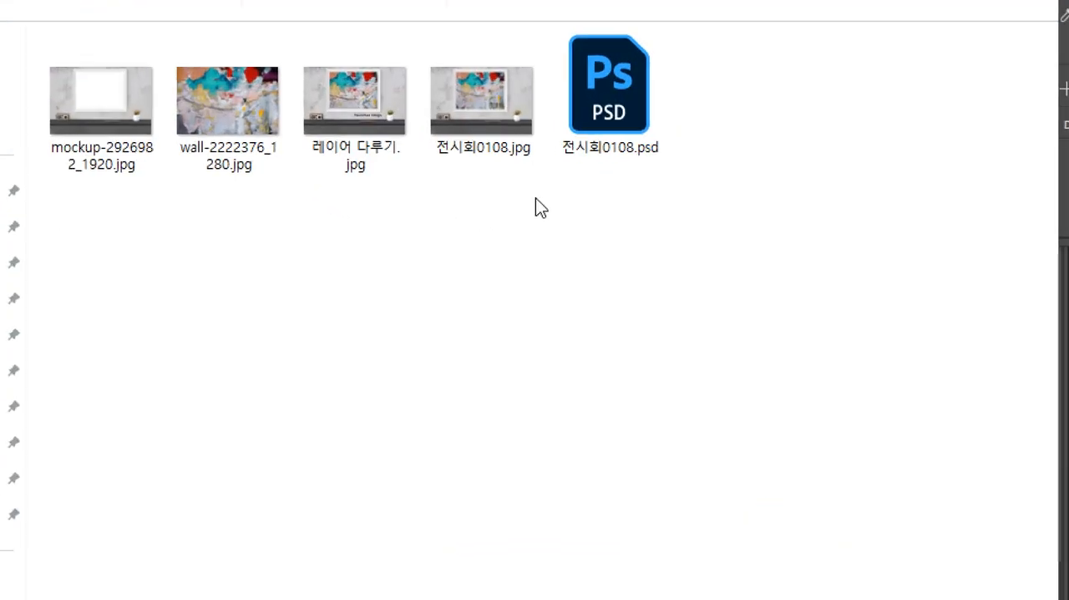
left_click_drag(754, 196, 442, 72)
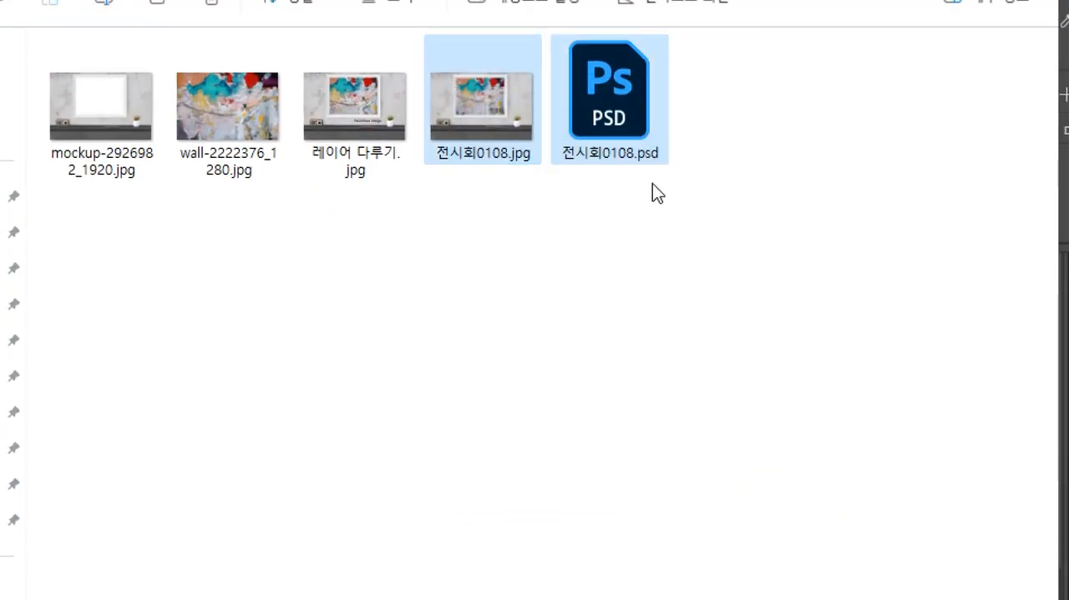